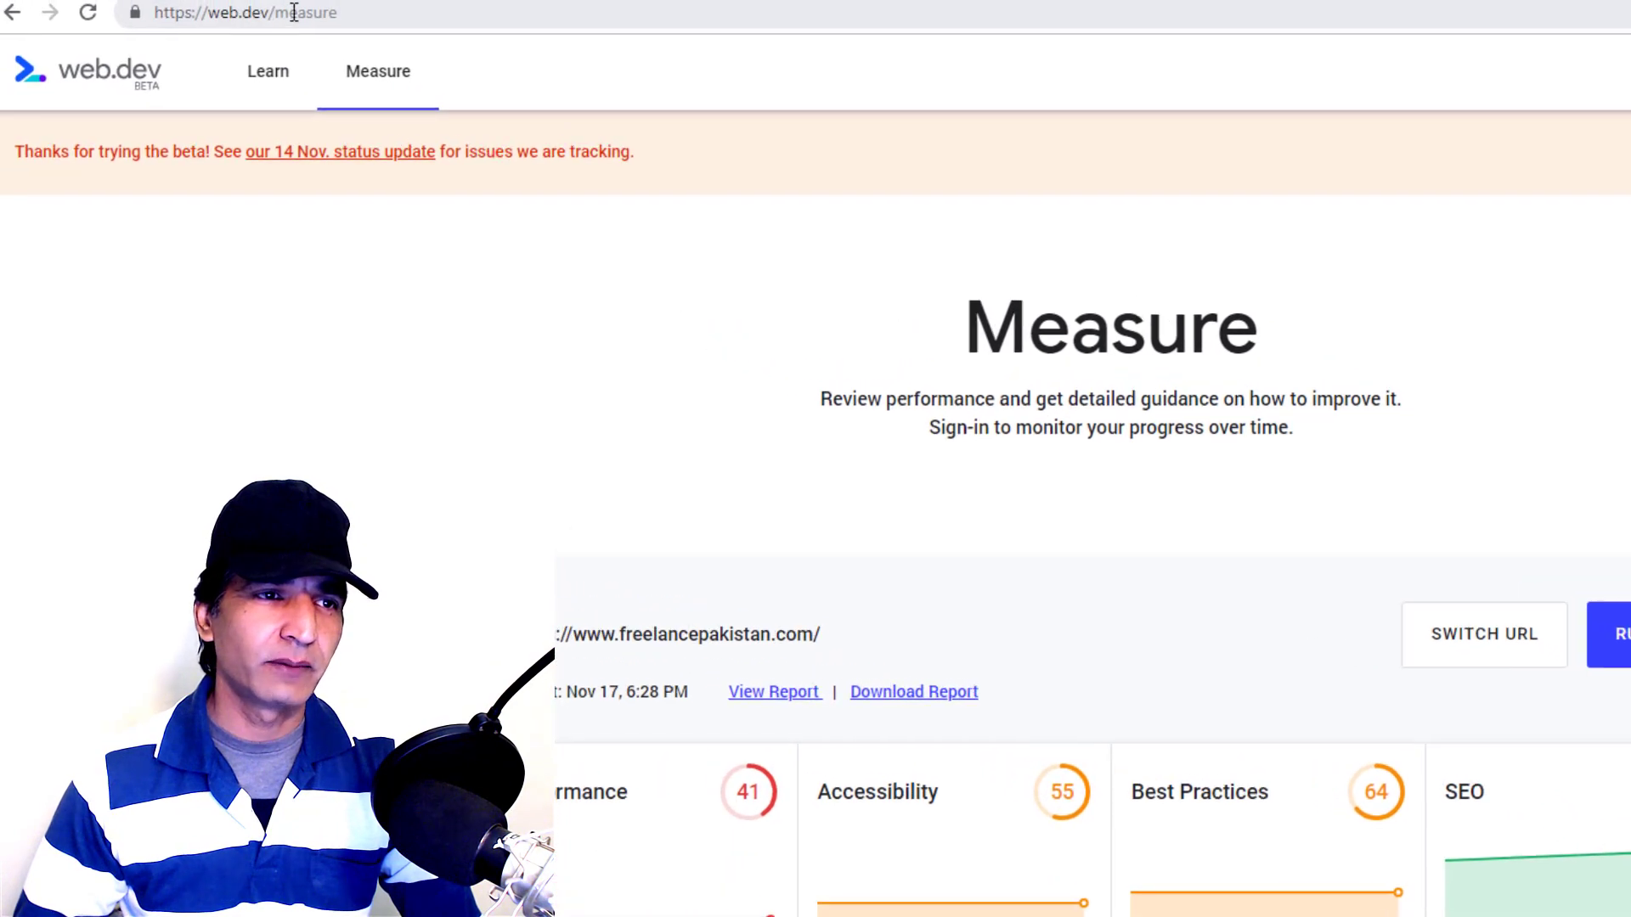
Visit the web.dev Learn page, then return to the Measure audit results and scroll through them
click(283, 83)
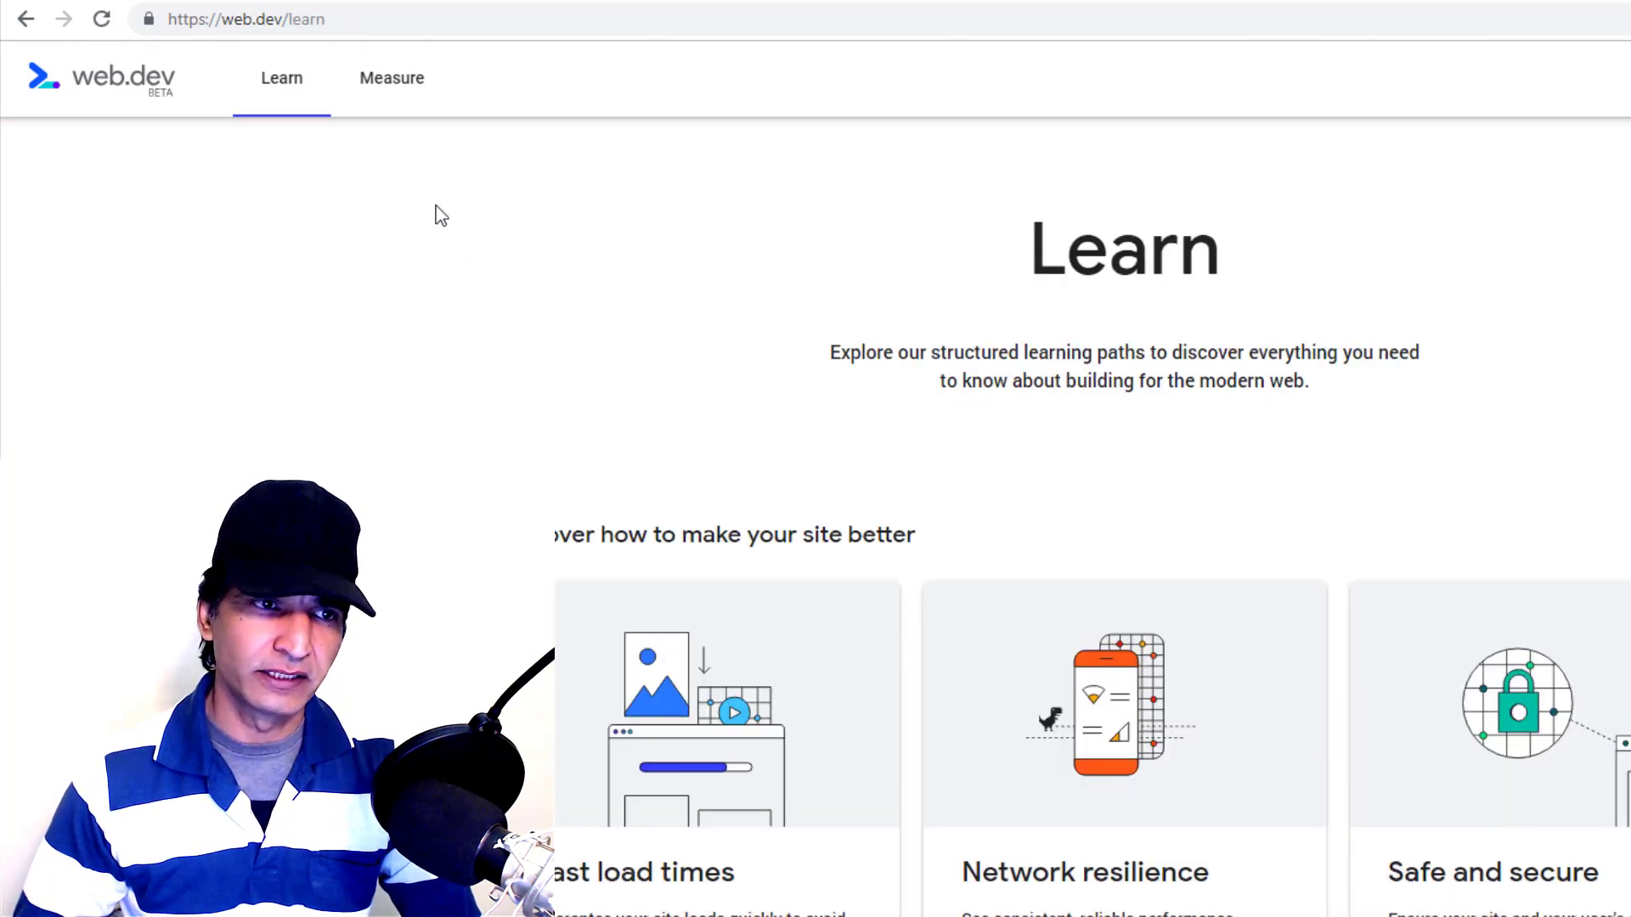
click(394, 85)
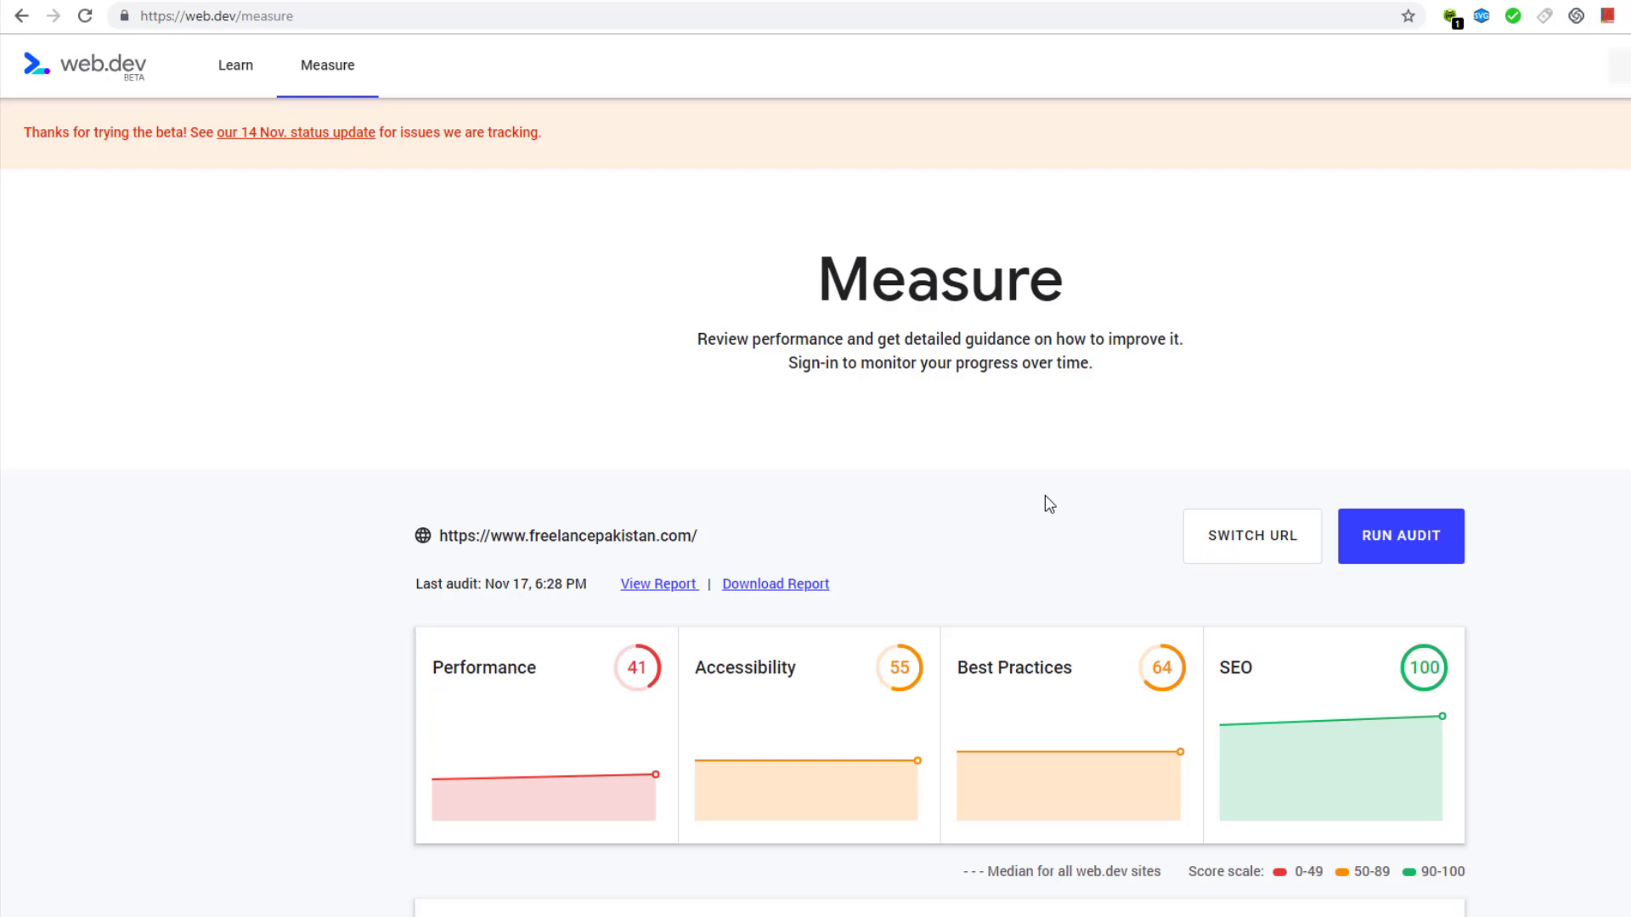
scroll(1050, 504, down, 1)
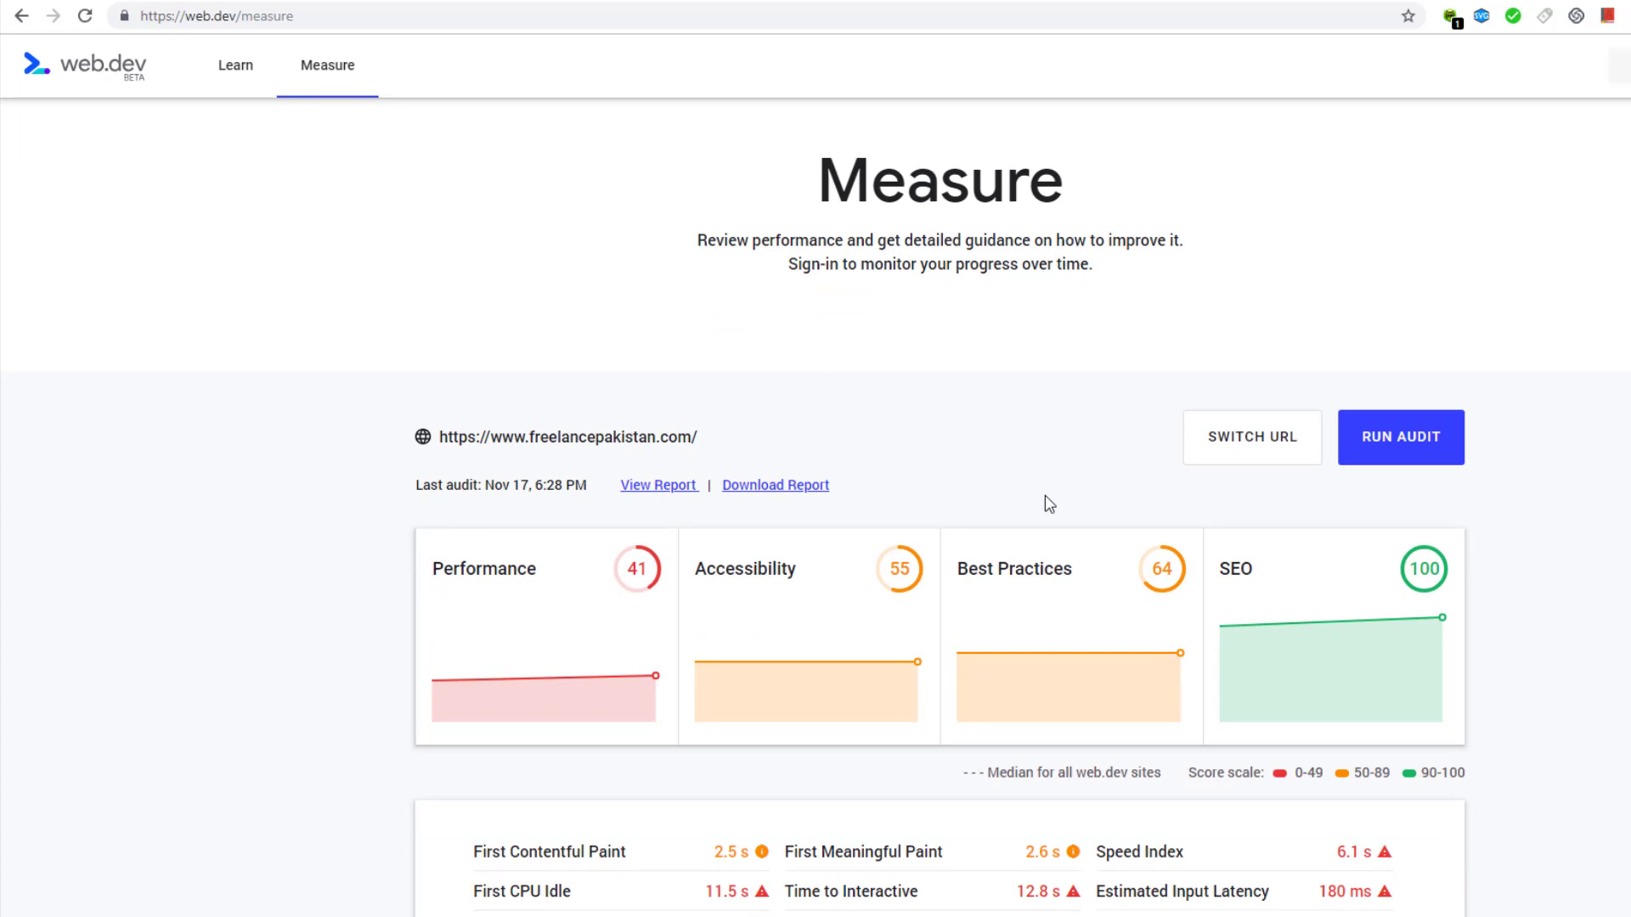
scroll(1044, 496, down, 1)
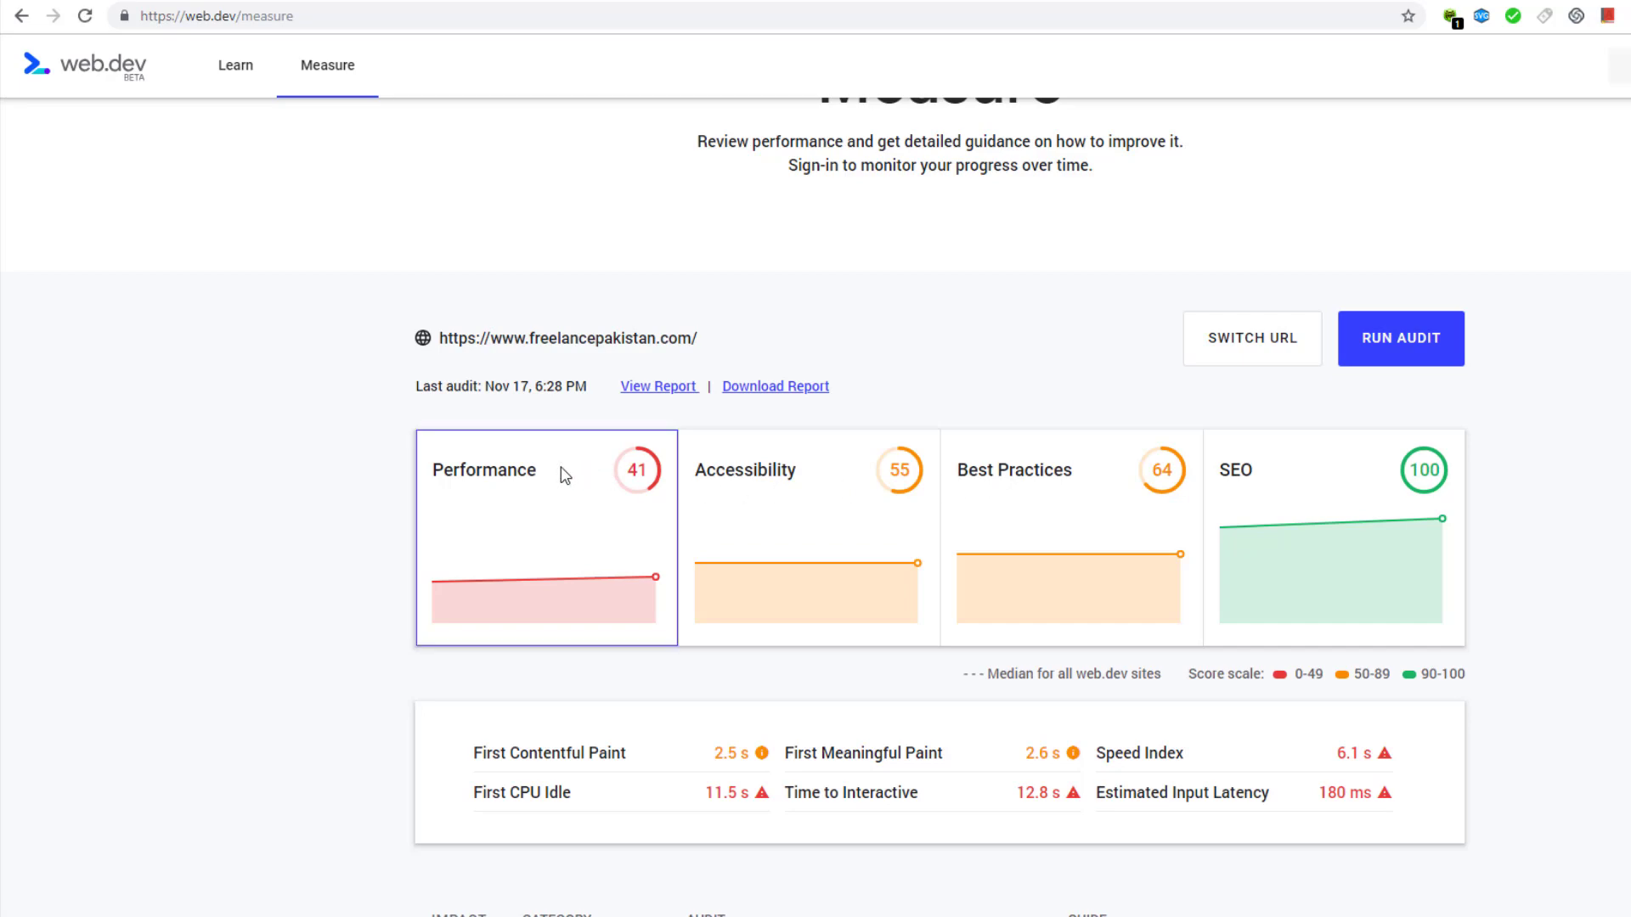
scroll(565, 474, down, 6)
scroll(571, 464, down, 1)
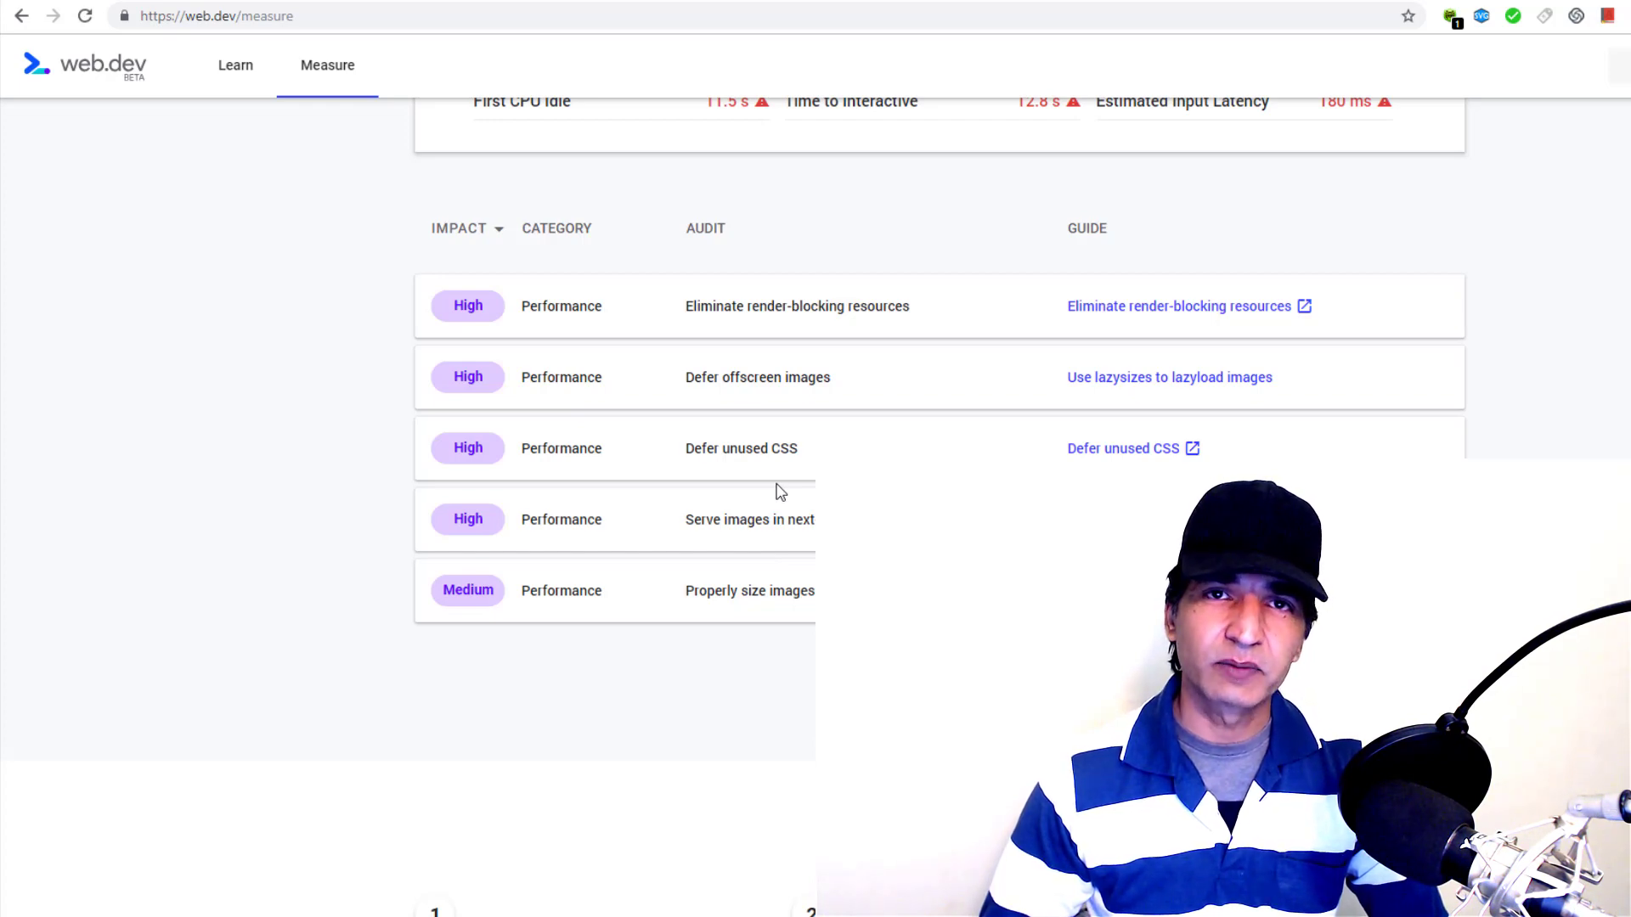
scroll(781, 492, up, 2)
scroll(781, 492, up, 2)
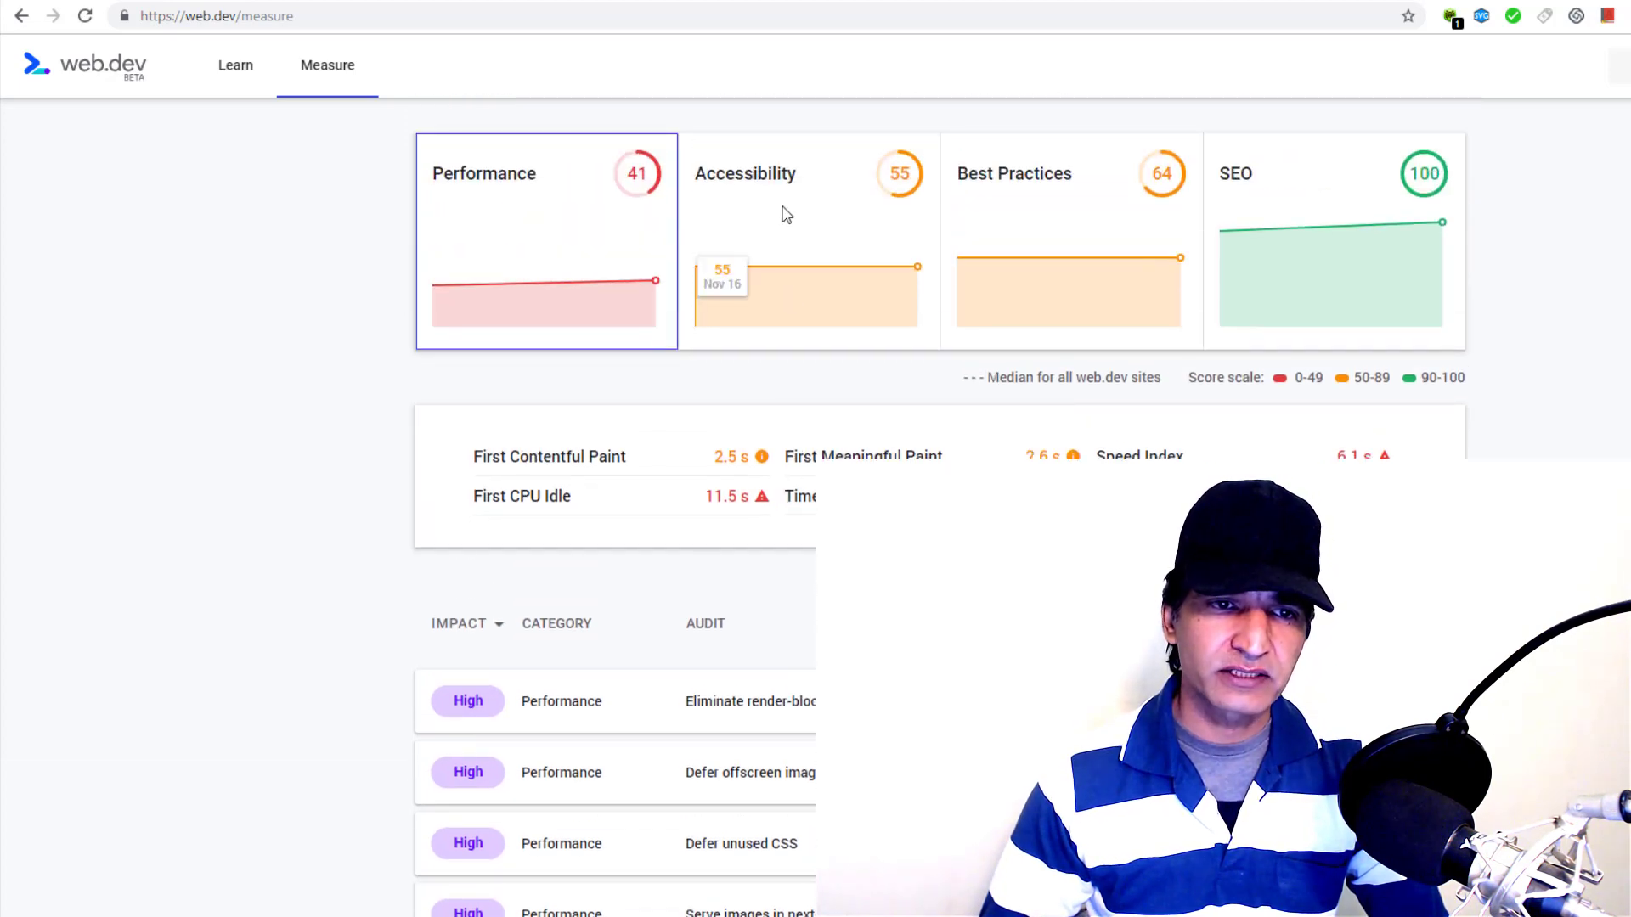
Compare the Accessibility, Performance and Best Practices audit lists for freelancepakistan.com
click(786, 215)
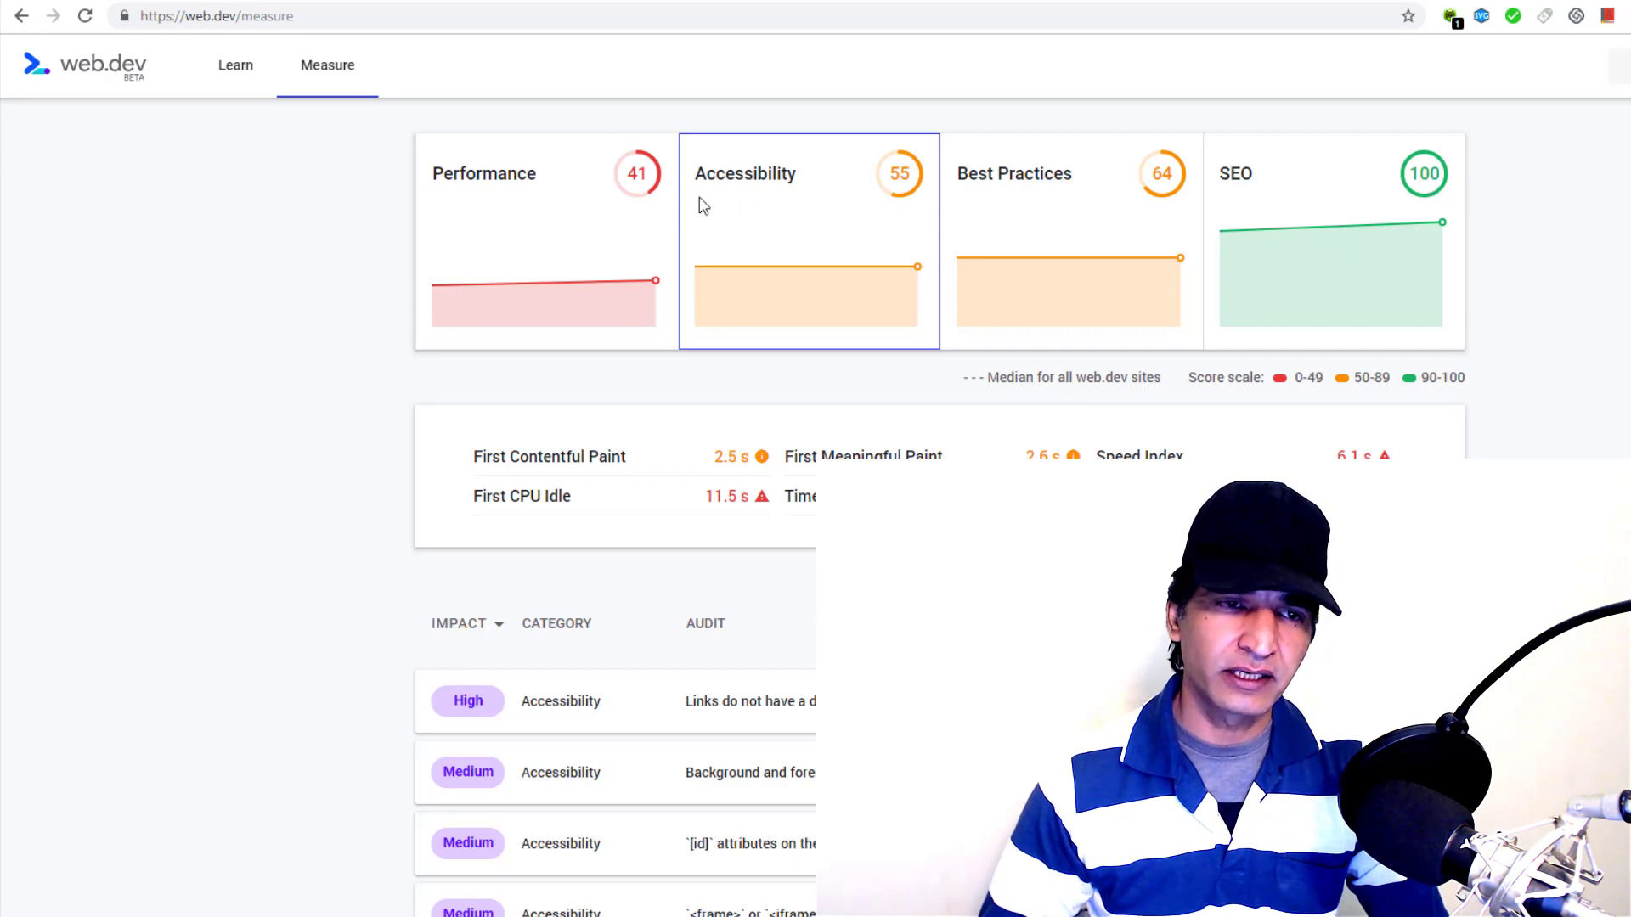
click(553, 197)
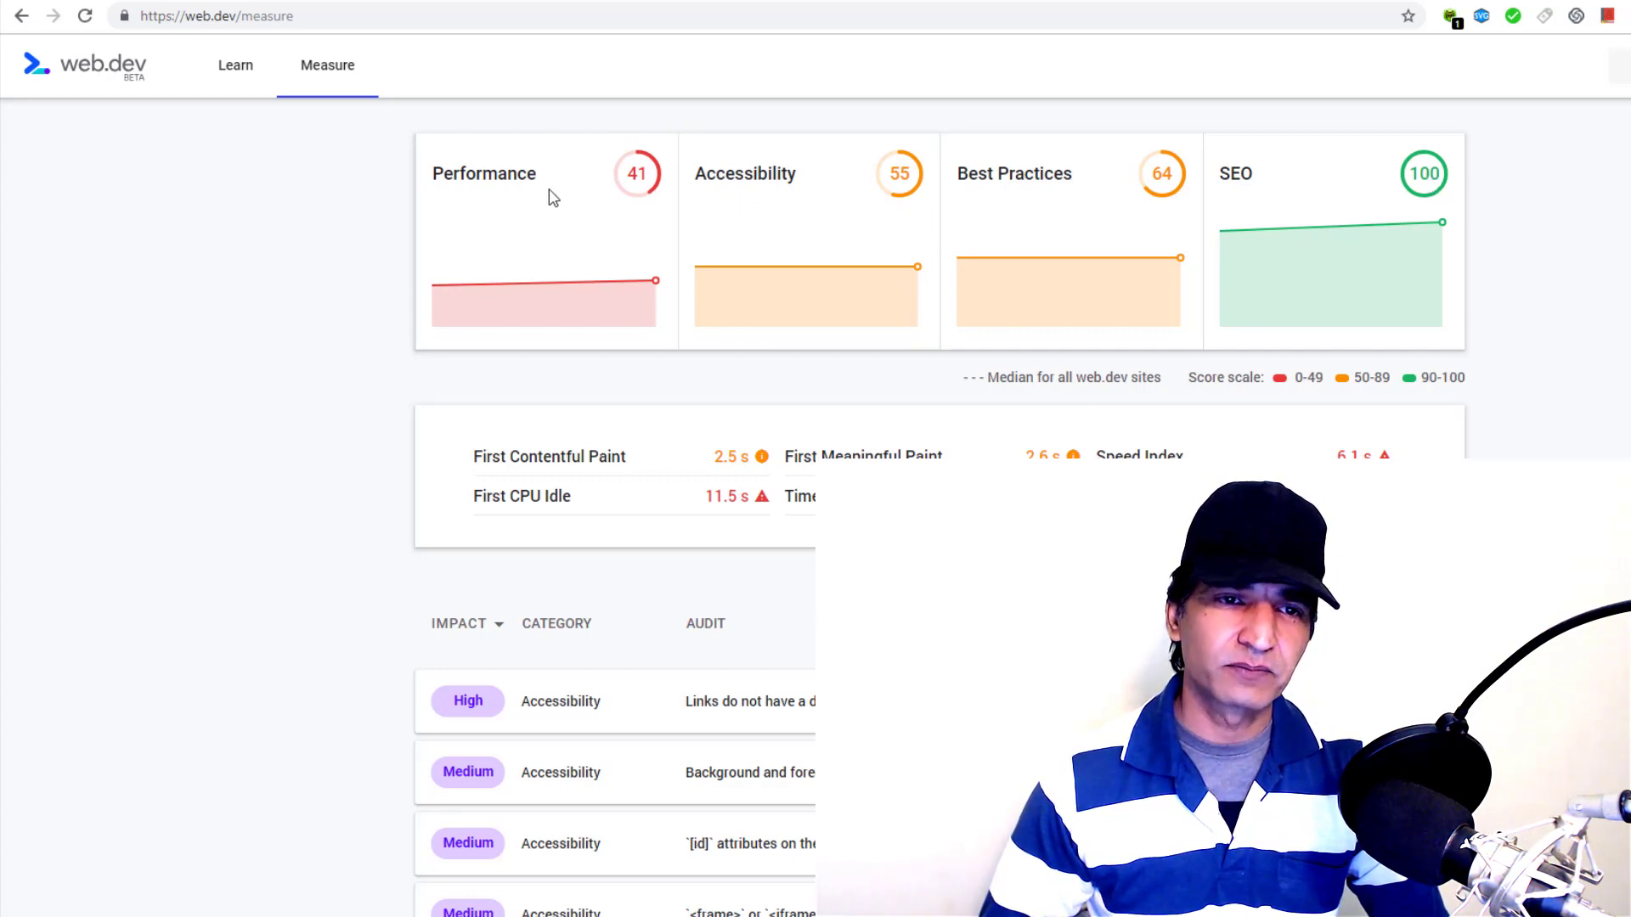
click(790, 219)
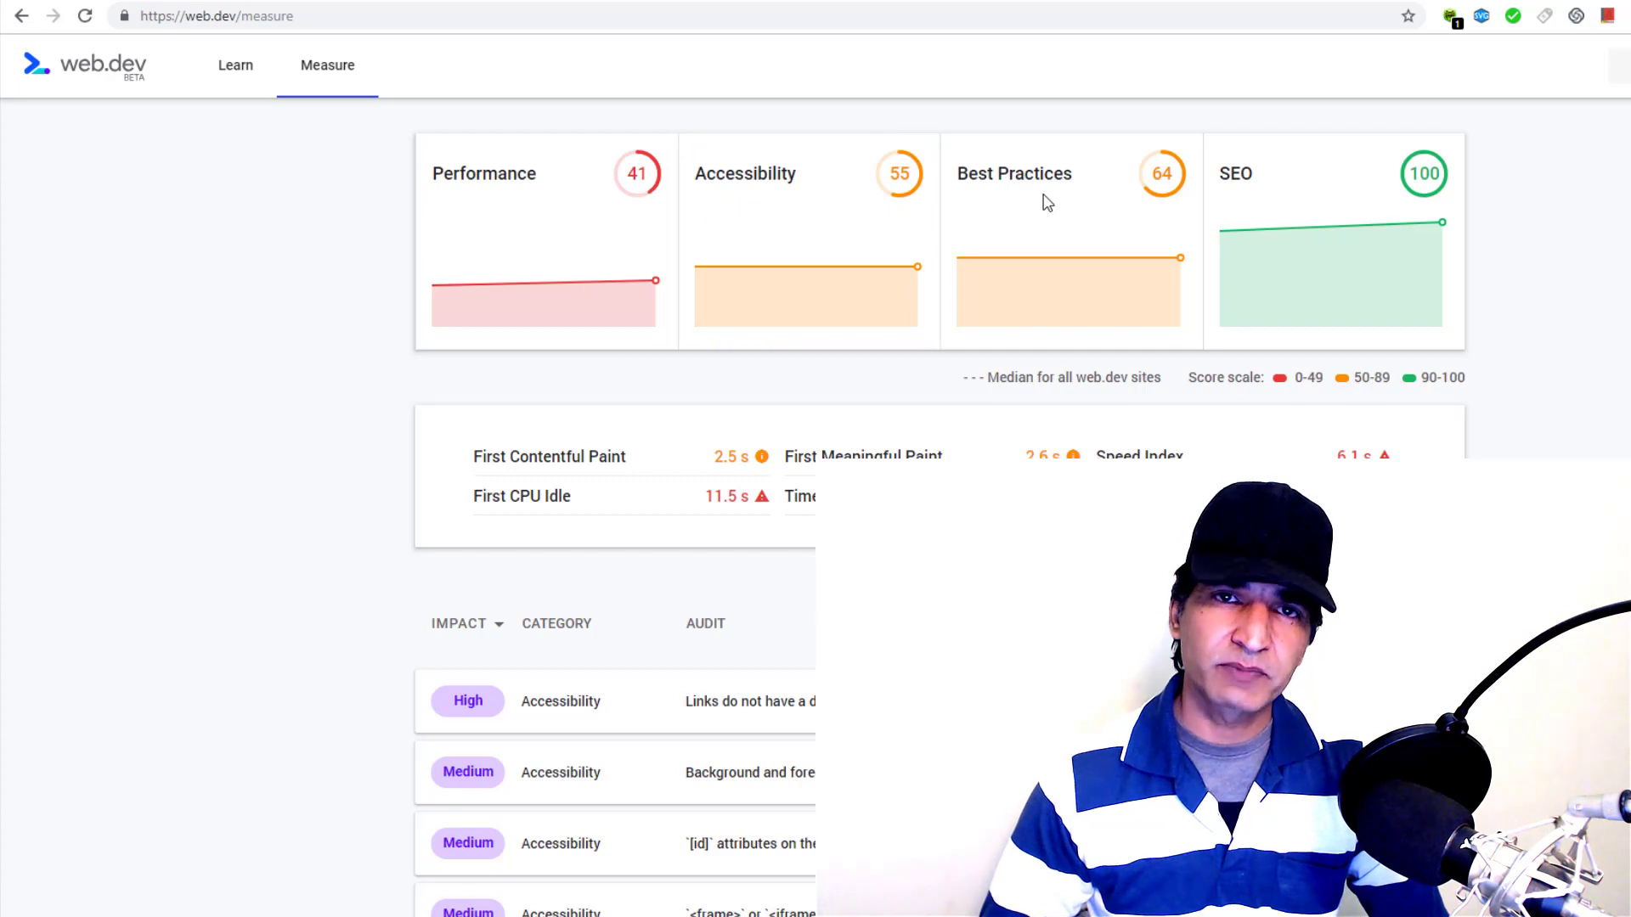
click(1045, 202)
scroll(655, 341, down, 1)
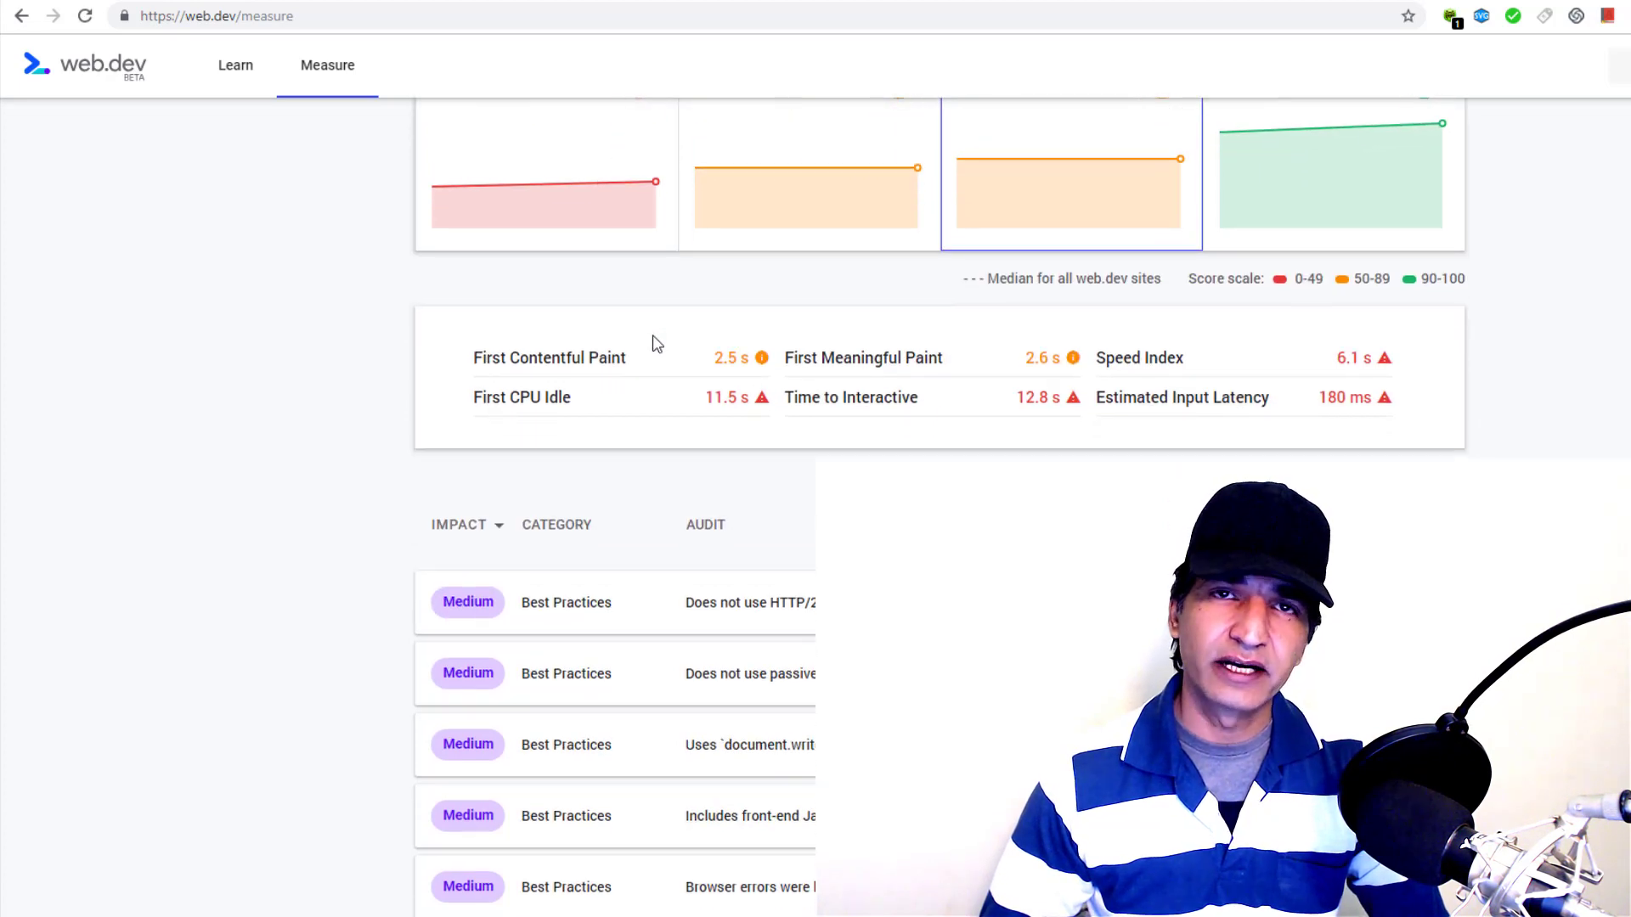
scroll(658, 342, up, 3)
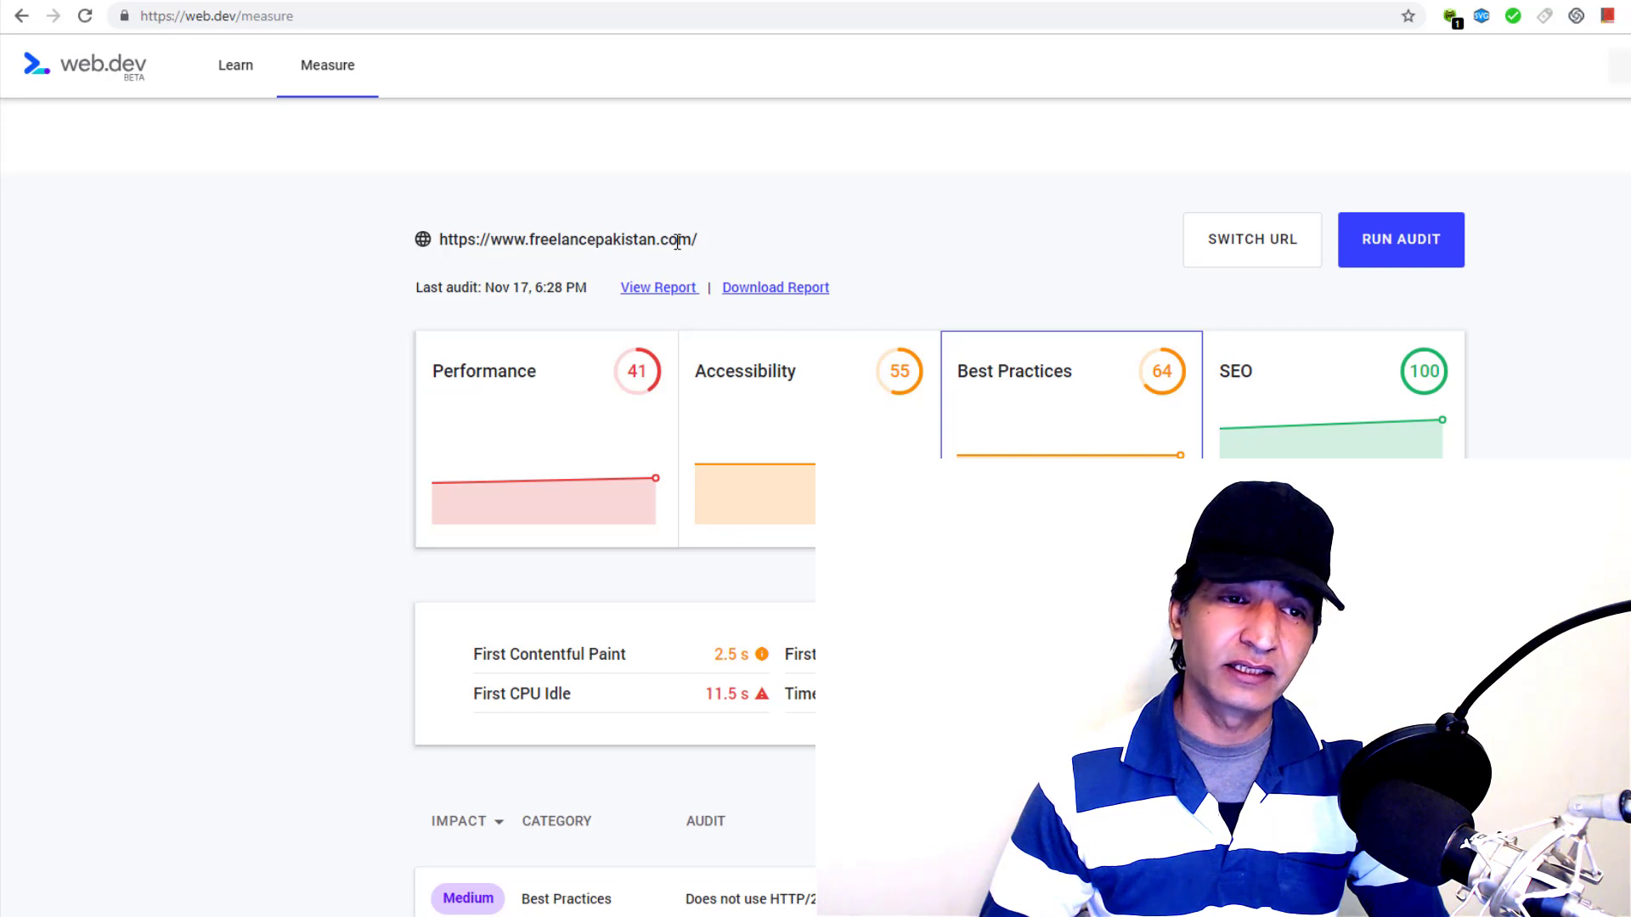
mouse_move(504, 429)
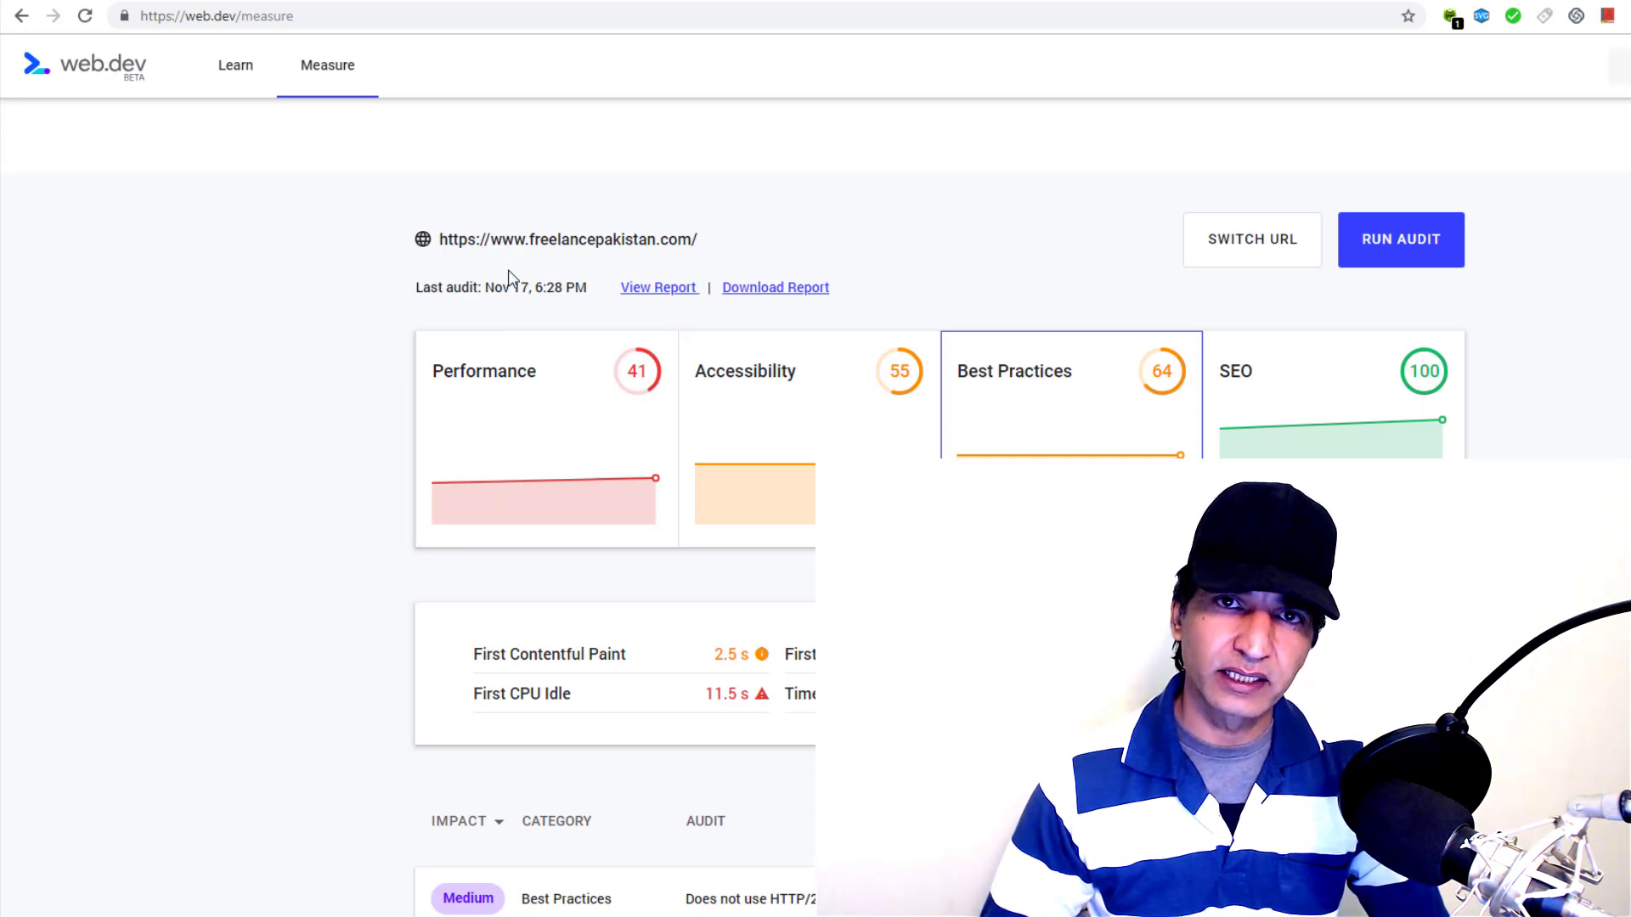
scroll(513, 289, down, 2)
Switch the audit list back to Accessibility and scroll through its findings
click(733, 215)
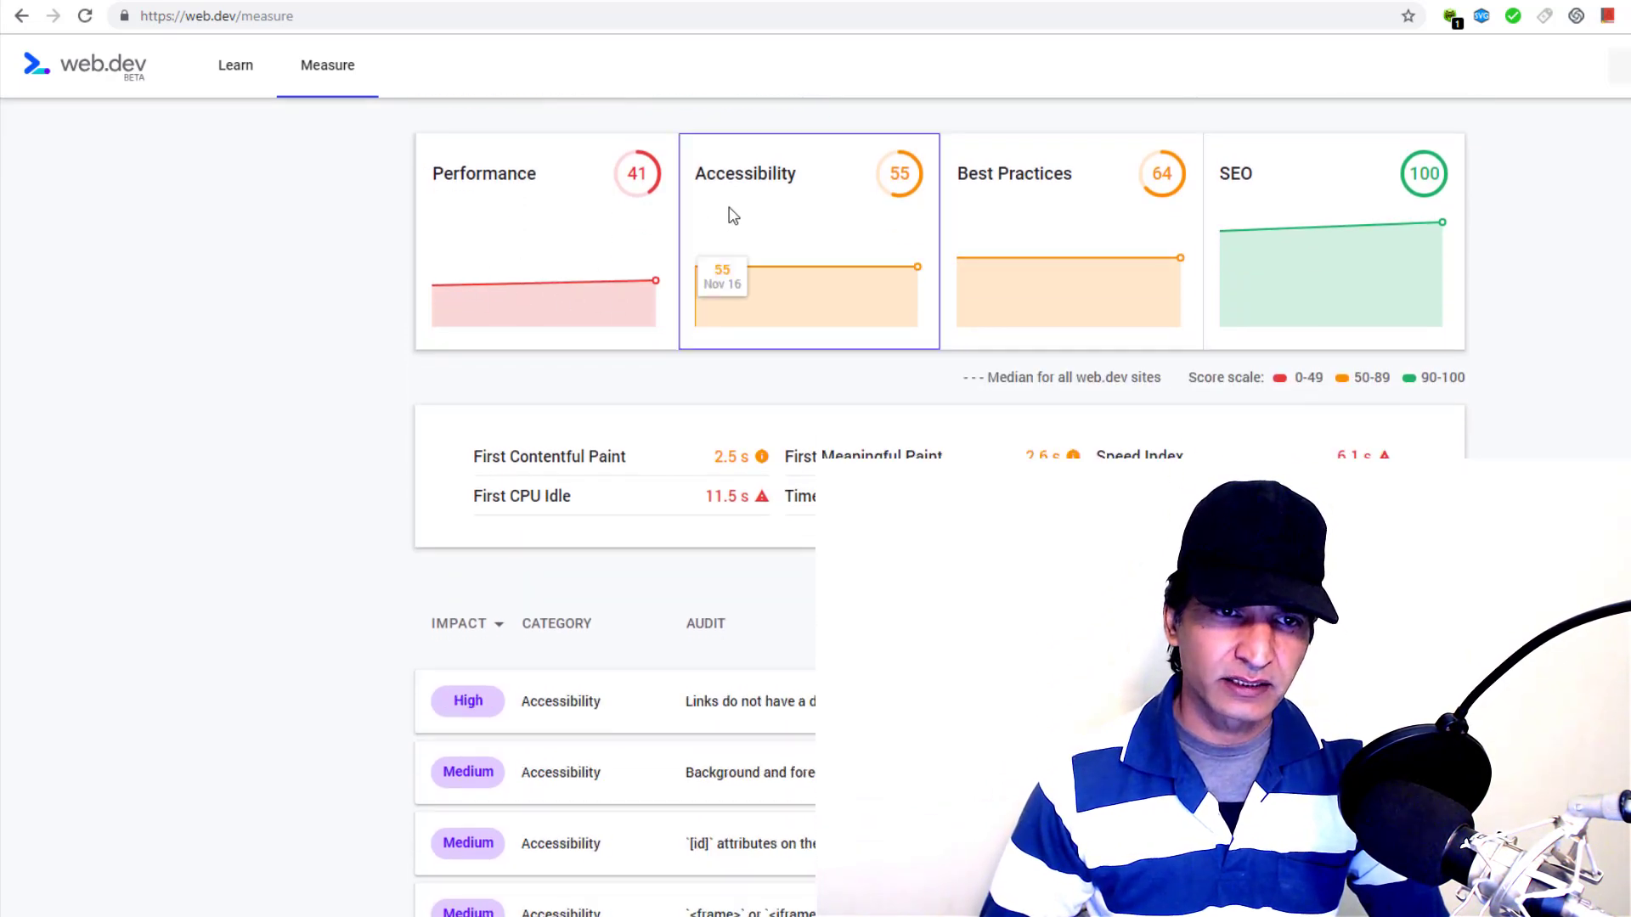
scroll(594, 339, down, 3)
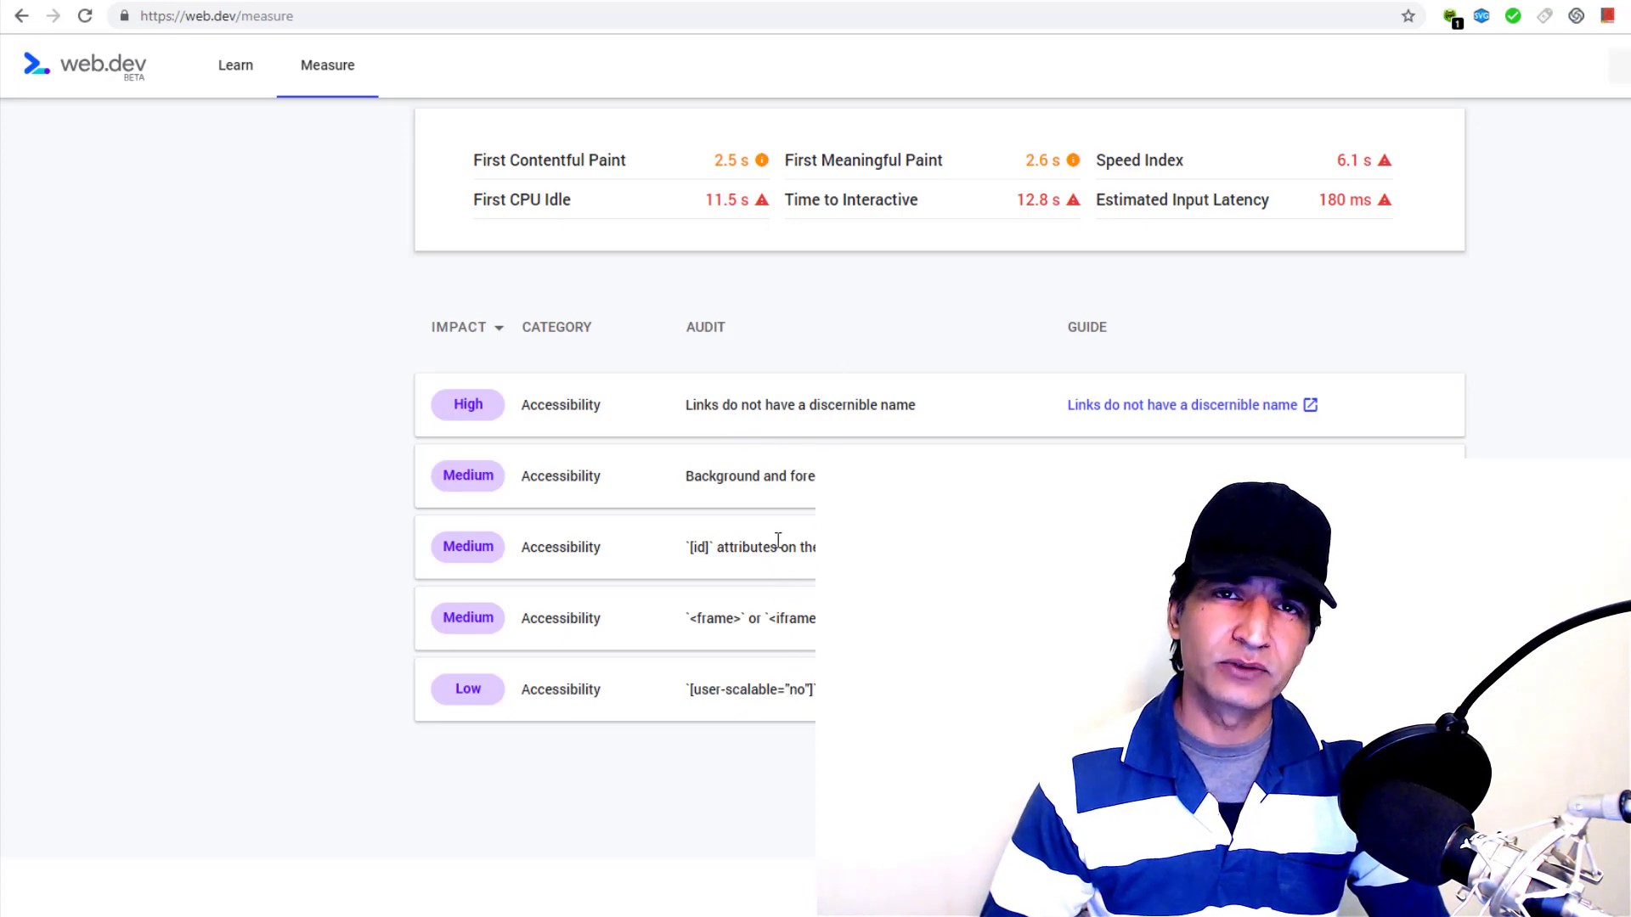
scroll(778, 539, up, 2)
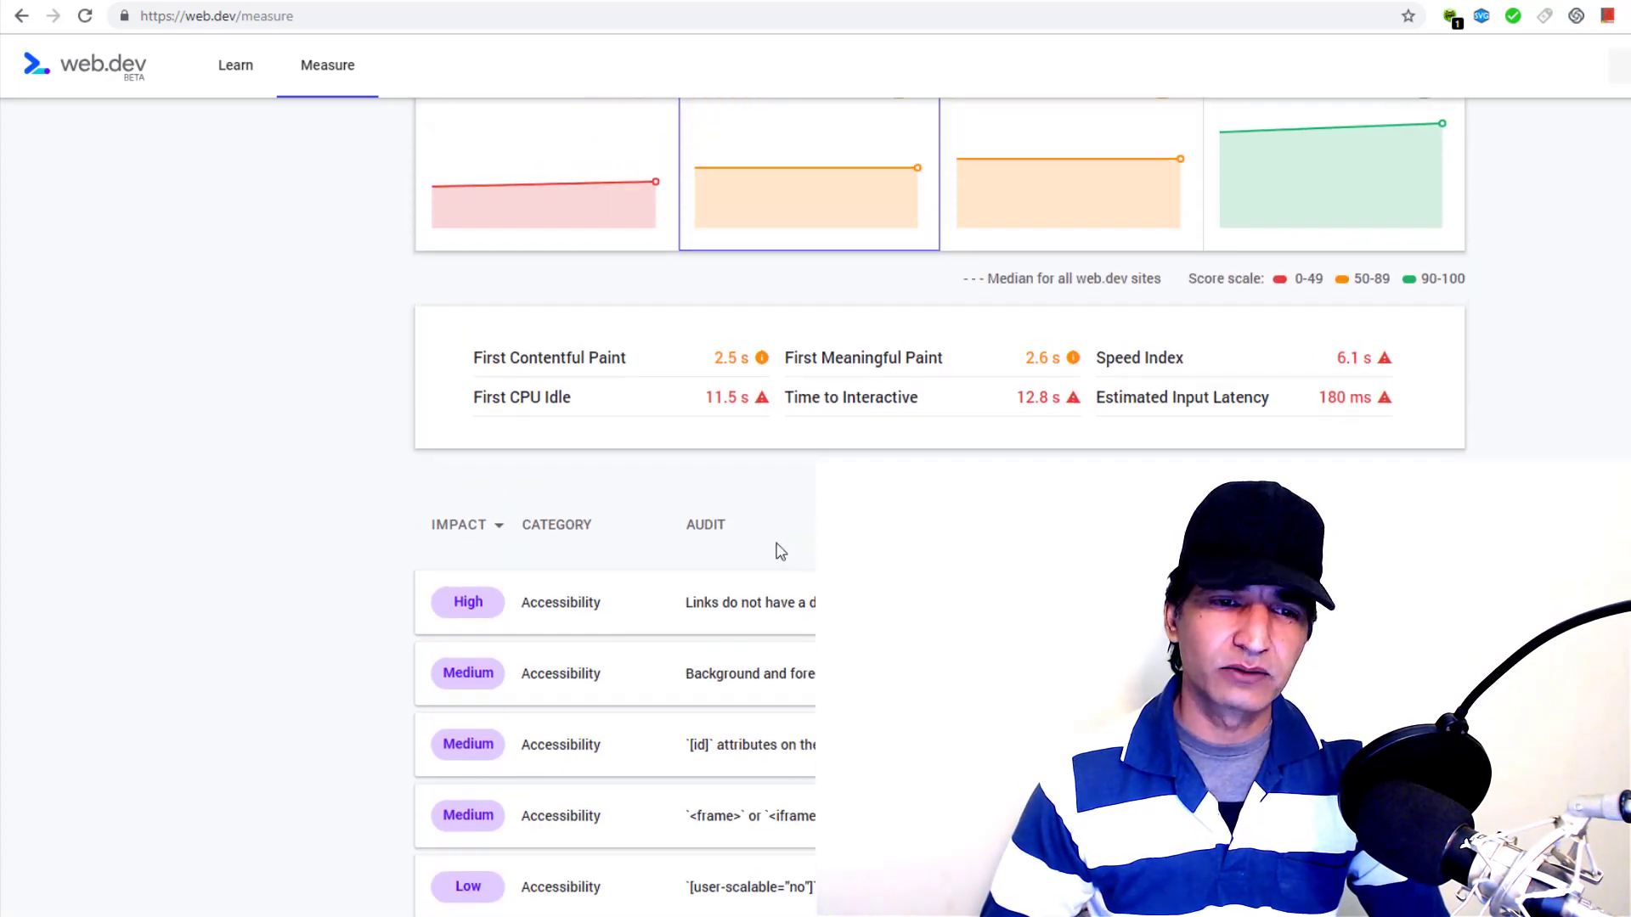
scroll(778, 552, up, 2)
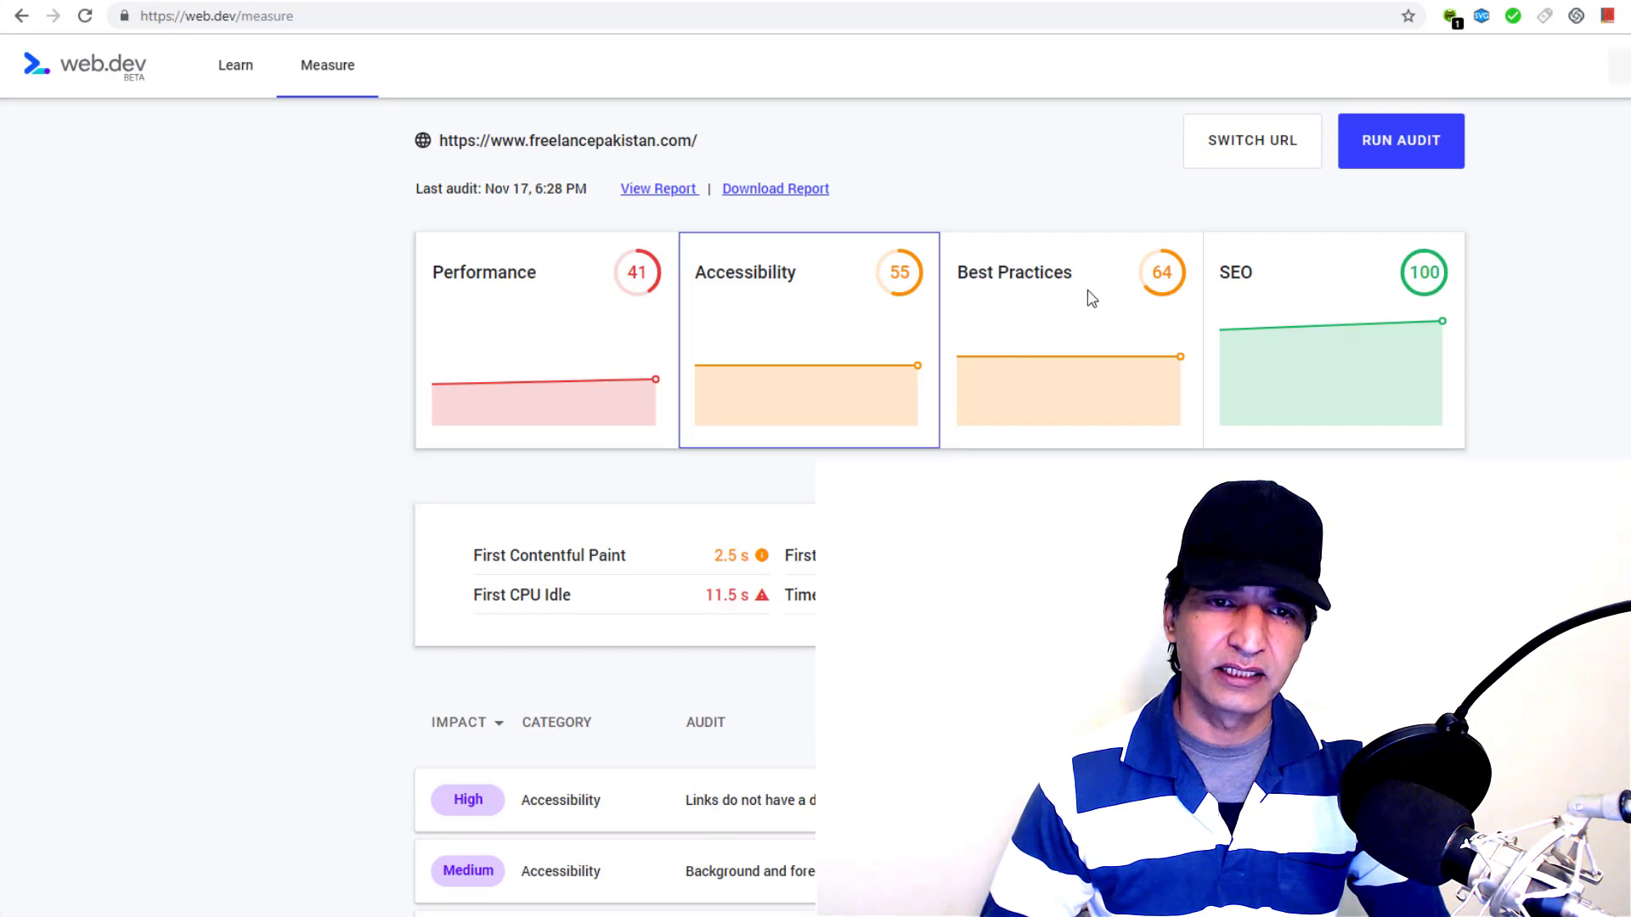
Review the Best Practices audits, then switch to the Freelance Pakistan YouTube channel tab
click(1029, 323)
scroll(968, 357, down, 3)
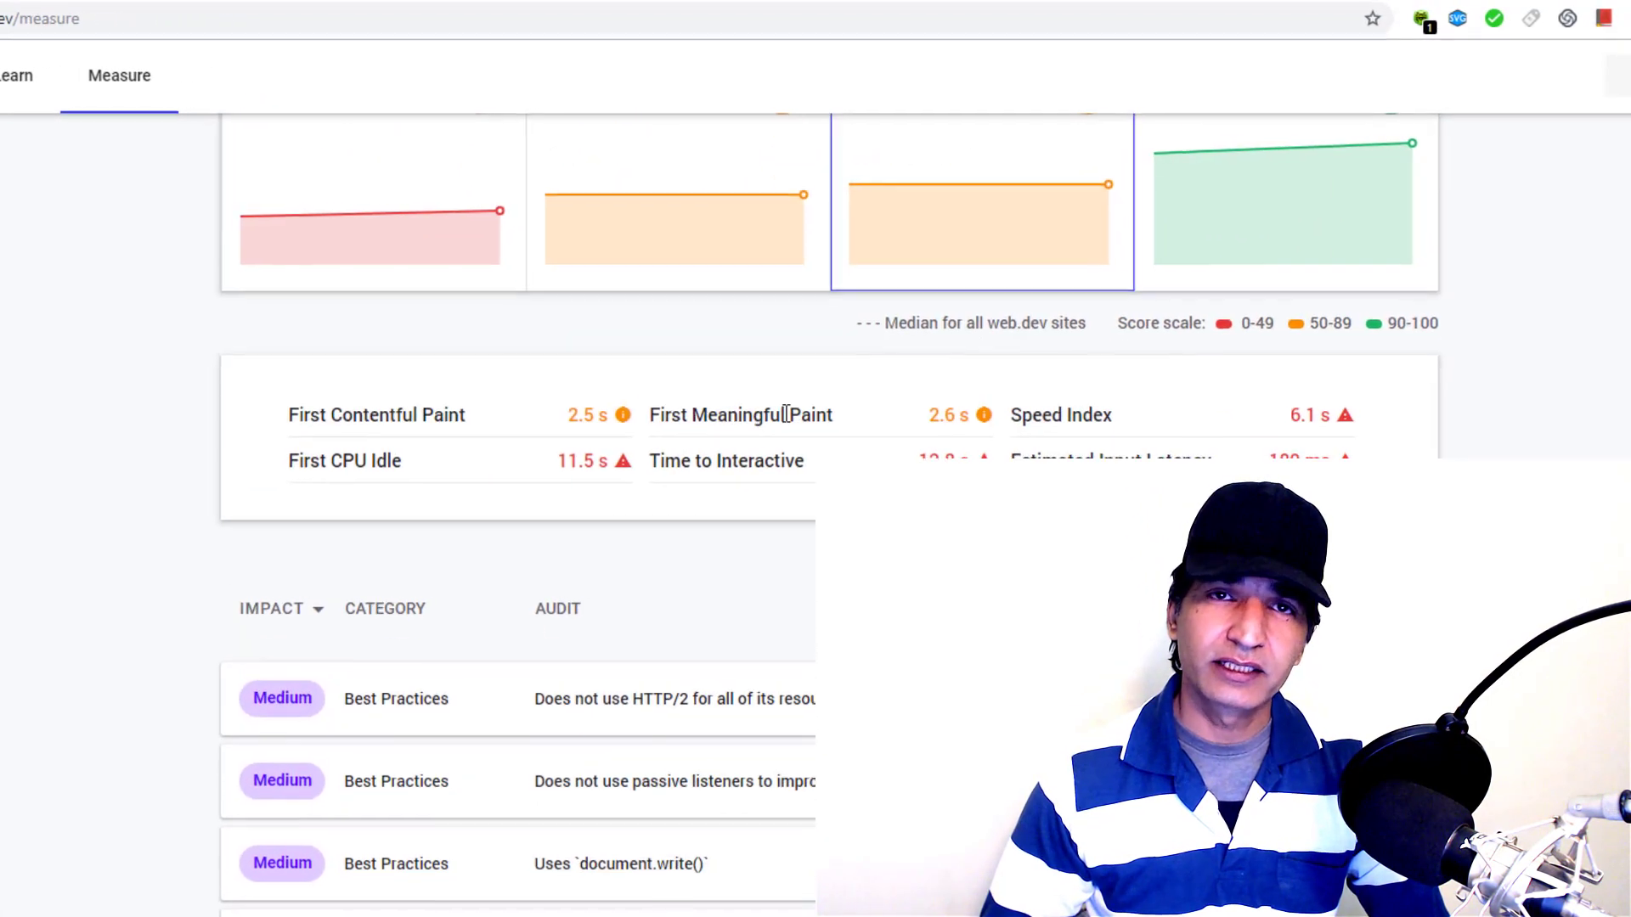
scroll(735, 475, down, 2)
scroll(760, 527, up, 2)
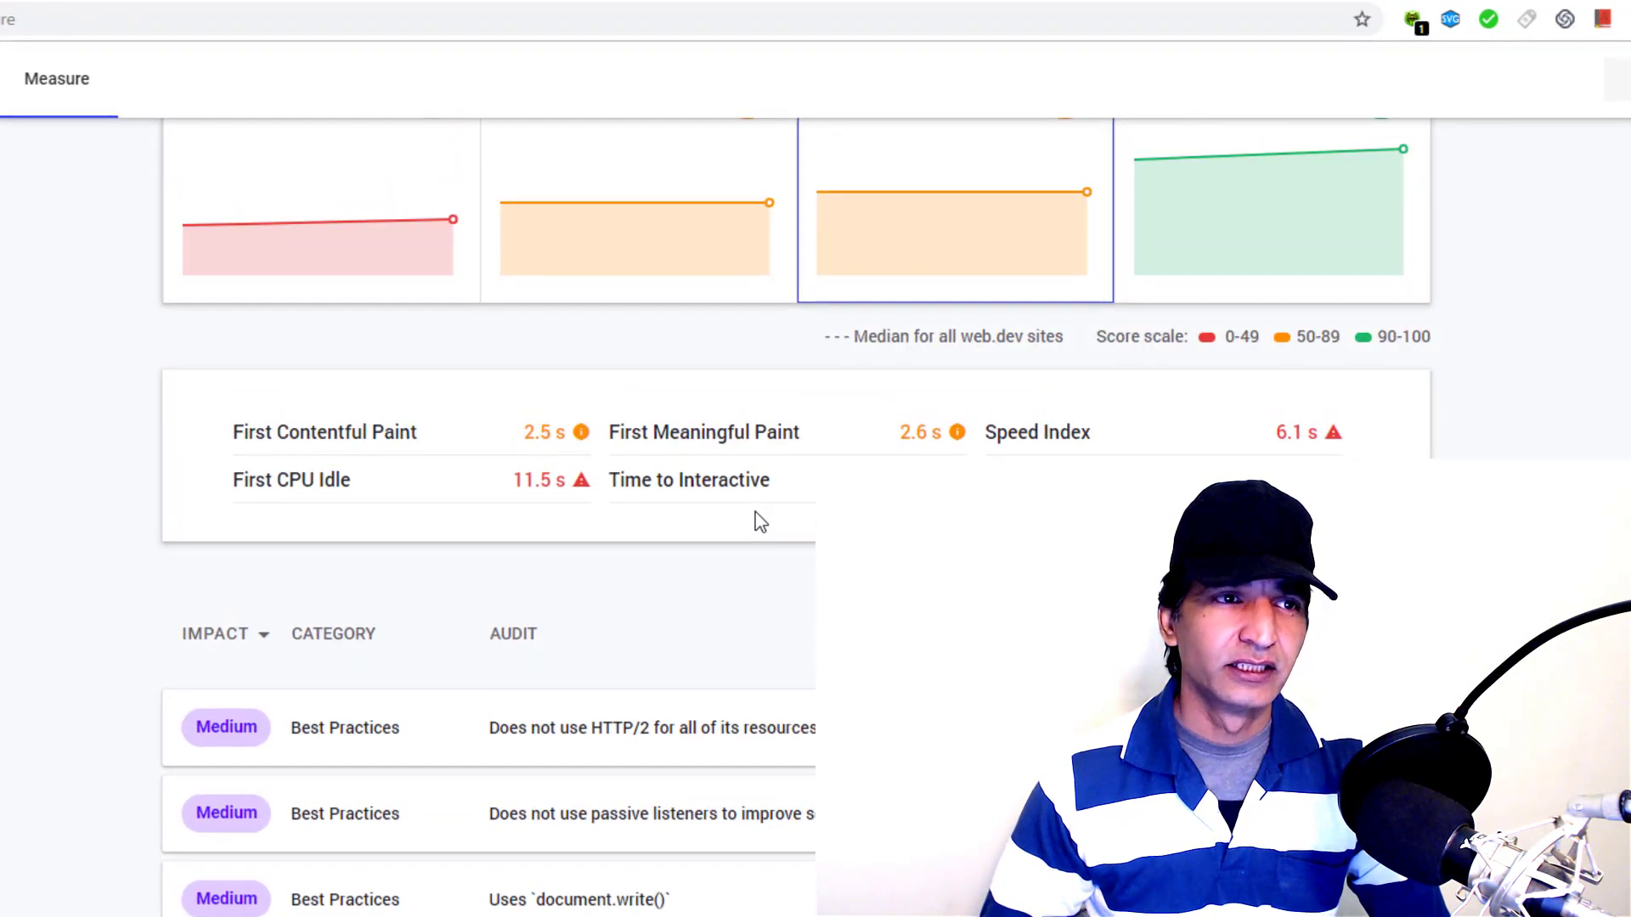
scroll(726, 339, up, 3)
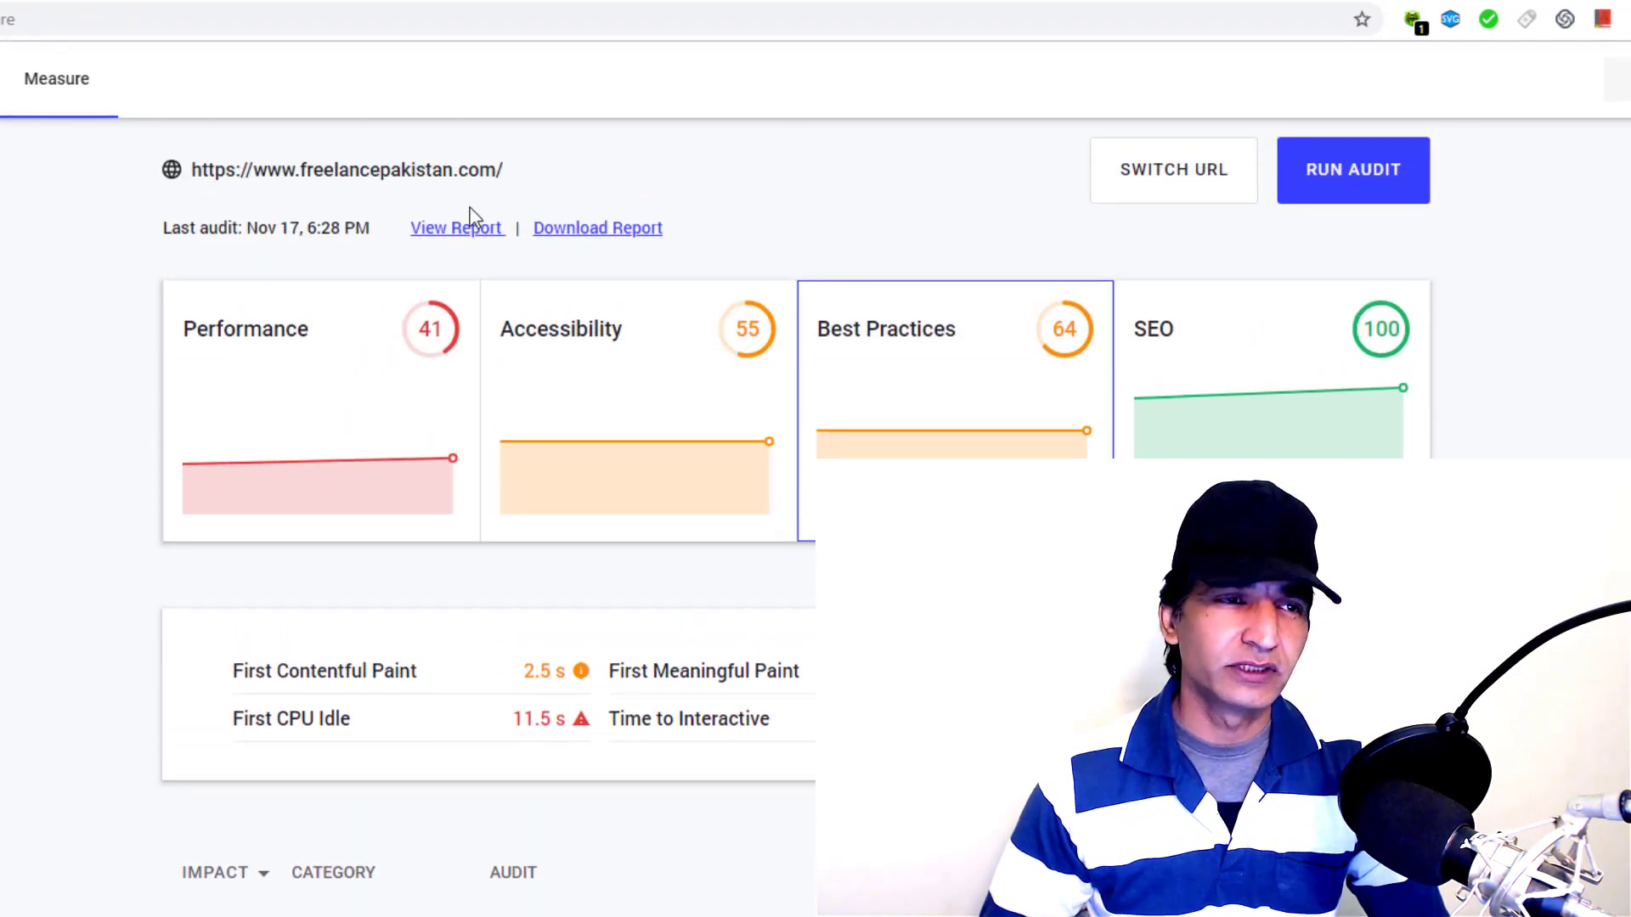
scroll(681, 484, up, 4)
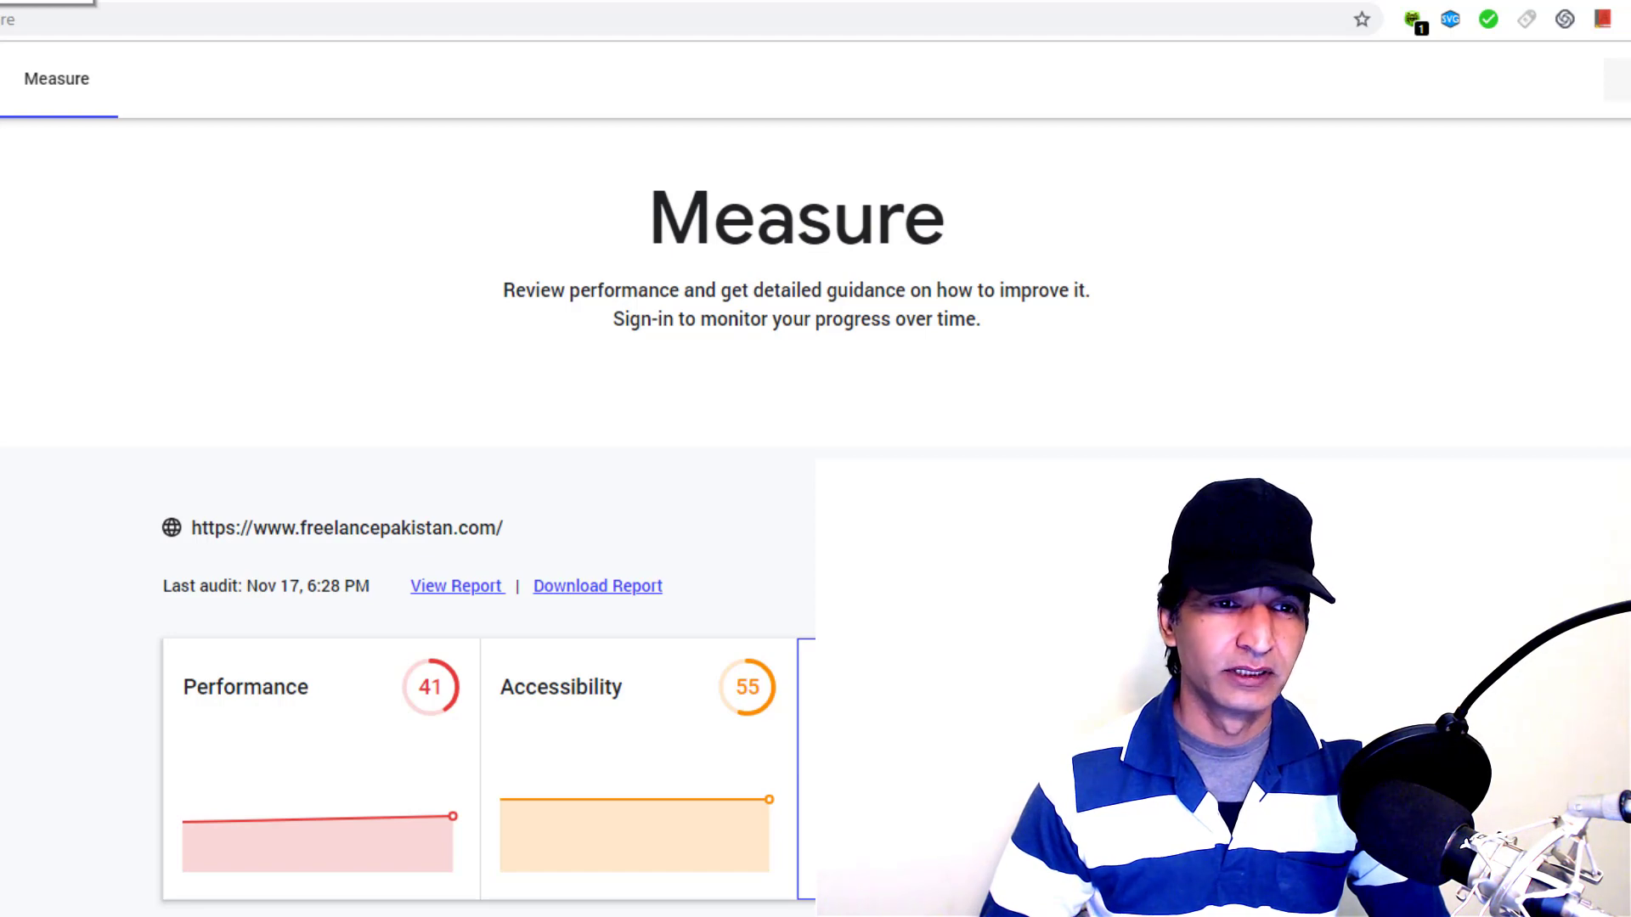
key(ctrl+Tab)
scroll(543, 270, down, 3)
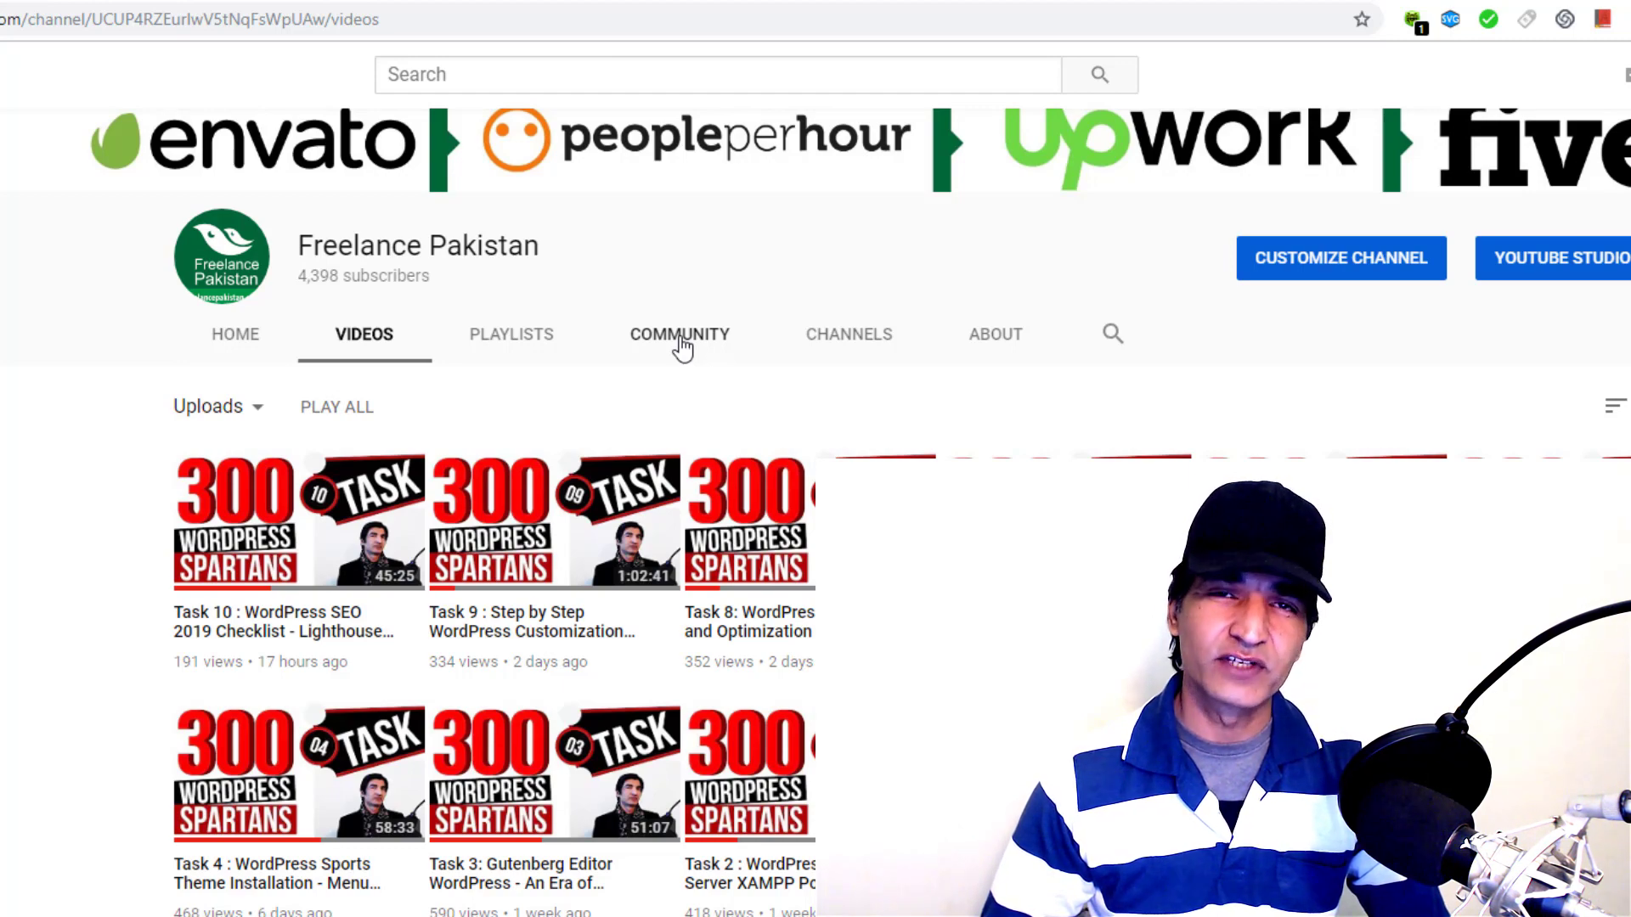
Open the Freelance Pakistan channel's Community page on YouTube
click(680, 335)
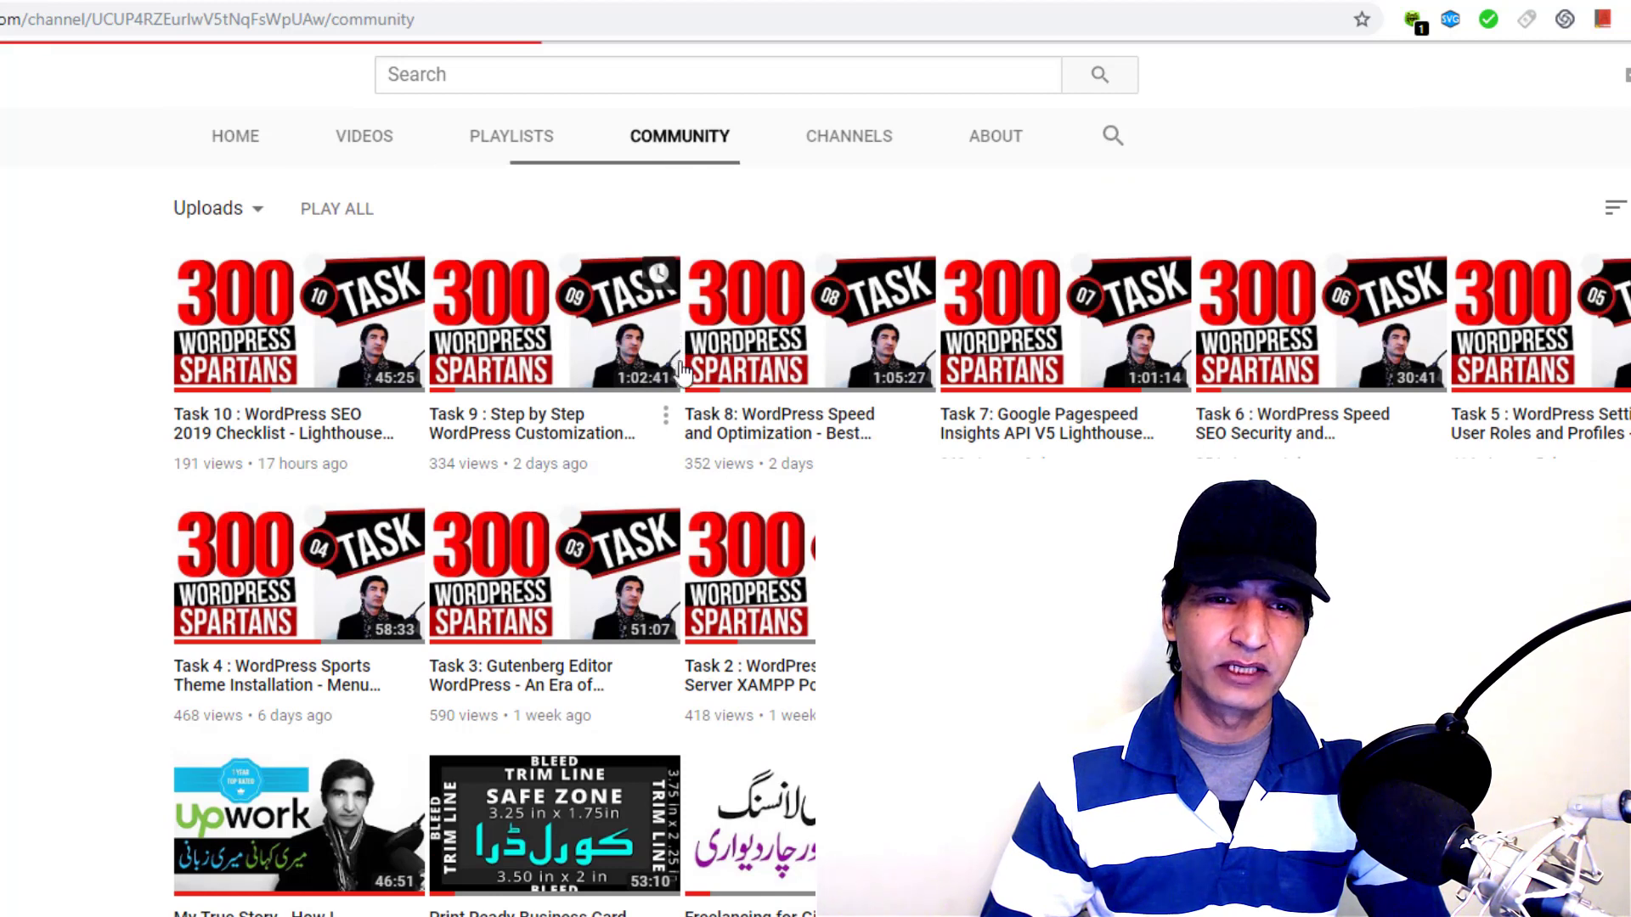
scroll(742, 568, up, 3)
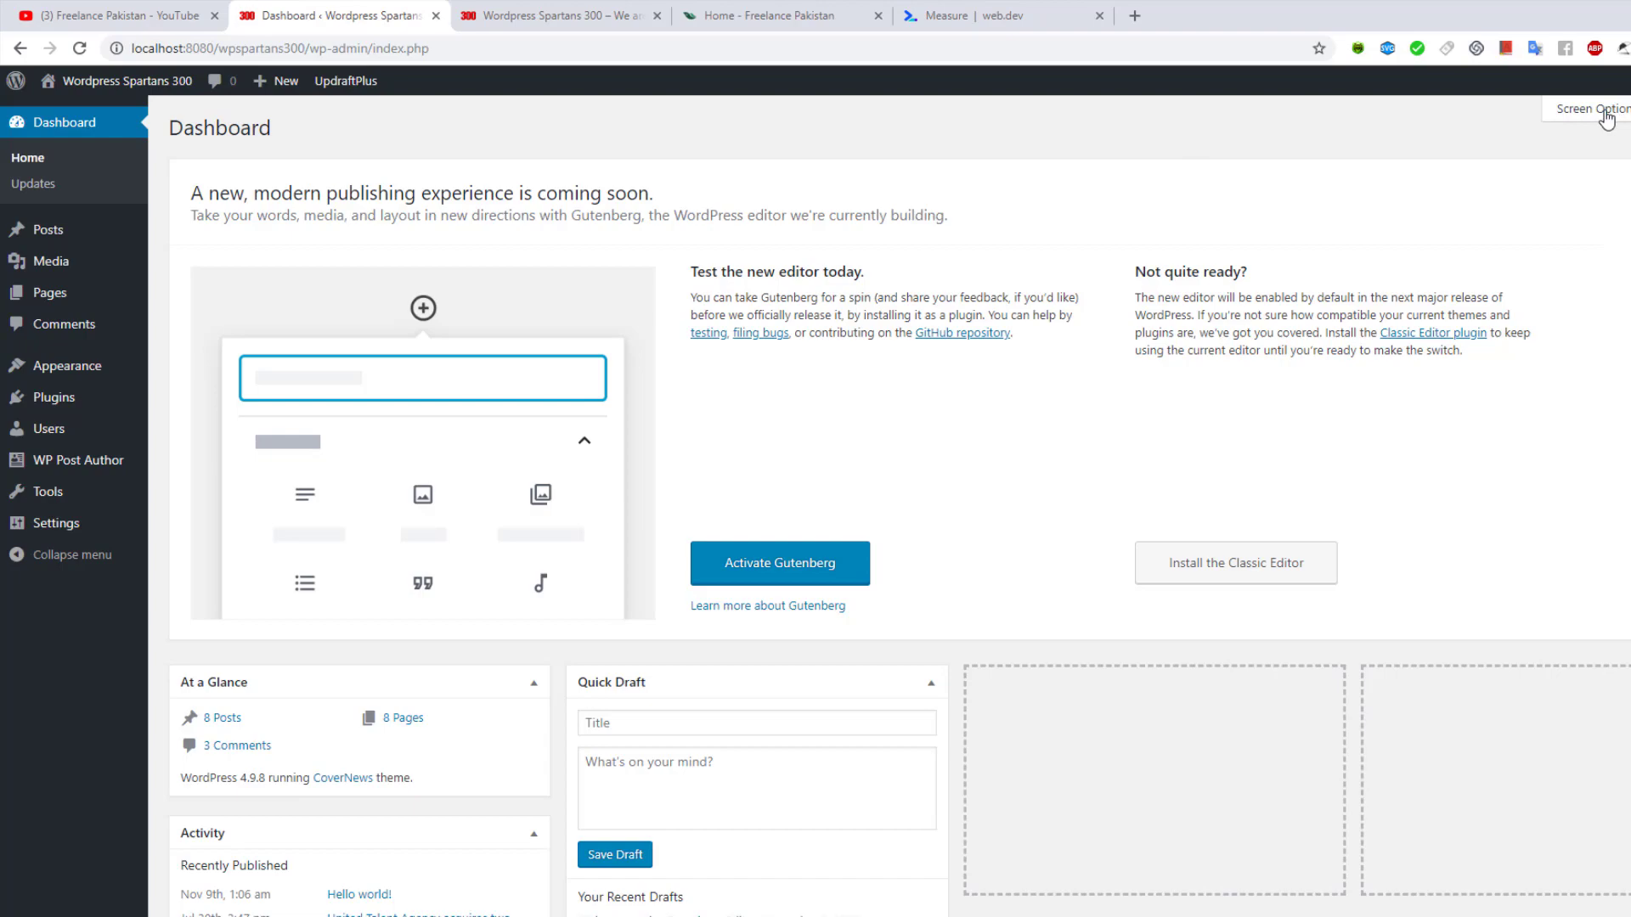
Reveal the Dashboard's Screen Options panel with its Boxes checkboxes
click(1605, 117)
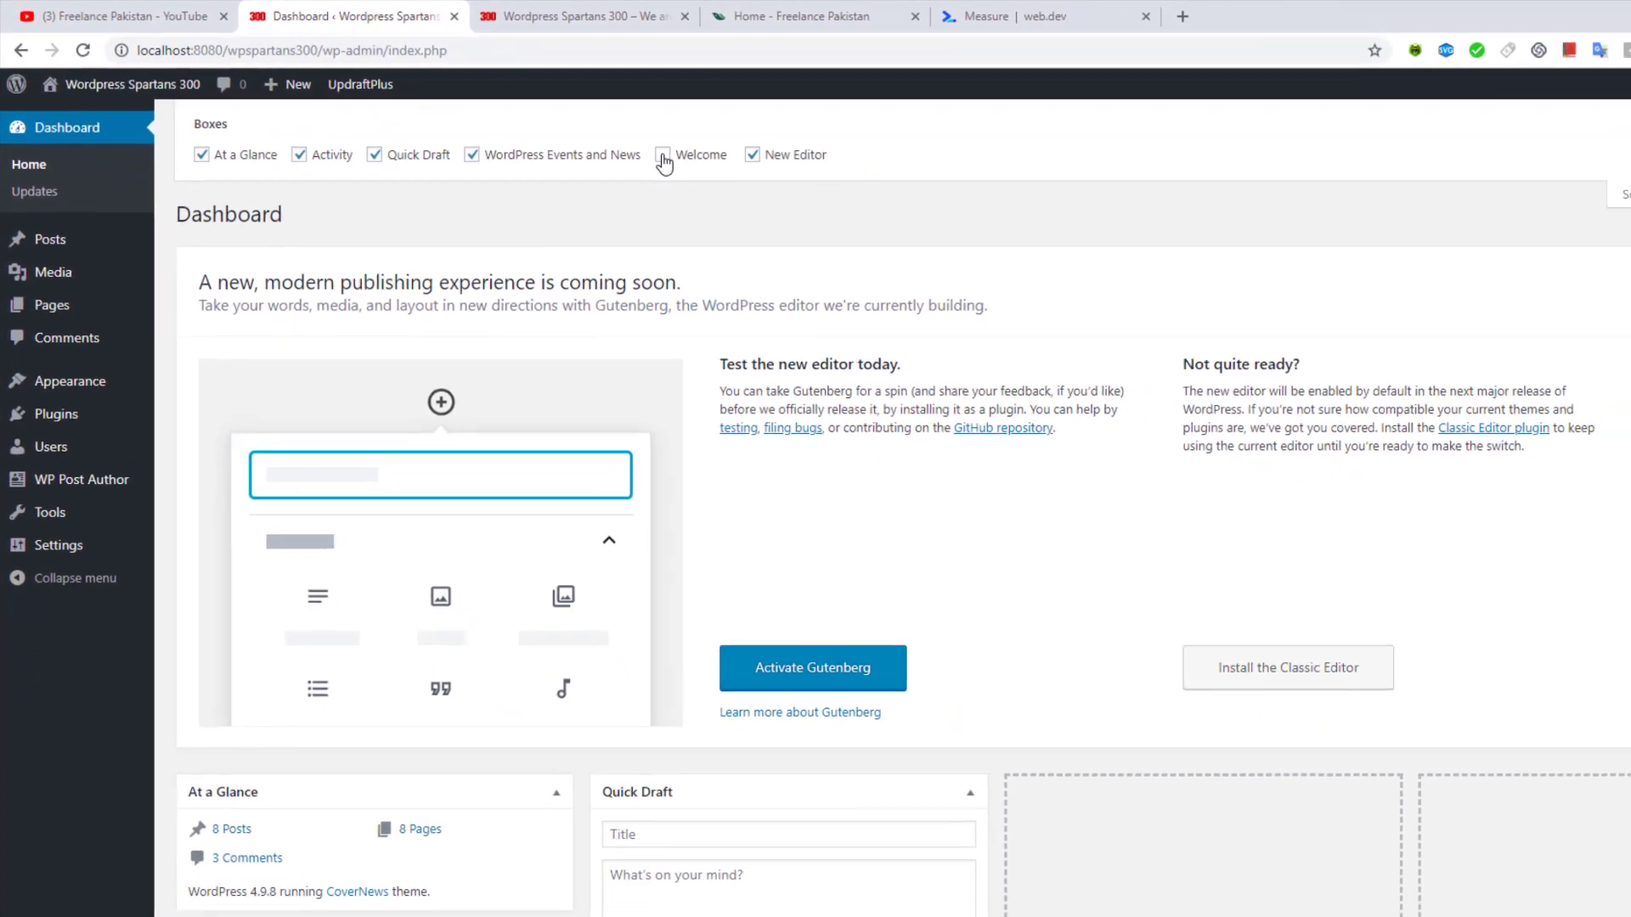
Toggle the Welcome panel on and back off, and hide the At a Glance box
click(694, 163)
scroll(671, 314, down, 5)
scroll(616, 297, down, 2)
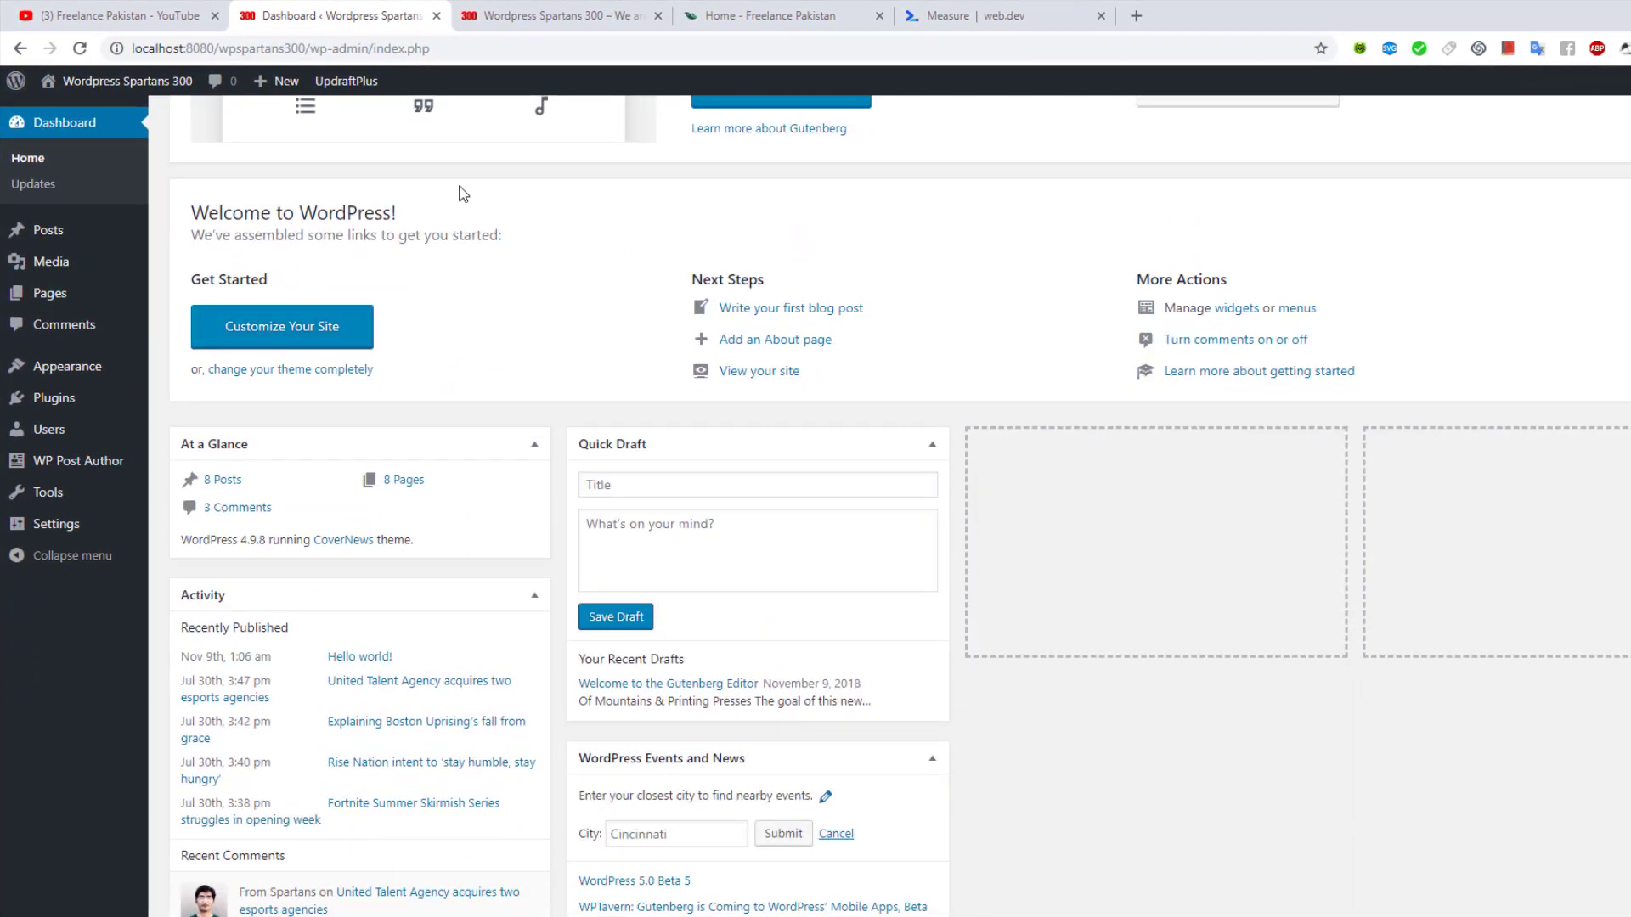
scroll(405, 381, up, 7)
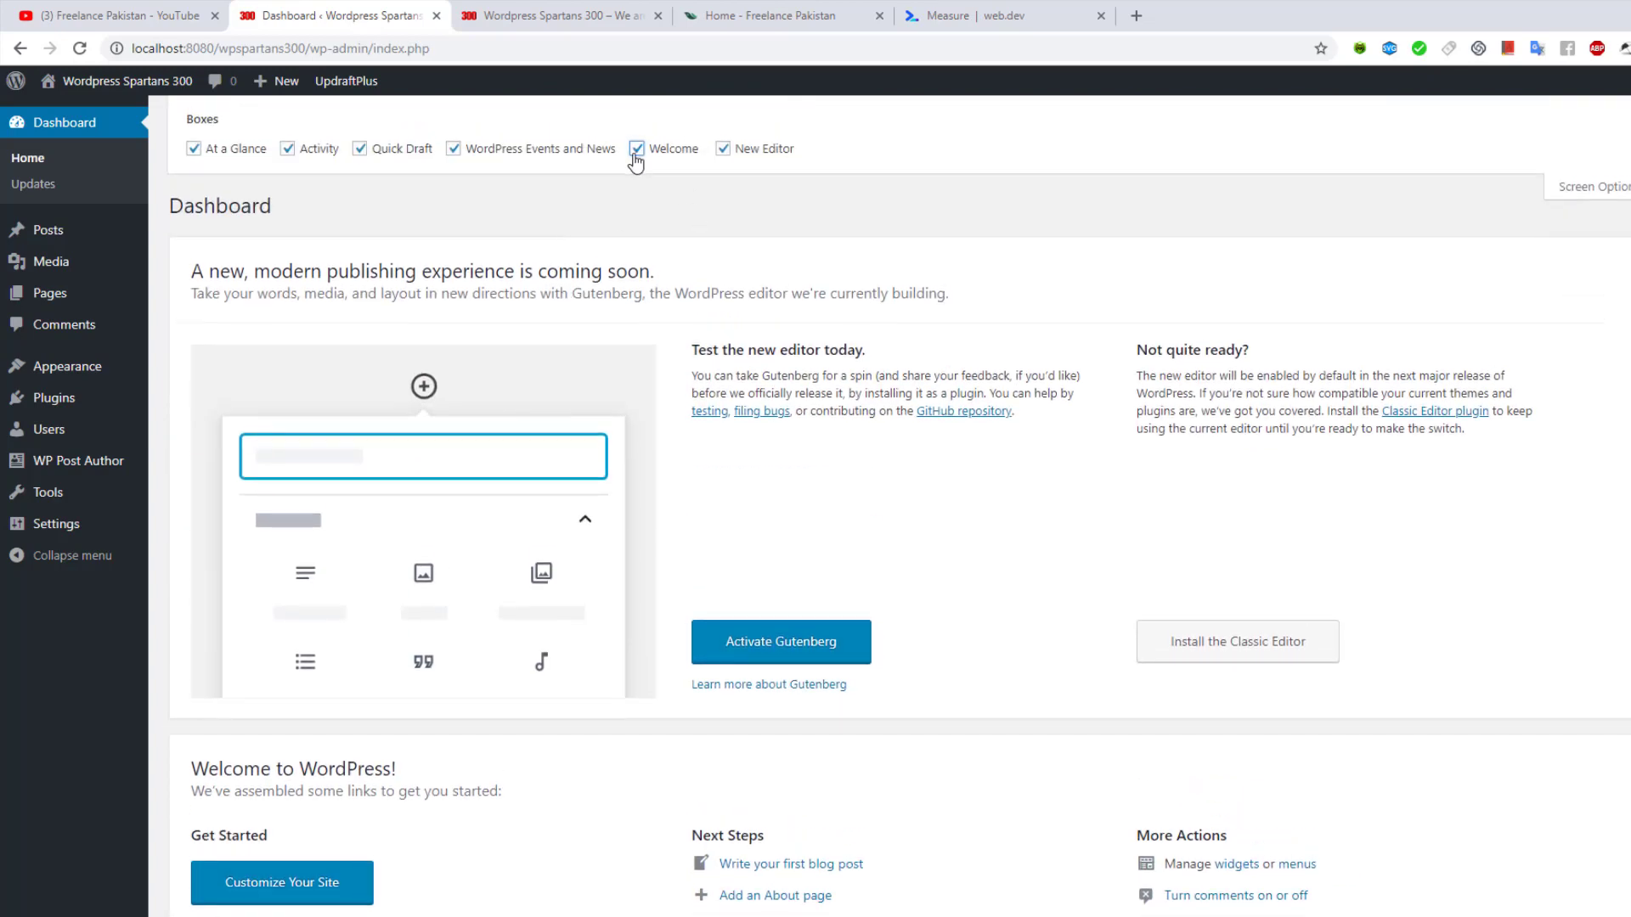
click(636, 149)
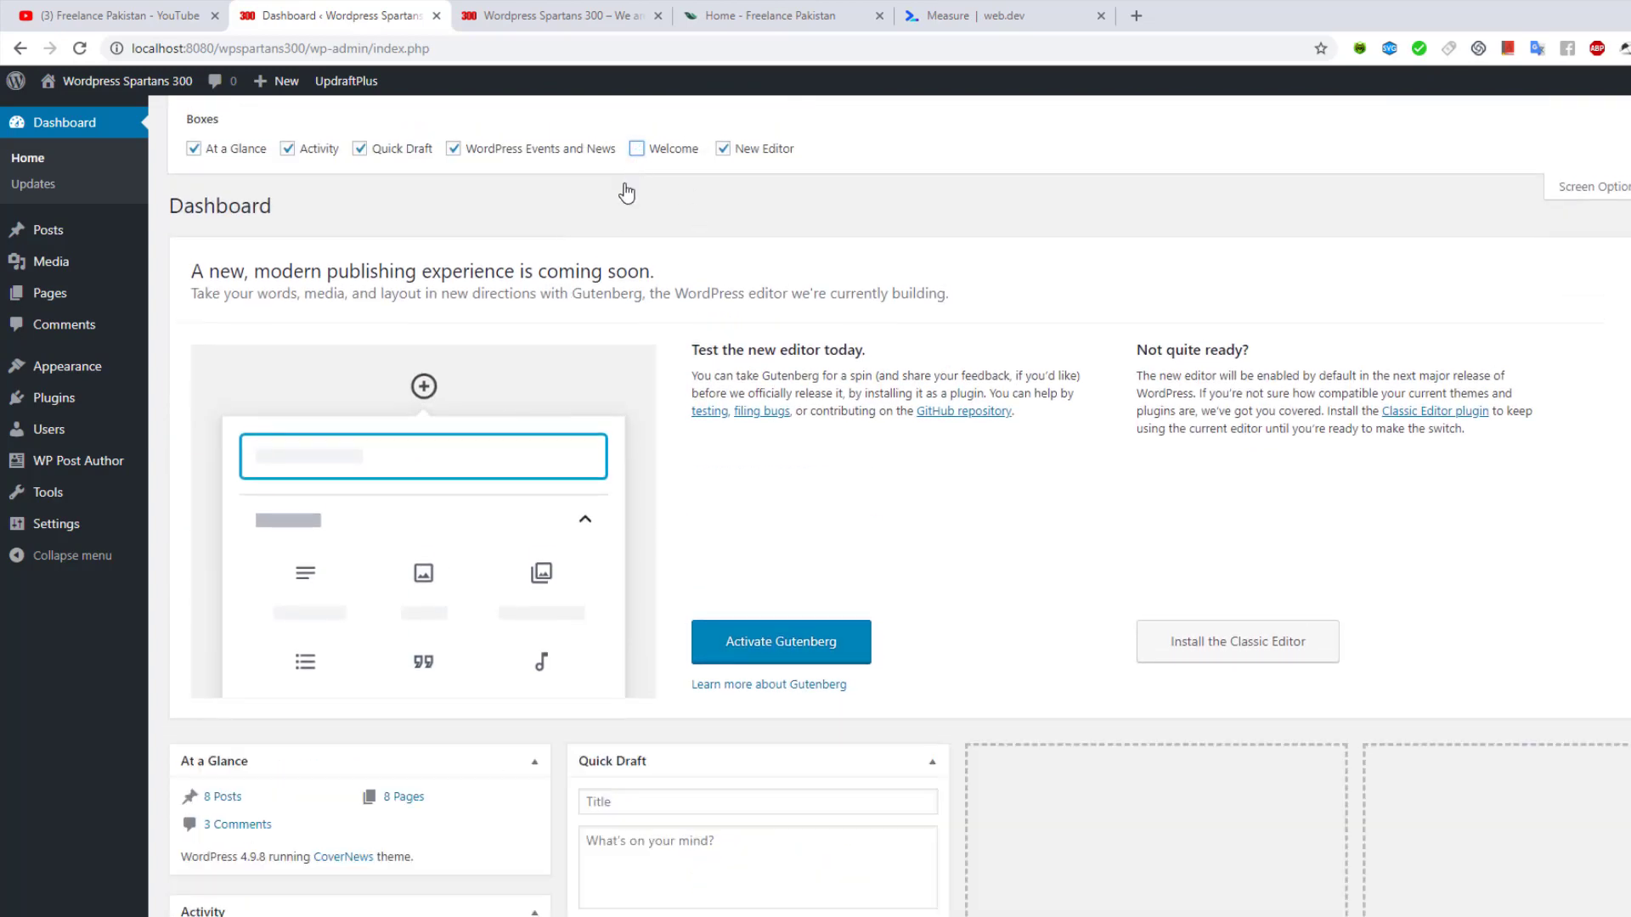
scroll(360, 574, down, 3)
scroll(466, 519, up, 3)
click(194, 150)
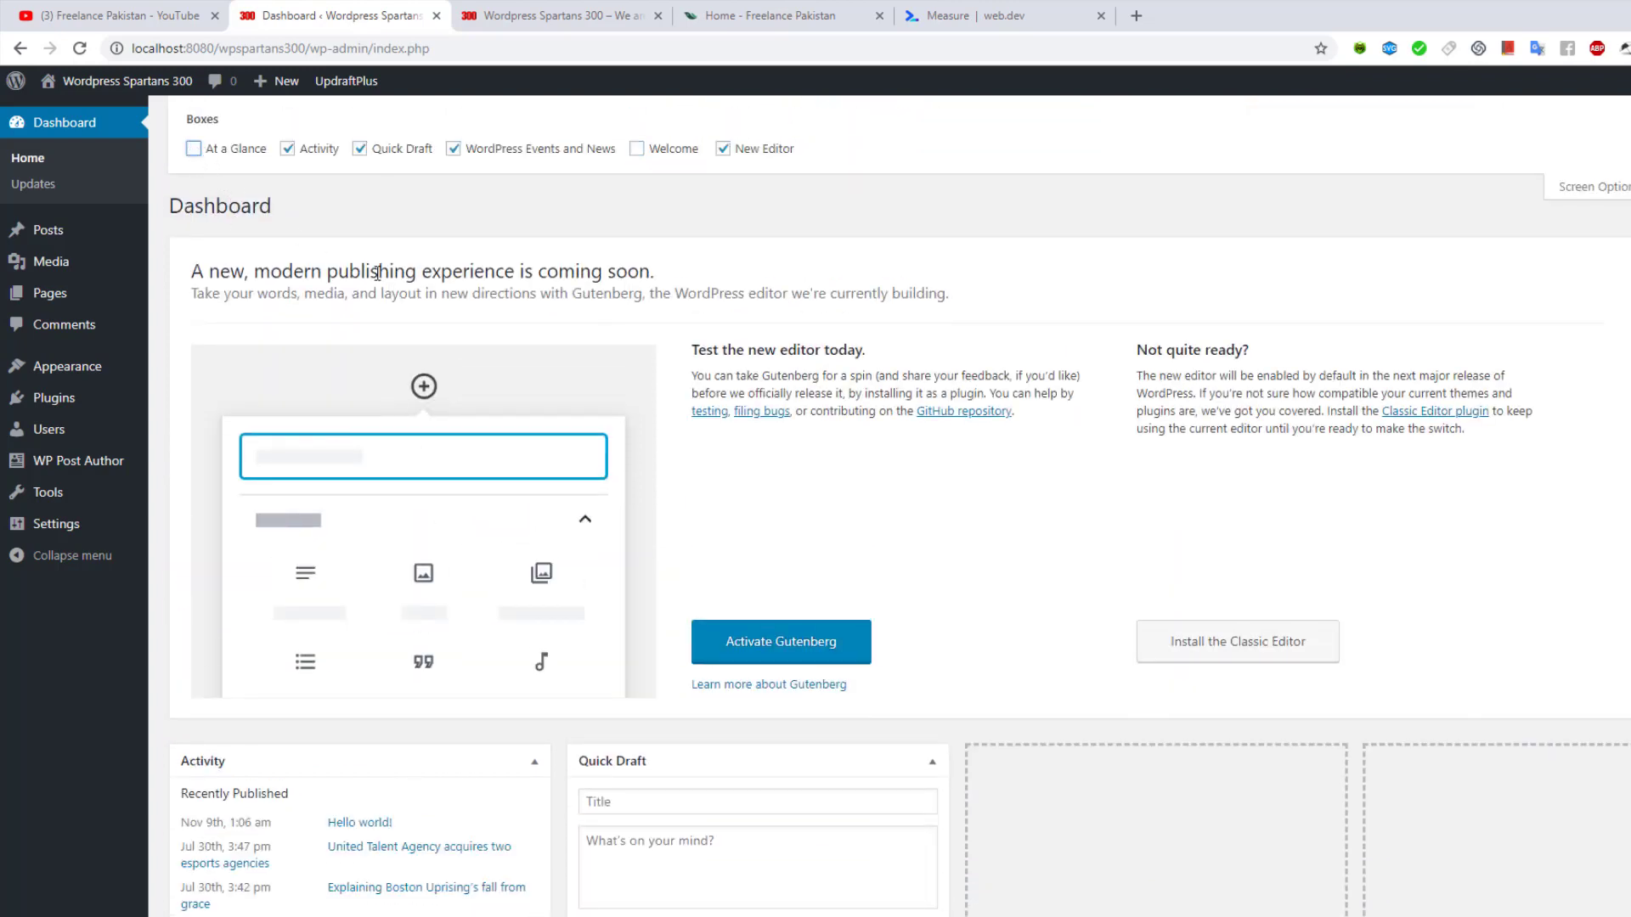
scroll(412, 358, down, 3)
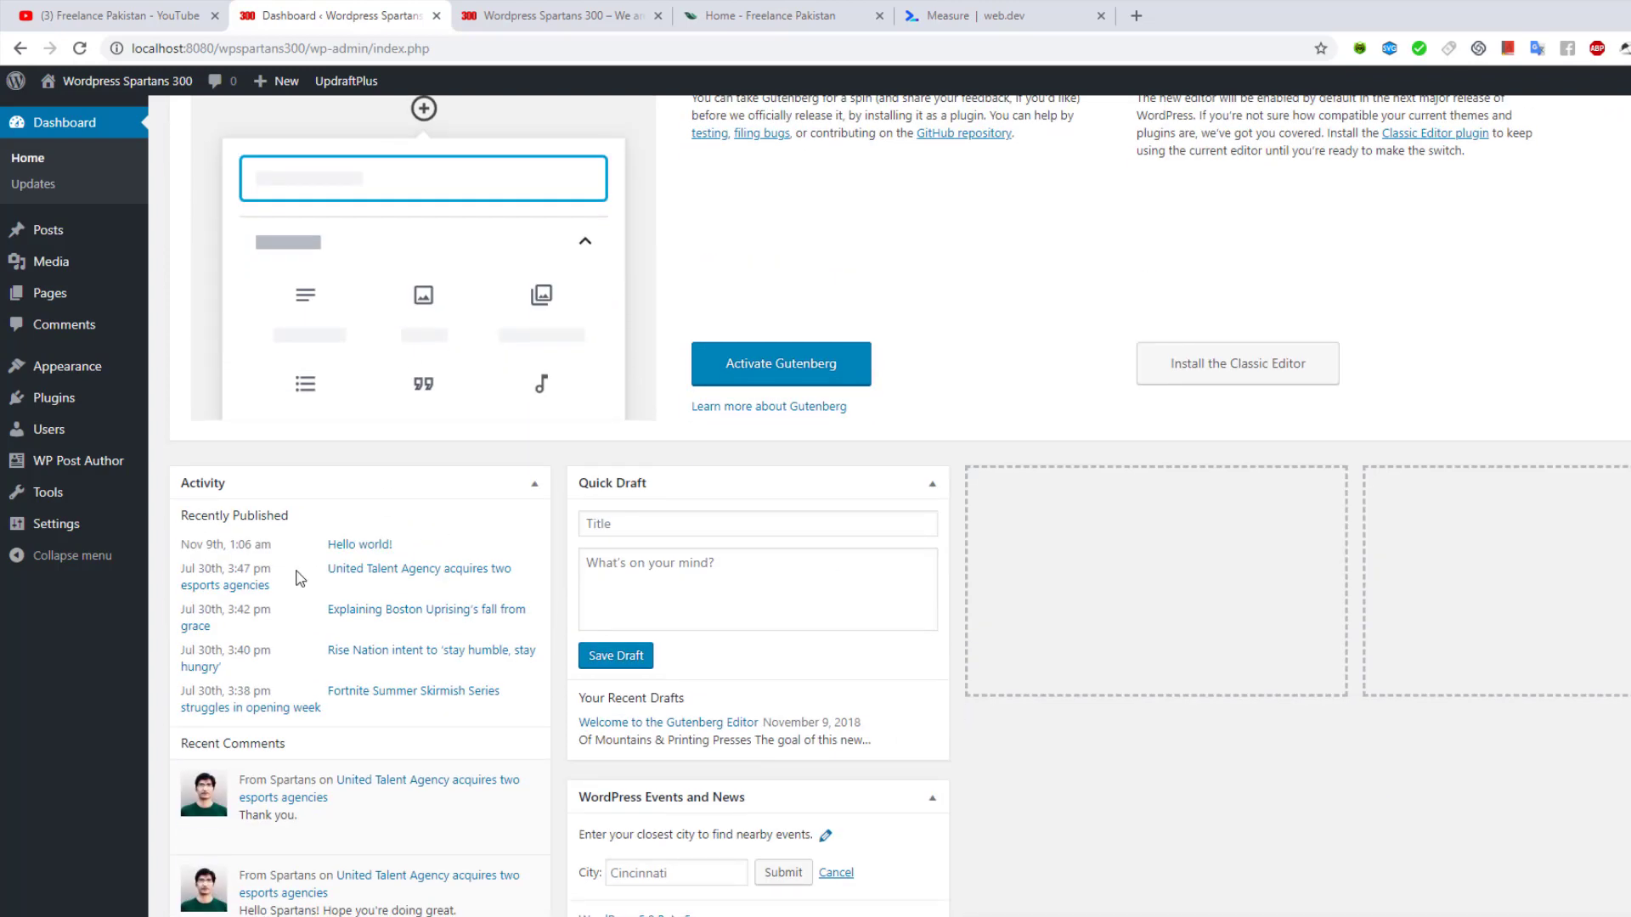
scroll(314, 518, up, 3)
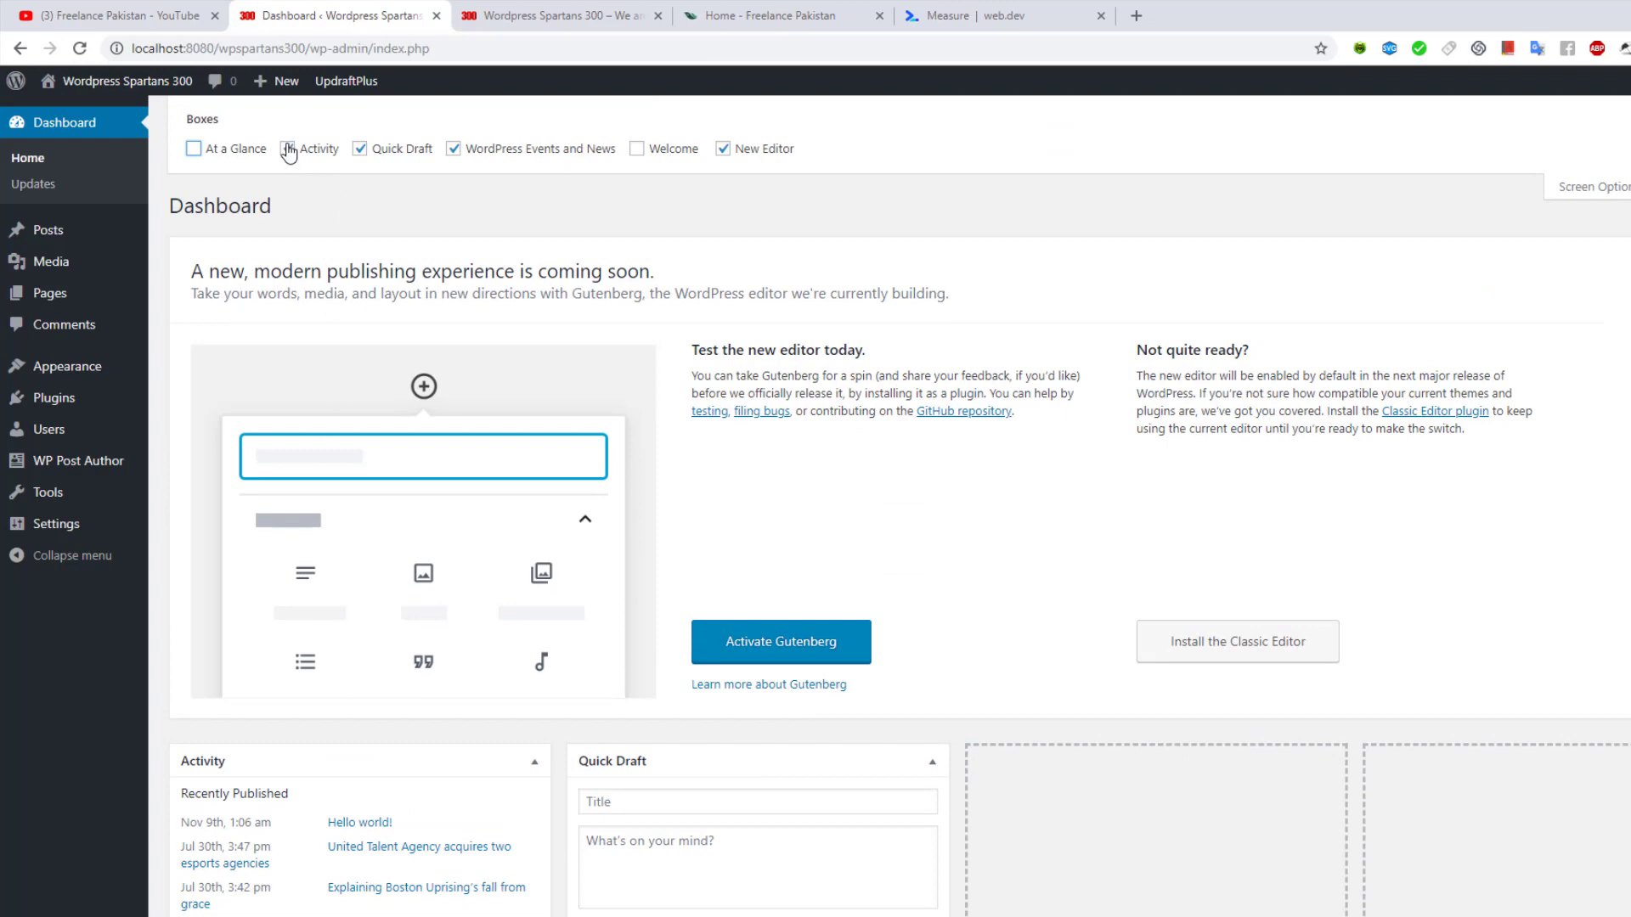
scroll(370, 344, down, 3)
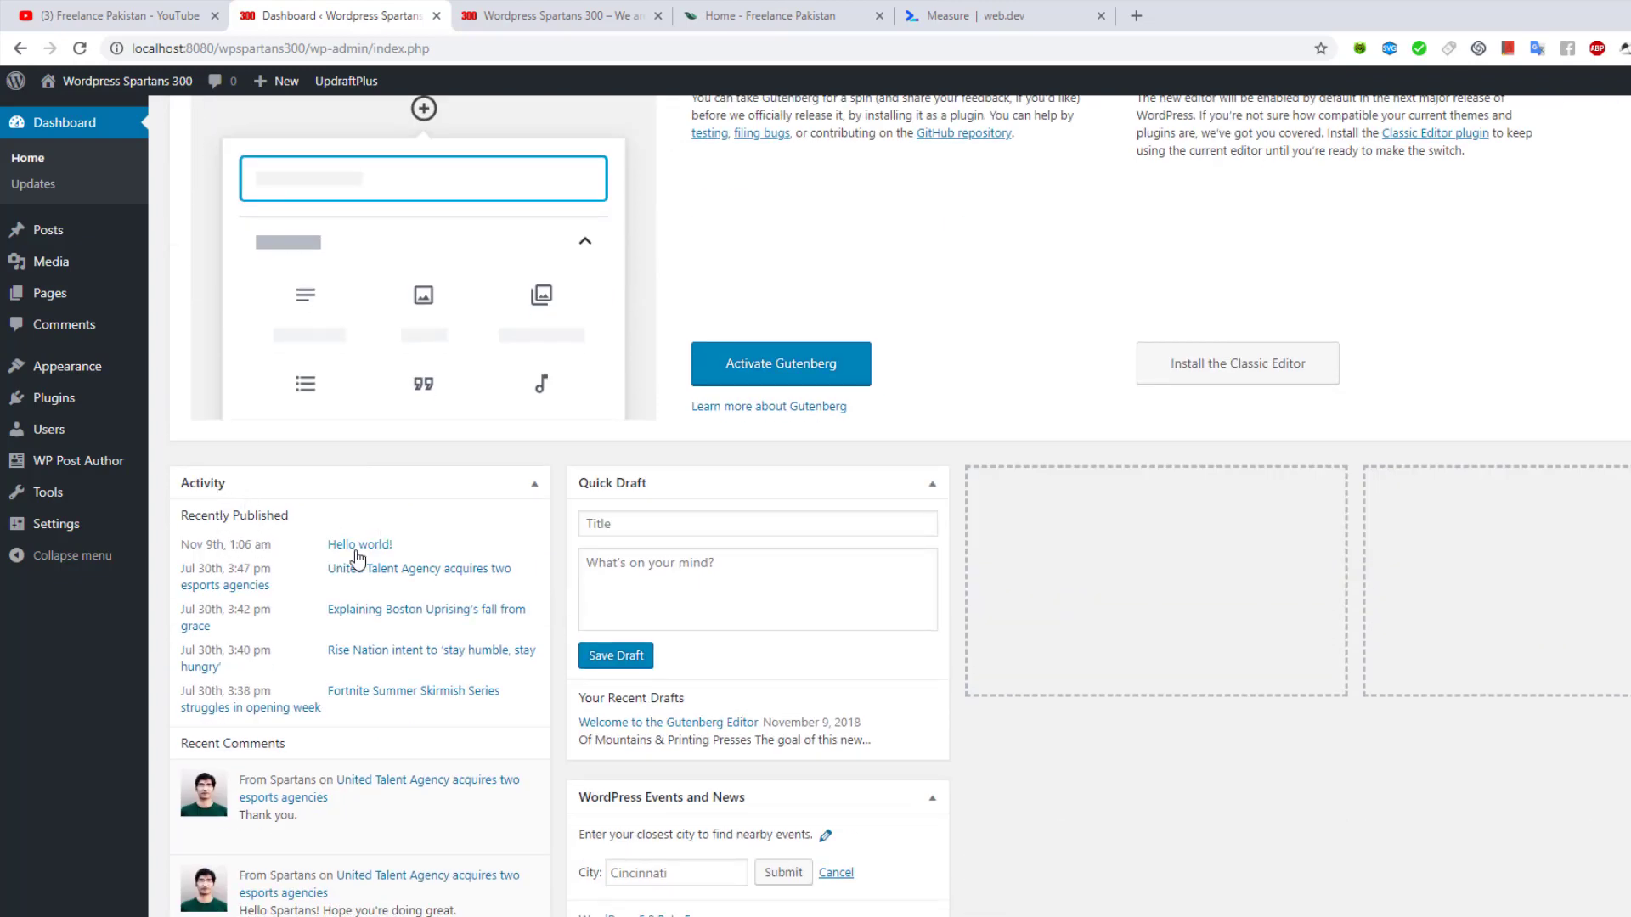
scroll(311, 637, down, 2)
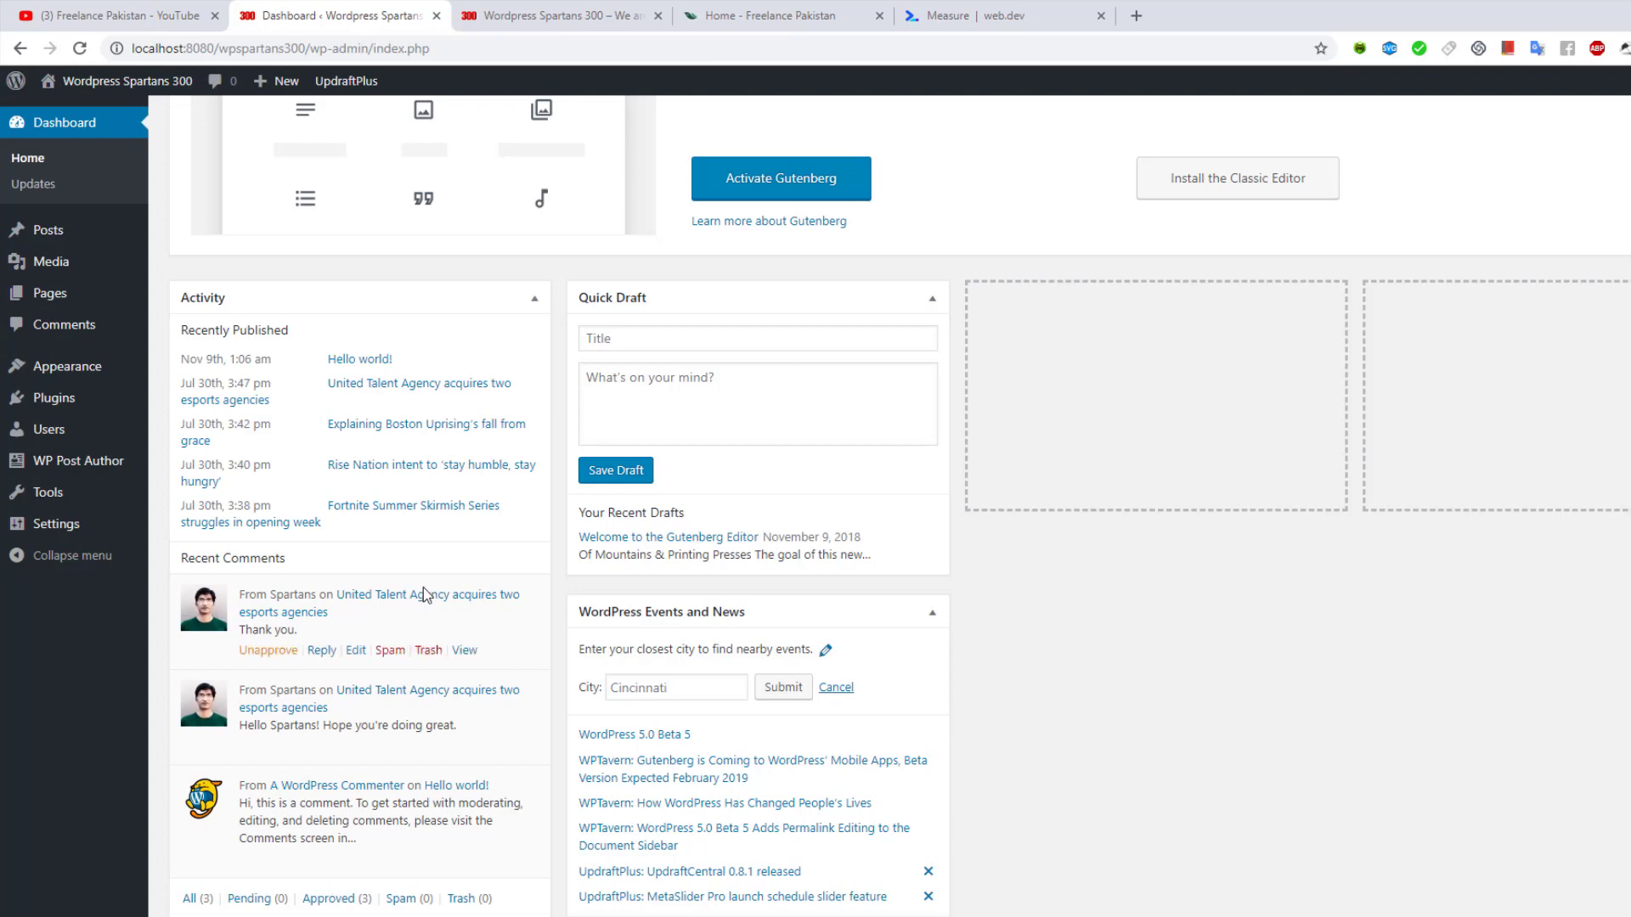
scroll(425, 680, up, 5)
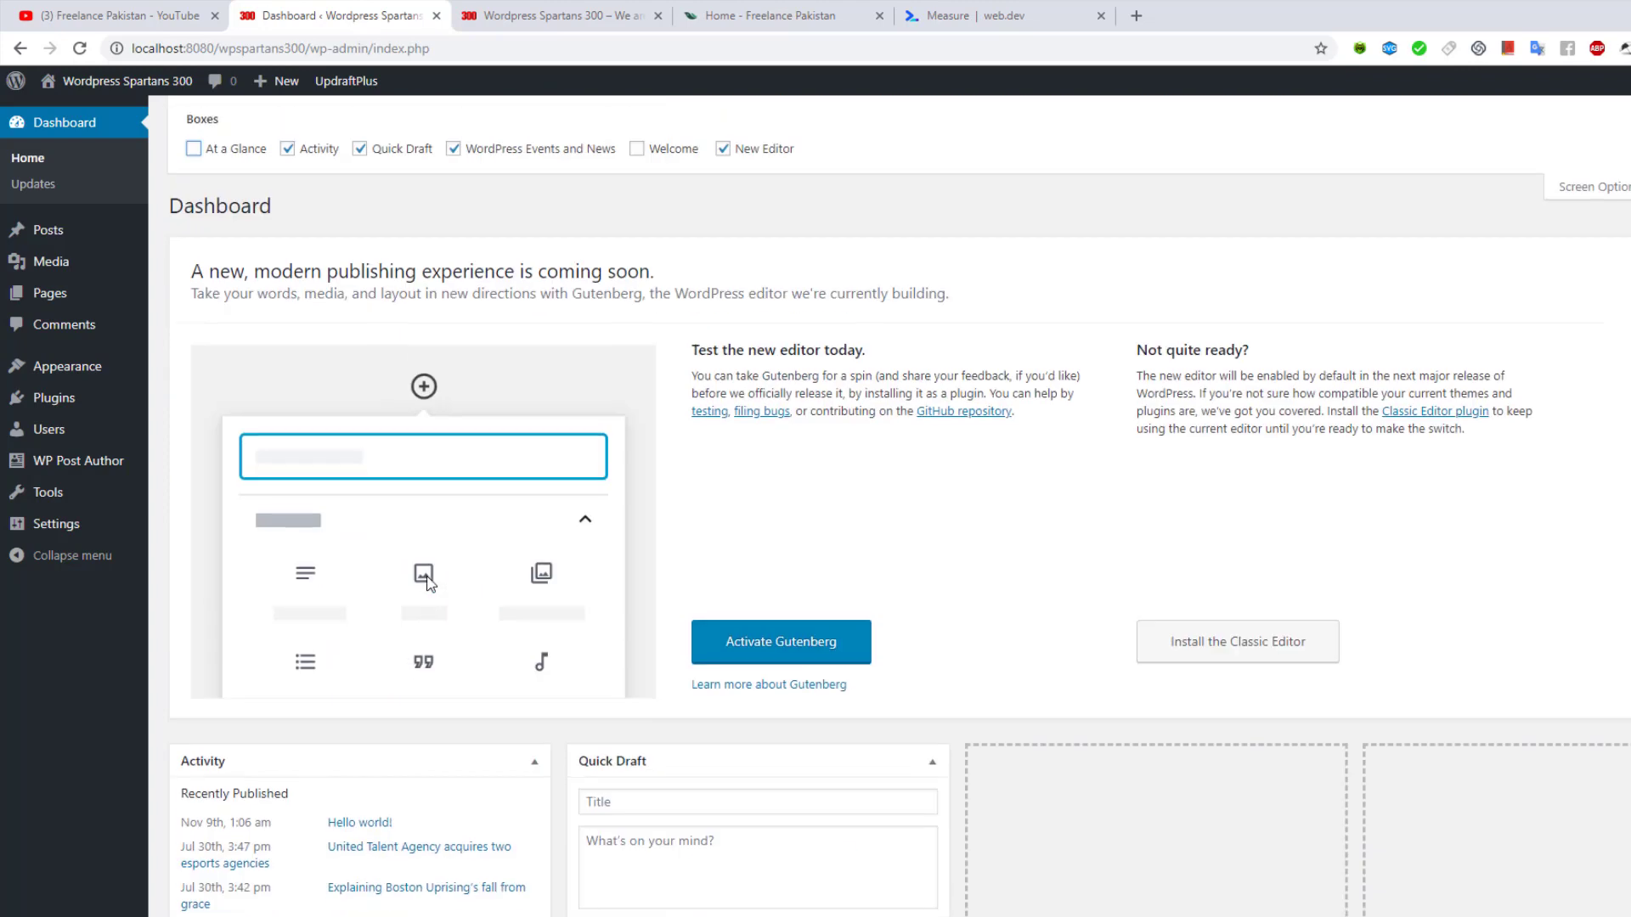
Hide Activity, Quick Draft, WordPress Events and News and the new-editor panel, then close Screen Options
click(288, 148)
scroll(430, 338, down, 4)
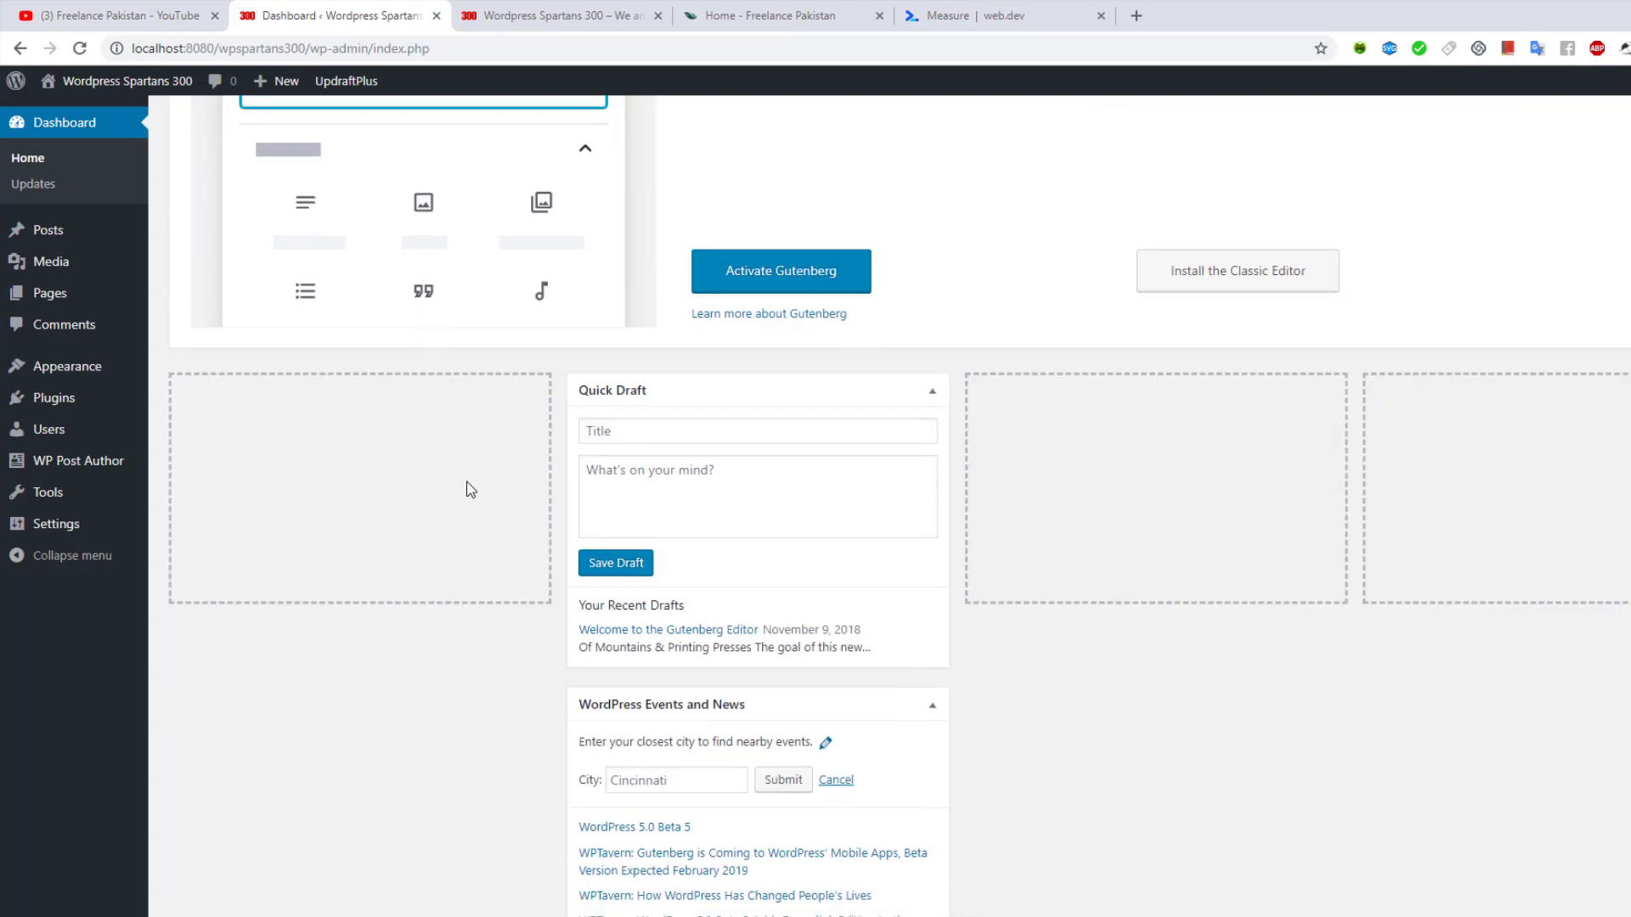
scroll(472, 463, up, 4)
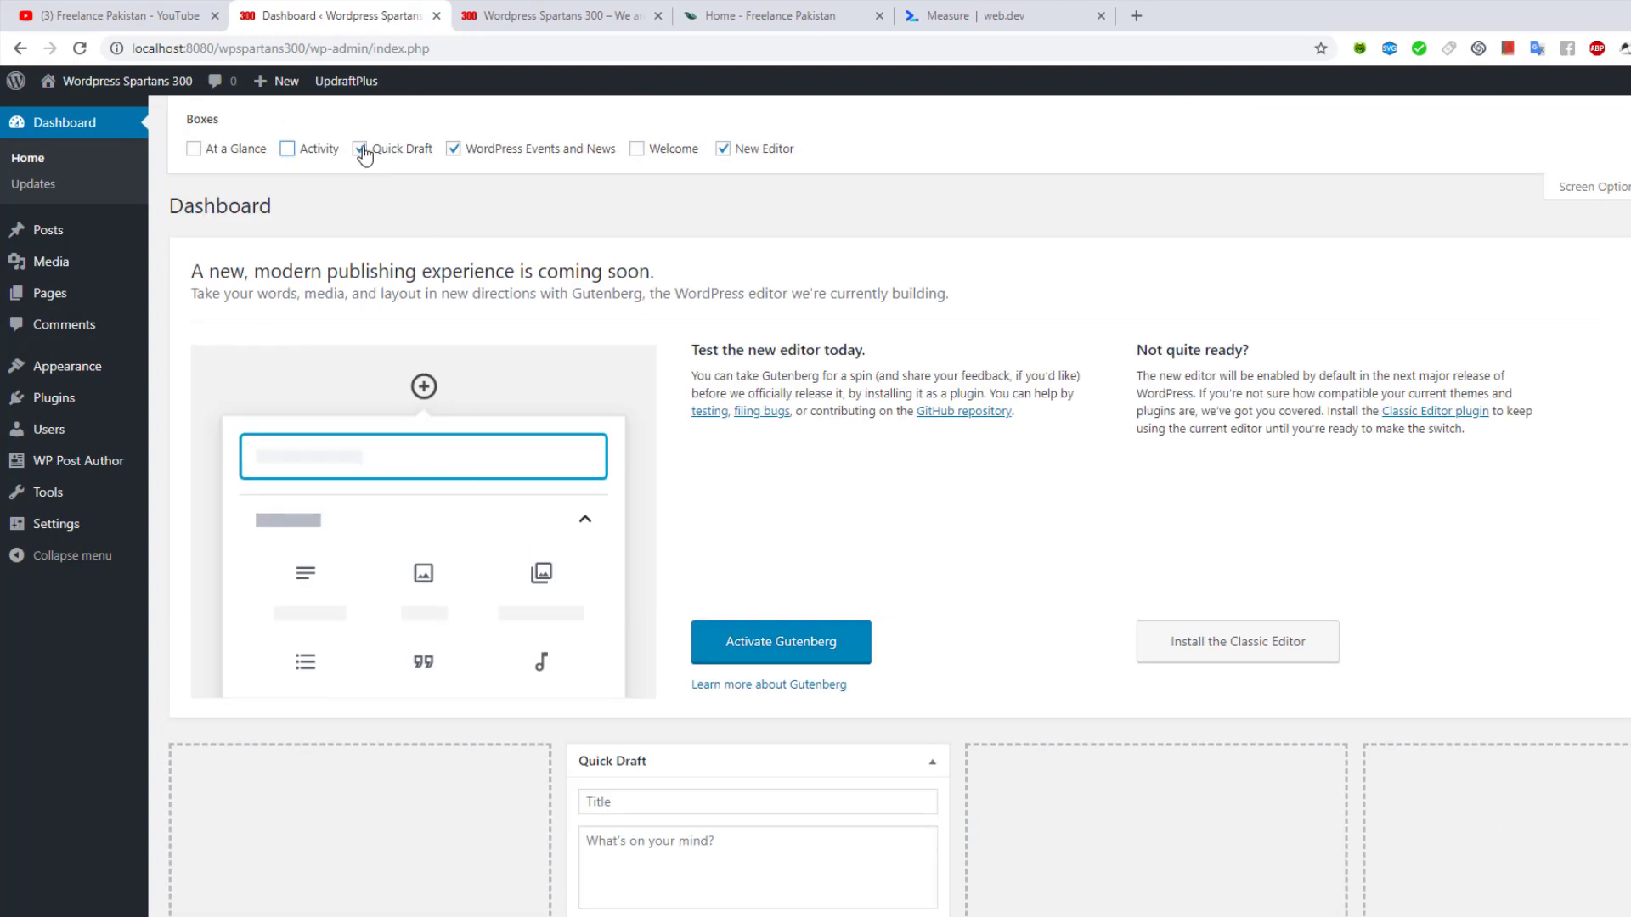
scroll(732, 289, down, 6)
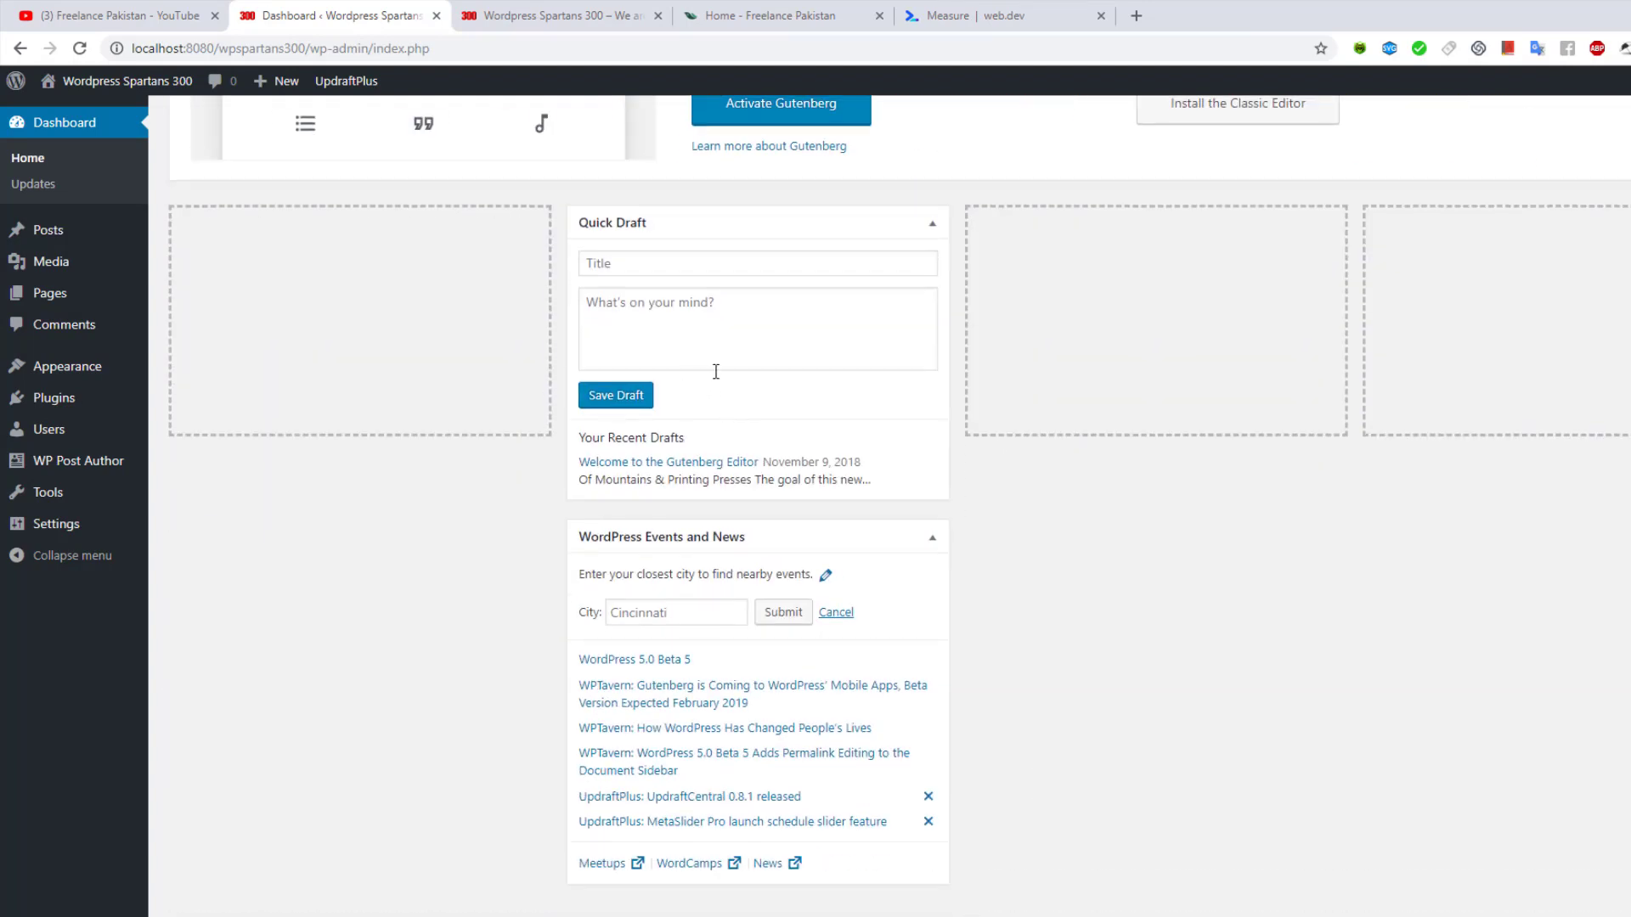
scroll(716, 371, up, 6)
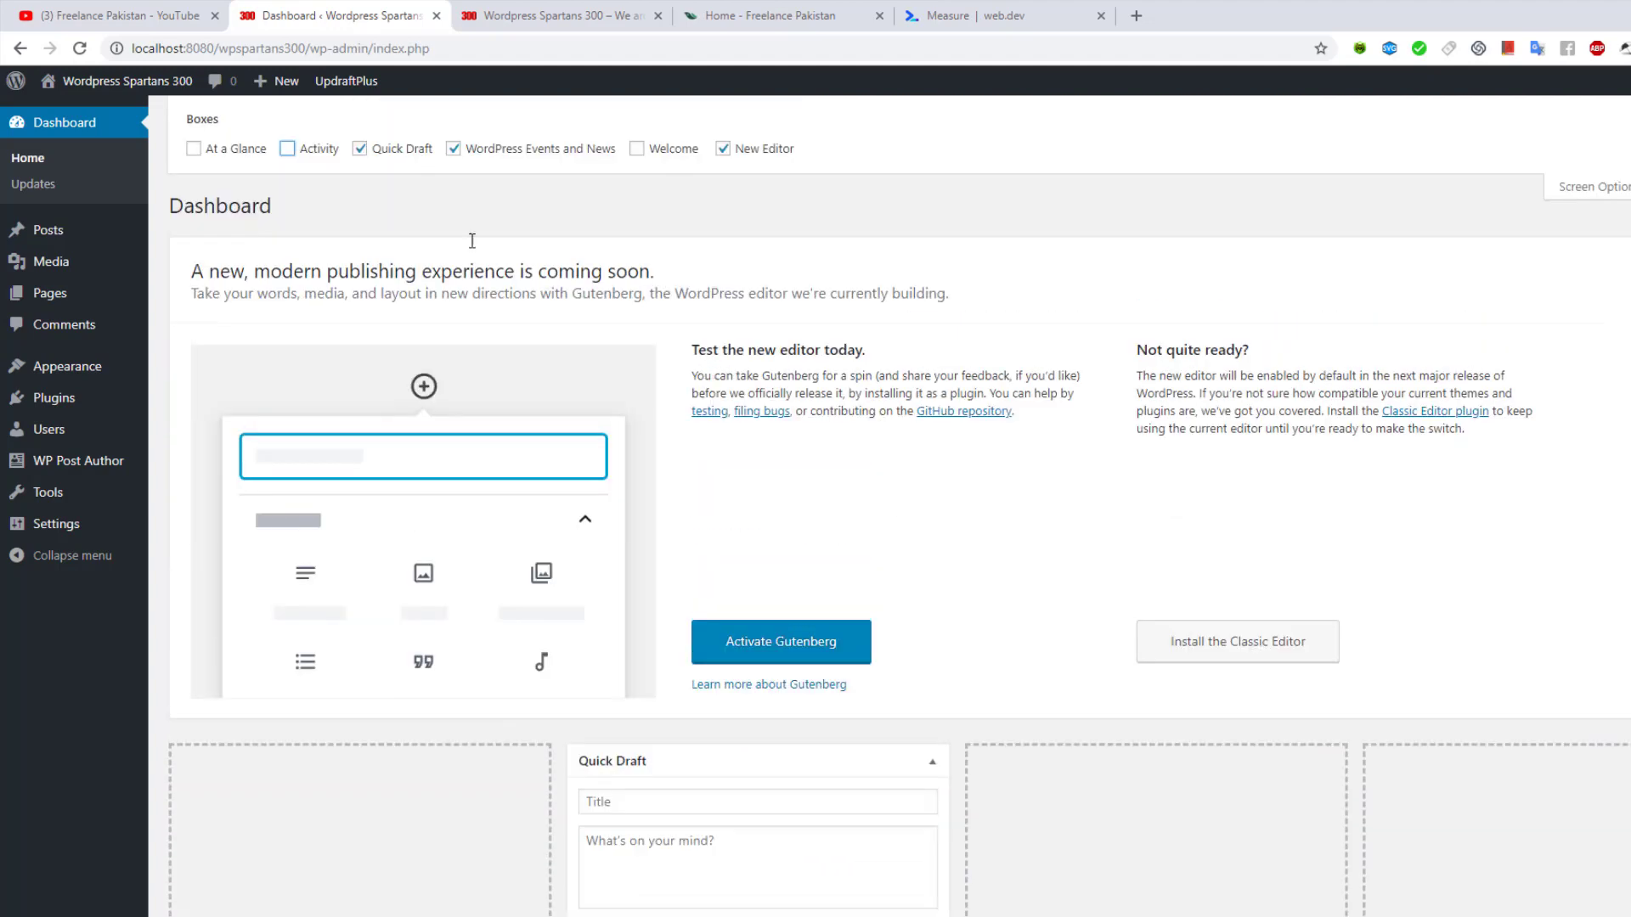
click(361, 149)
scroll(611, 451, down, 3)
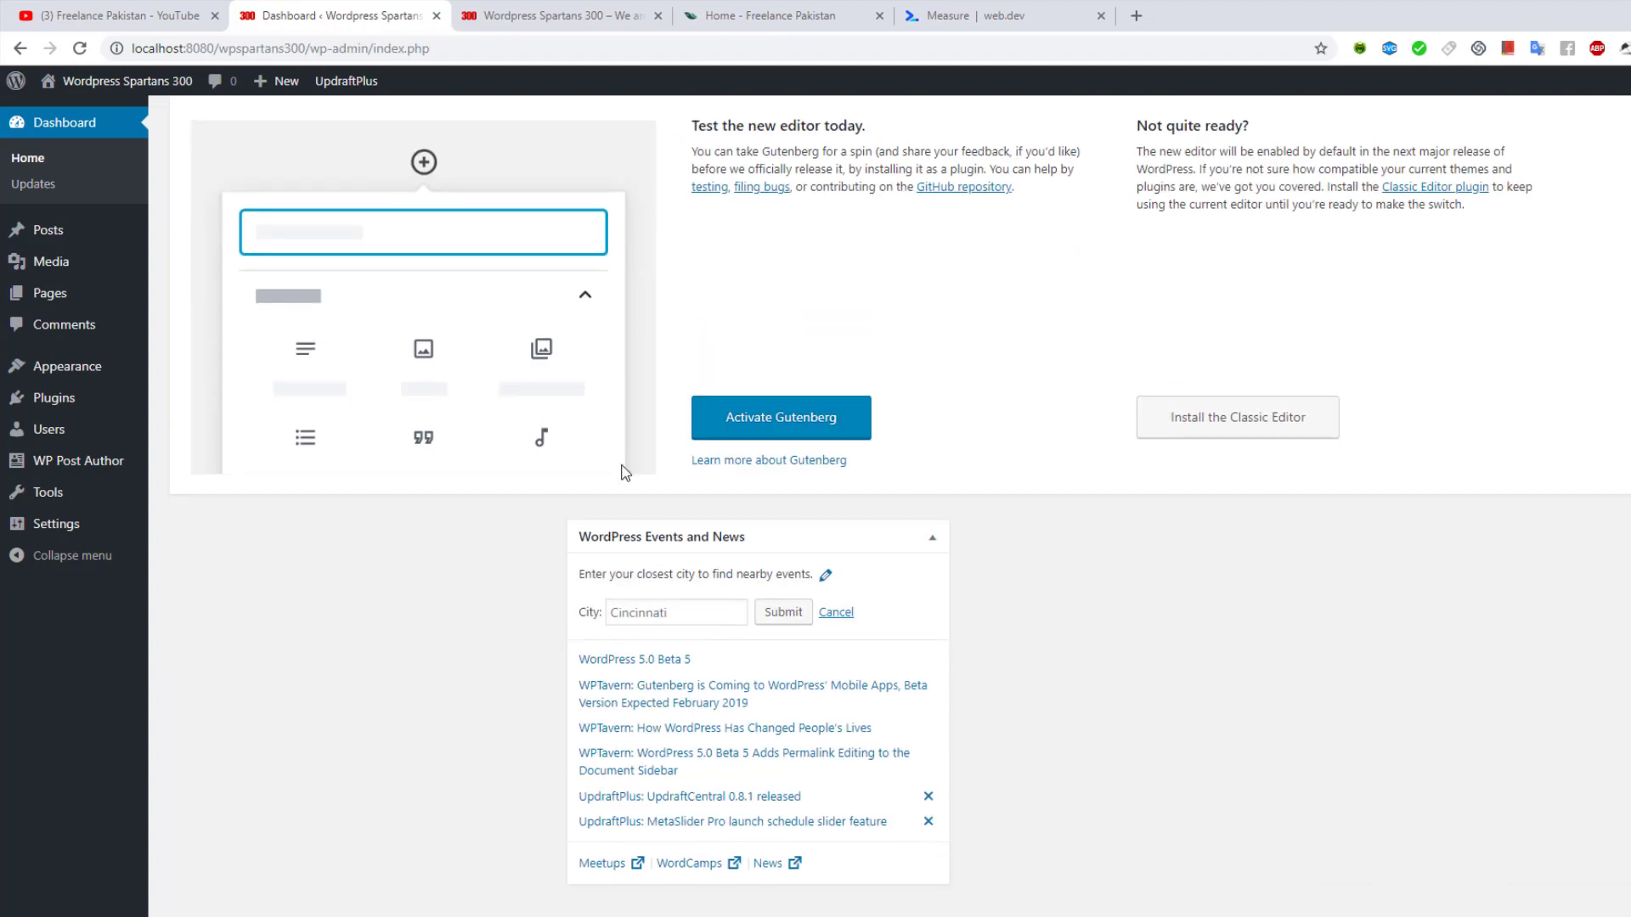
scroll(434, 213, up, 3)
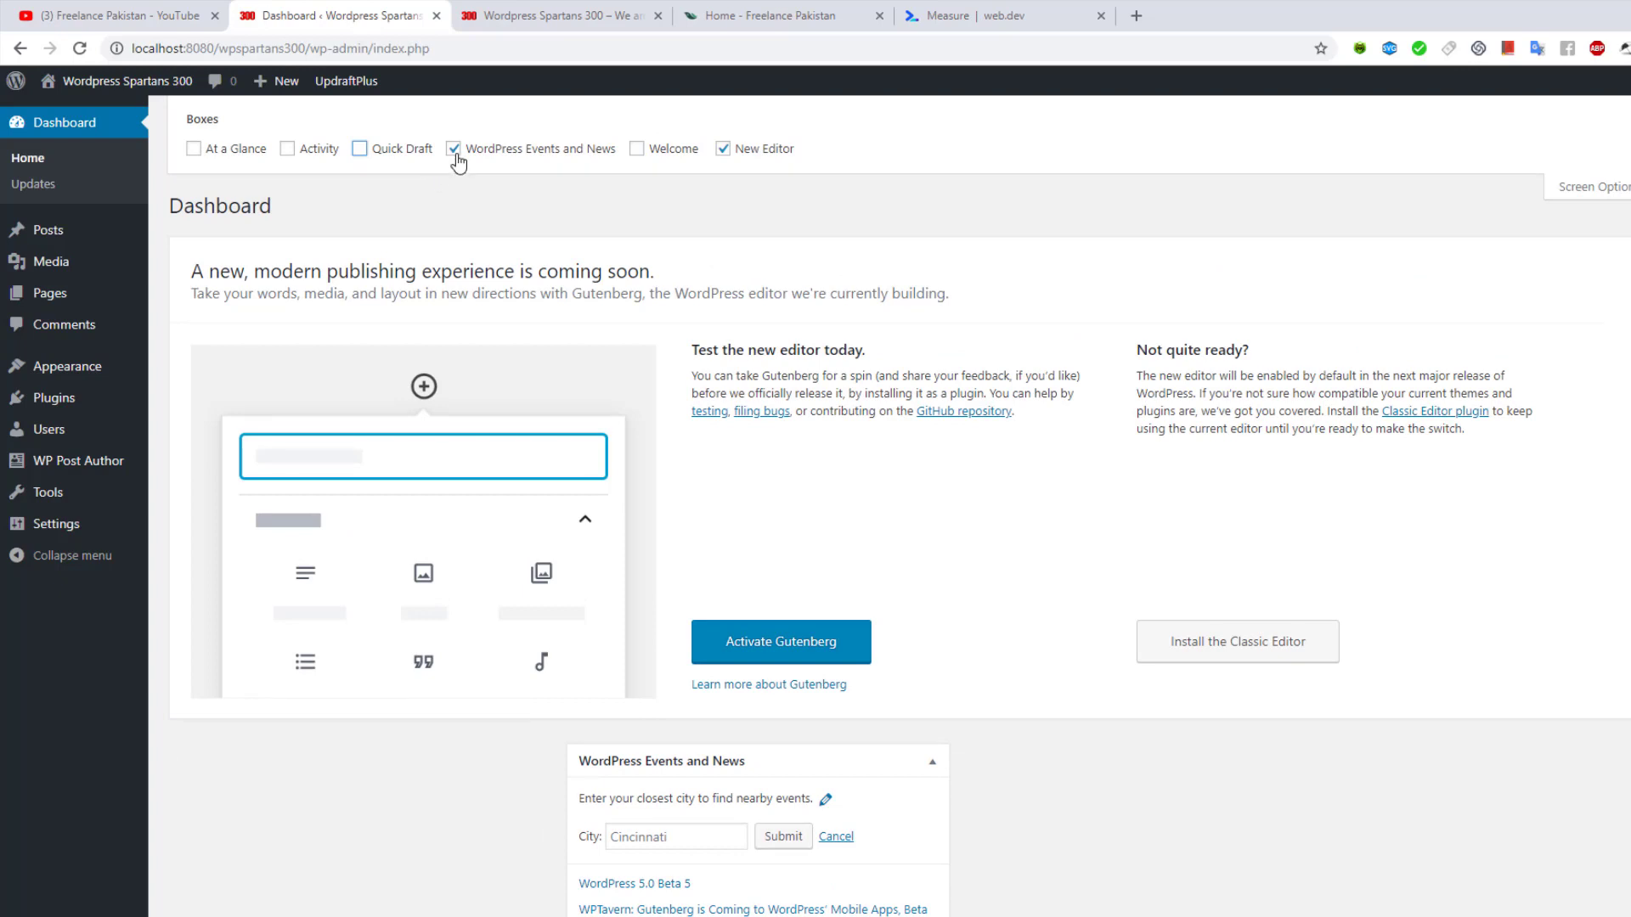
click(454, 151)
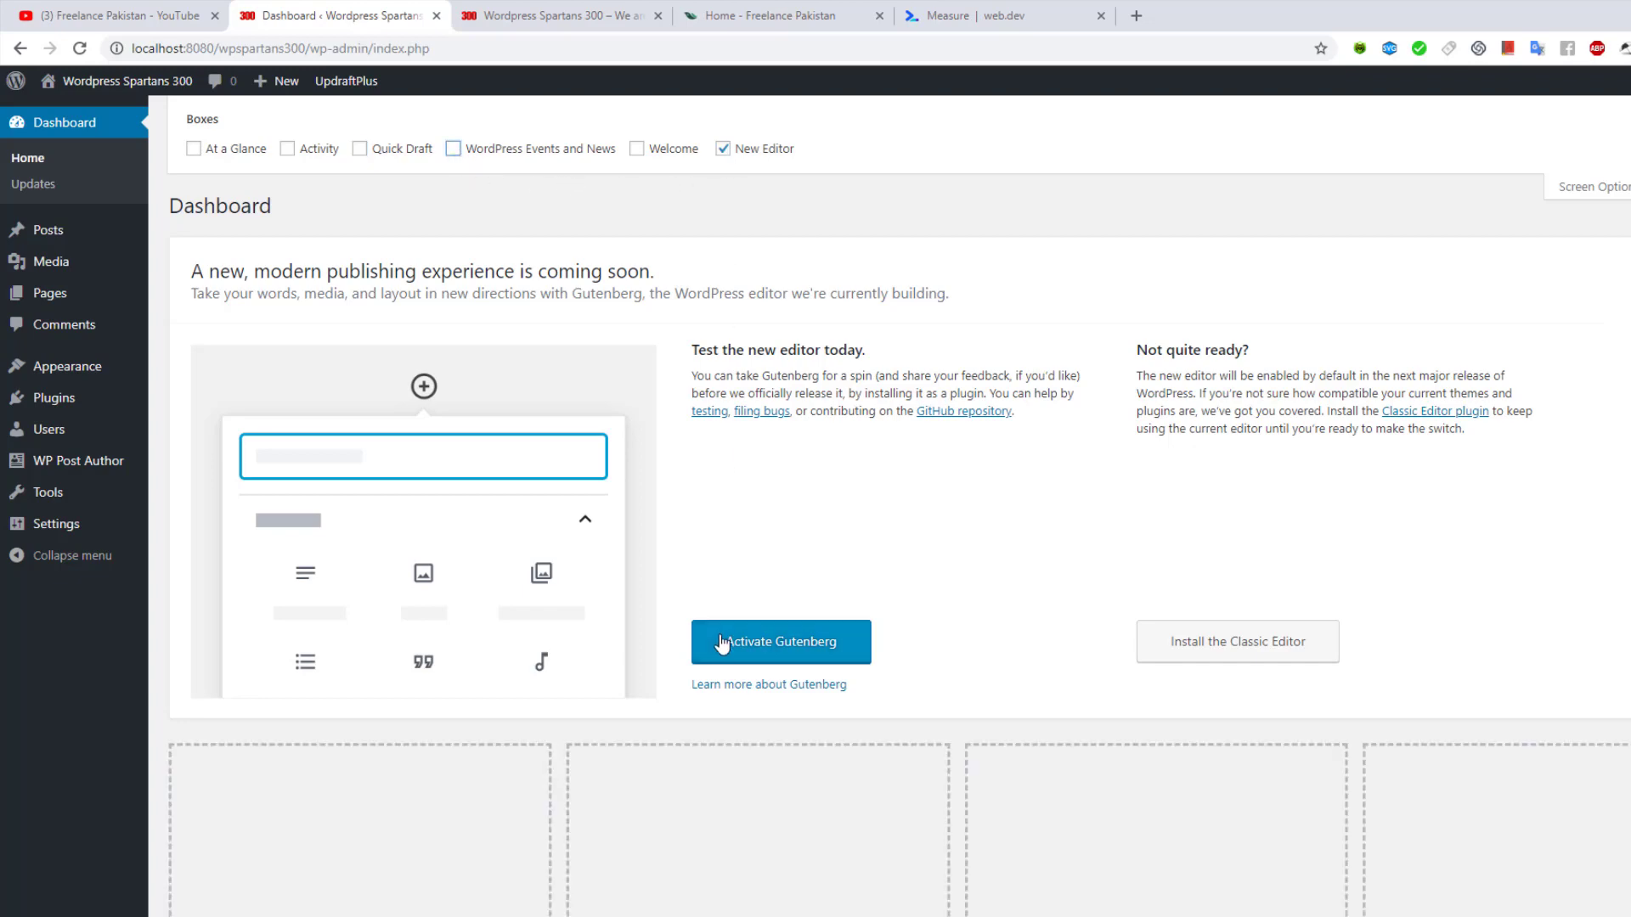
click(722, 150)
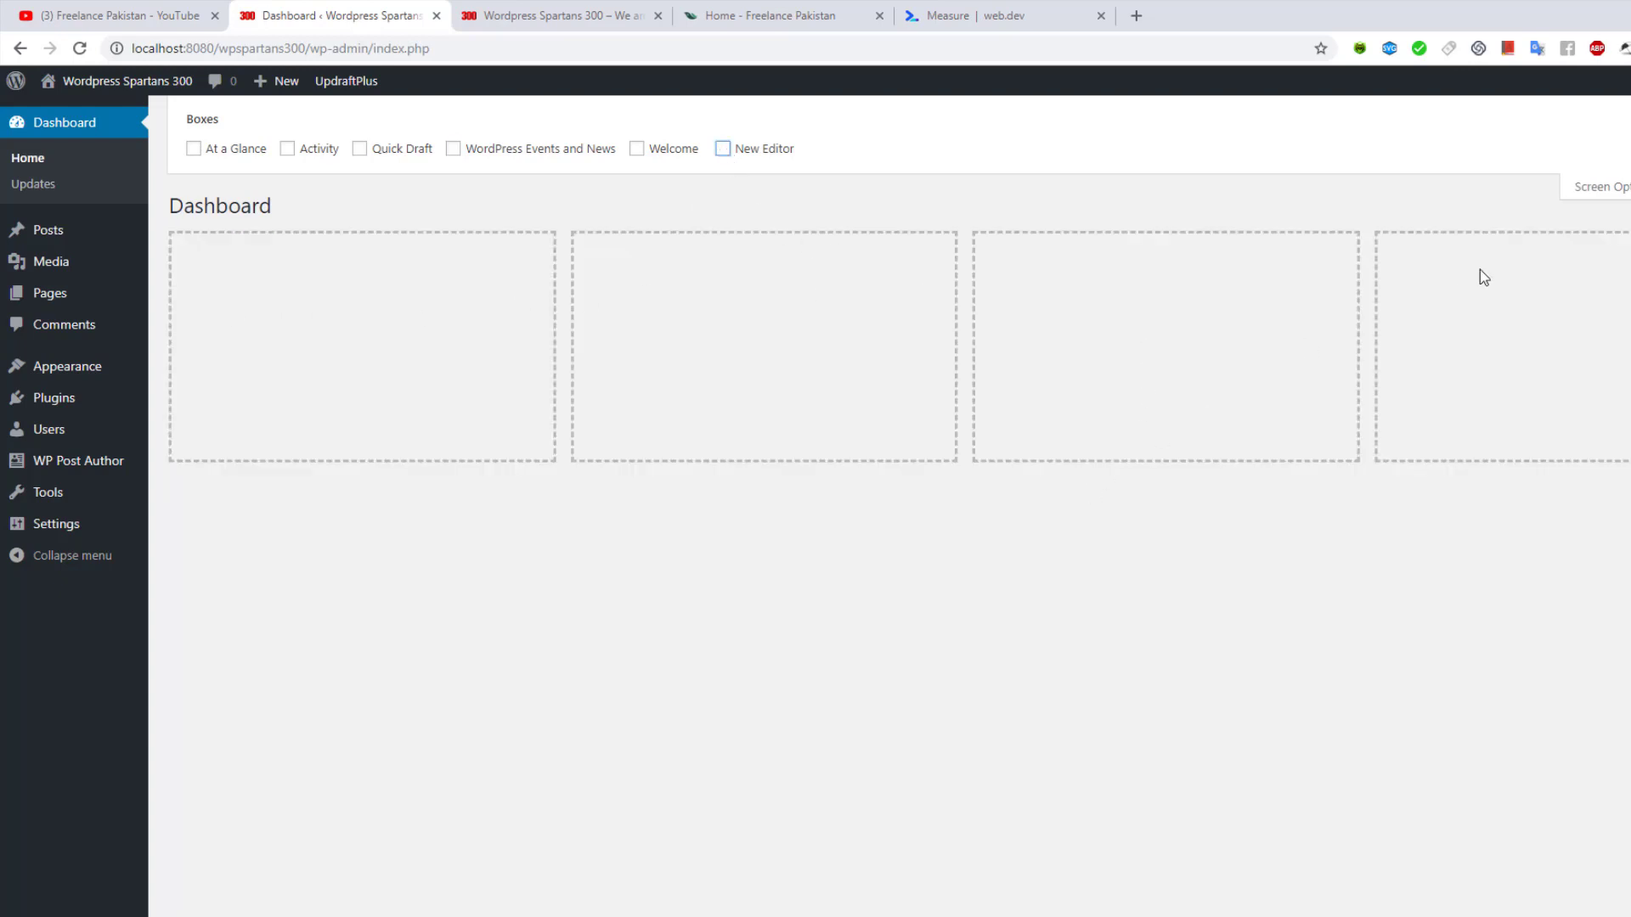
click(1617, 196)
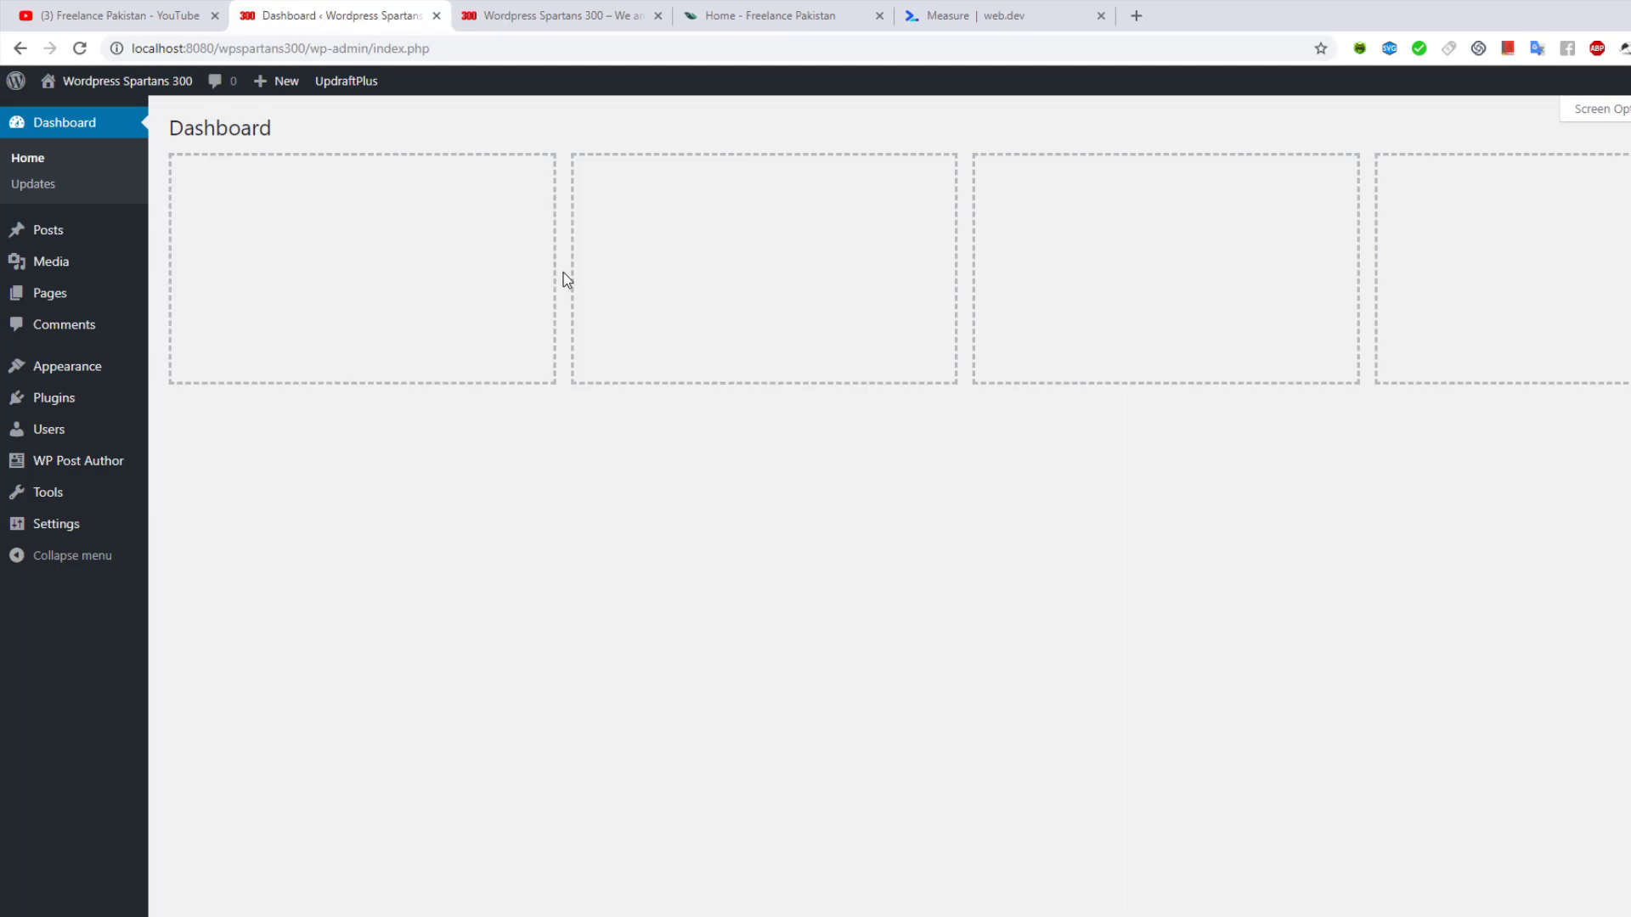
Re-enable the Welcome to WordPress panel in Screen Options, then go to Pages > All Pages
click(1579, 112)
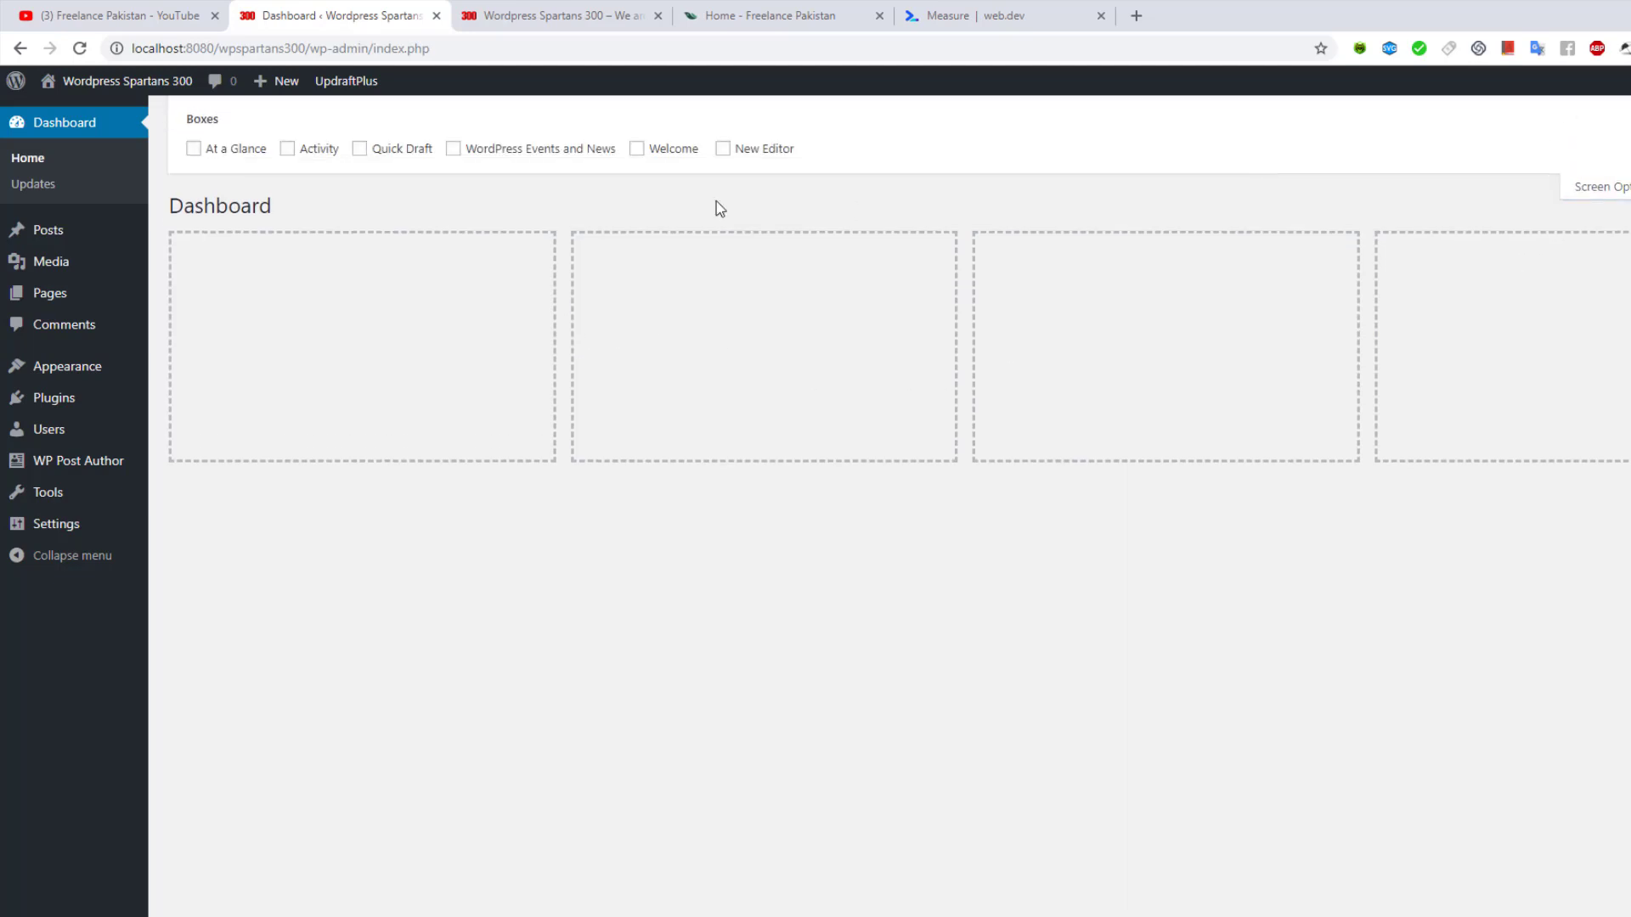
click(195, 150)
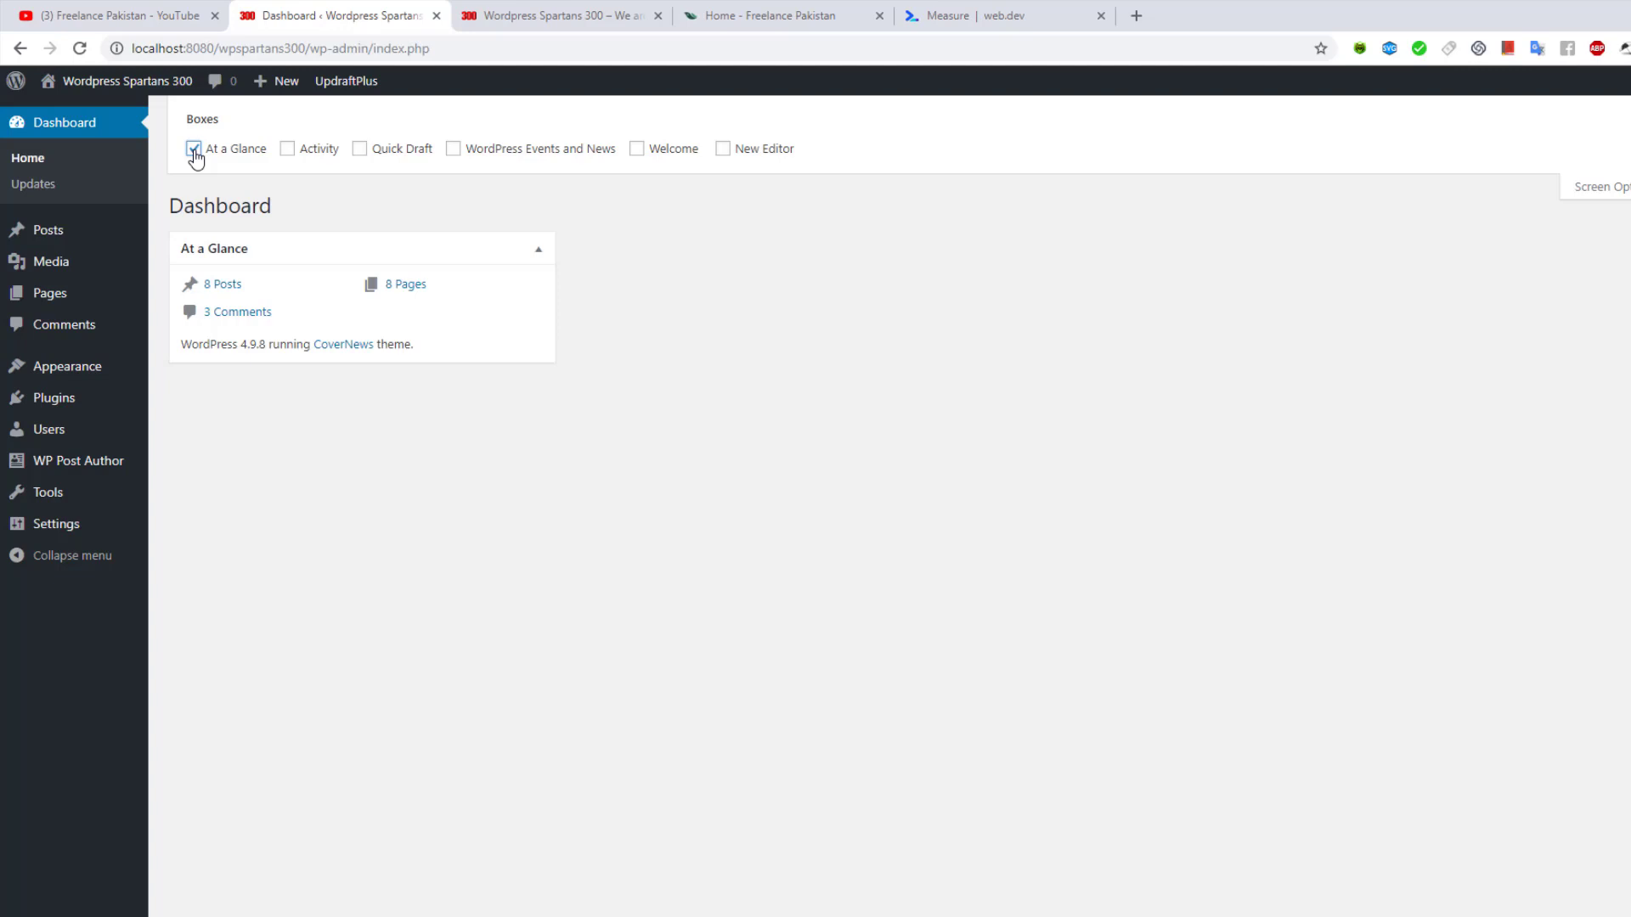
click(194, 151)
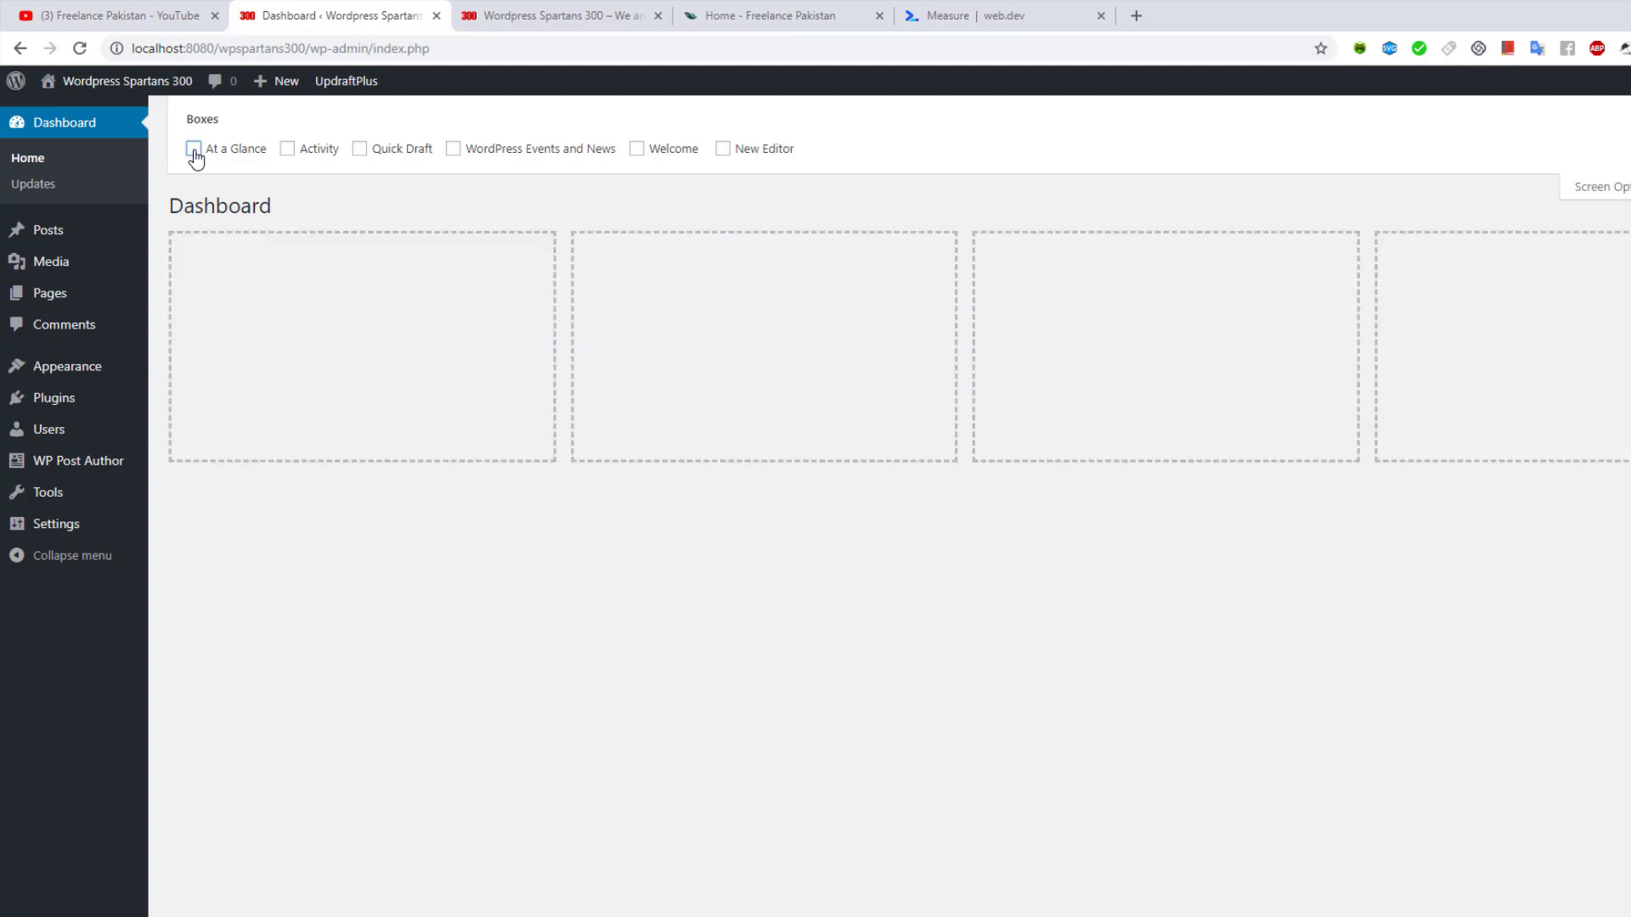
click(637, 149)
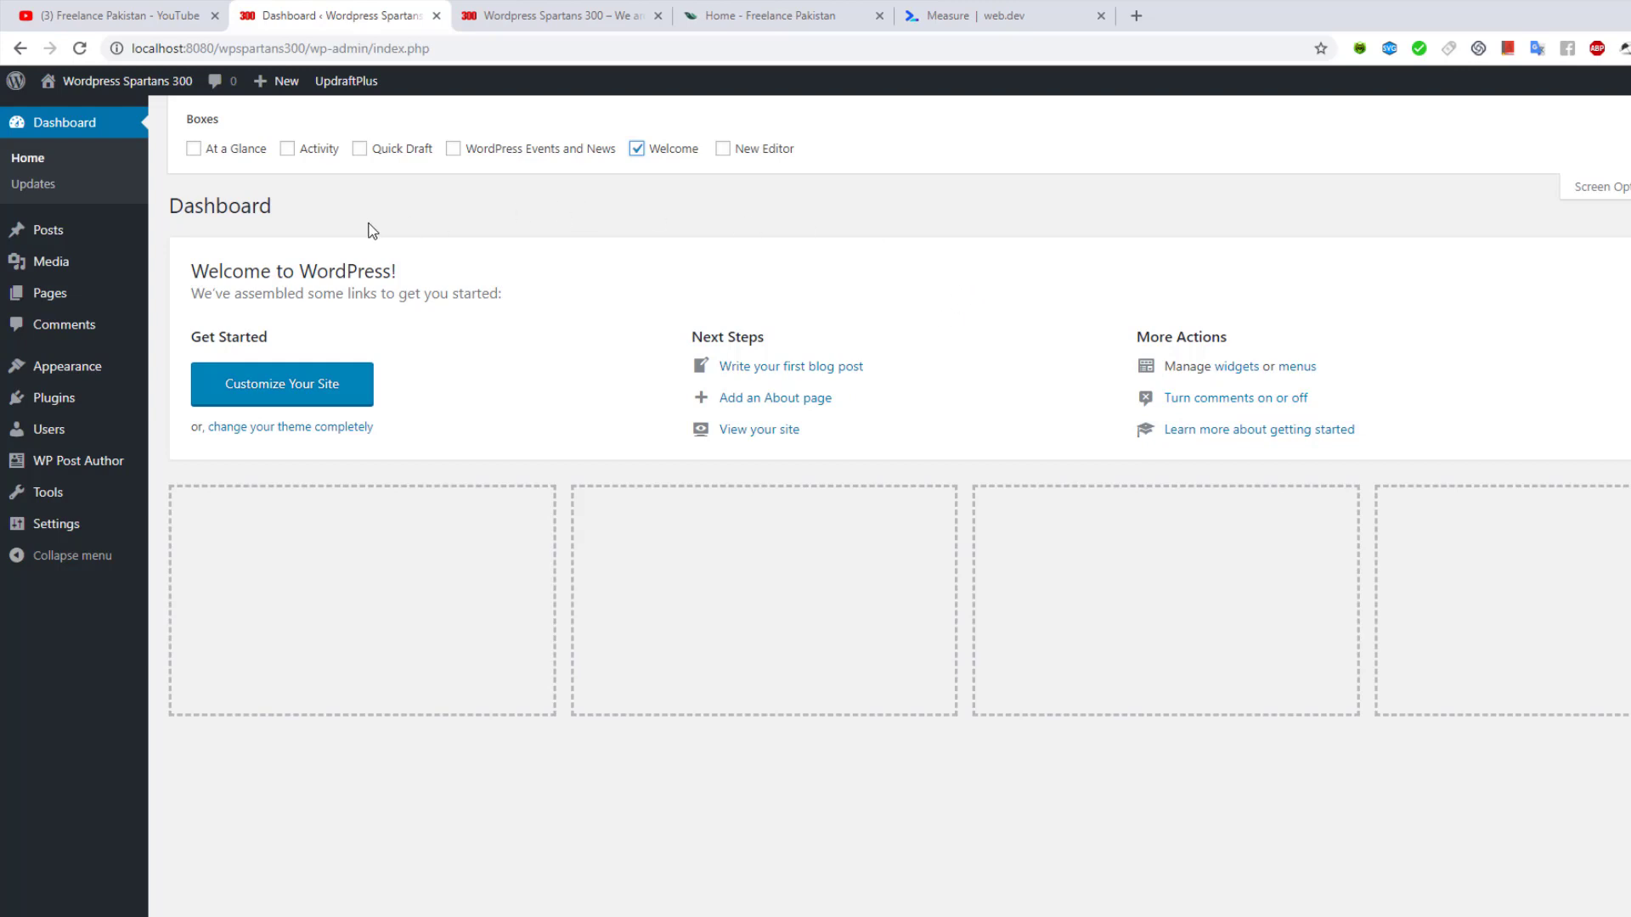
mouse_move(81, 303)
click(204, 299)
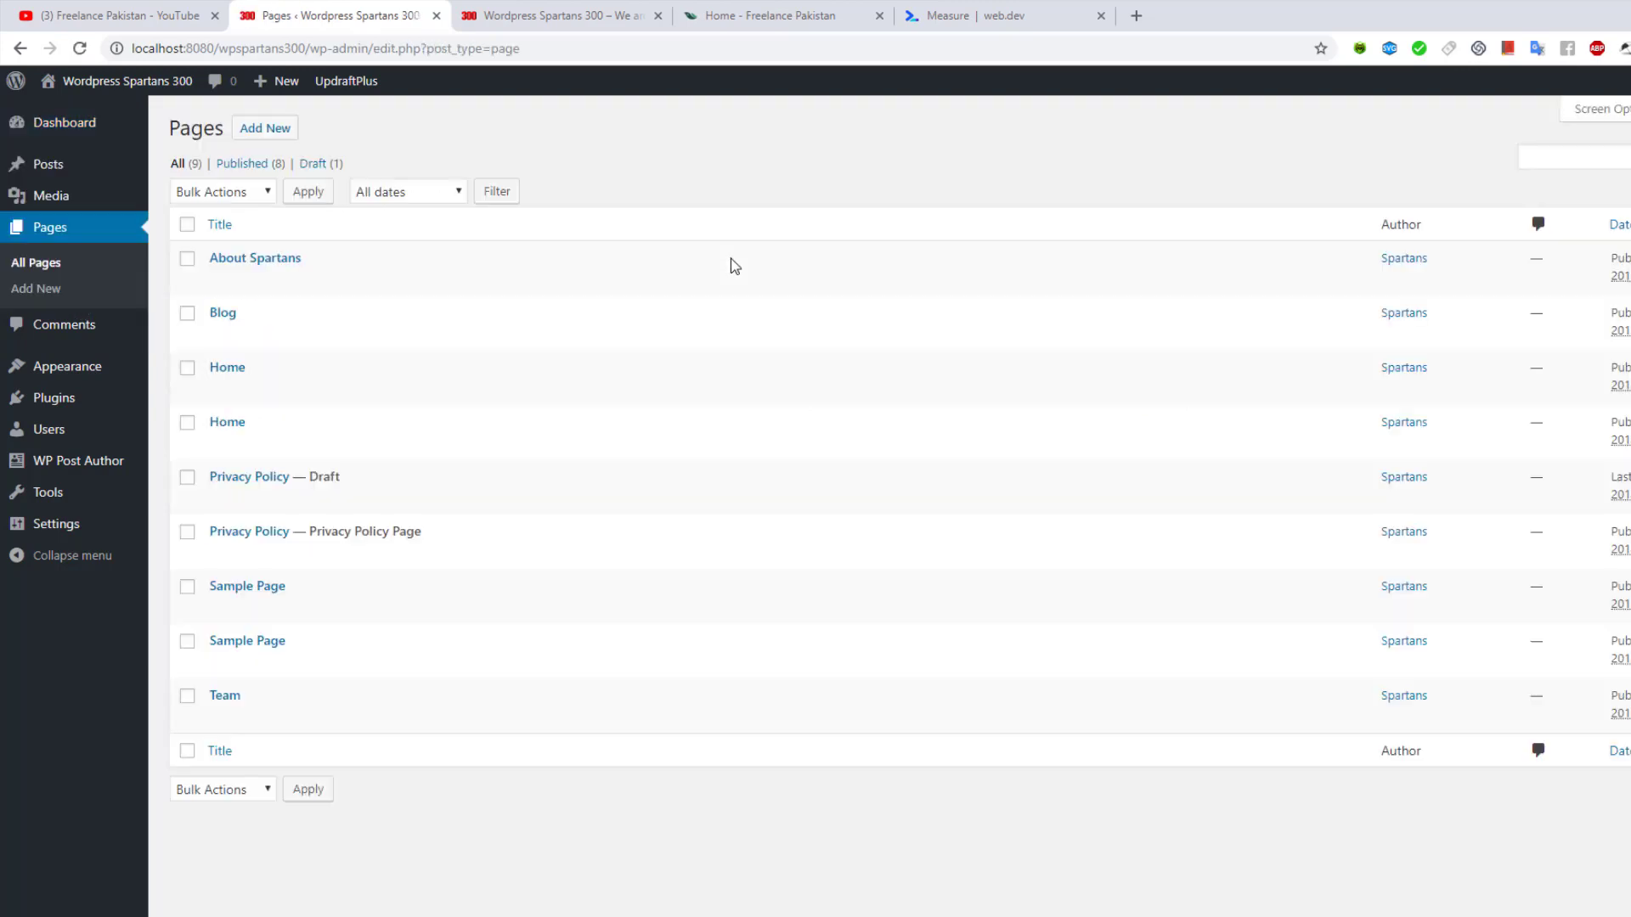
Tick all 9 pages in the Pages list and pick Edit from Bulk Actions
click(210, 196)
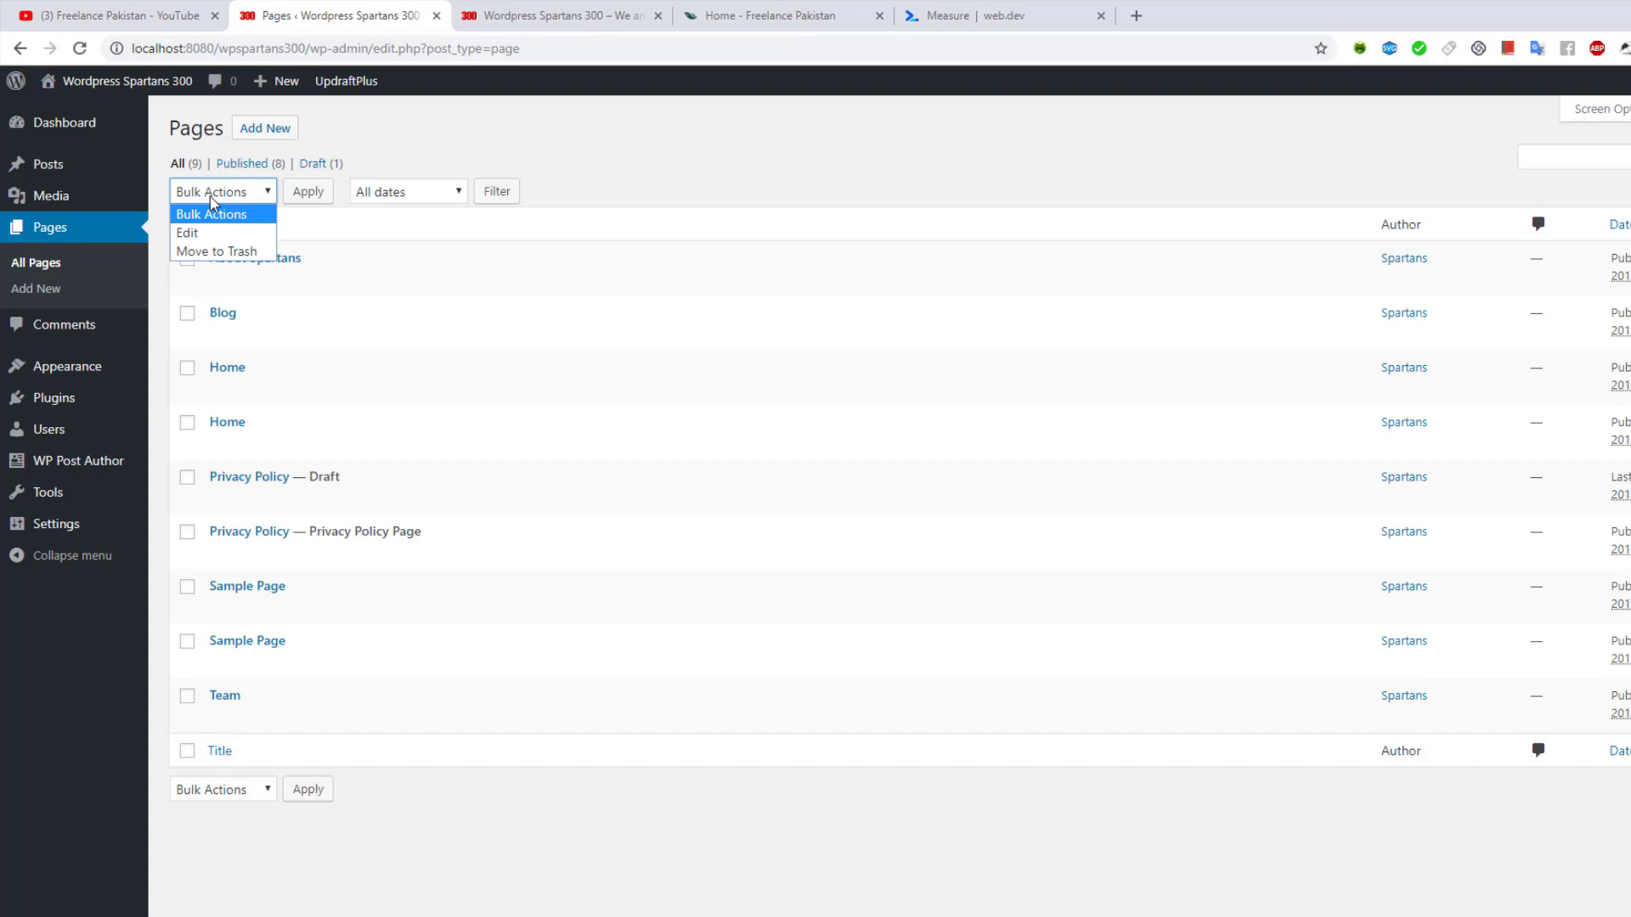
click(211, 196)
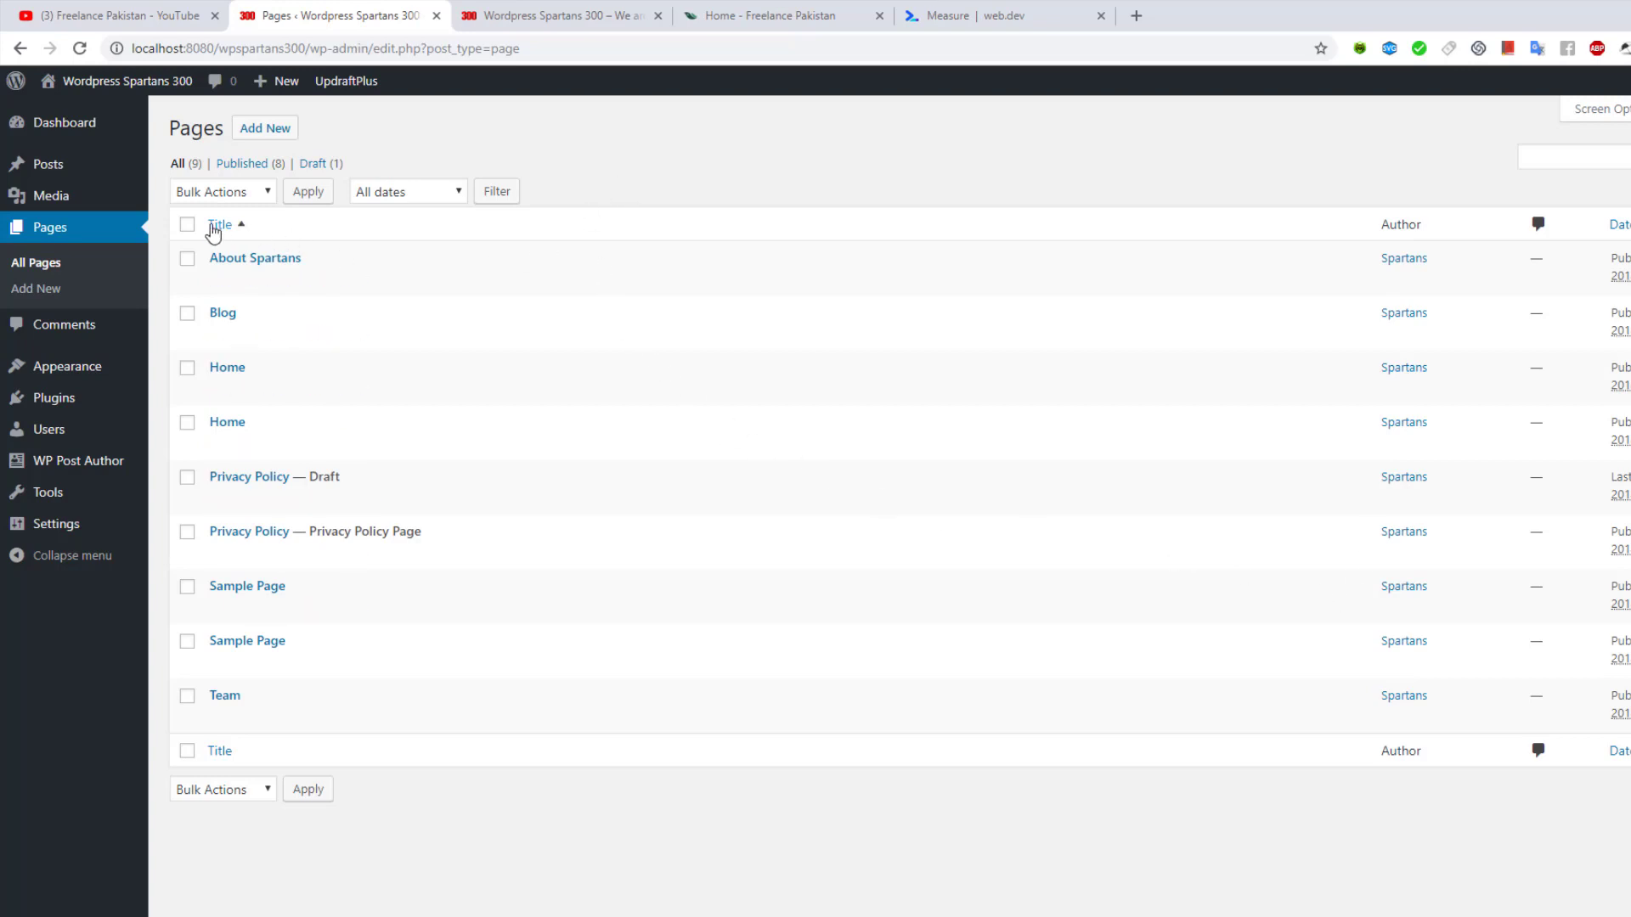
click(188, 226)
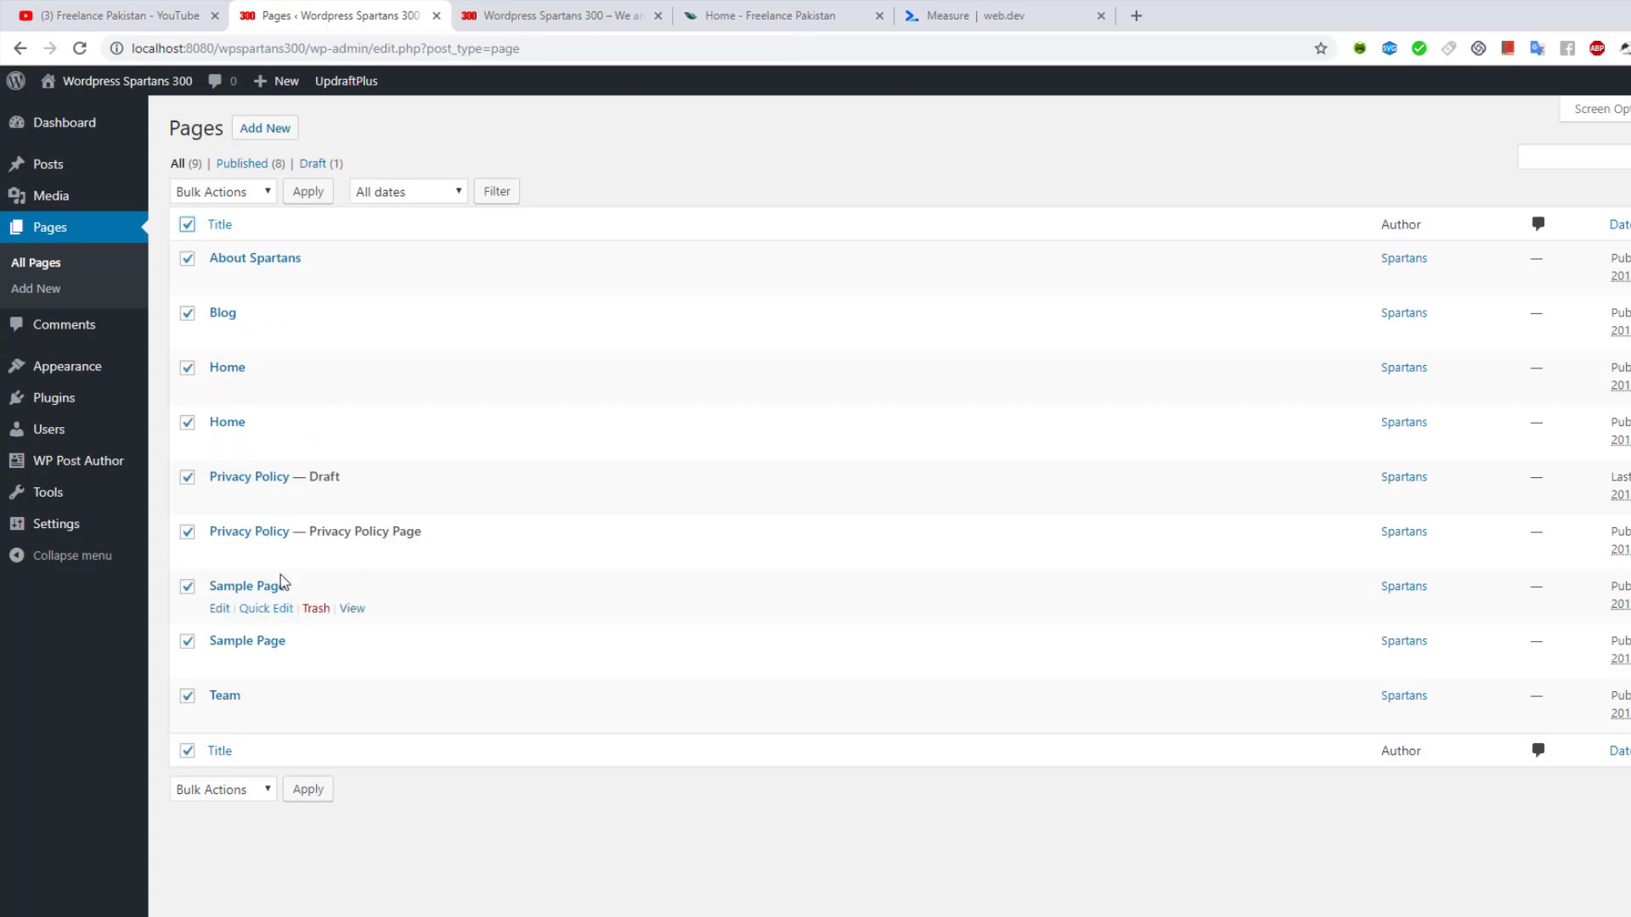
click(224, 191)
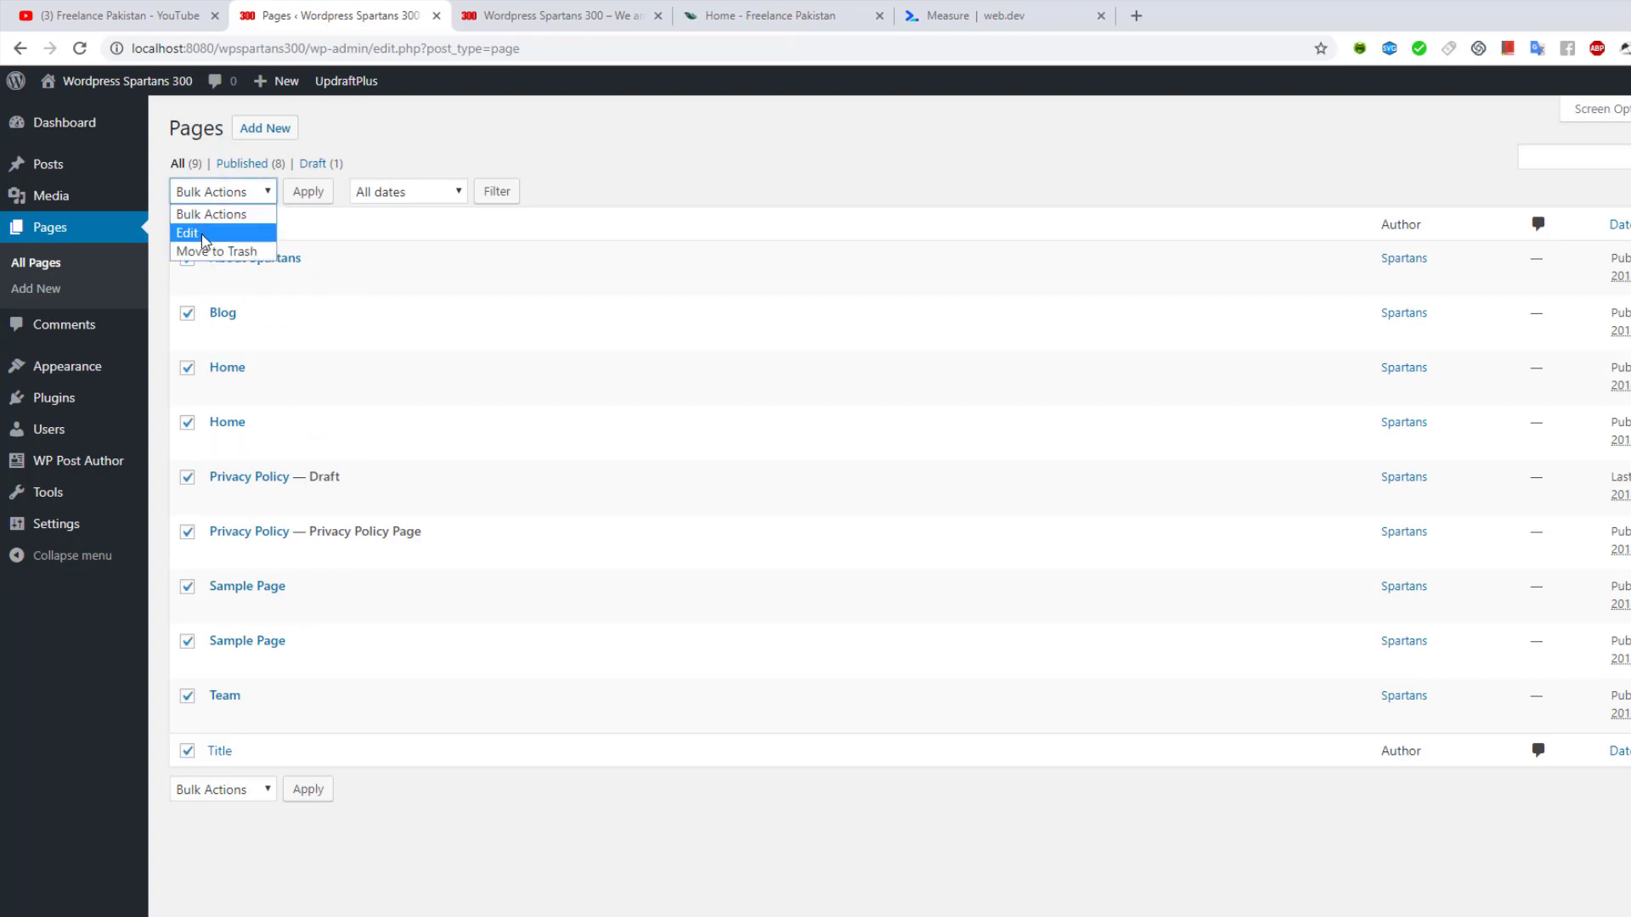
click(204, 240)
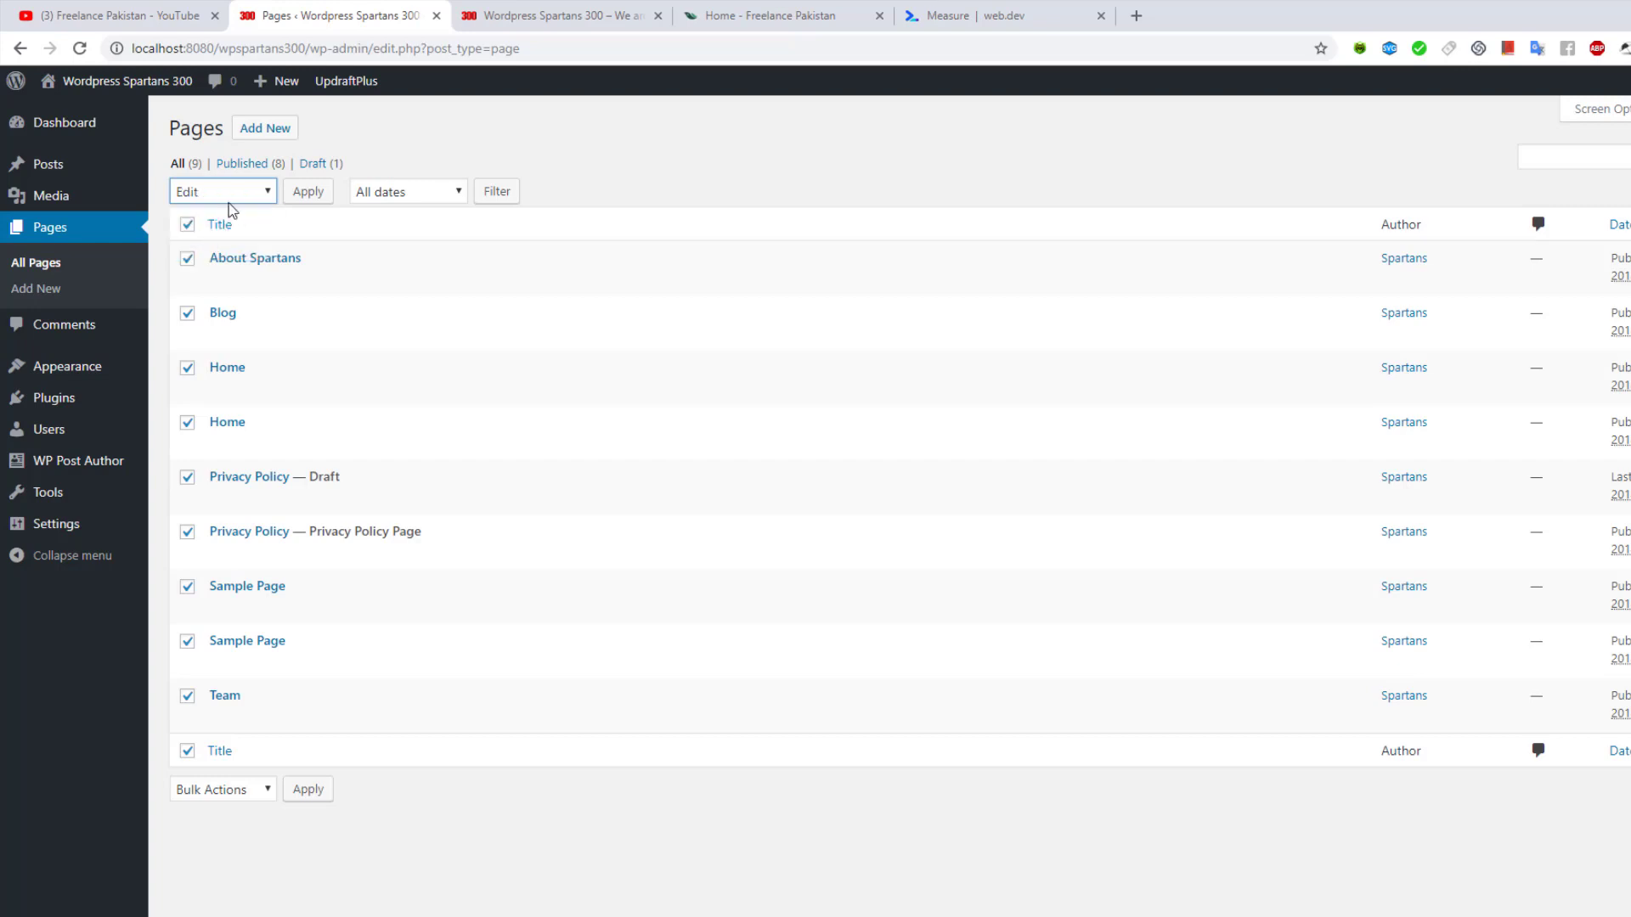
Apply bulk Edit, drop the duplicate Home page, and set Author to the site's only user
click(306, 194)
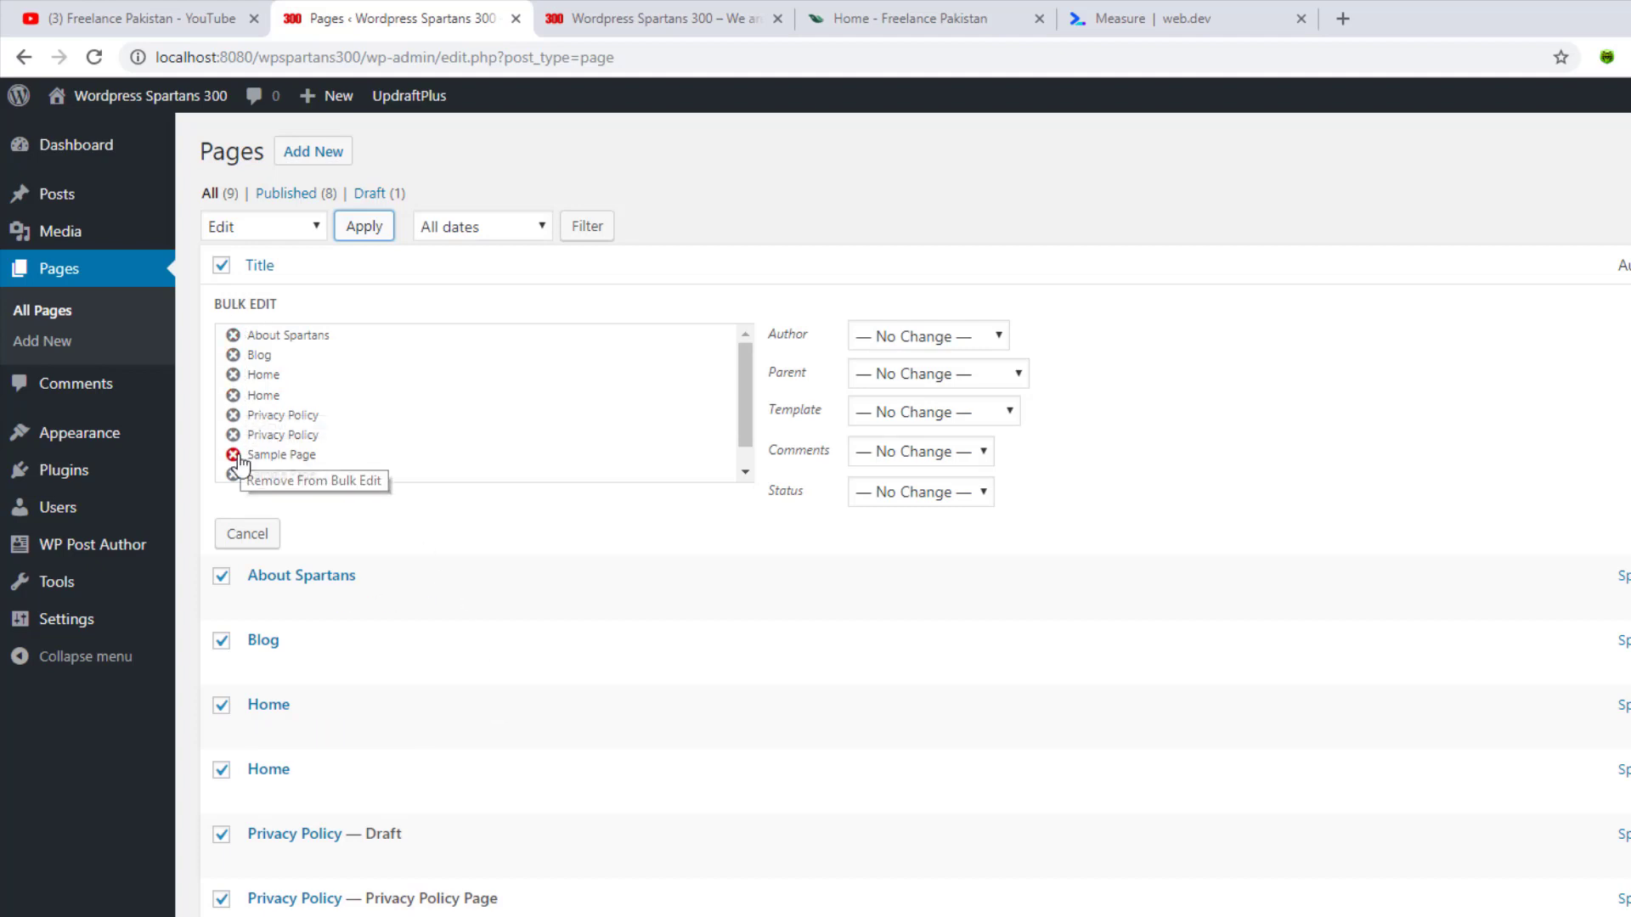
scroll(593, 402, down, 1)
scroll(384, 430, up, 1)
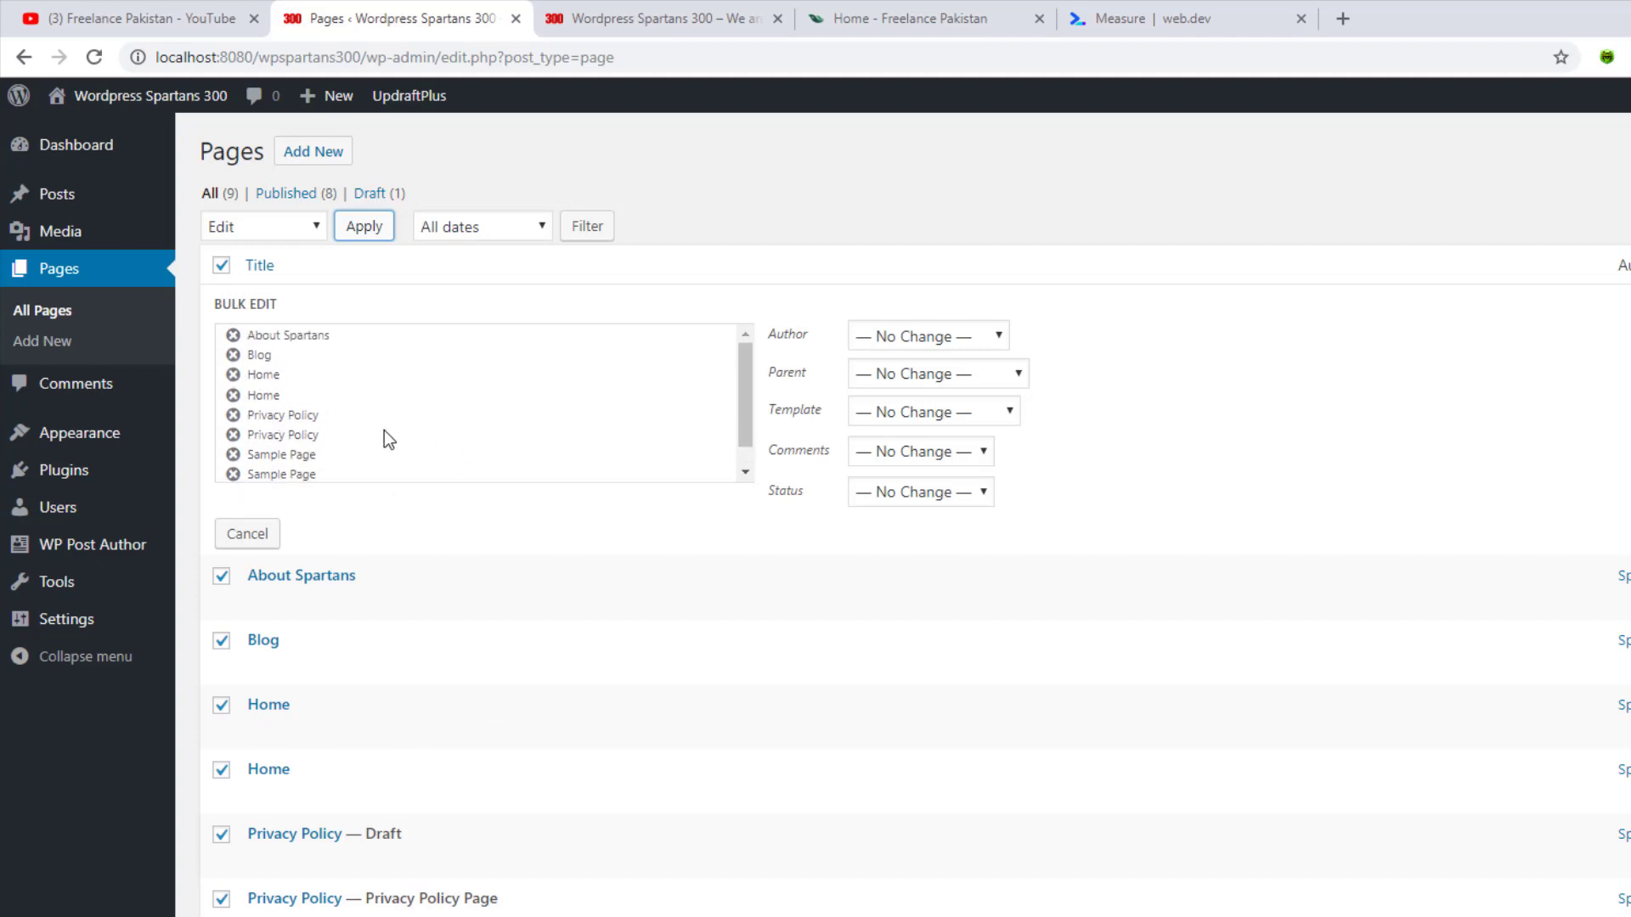
click(232, 395)
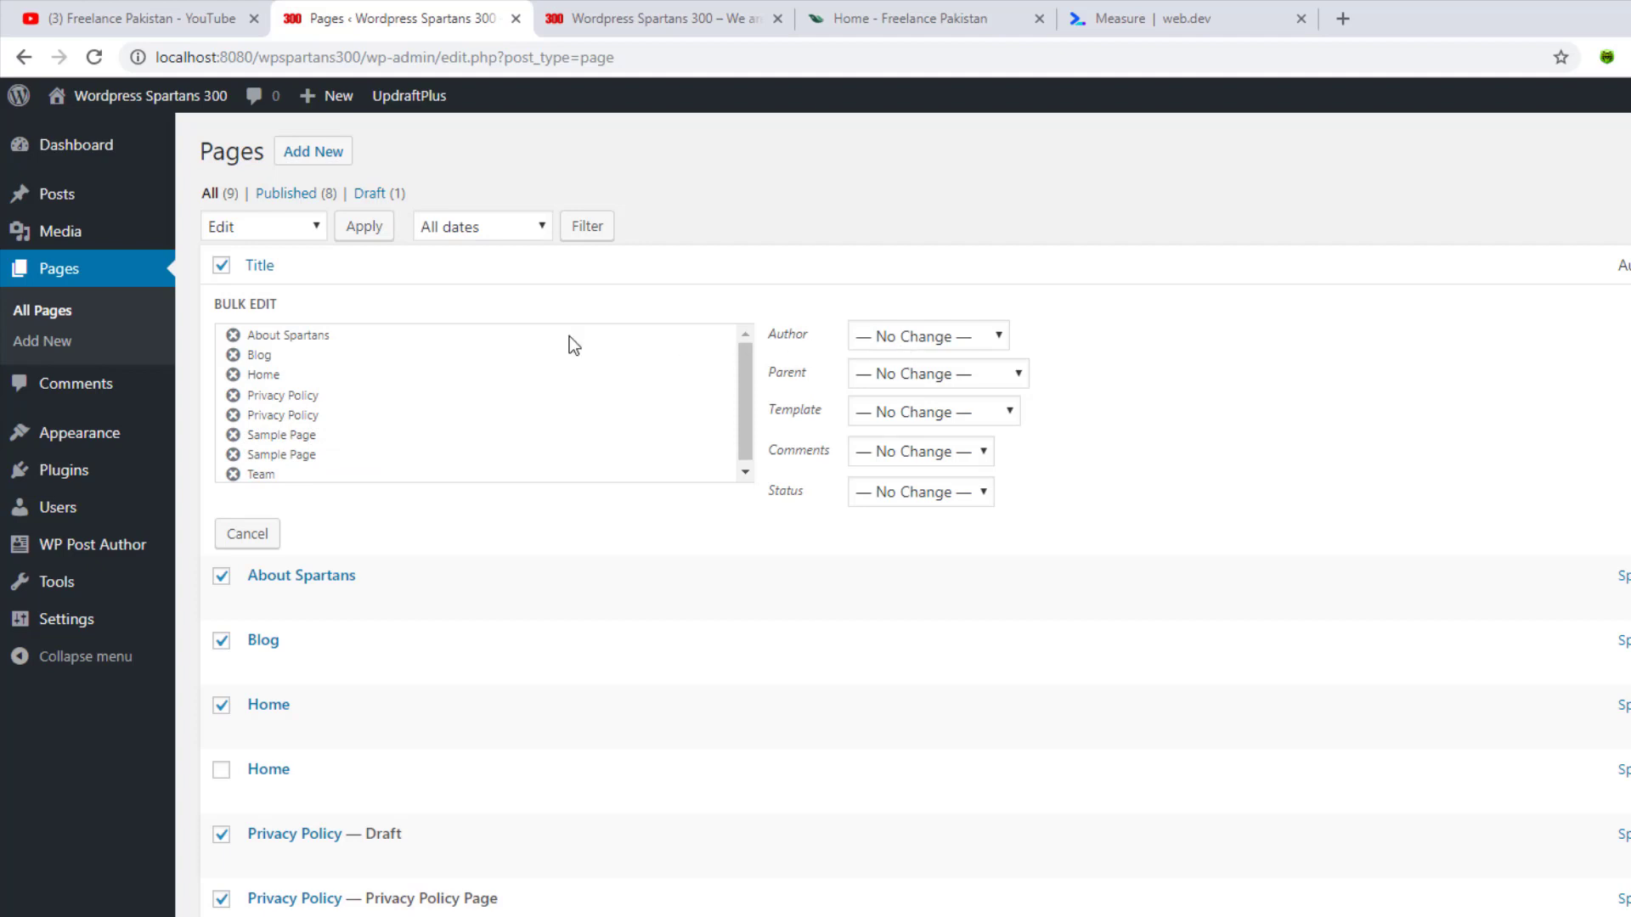
click(914, 336)
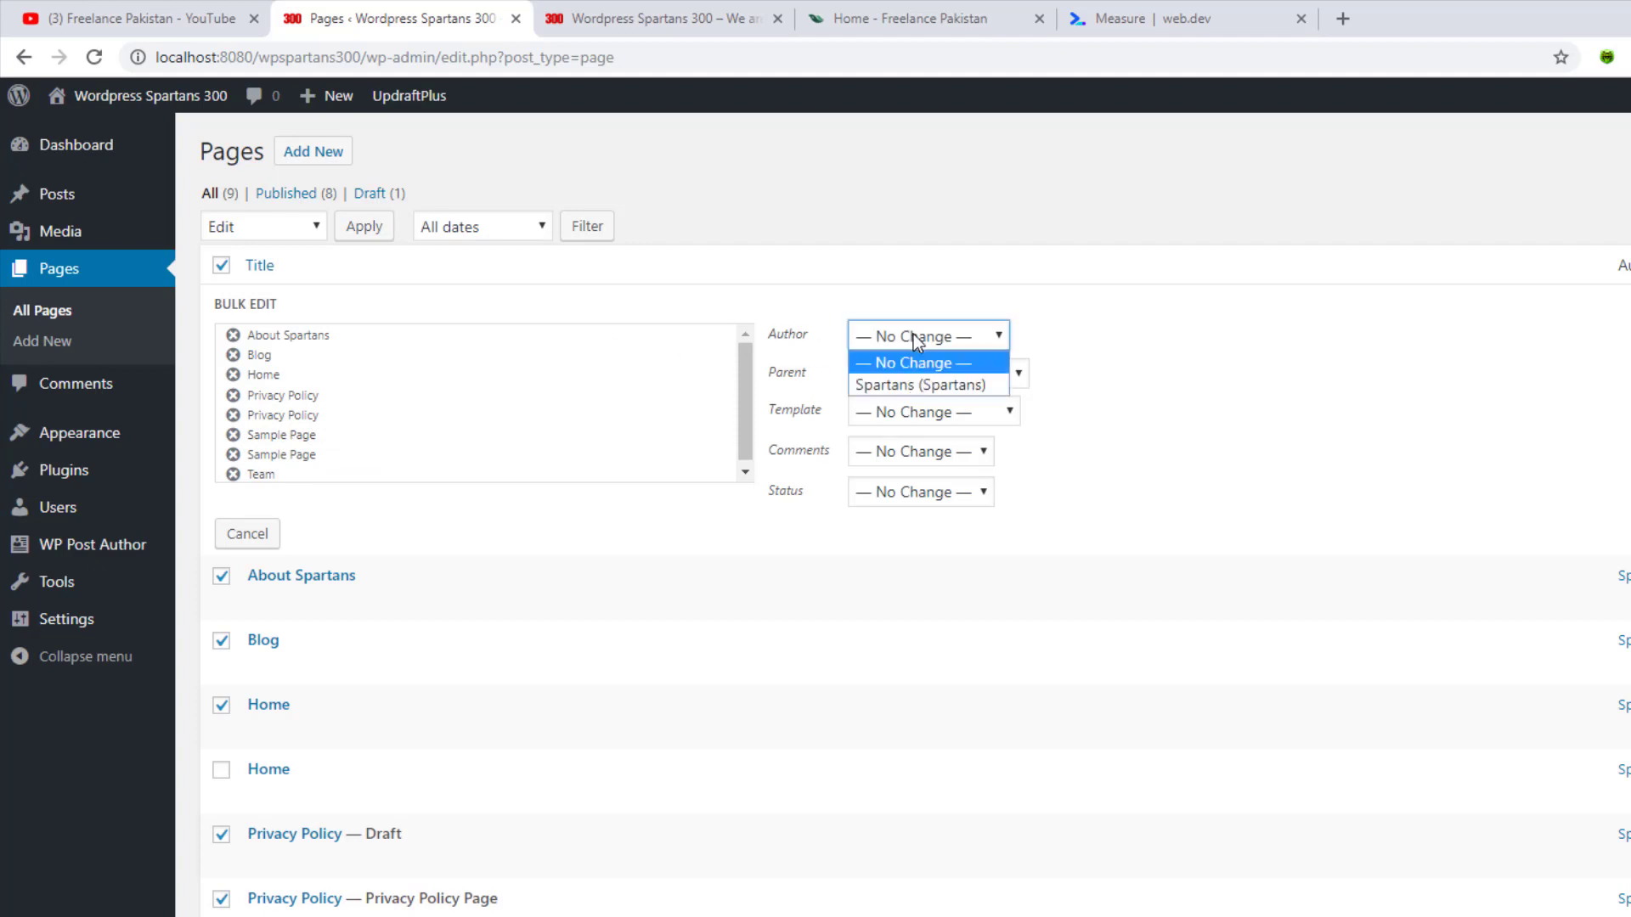
click(912, 389)
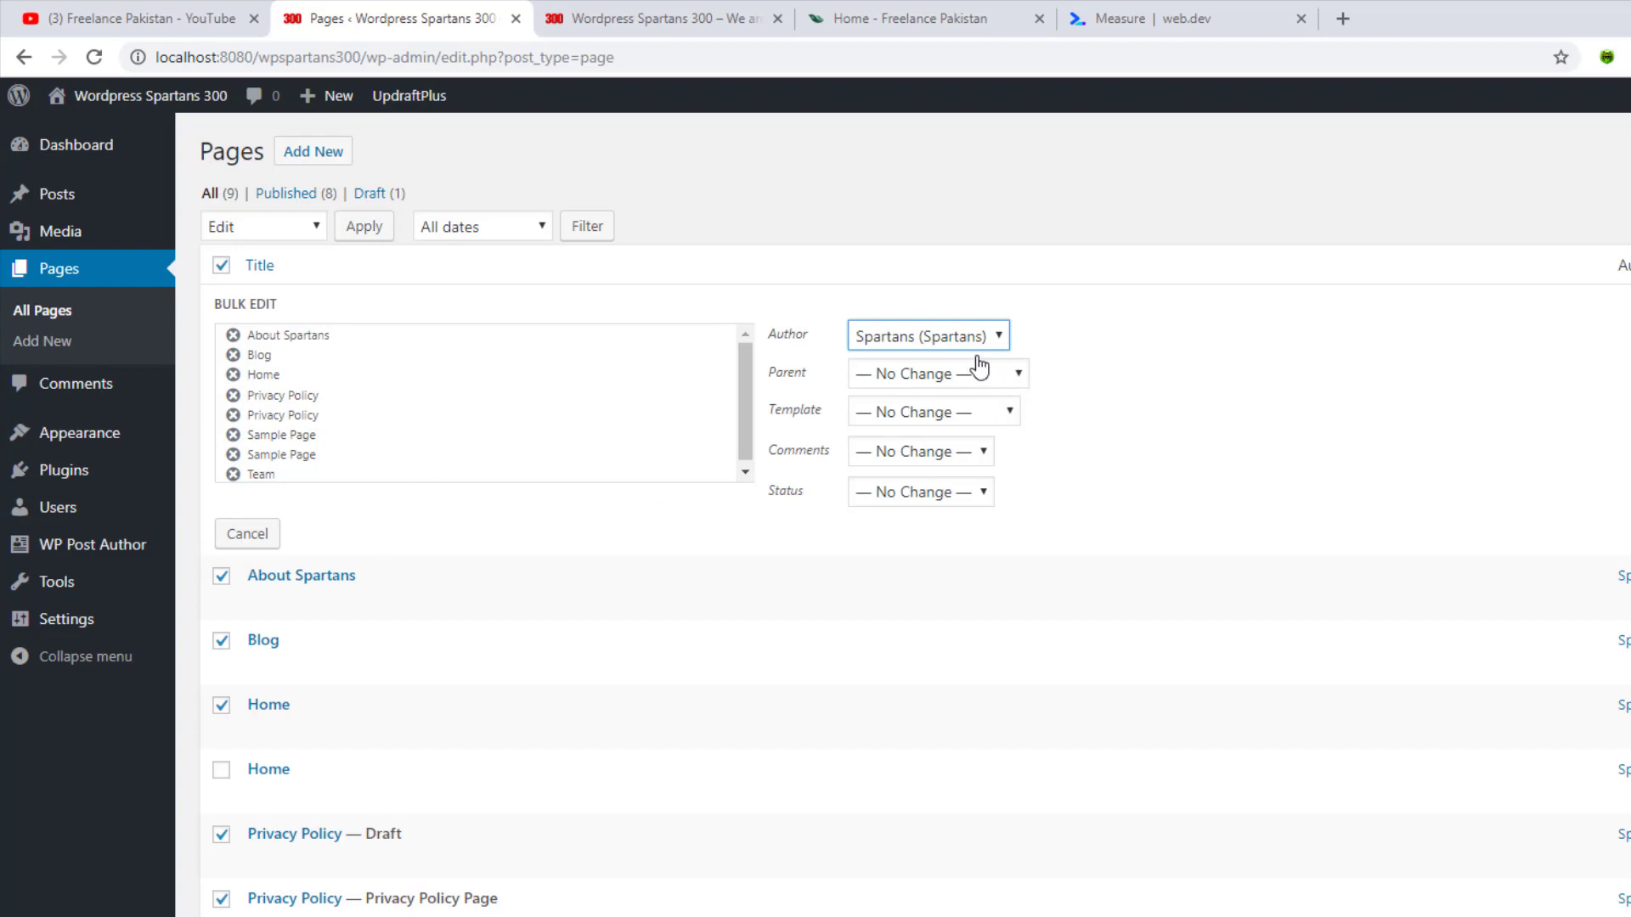
click(914, 343)
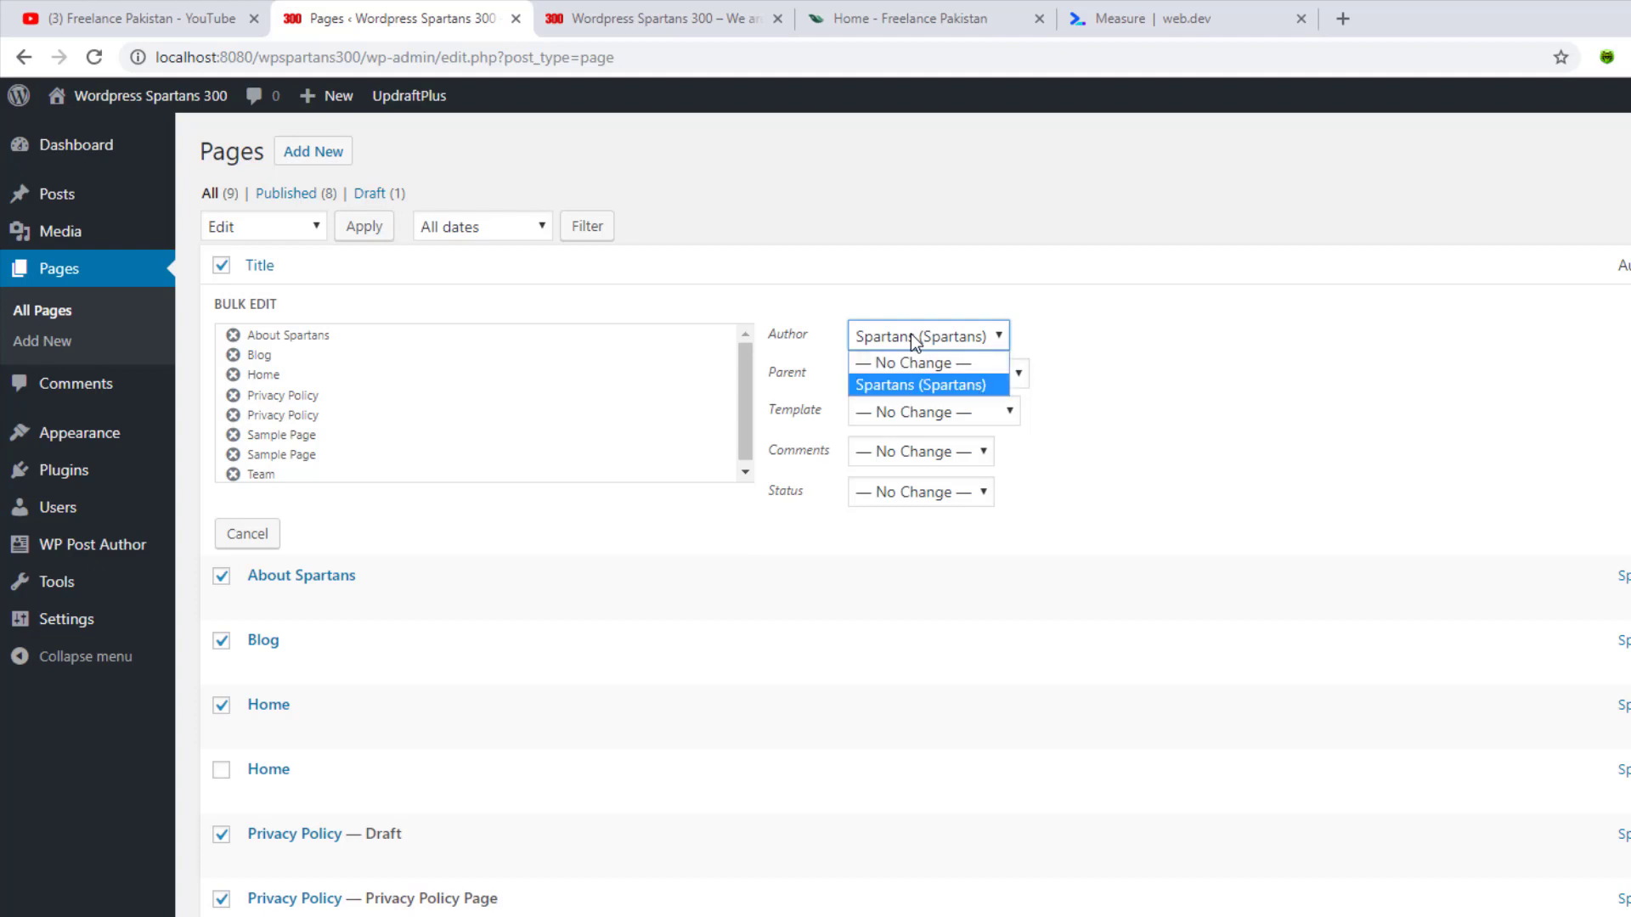
click(910, 385)
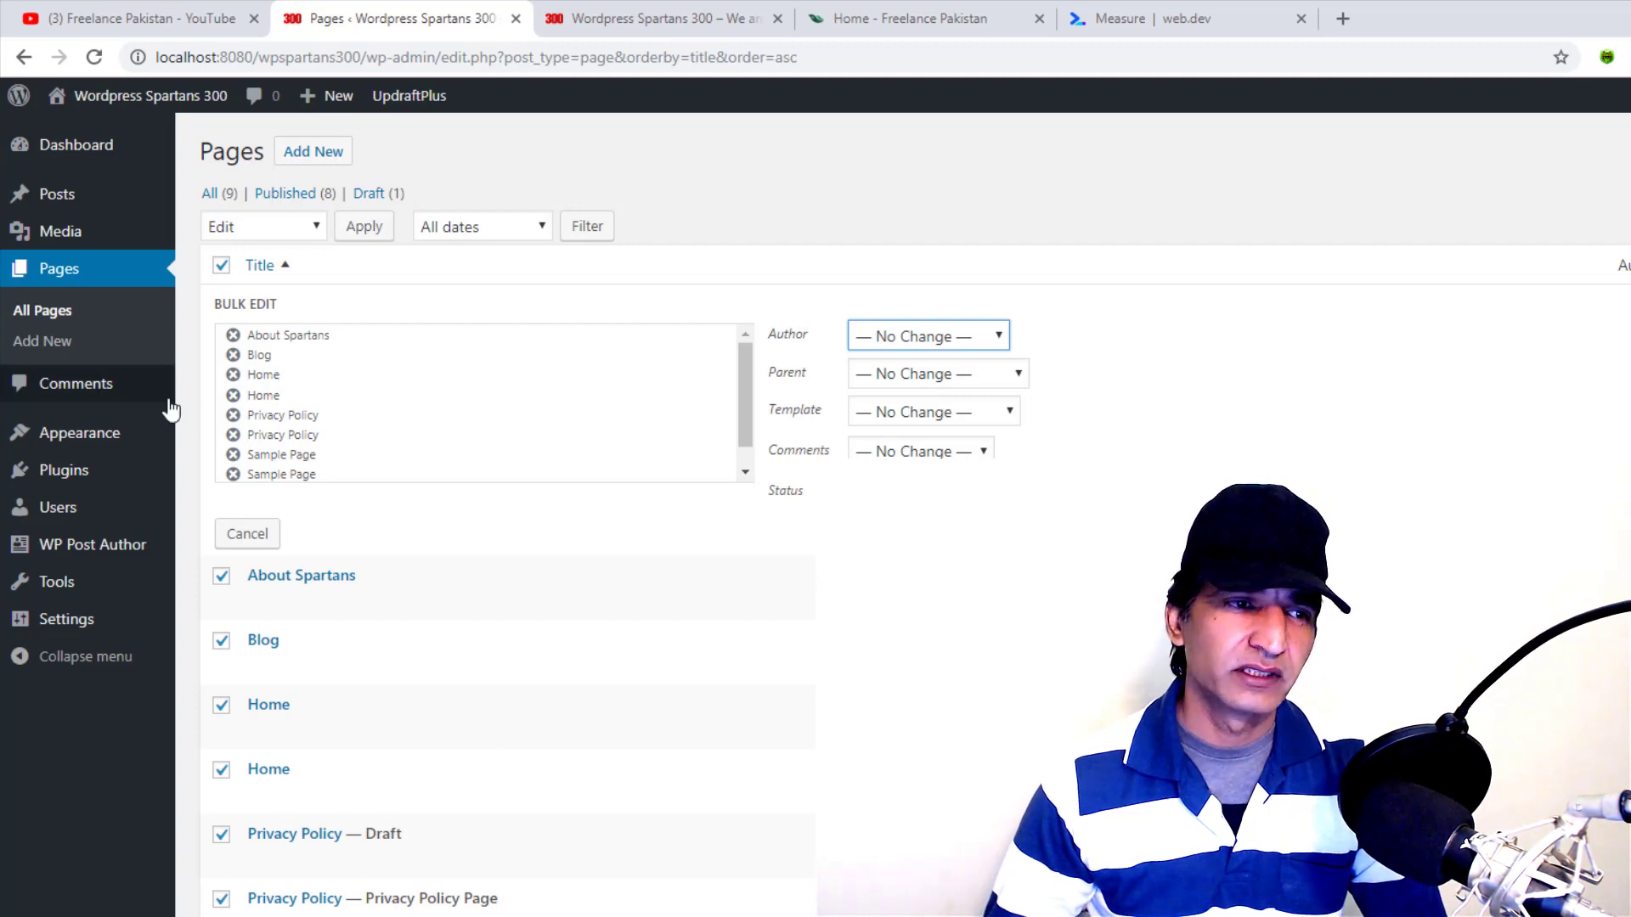
Inspect the Template dropdown in the open Bulk Edit panel for the pages
mouse_move(100, 437)
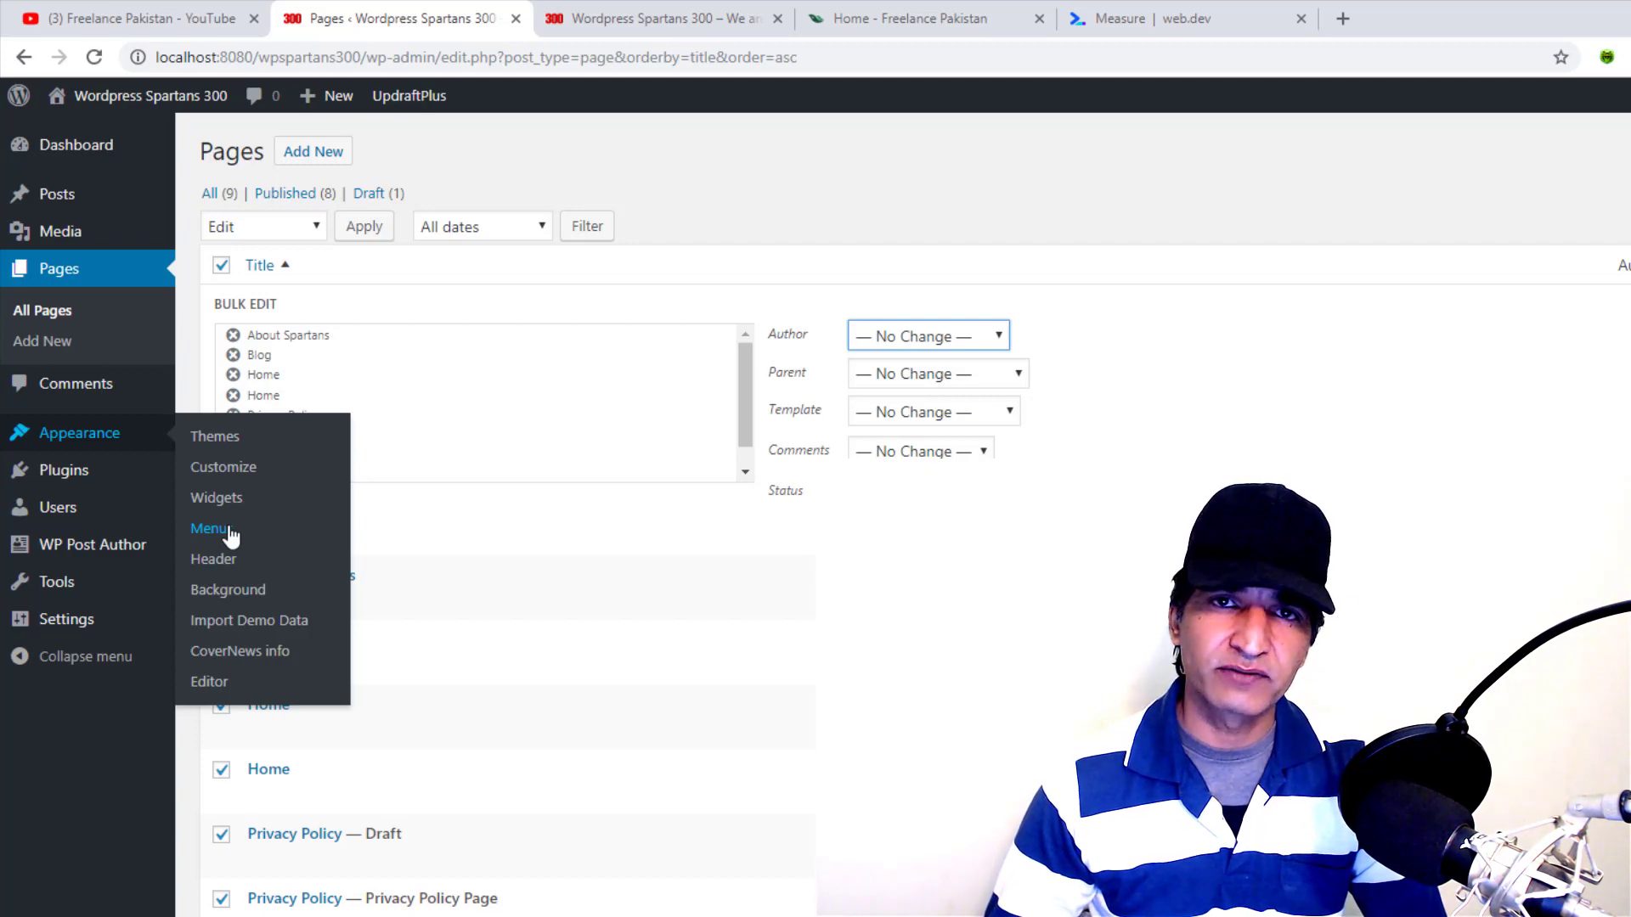
mouse_move(368, 608)
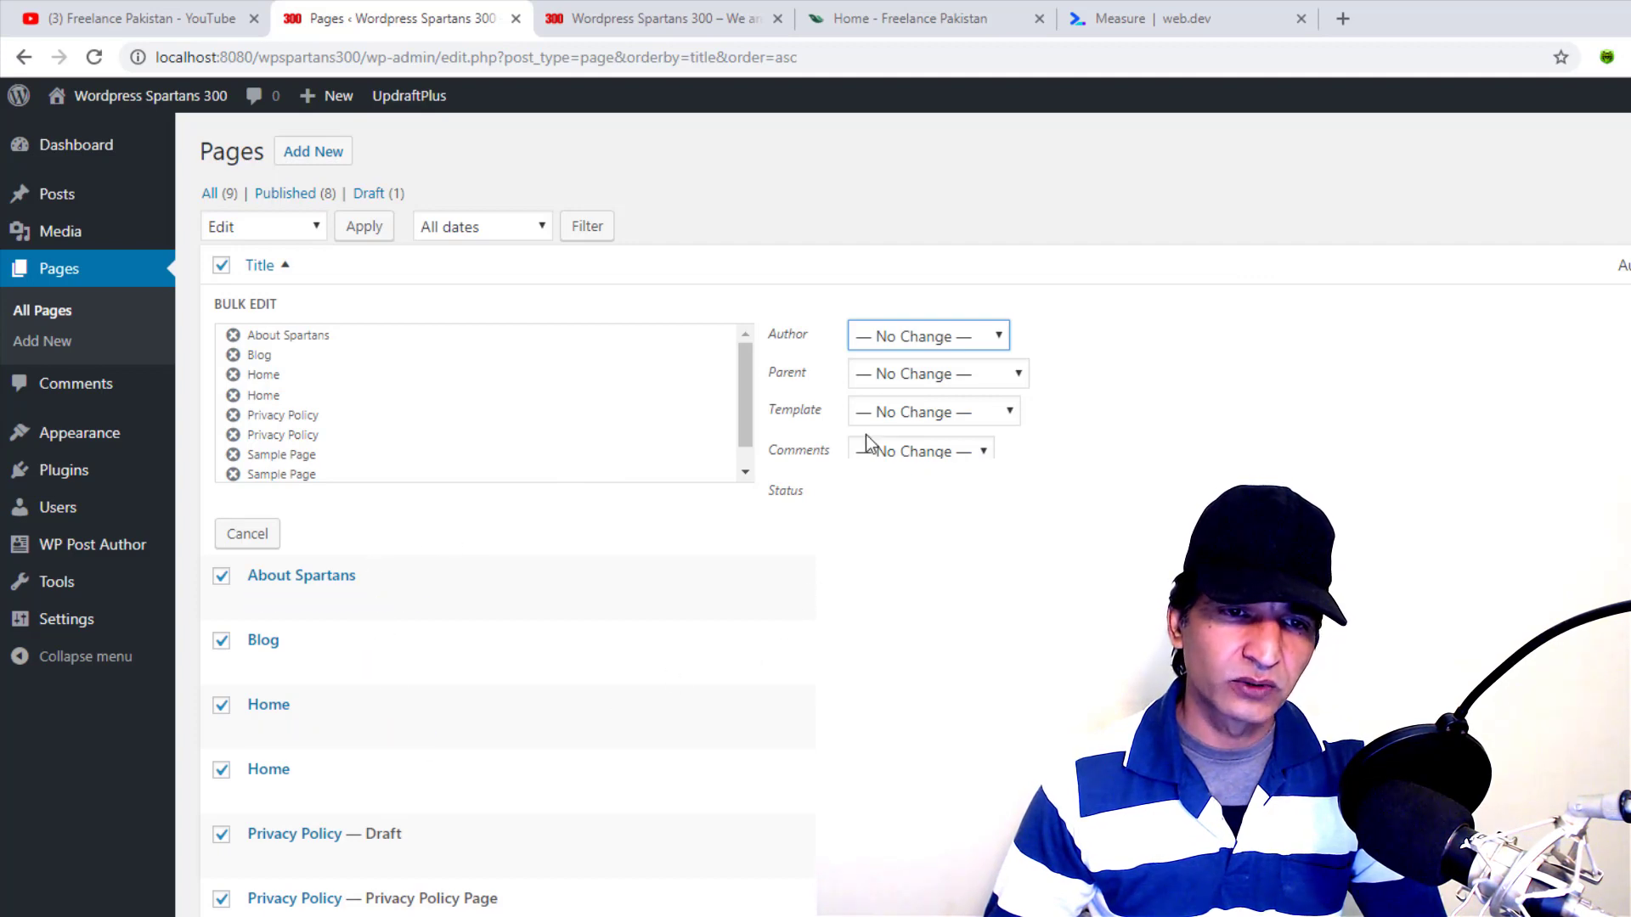
click(921, 414)
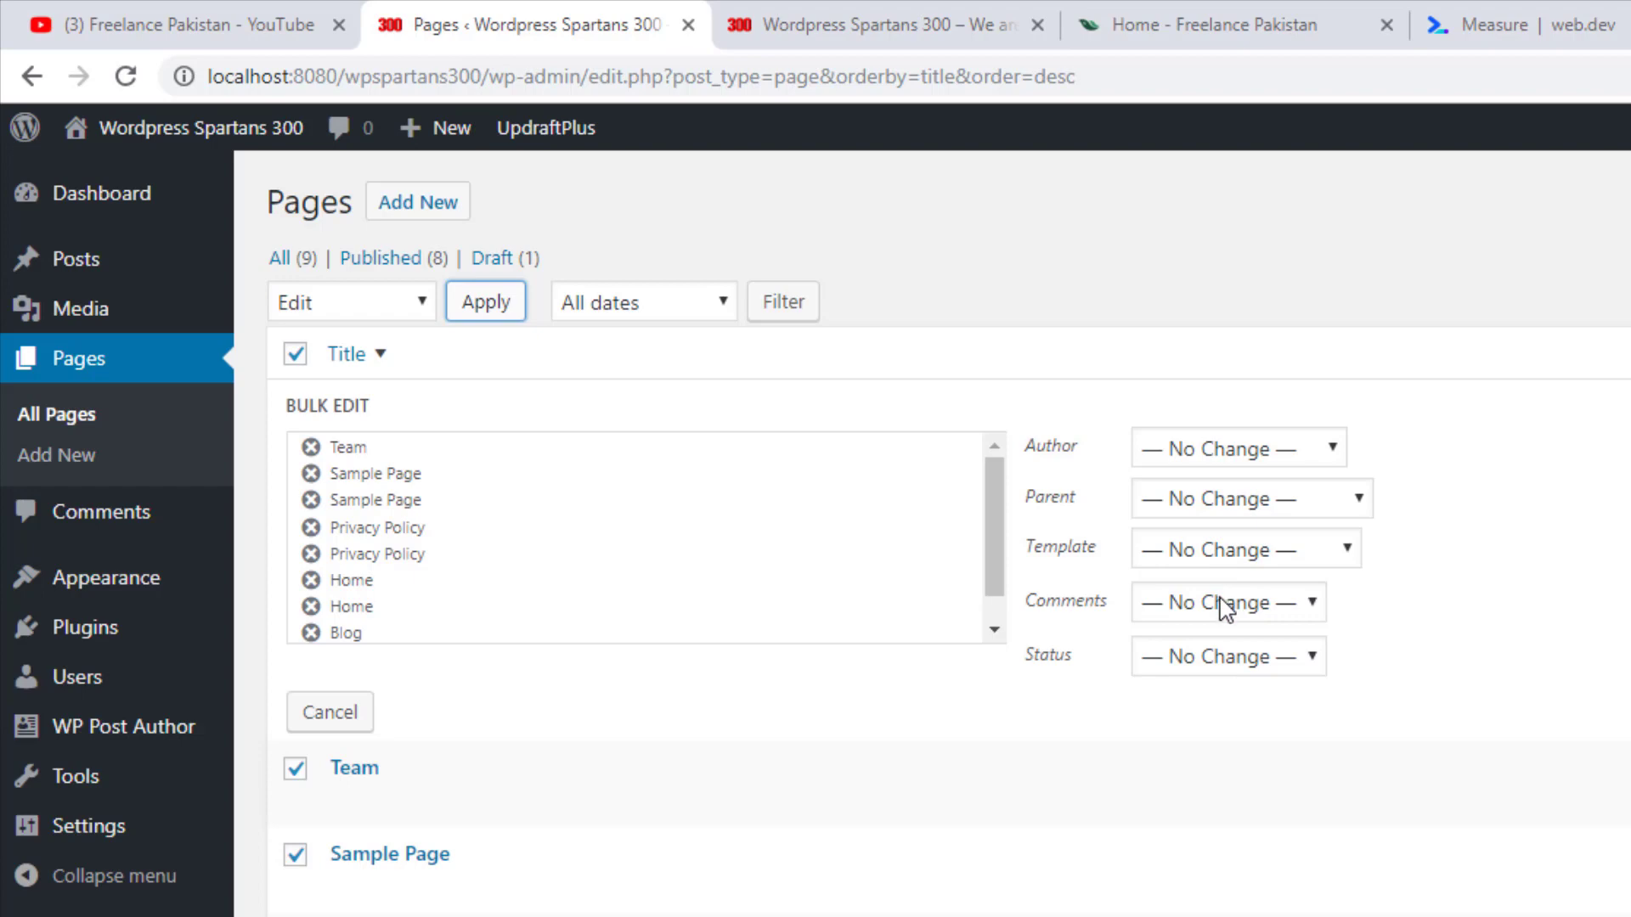
Set Comments to 'Do not allow', leave Status at No Change, and update all nine pages
click(1279, 608)
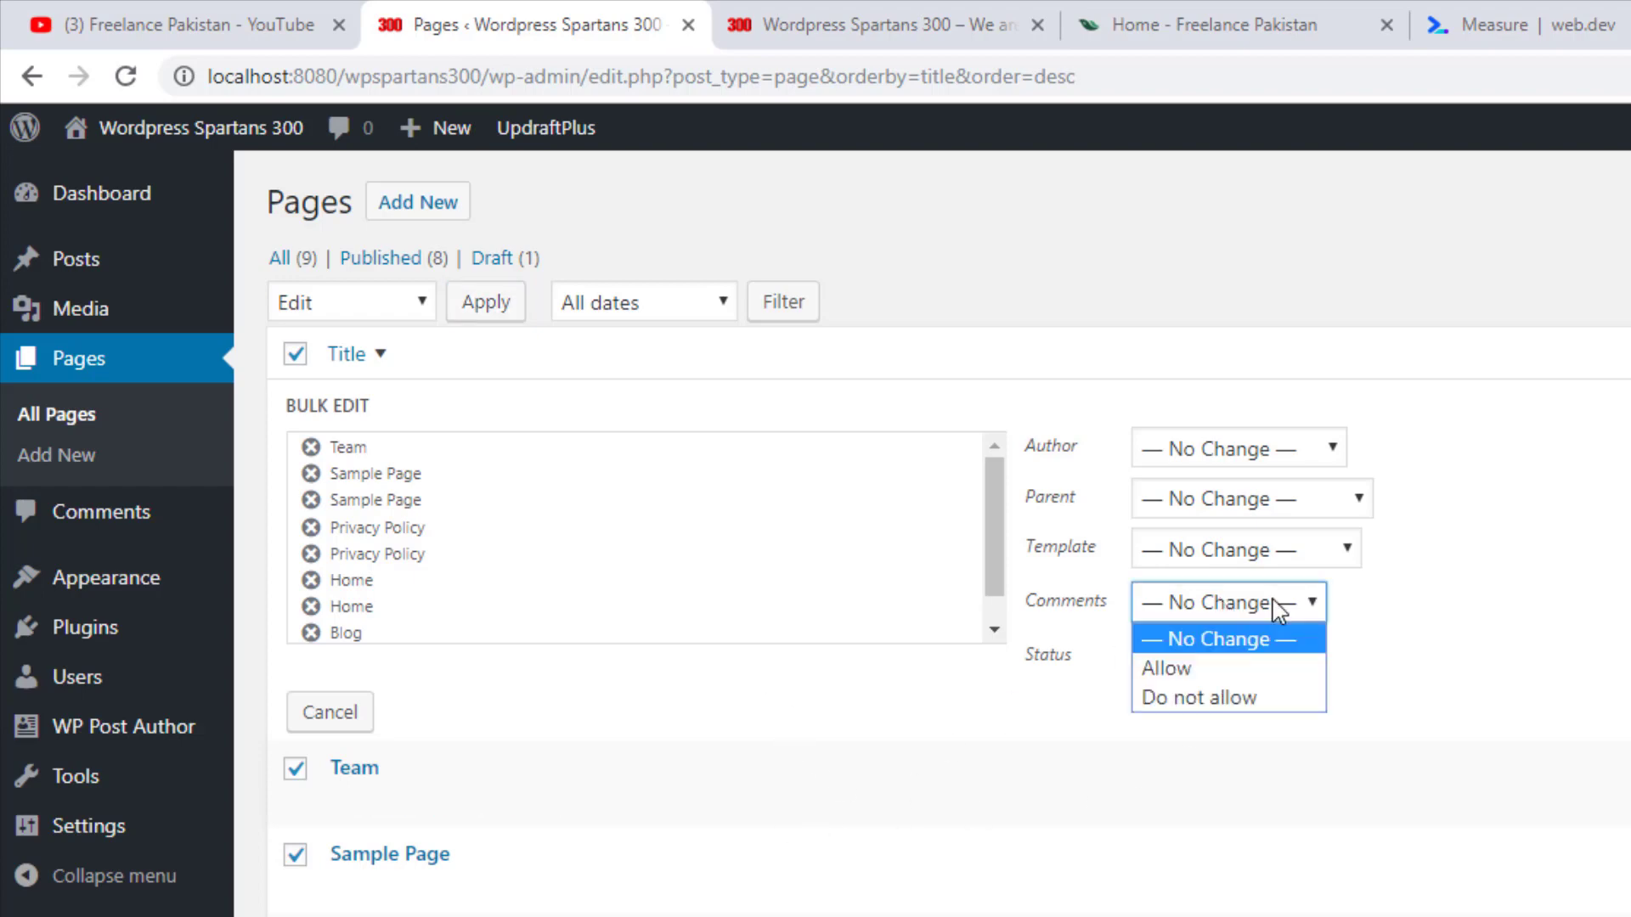
click(1225, 699)
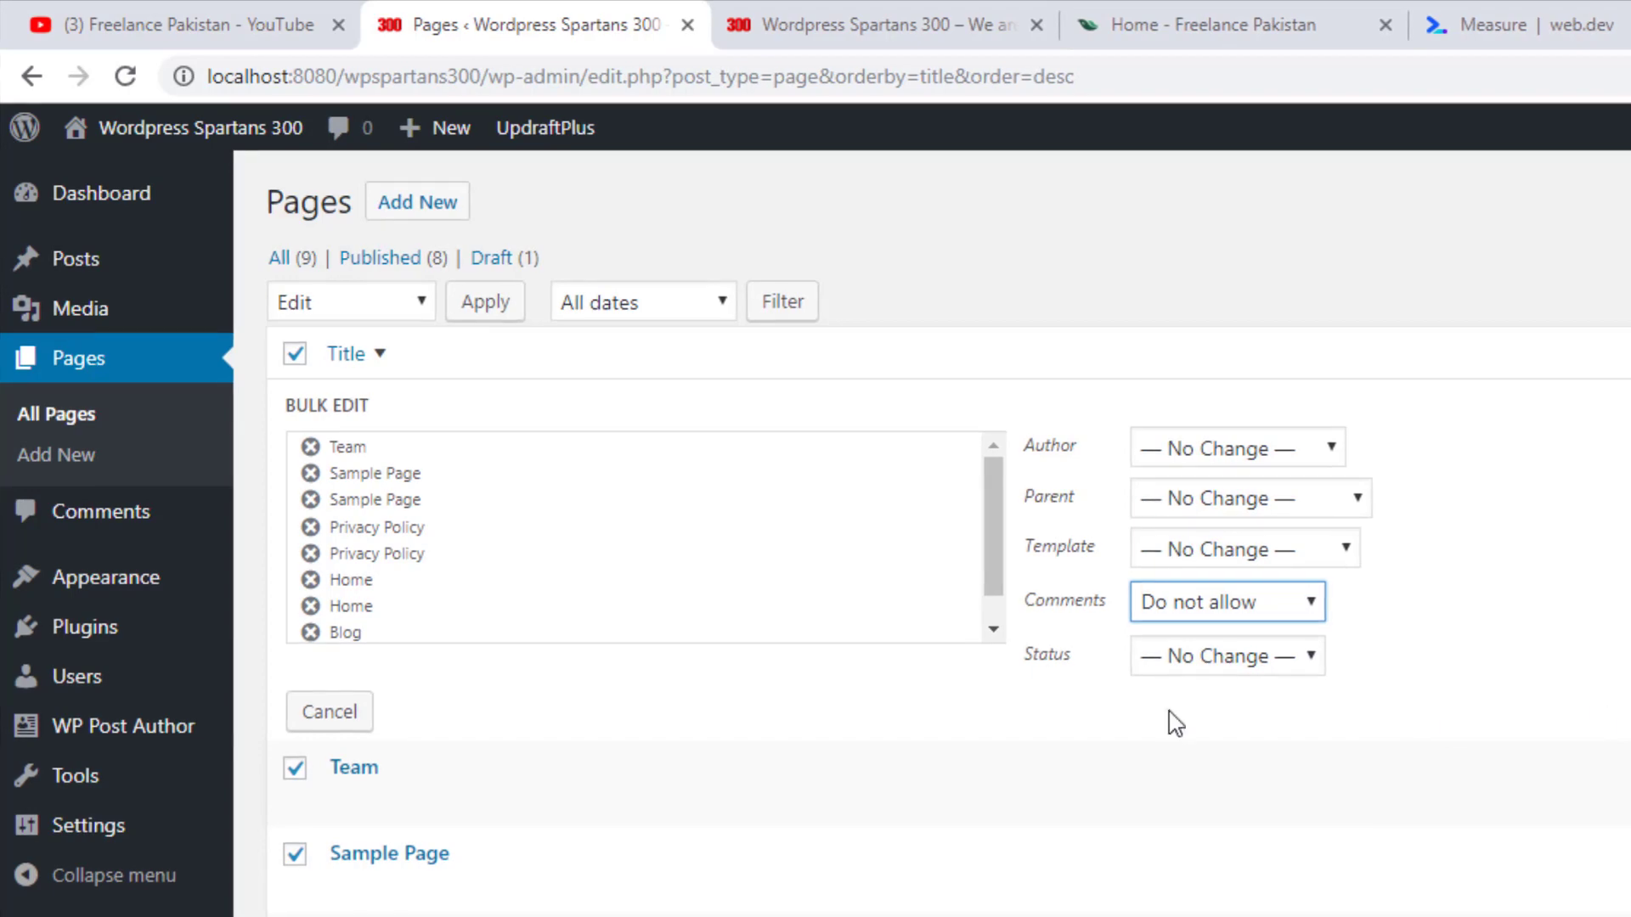
click(1209, 656)
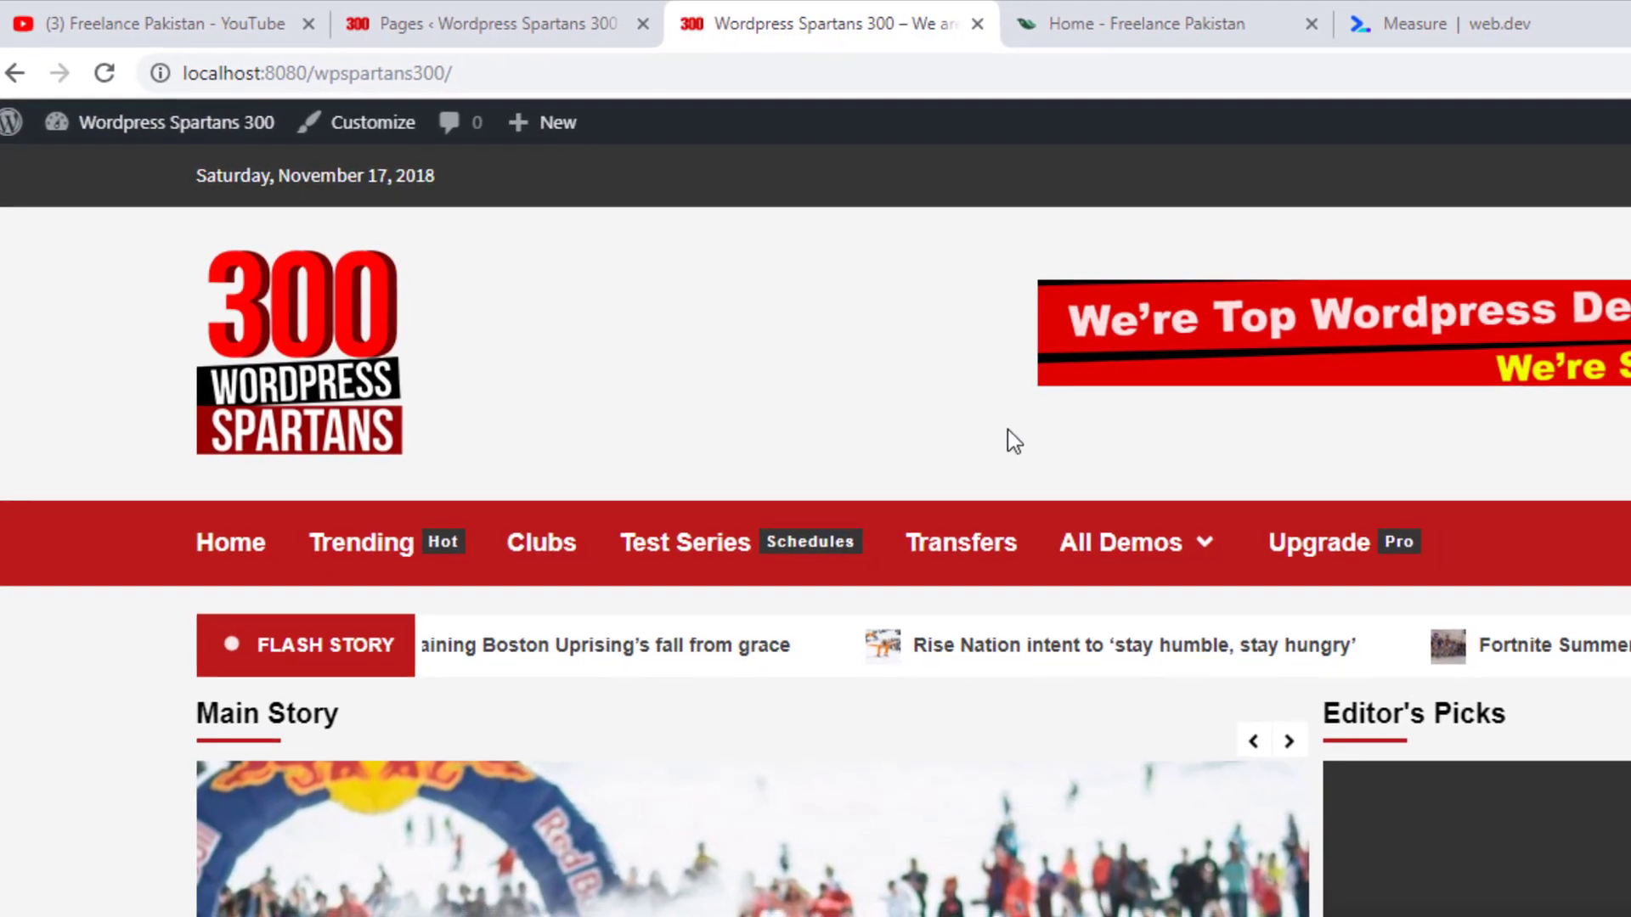
click(518, 10)
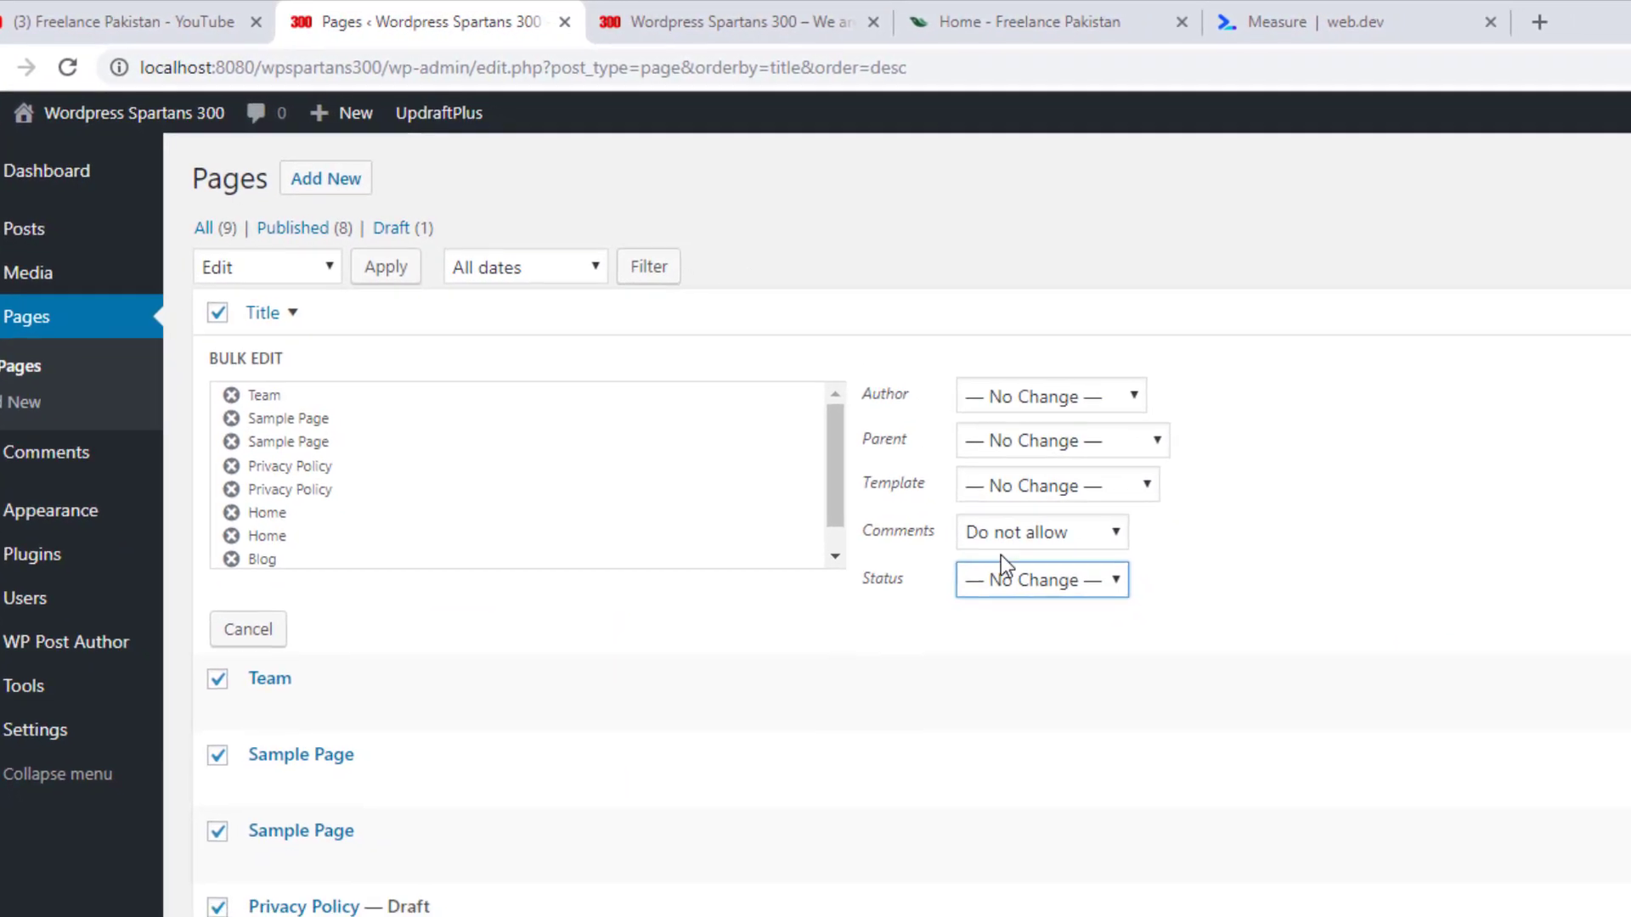
click(1024, 585)
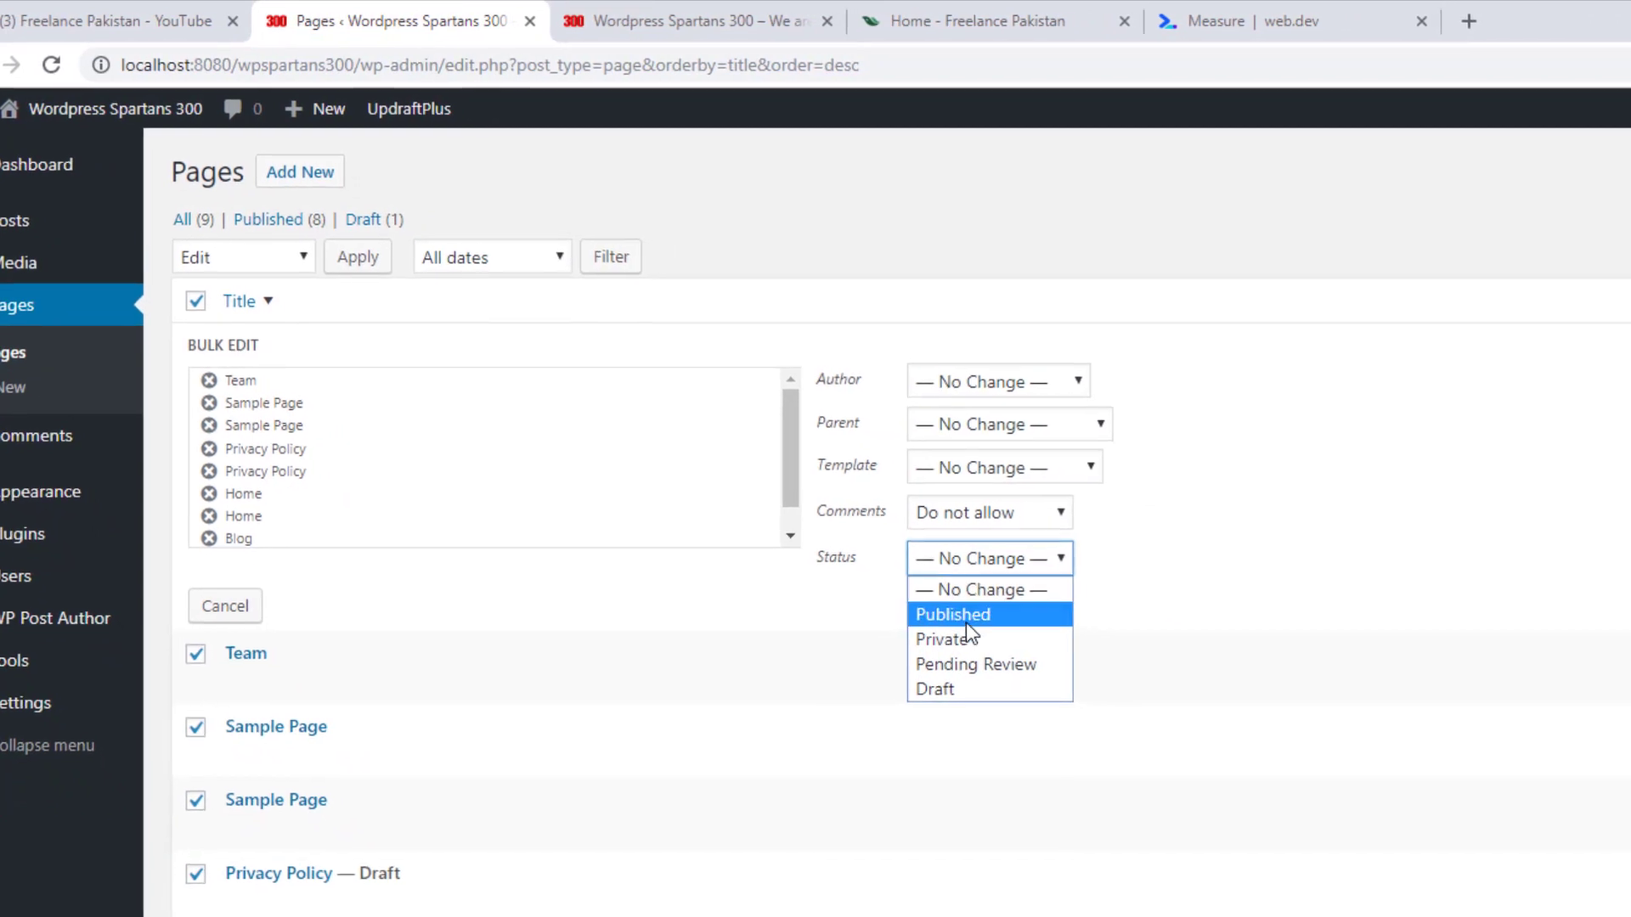
click(958, 645)
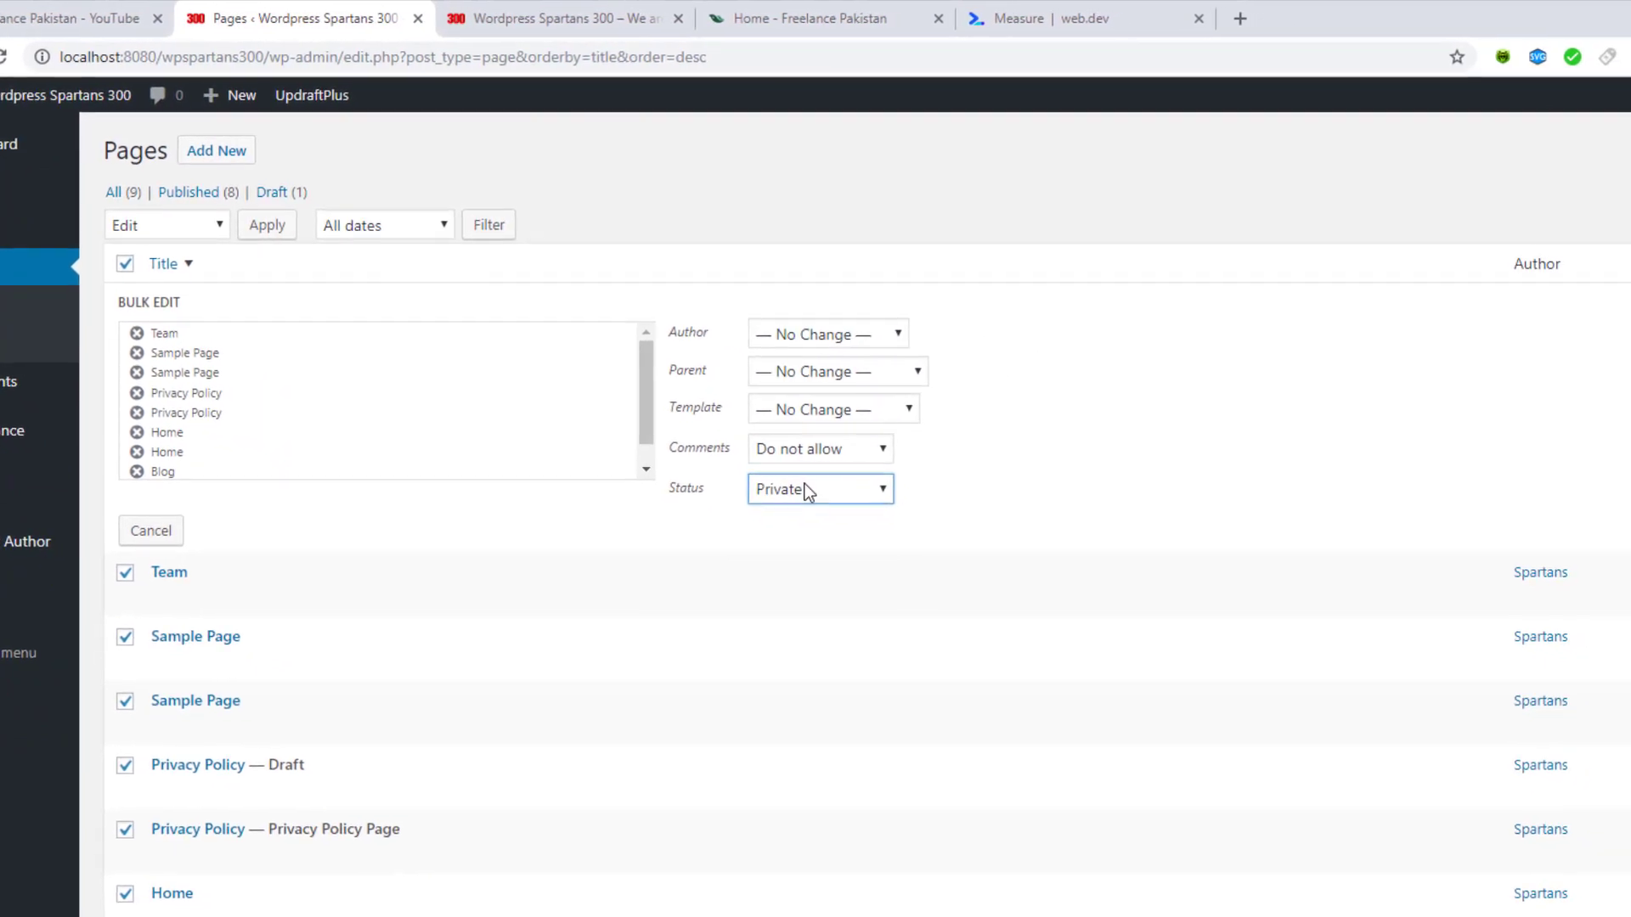
click(818, 489)
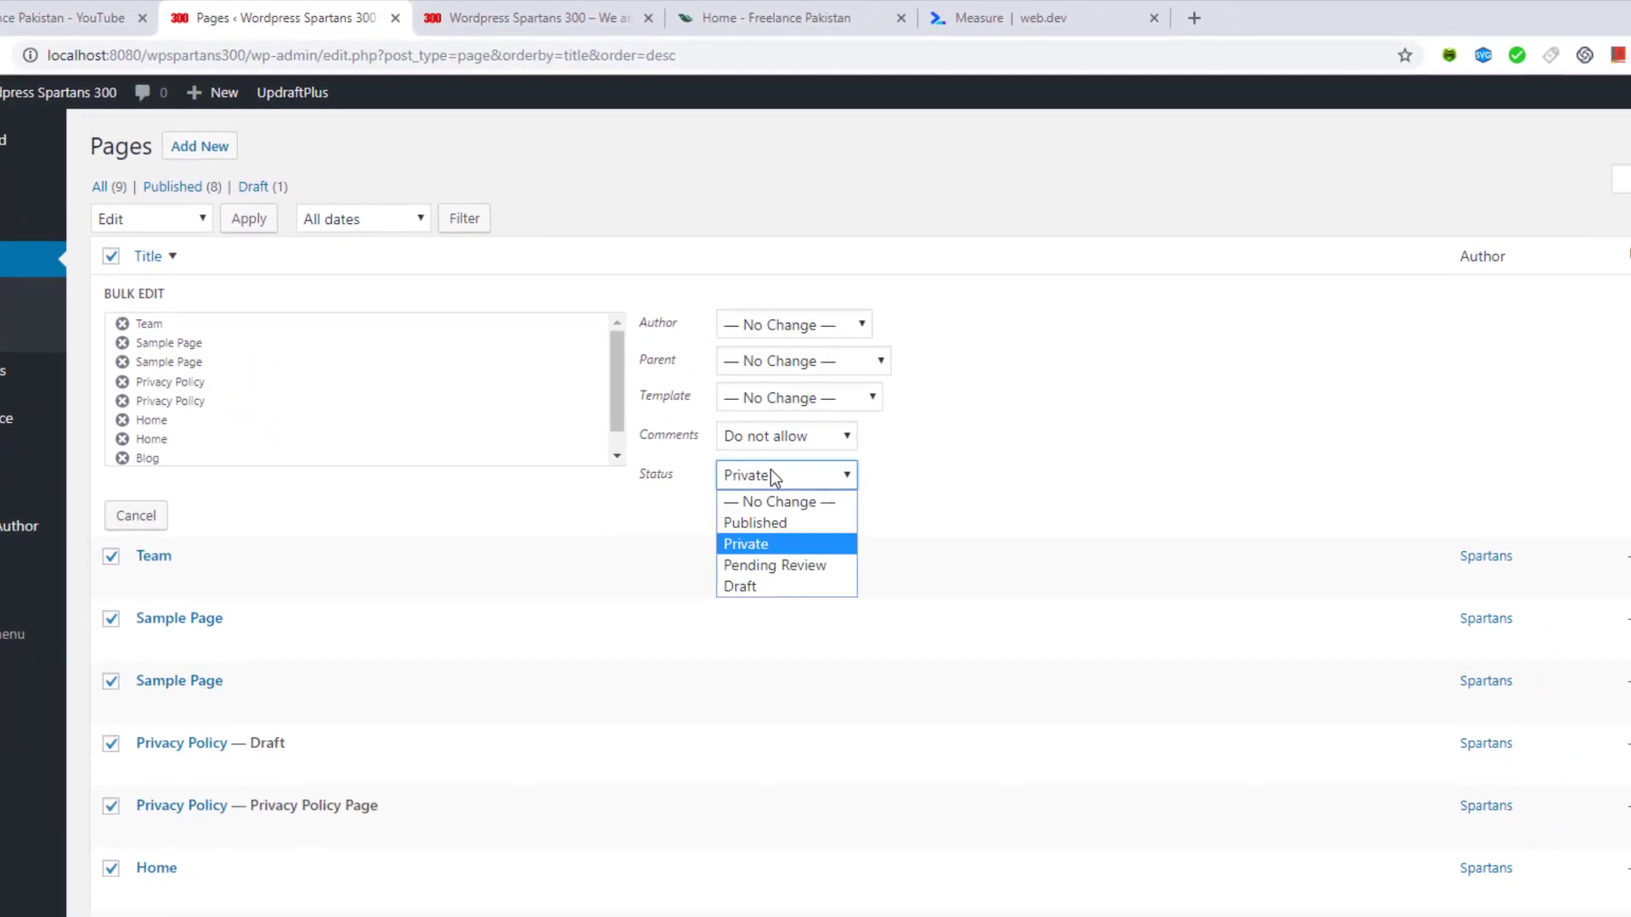
click(760, 522)
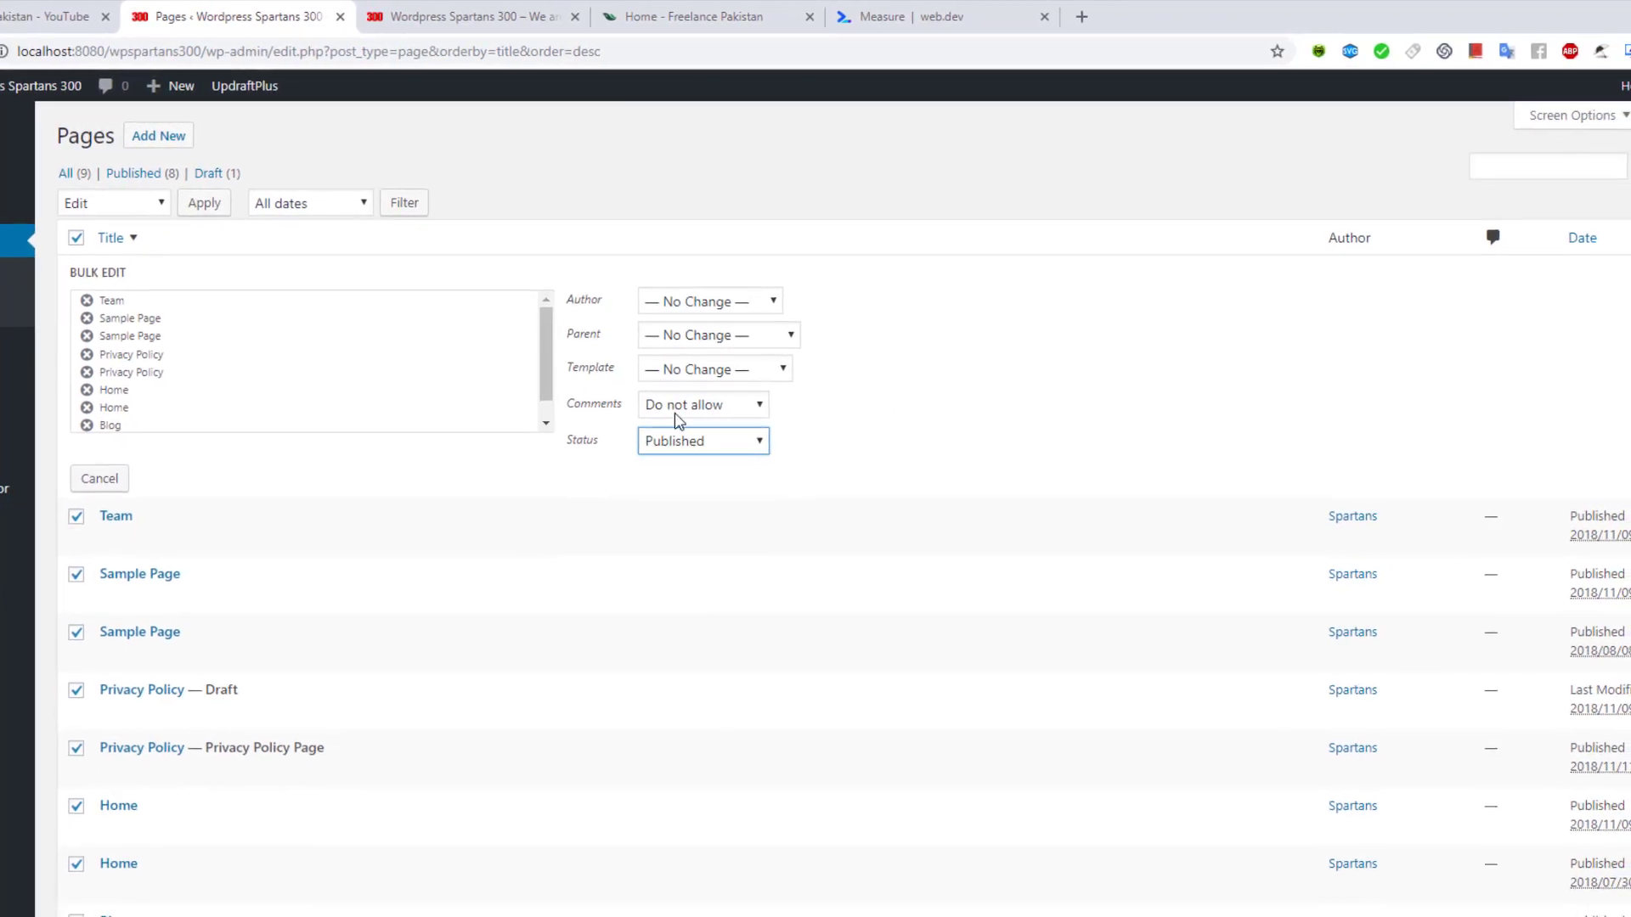
click(680, 448)
click(680, 459)
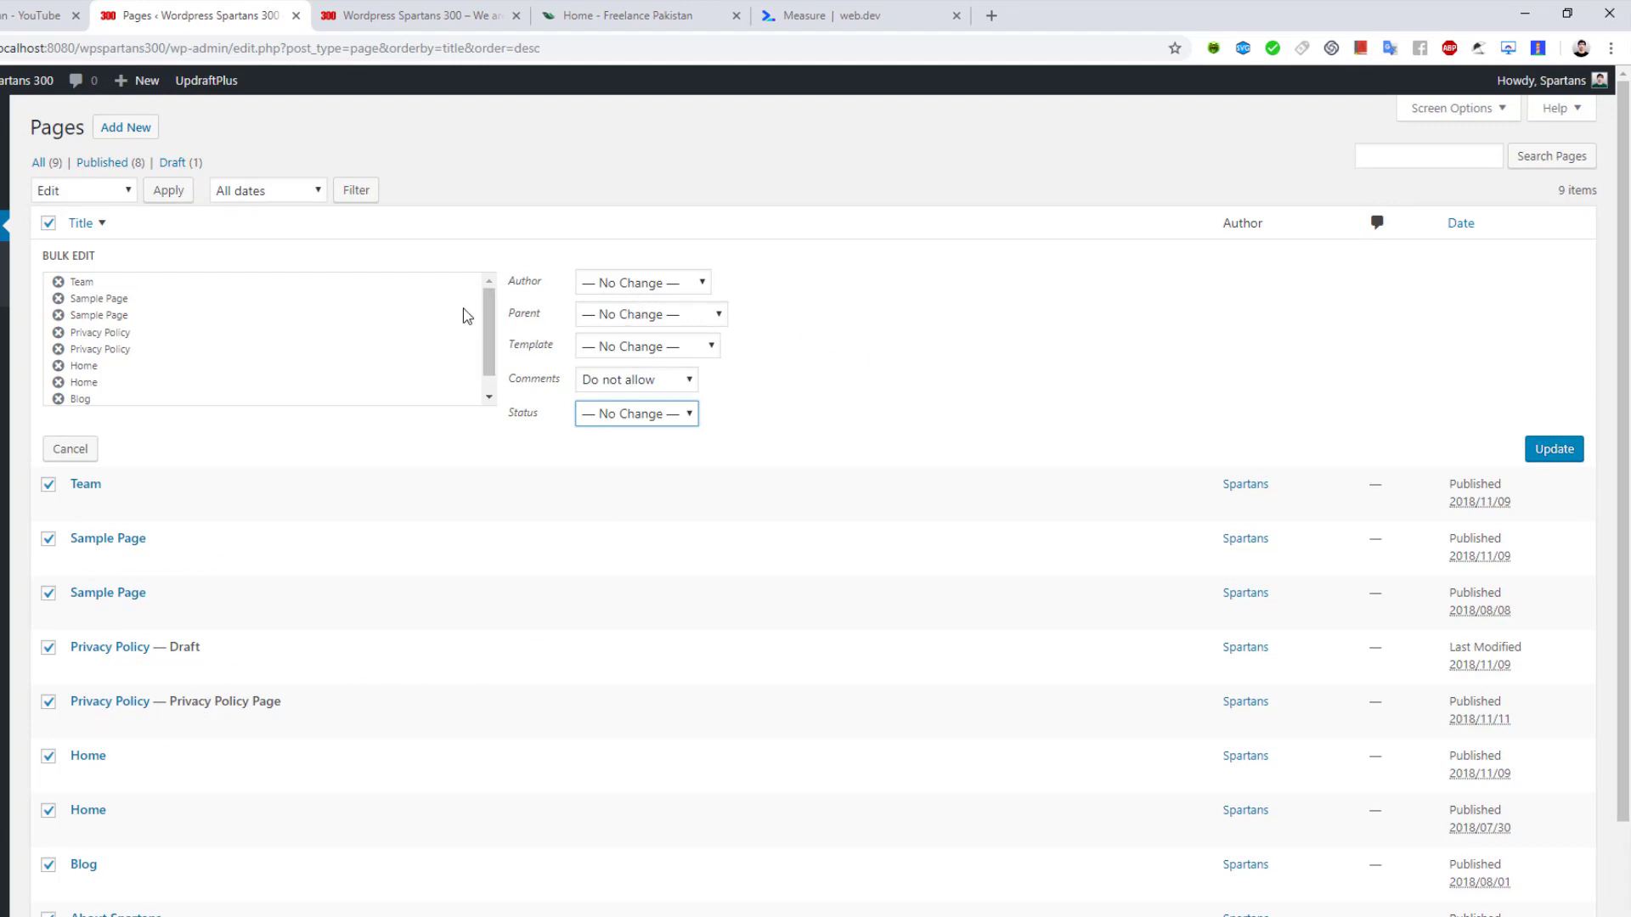
click(1539, 452)
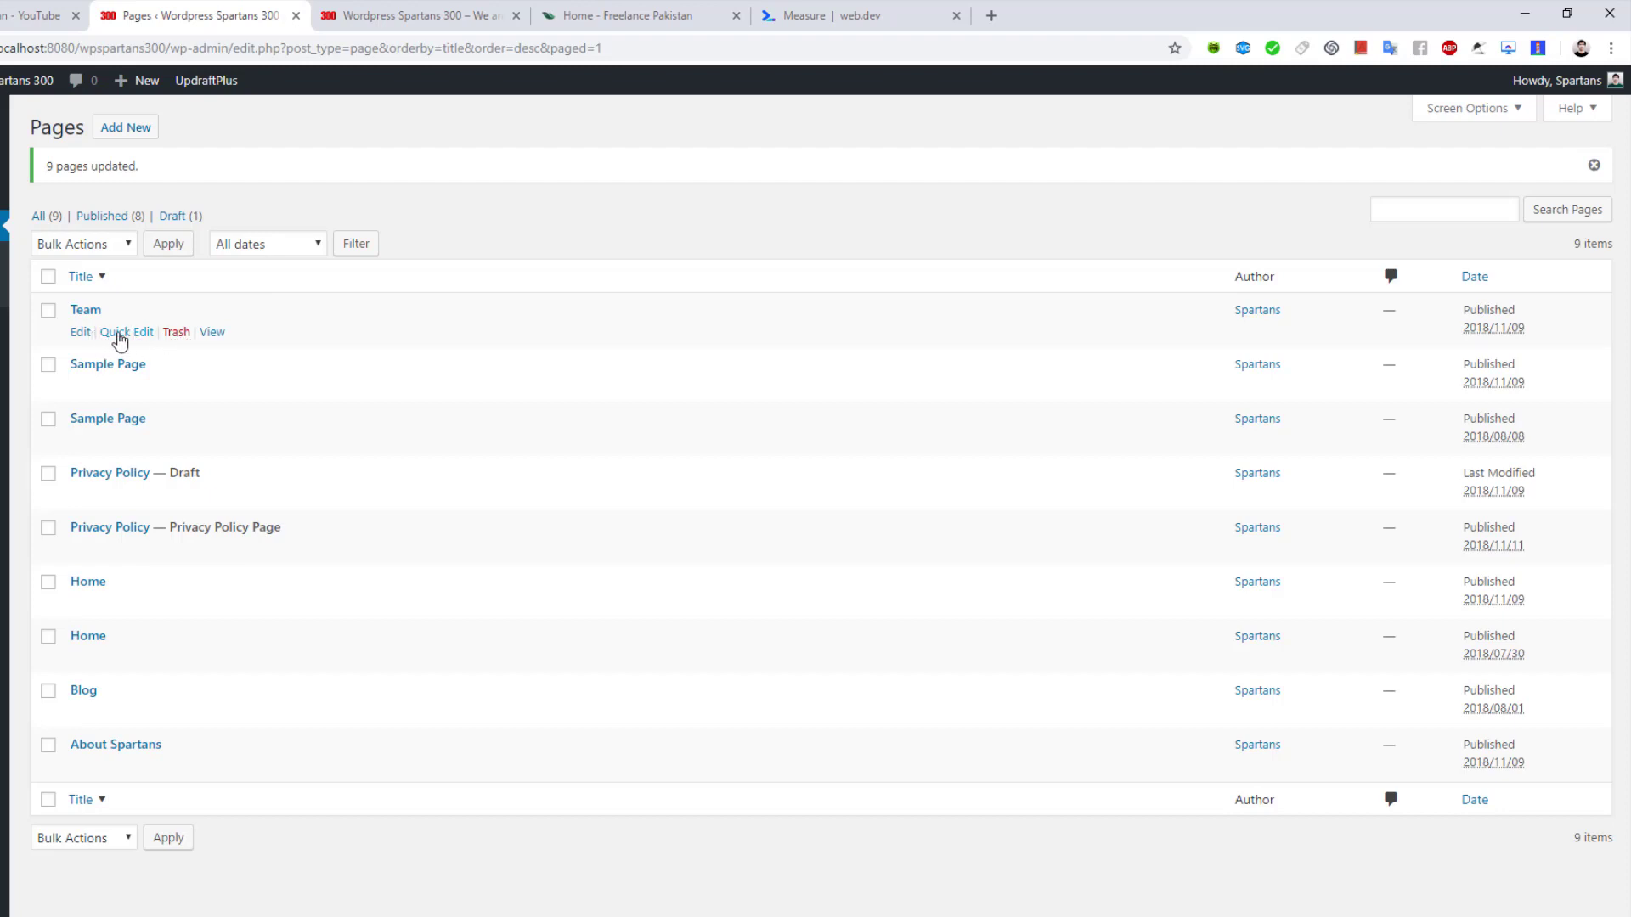
Capitalise the Team page title and change its slug to 'wordpress developers team', saving it
click(119, 334)
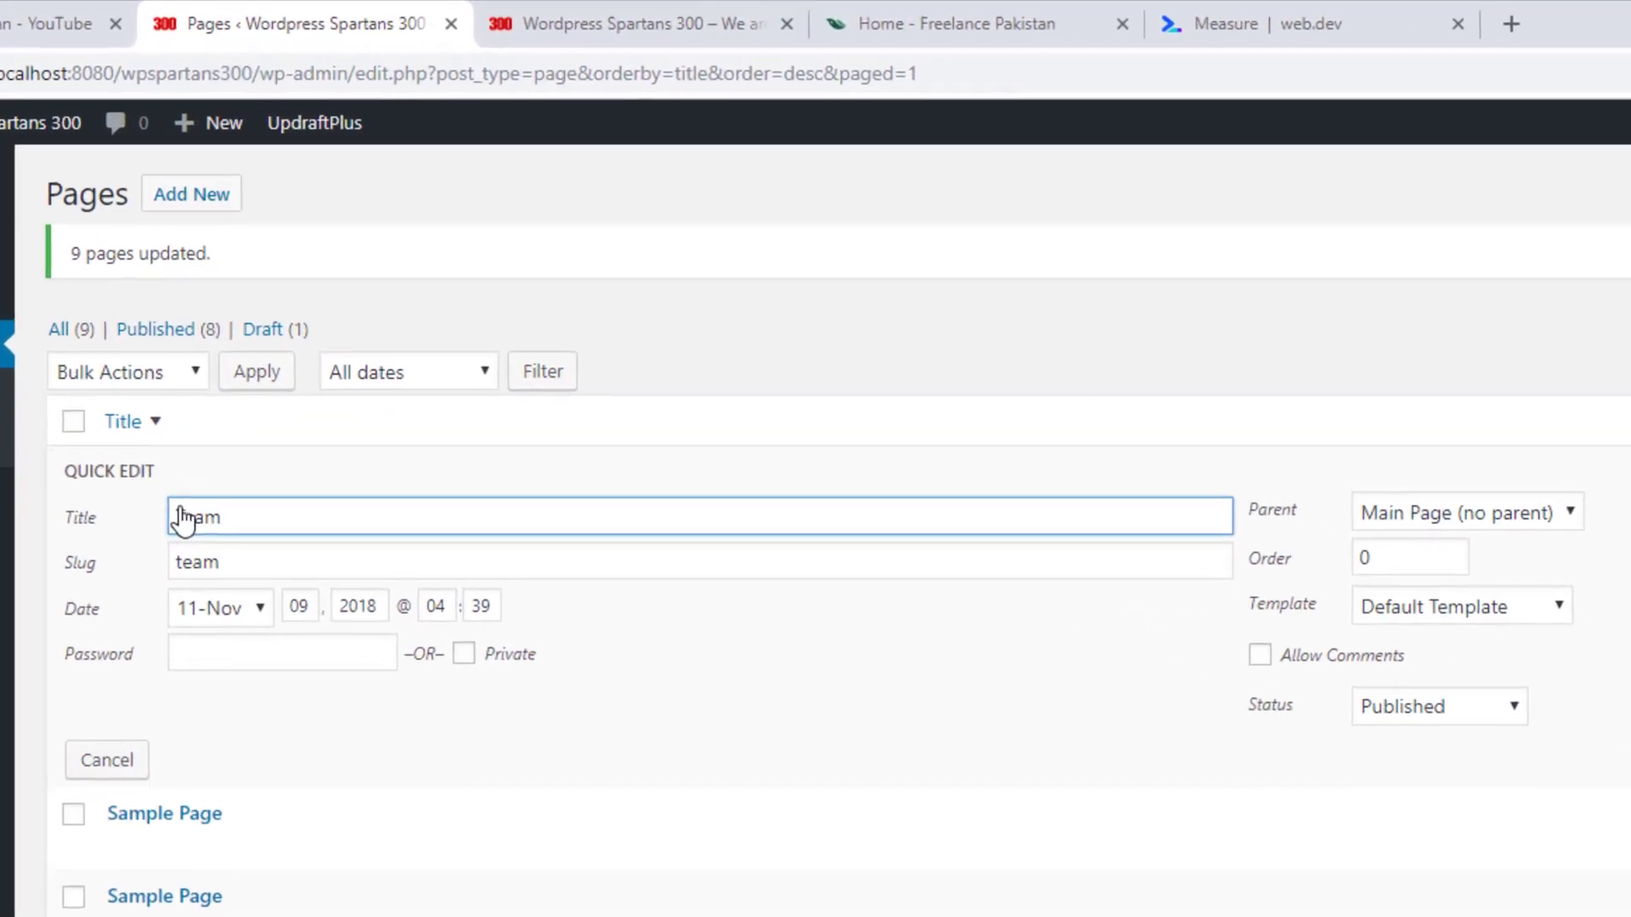
click(181, 512)
key(BackSpace)
text(T)
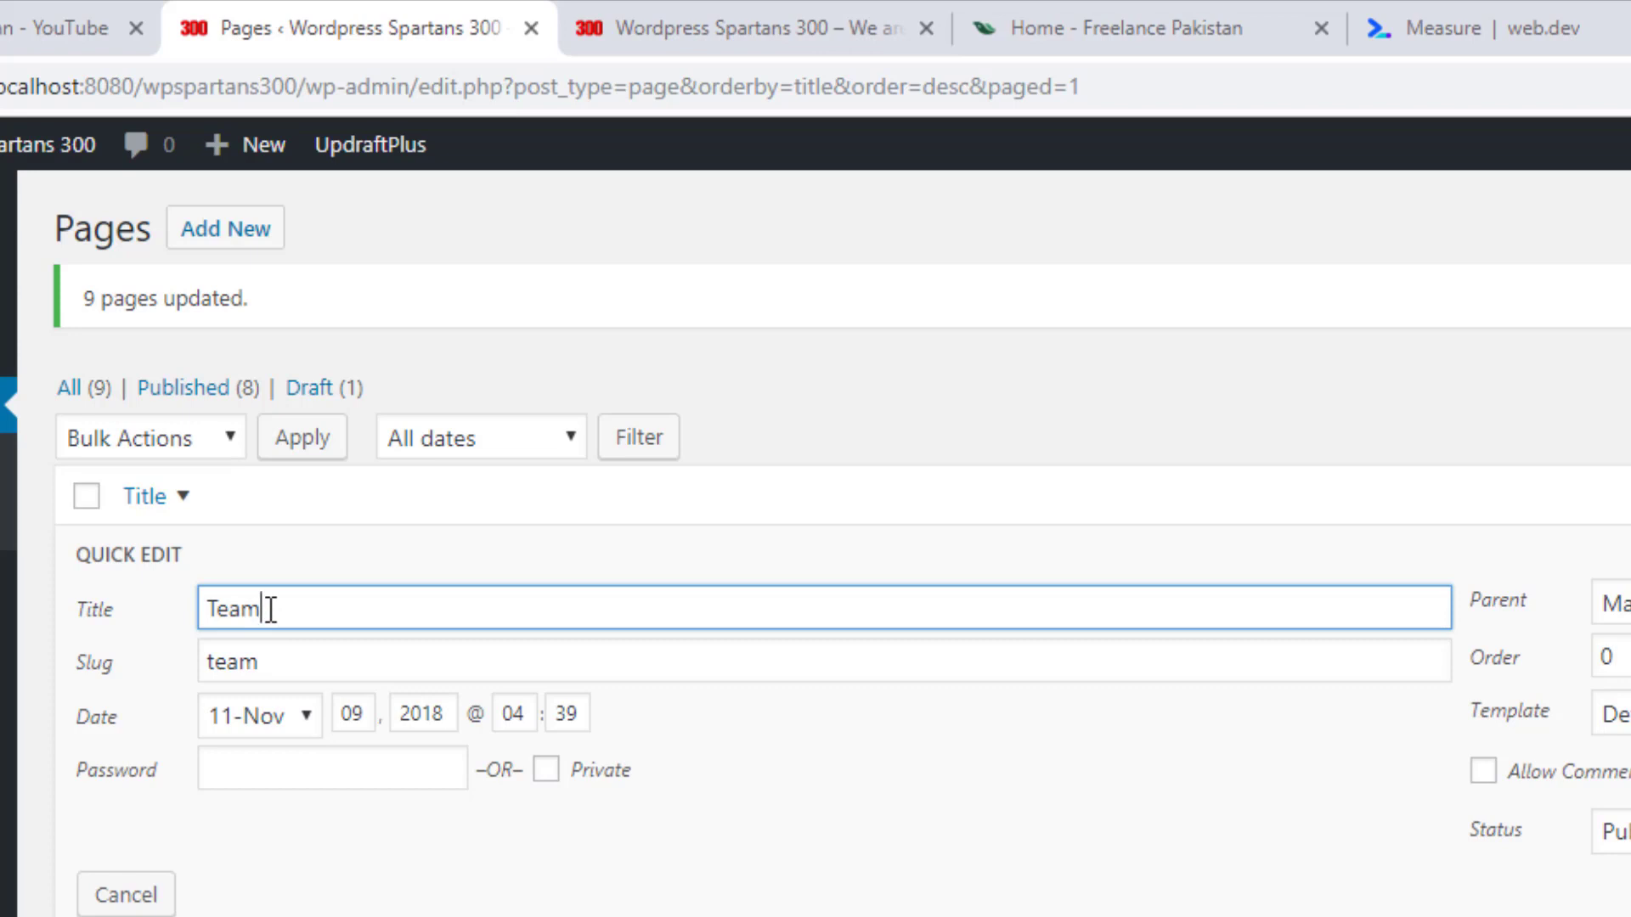
double_click(294, 664)
key(BackSpace)
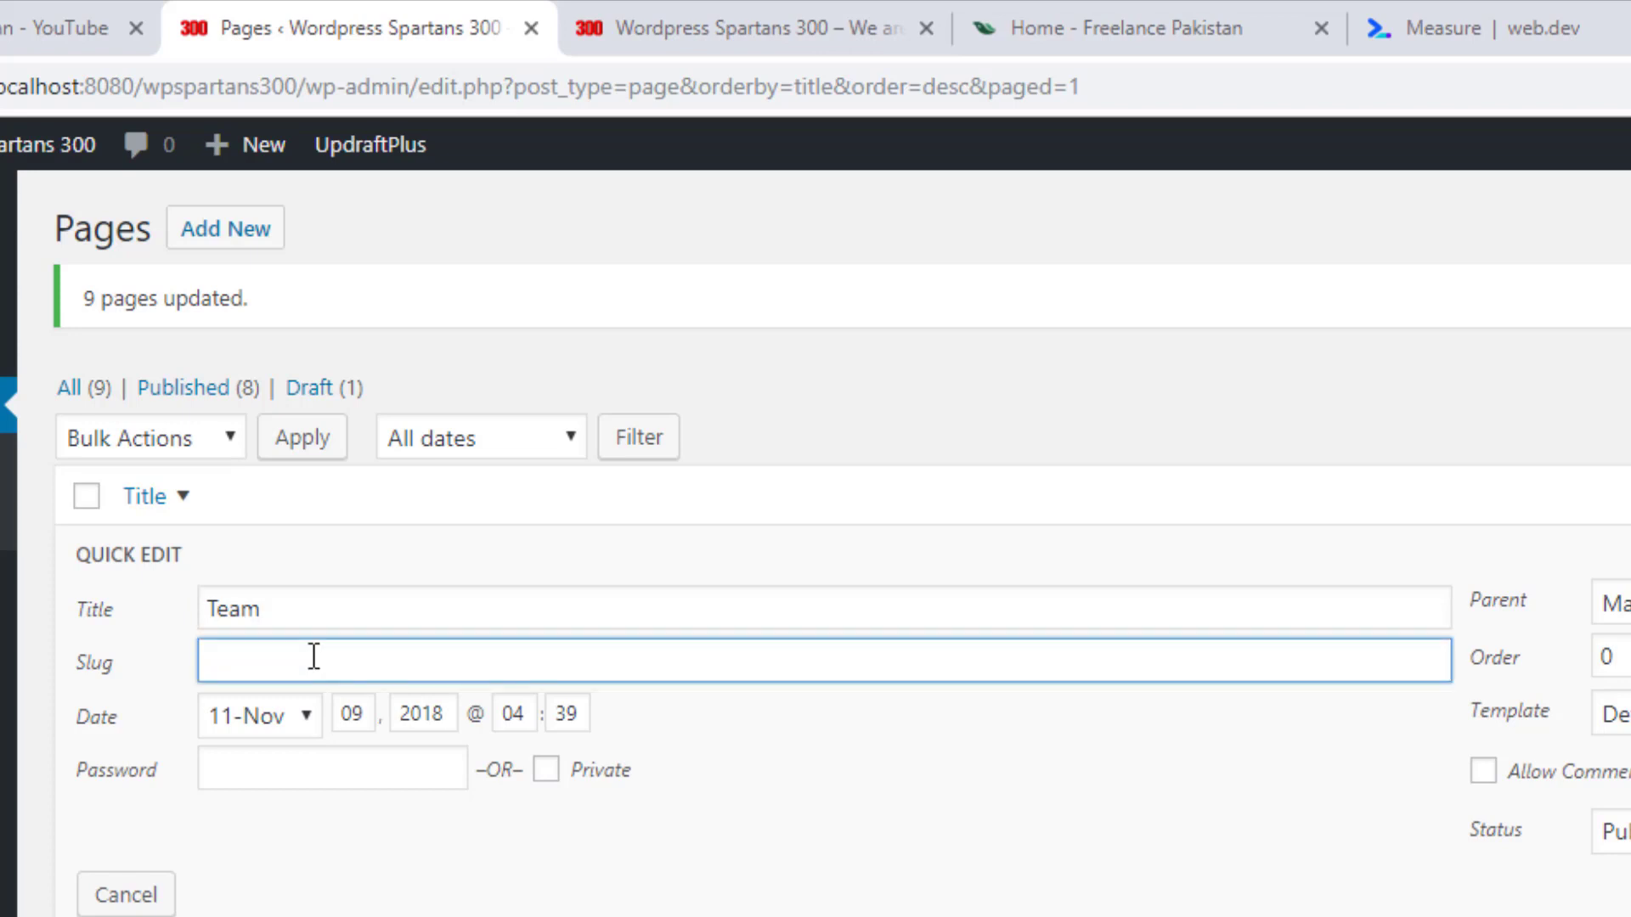
text(wordpre)
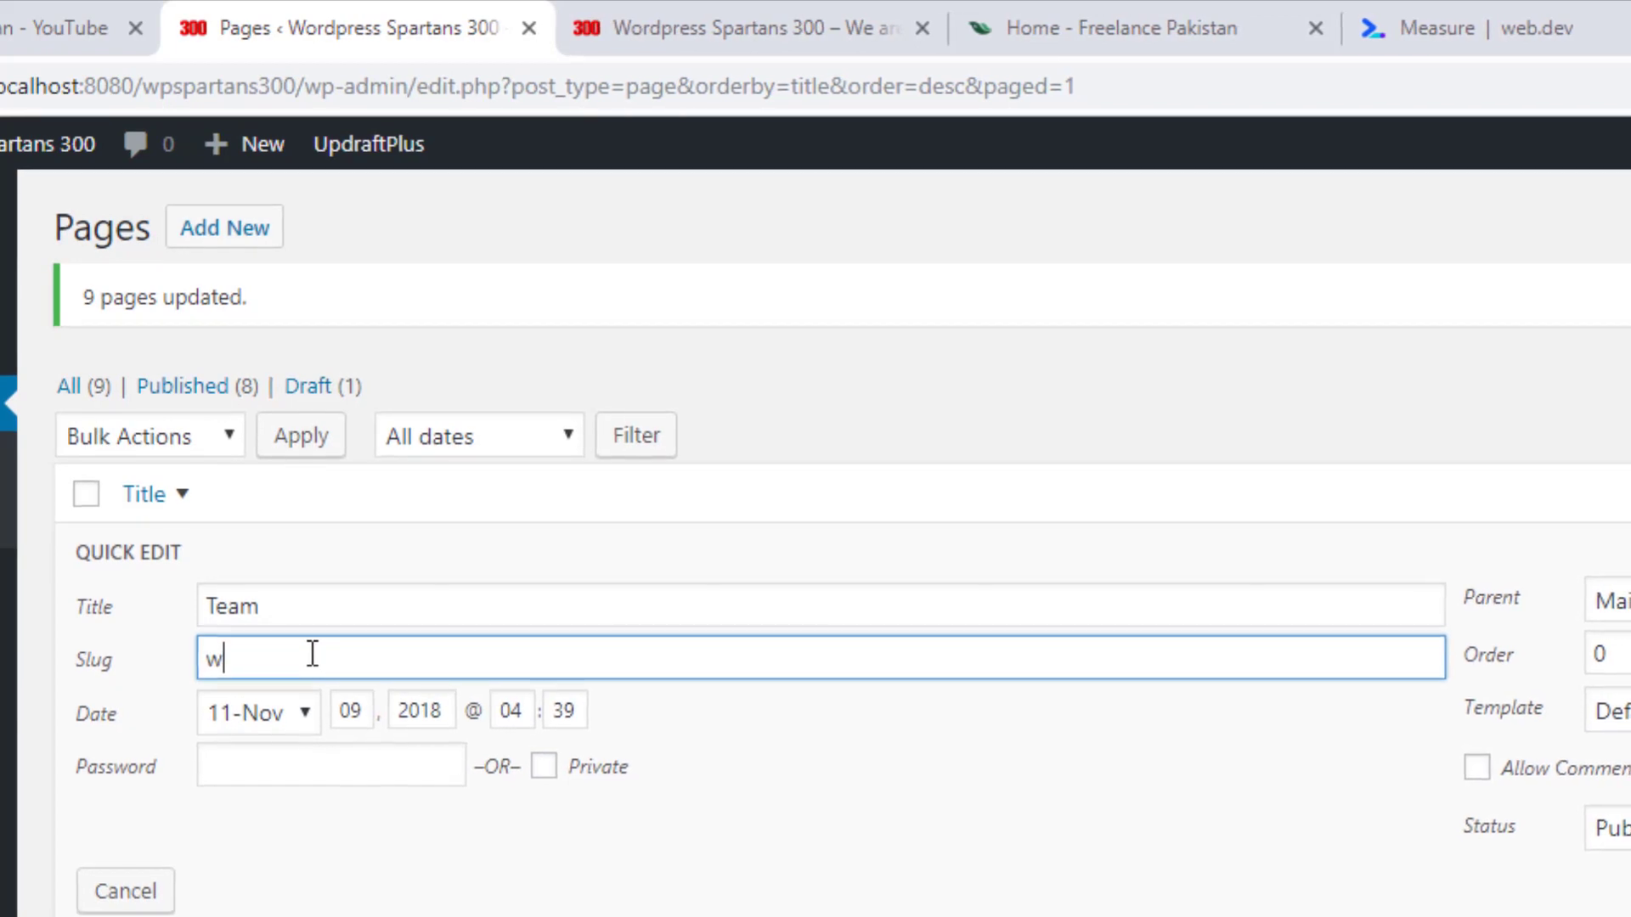
text(ss-develope)
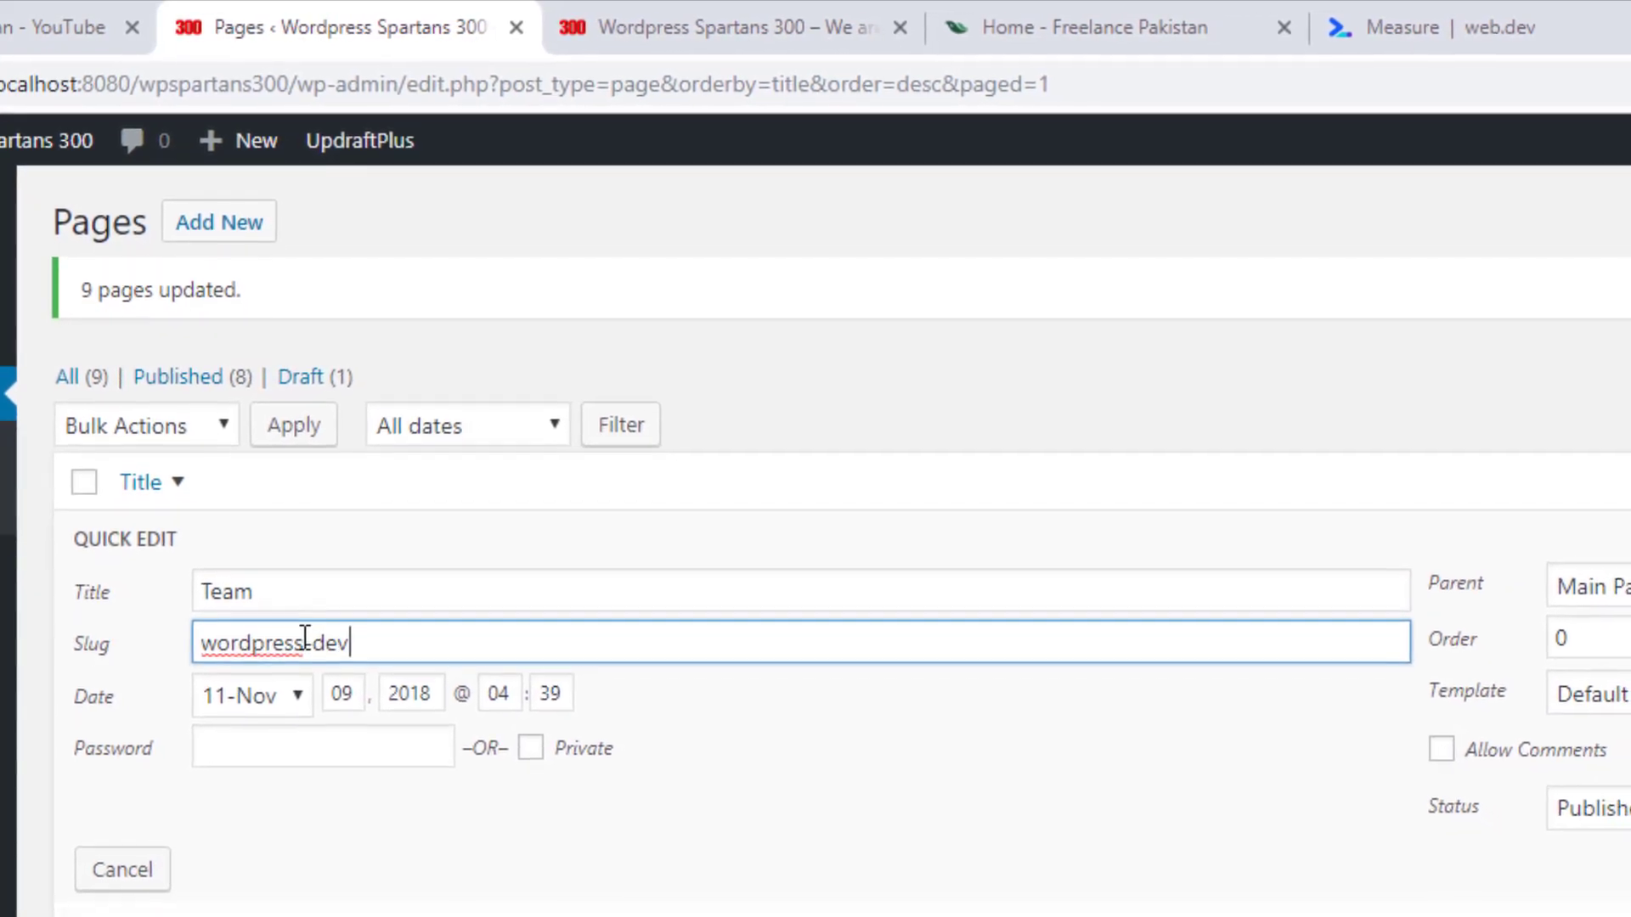
text(rs-team)
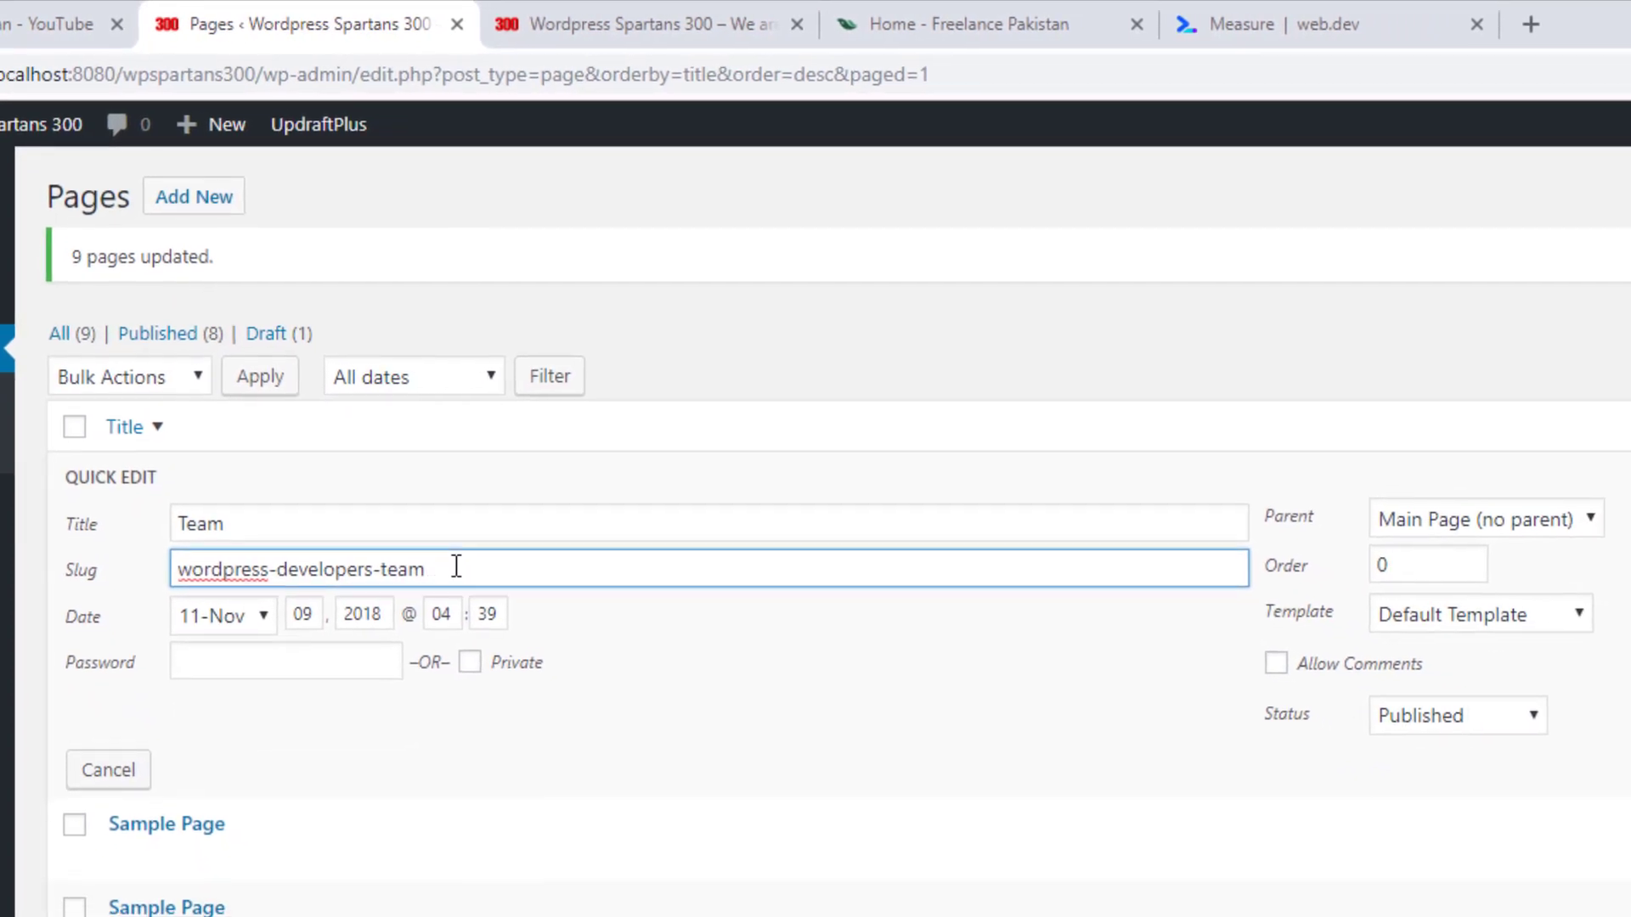
drag(450, 594, 132, 630)
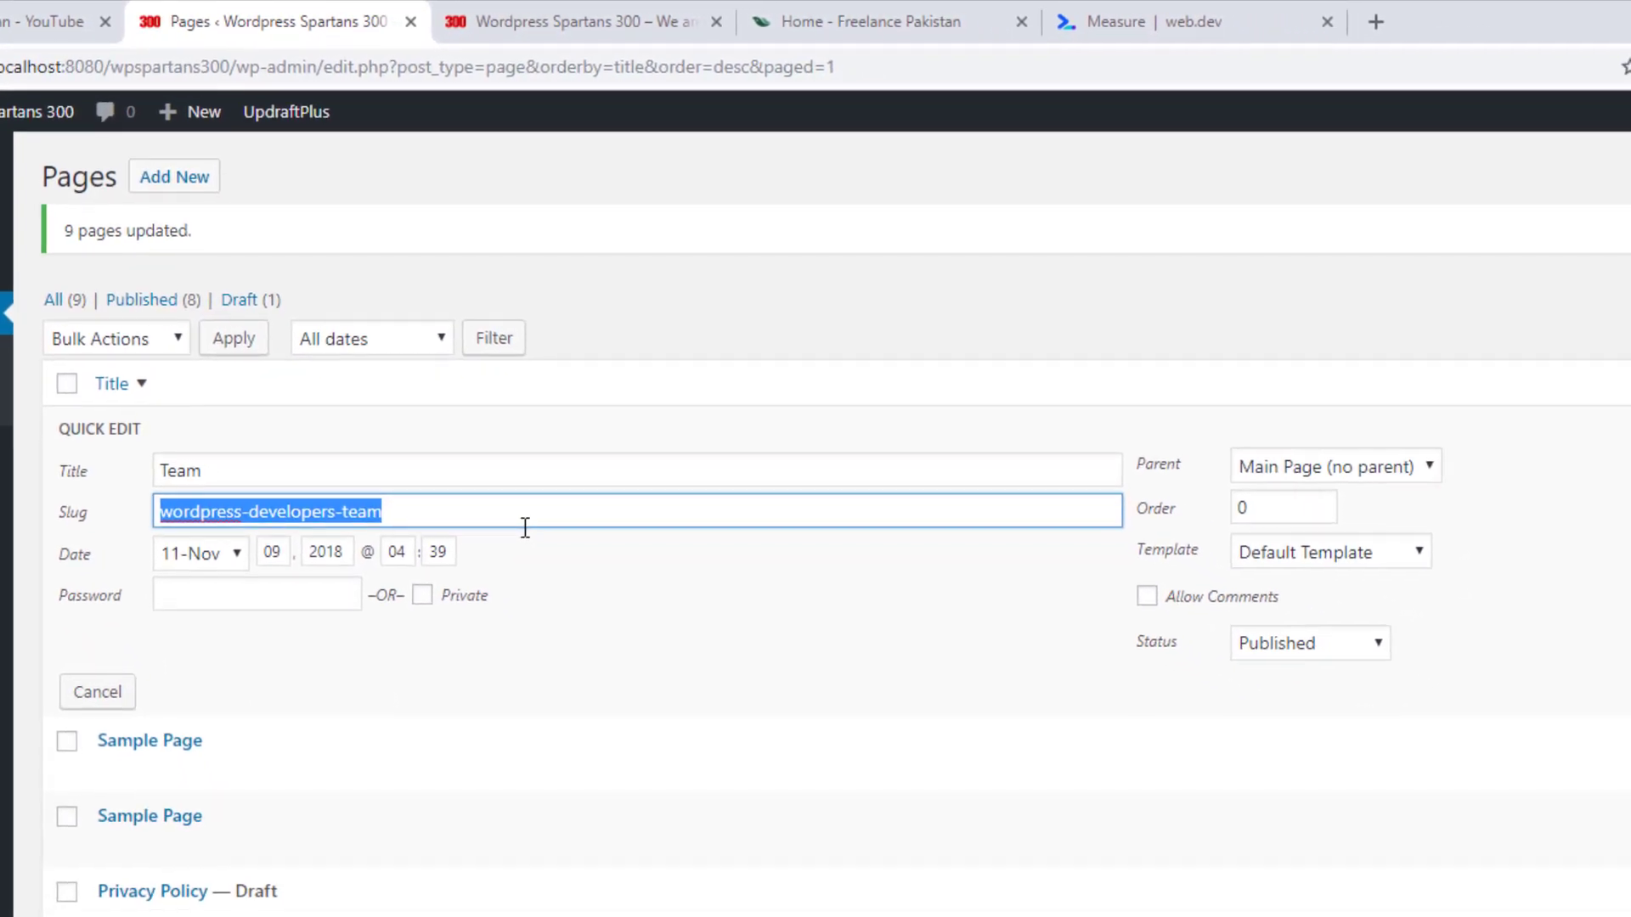
text(wordpress develo)
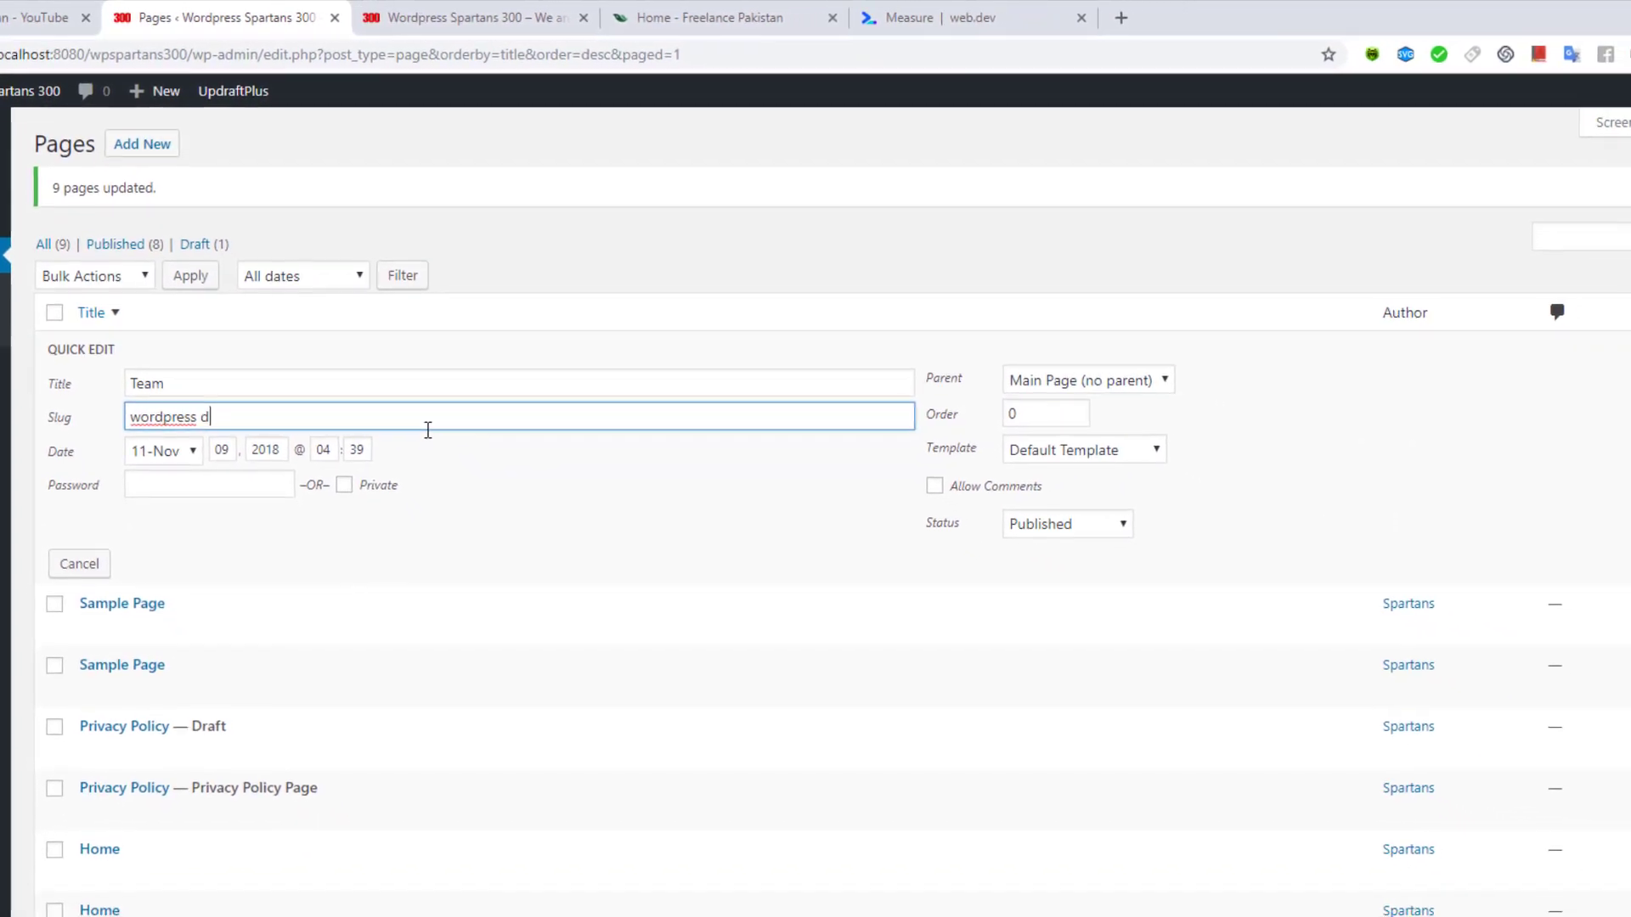
text(pers team)
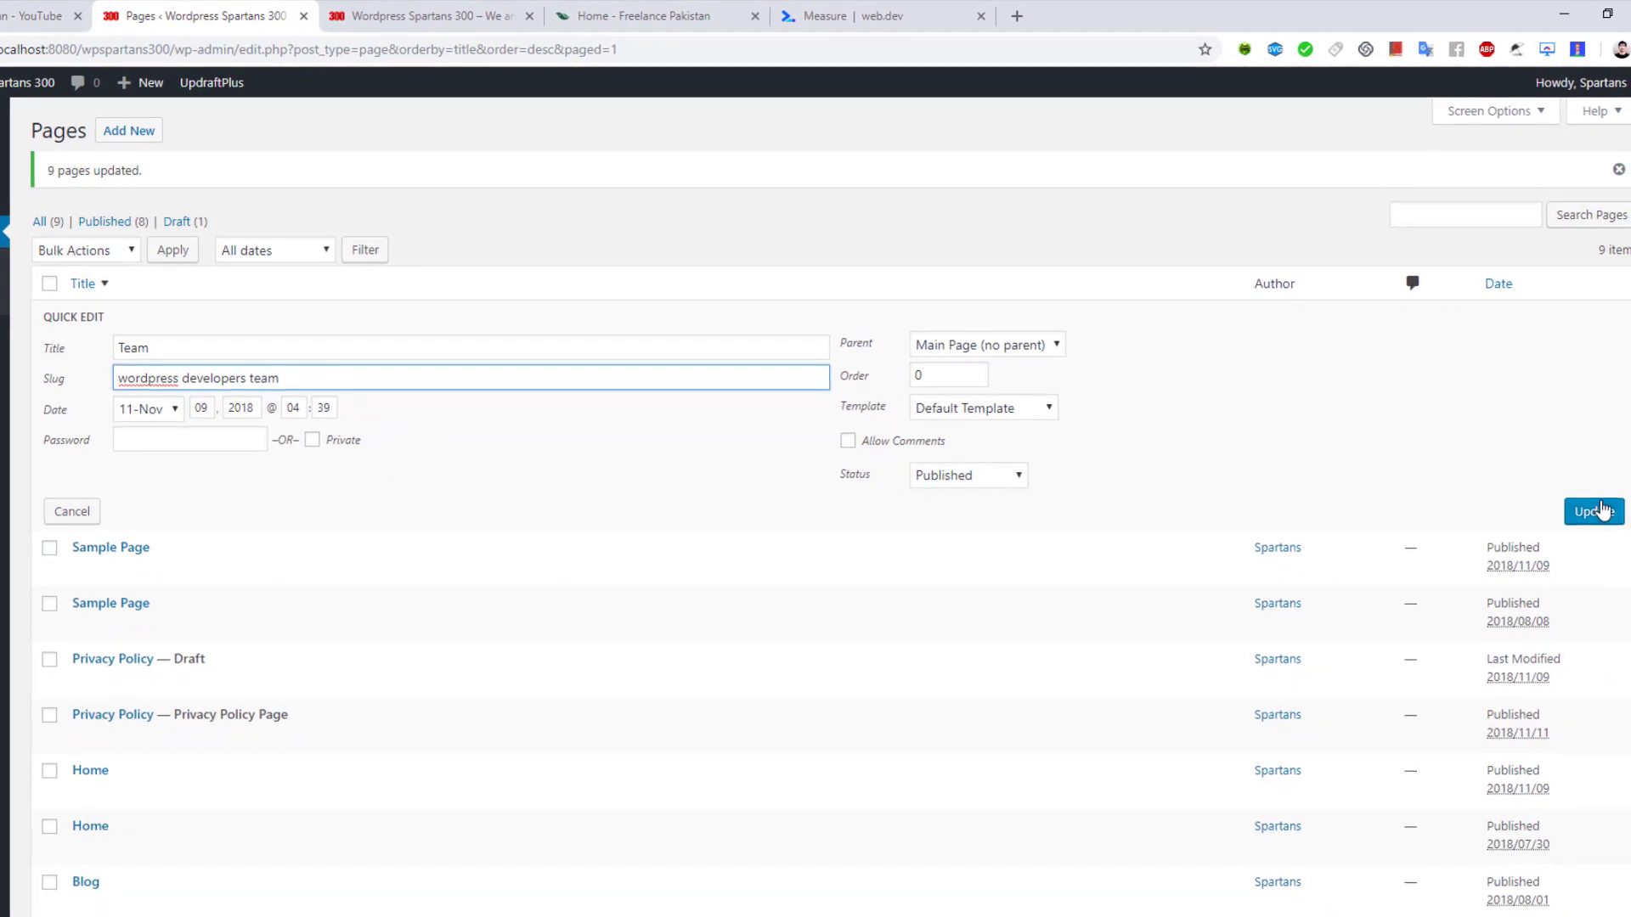
click(1618, 521)
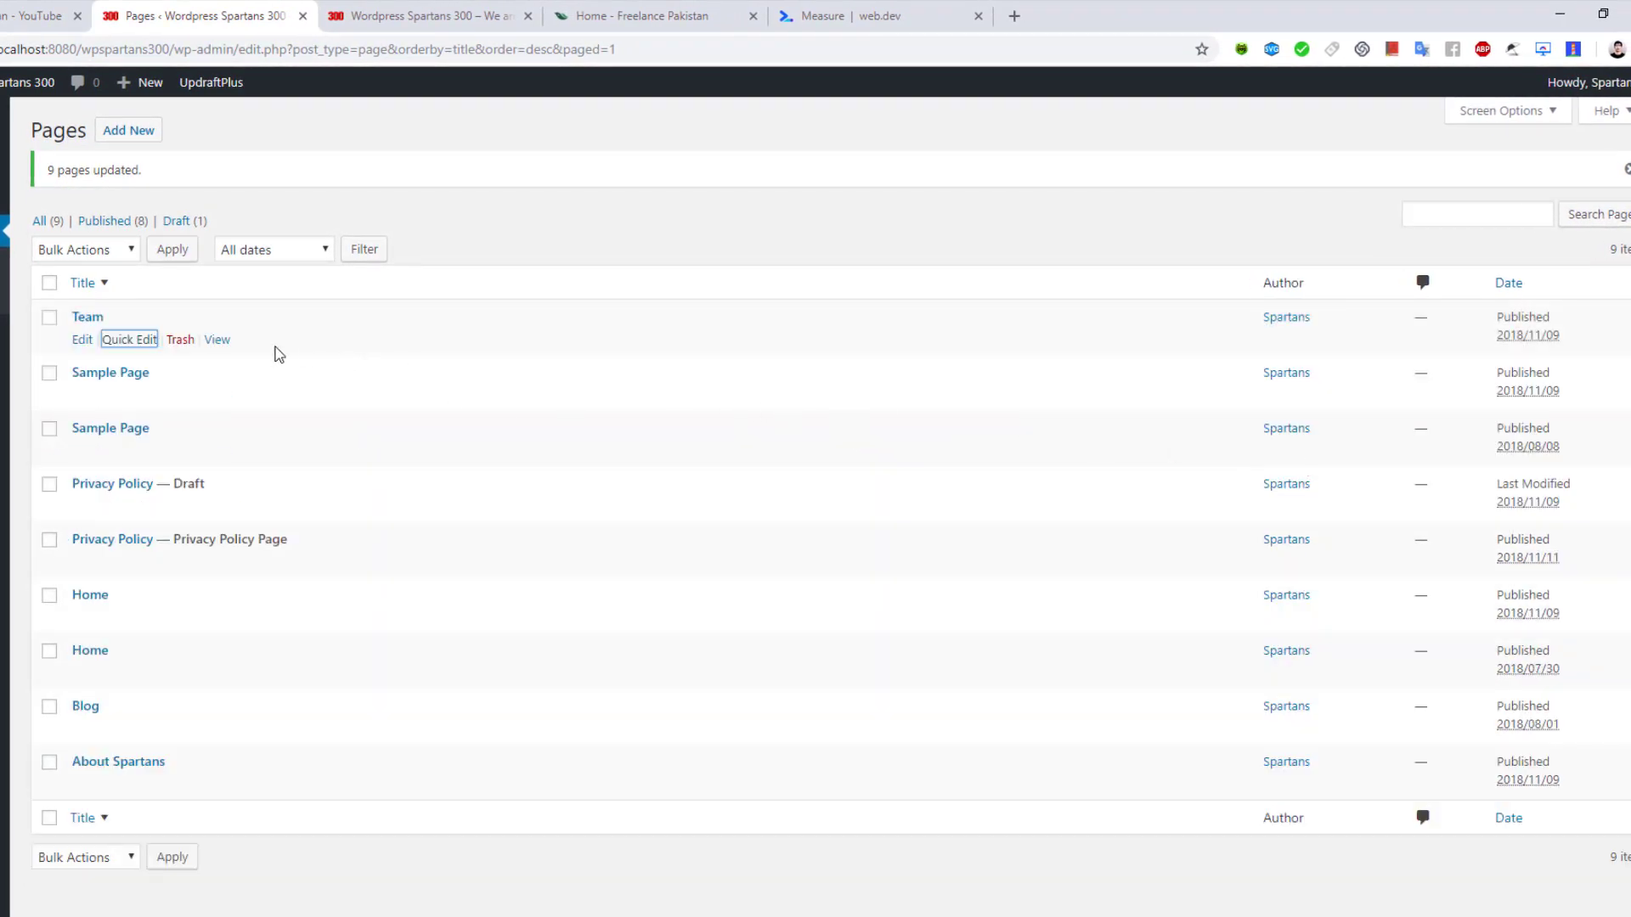
Try changing the Team page's publish month to October, then cancel the edit
click(129, 340)
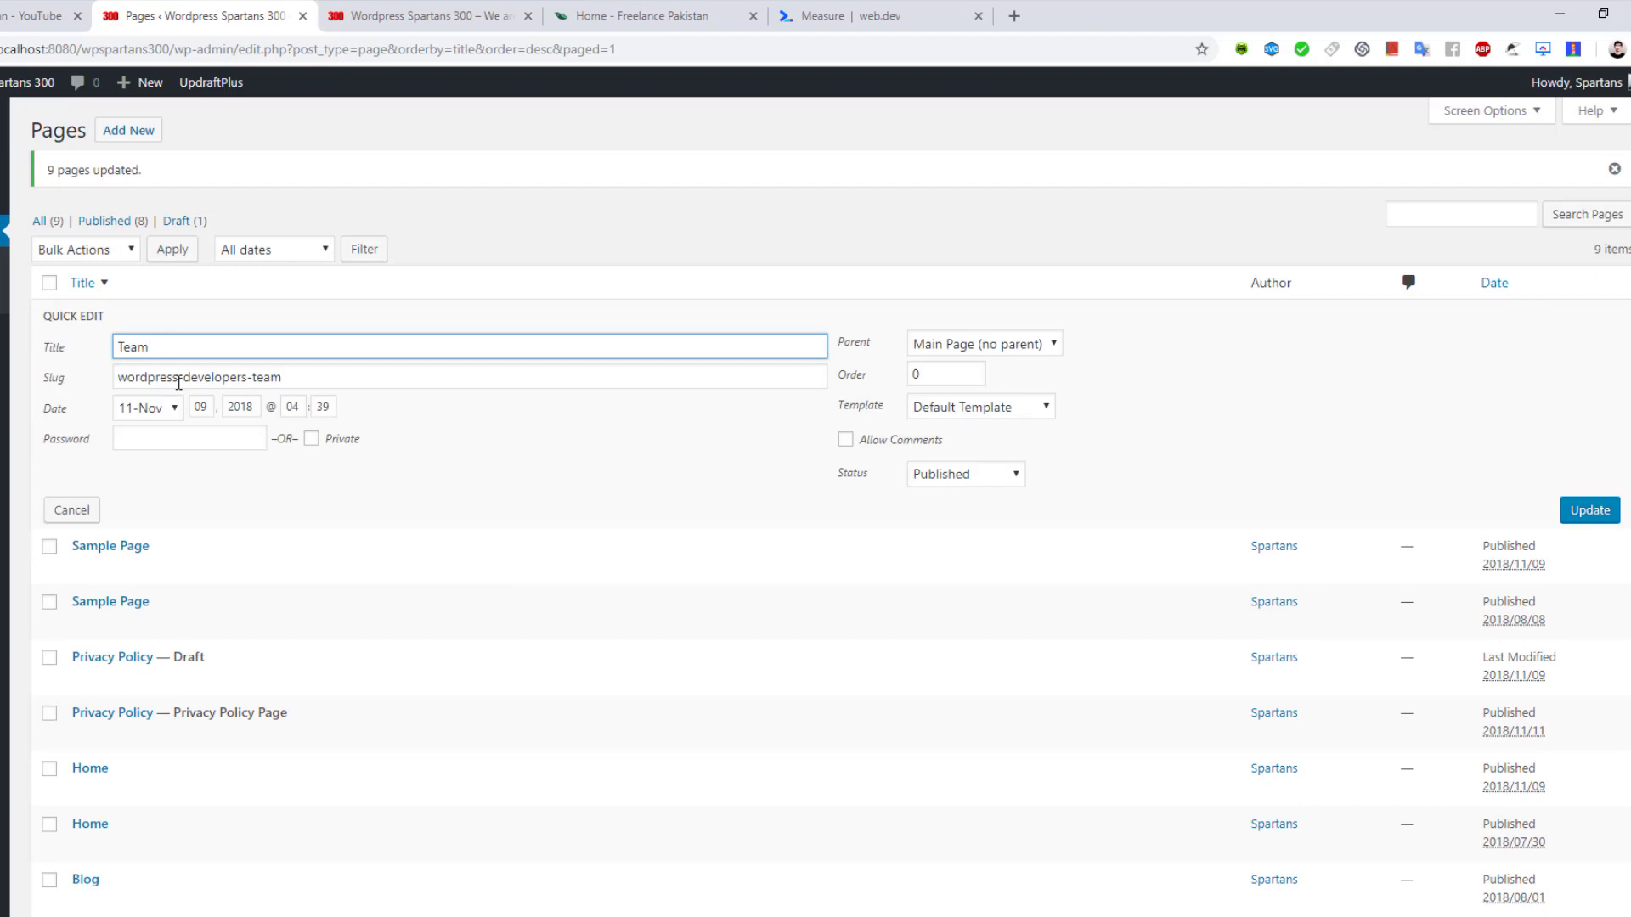
click(143, 411)
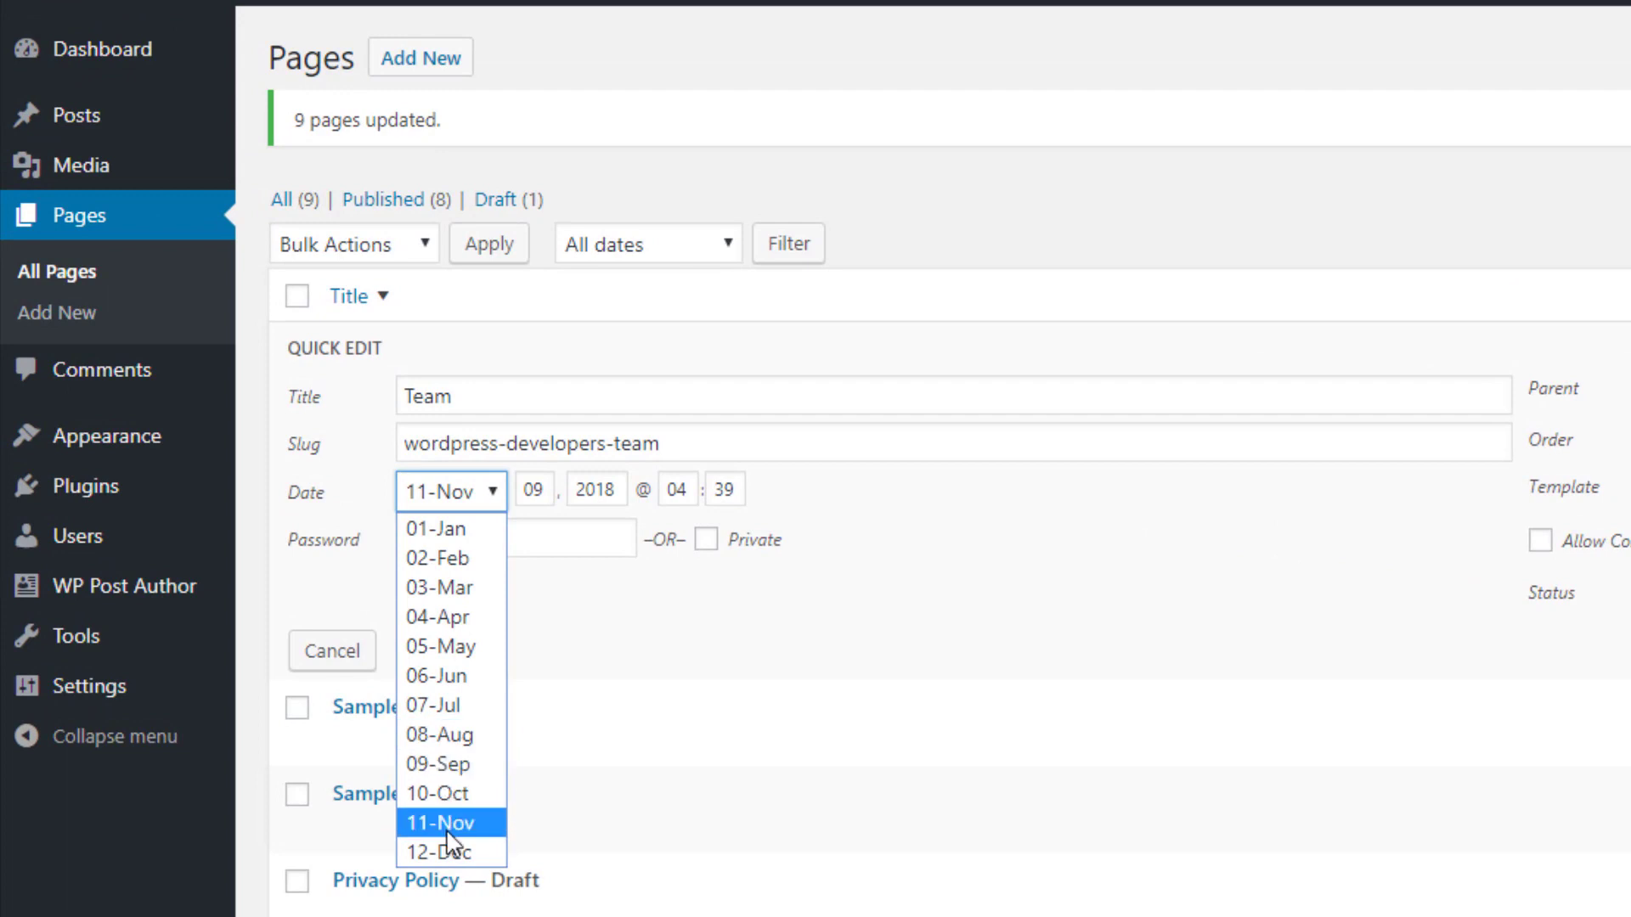
click(446, 802)
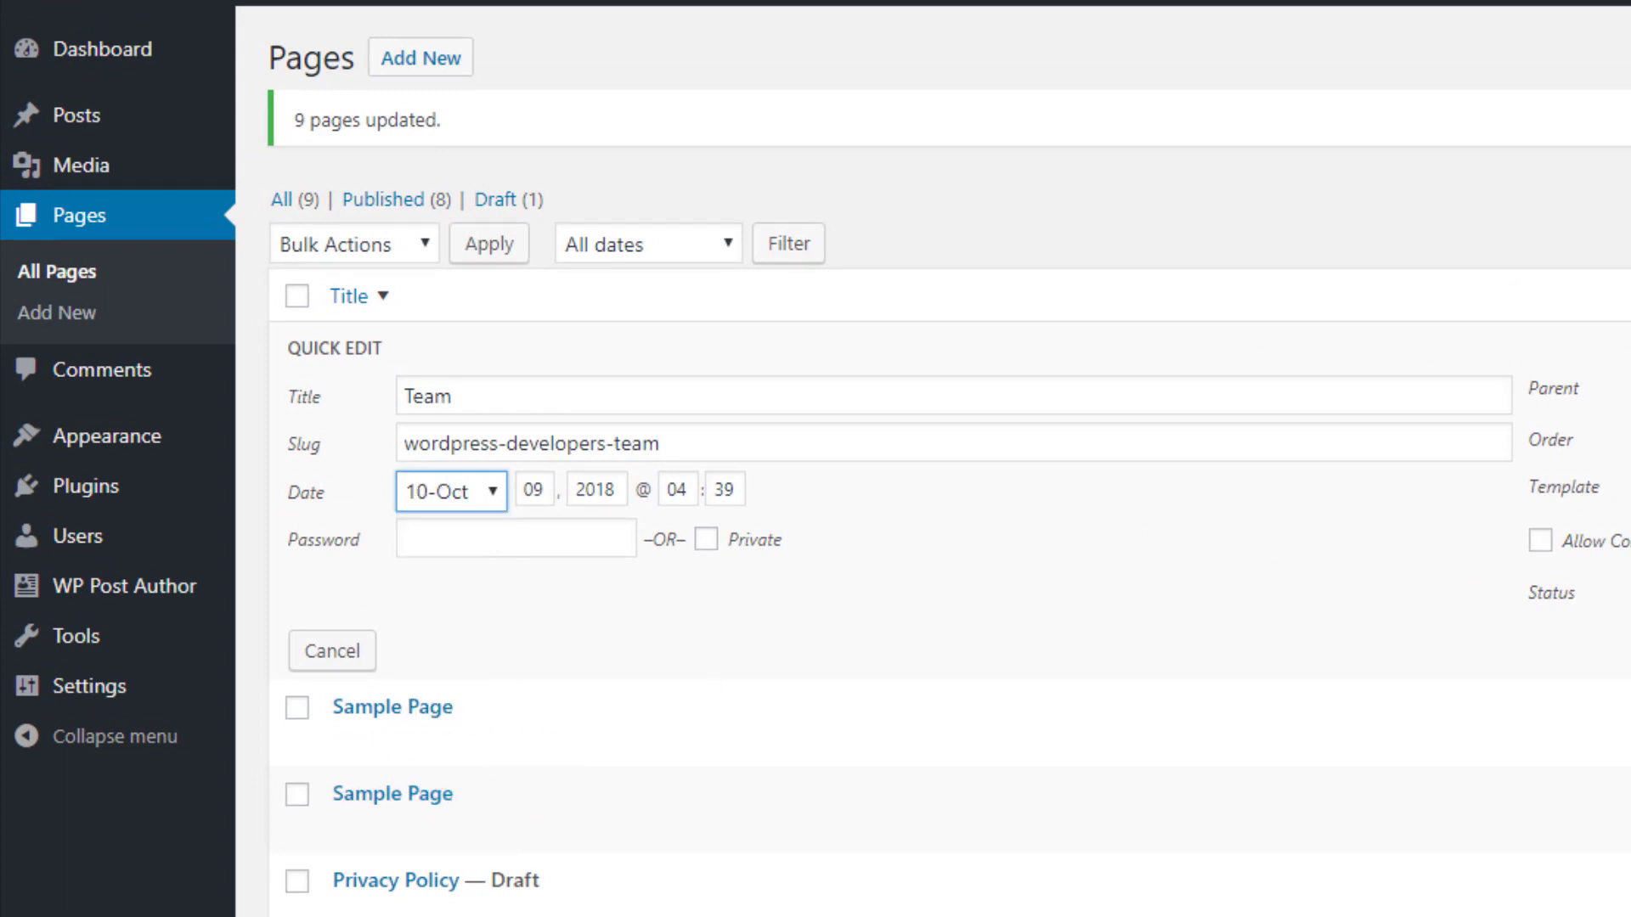
key(Escape)
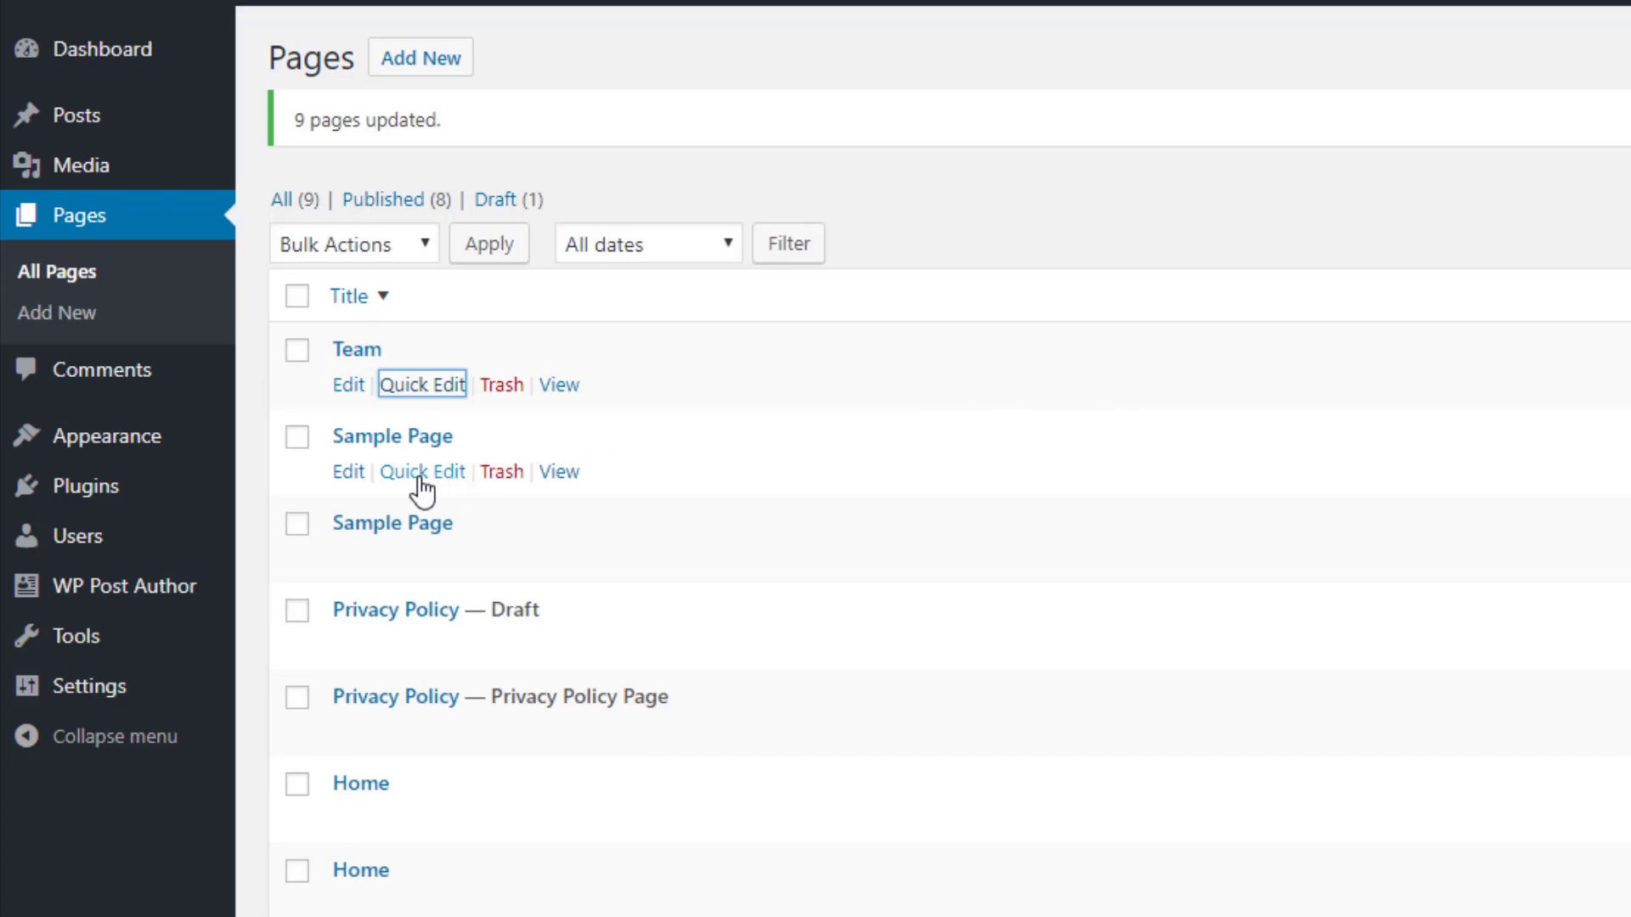
Review the Team page's November date, slug, parent and order, then sort pages by title ascending
click(416, 386)
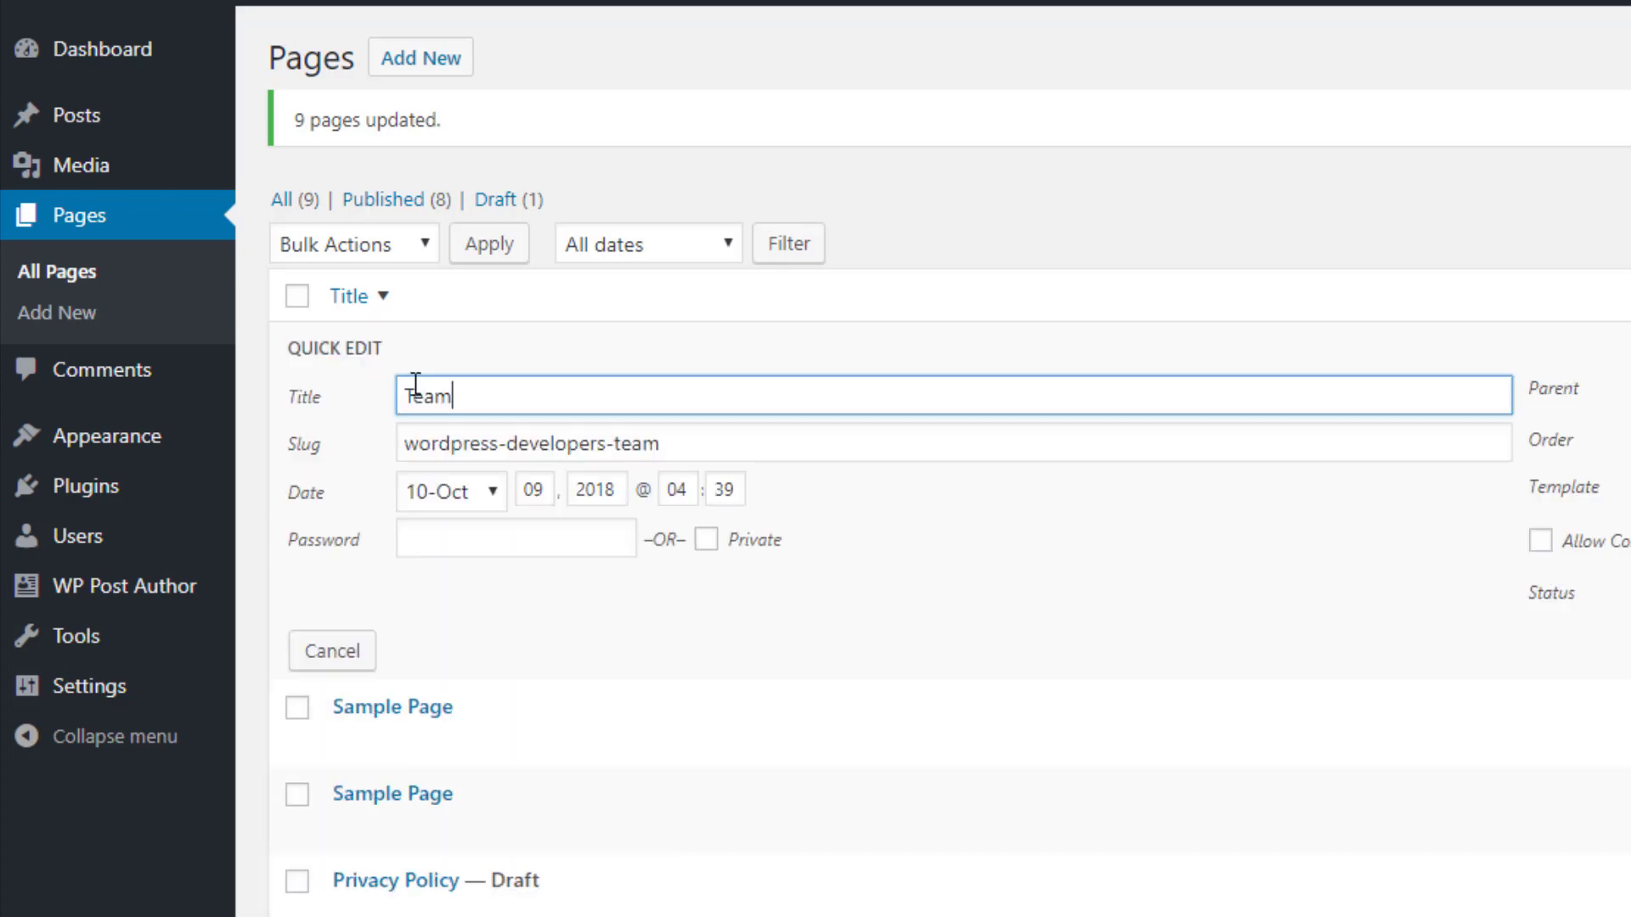
click(459, 501)
click(450, 823)
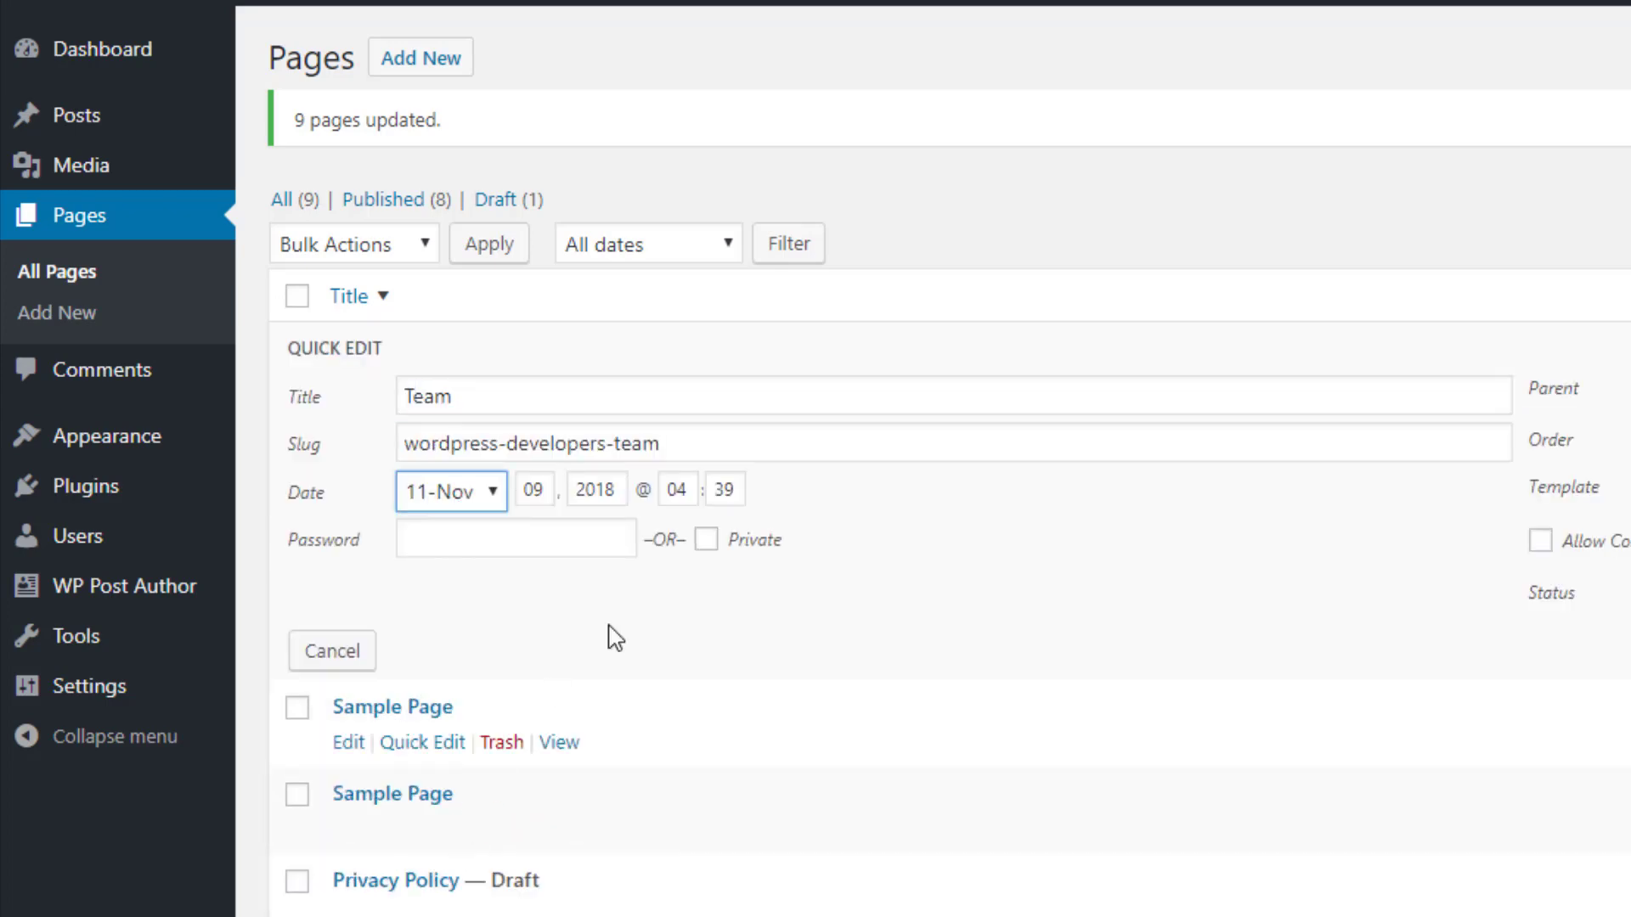
click(548, 493)
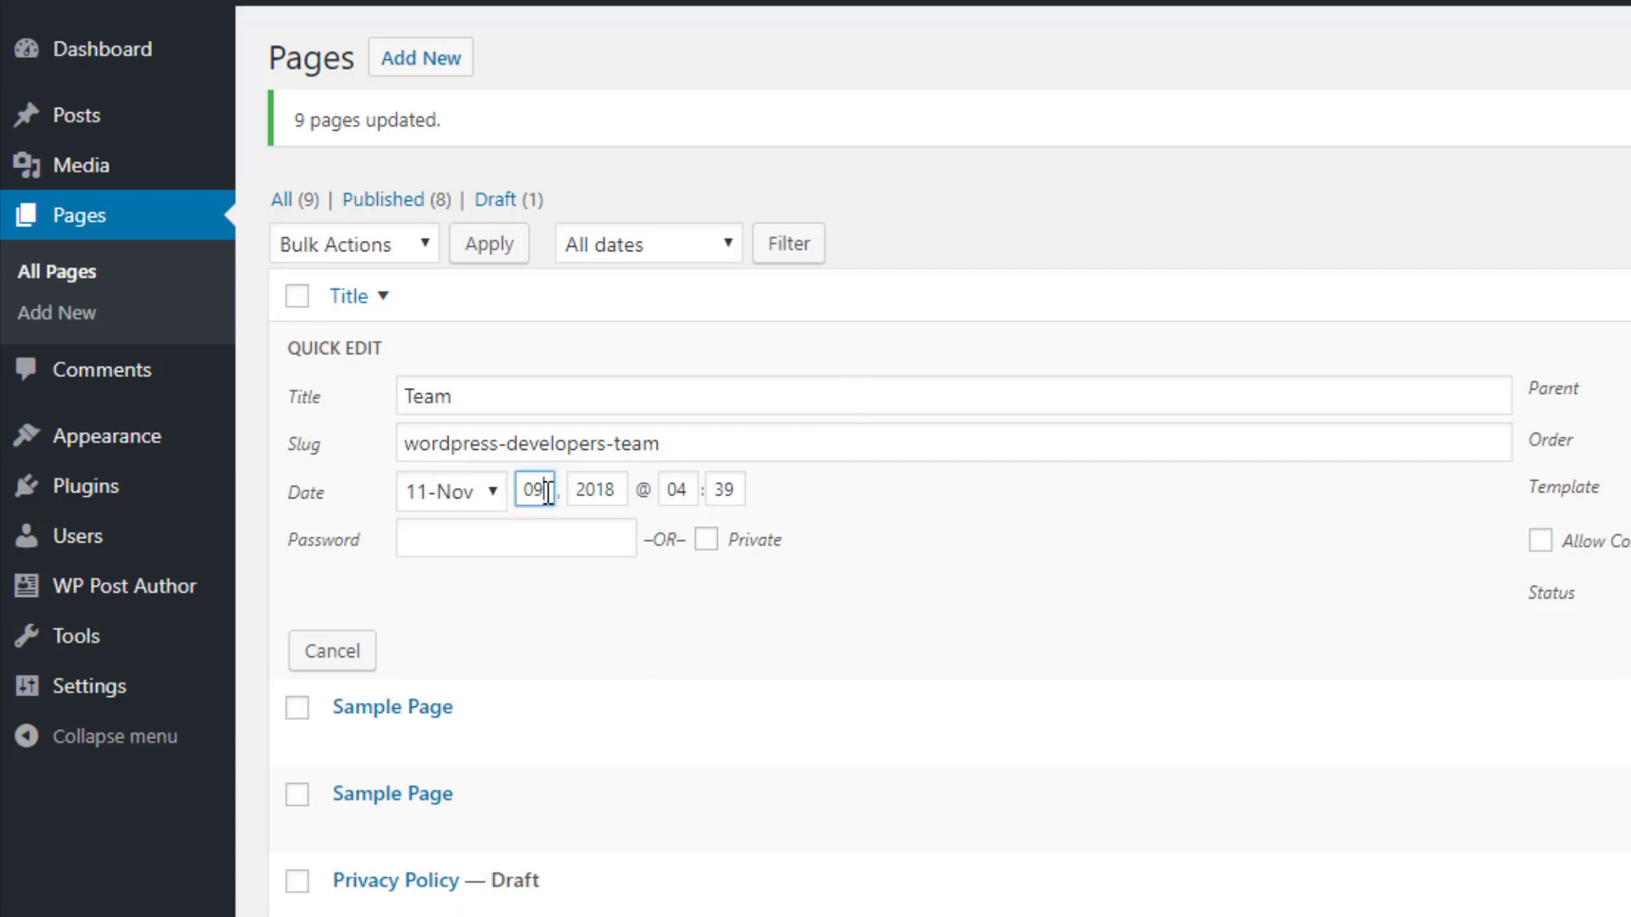
click(595, 492)
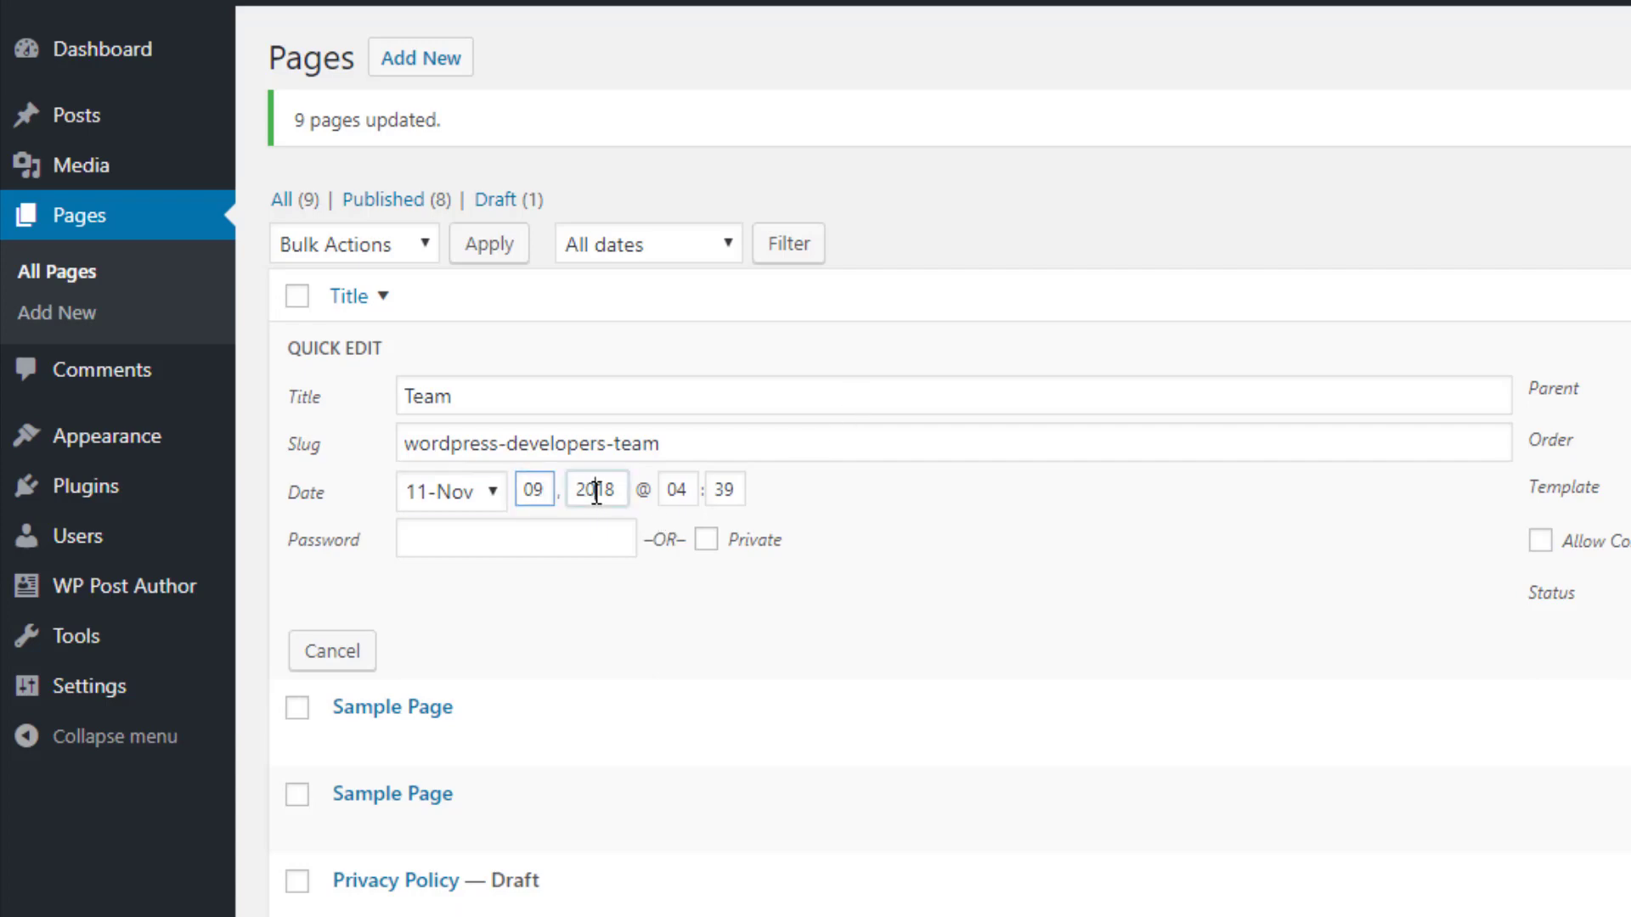
click(688, 485)
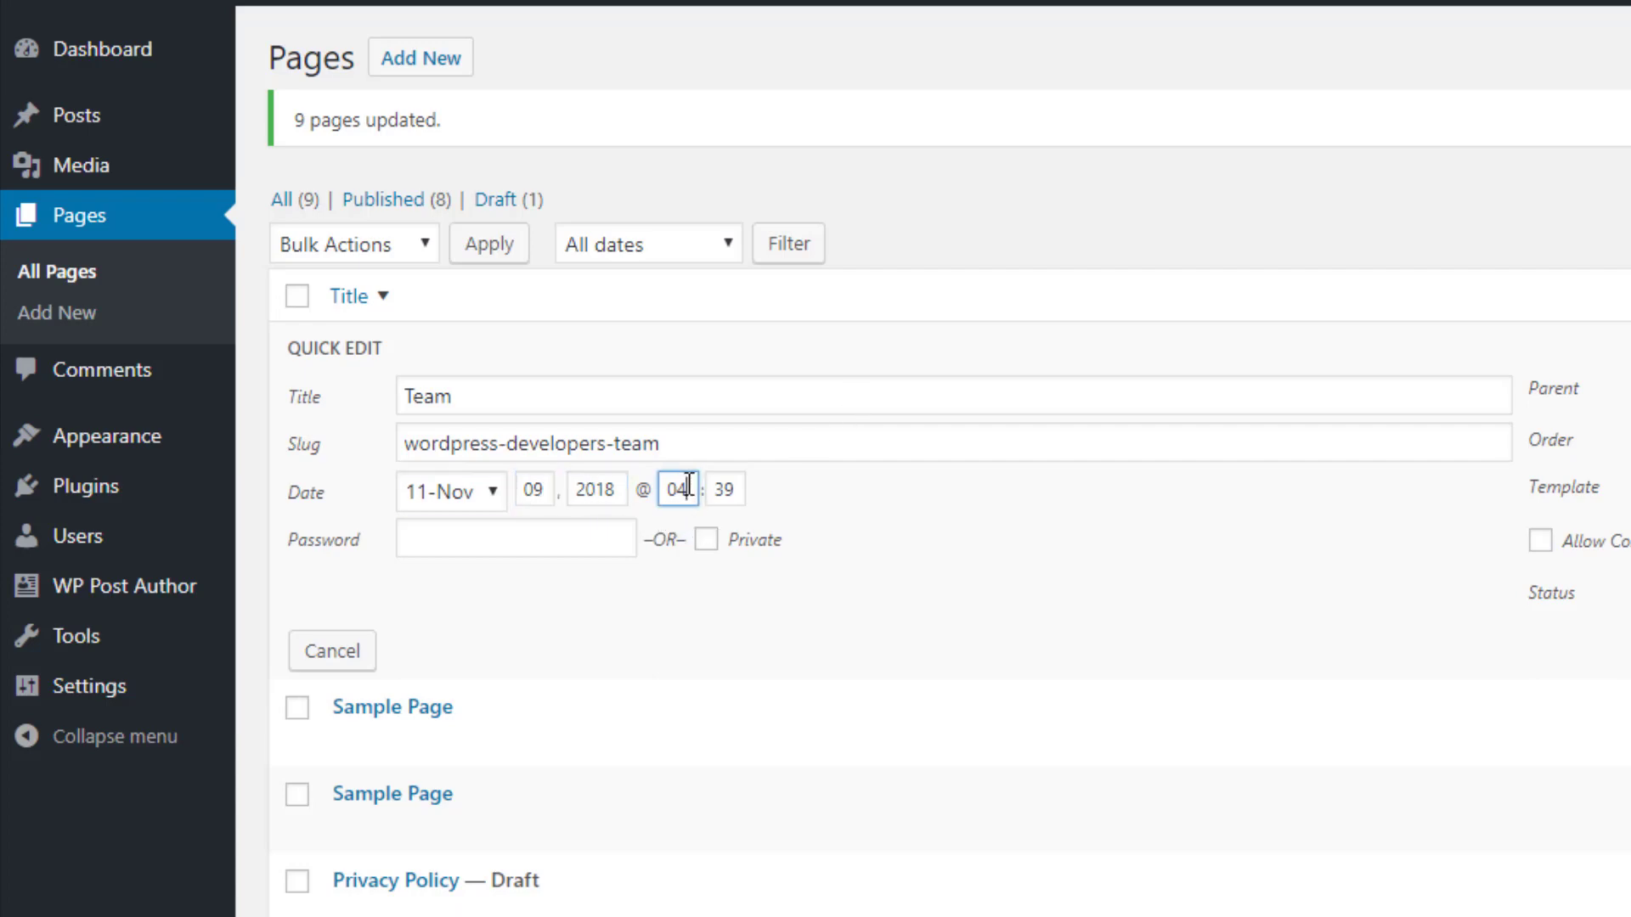
click(923, 454)
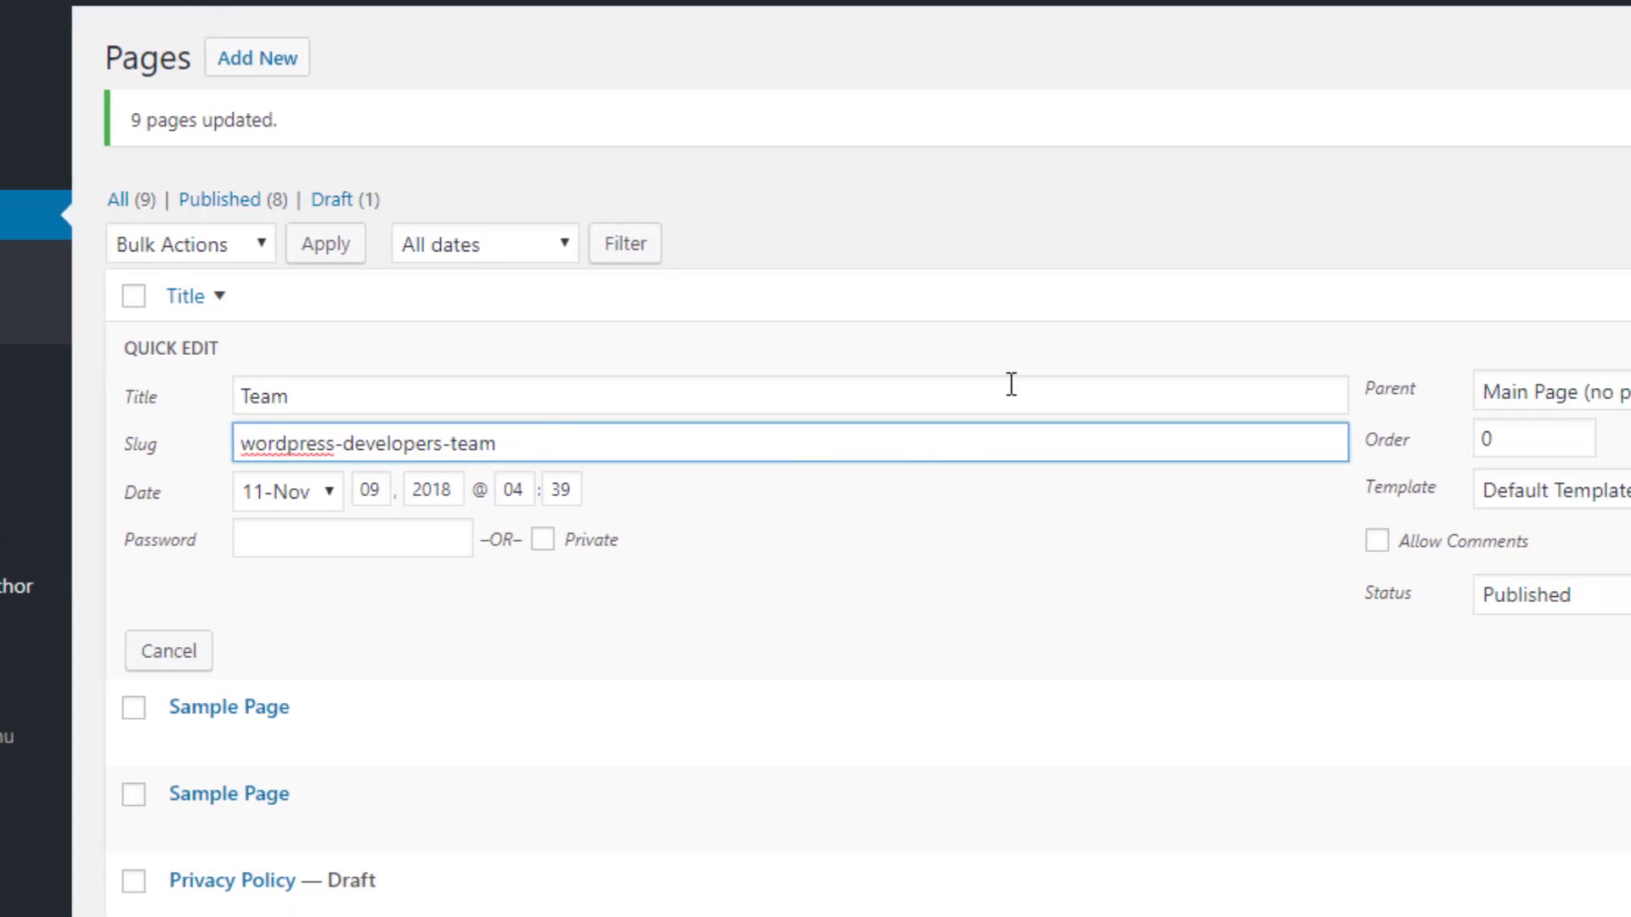
click(1435, 392)
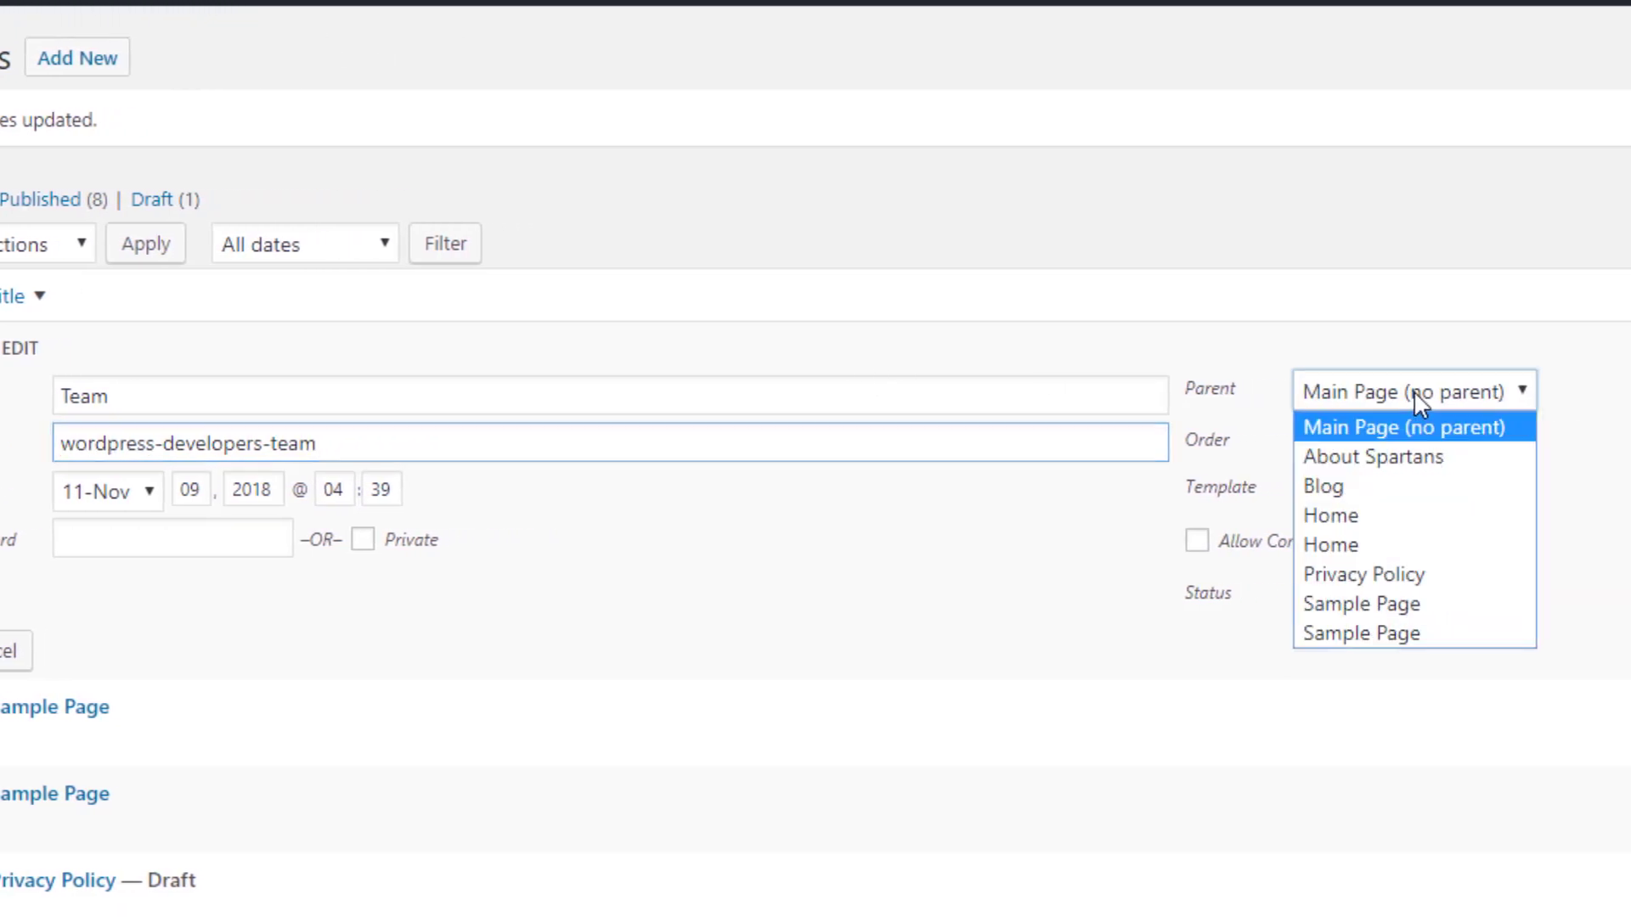
click(1410, 393)
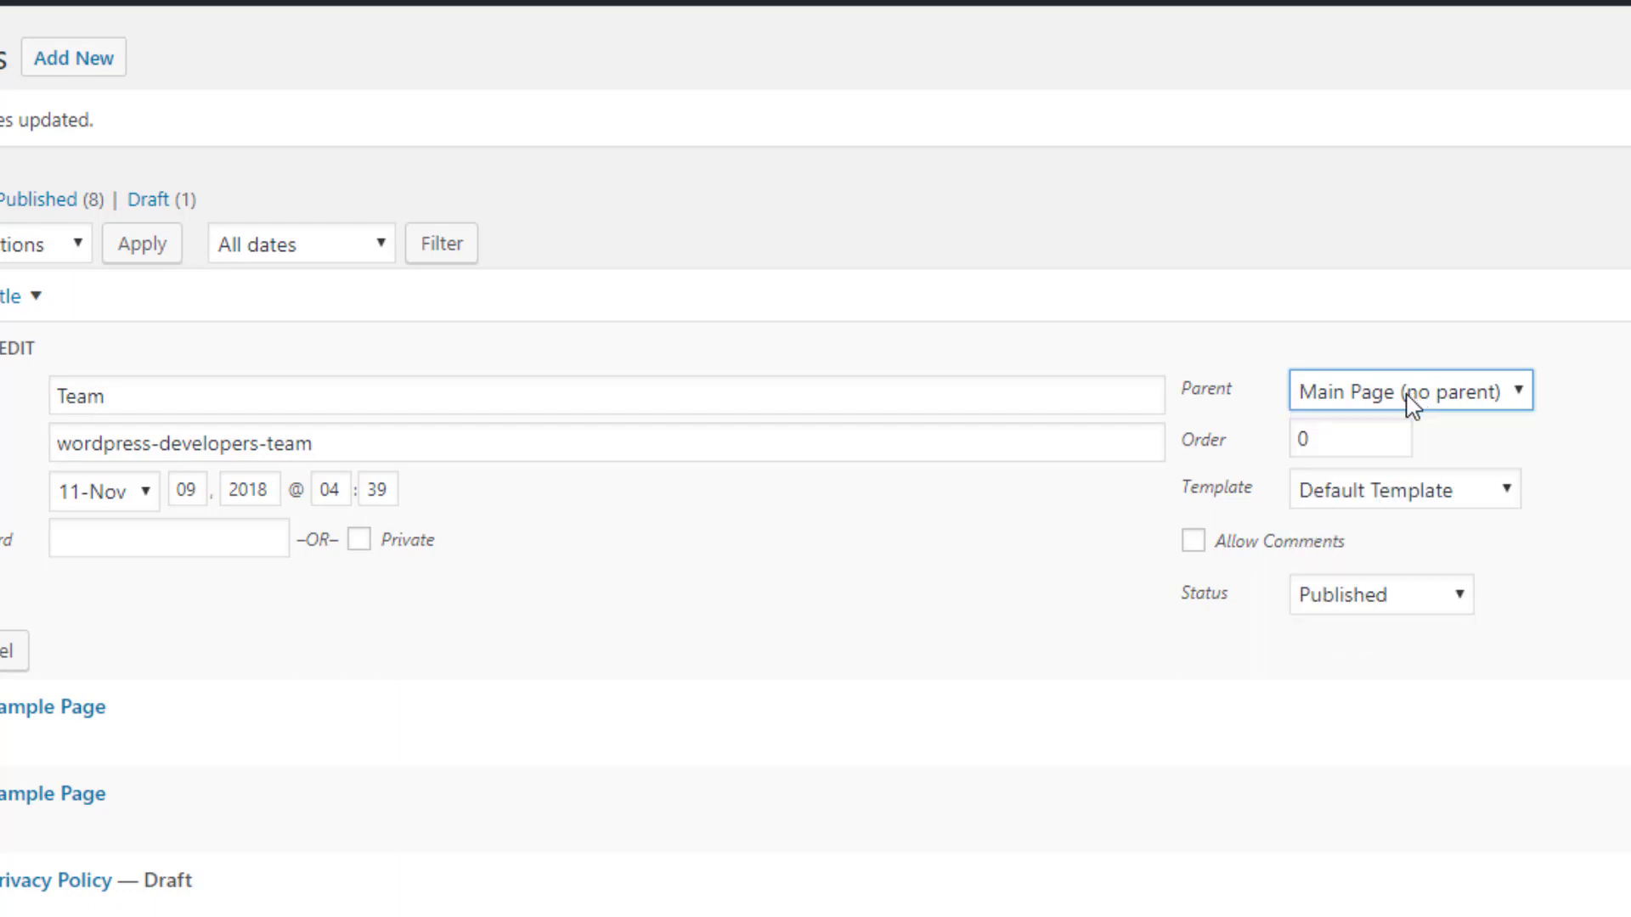
click(1353, 438)
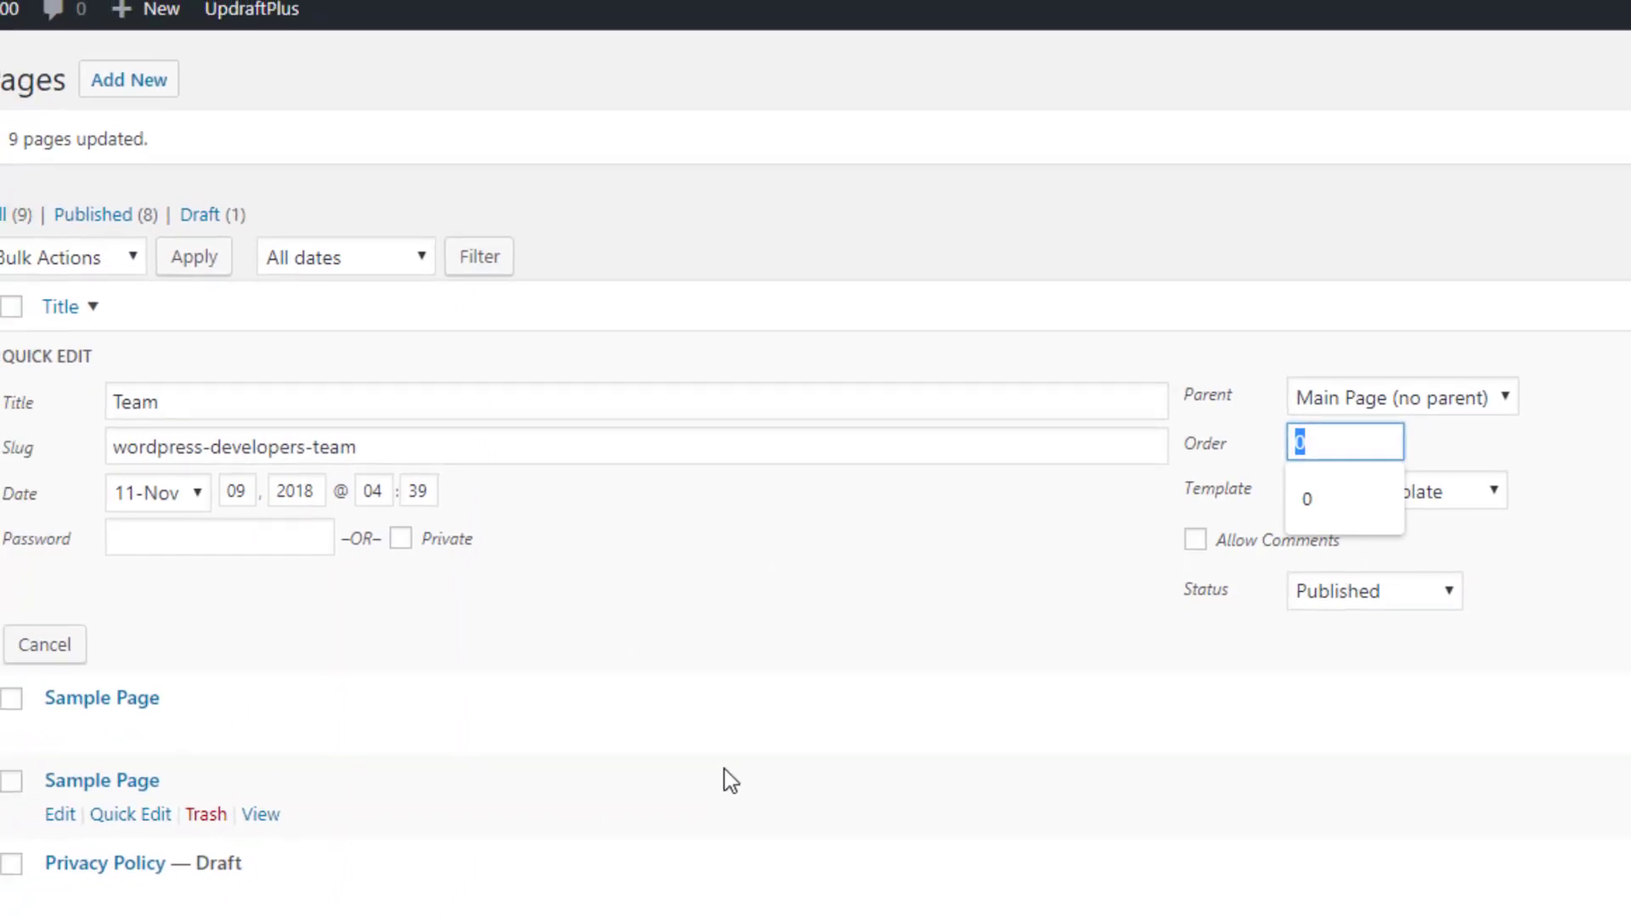
click(1060, 318)
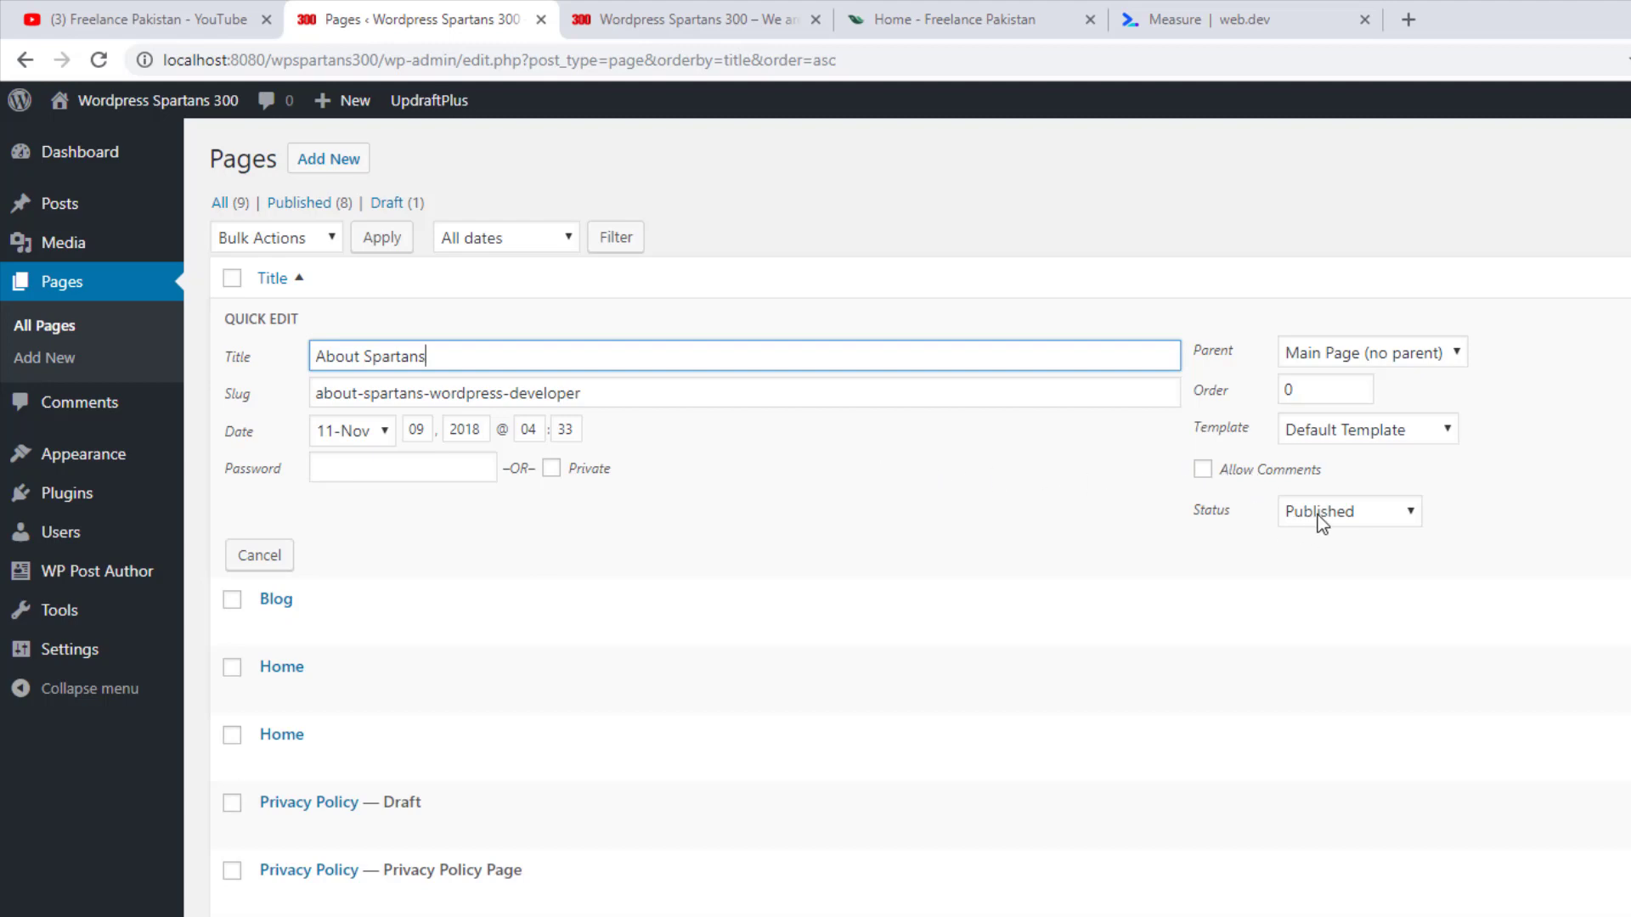
Enter a page password for About Spartans in Quick Edit and save the change
key(Tab)
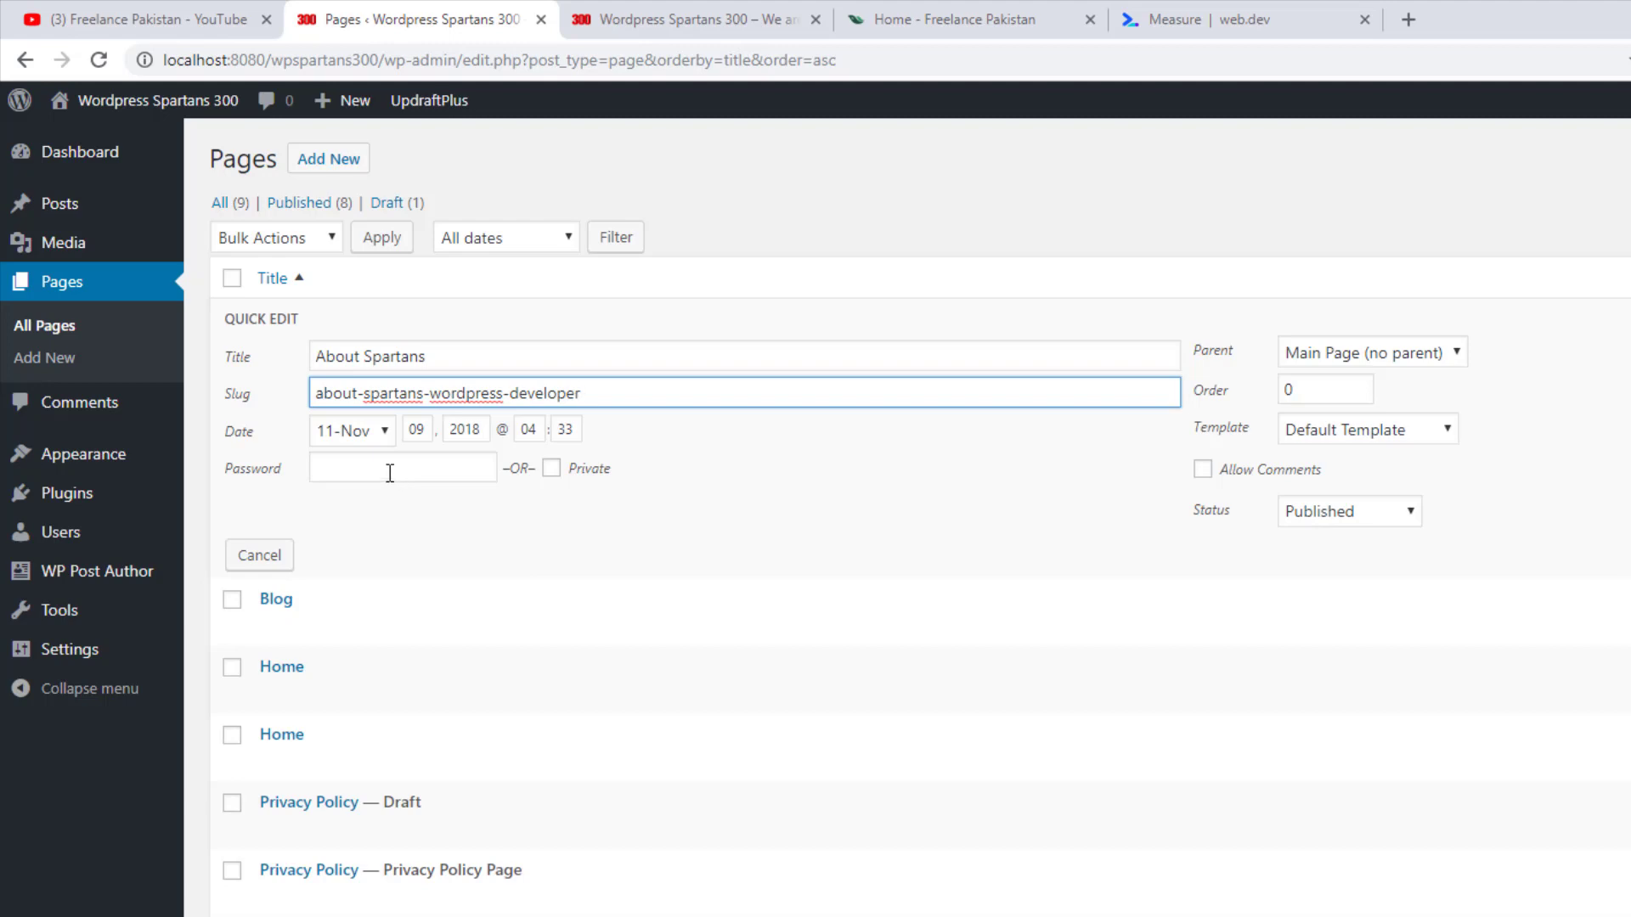
click(390, 472)
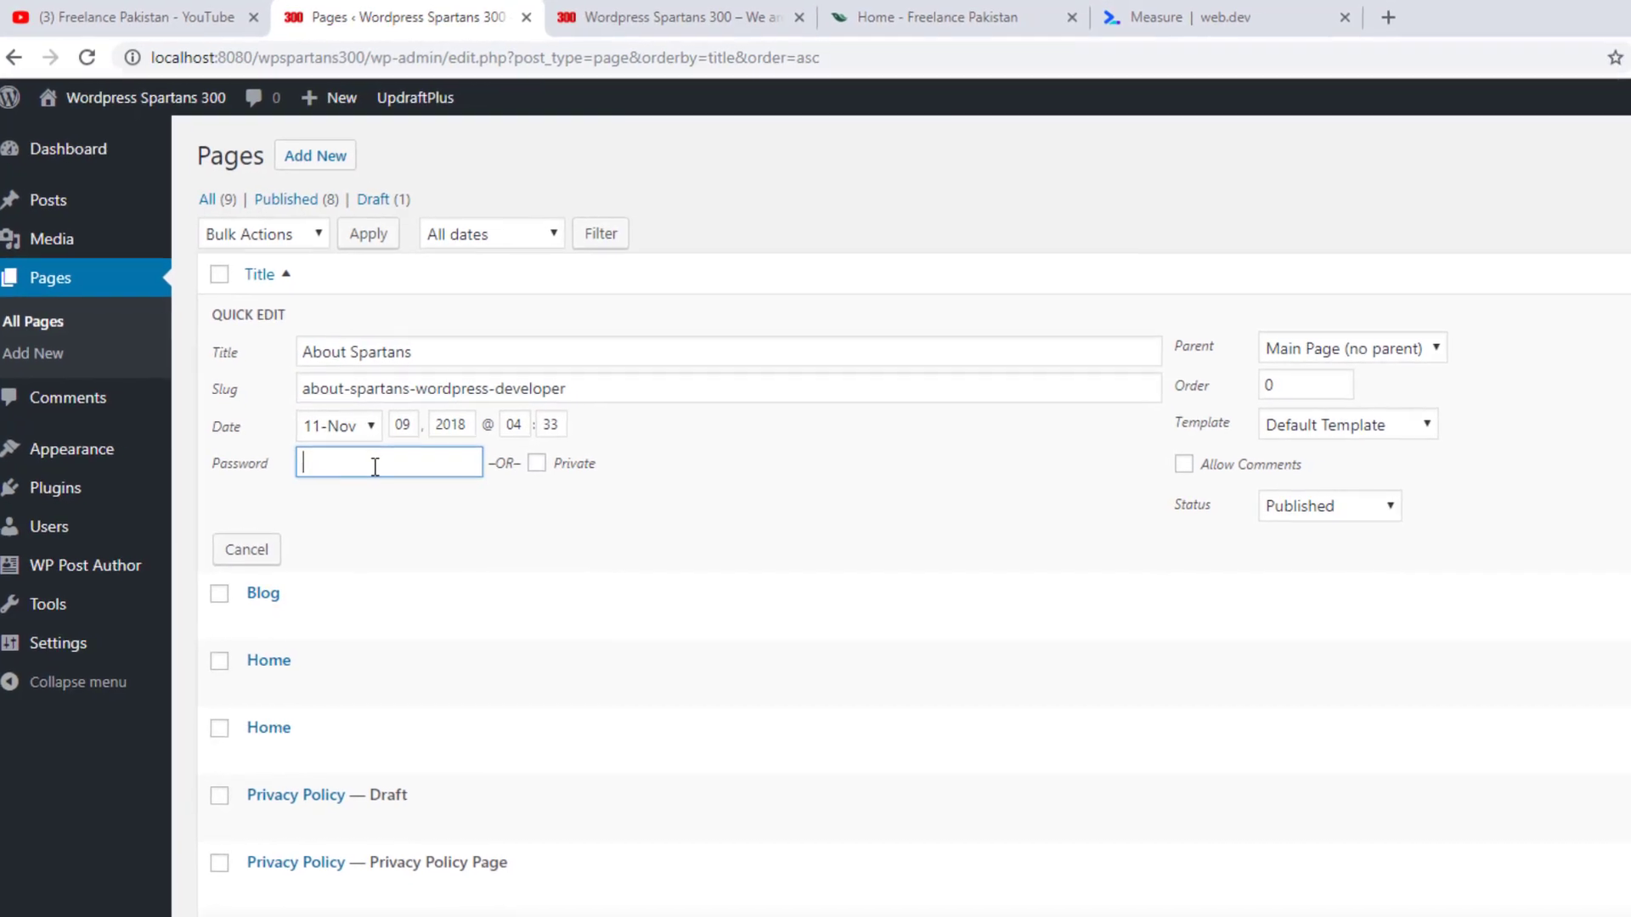
text(spartans)
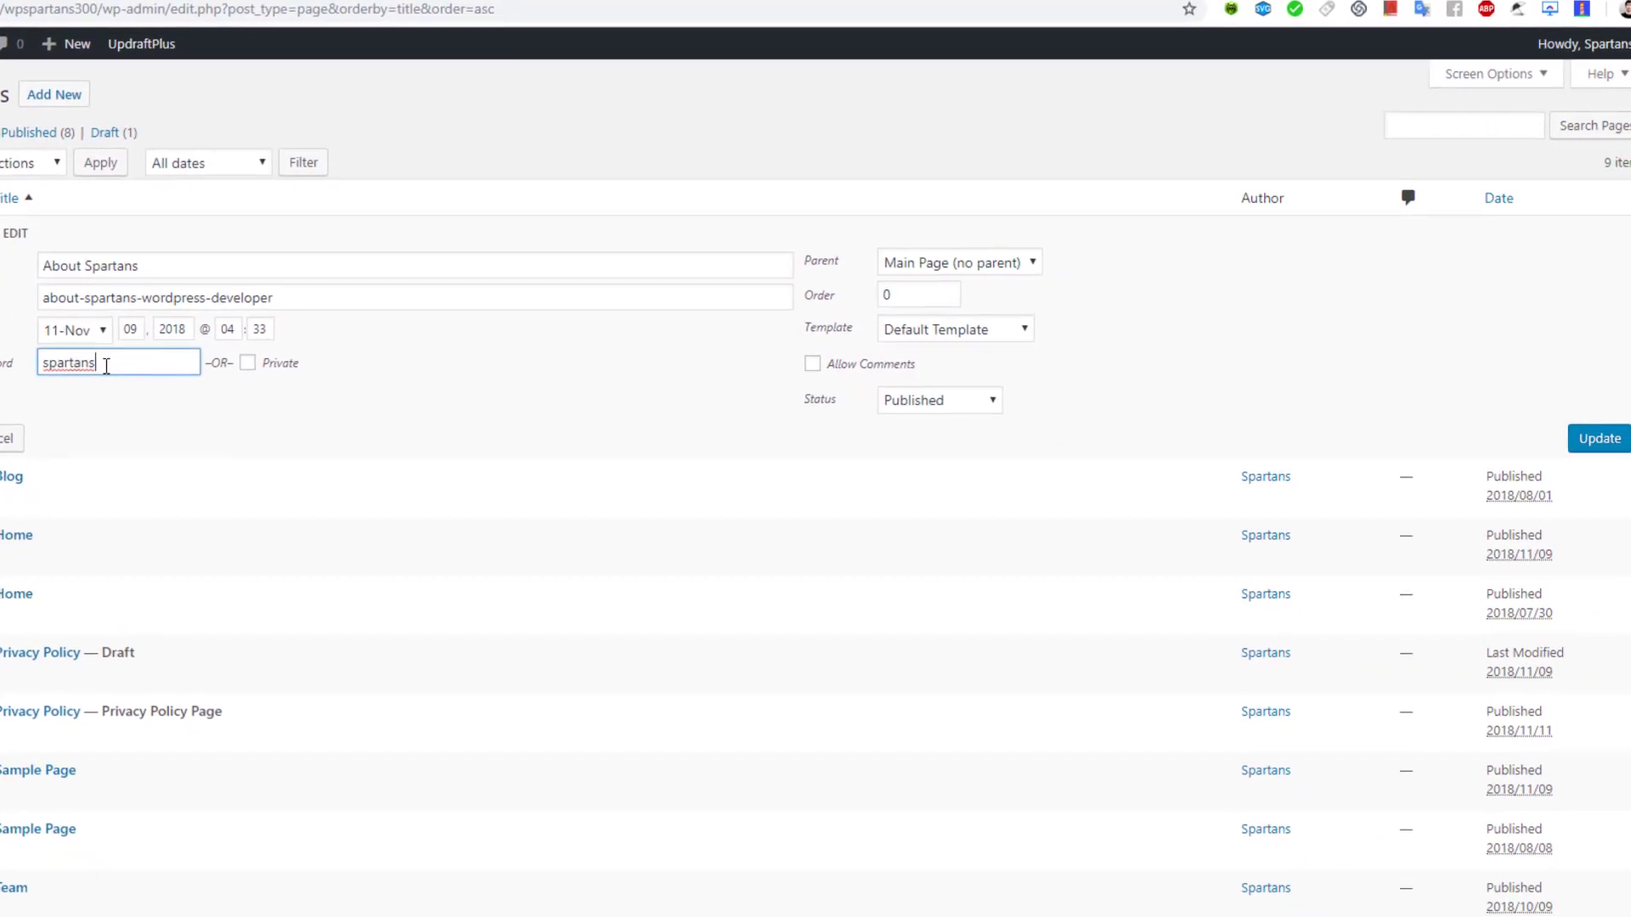
click(1577, 434)
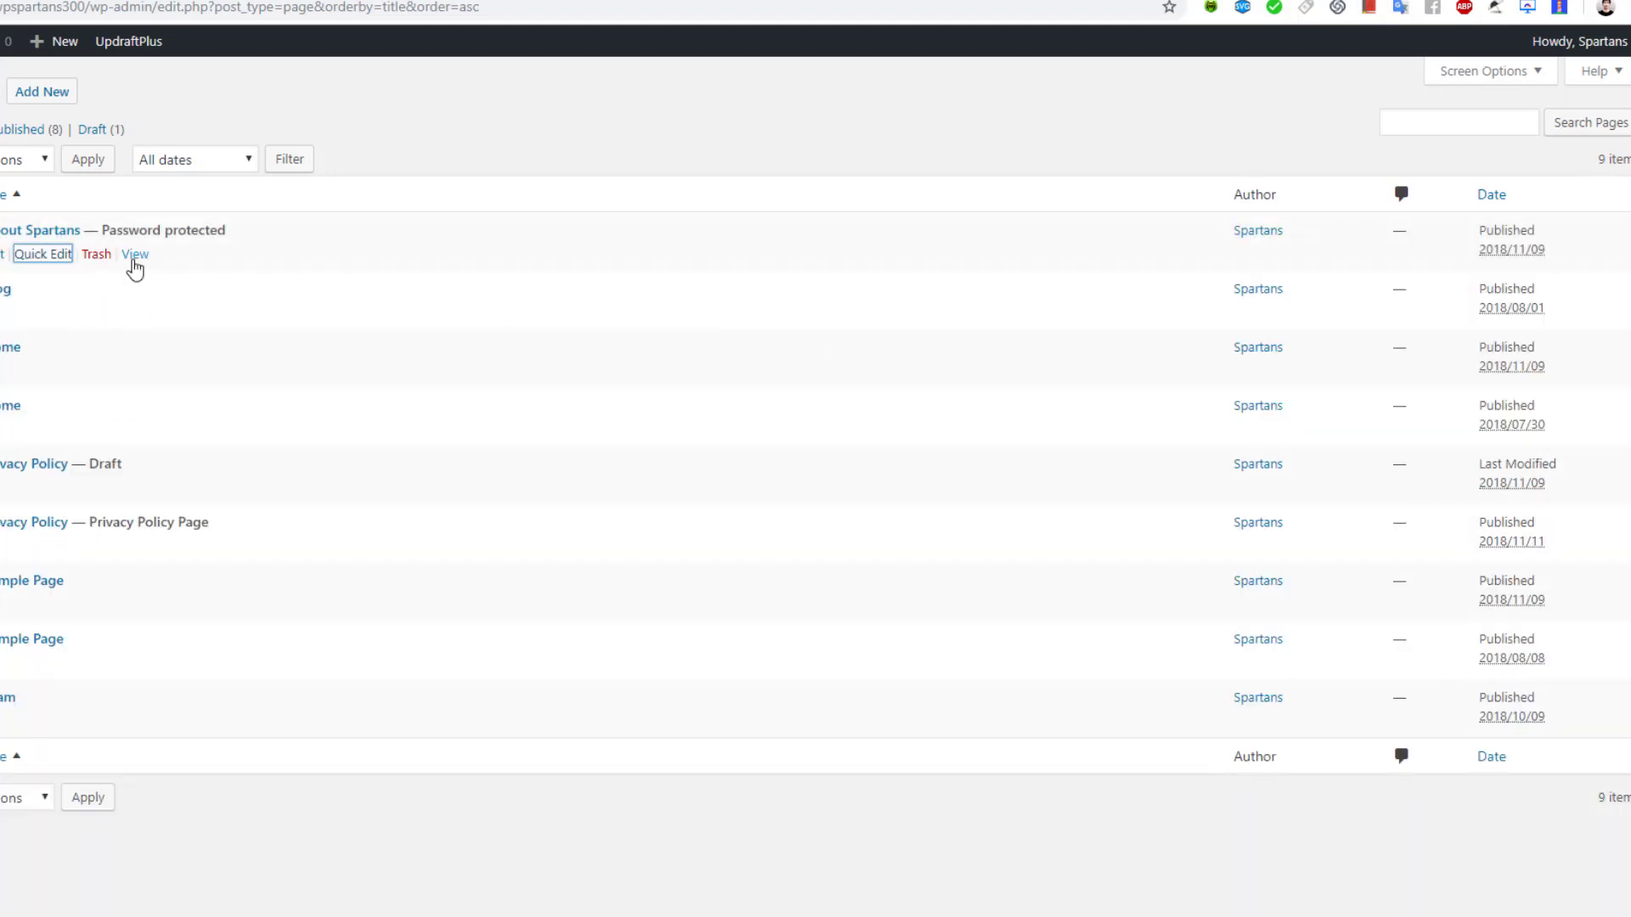
Copy the About Spartans page link and load it in a private browsing window
right_click(133, 263)
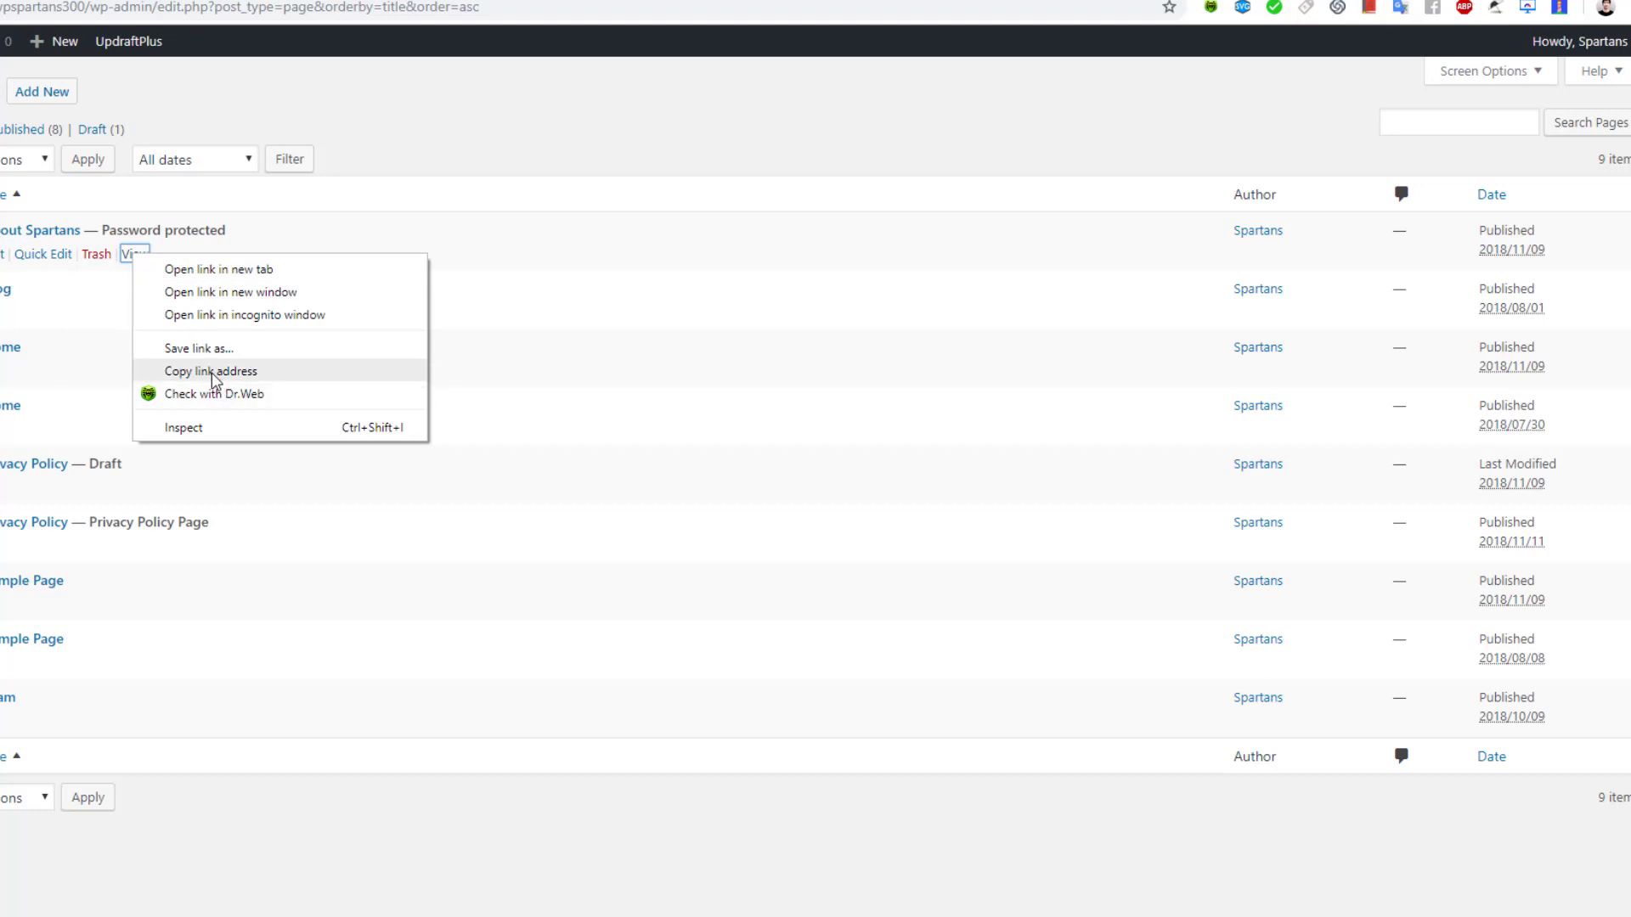
click(215, 374)
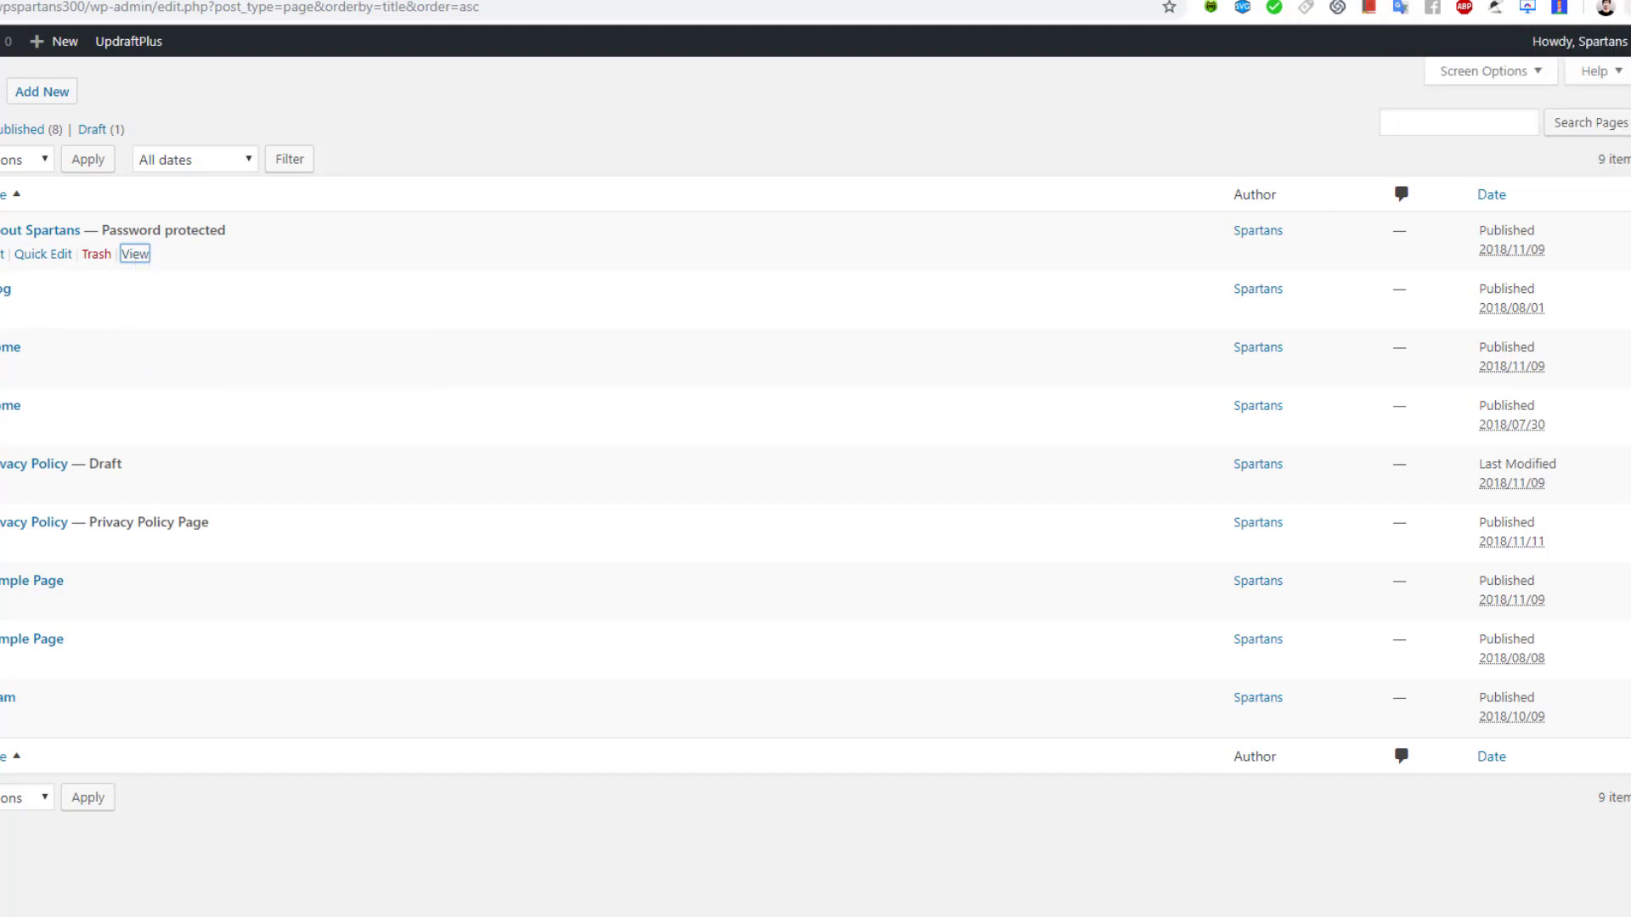
click(1626, 8)
click(1521, 95)
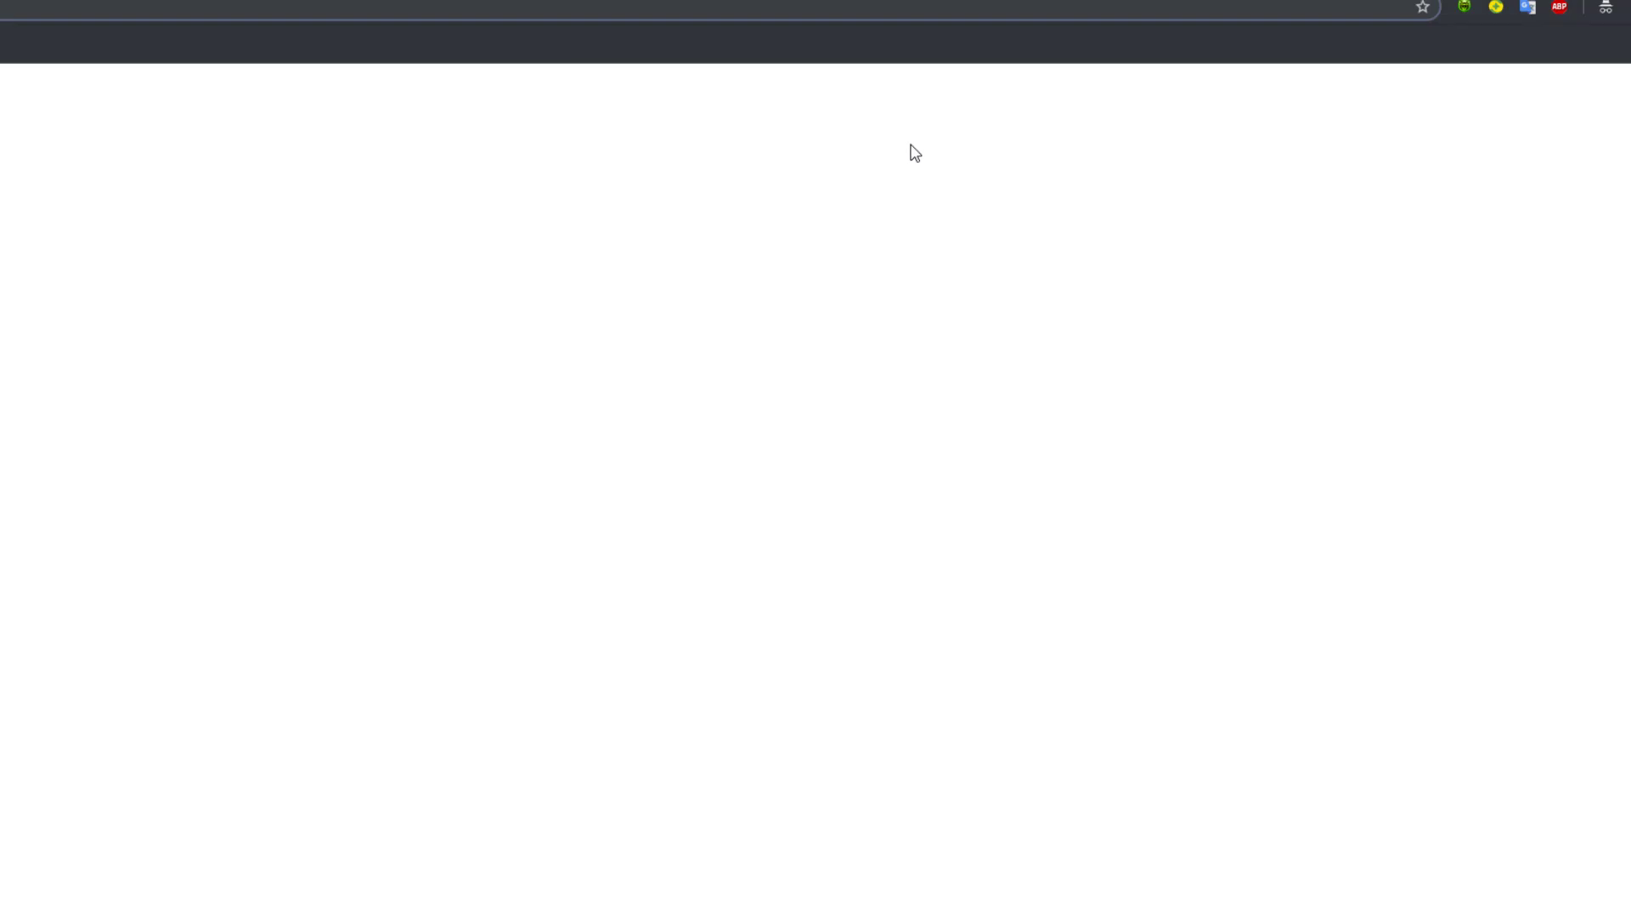
key(ctrl+v)
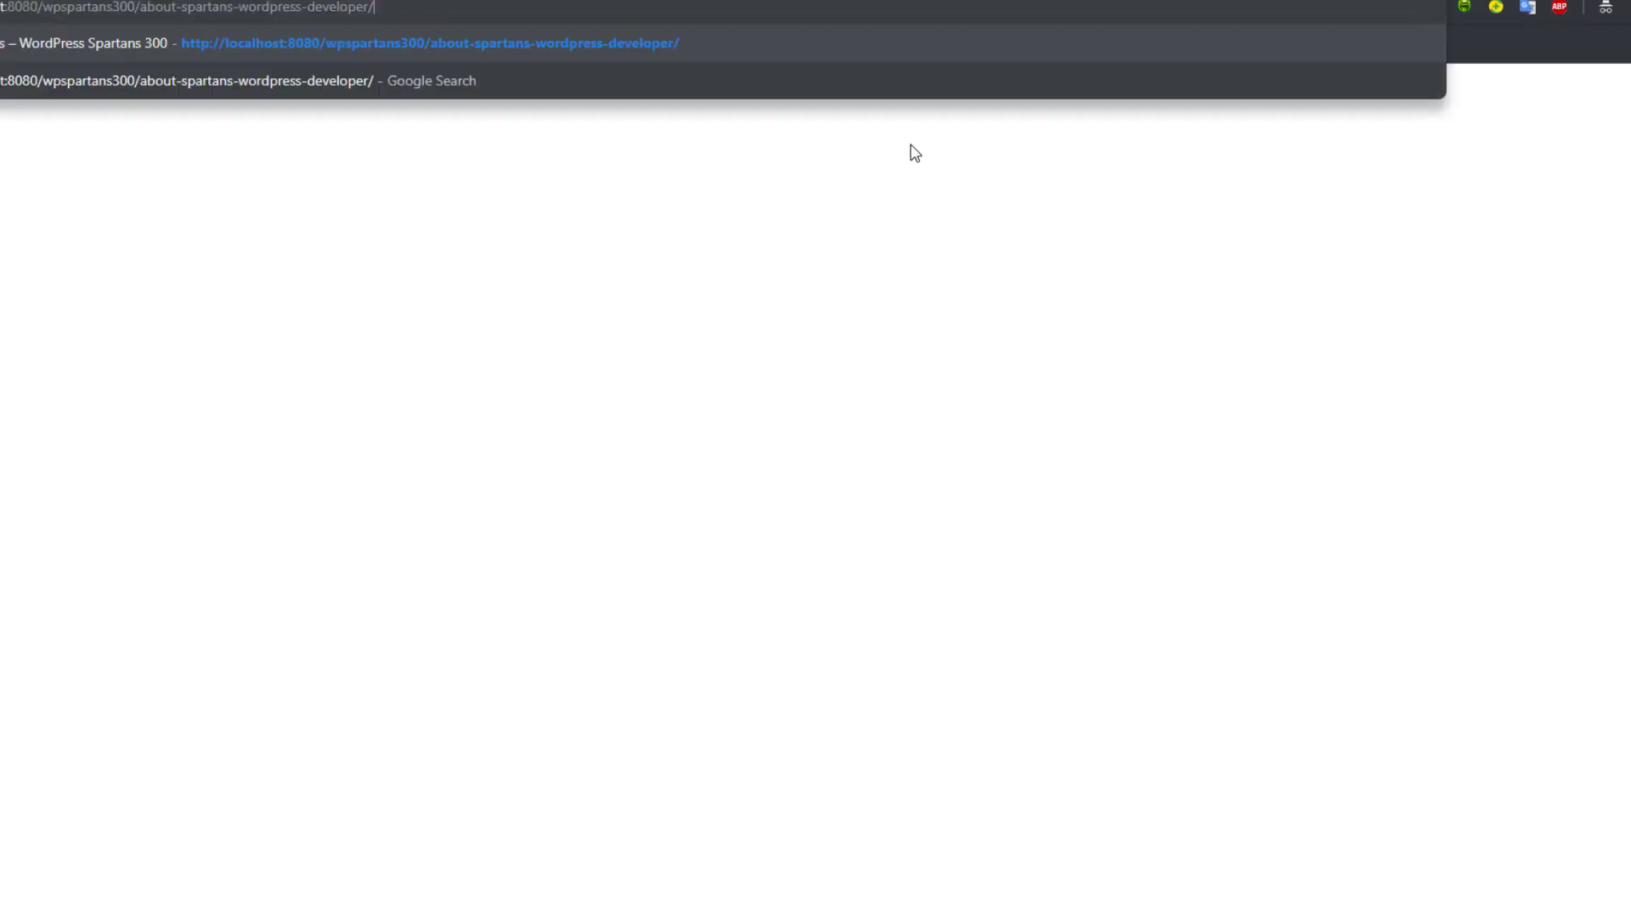
key(Return)
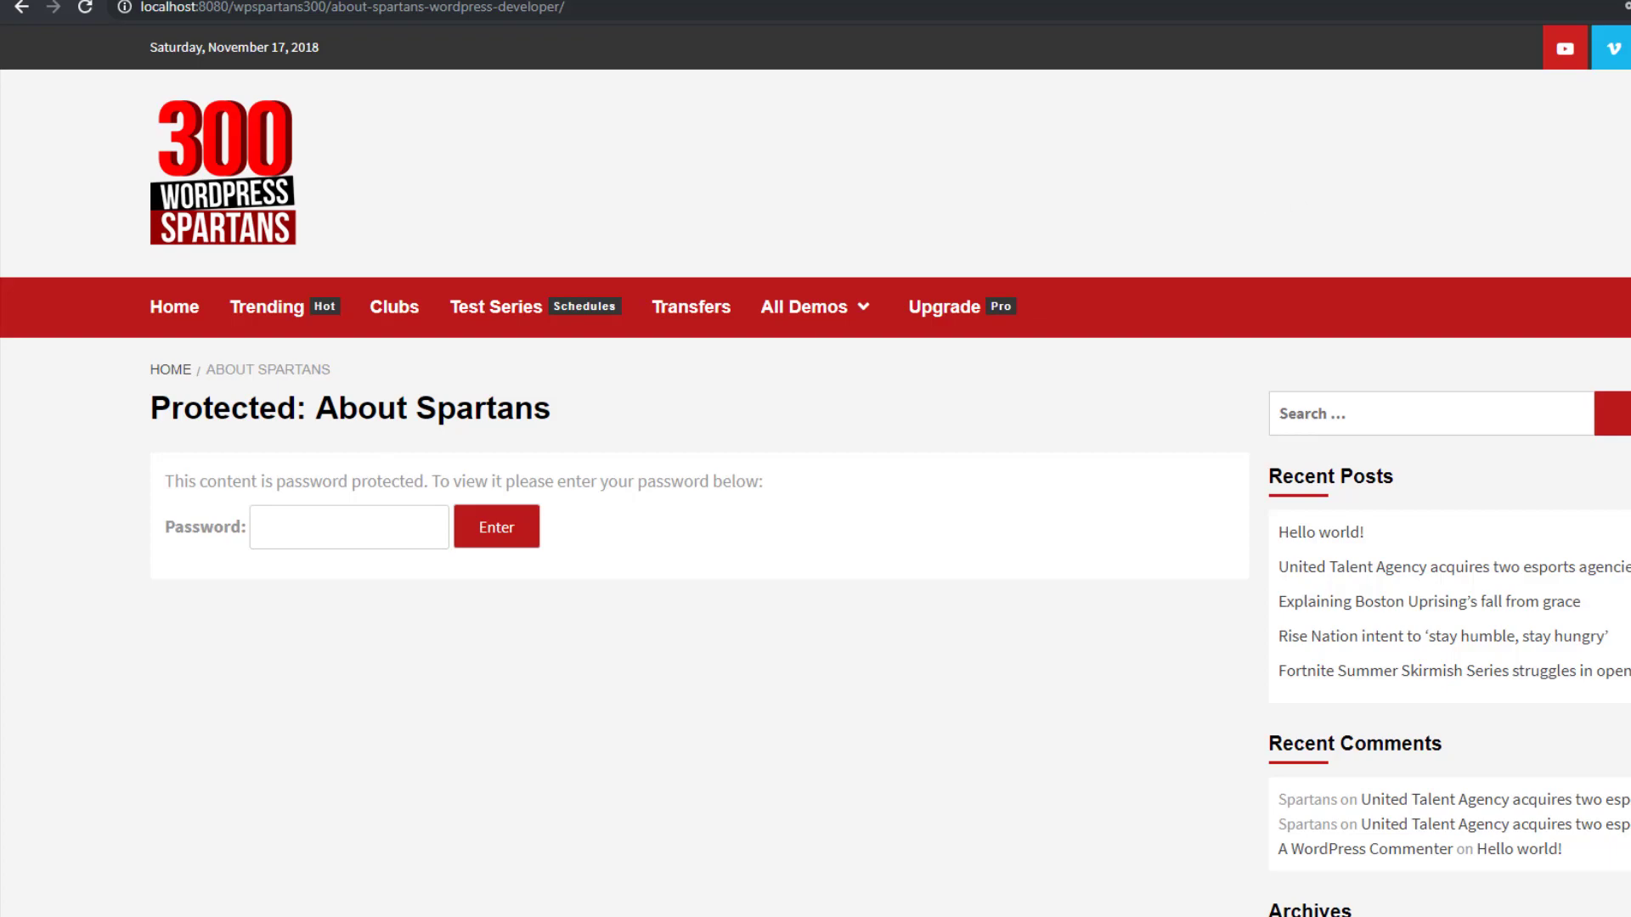
Return to the admin Pages list and reopen Quick Edit for About Spartans
key(alt+Left)
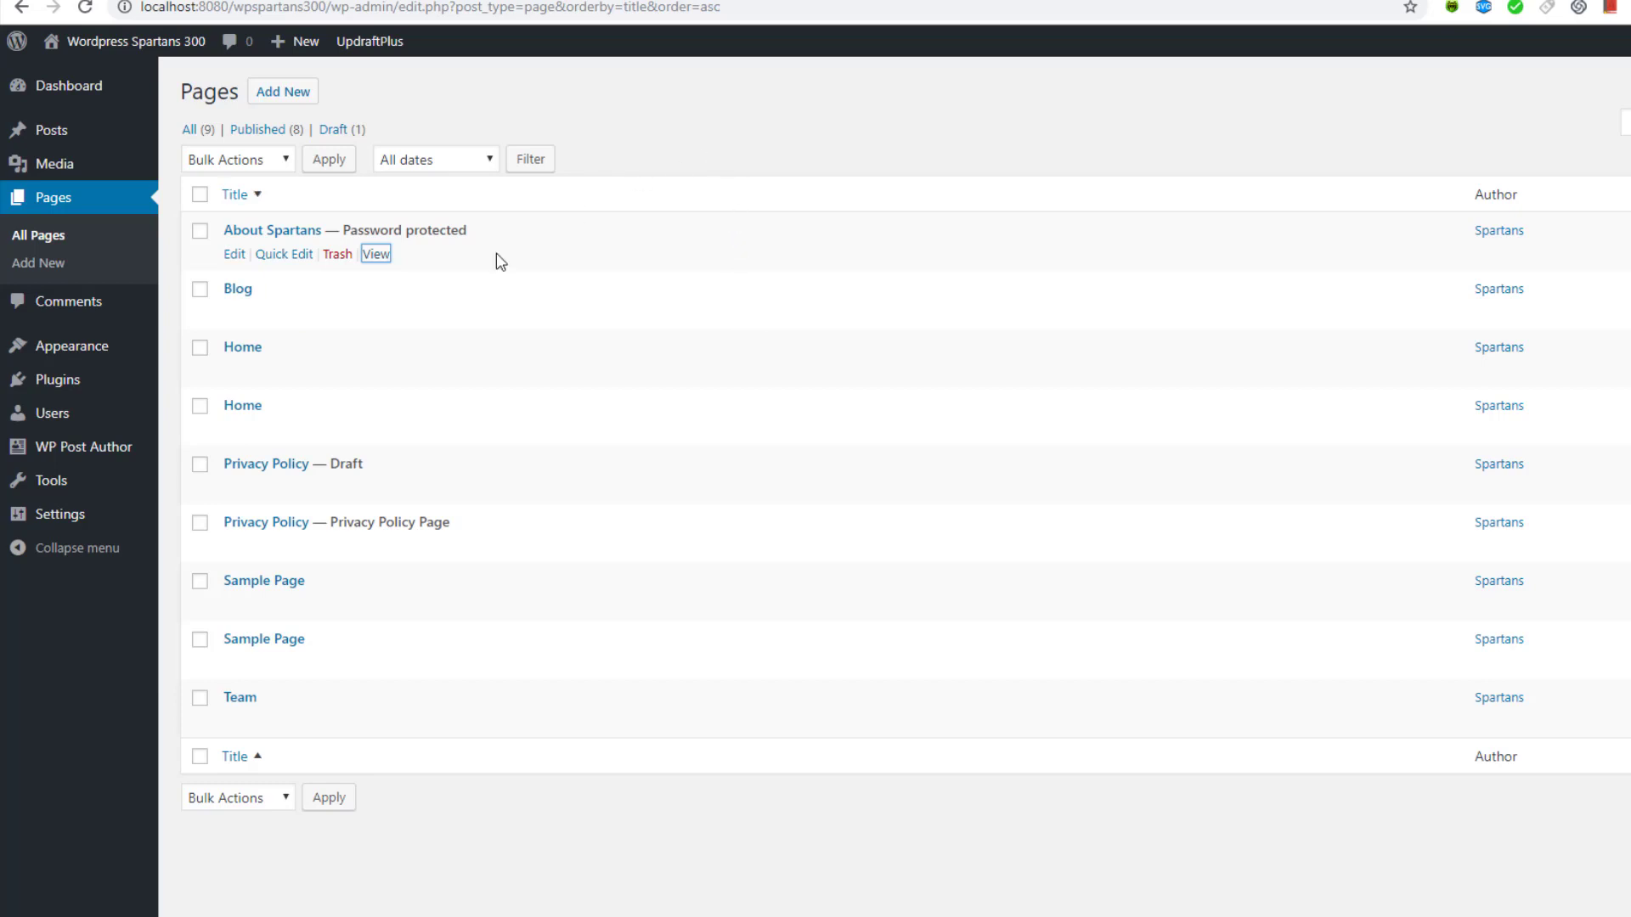
click(273, 255)
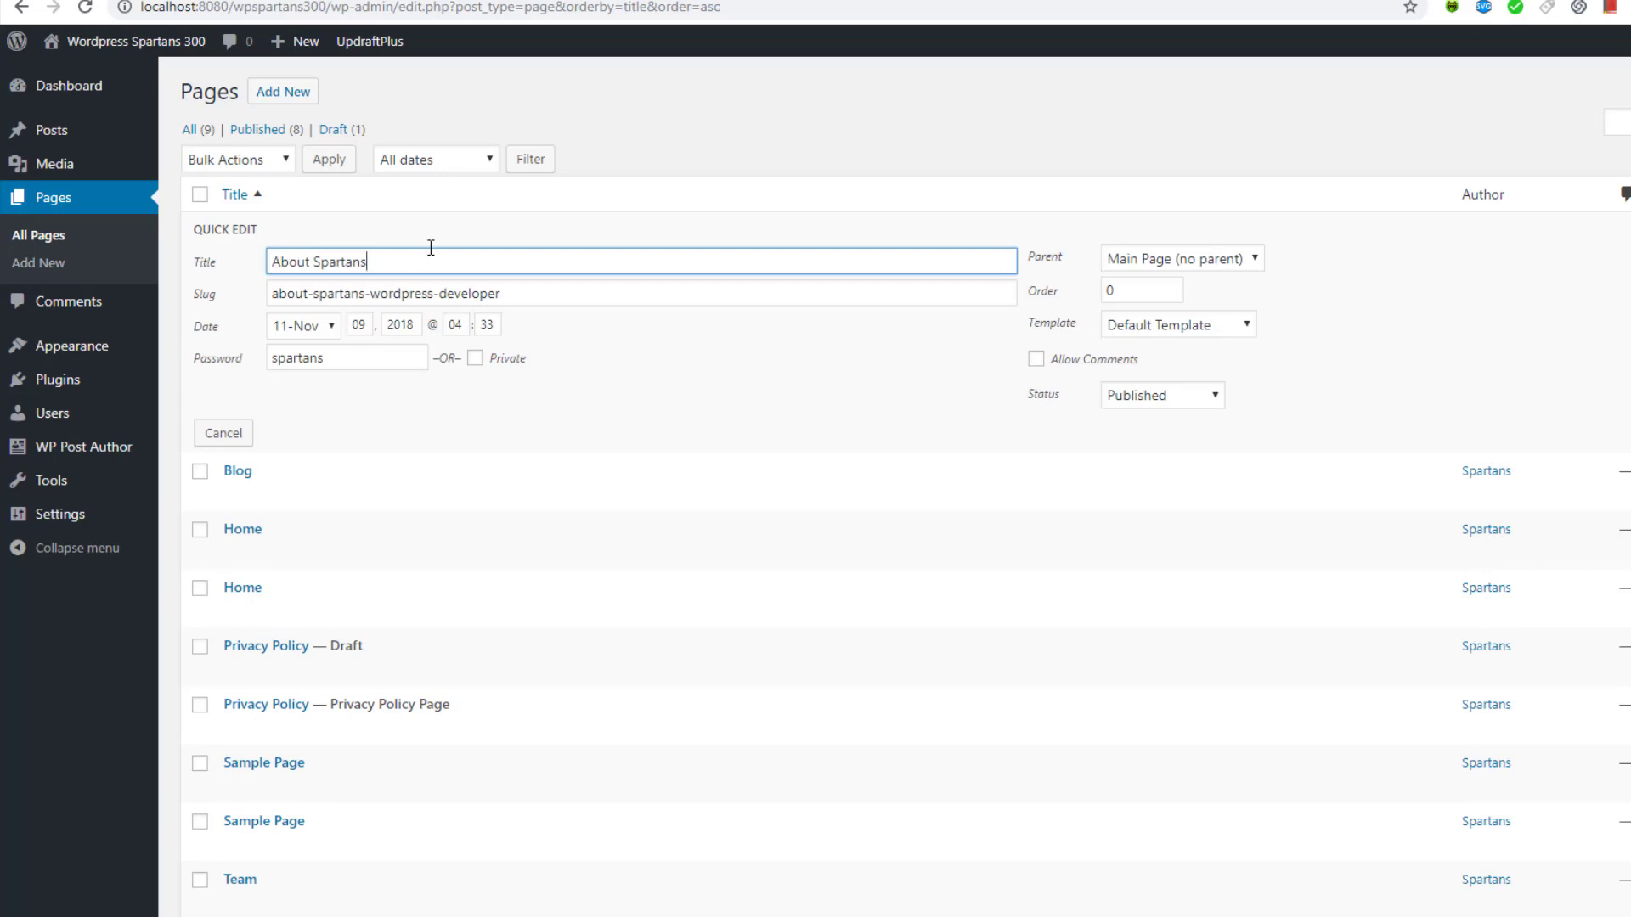
click(806, 222)
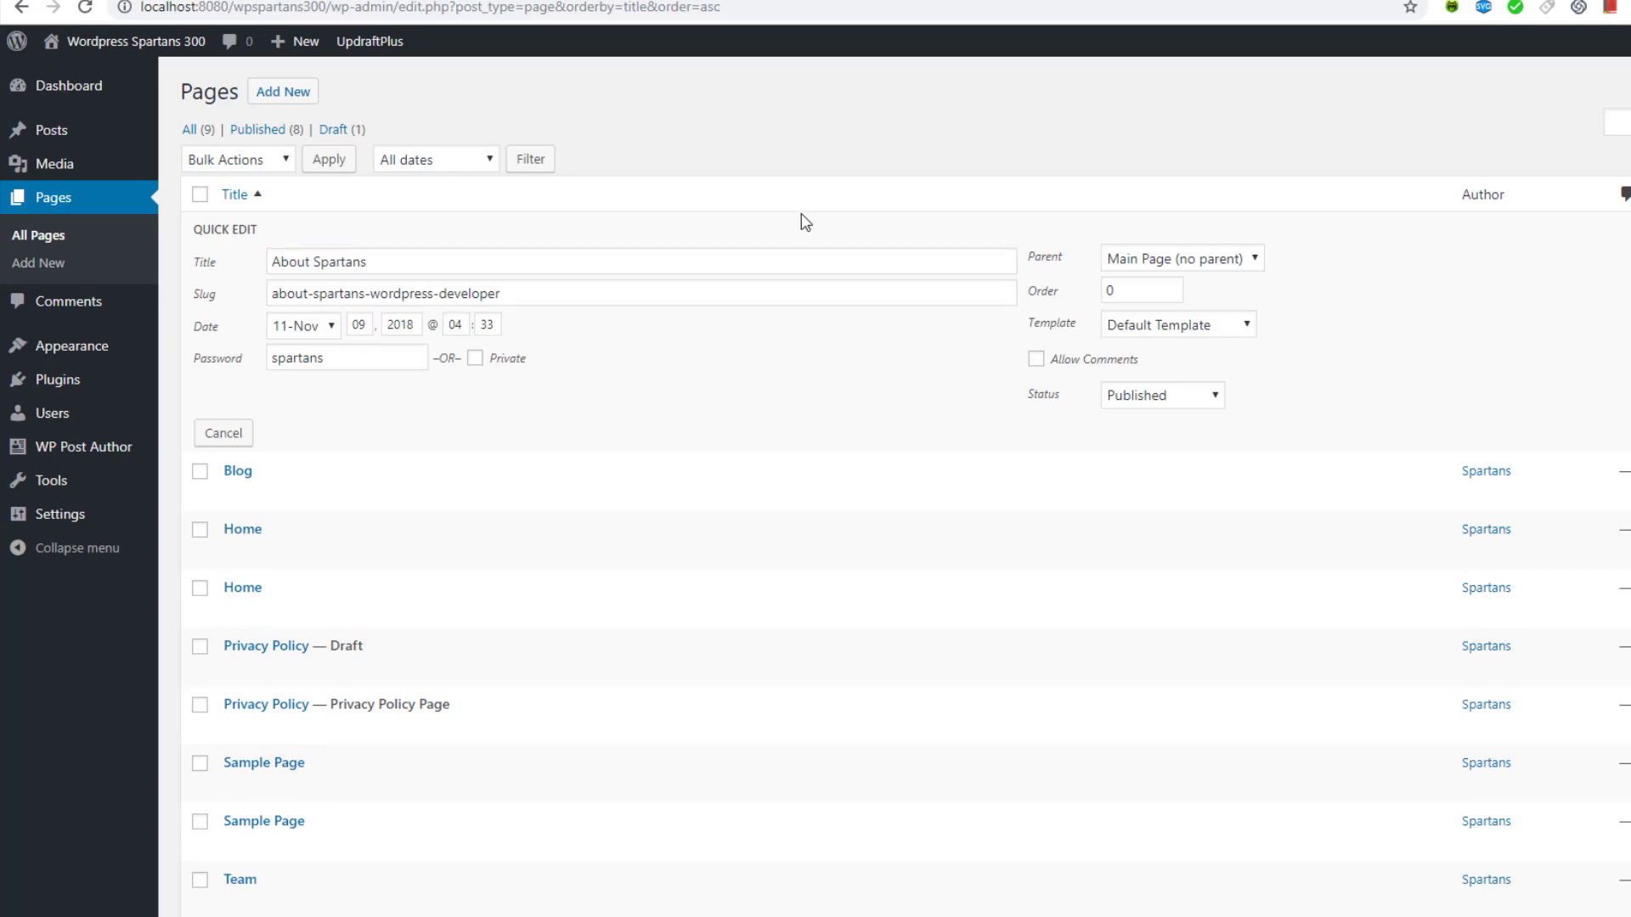
Select all nine posts in All Posts and apply the Edit bulk action
mouse_move(62, 131)
click(220, 137)
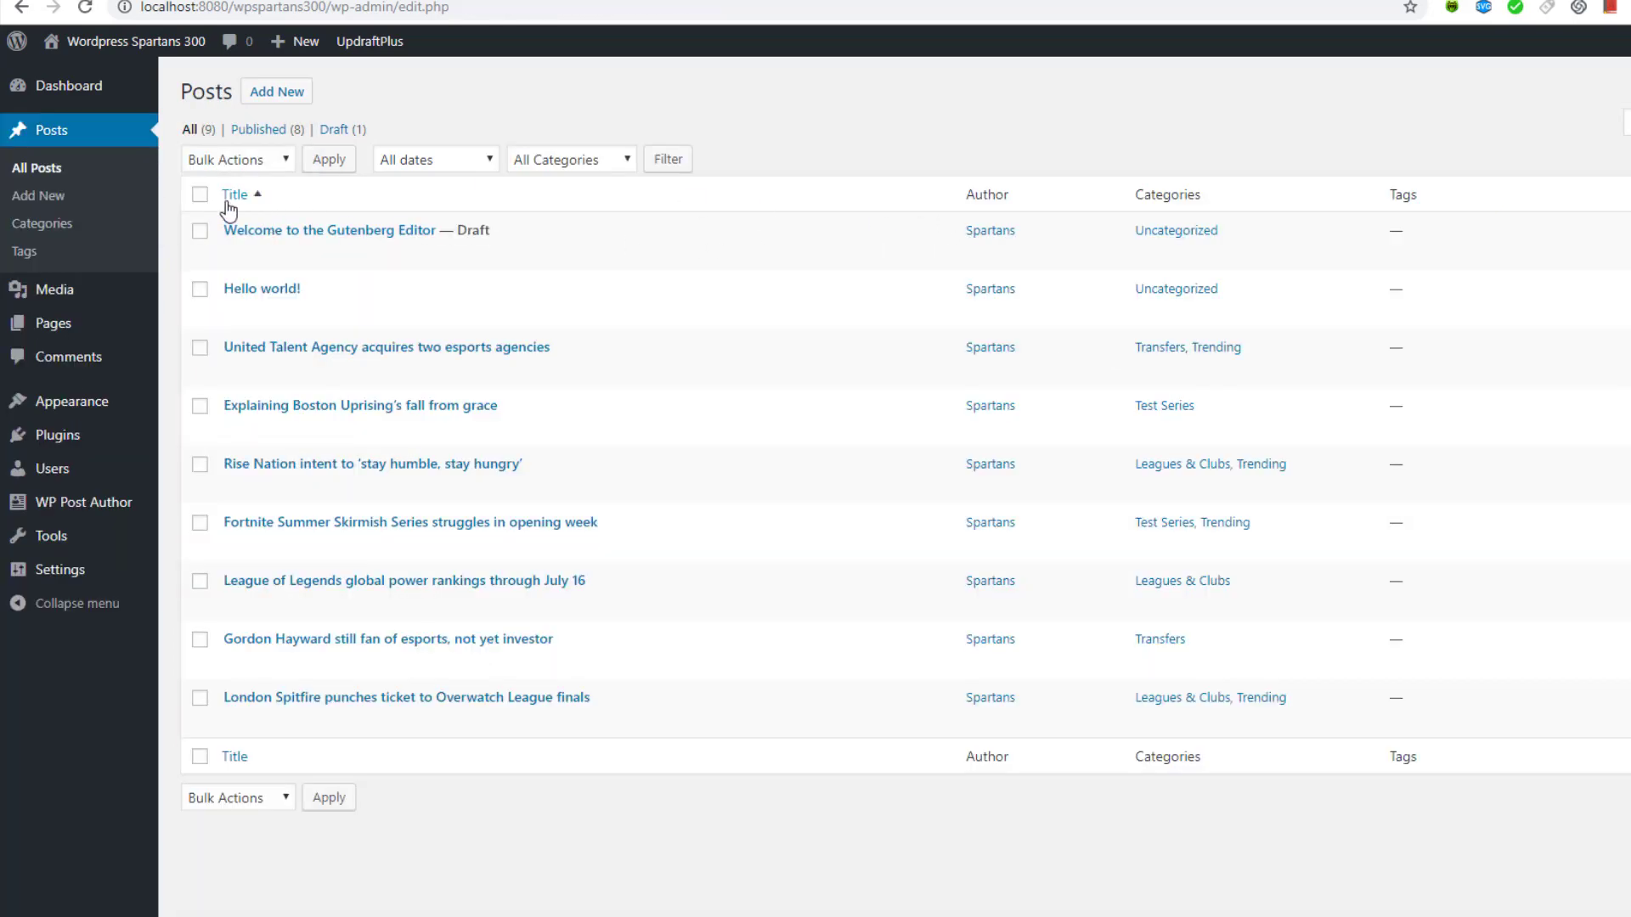
click(200, 195)
click(226, 162)
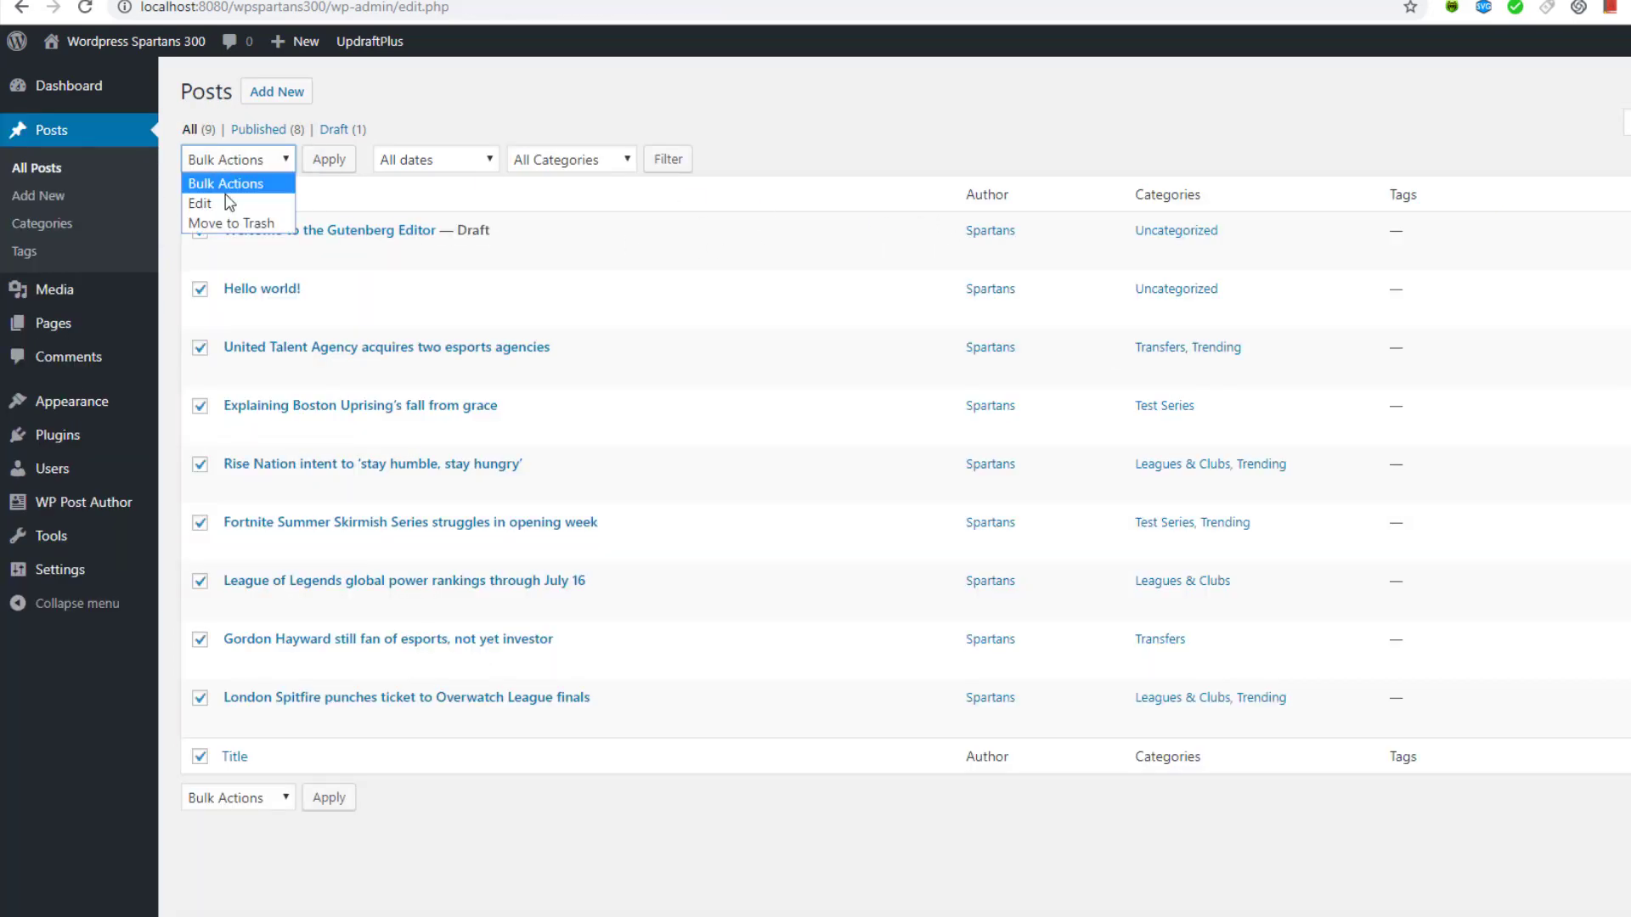
click(225, 201)
click(330, 166)
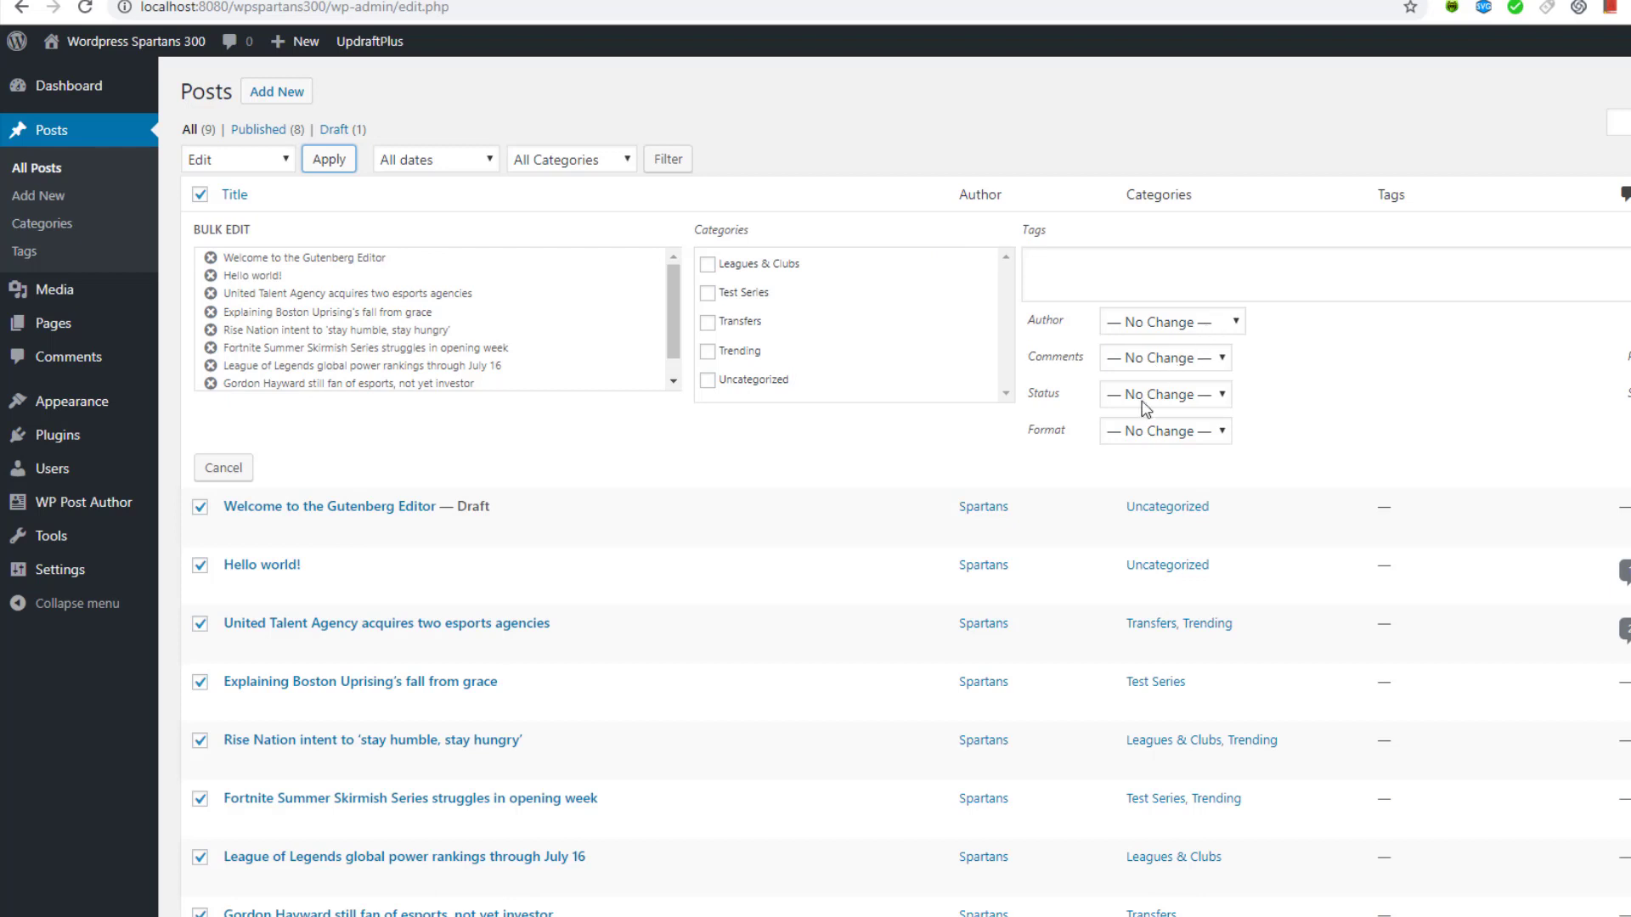
Look over the Bulk Edit options, leaving the post format unchanged
click(1155, 434)
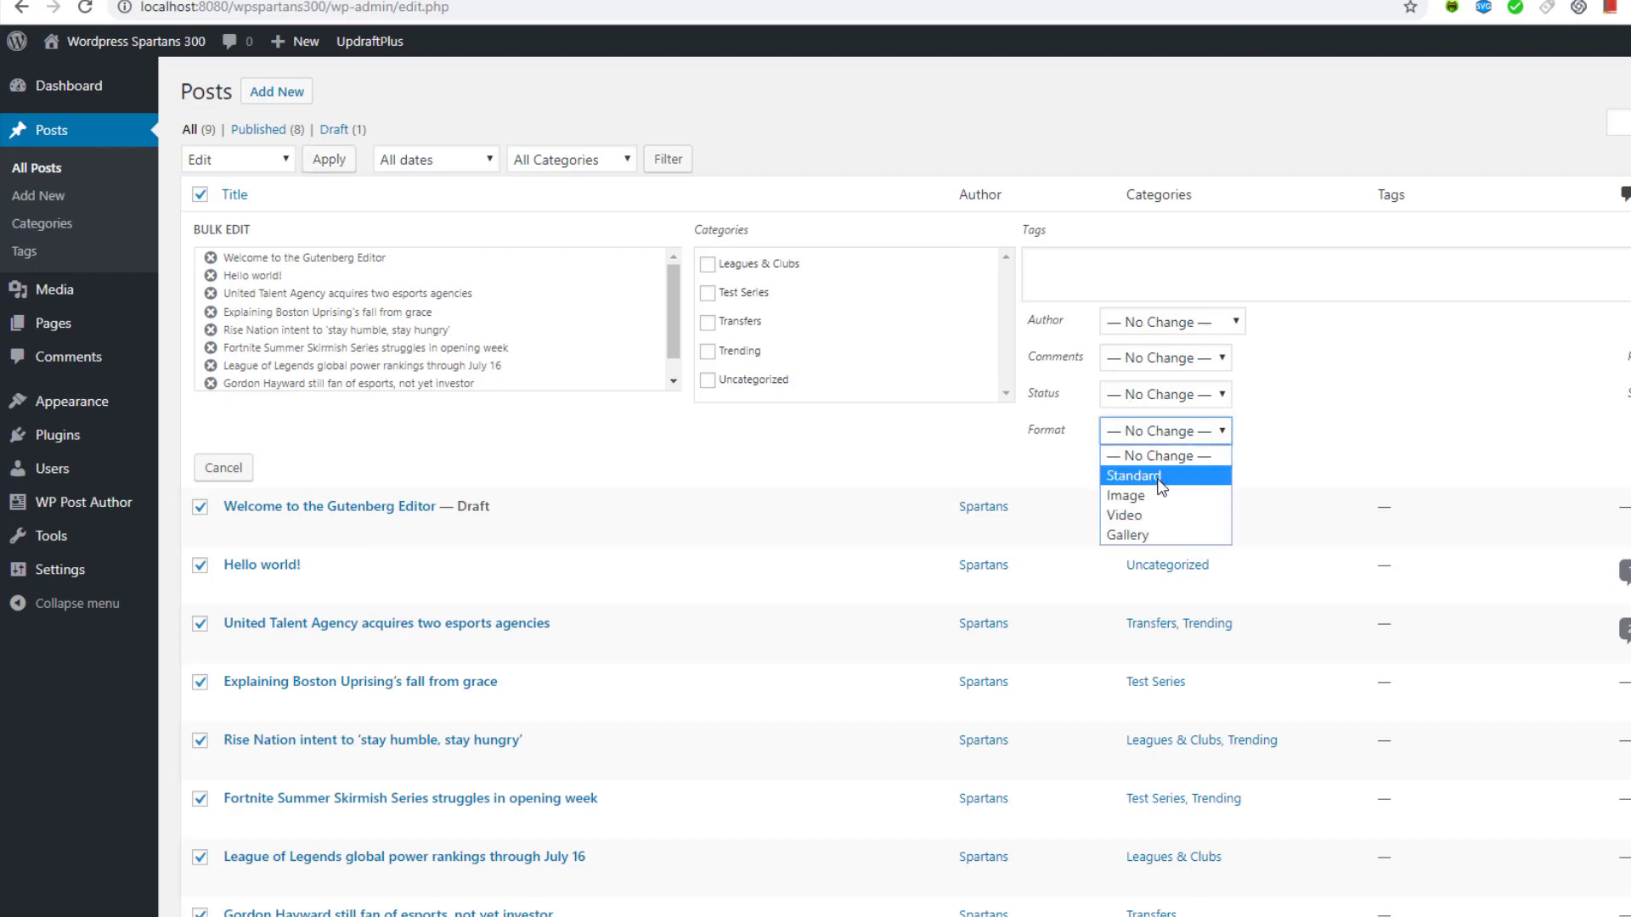
click(480, 504)
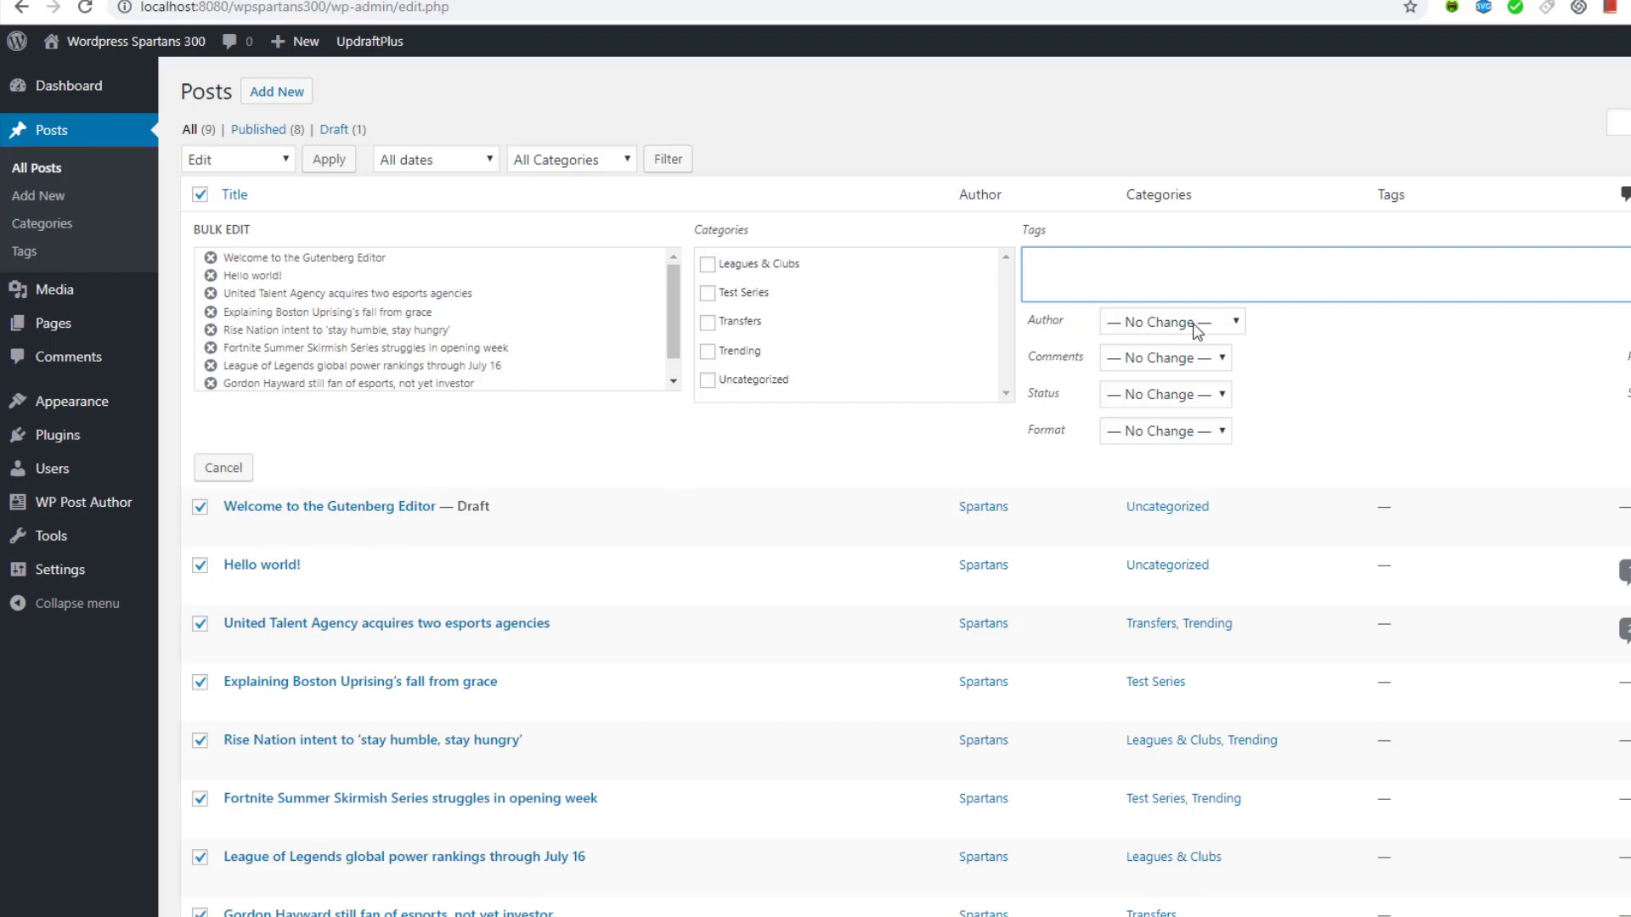
scroll(1197, 331, down, 2)
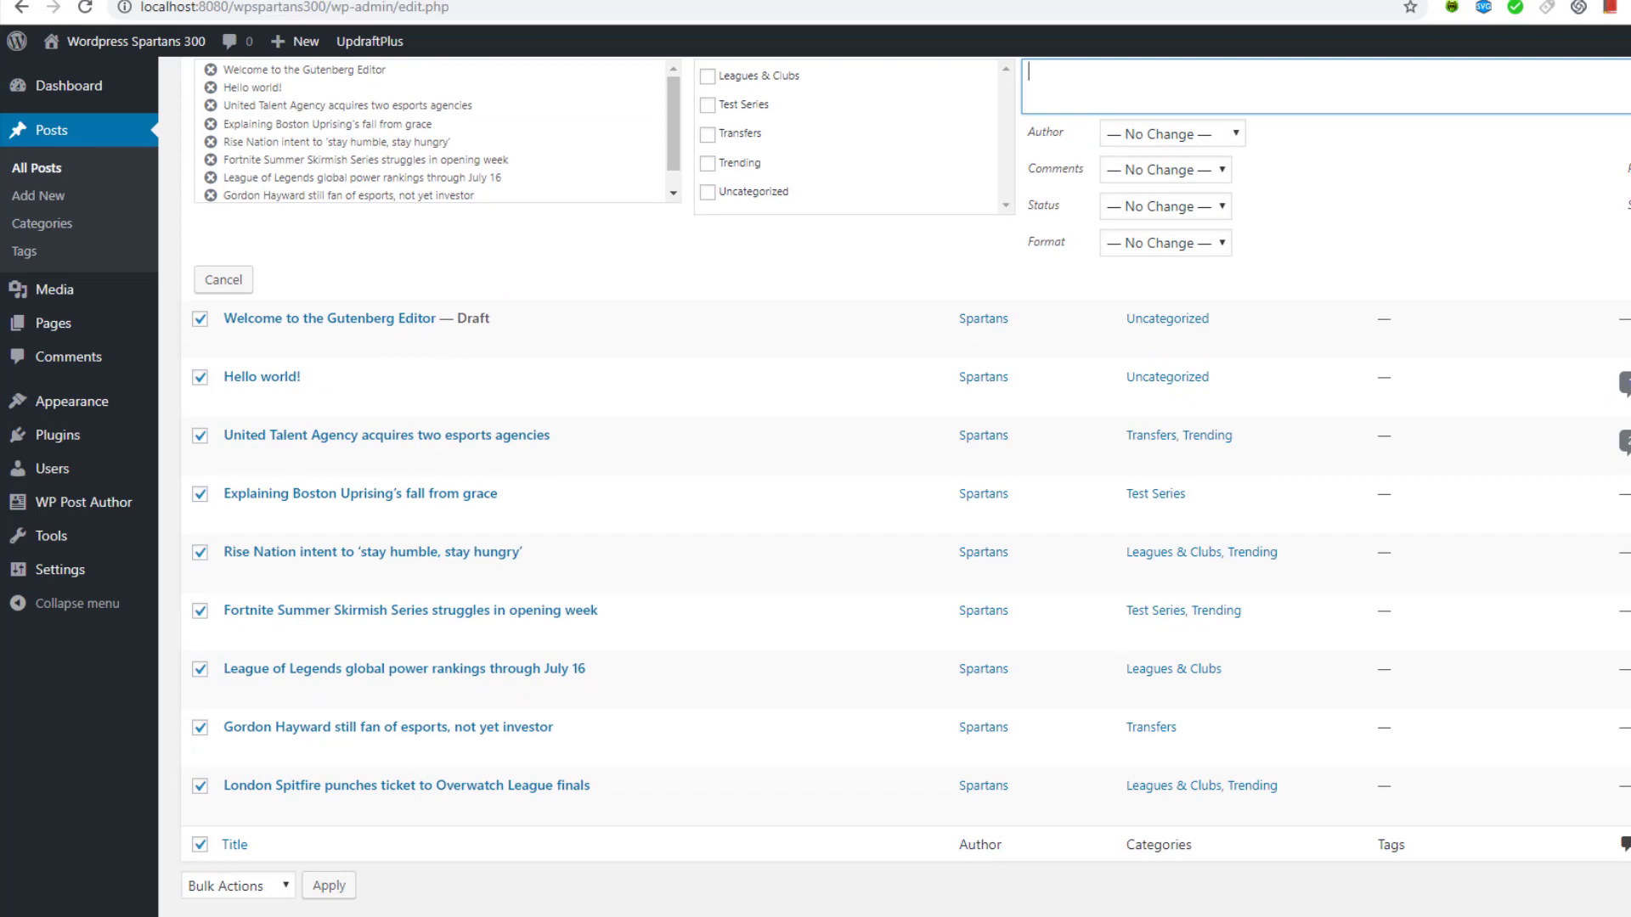
scroll(612, 553, up, 2)
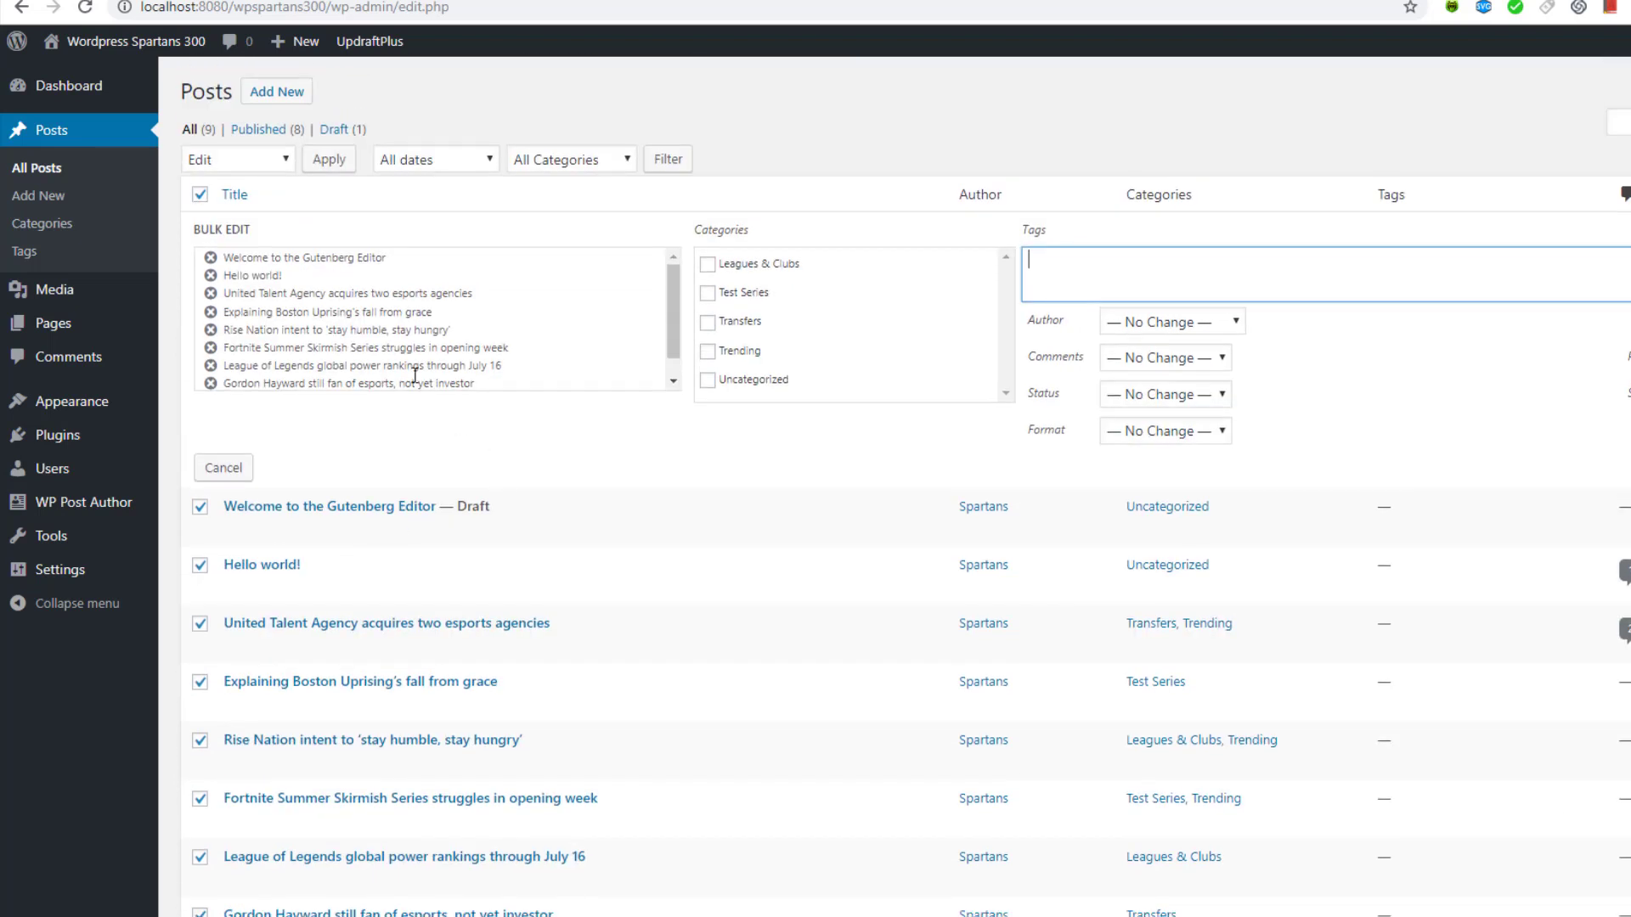
scroll(363, 363, down, 1)
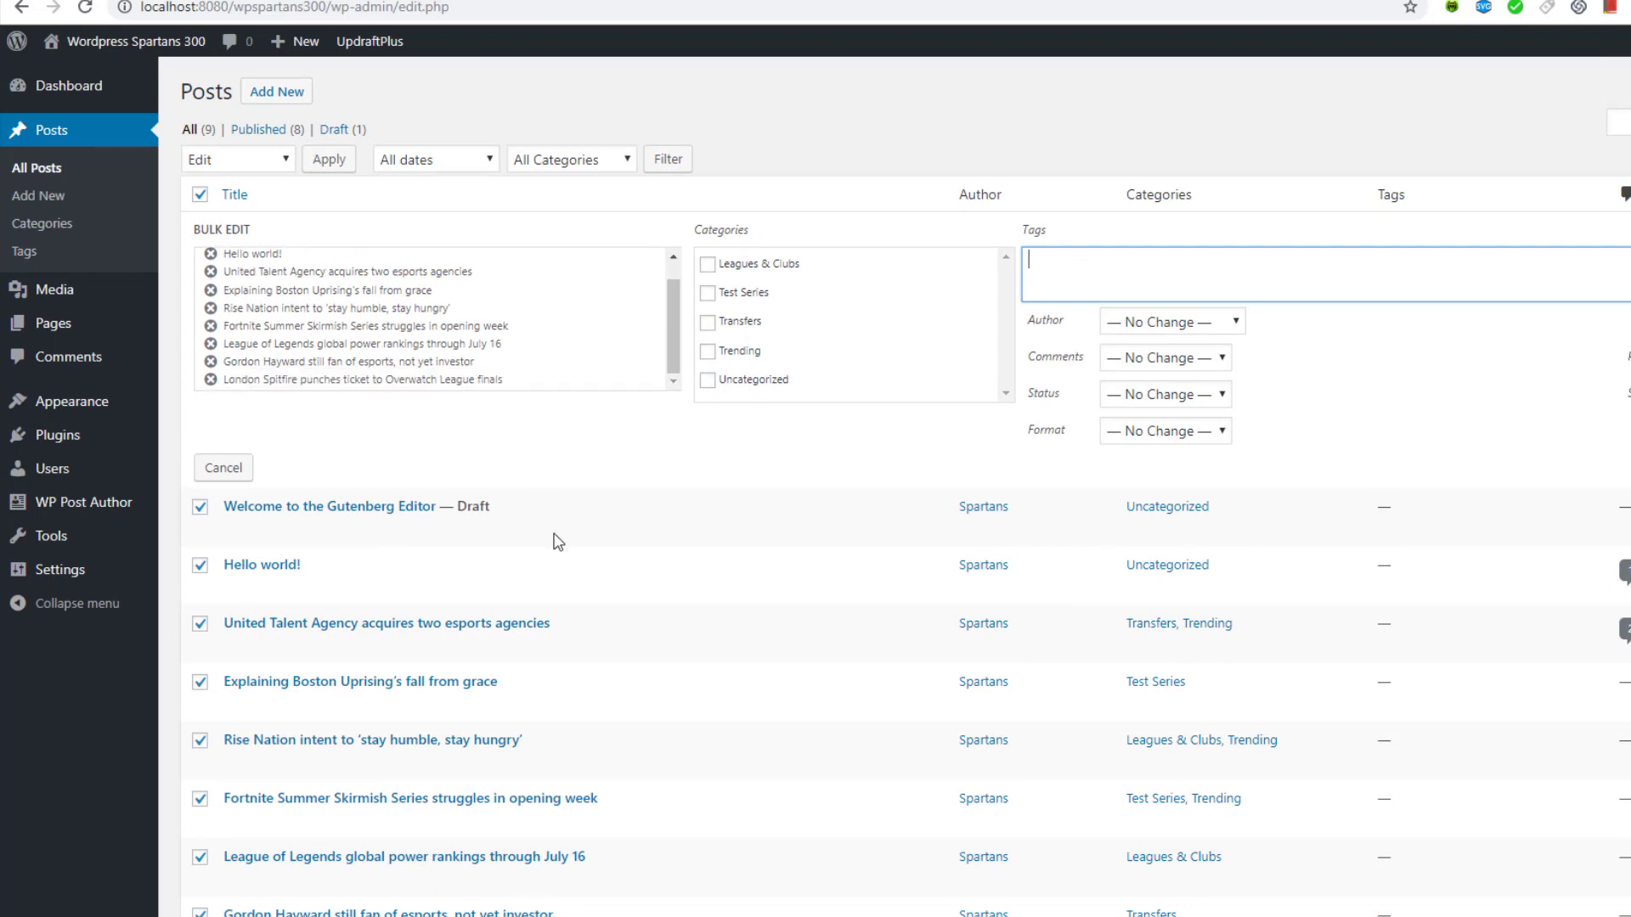
scroll(453, 486, down, 2)
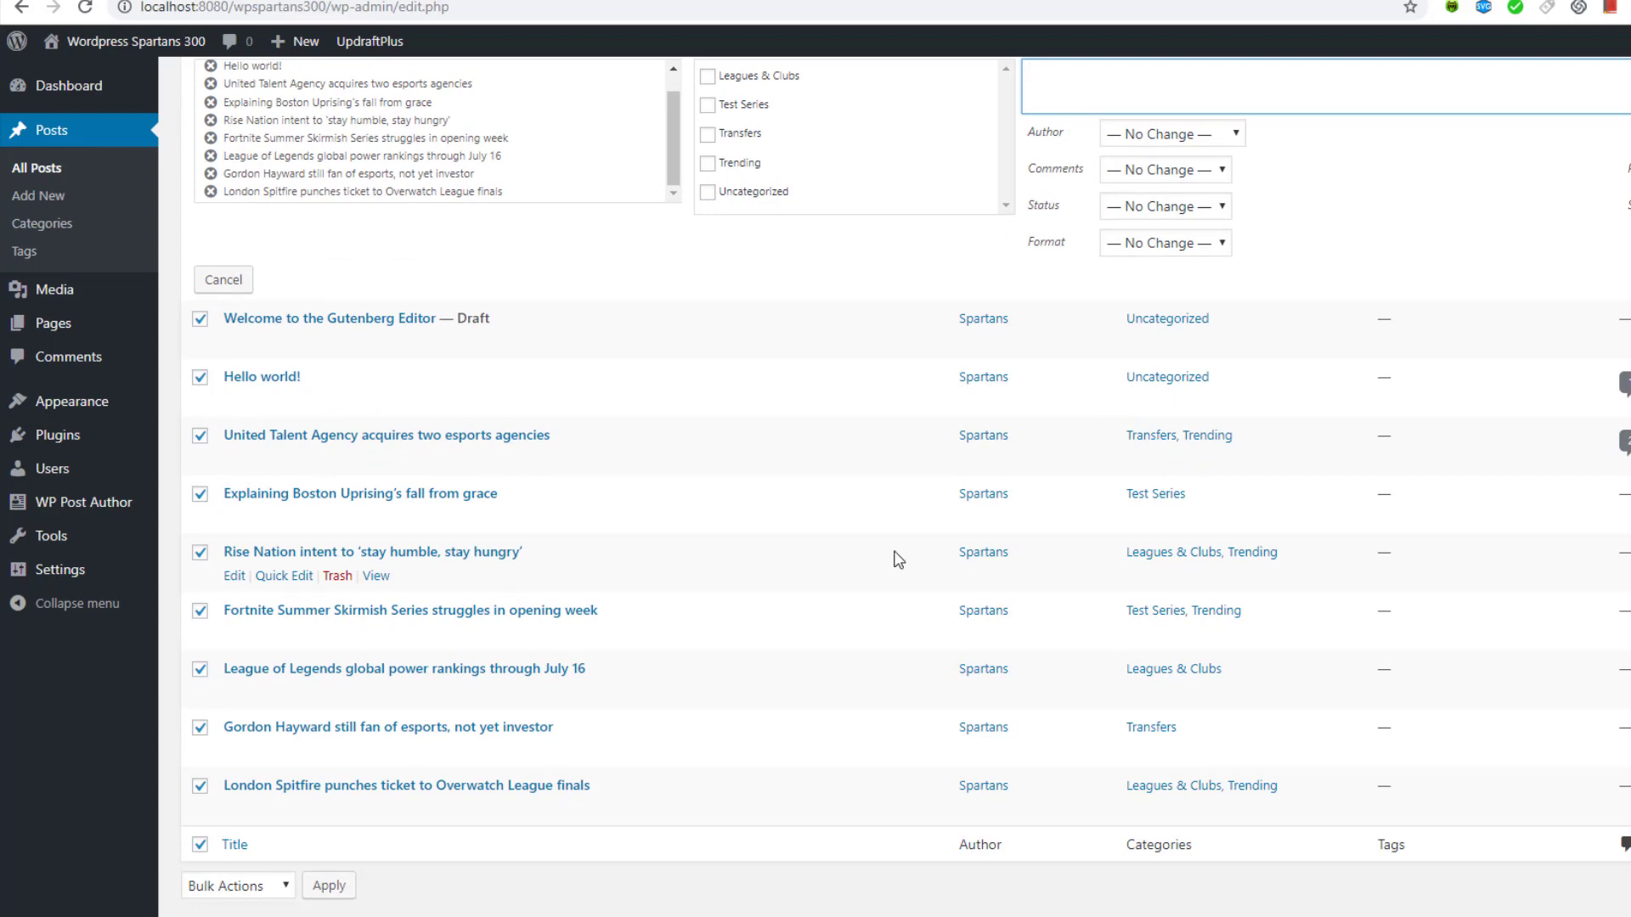
scroll(898, 558, up, 2)
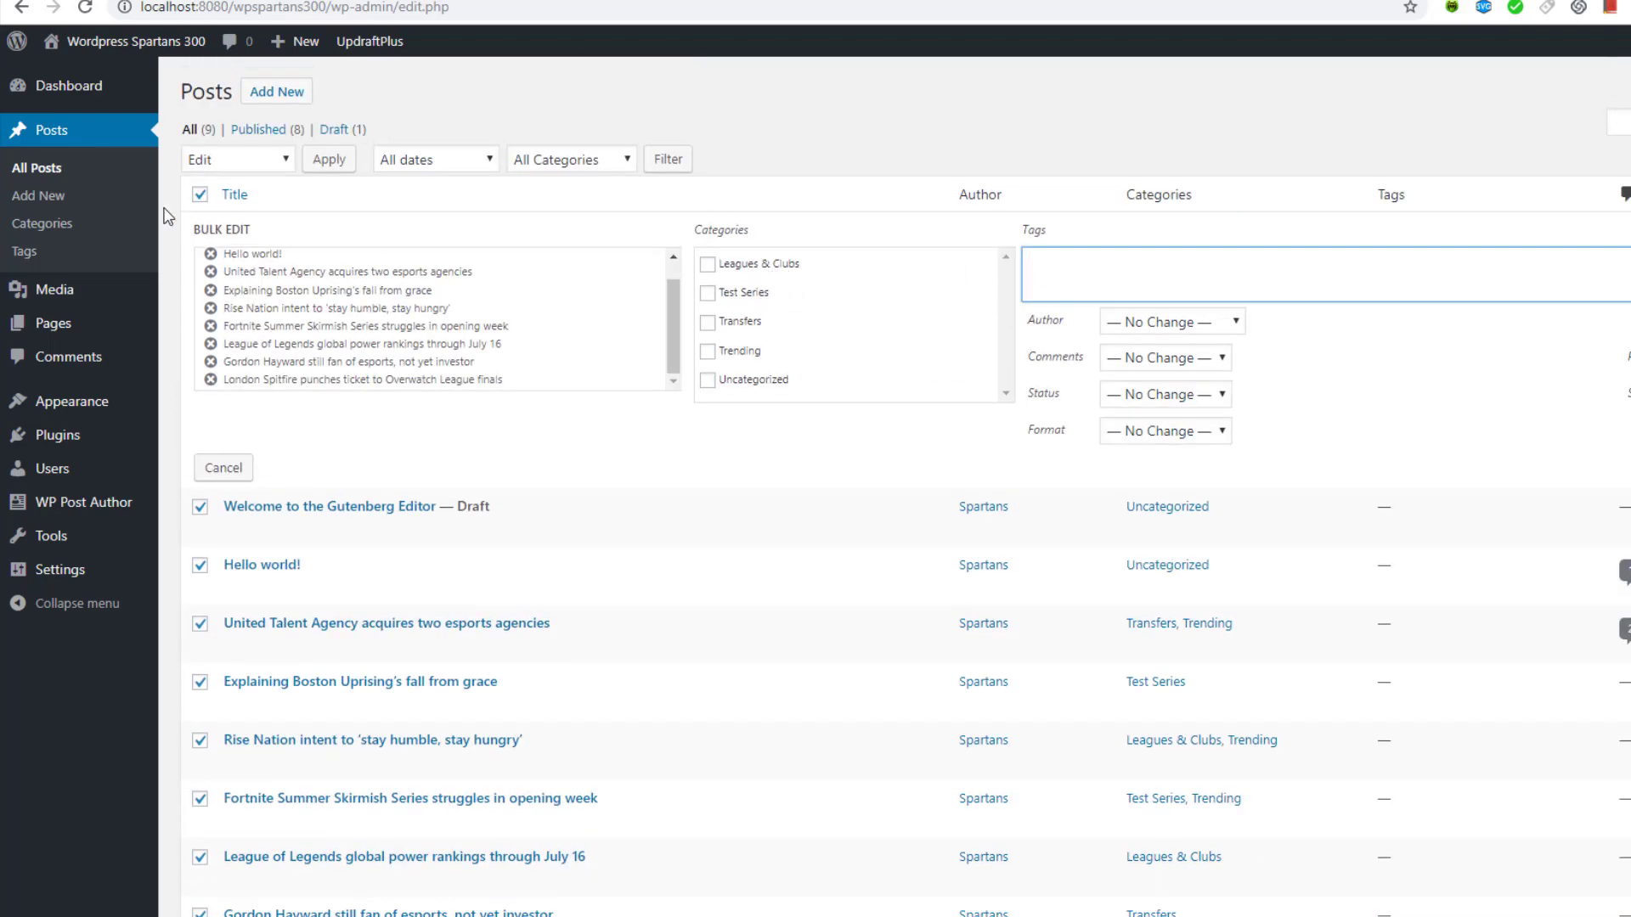
Quick Edit the United Talent Agency post, replacing Transfers with Leagues & Clubs in its categories
click(46, 170)
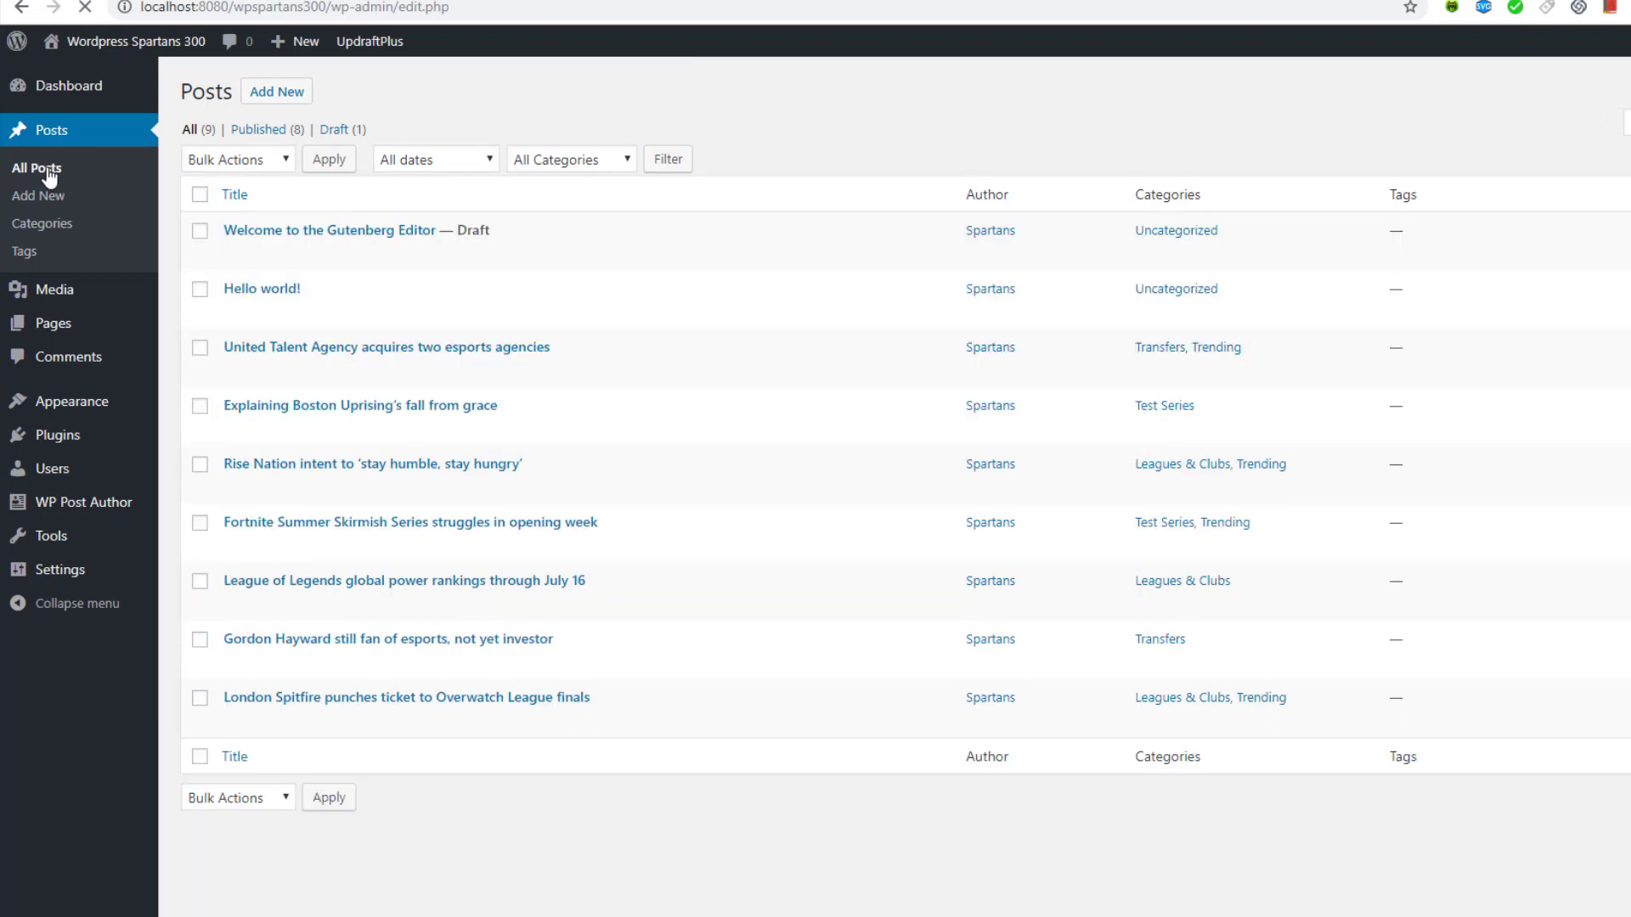
mouse_move(297, 313)
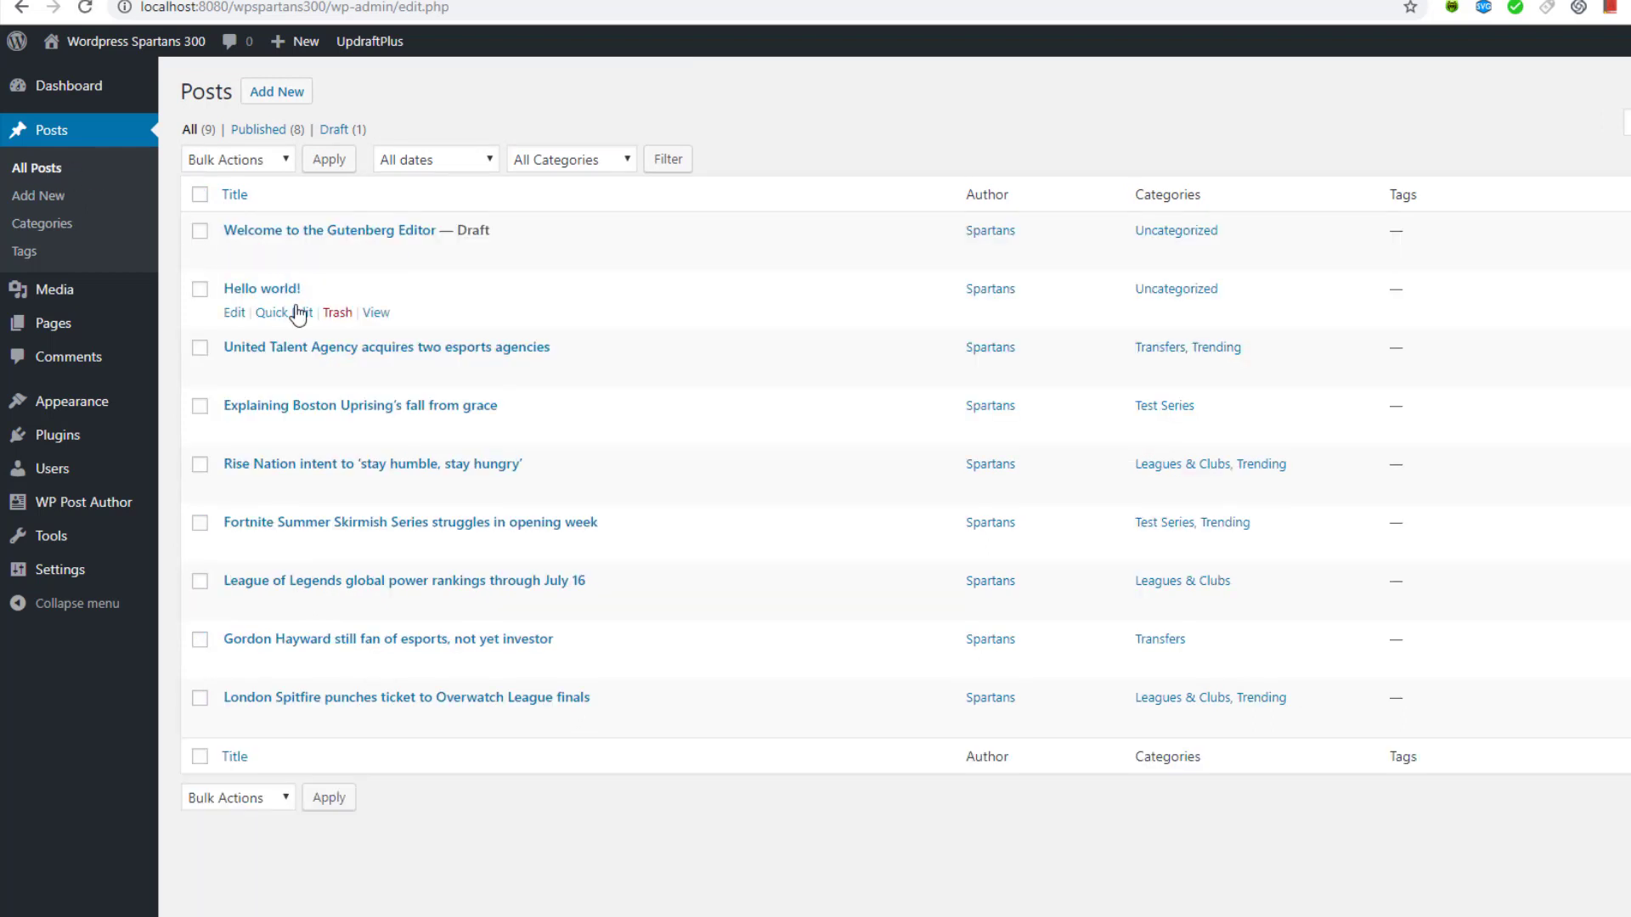
click(293, 371)
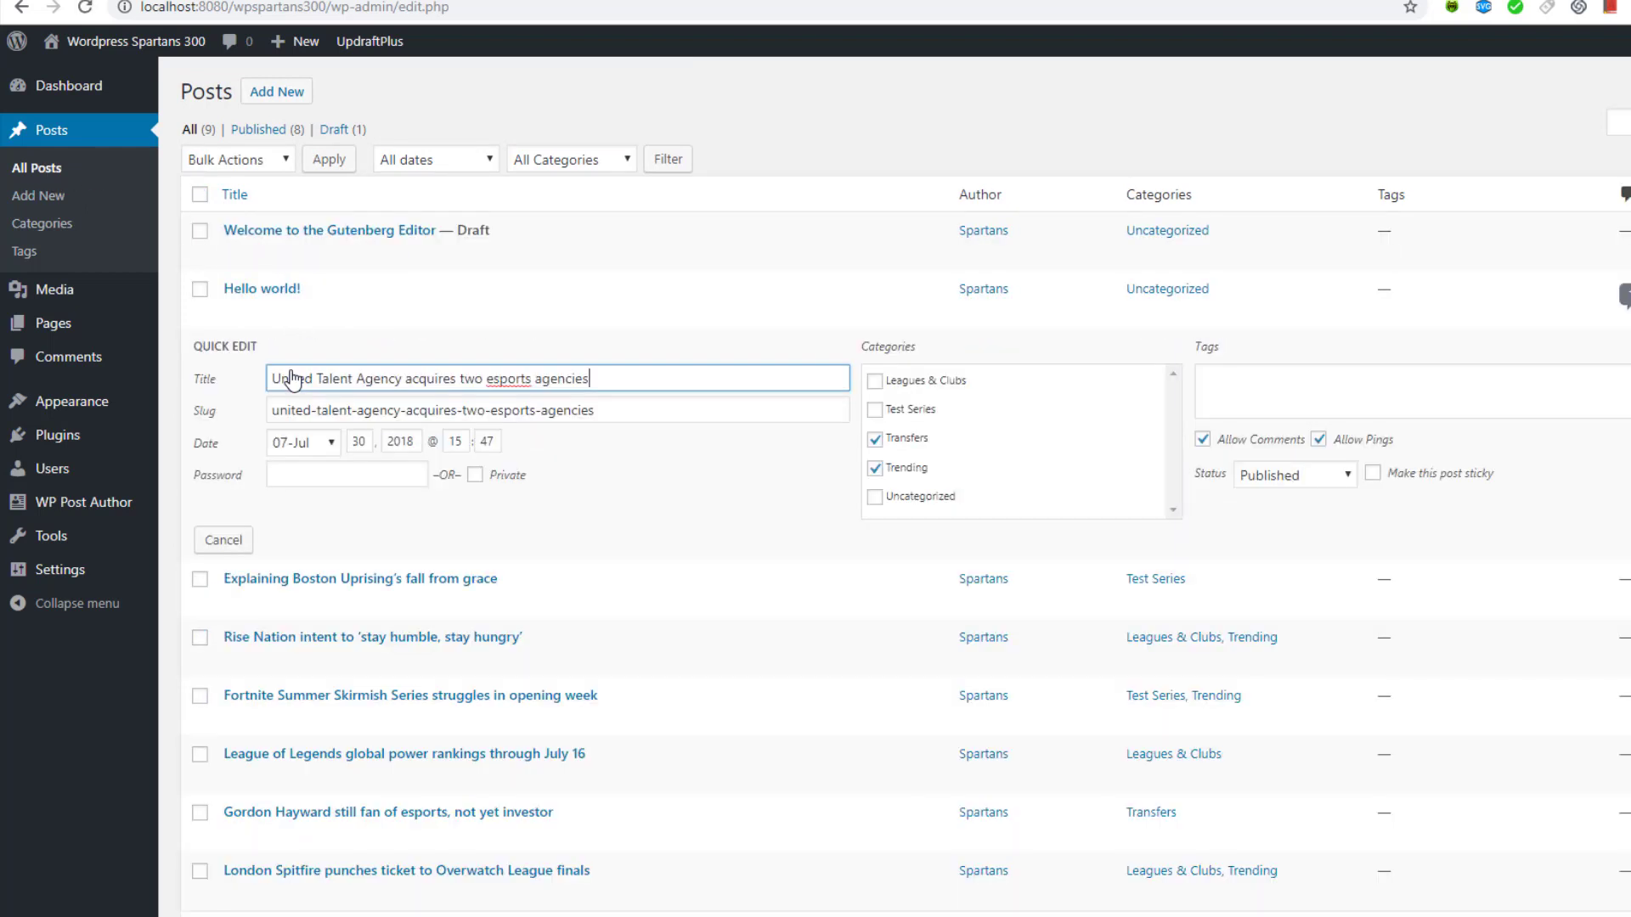
drag(655, 410, 272, 440)
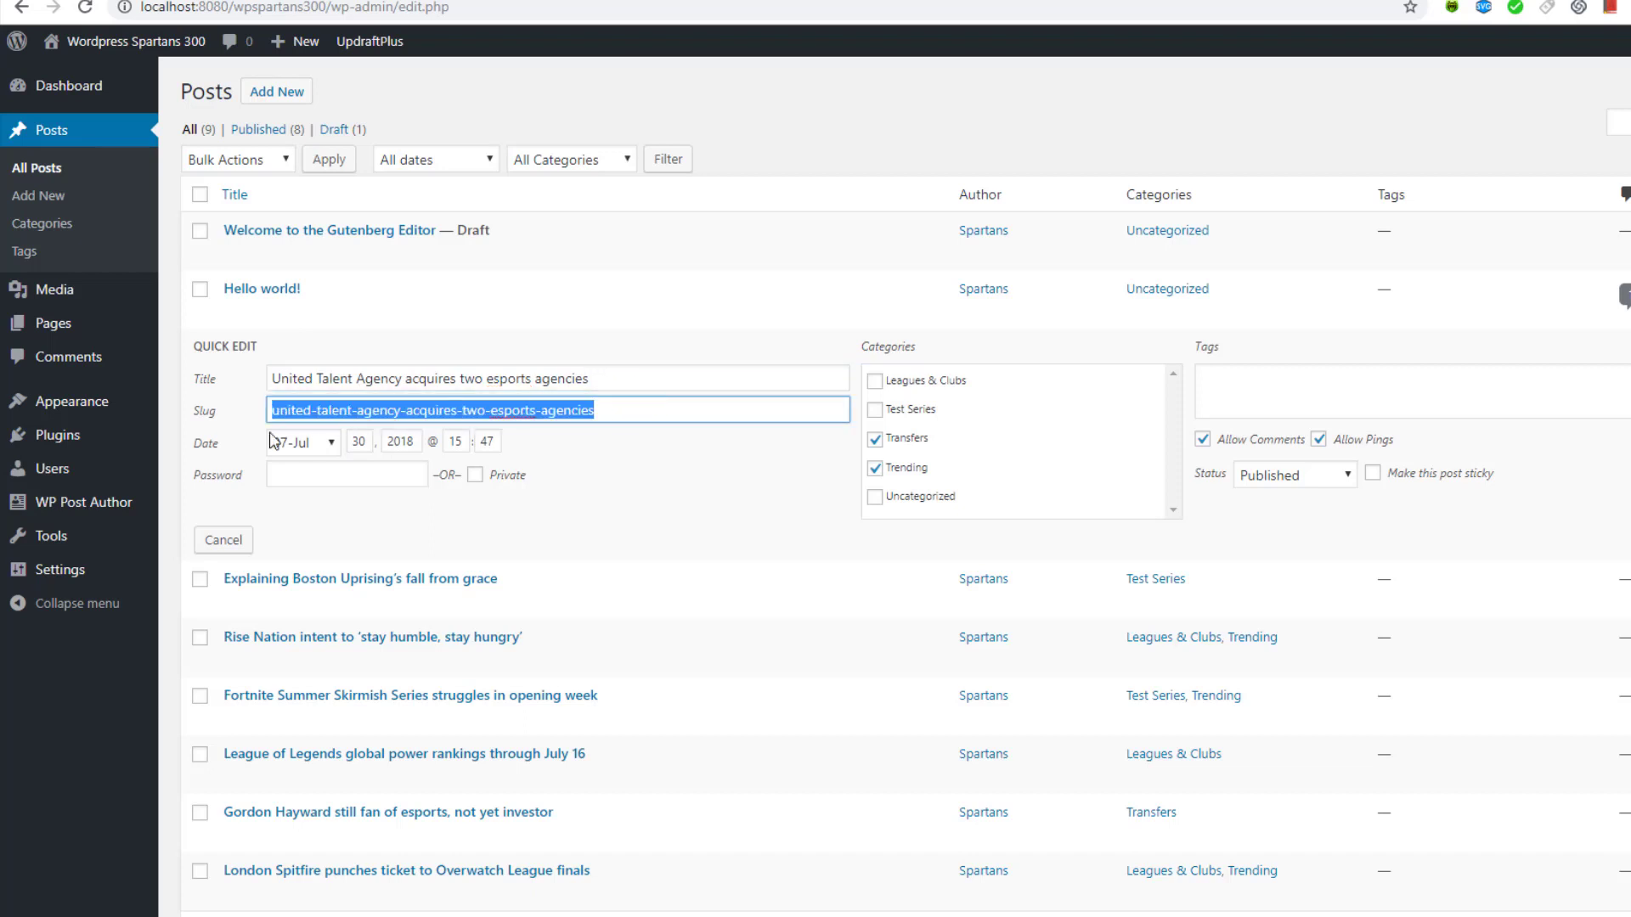
click(653, 412)
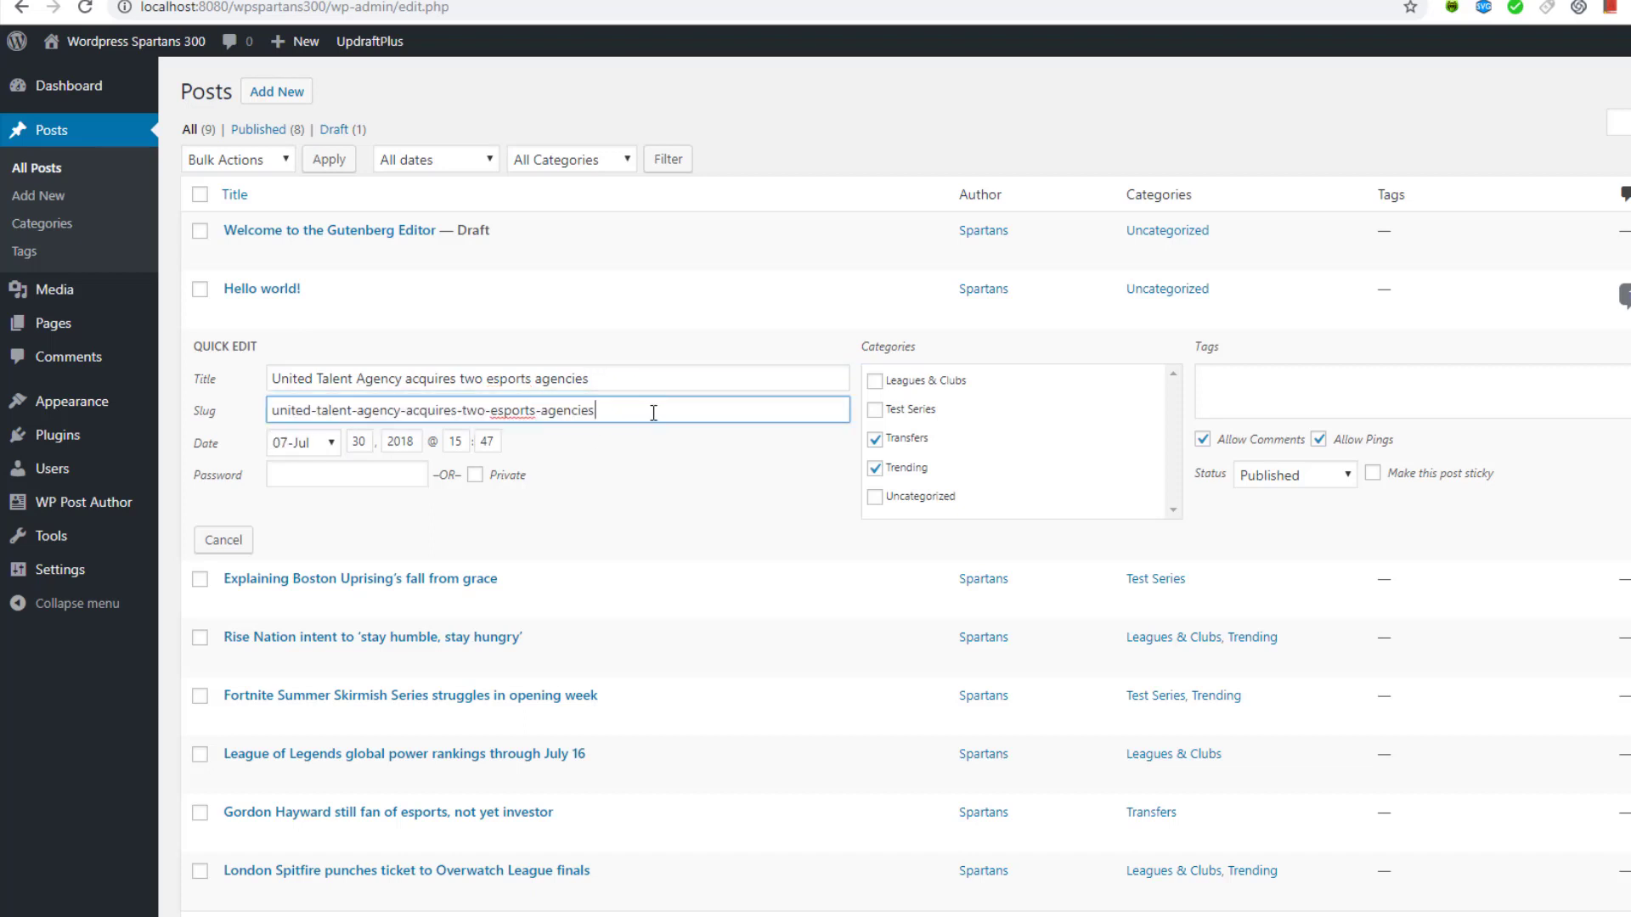
click(874, 440)
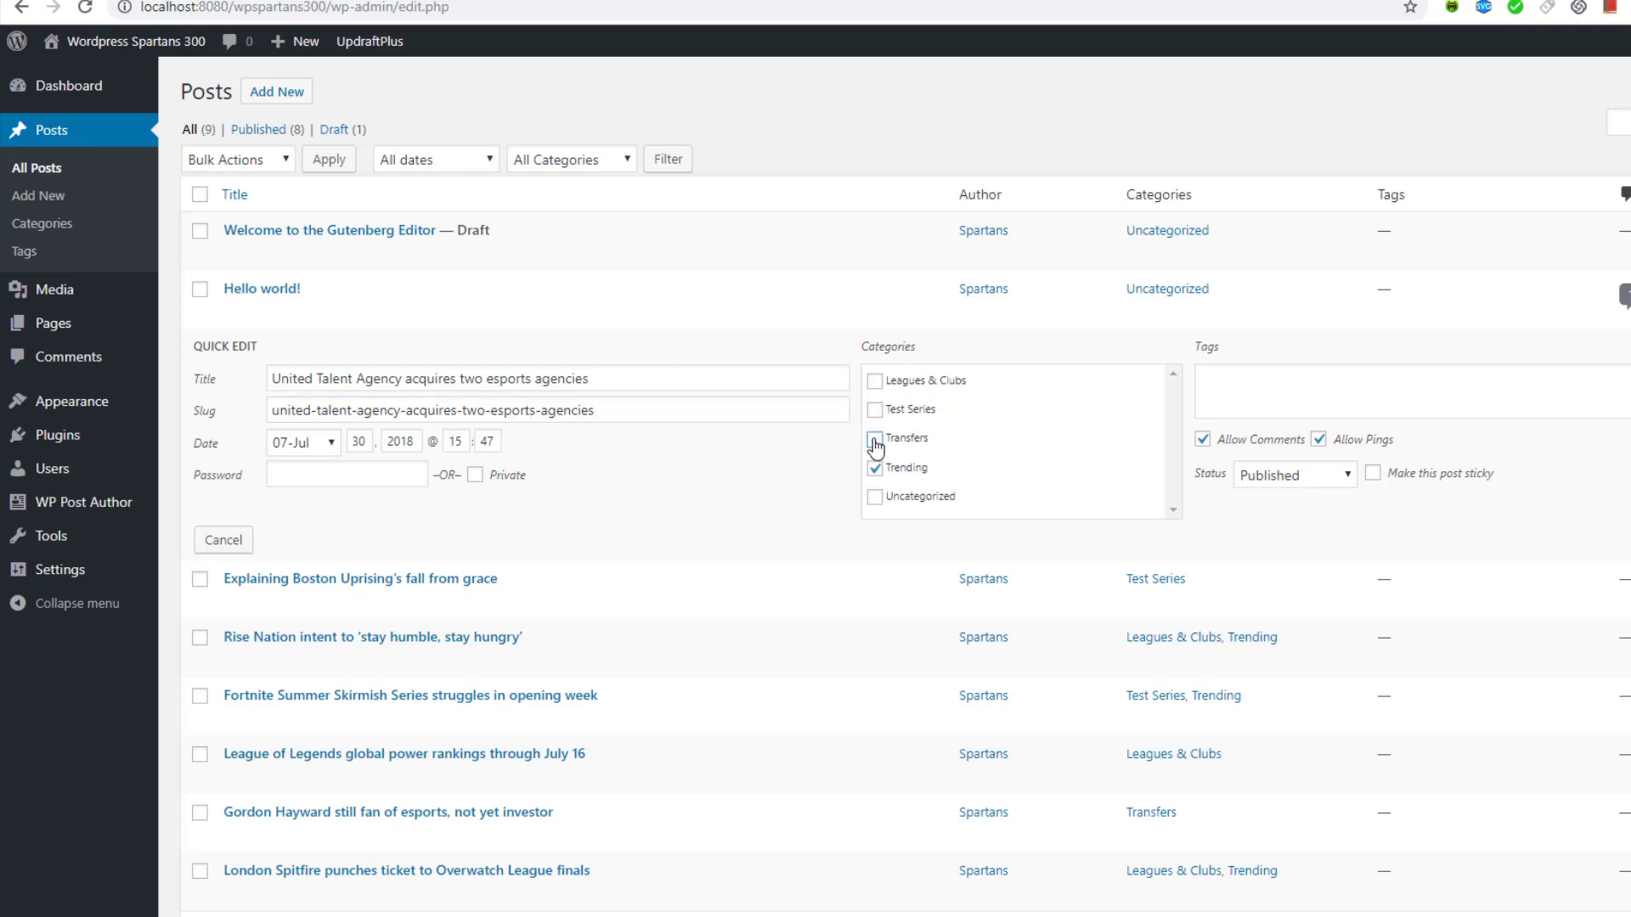
click(875, 382)
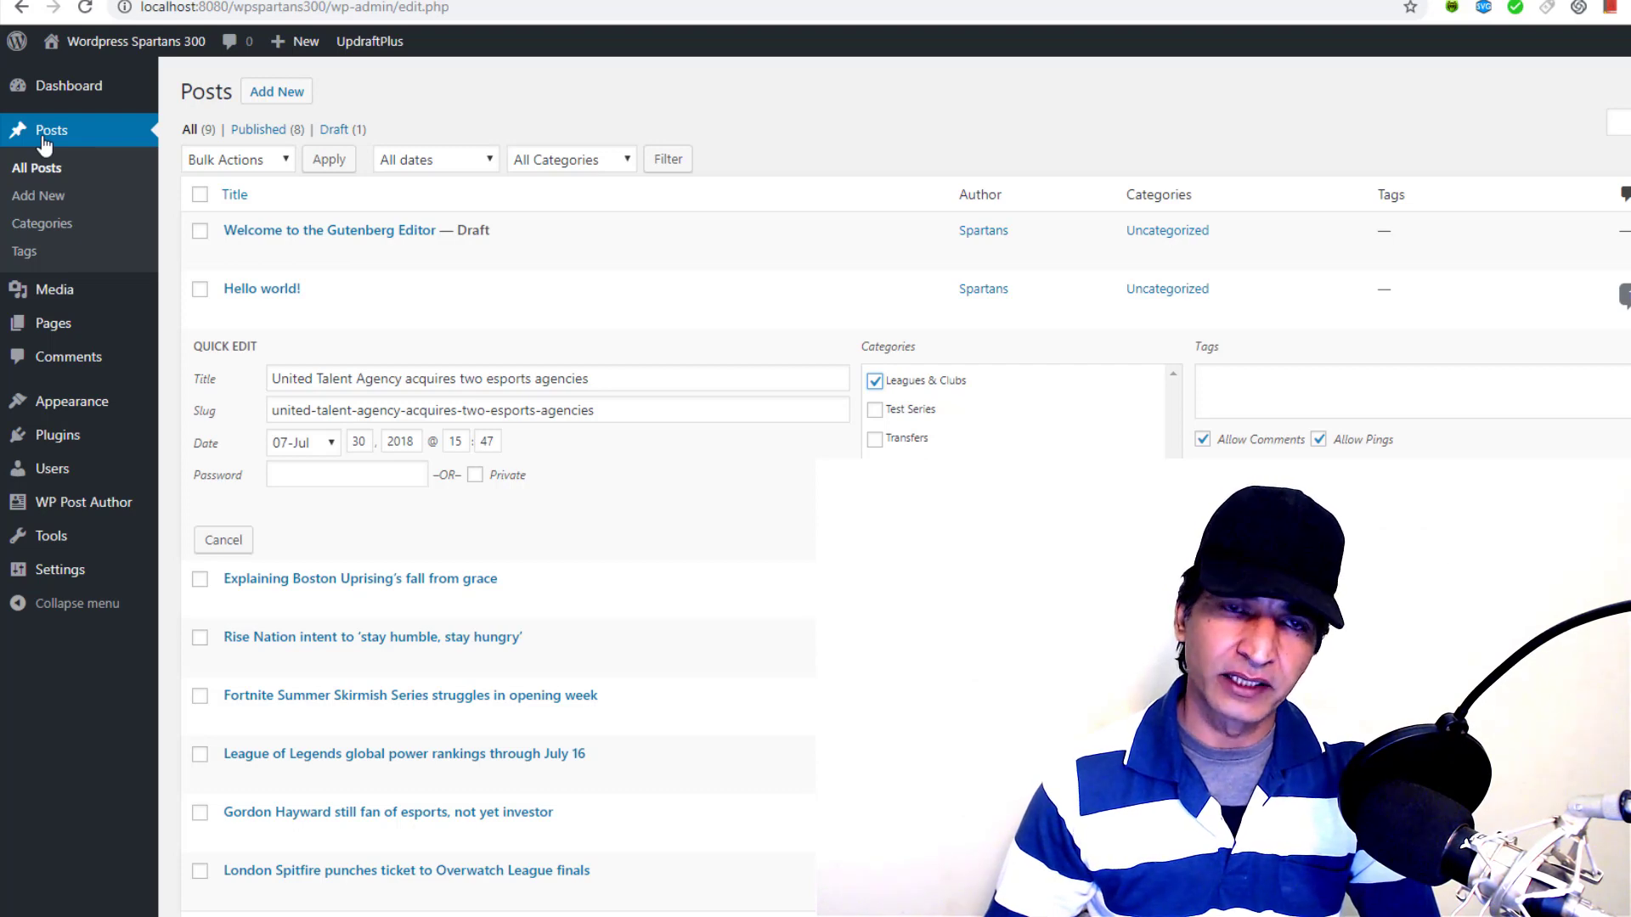
Open Posts > Categories and follow the Leagues & Clubs count of 3 to its posts
mouse_move(99, 329)
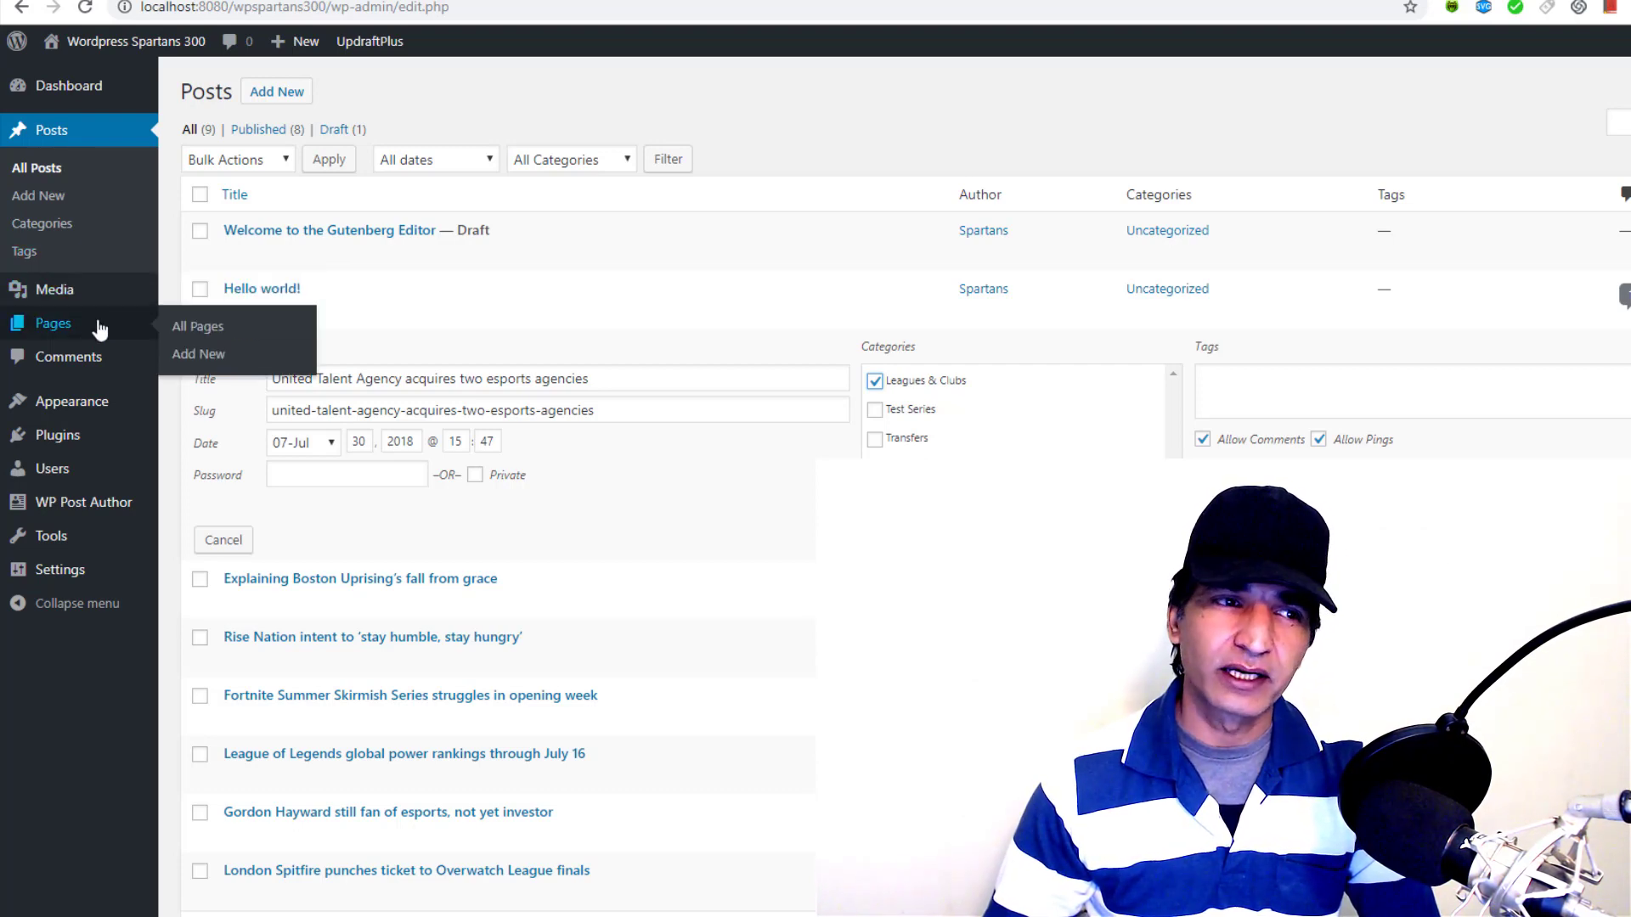
mouse_move(70, 302)
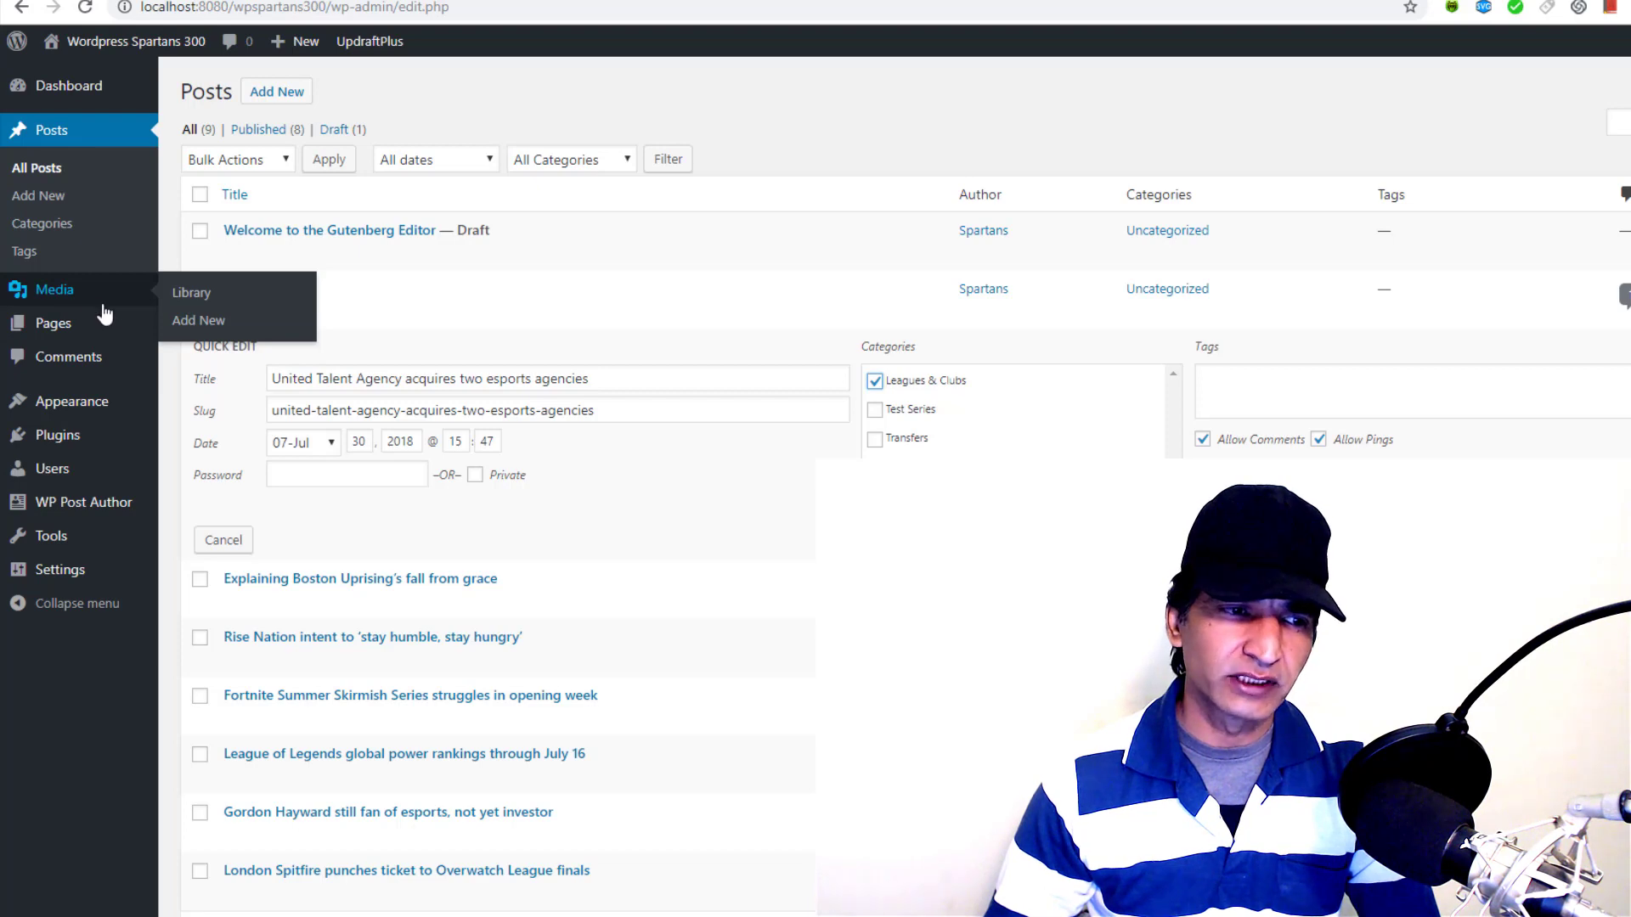
mouse_move(98, 478)
mouse_move(437, 238)
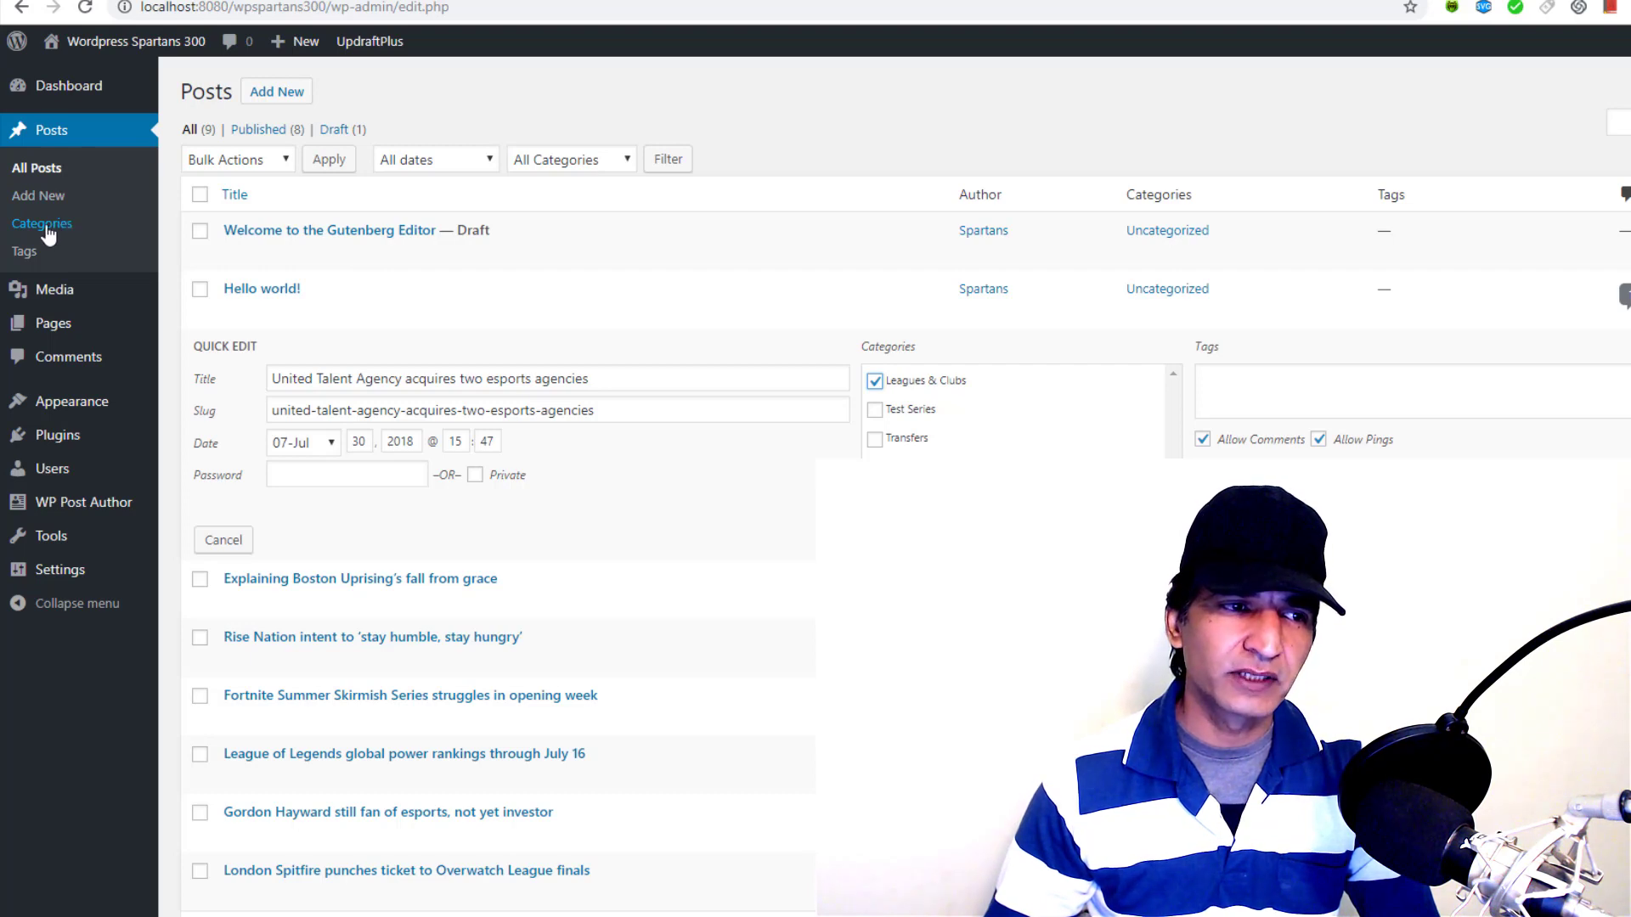
click(46, 226)
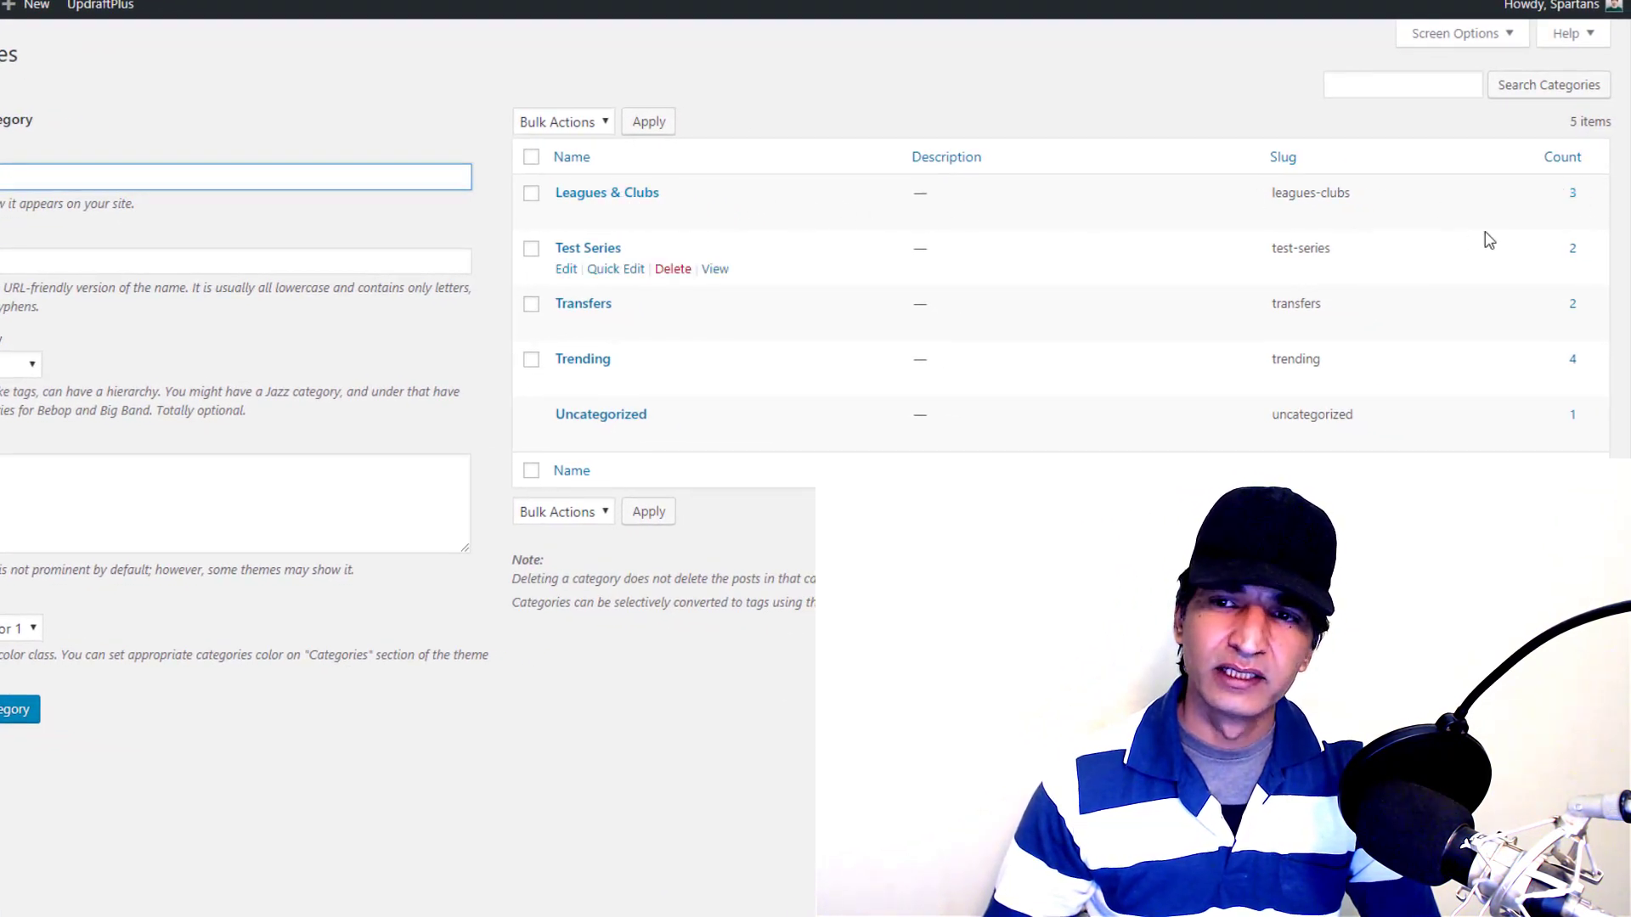
click(1572, 197)
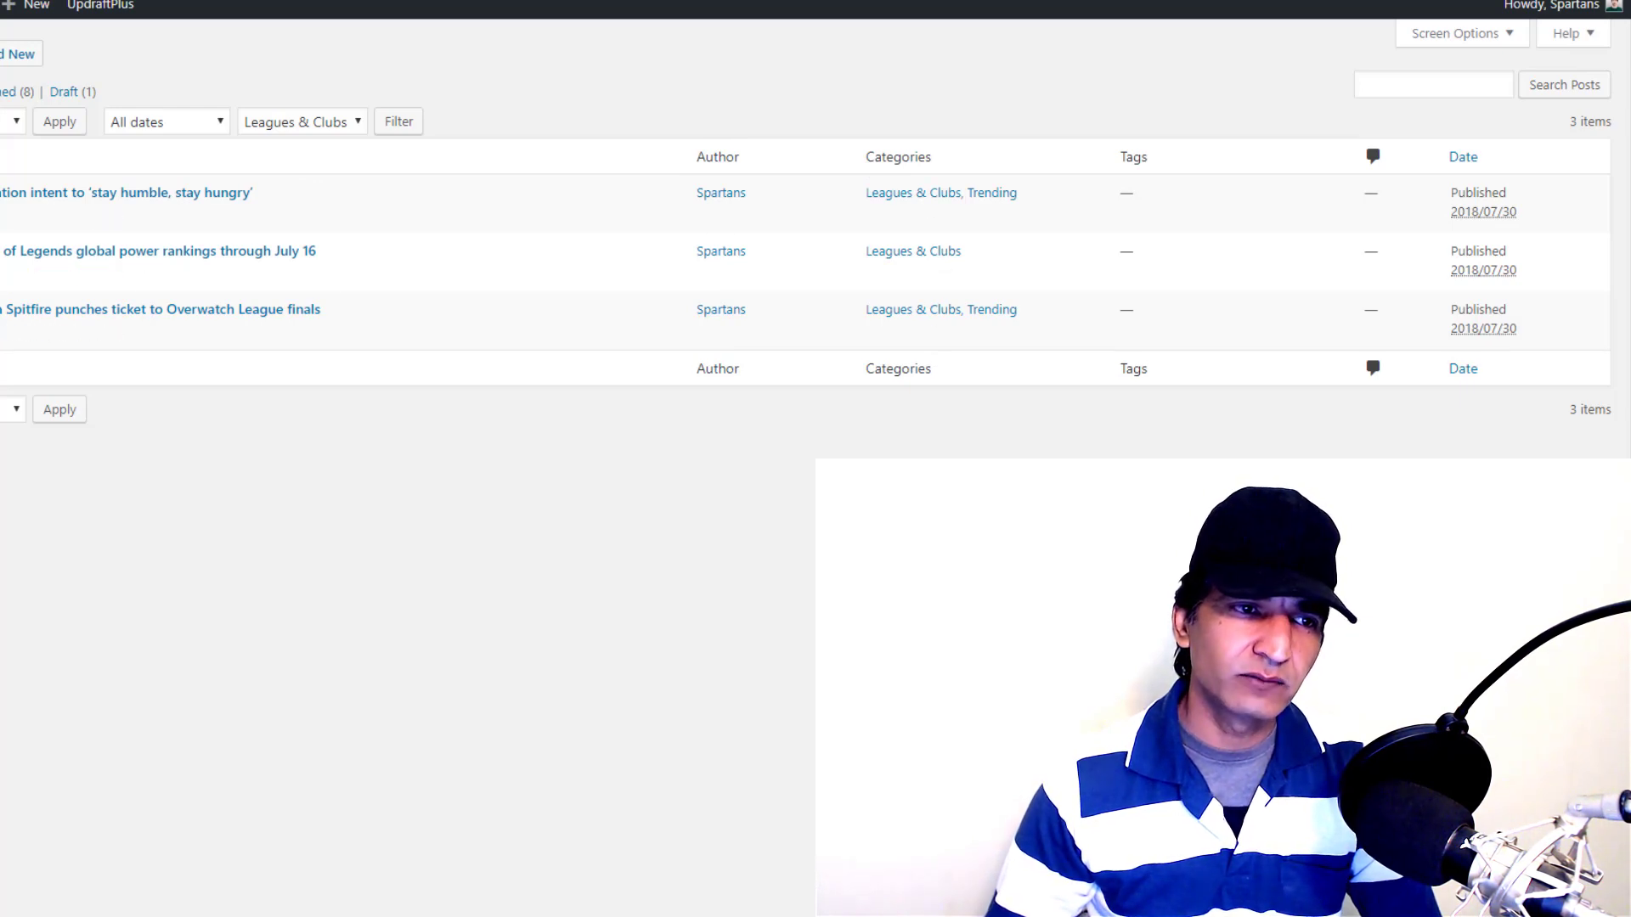
Open Bulk Edit for the three Leagues & Clubs posts, then go to Categories without saving
click(8, 121)
click(4, 164)
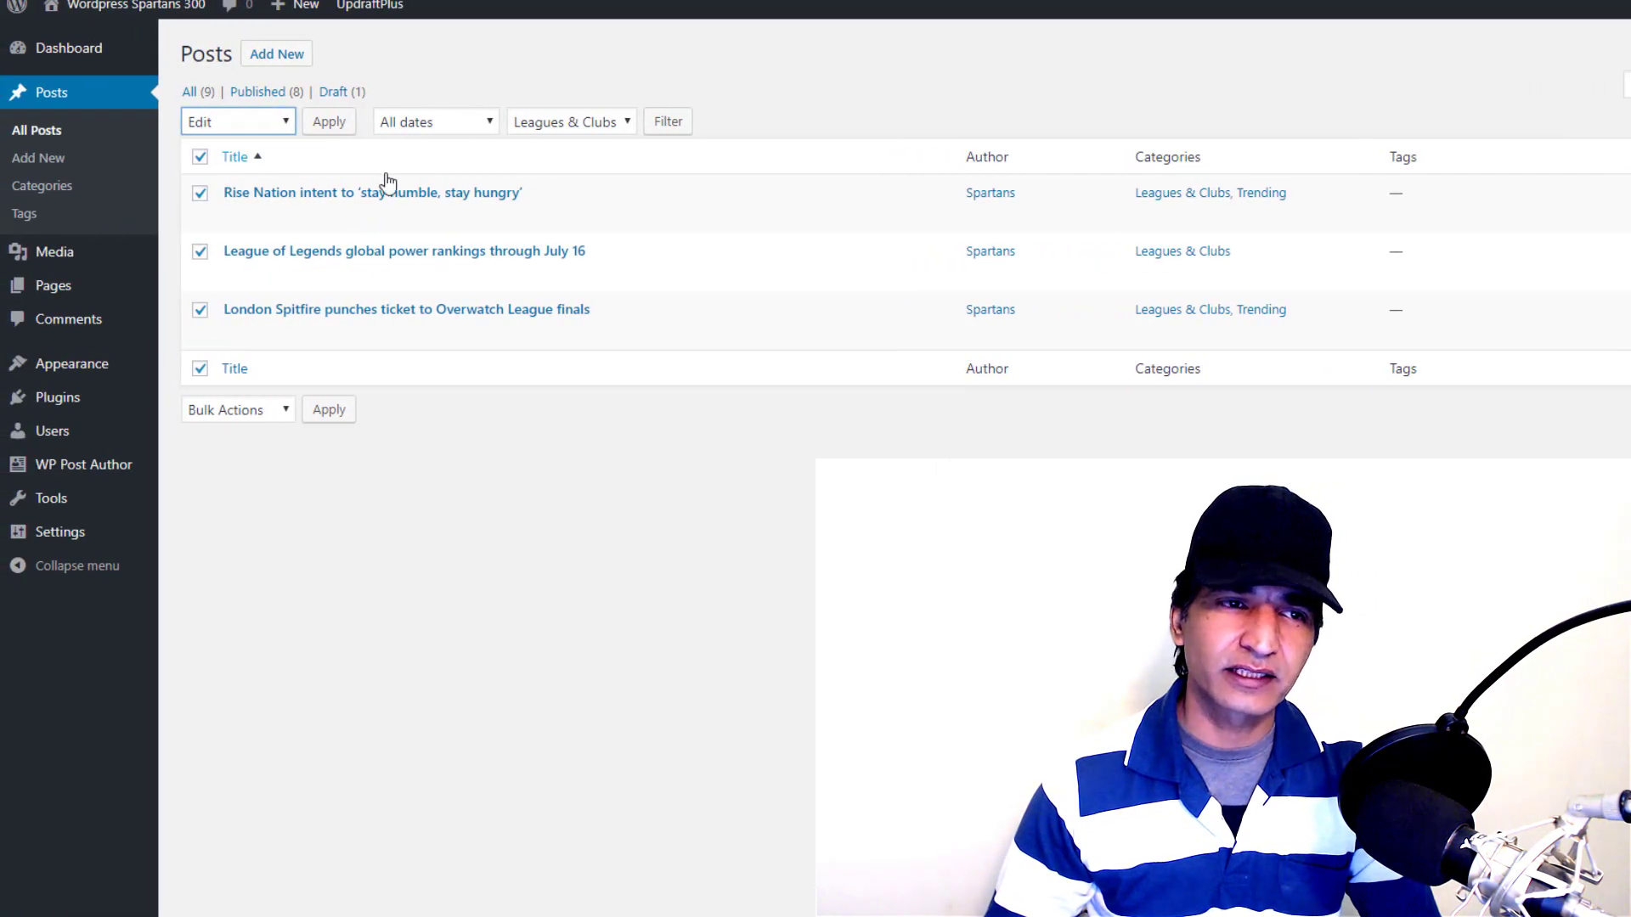
click(344, 125)
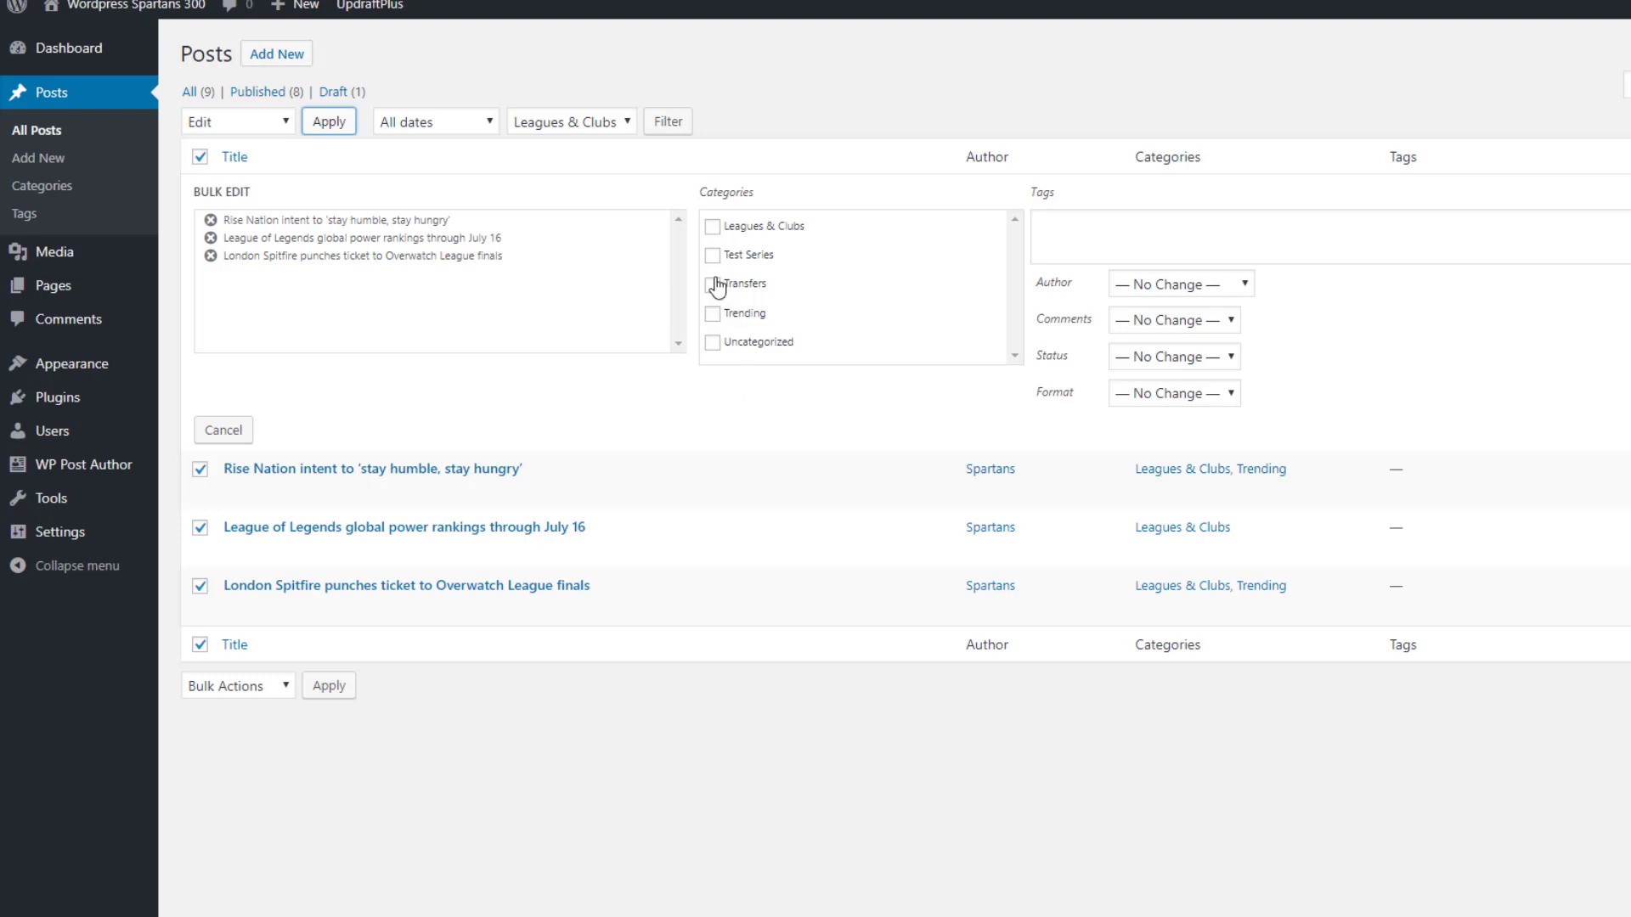
click(42, 186)
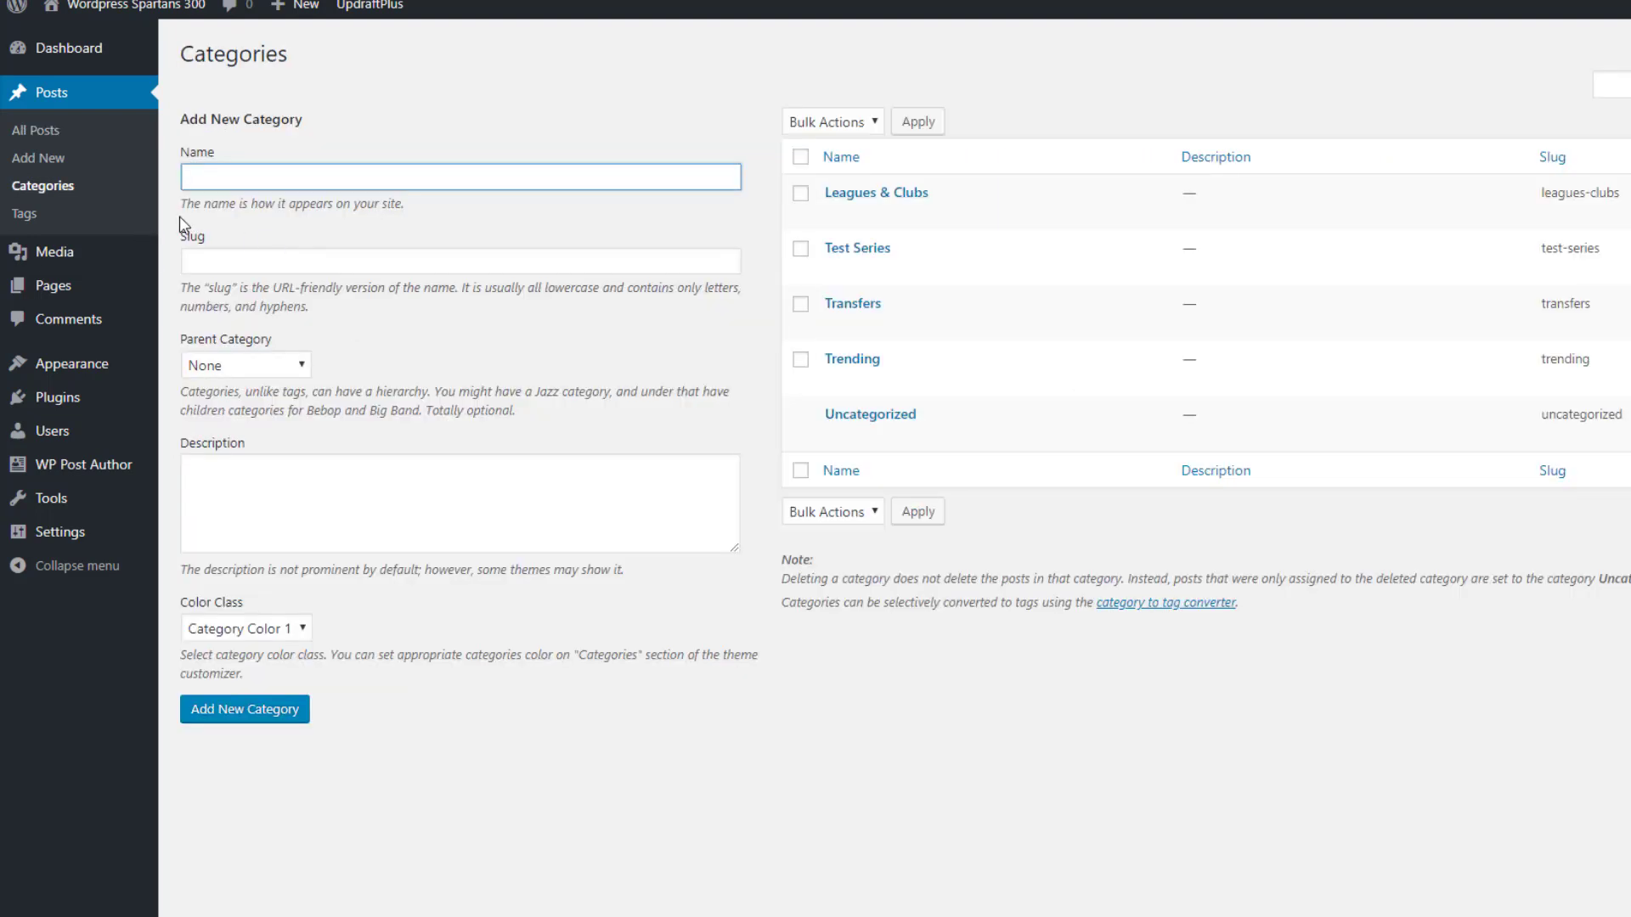
Start and cancel Quick Edit on Leagues & Clubs, then open its full Edit Category page
click(880, 214)
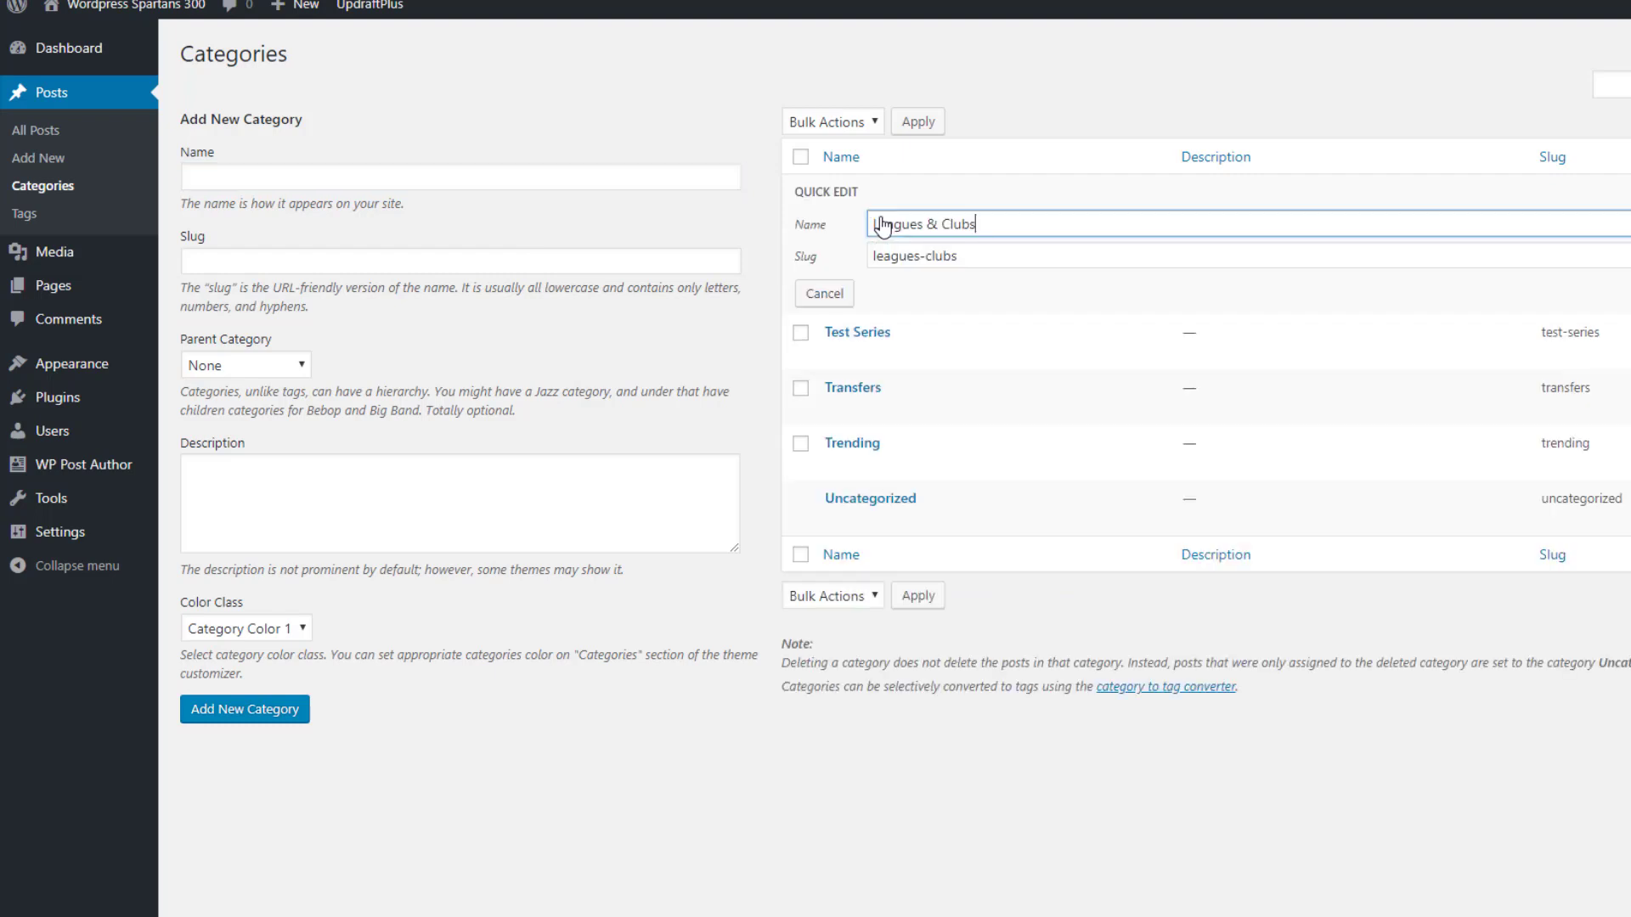
click(839, 297)
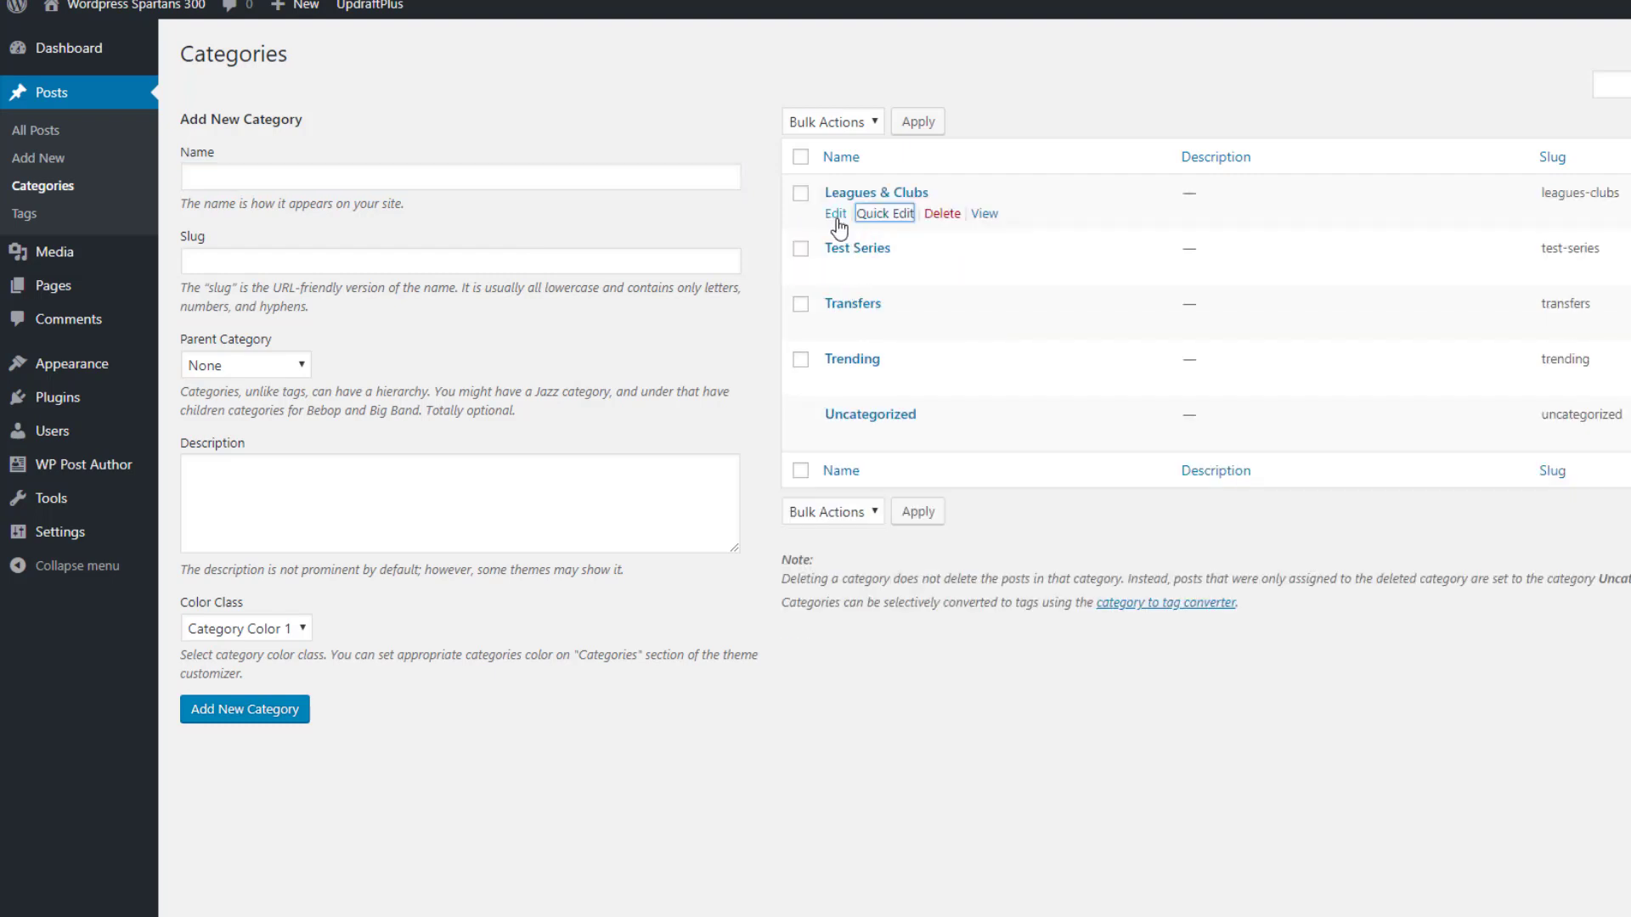
click(838, 222)
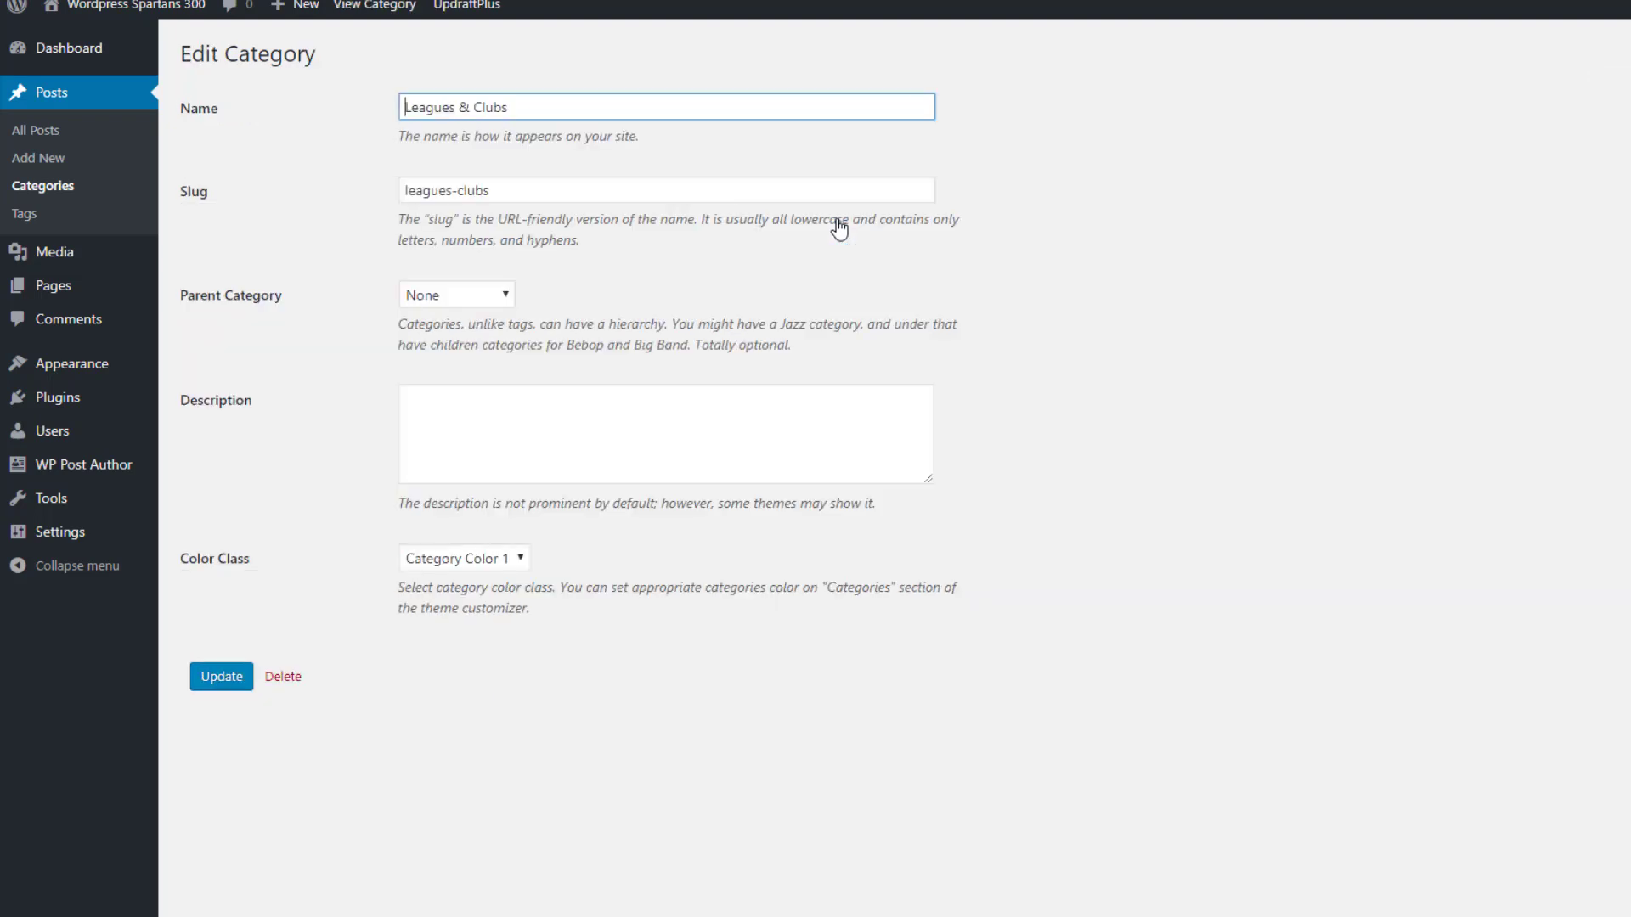
Rename Leagues & Clubs to 'Something', clear the slug so it regenerates, and update
drag(509, 108, 335, 108)
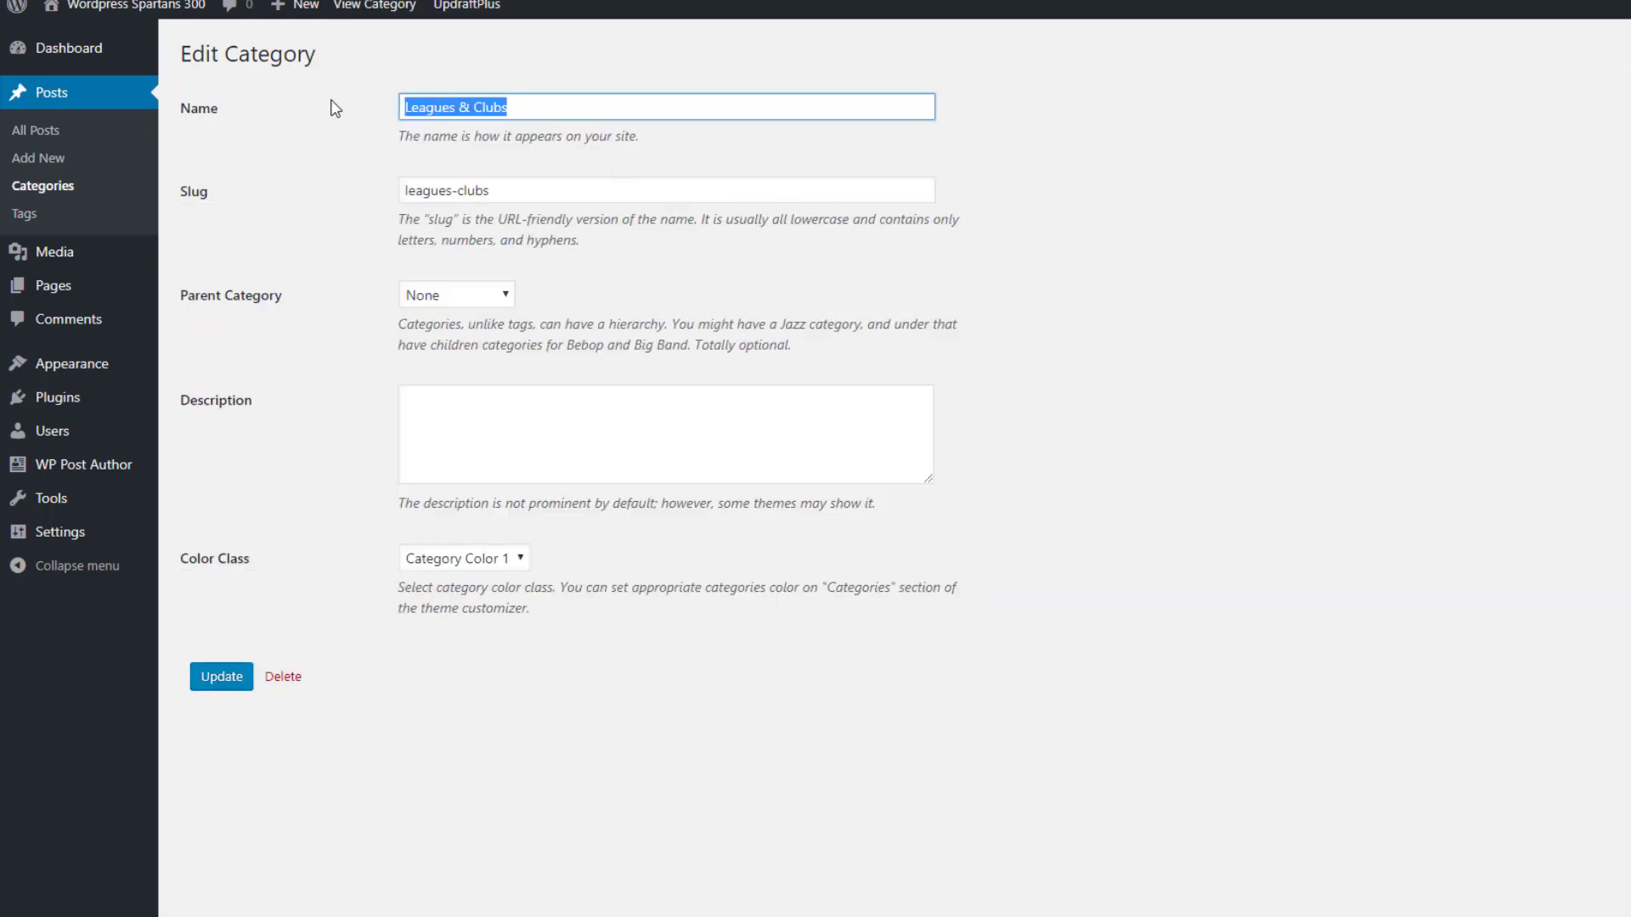
text(Something)
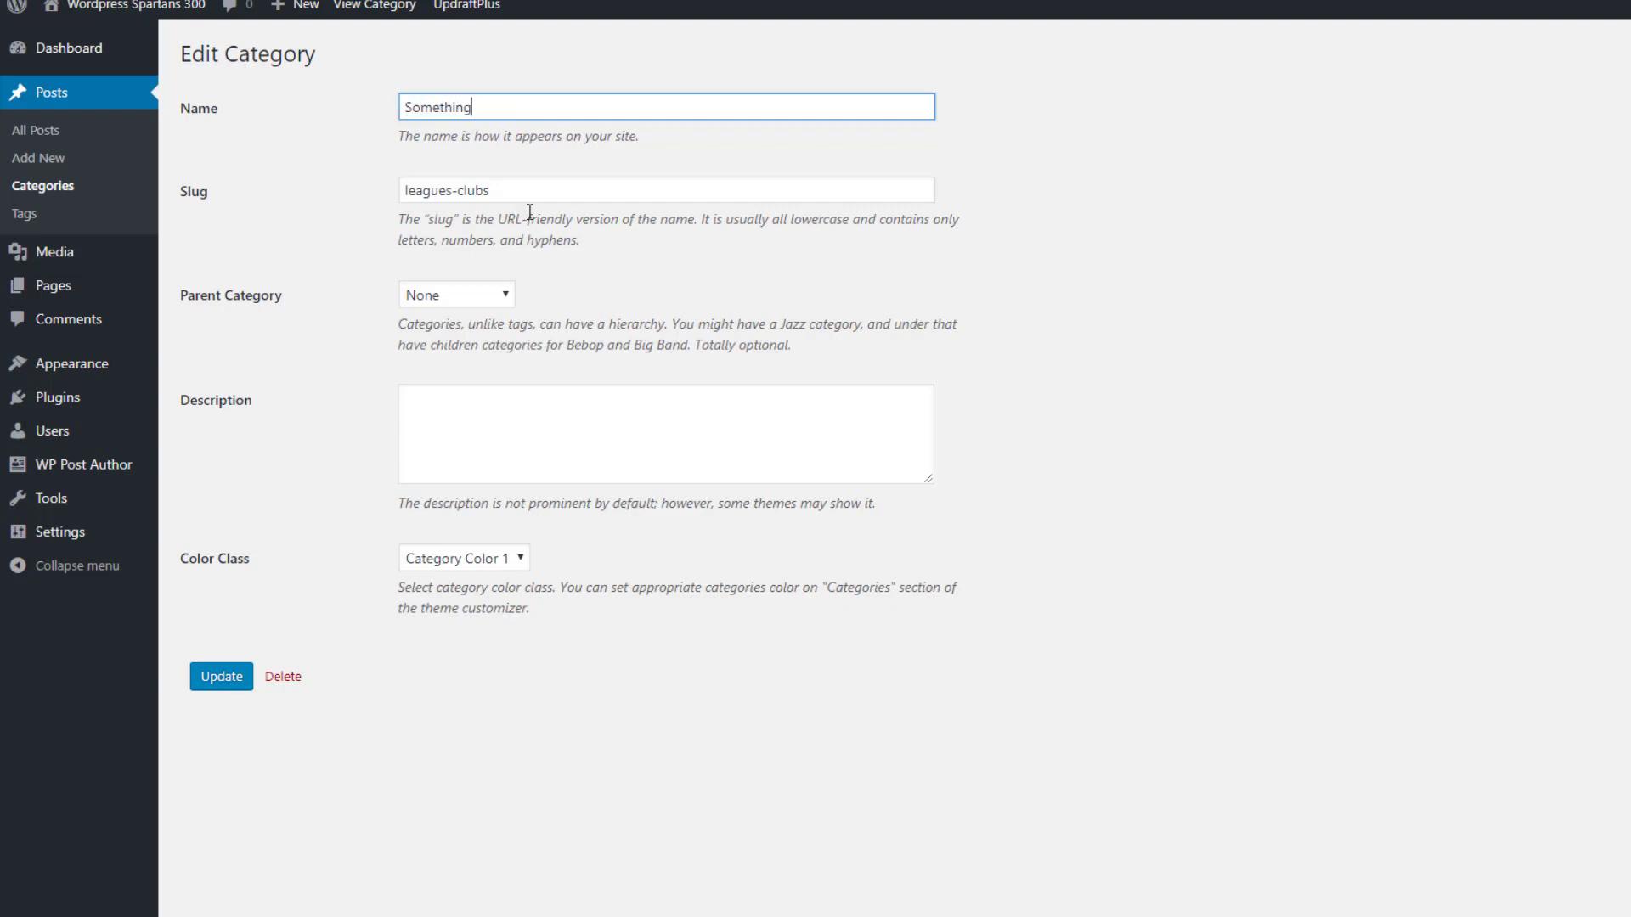
drag(501, 191, 307, 201)
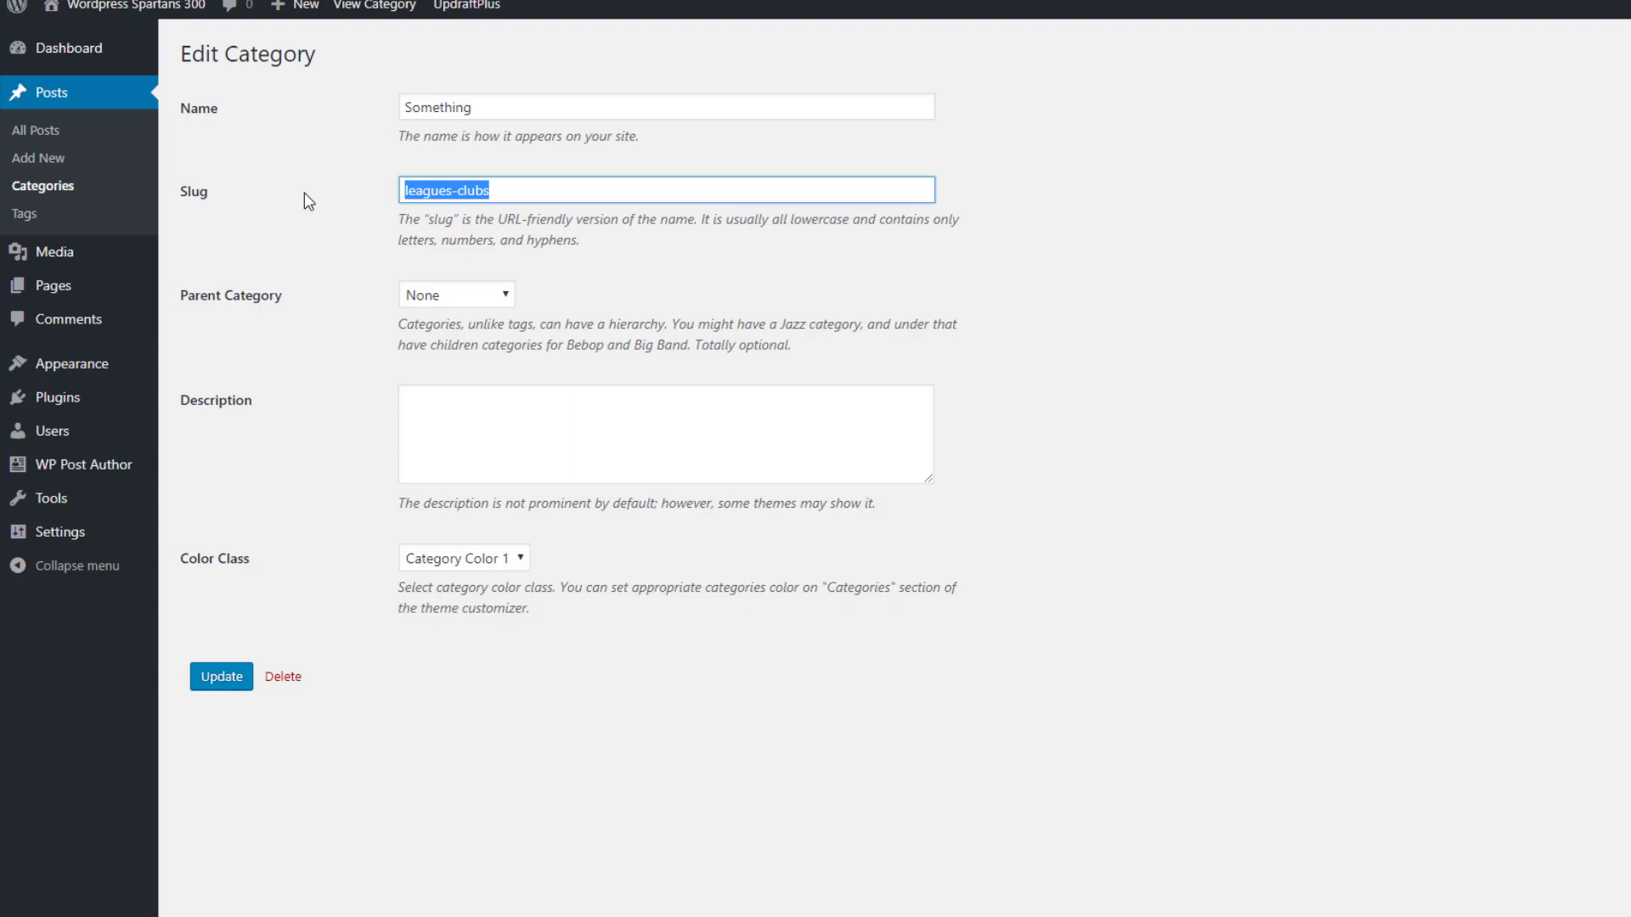
key(BackSpace)
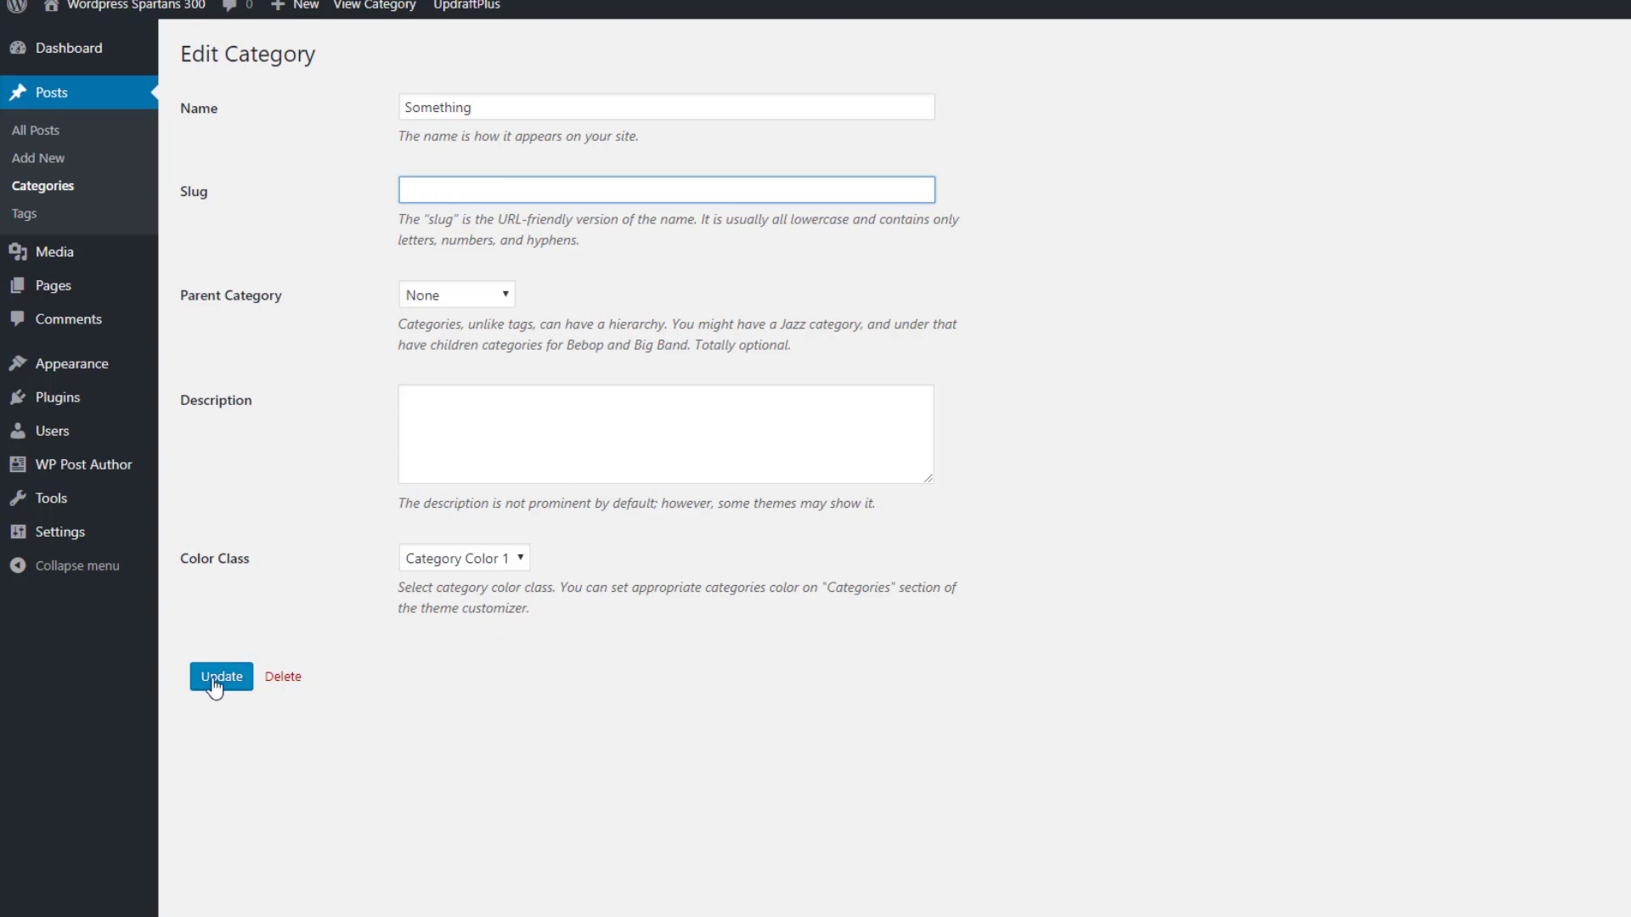
click(214, 678)
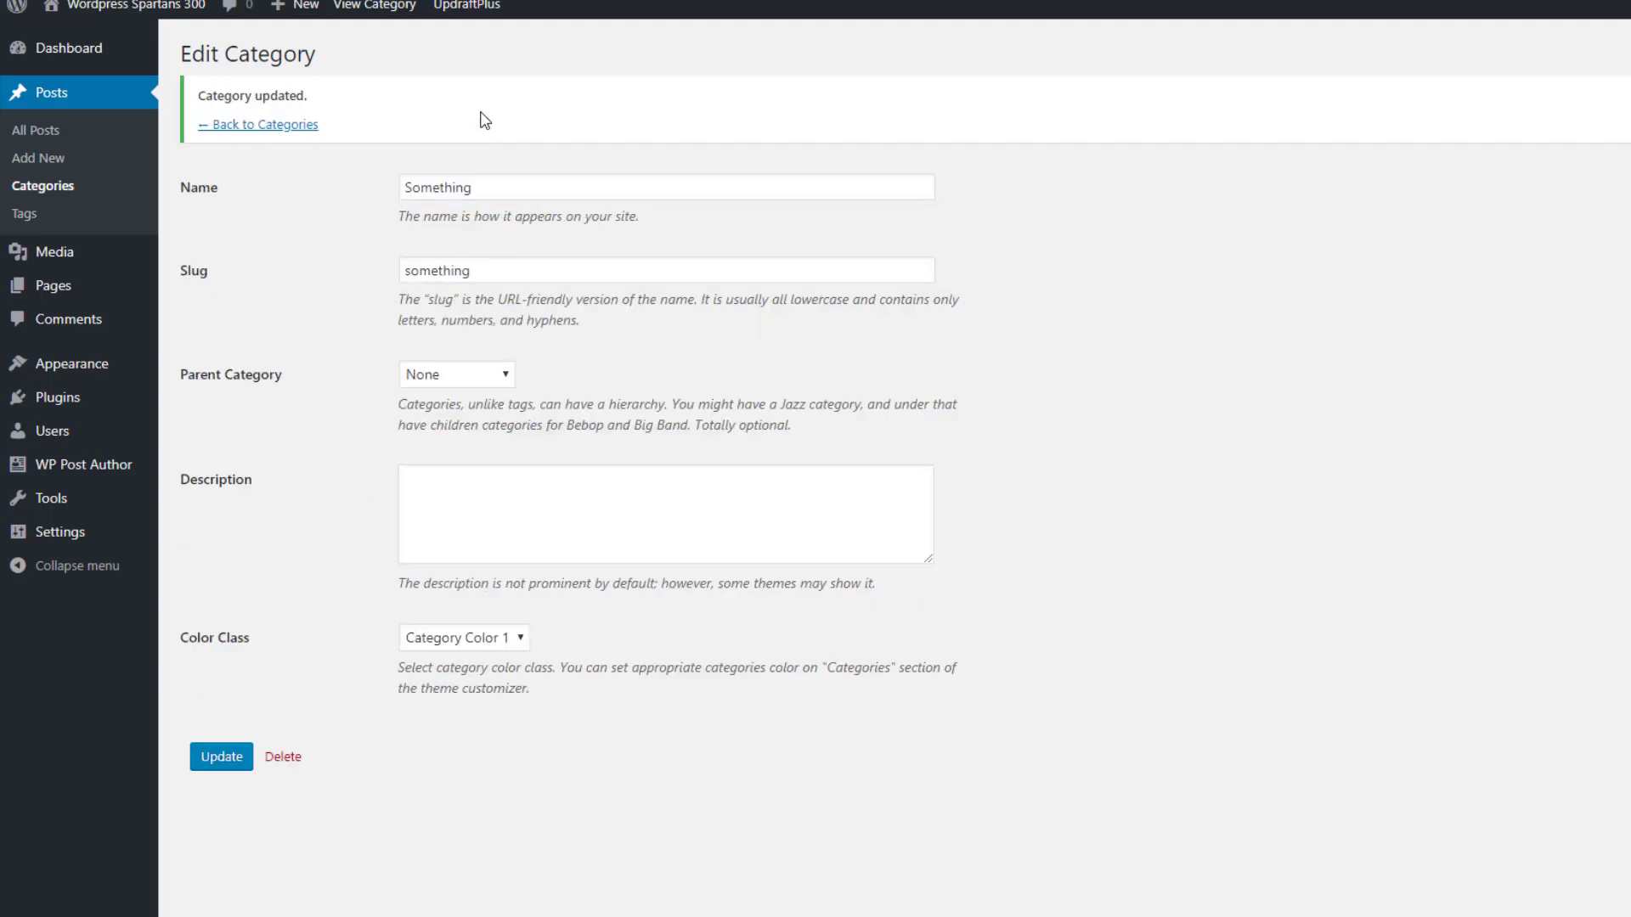
drag(499, 189, 389, 189)
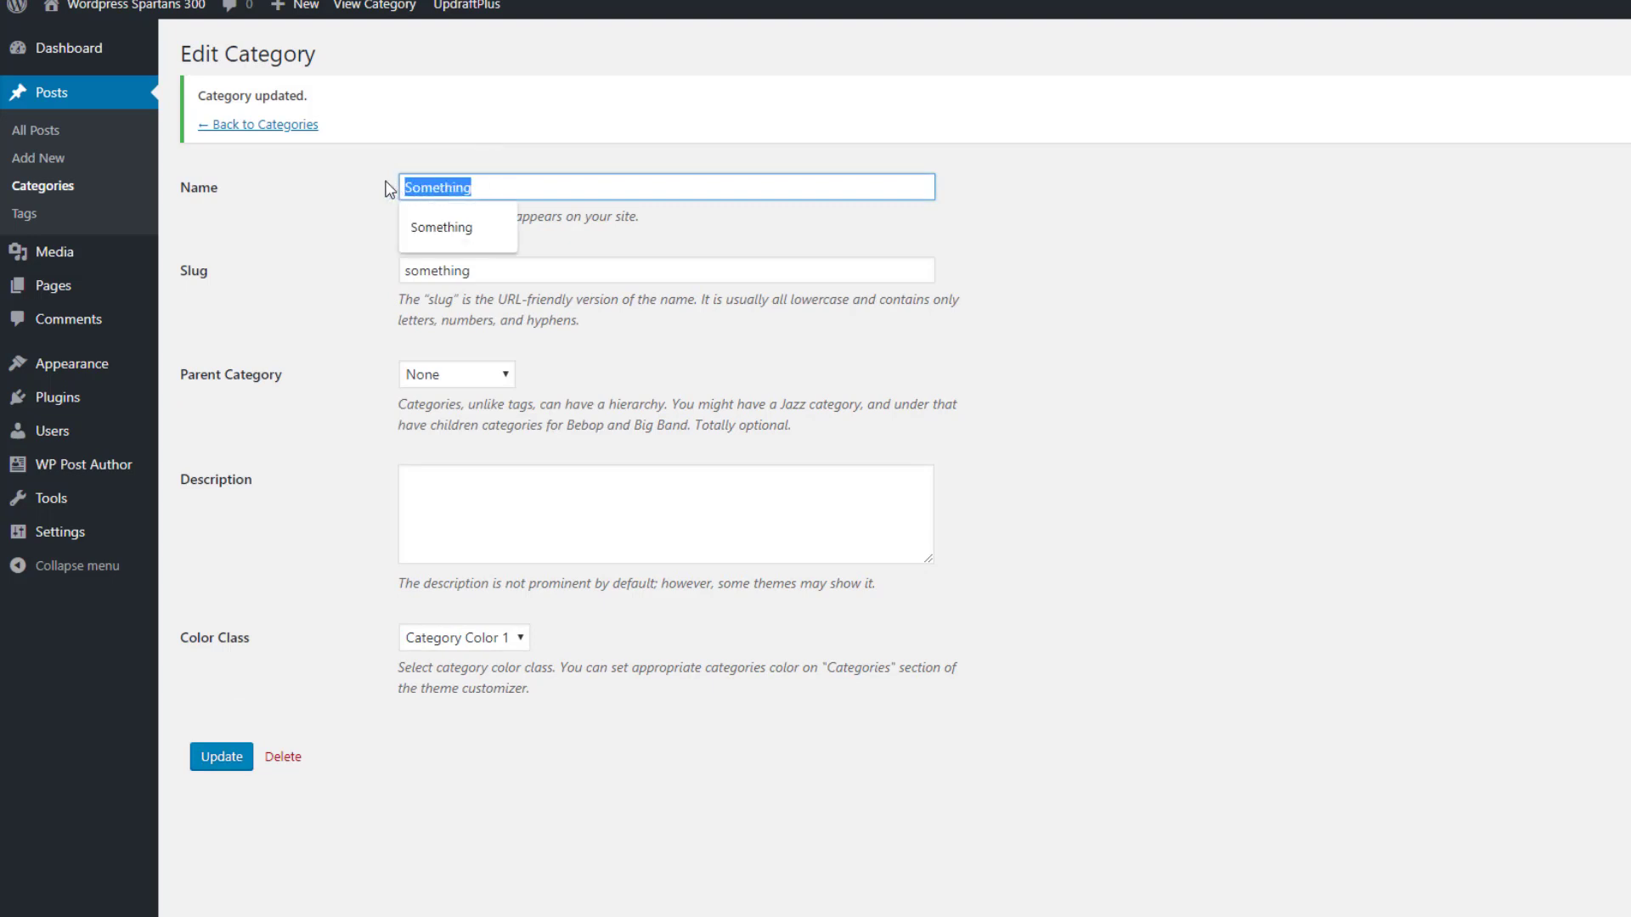
click(354, 206)
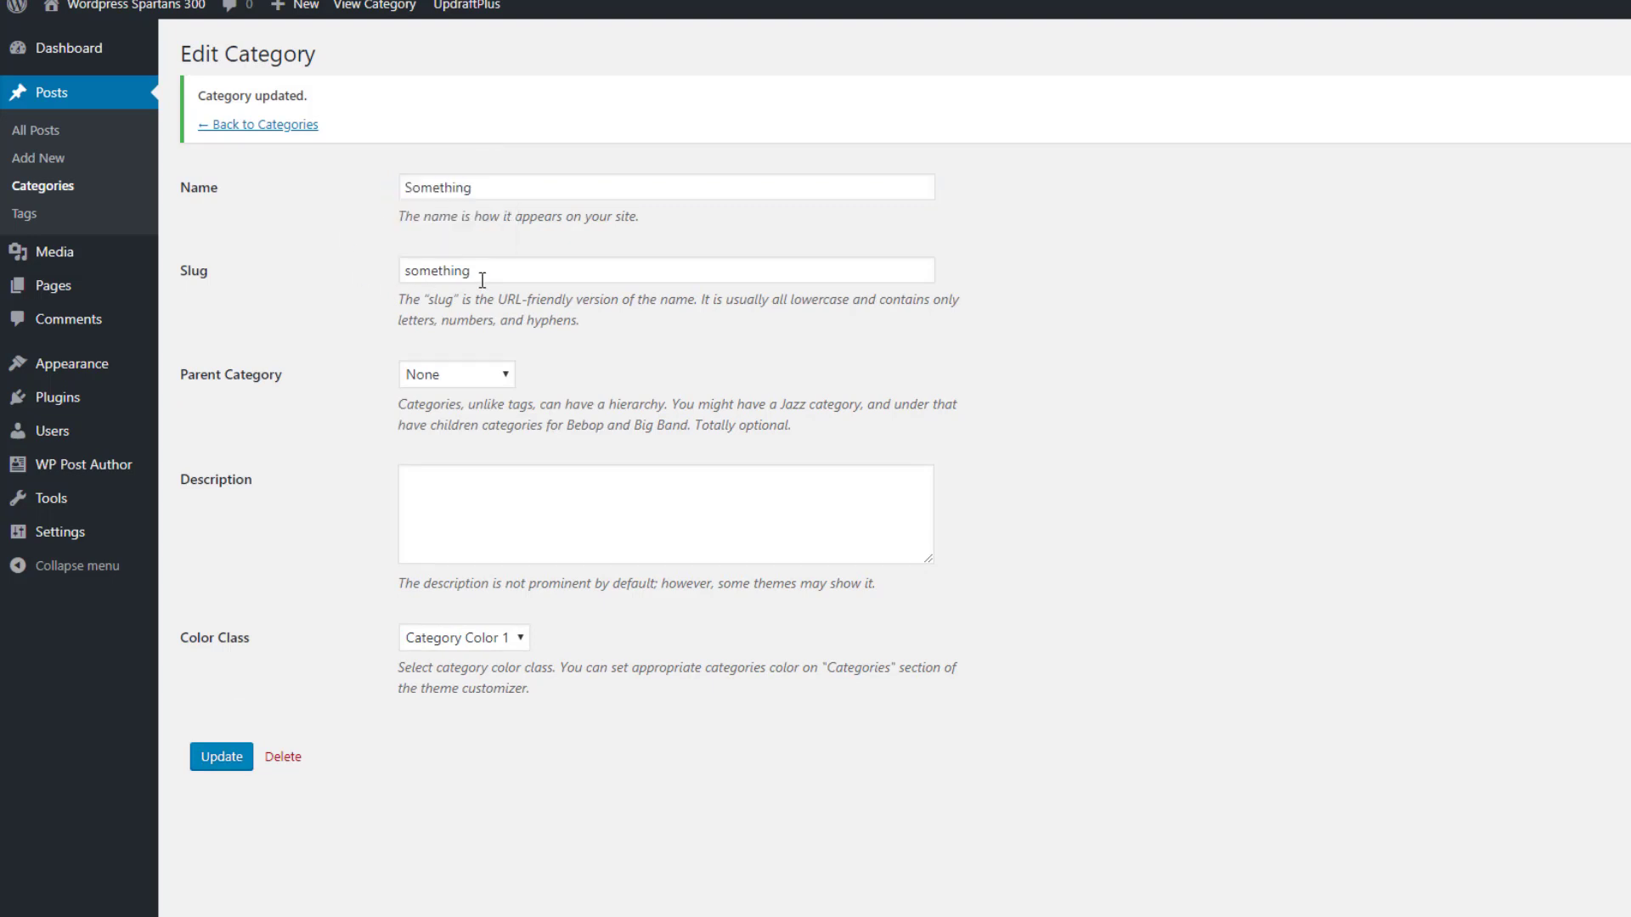
drag(524, 190, 376, 182)
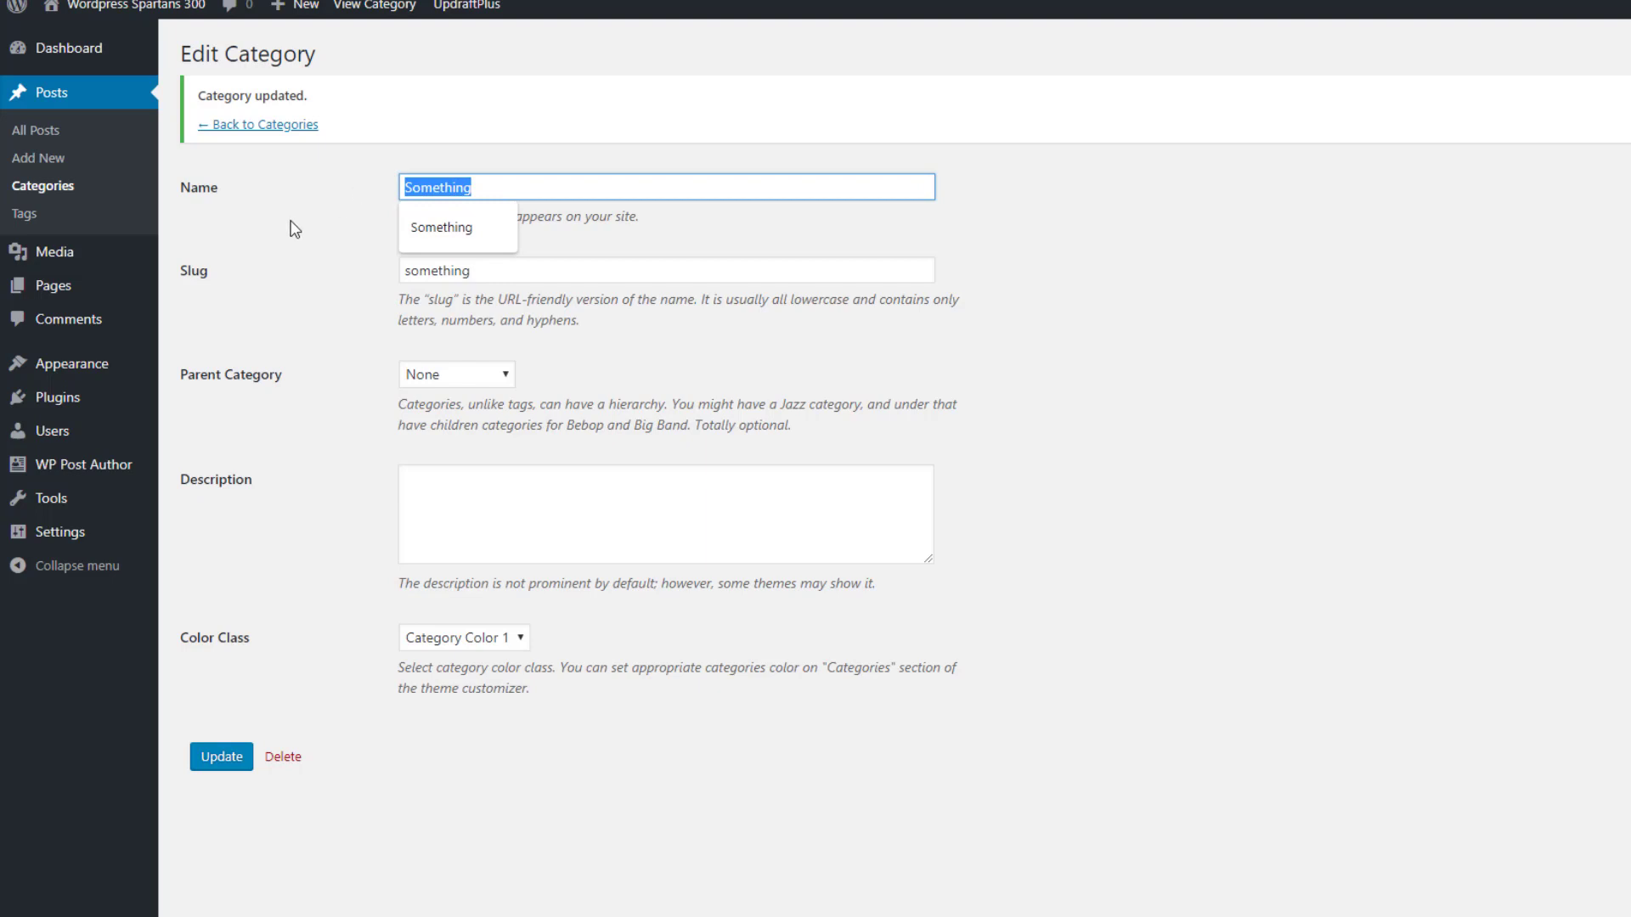
click(451, 222)
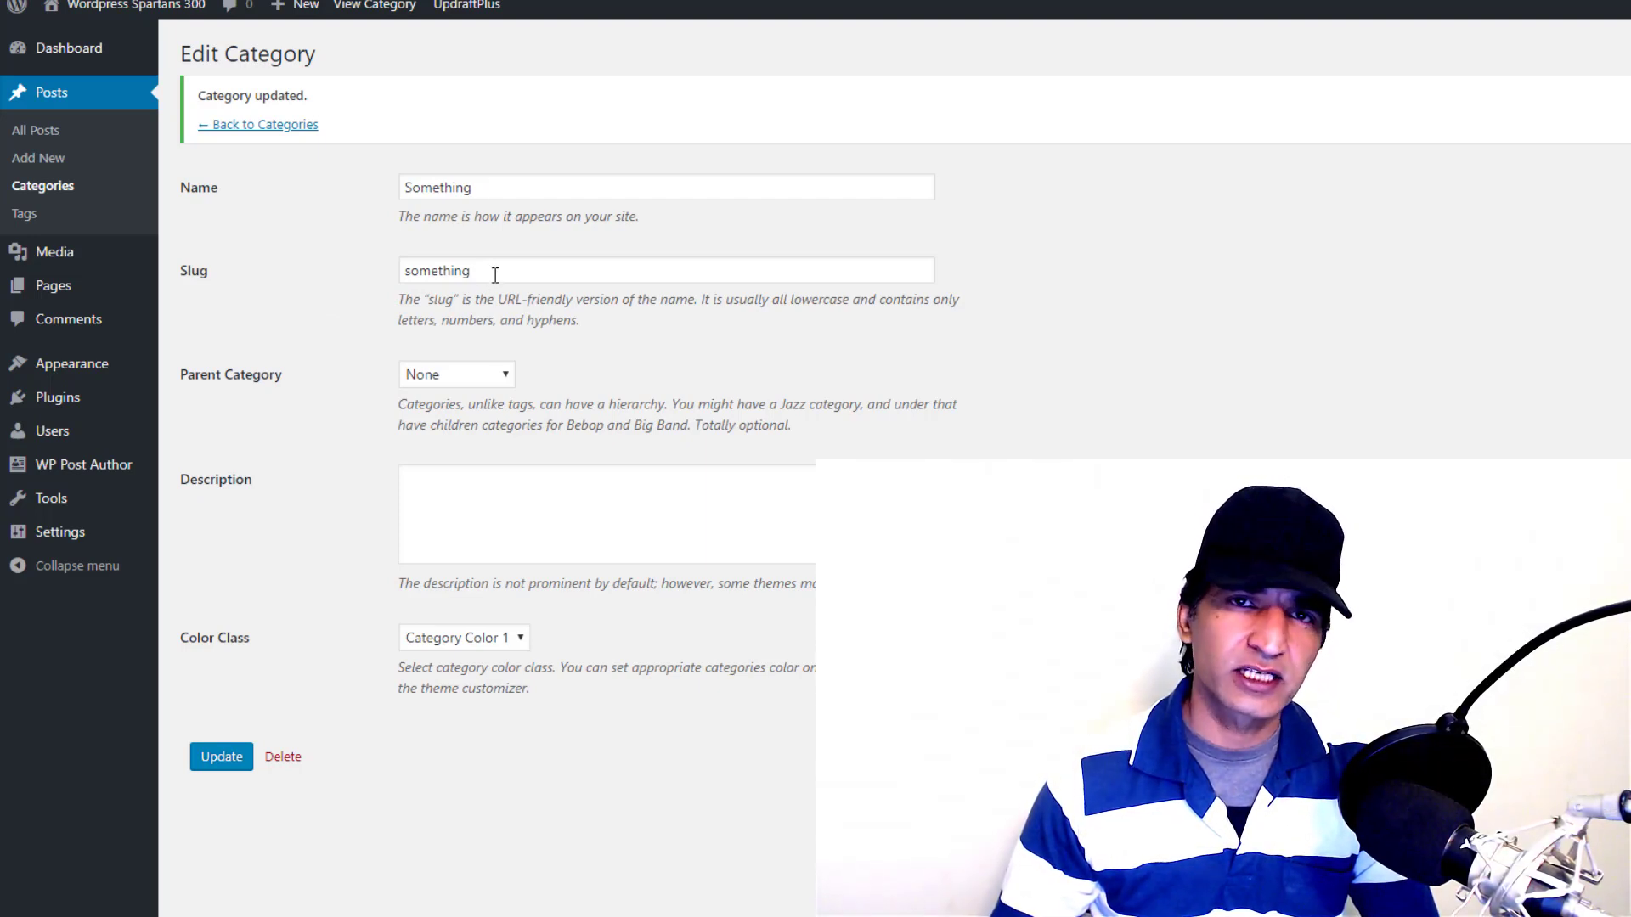
drag(495, 274, 371, 281)
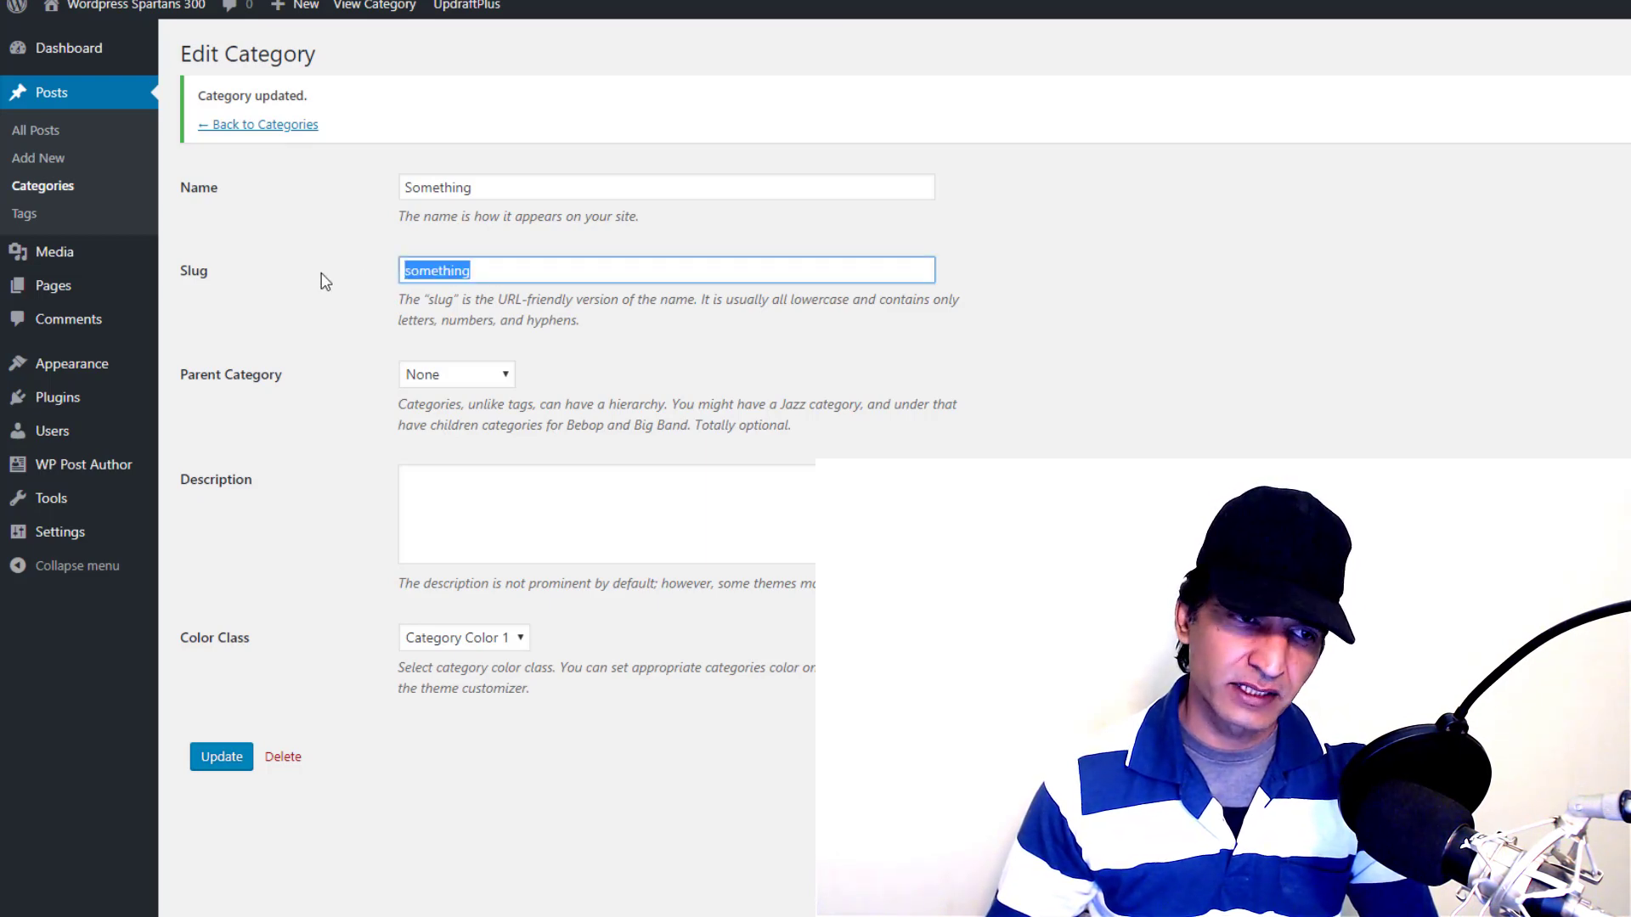
click(436, 374)
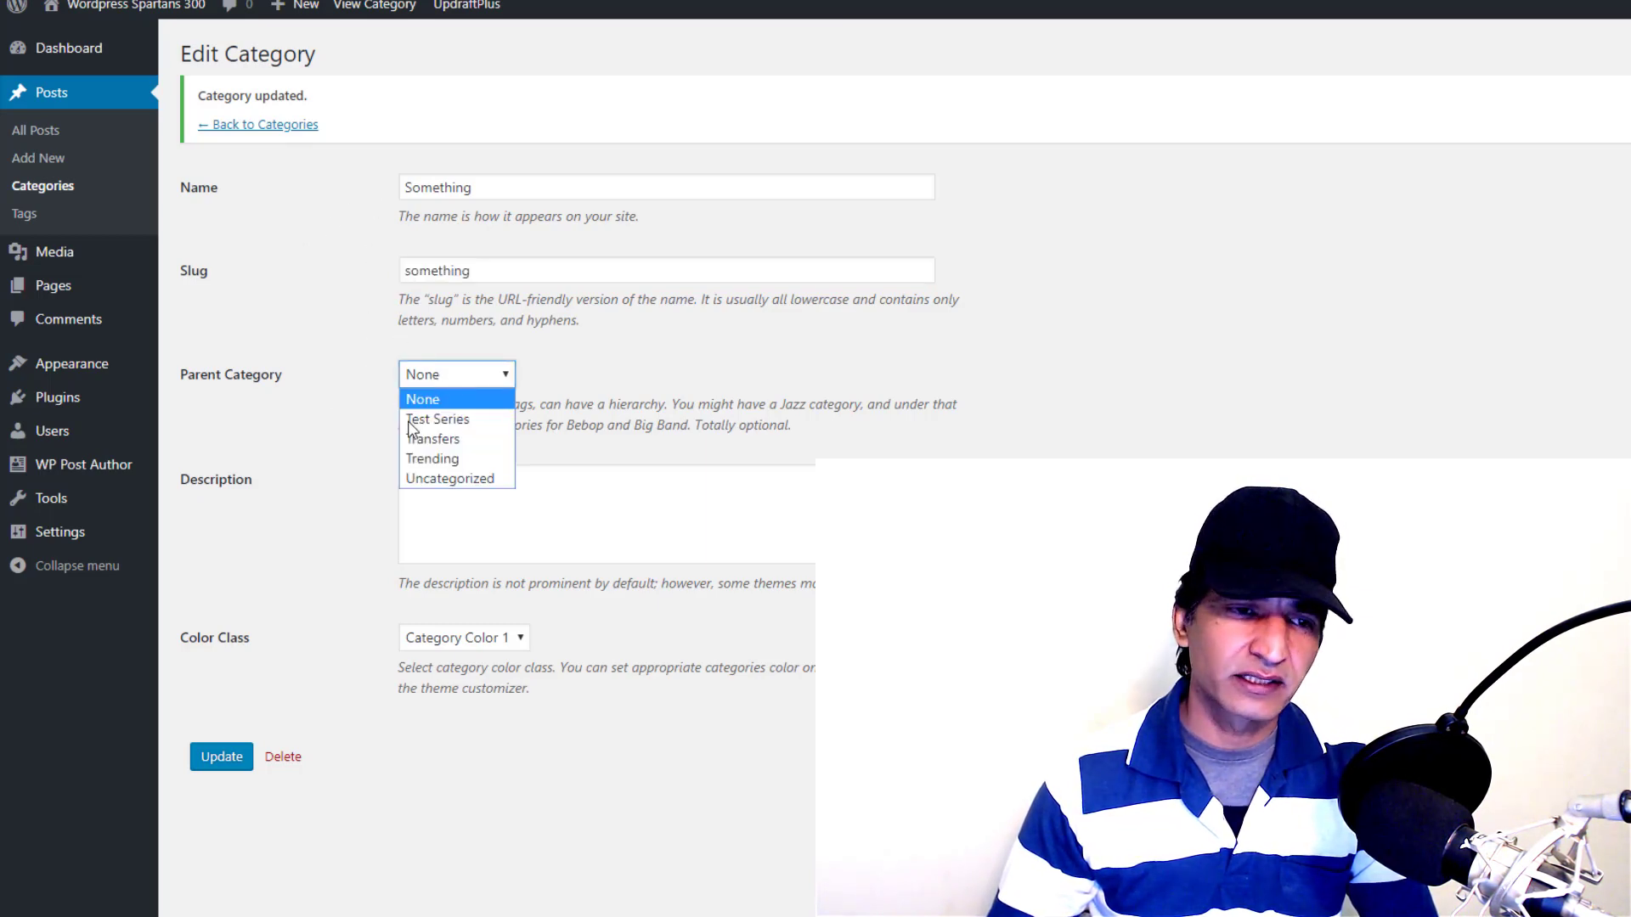
click(339, 355)
click(459, 493)
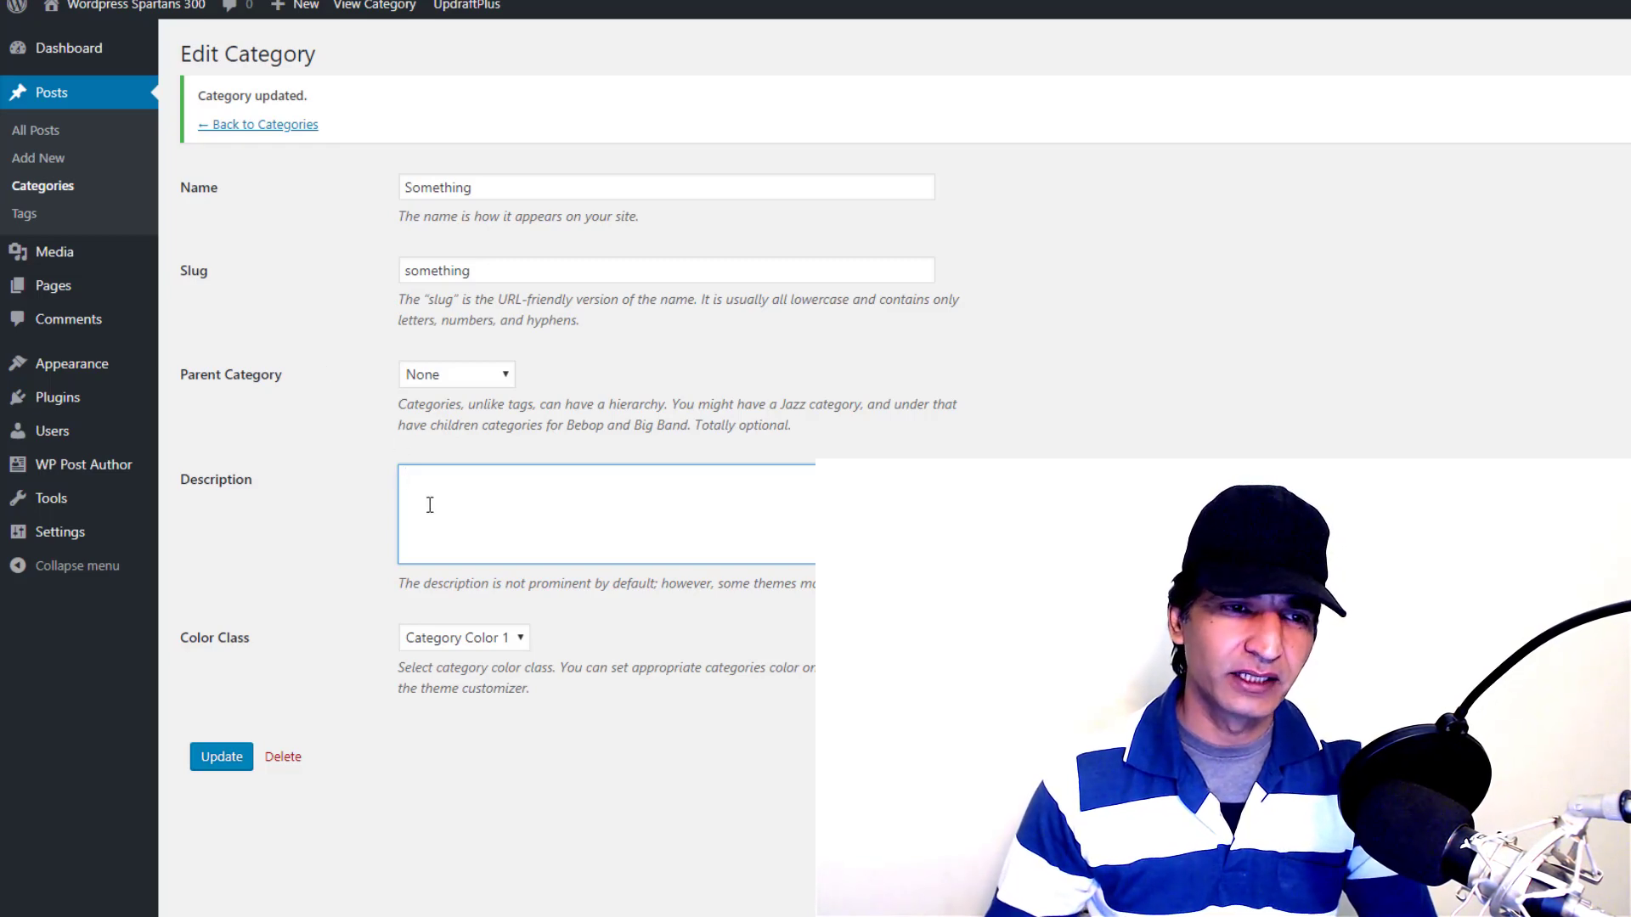
Add the description 'This category deals about ........', choose Category Color 2, and update
text(Thi)
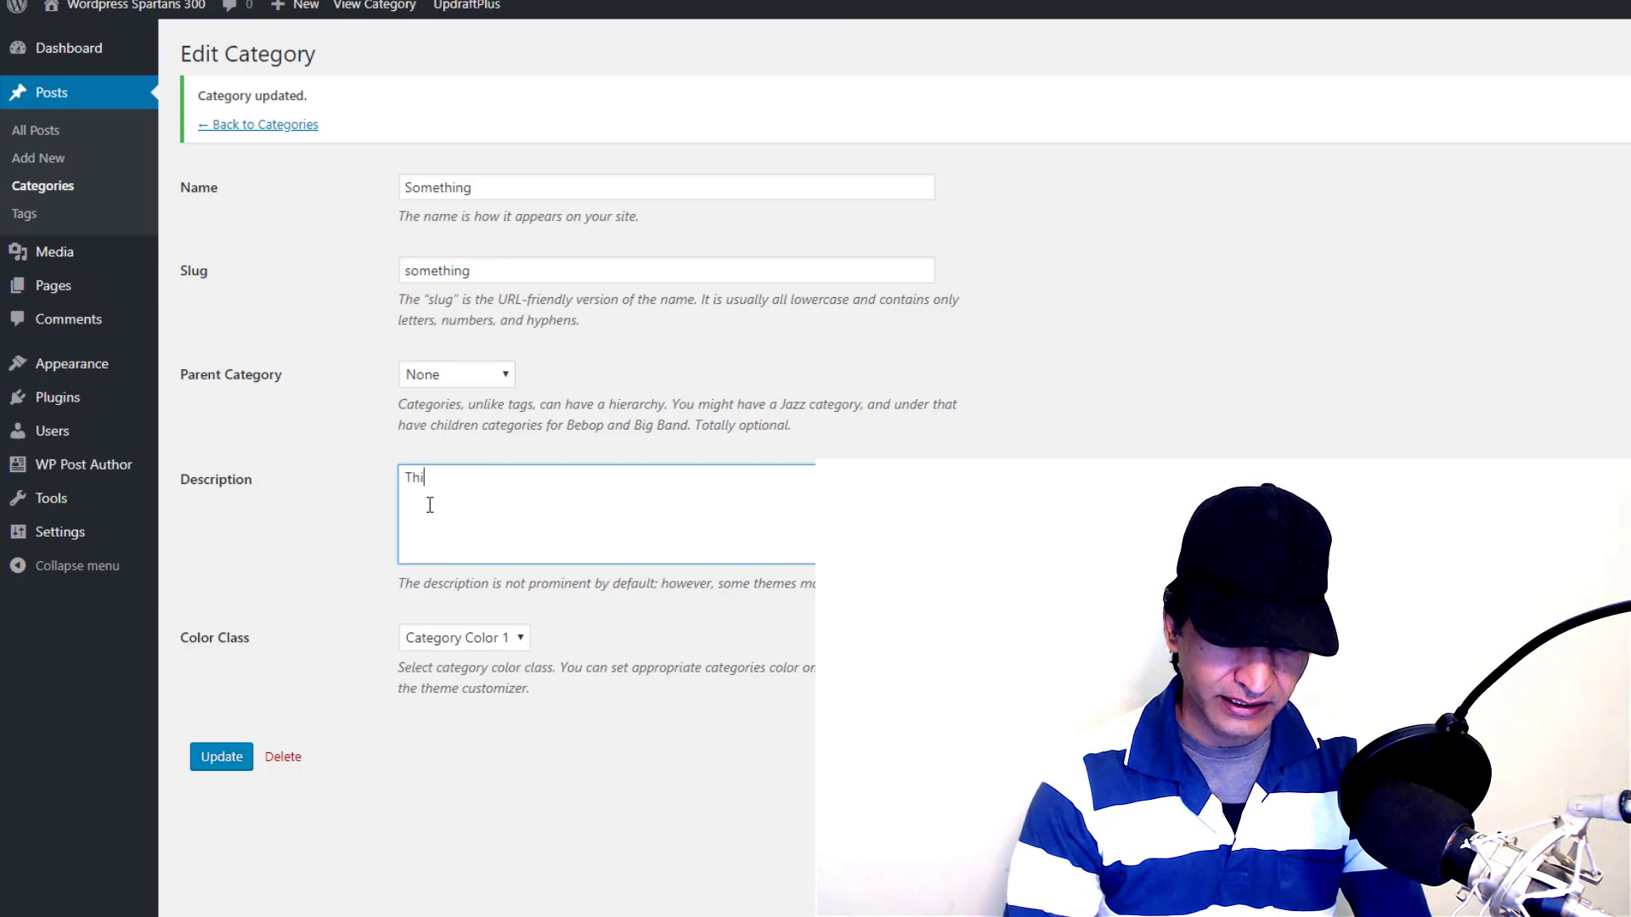
text(s category)
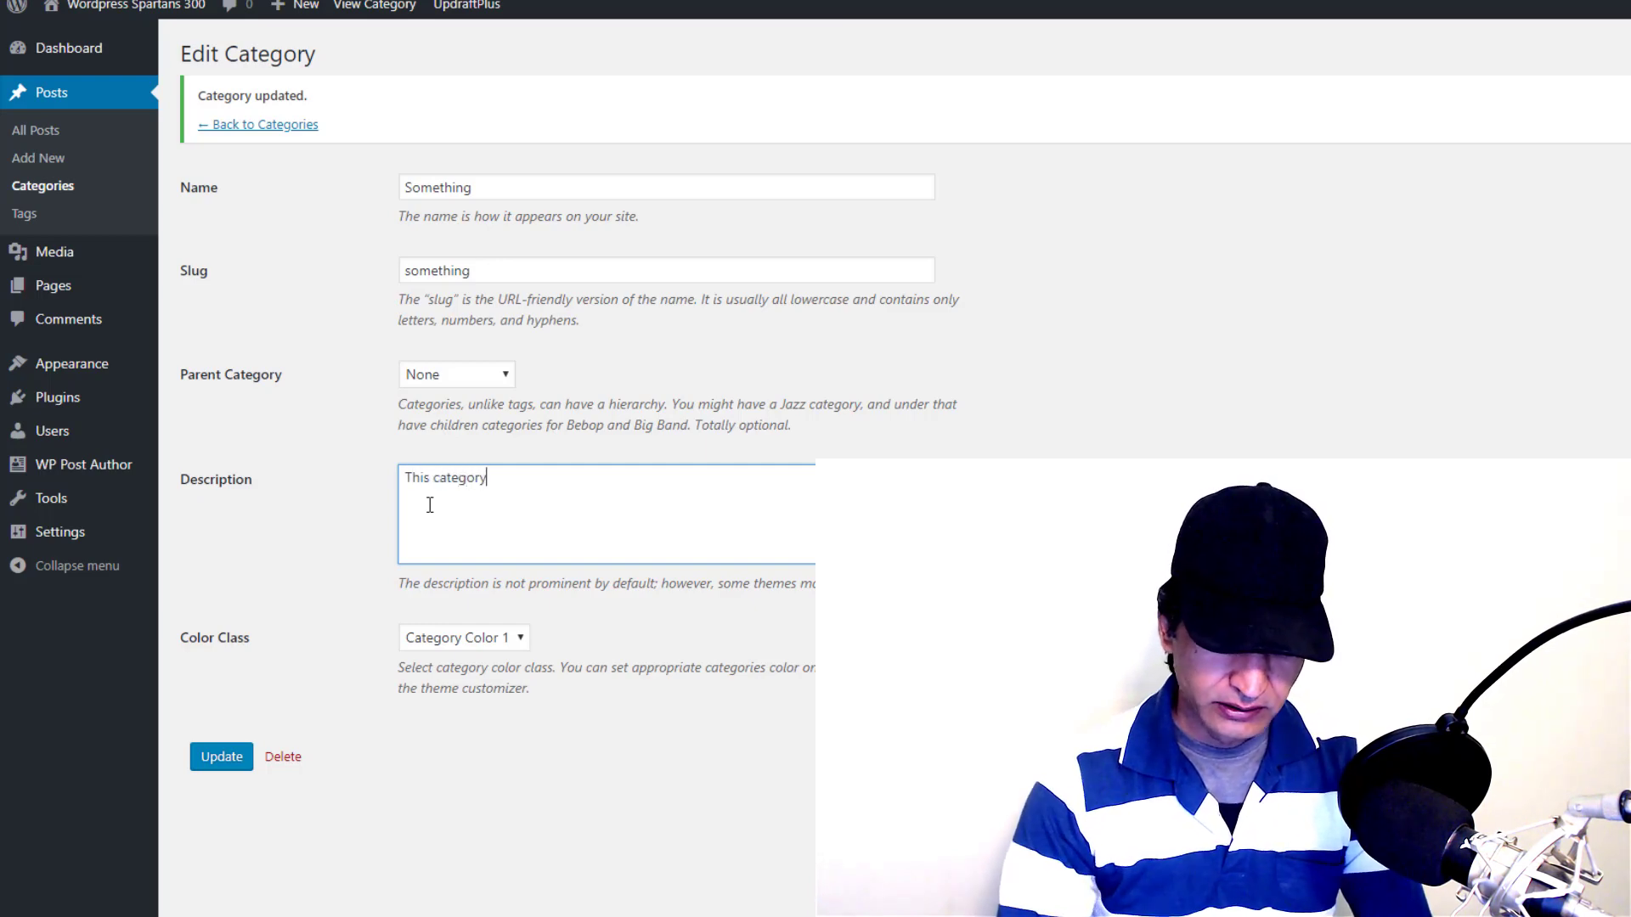
text( deals ab)
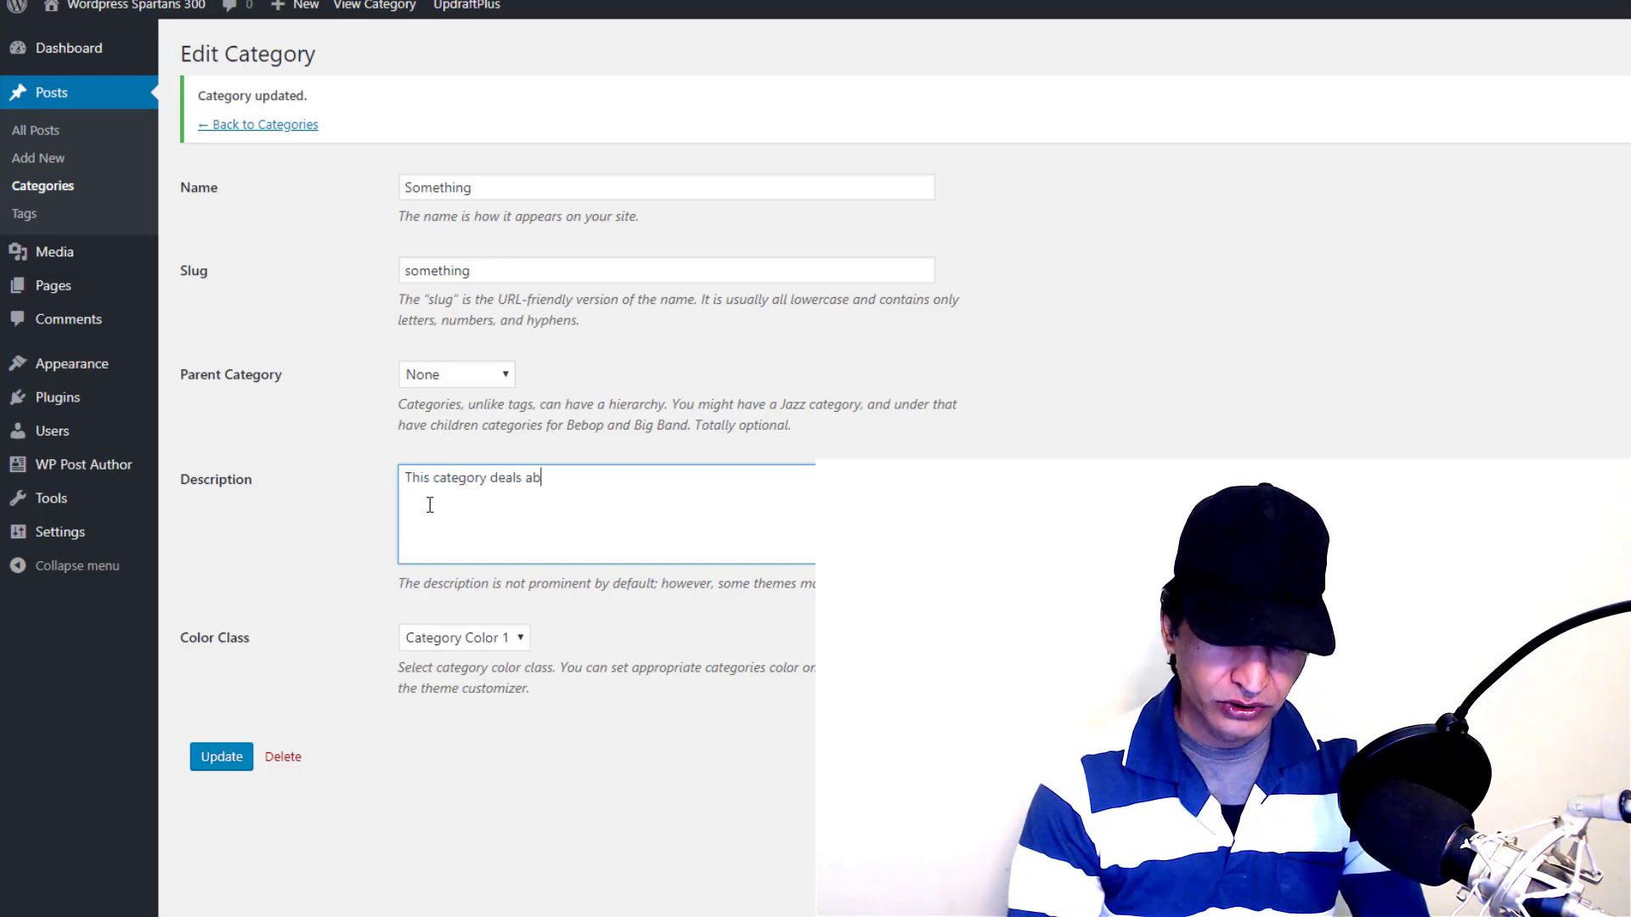
text(out ........)
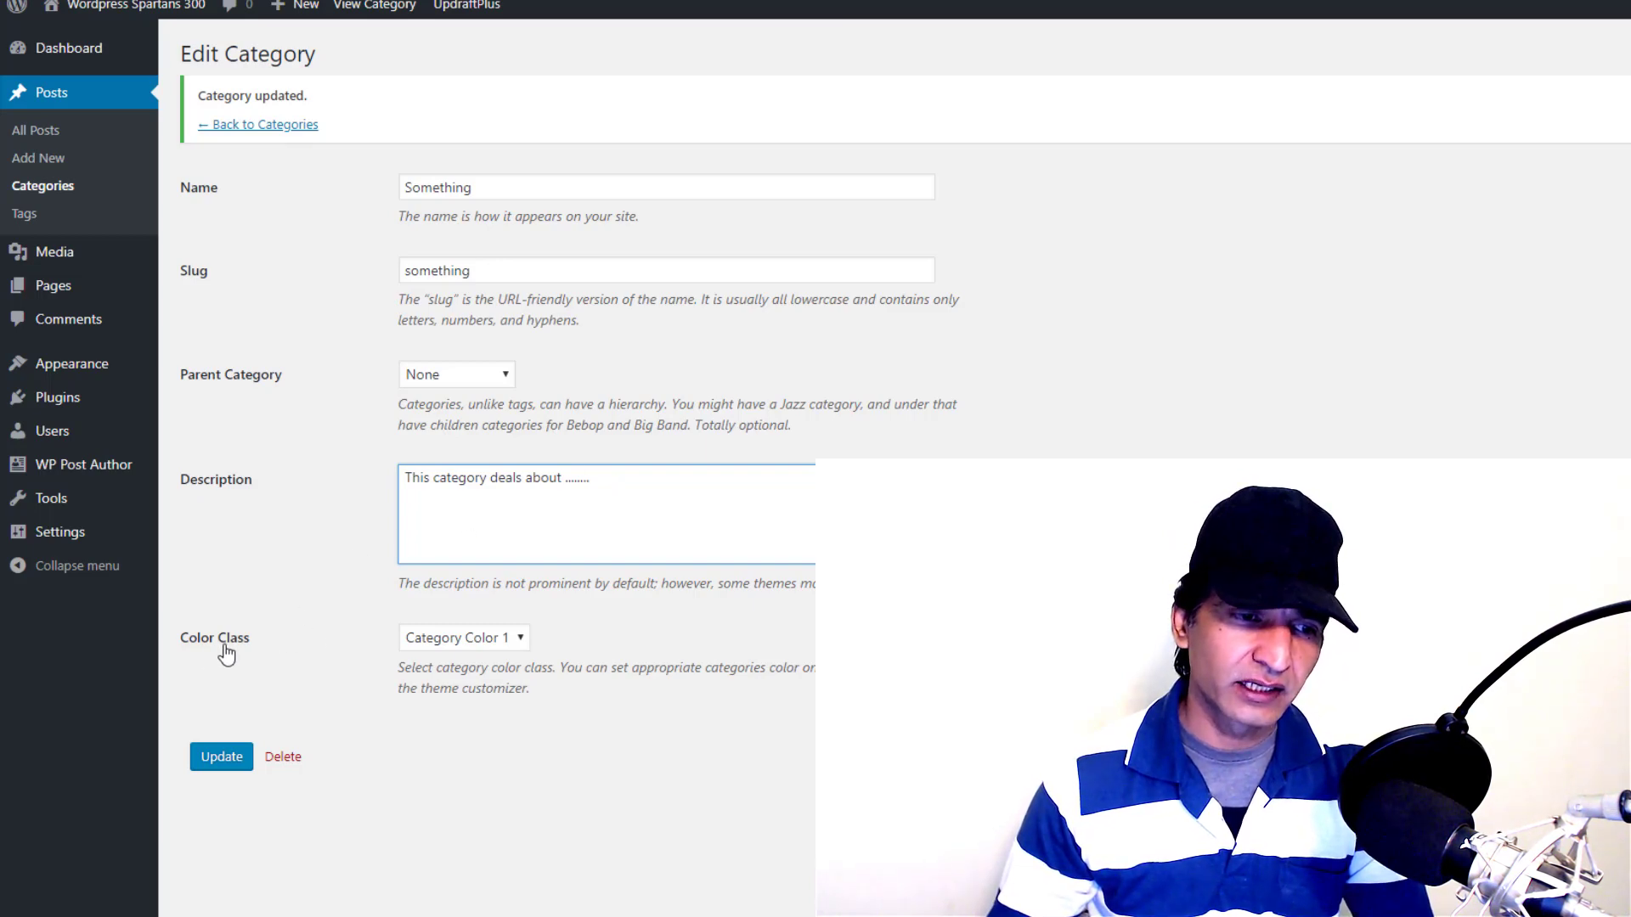
click(467, 644)
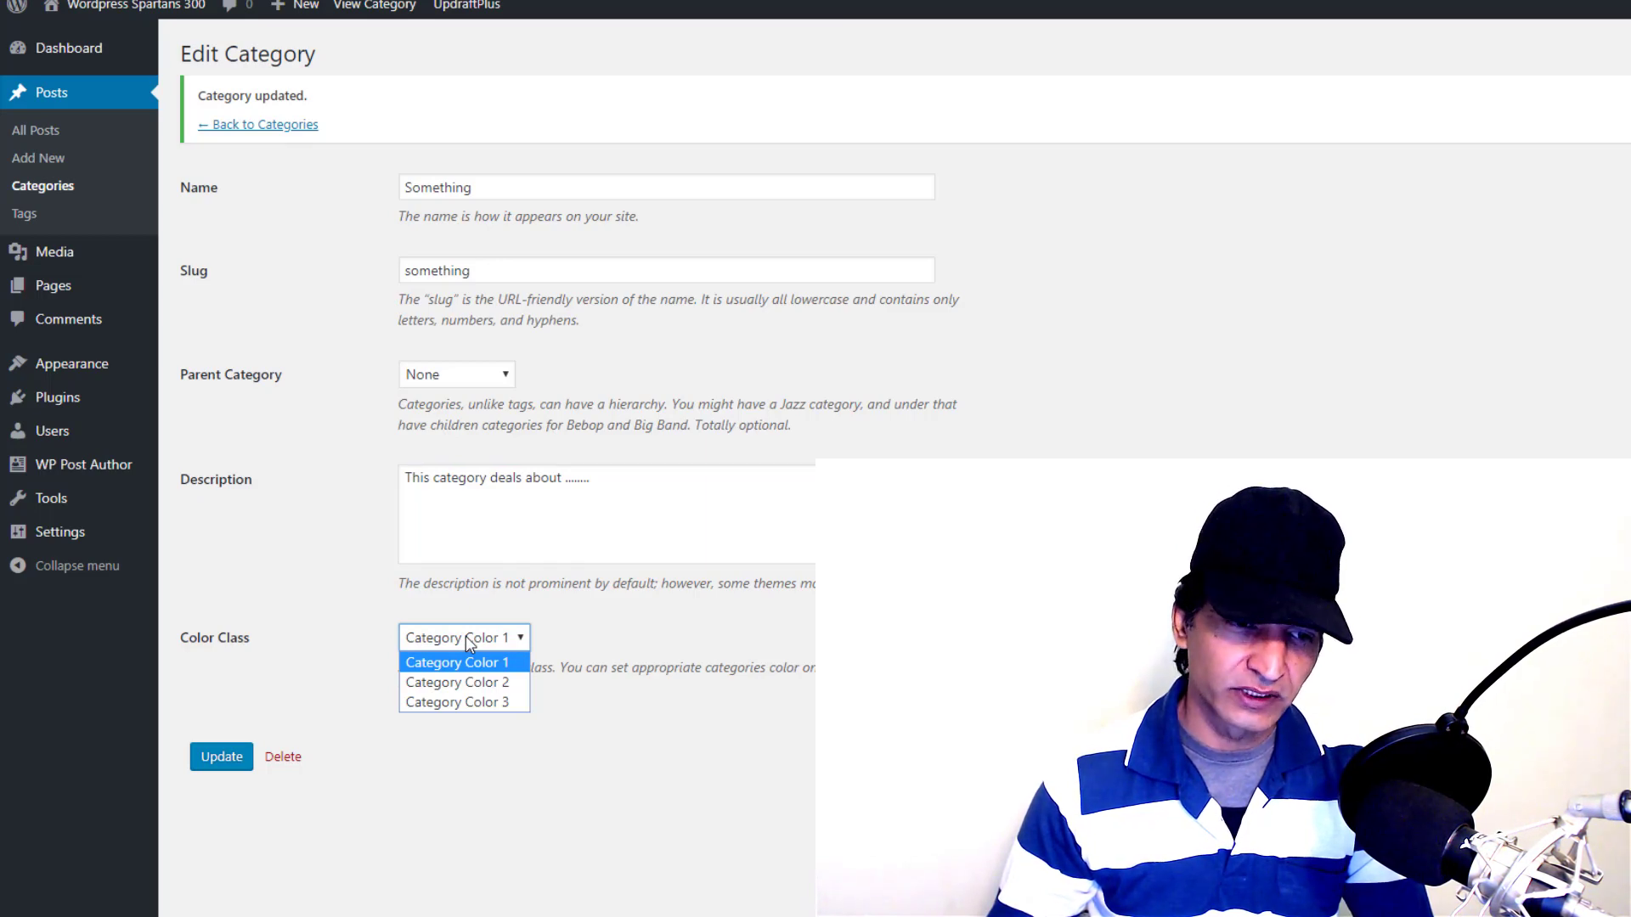
click(472, 683)
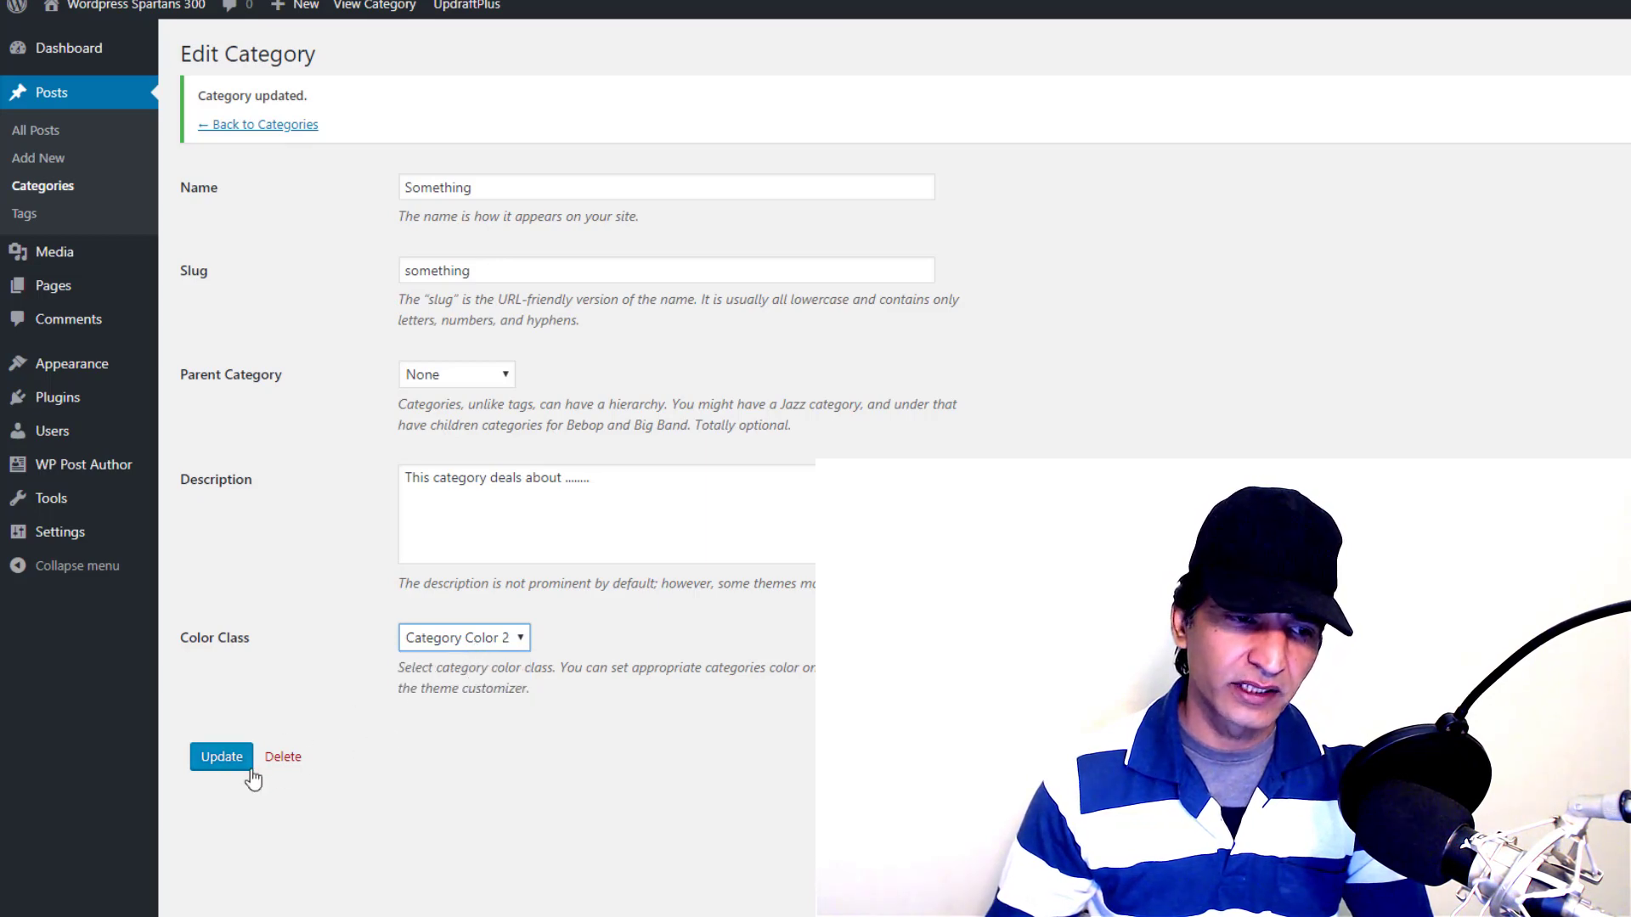
click(224, 762)
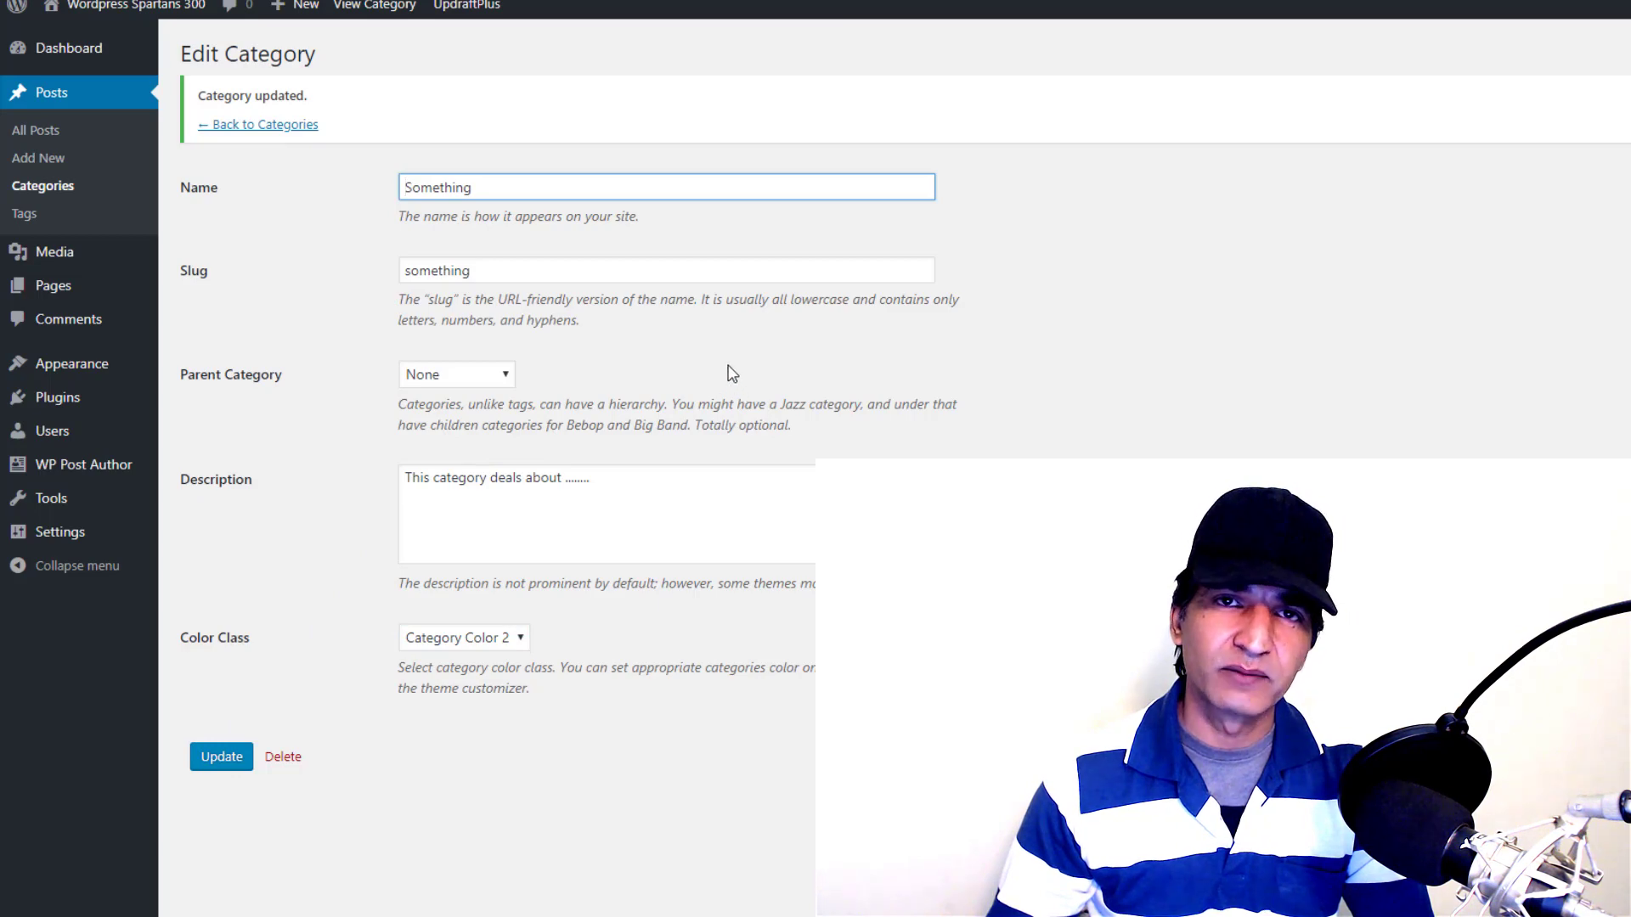
Go back to the Categories list and check Something's saved description
click(55, 189)
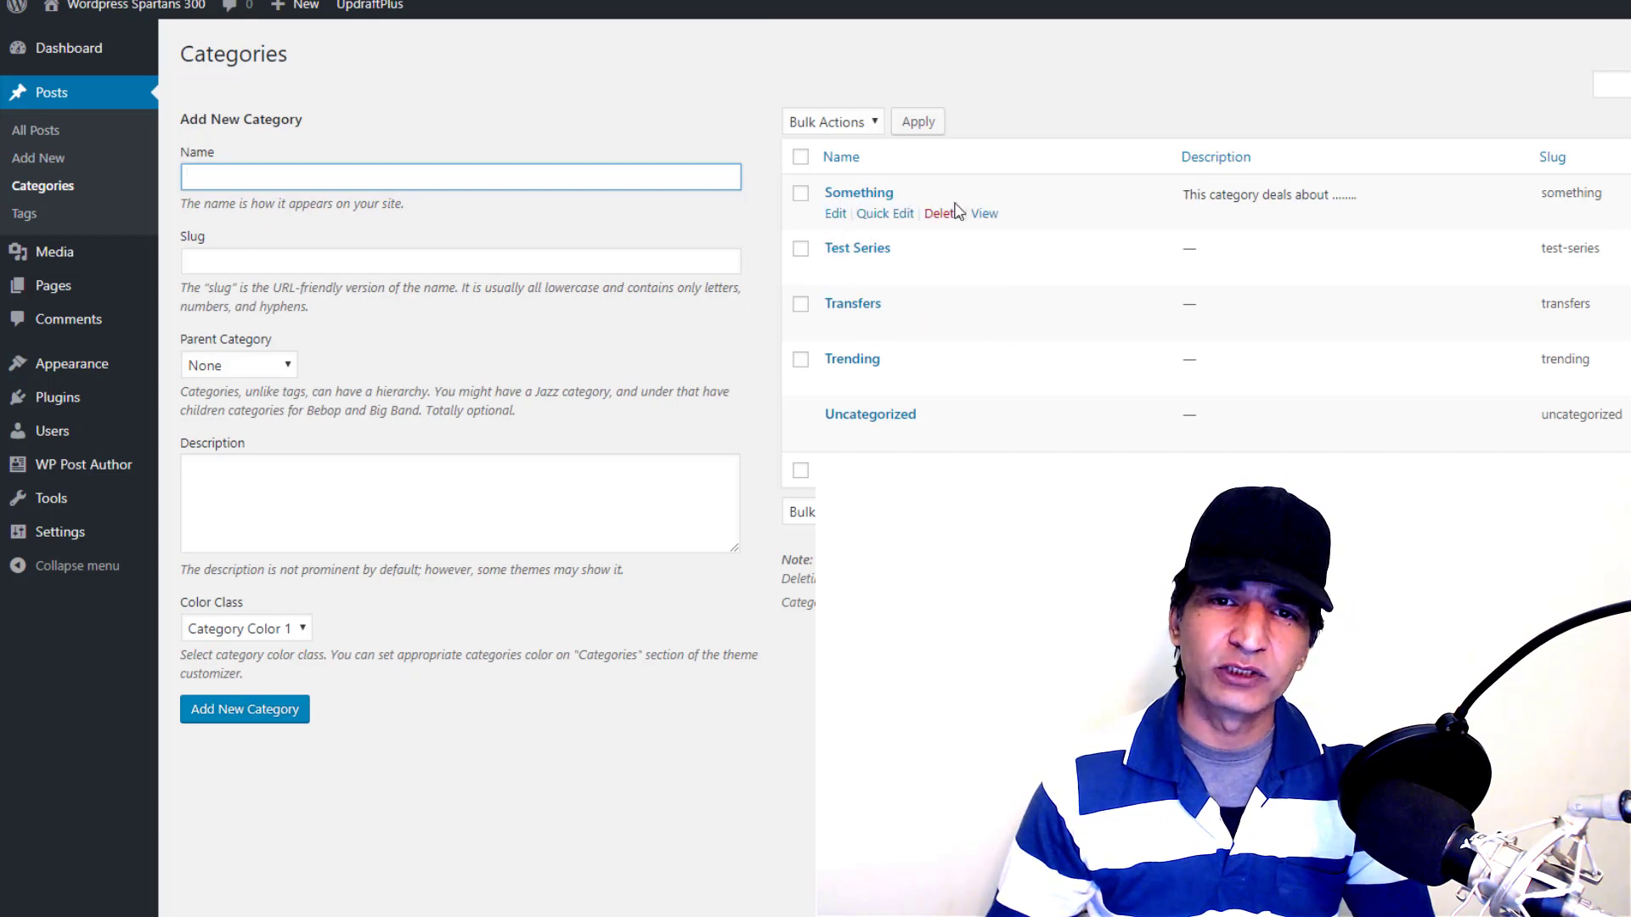
click(1189, 193)
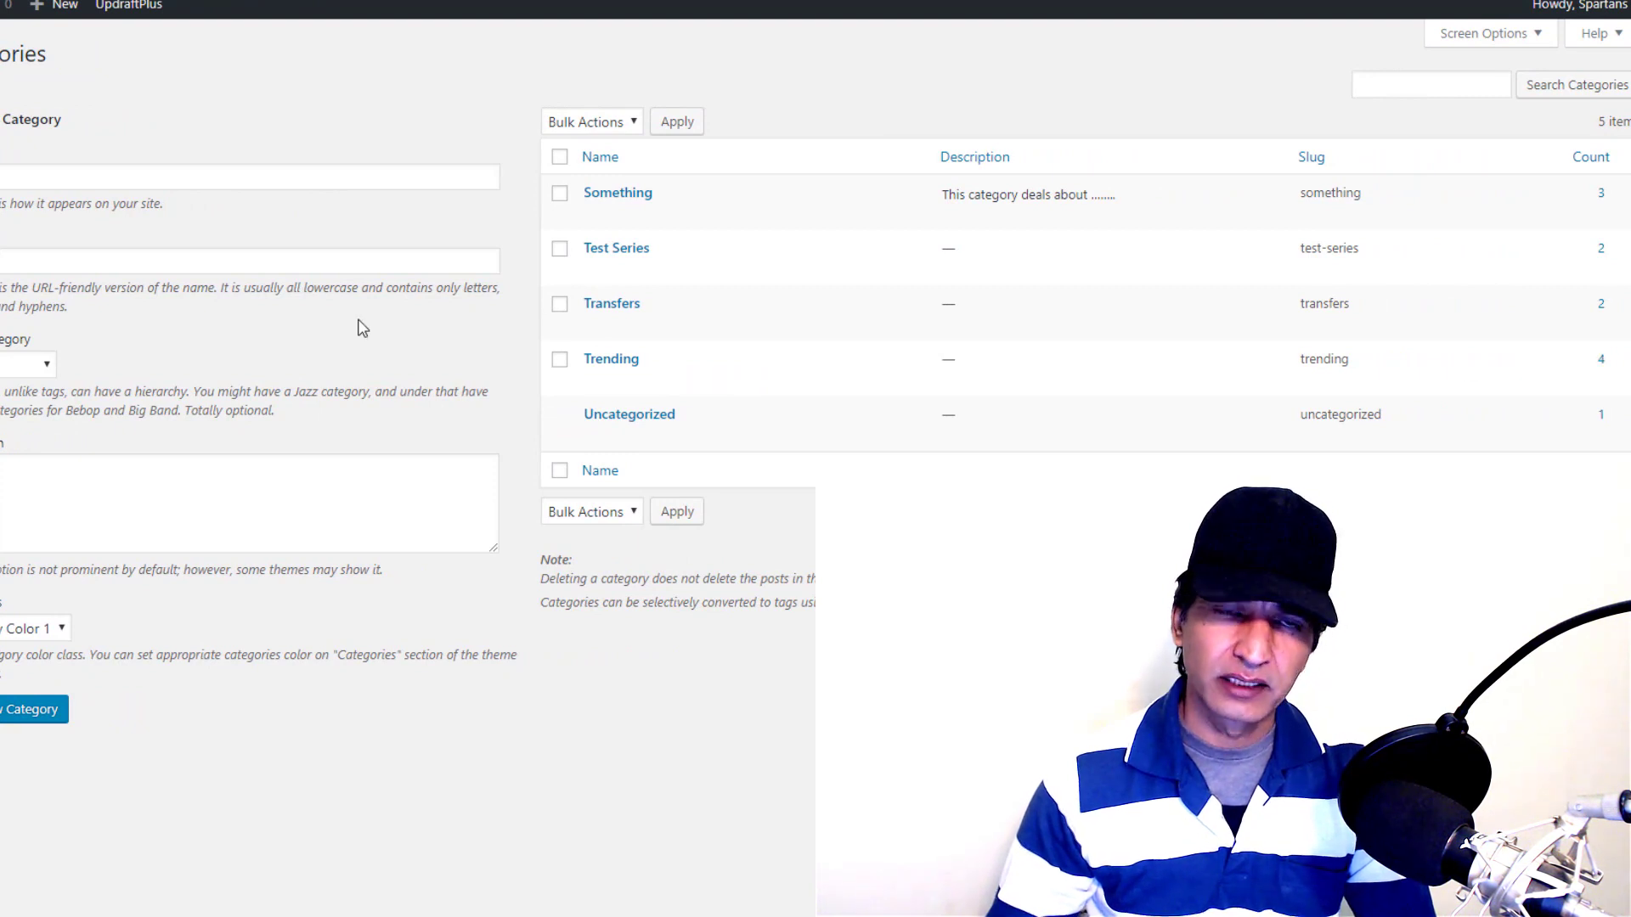
click(52, 172)
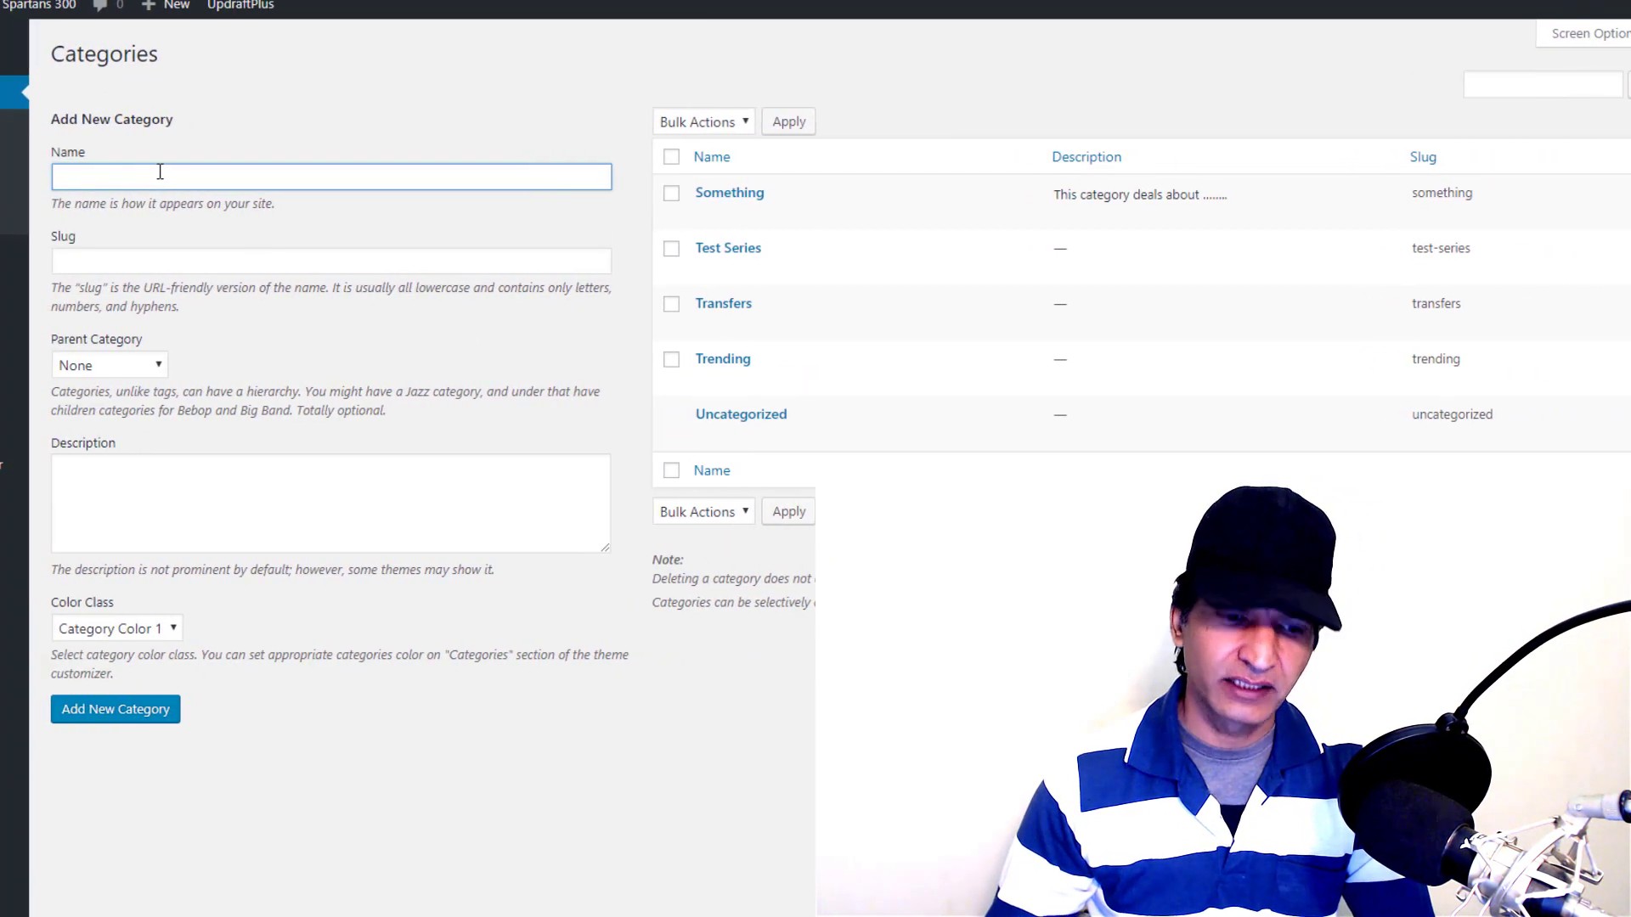
Add category 'New Cat' with slug 'New Category for Demo Purposes', parent Something, description 'Lorem ipsum', Color 1
text(New Cat)
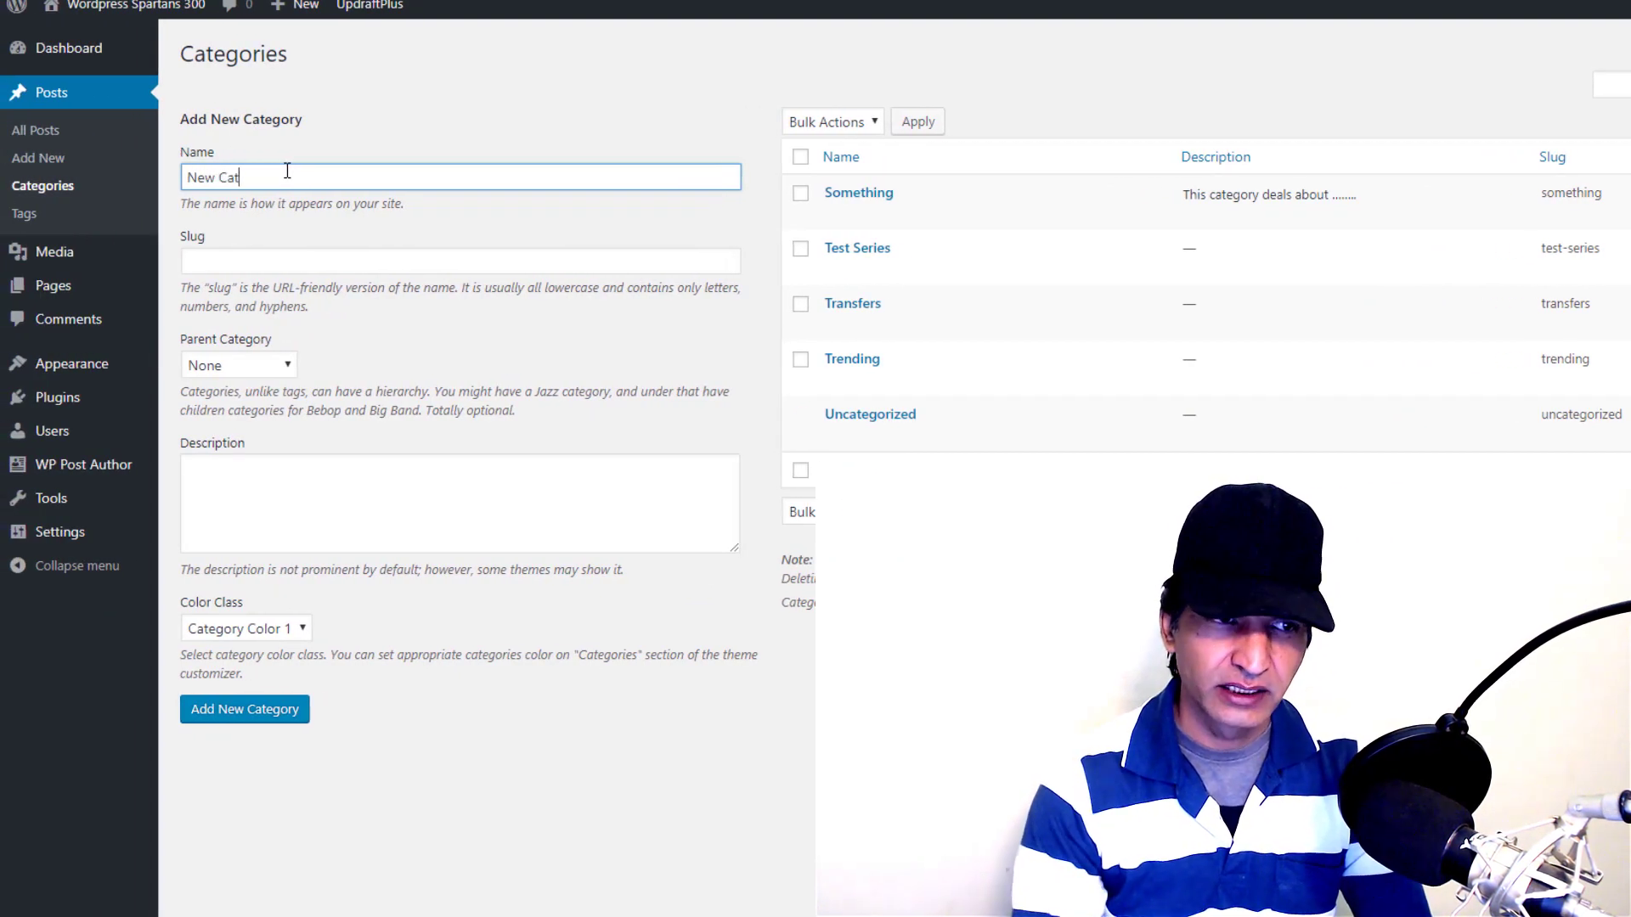
click(307, 255)
text(New Cate)
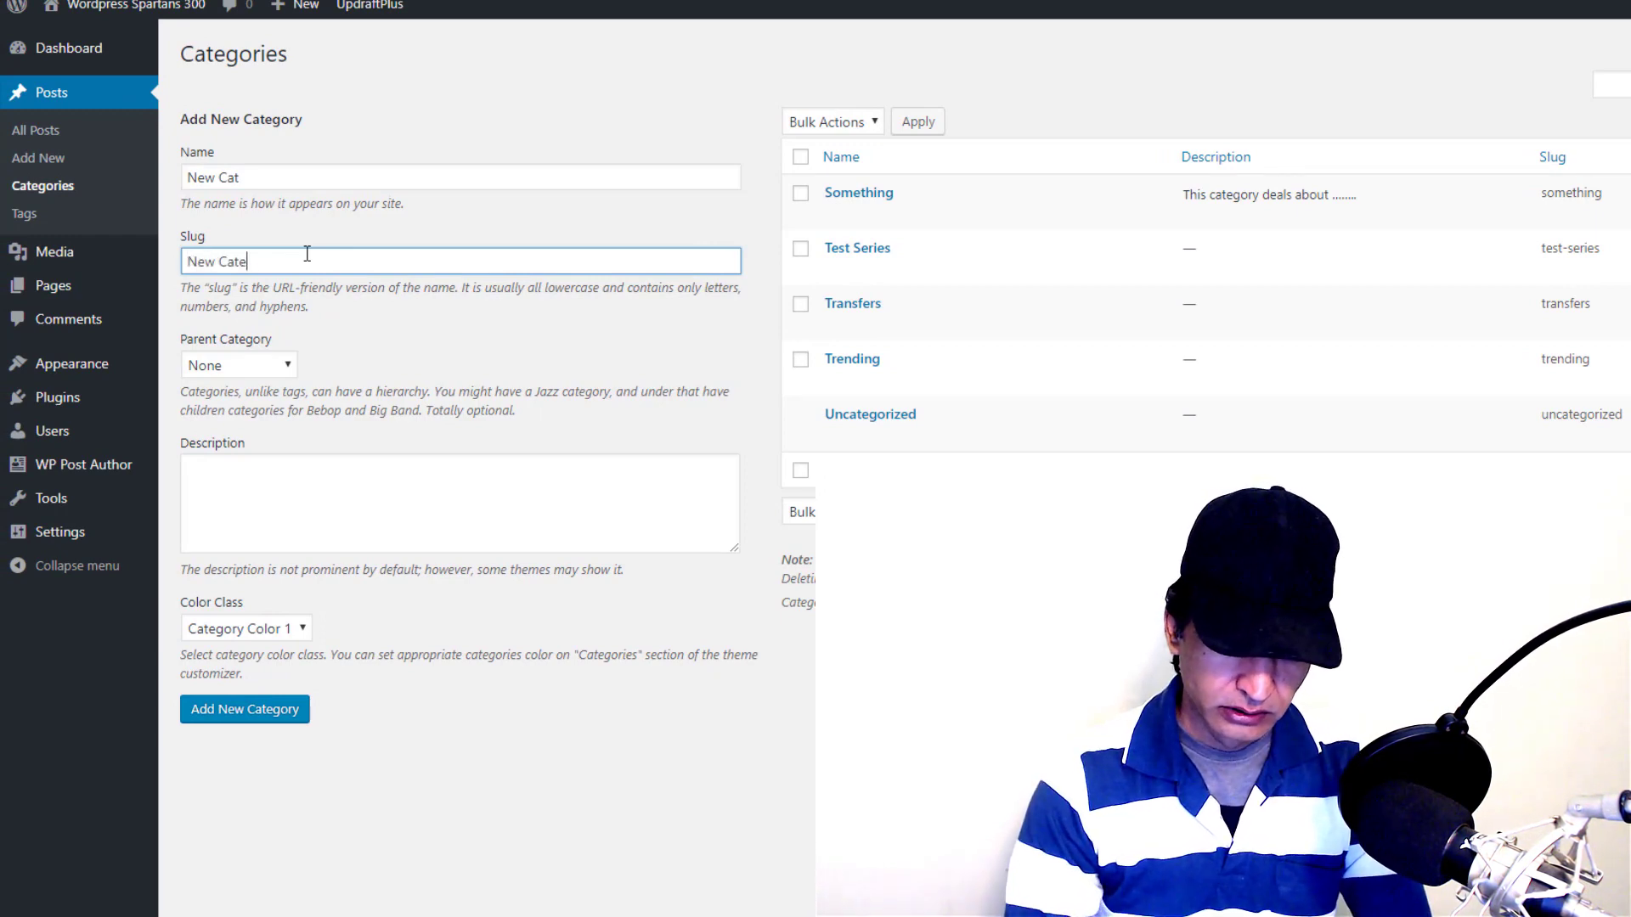
text(gory for)
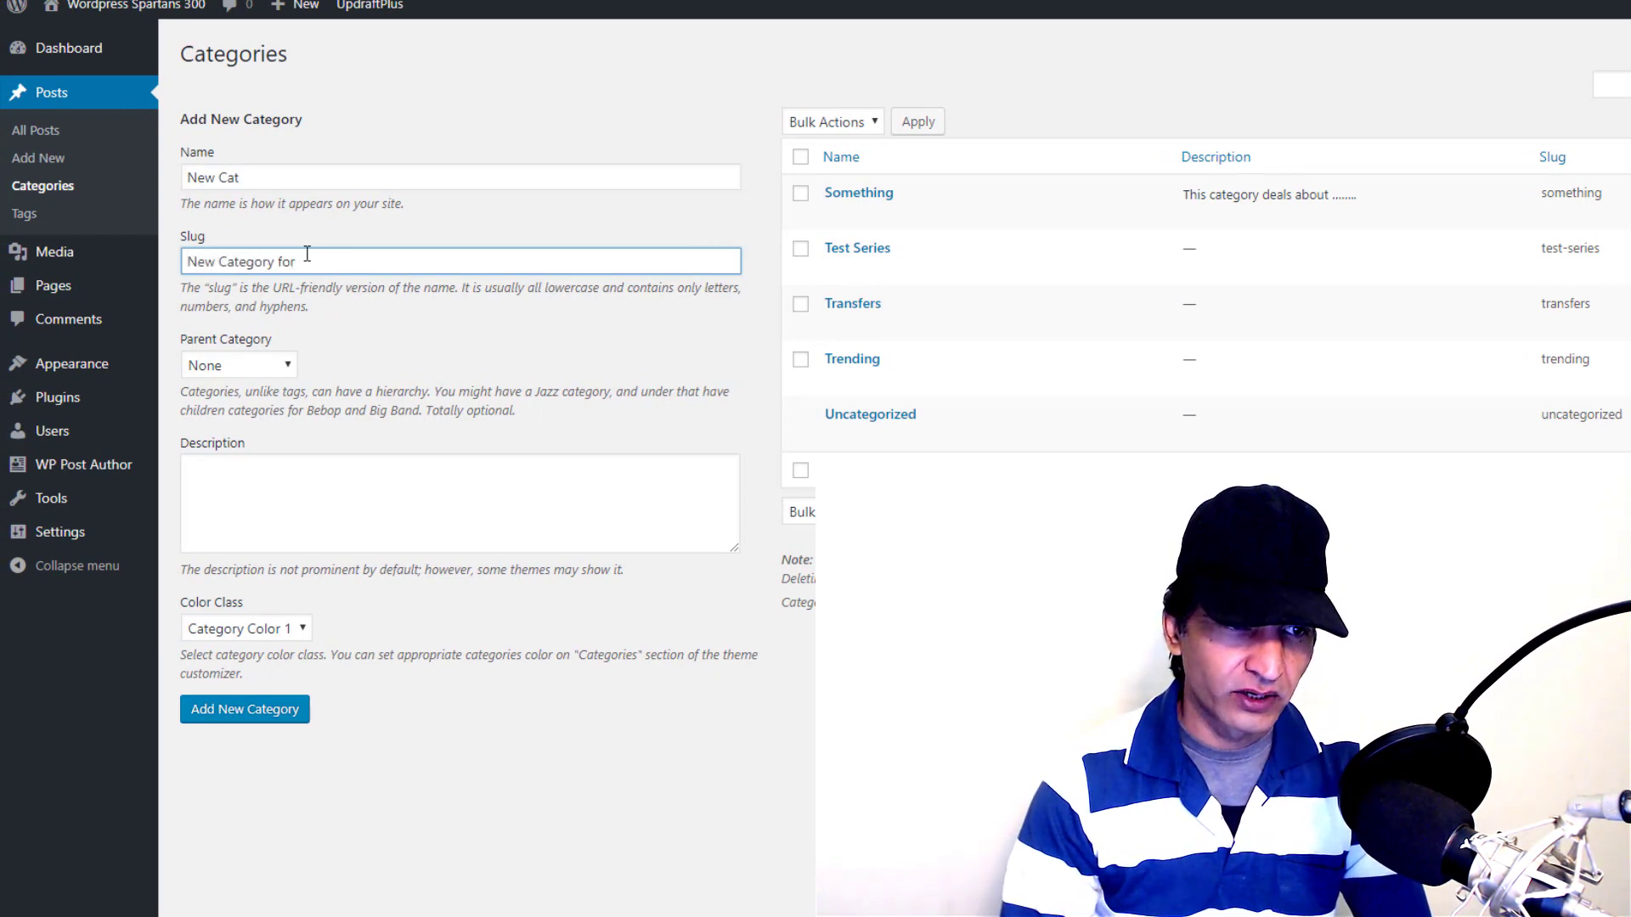
text( Demo Purposes)
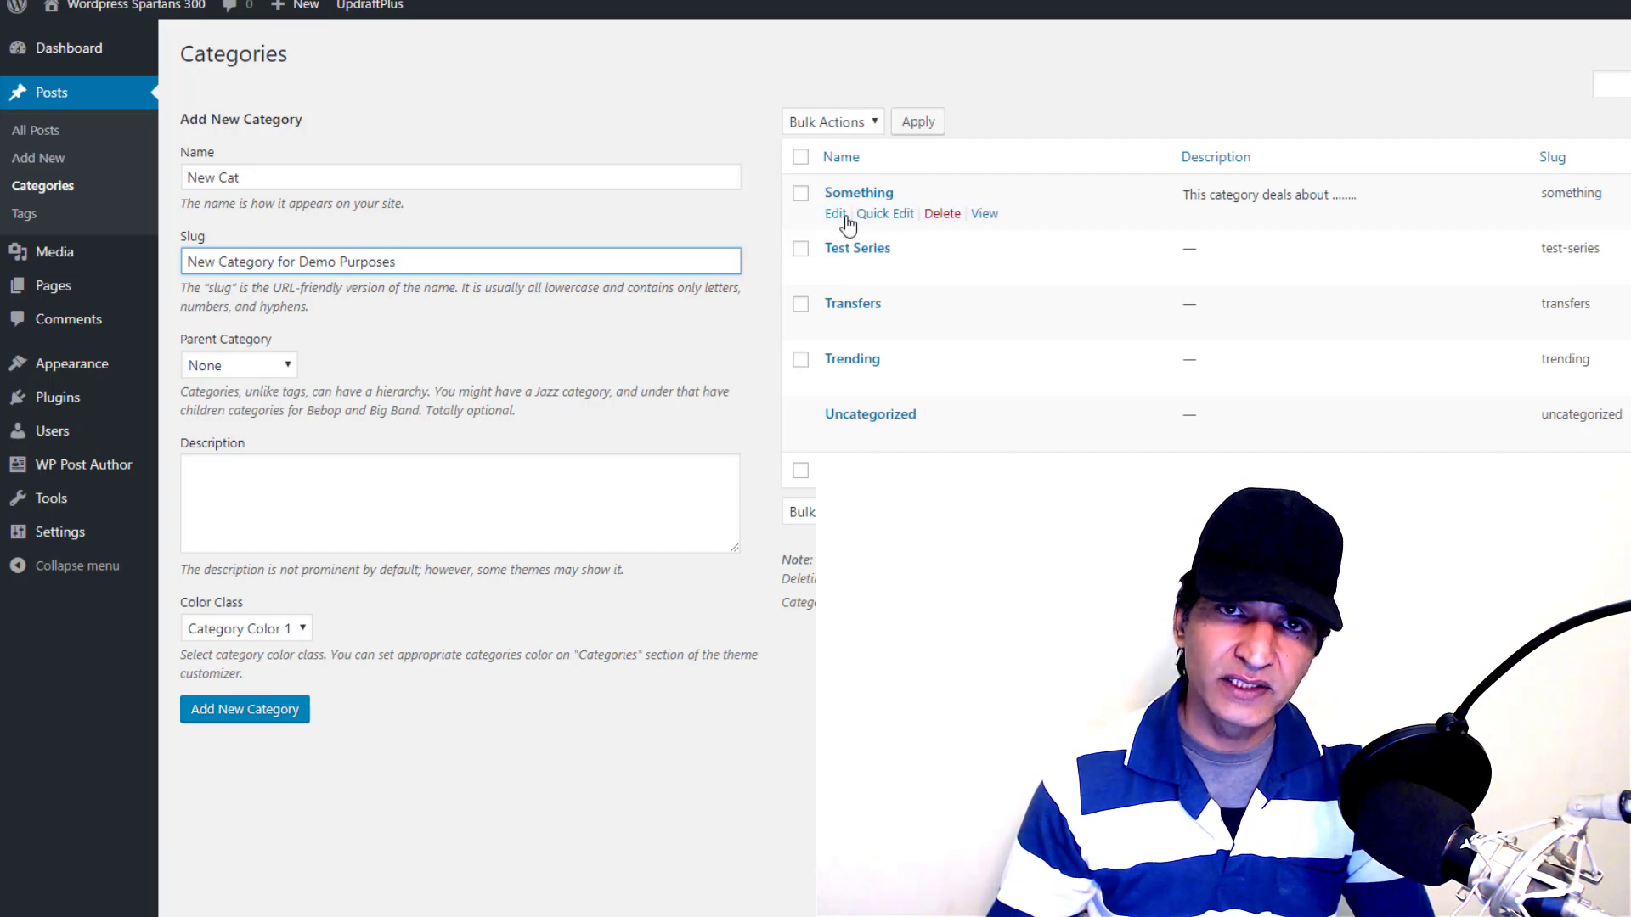
click(257, 367)
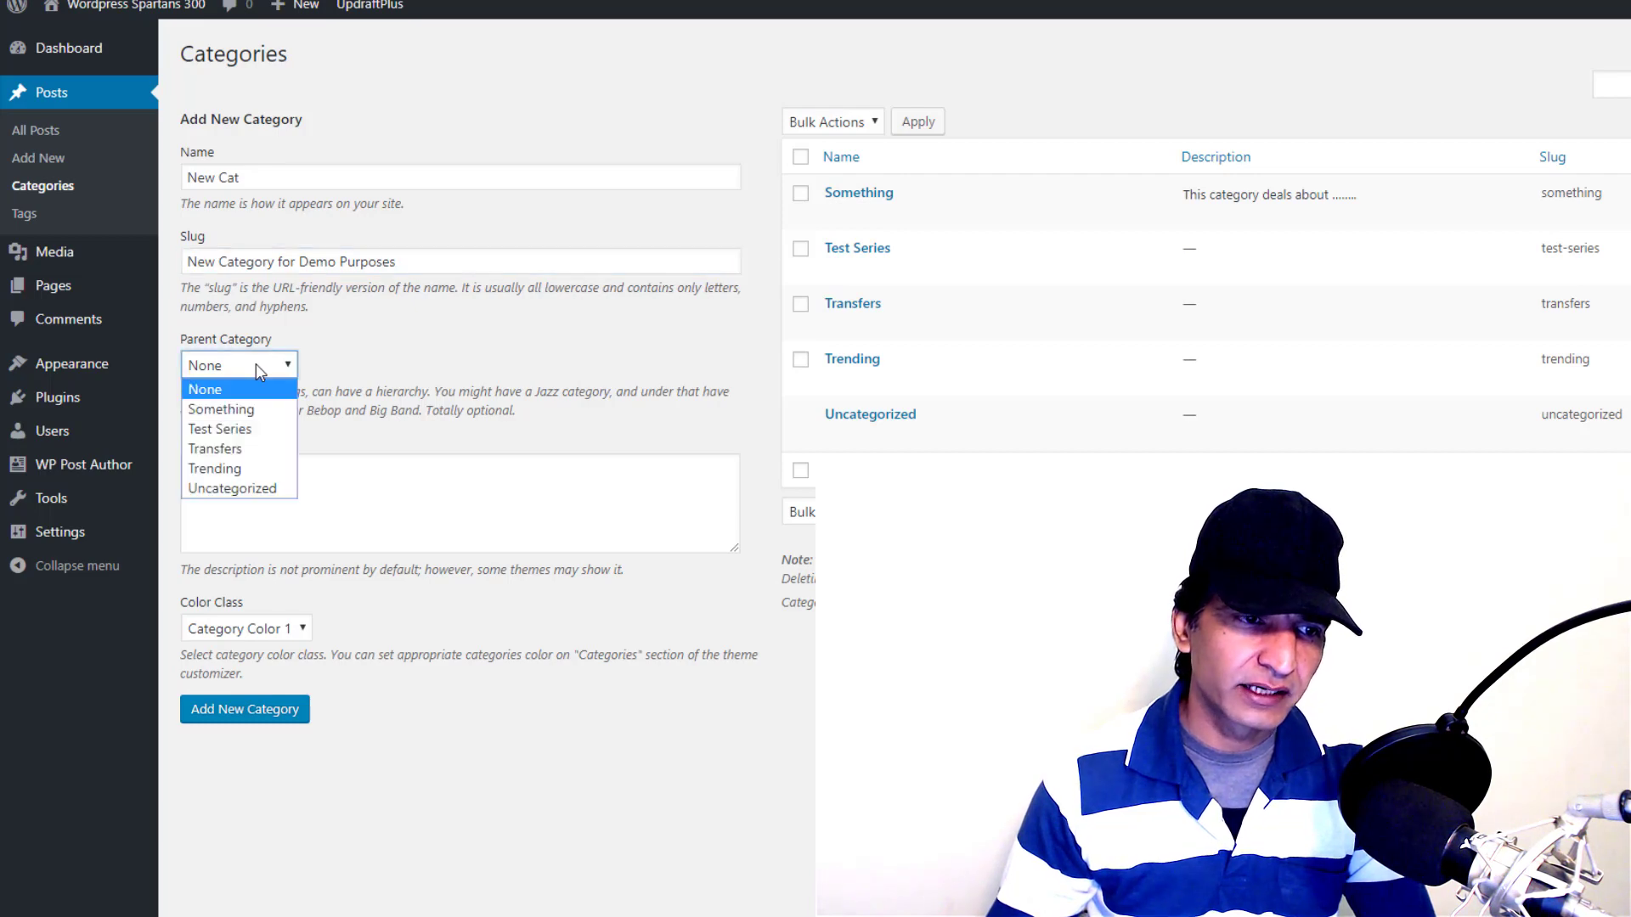
click(252, 413)
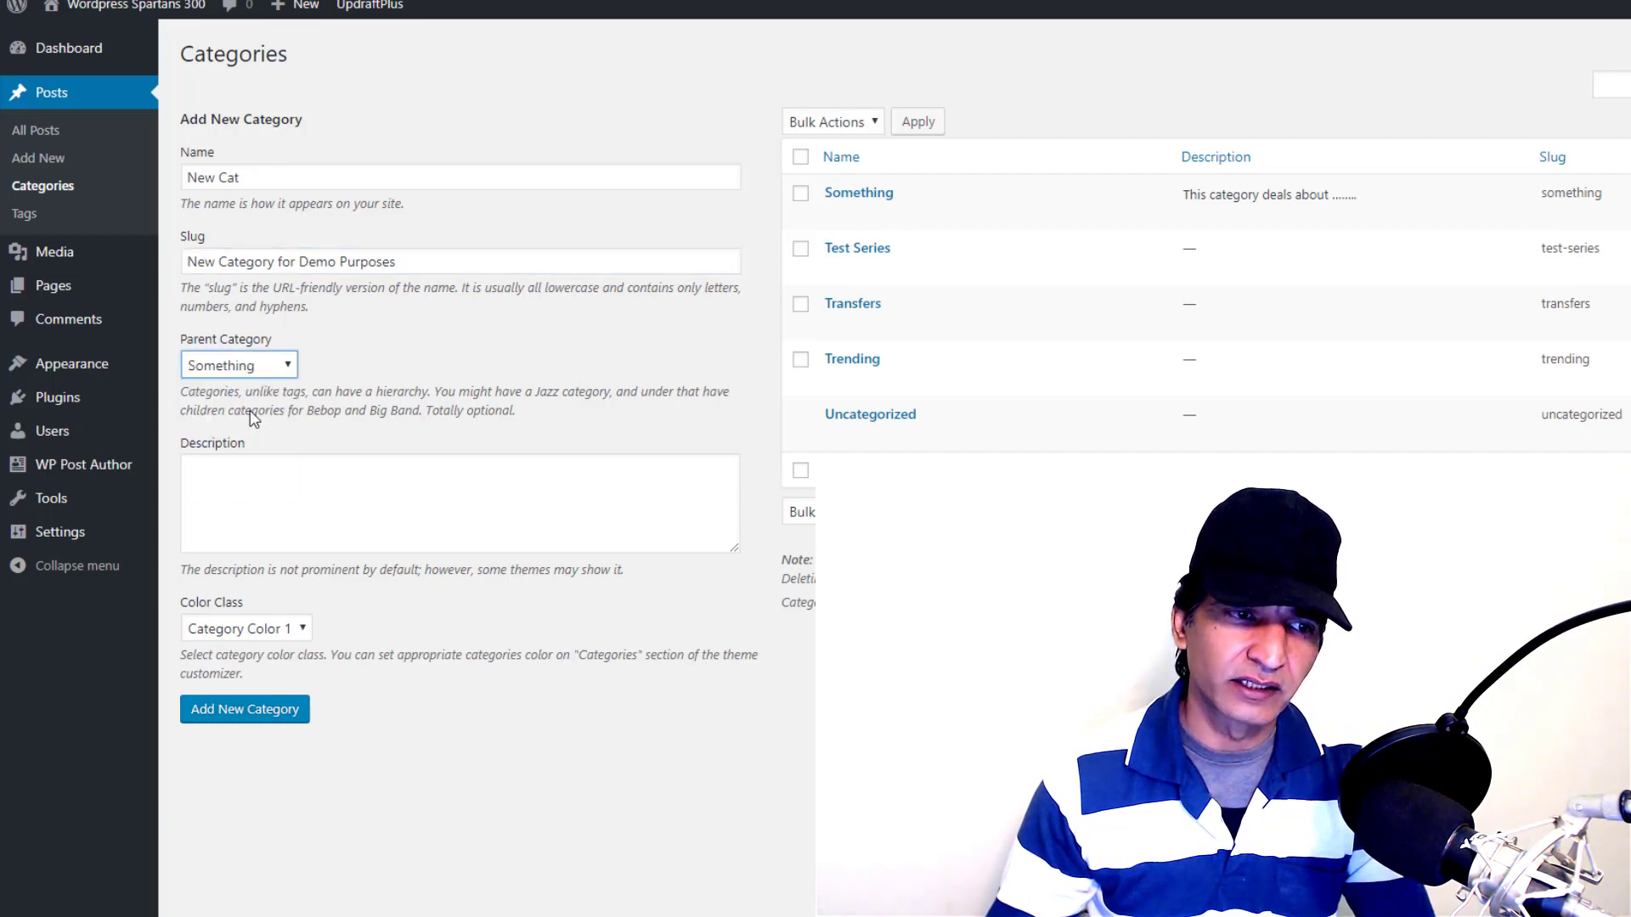
click(273, 490)
text(Lorem ipsum ......)
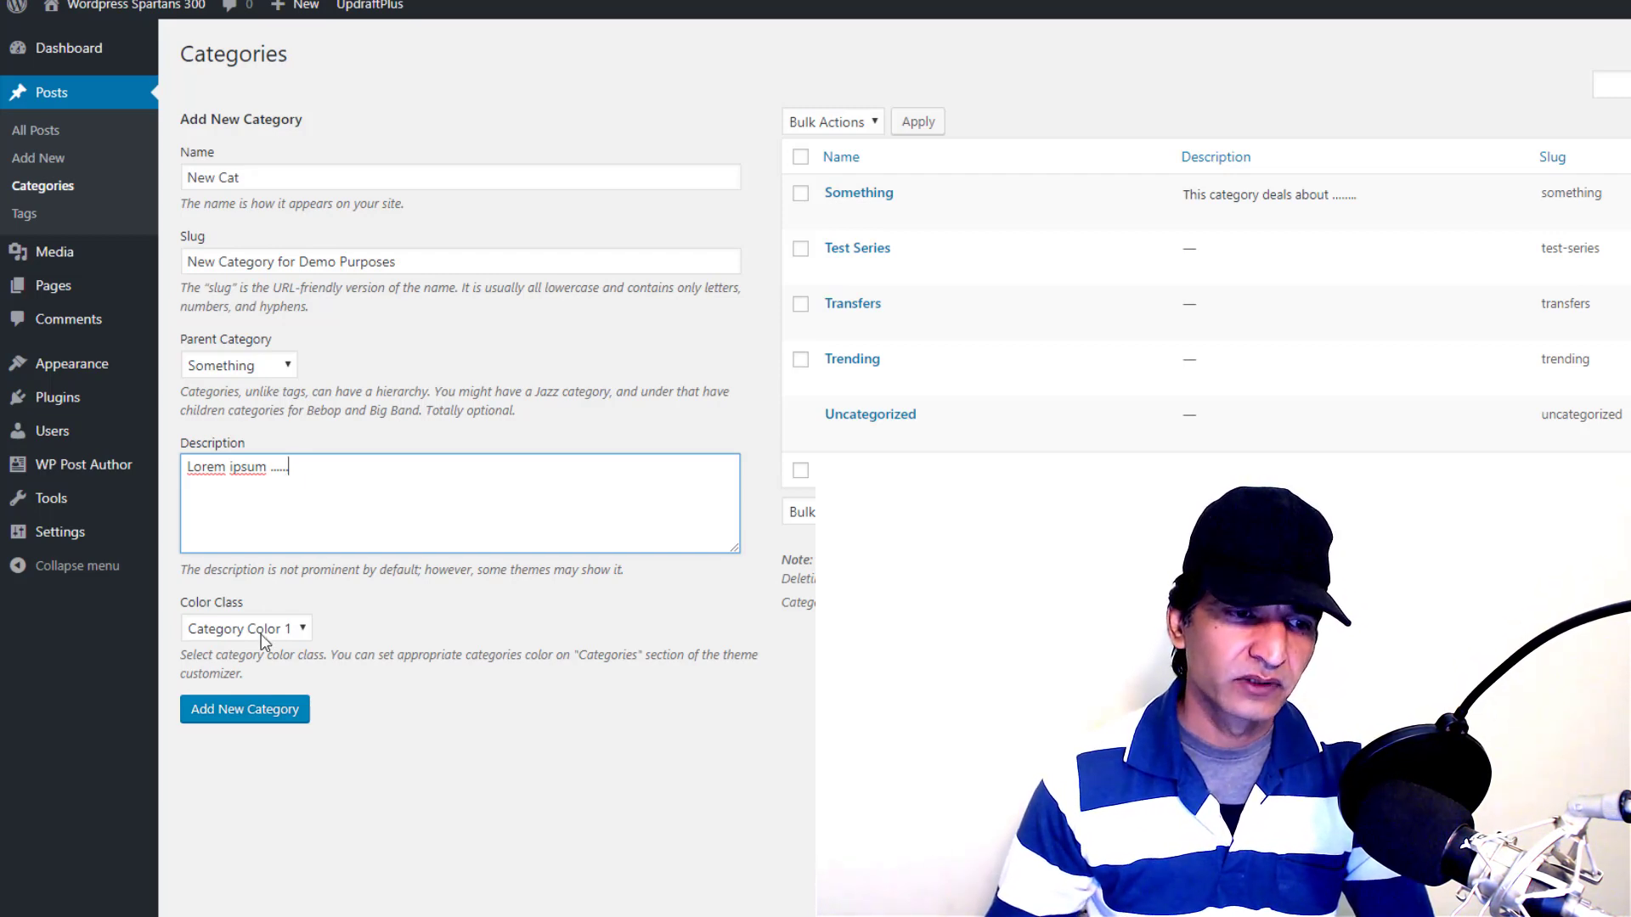
click(263, 637)
click(254, 650)
click(244, 716)
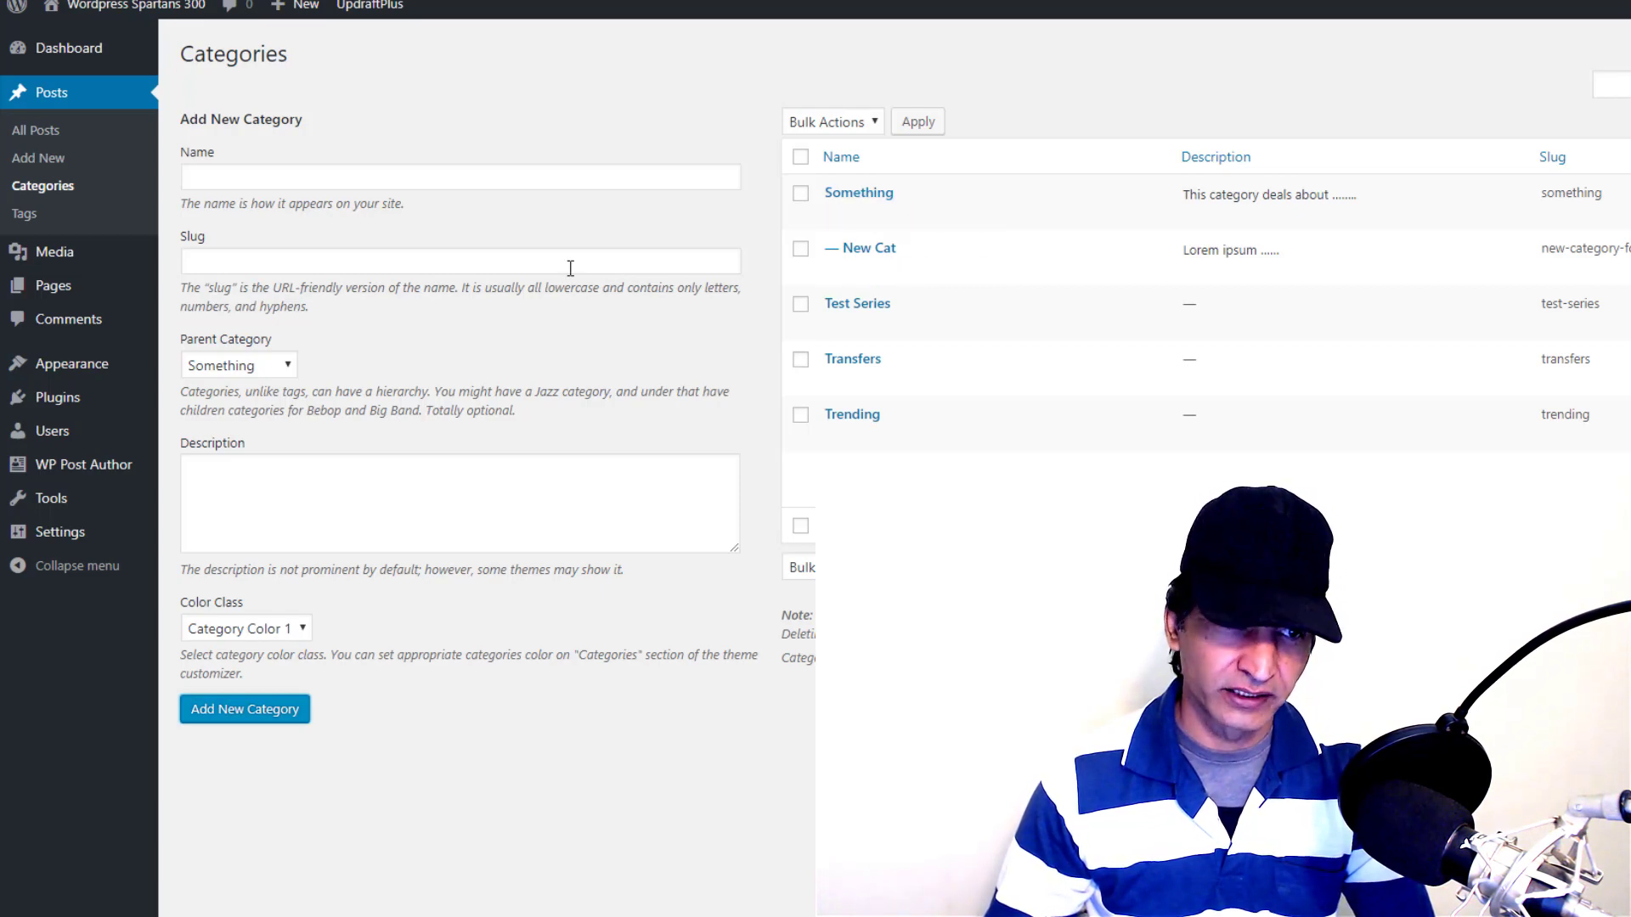
Create the tag 'Wordpress' on the Tags page
click(25, 214)
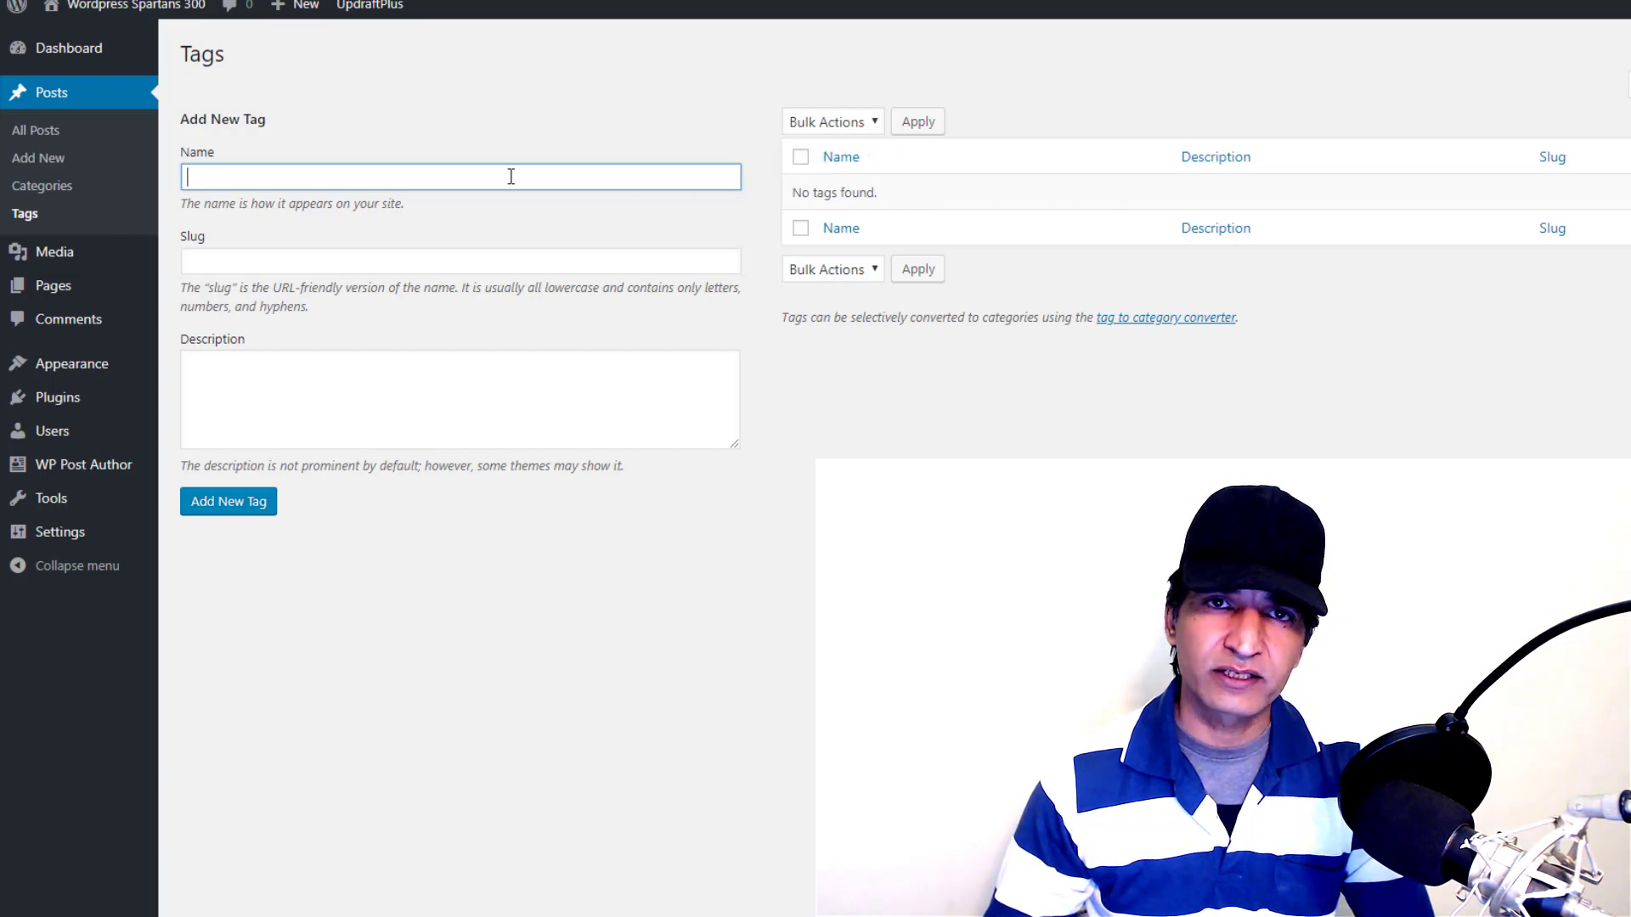
text(Word)
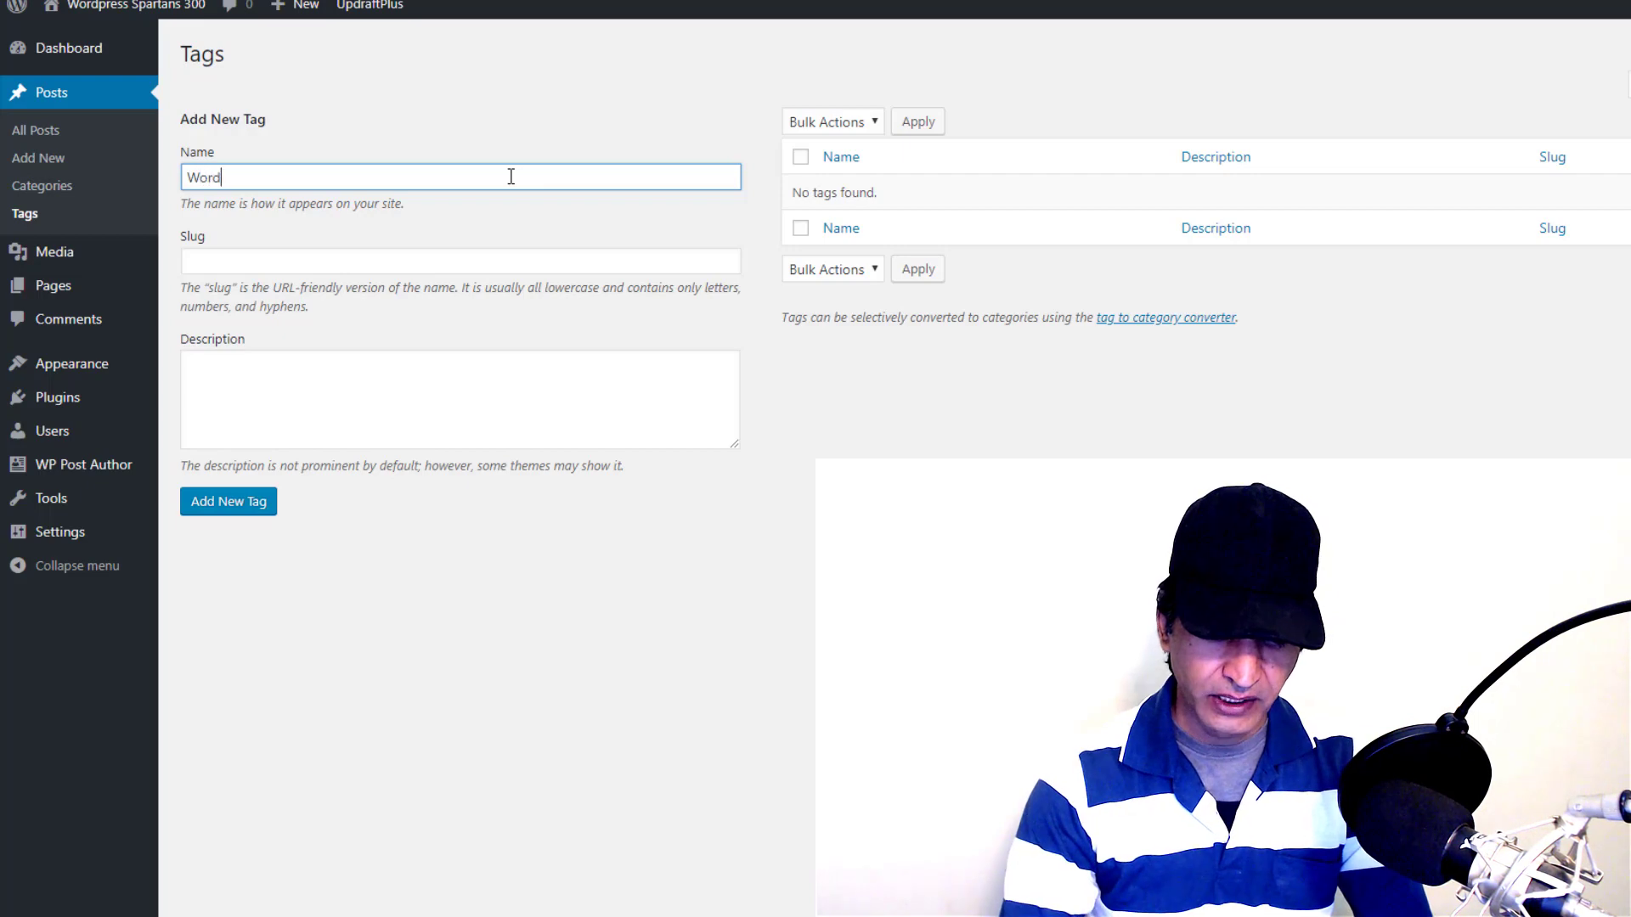
text(press)
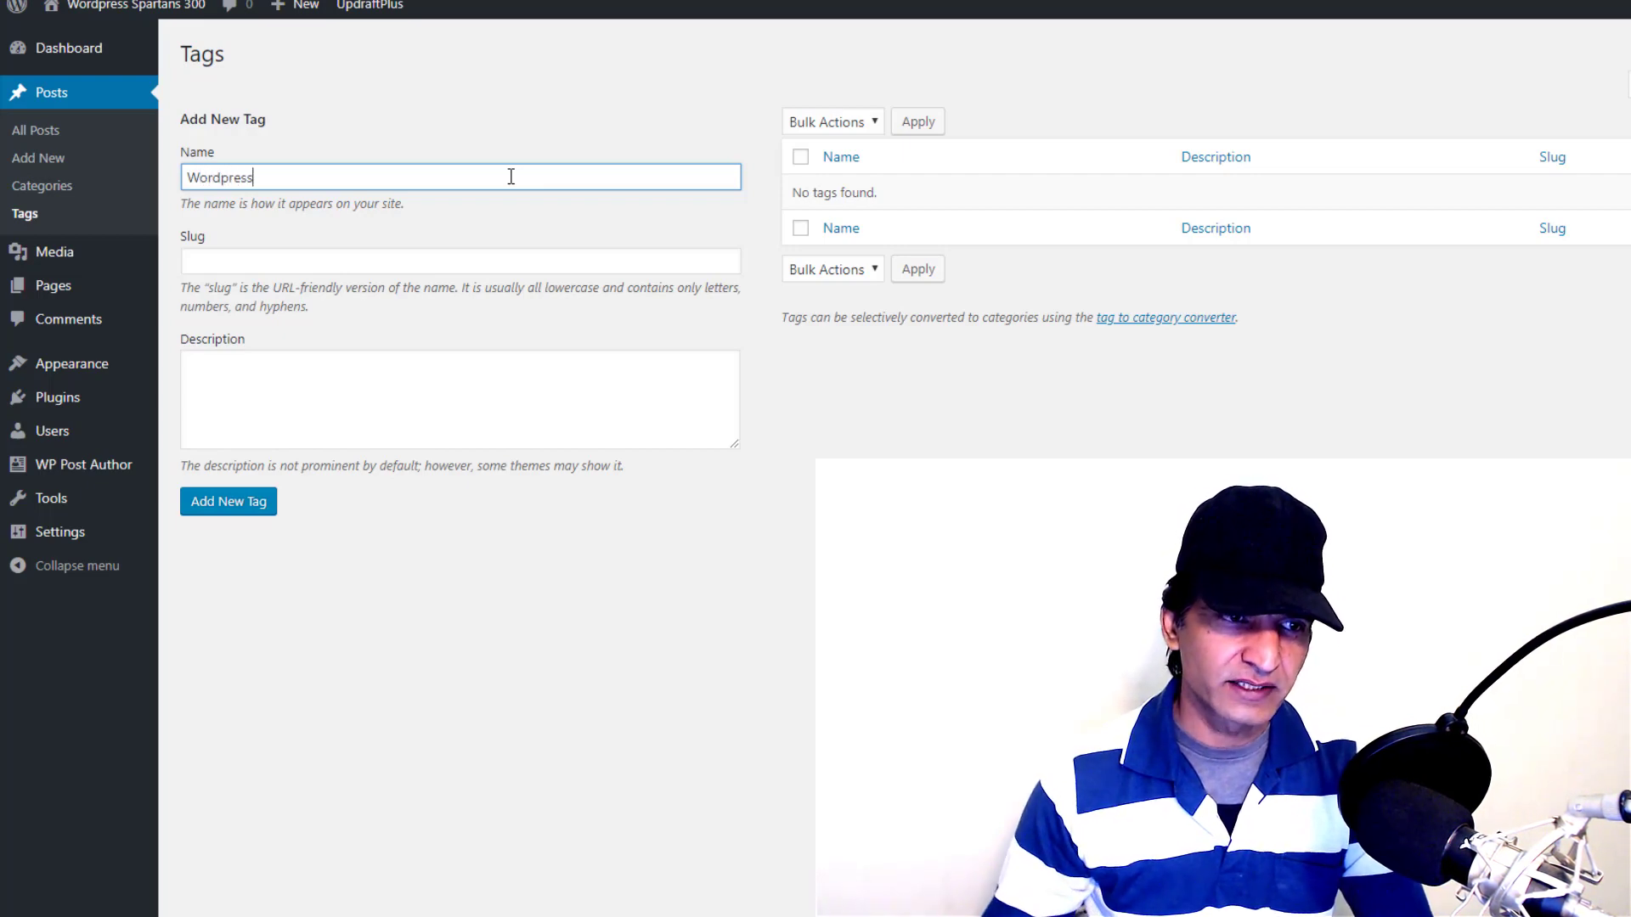
click(267, 397)
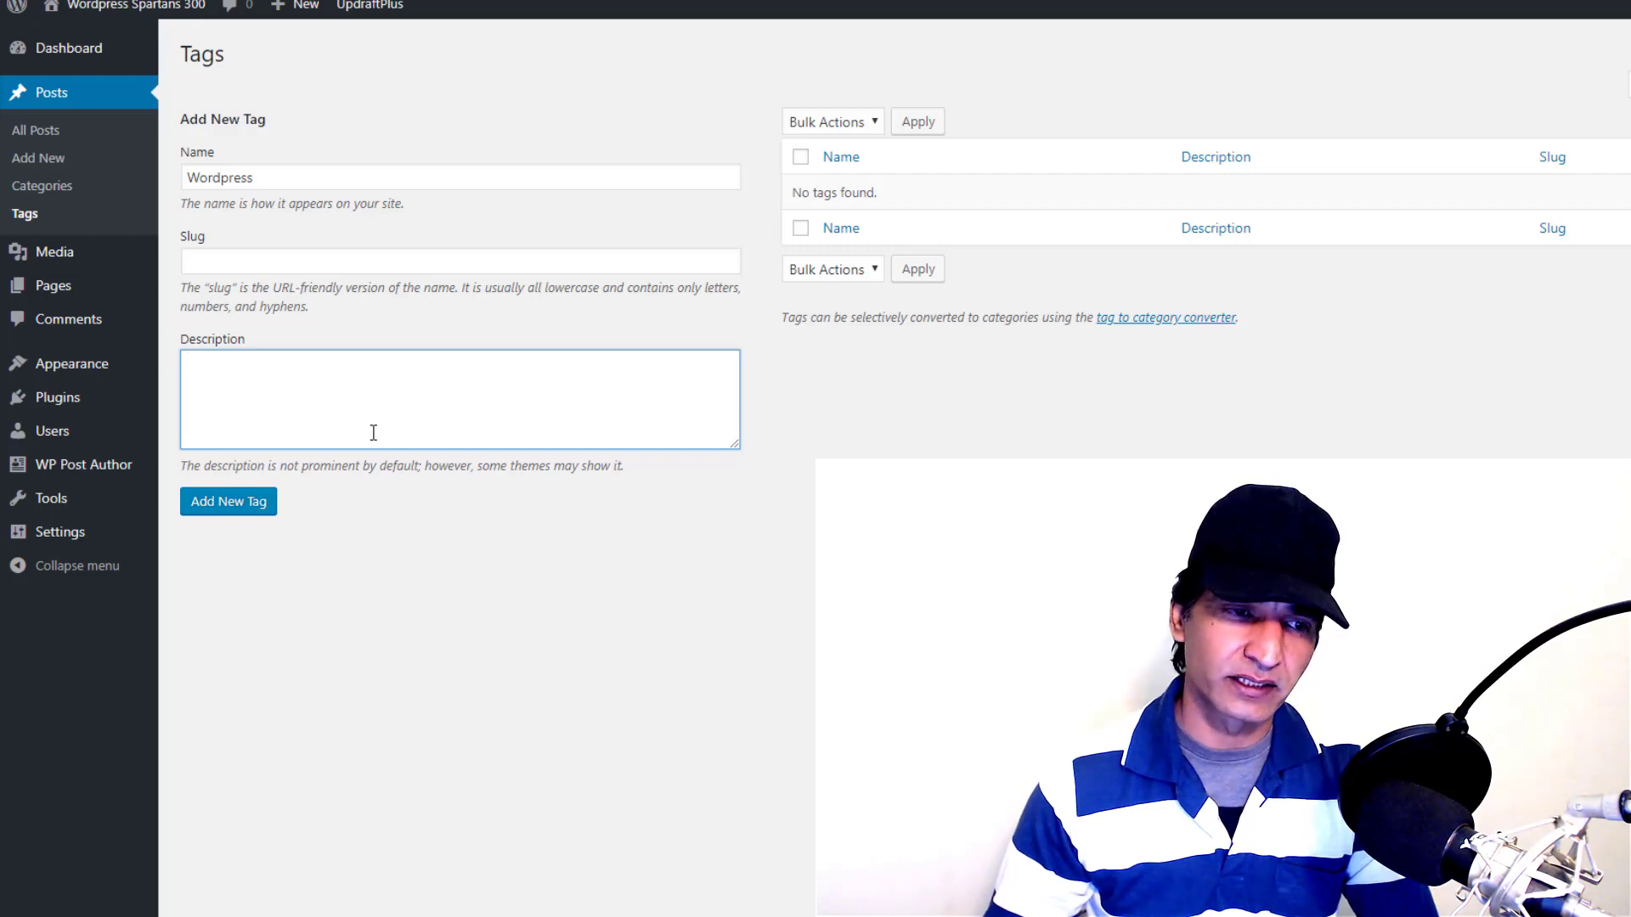
click(230, 510)
Add a 'Sports' tag, then return to the All Posts list
mouse_move(909, 218)
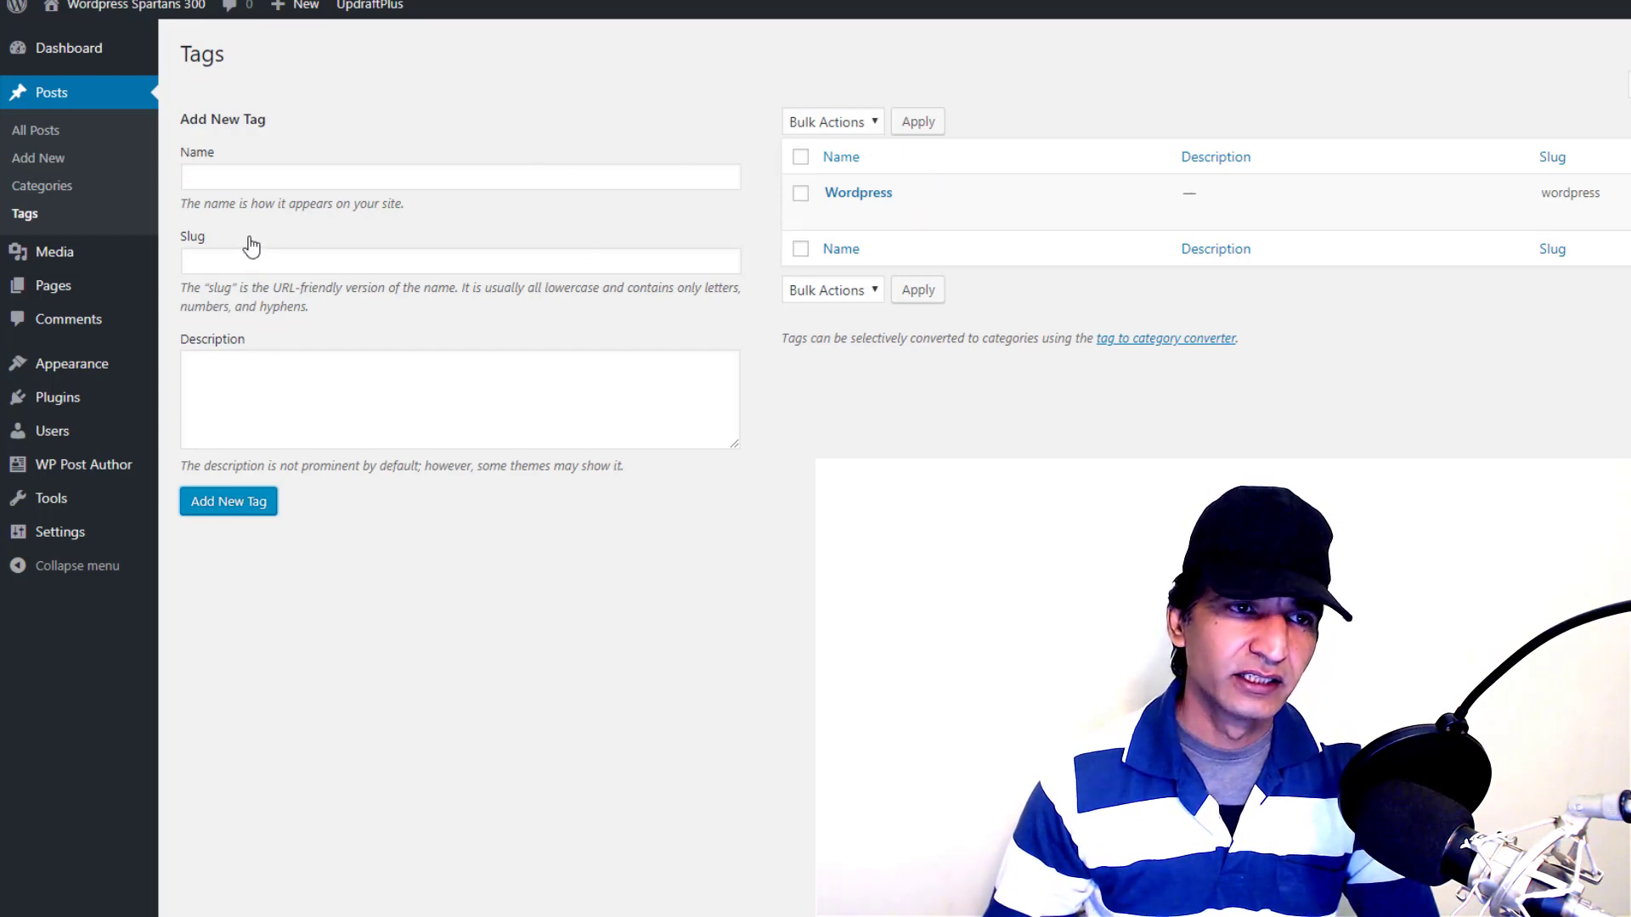
click(261, 182)
text(Sports)
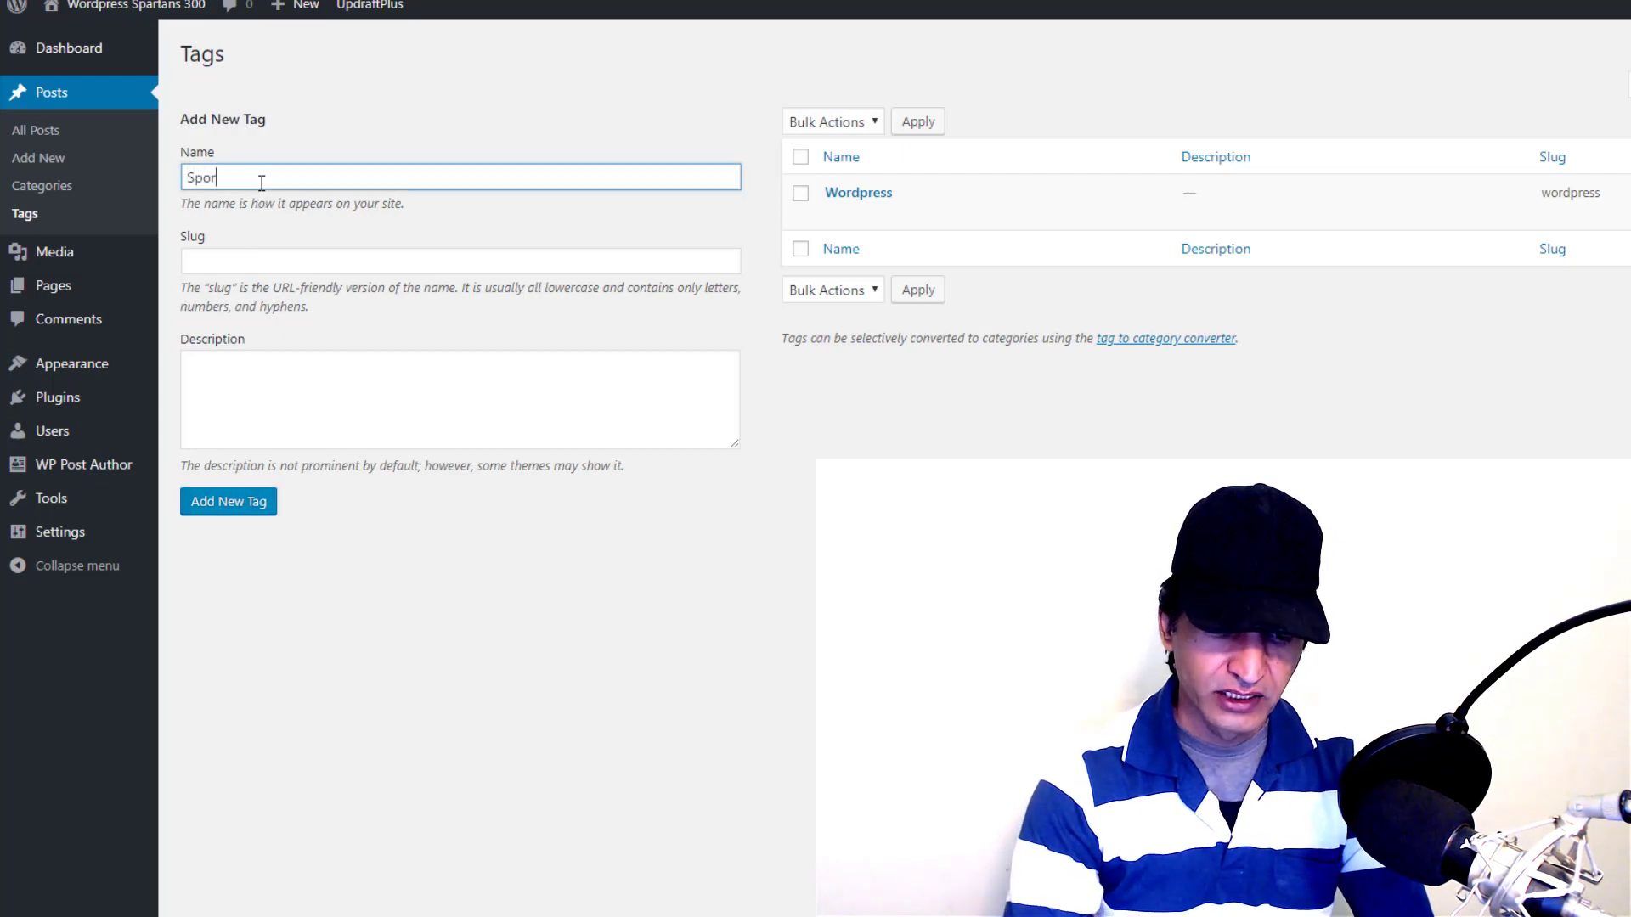
click(235, 503)
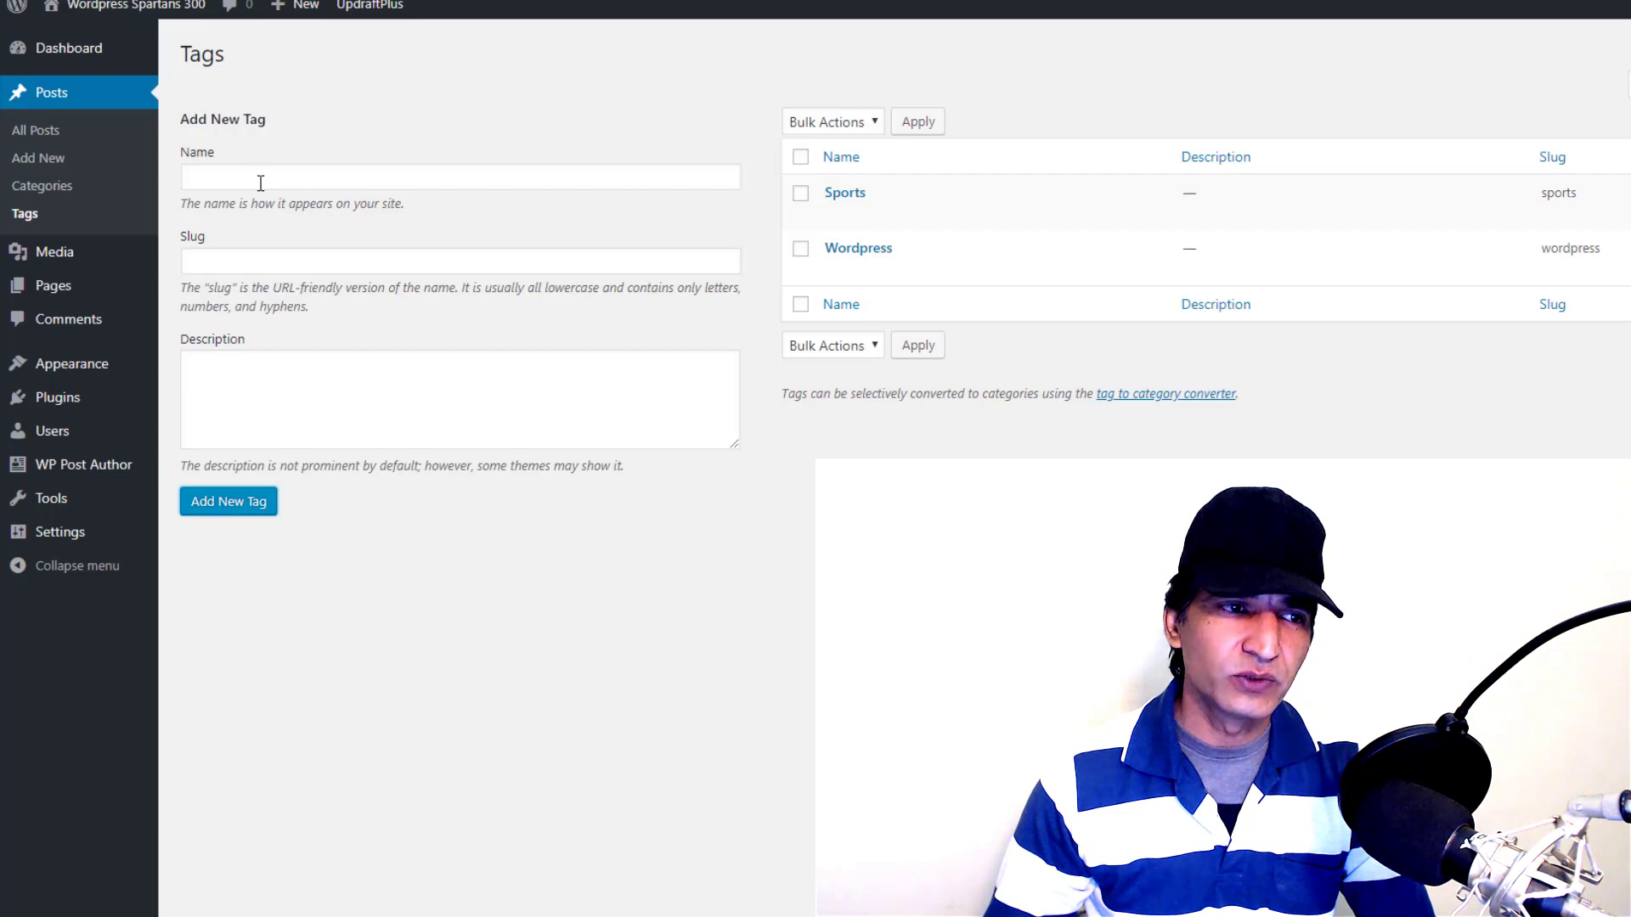
click(36, 130)
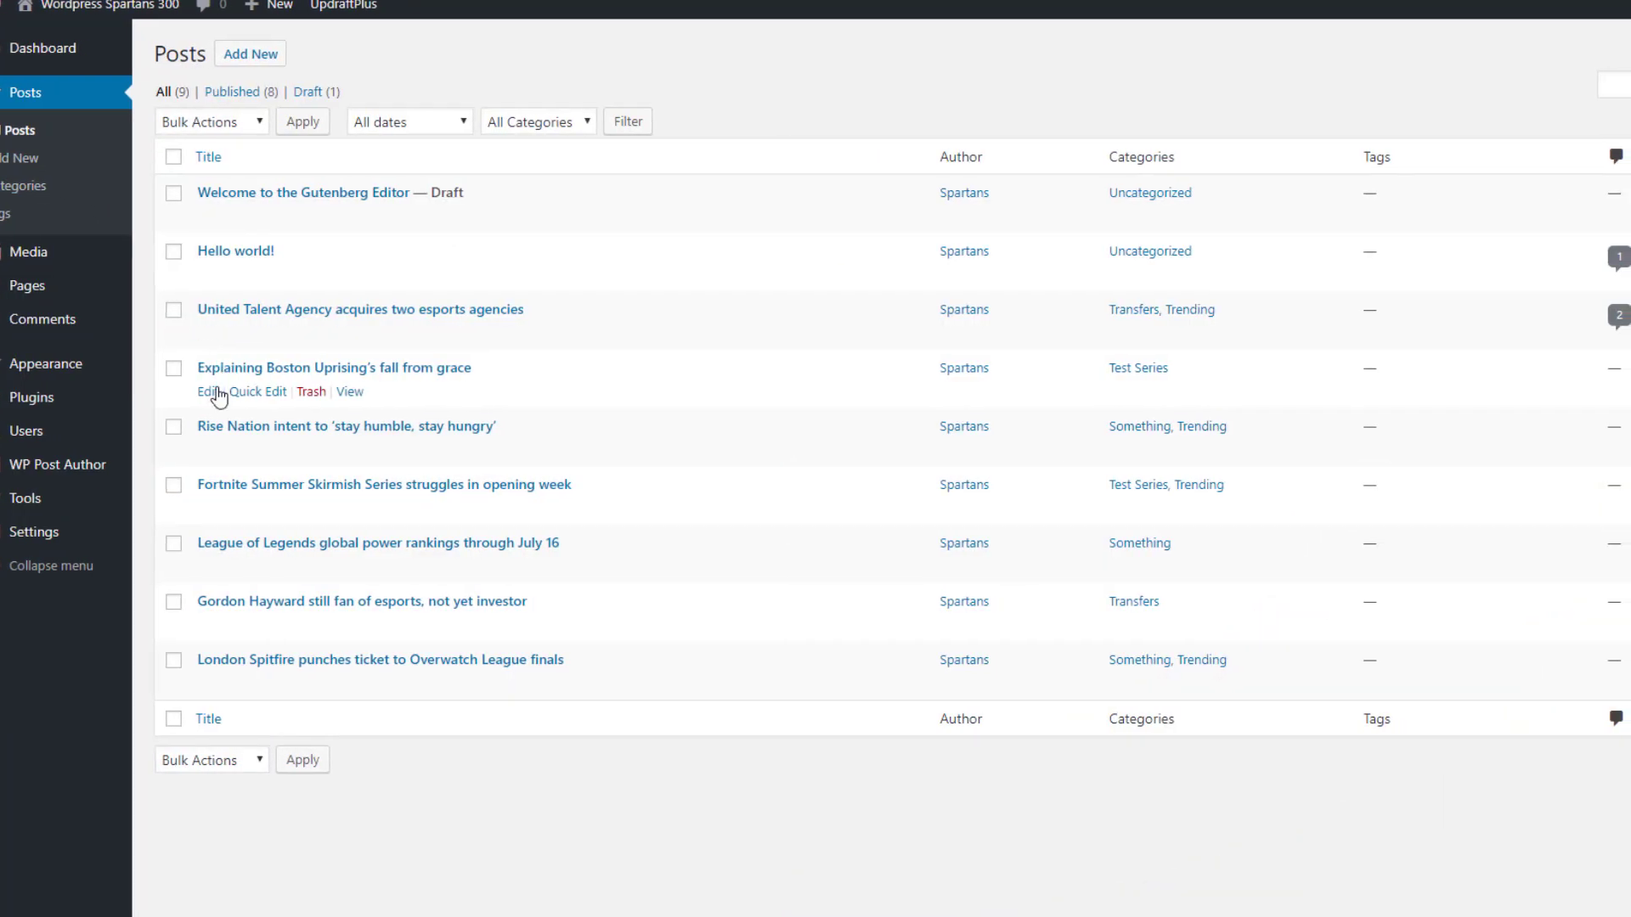
Open the Boston Uprising post and tag it Wordpress, Sports and football
click(209, 392)
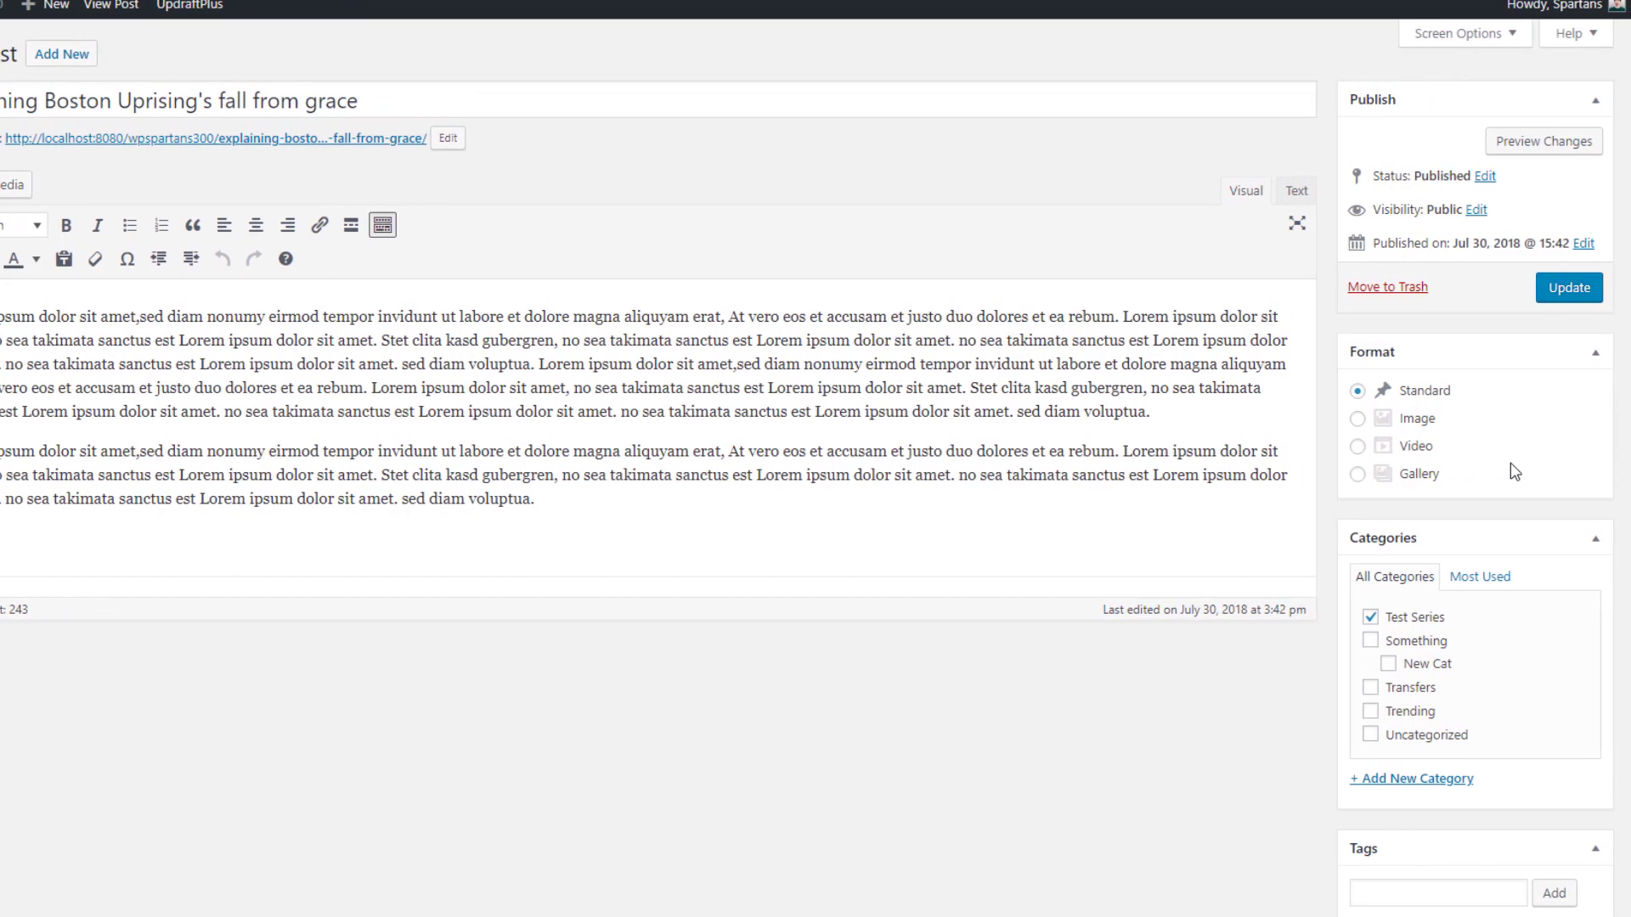
scroll(1516, 471, down, 3)
click(1404, 696)
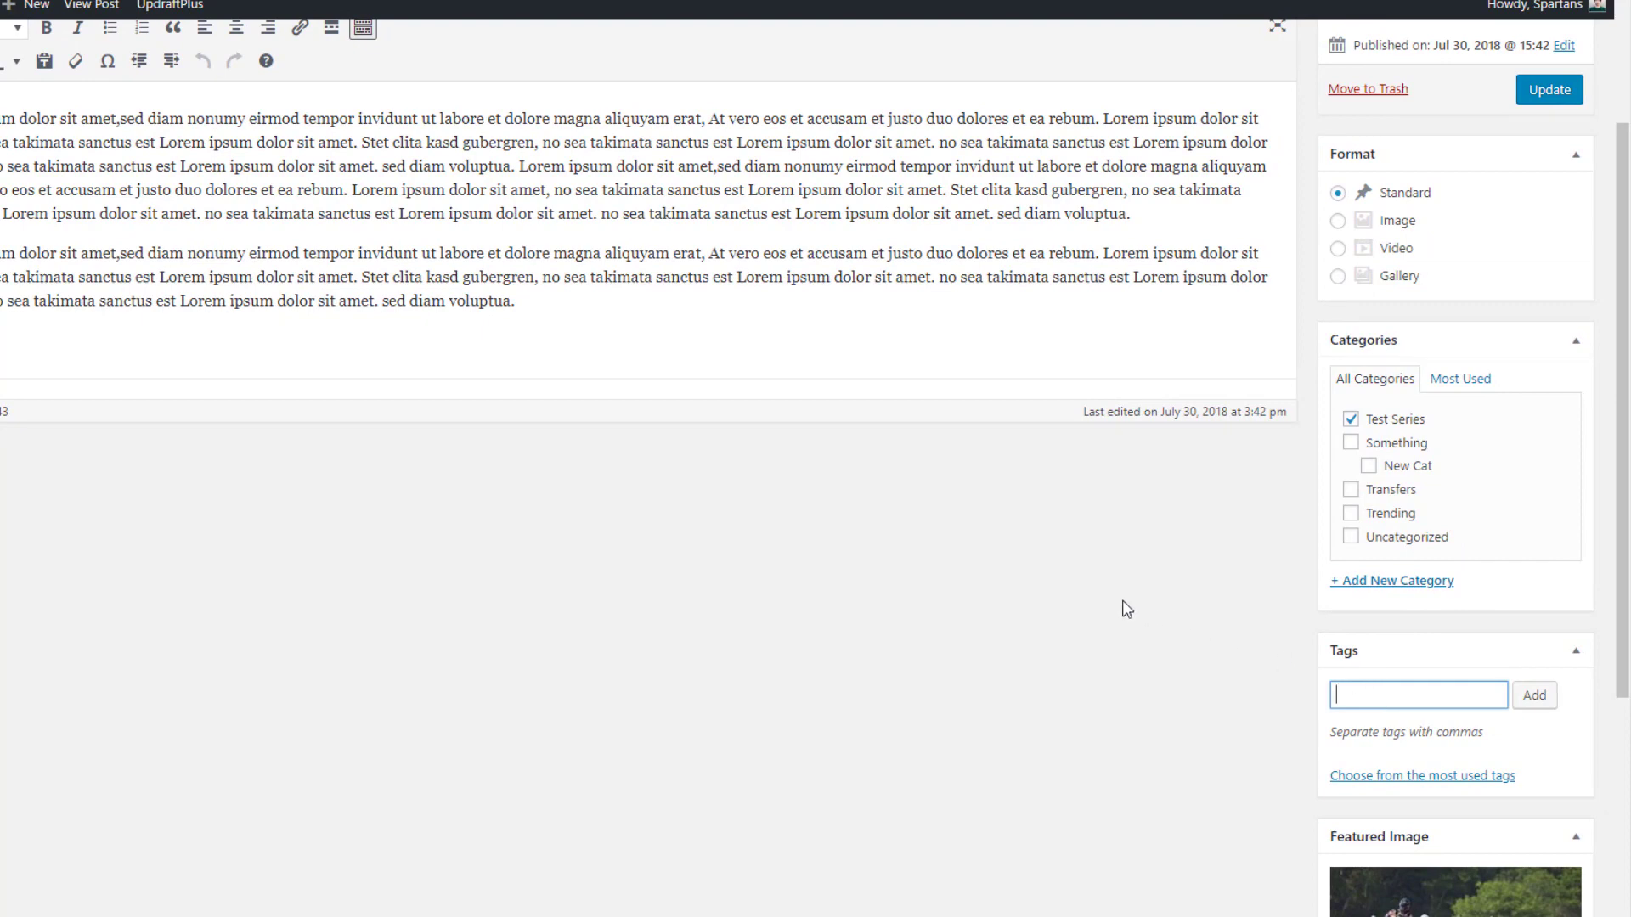
text(wordpres)
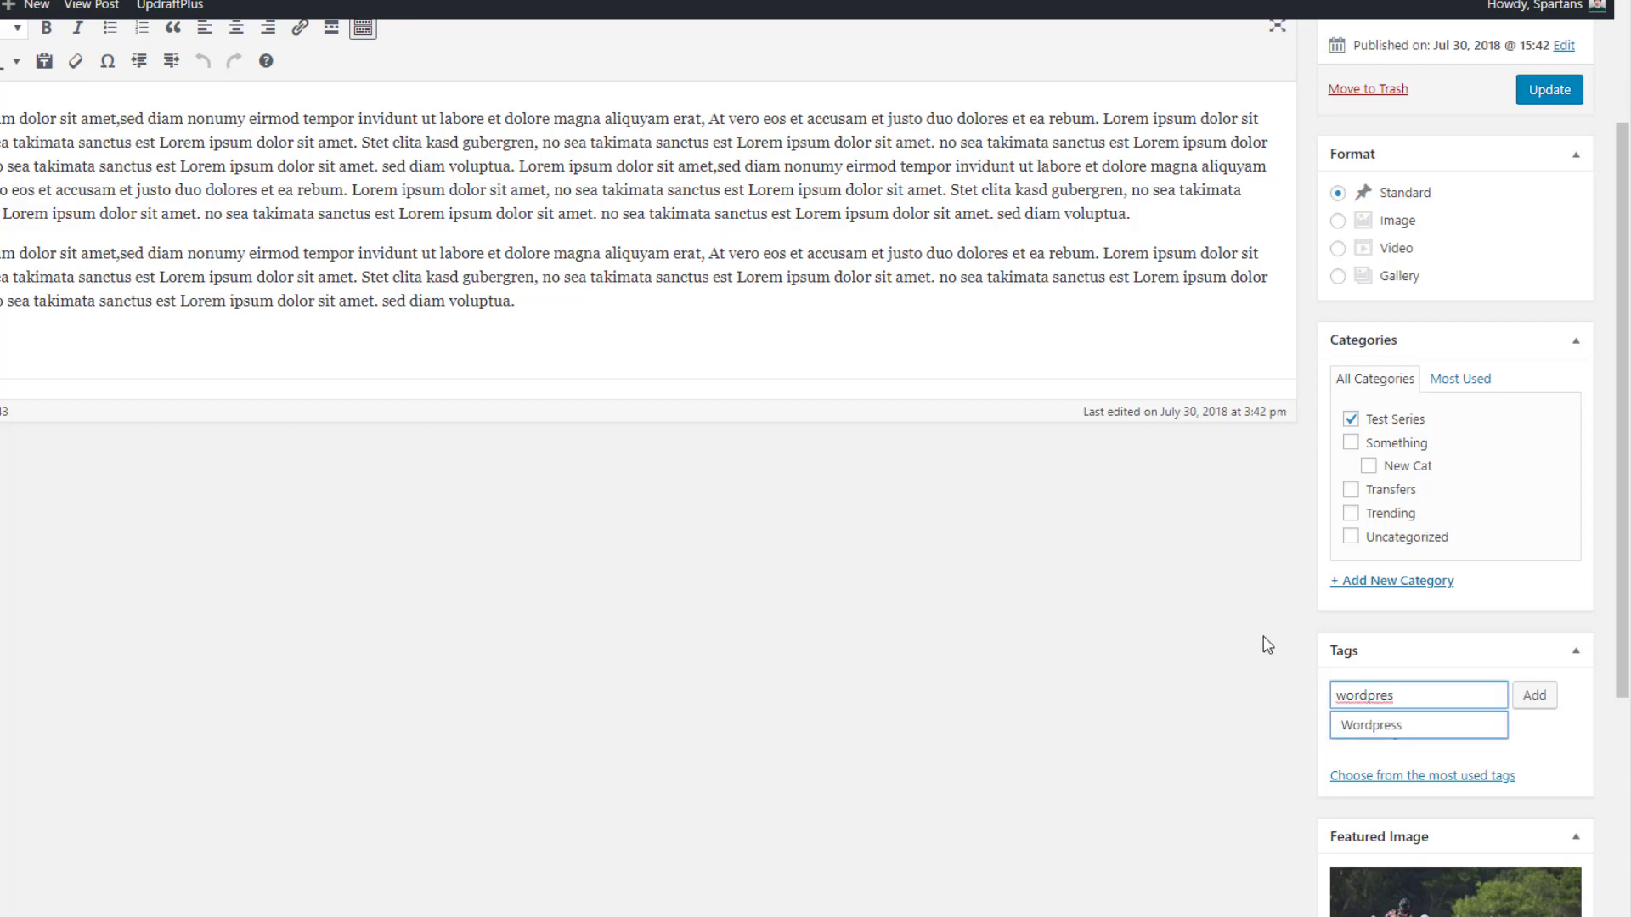
click(1373, 727)
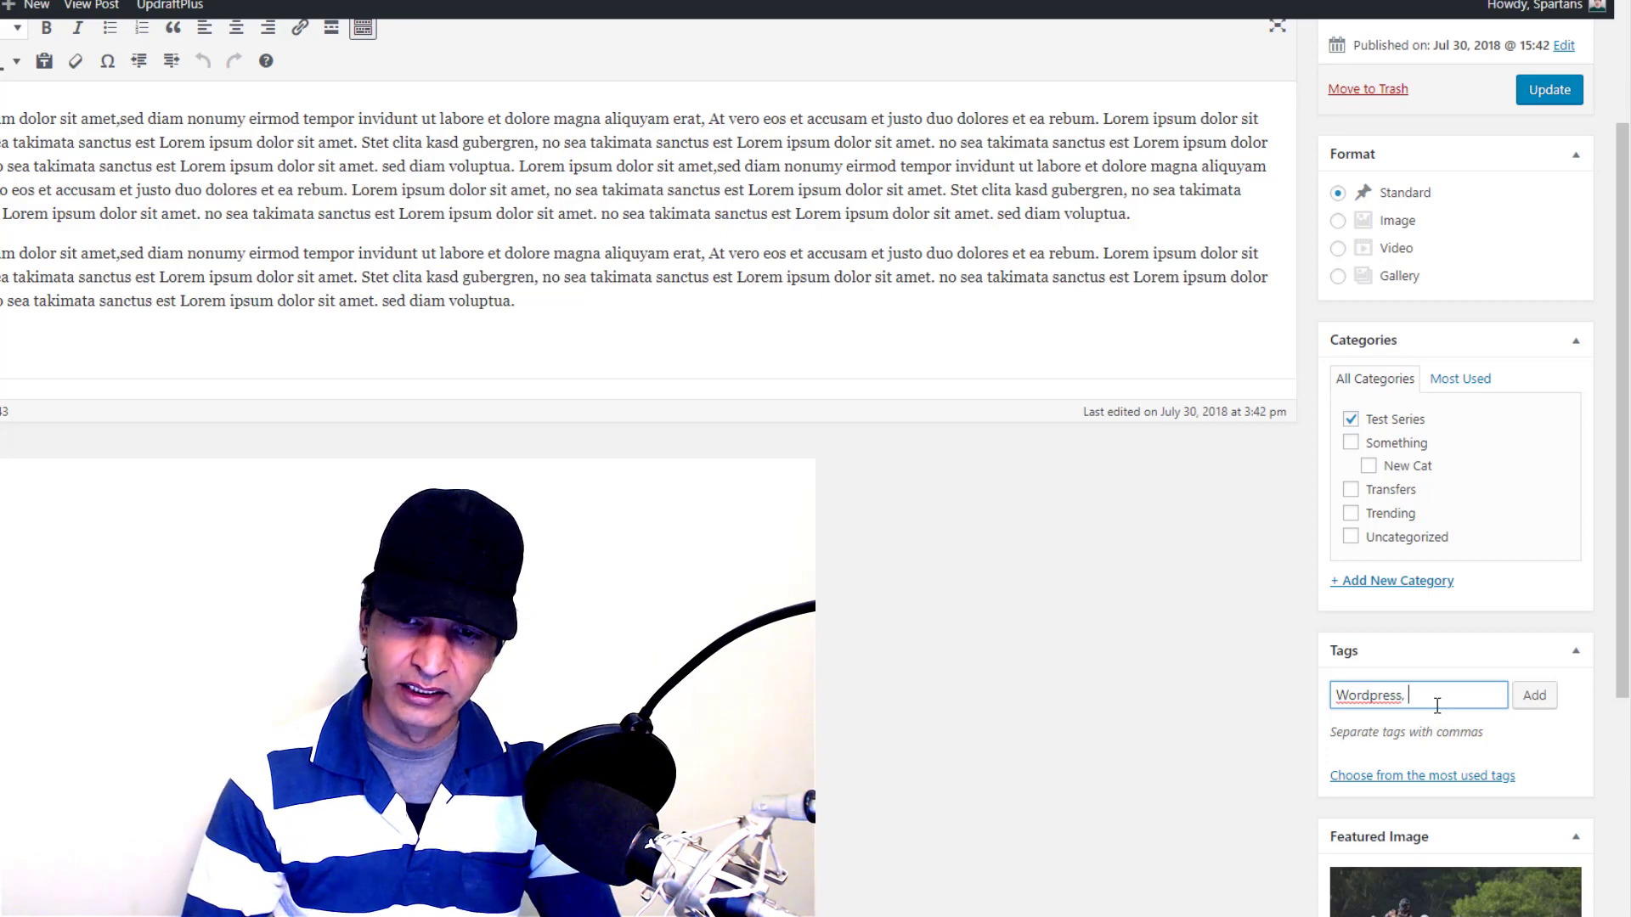
text(sports)
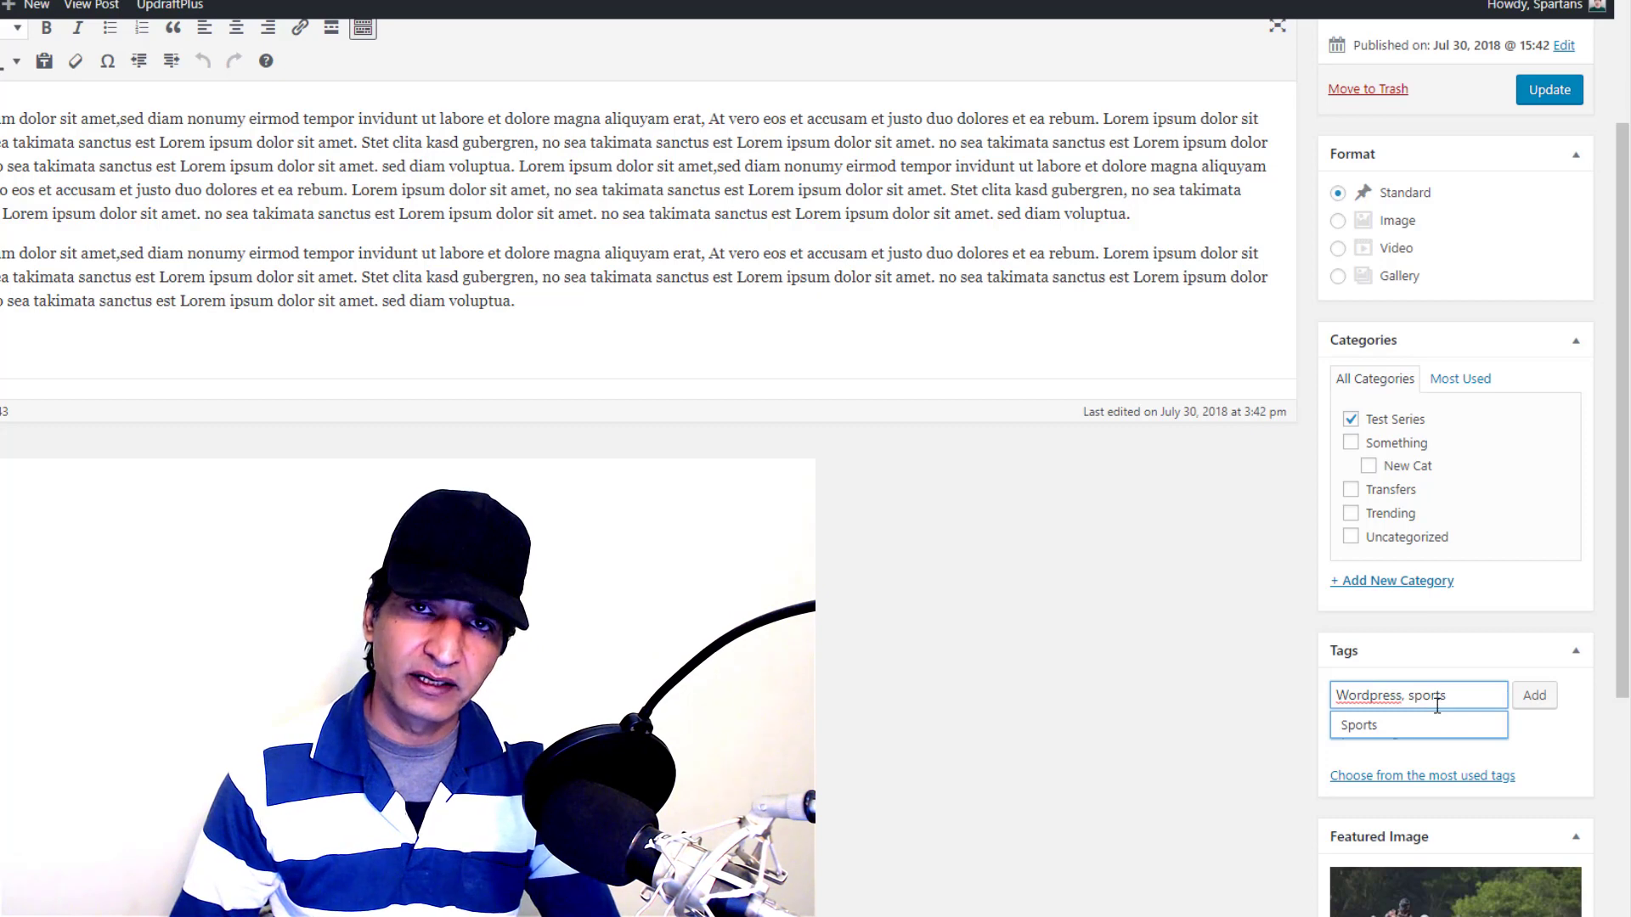
click(1414, 738)
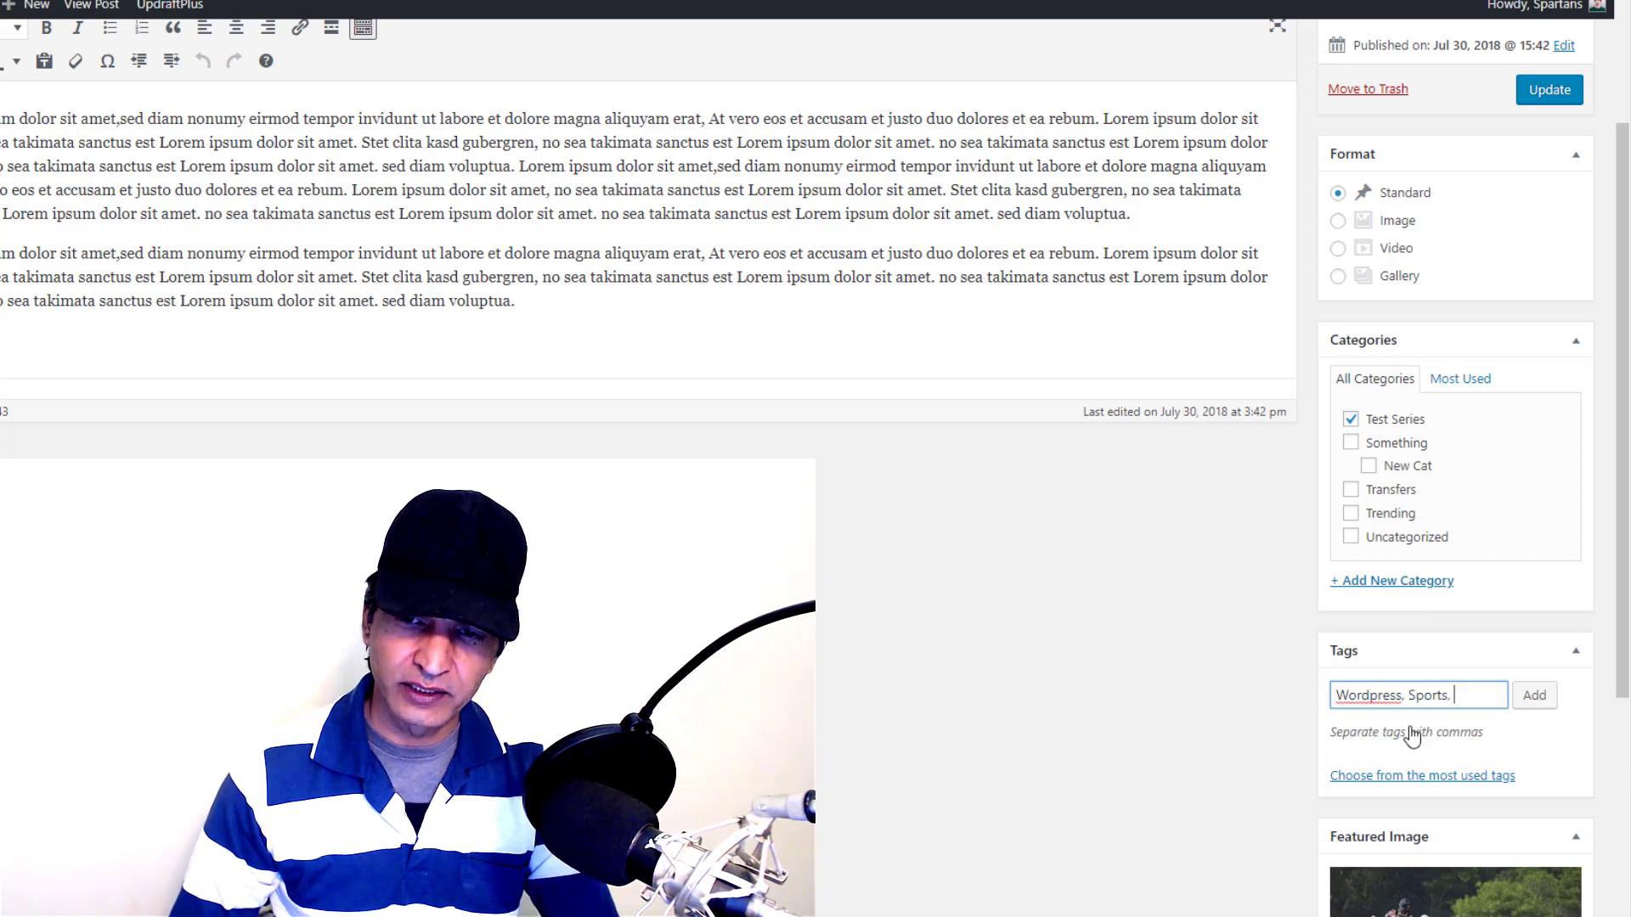
text(football)
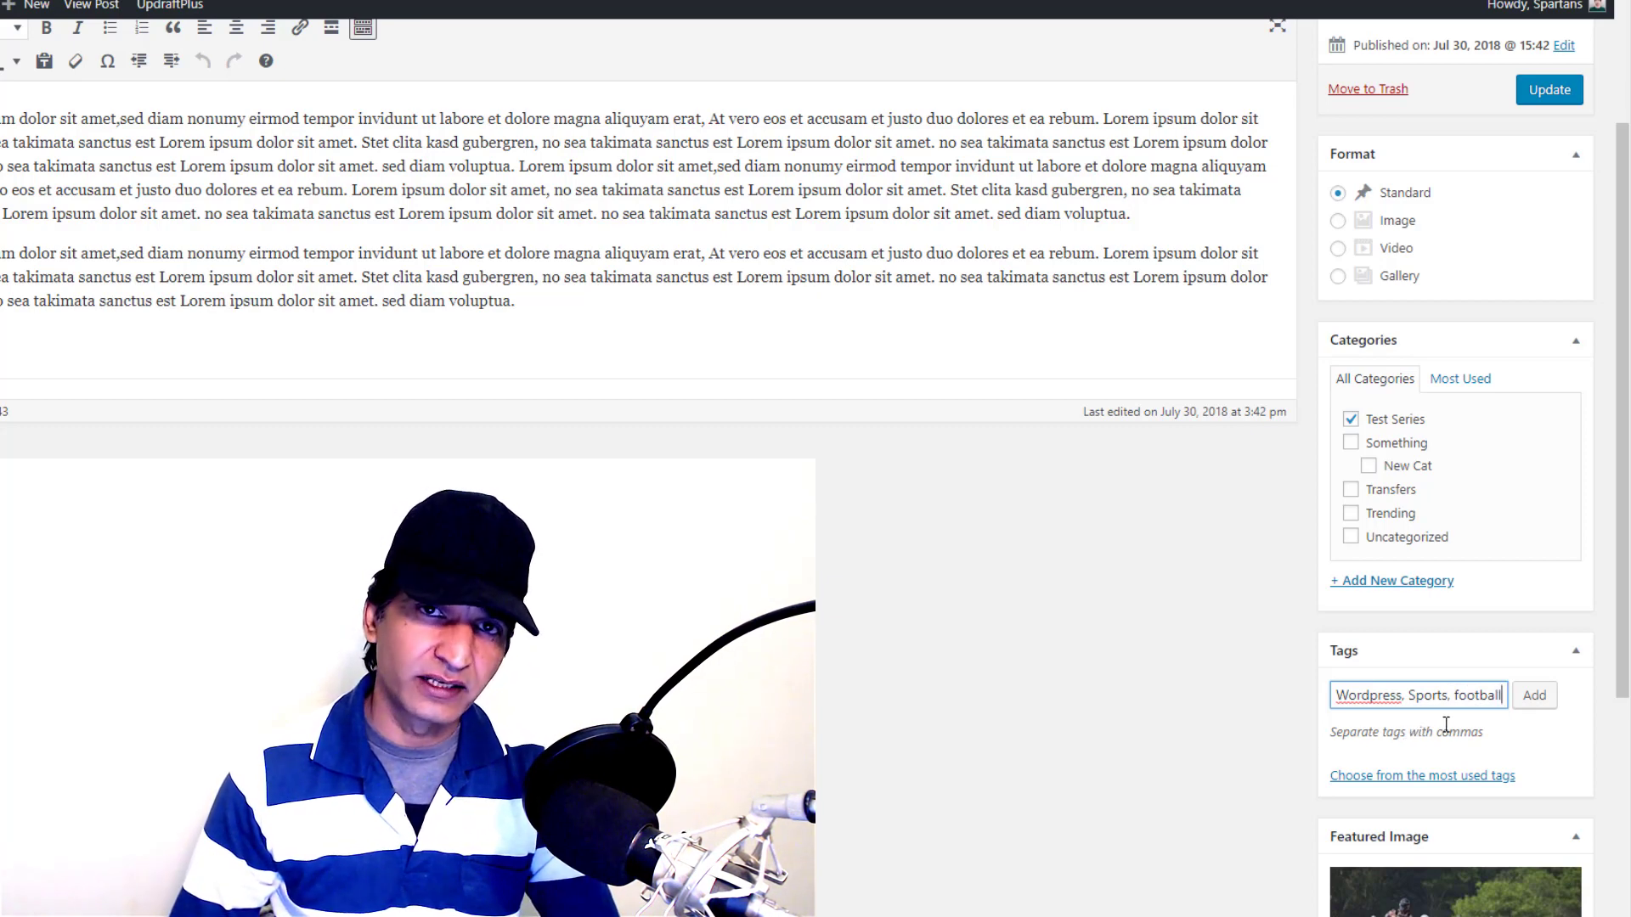
click(1541, 709)
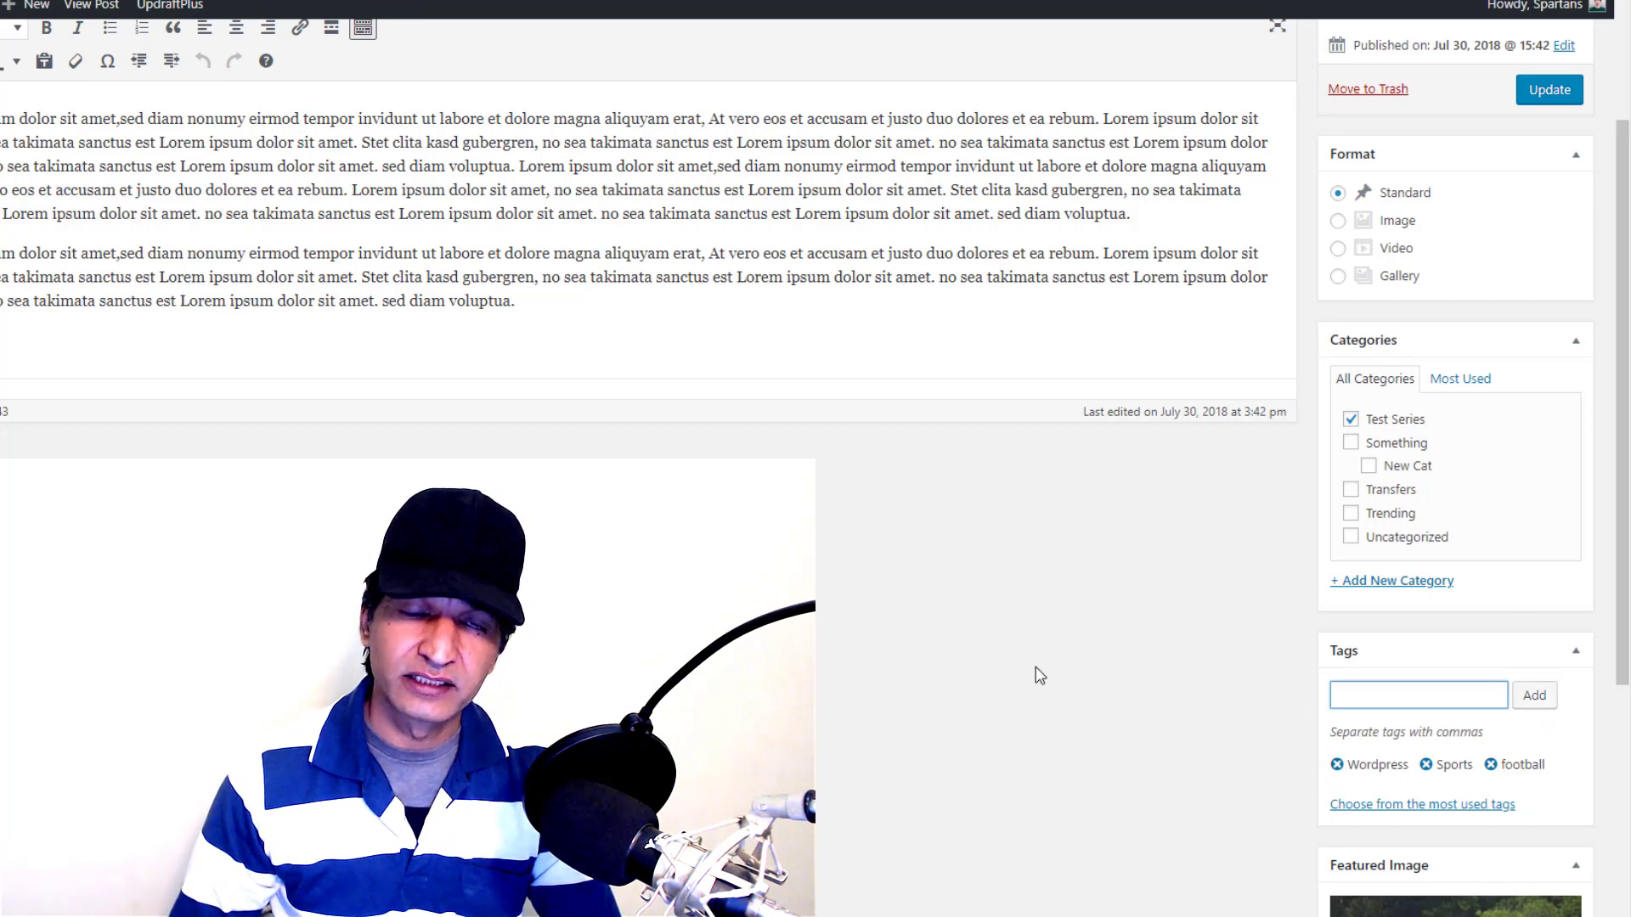
scroll(368, 280, up, 1)
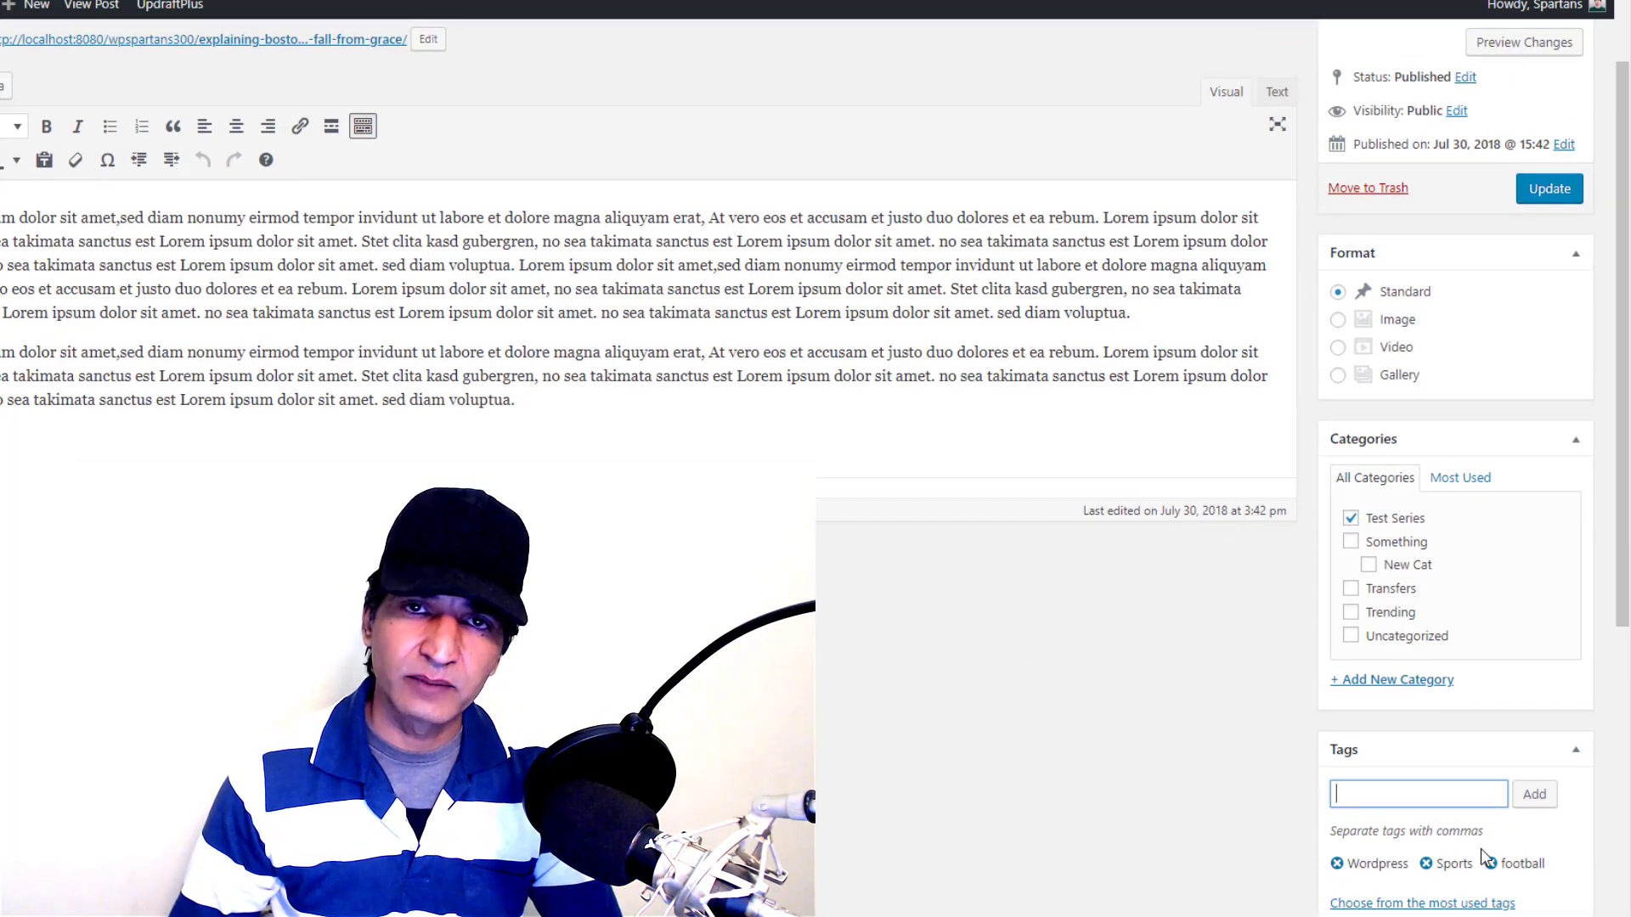
Tick the Something category on the post while keeping Test Series checked
drag(536, 417, 3, 214)
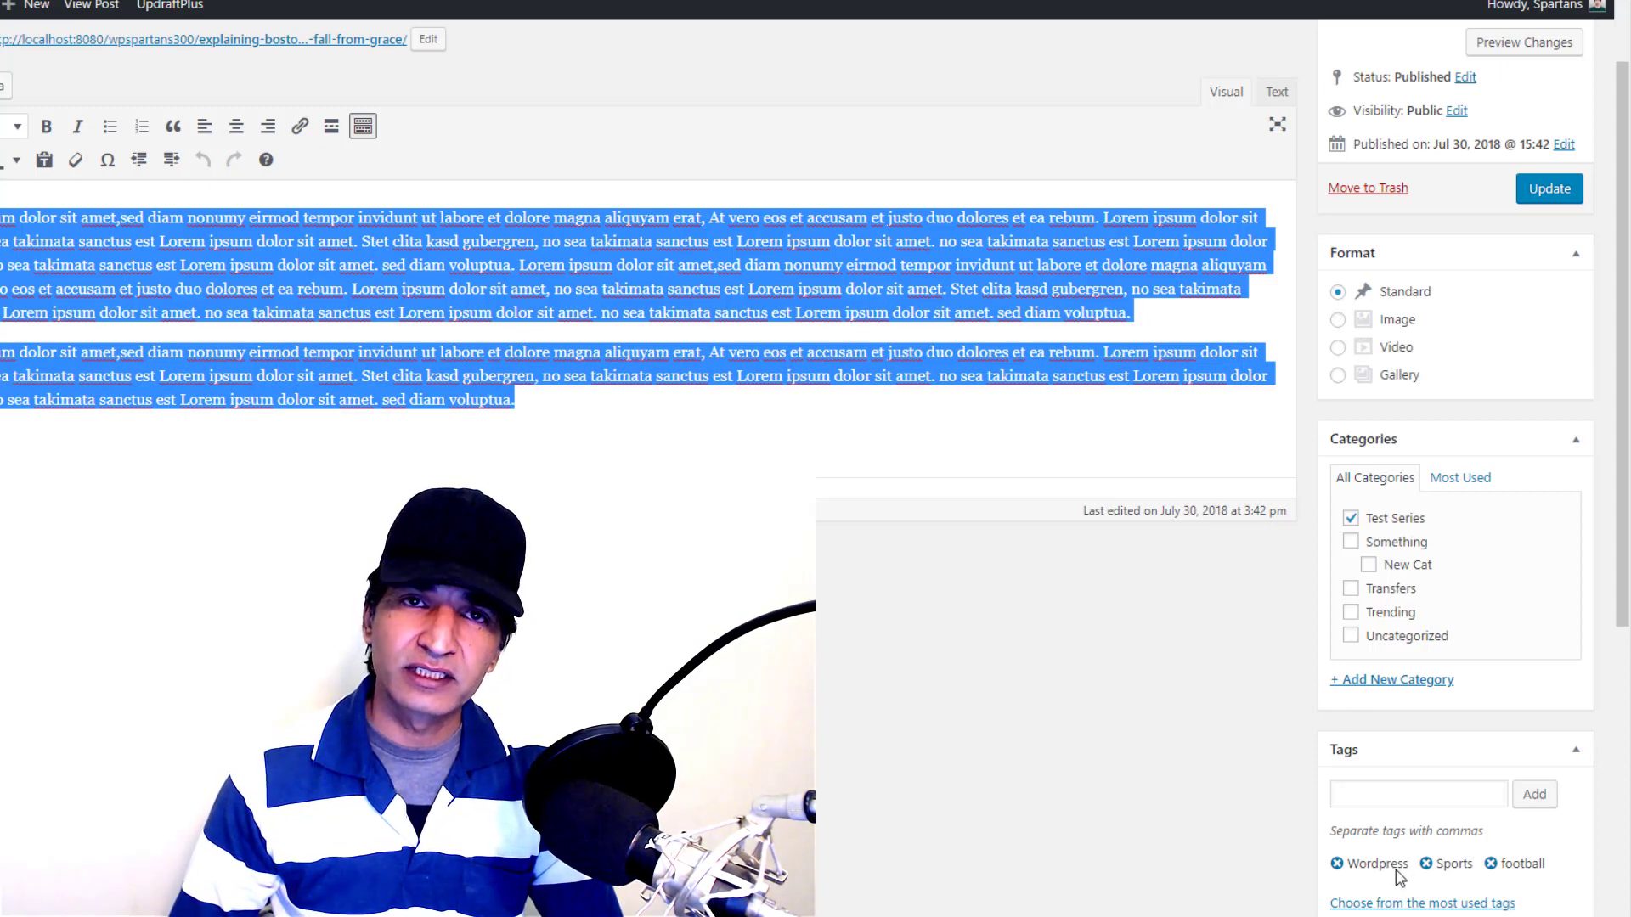
click(502, 290)
scroll(297, 204, up, 2)
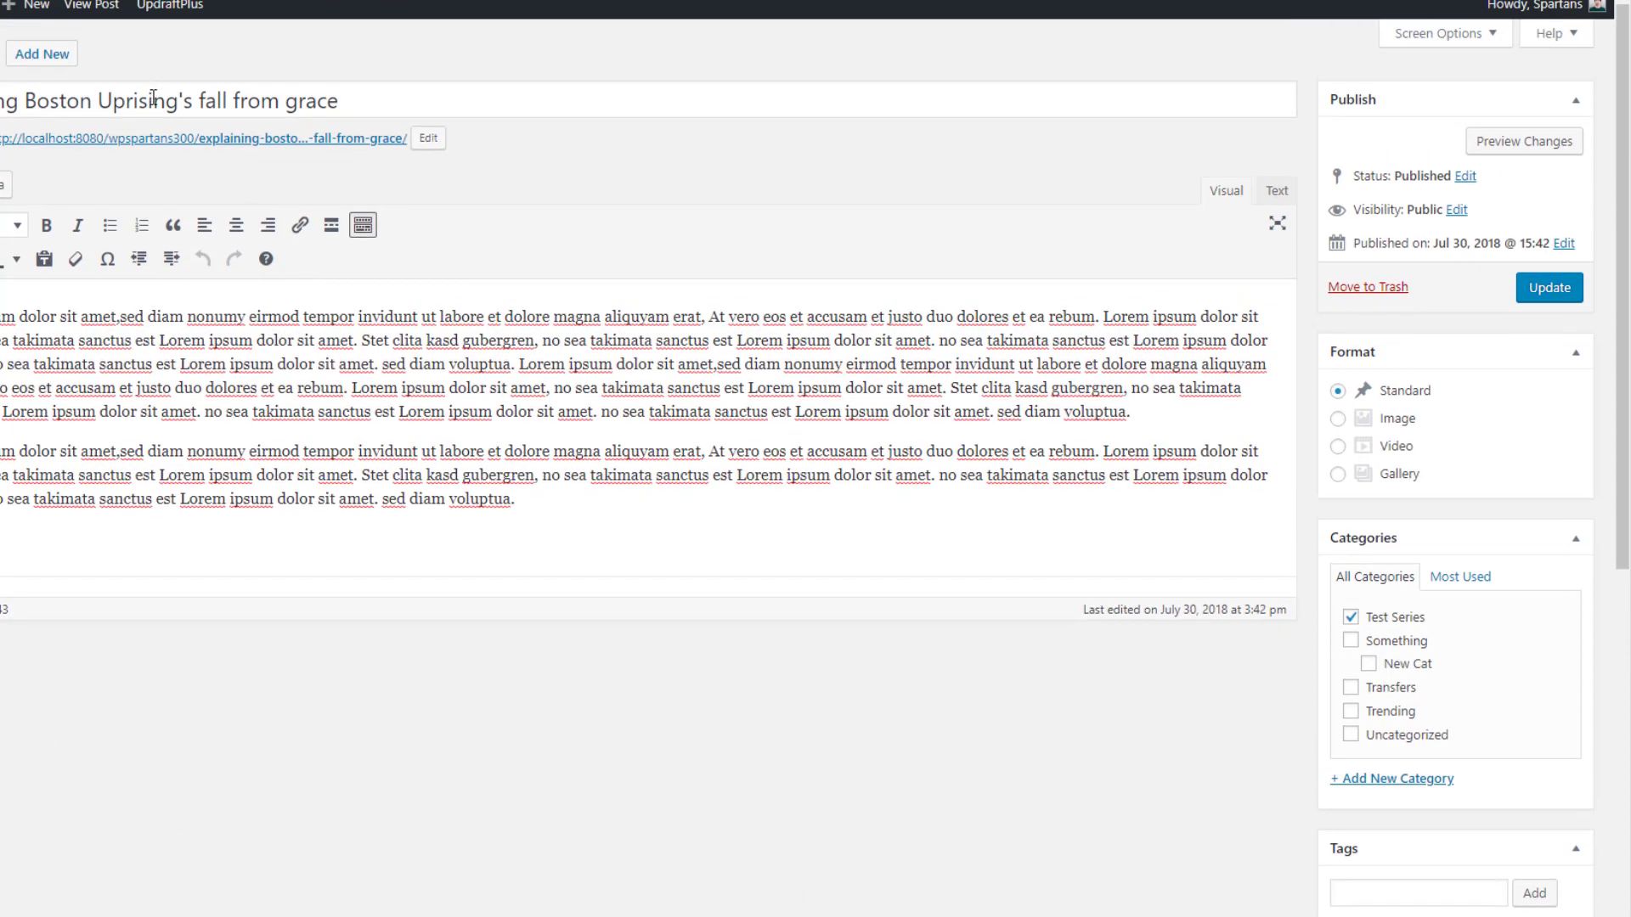
scroll(1422, 811, down, 2)
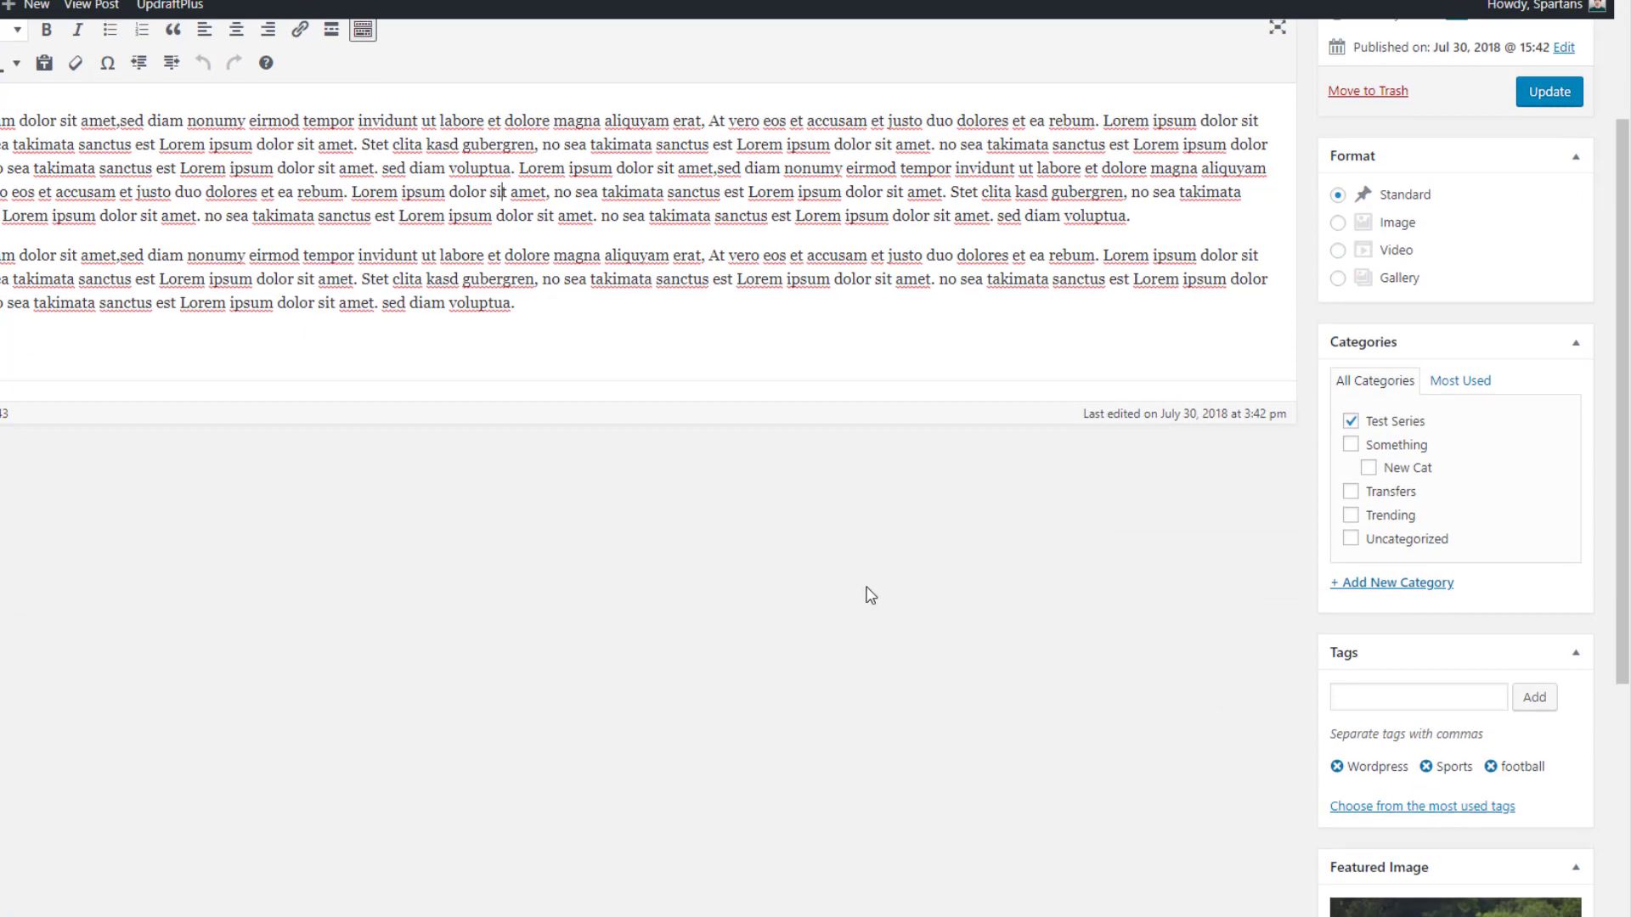
scroll(867, 593, up, 2)
scroll(1506, 691, down, 1)
scroll(1348, 569, up, 1)
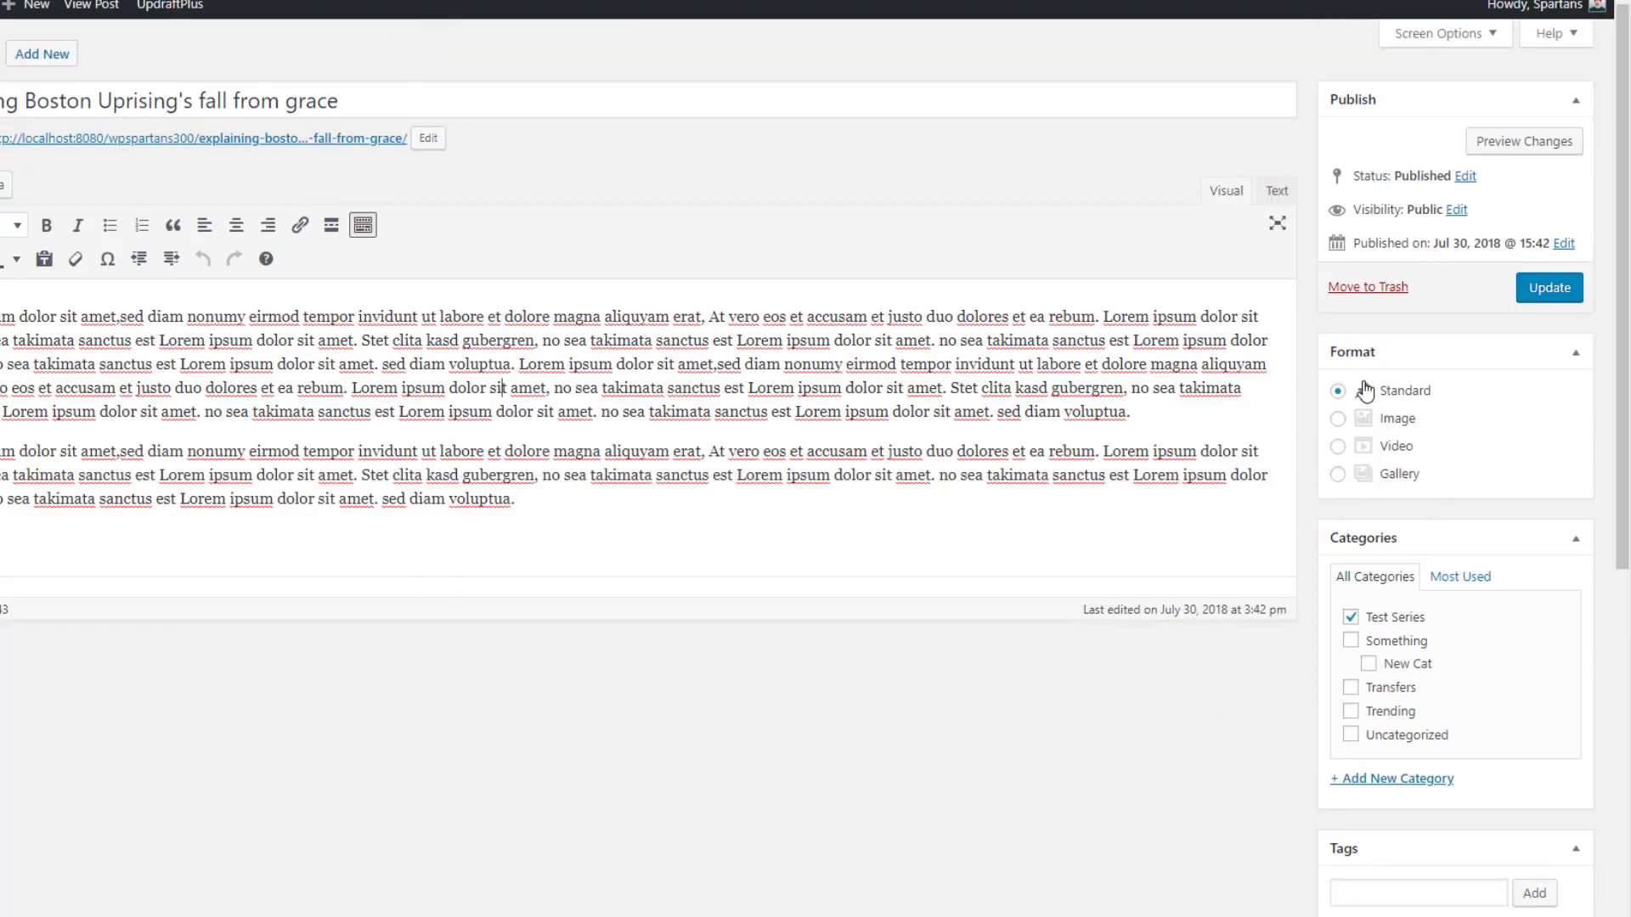
scroll(1359, 544, down, 1)
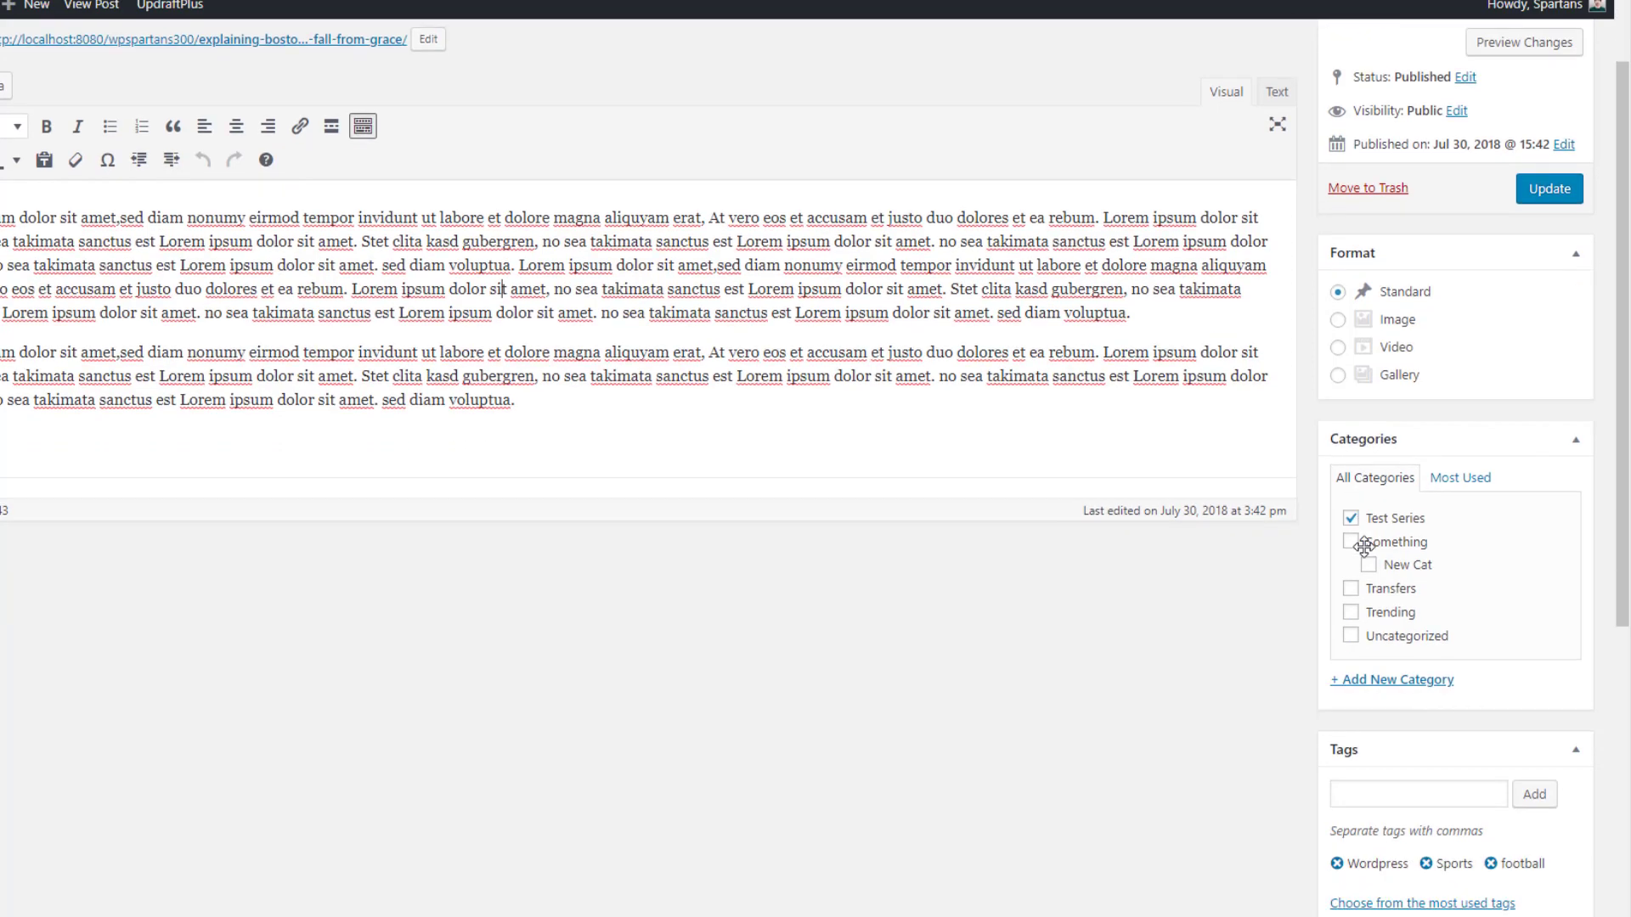
click(1351, 519)
click(1351, 541)
click(1350, 518)
Create a new category 'Another Cat' from the post's Categories box
scroll(1297, 496, down, 2)
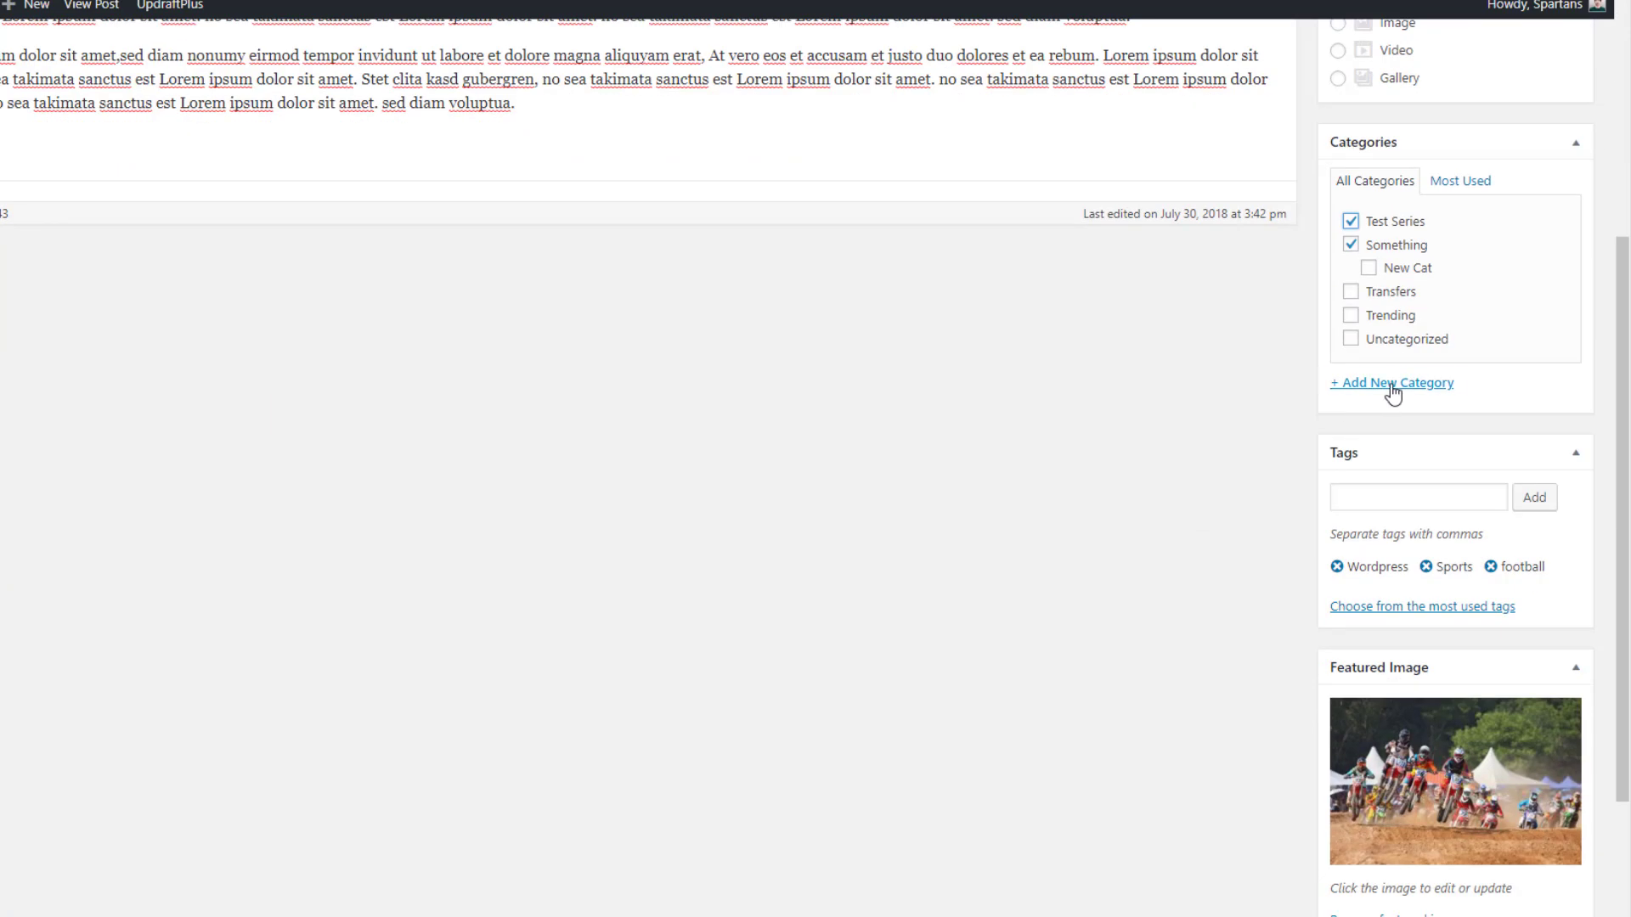
click(1389, 385)
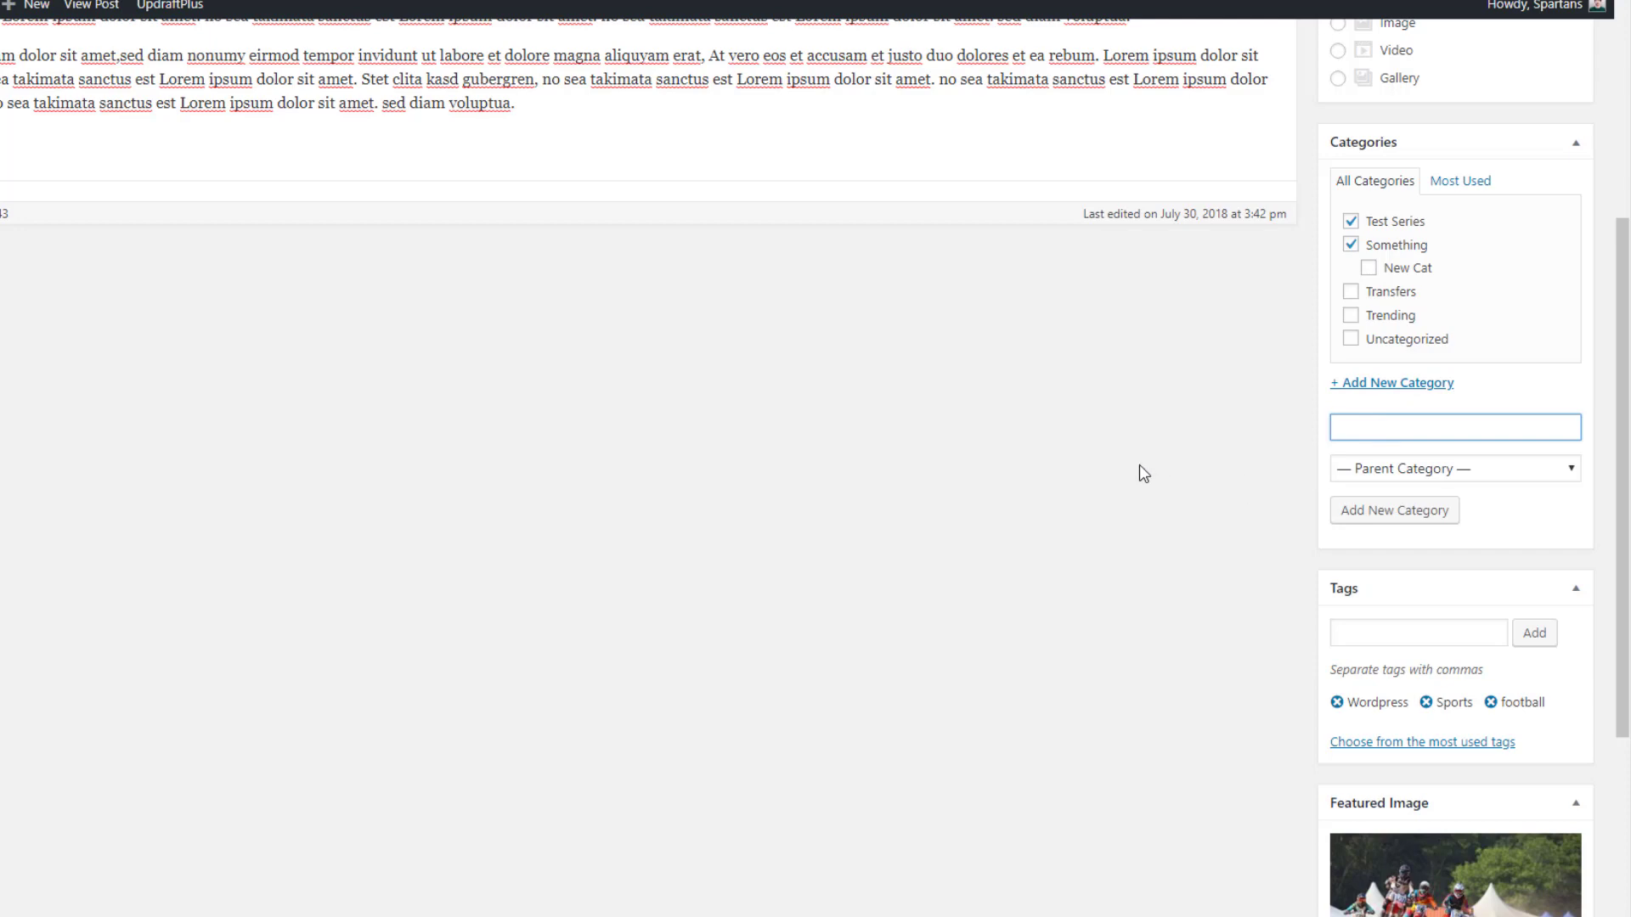
text(Another Cat)
click(1417, 512)
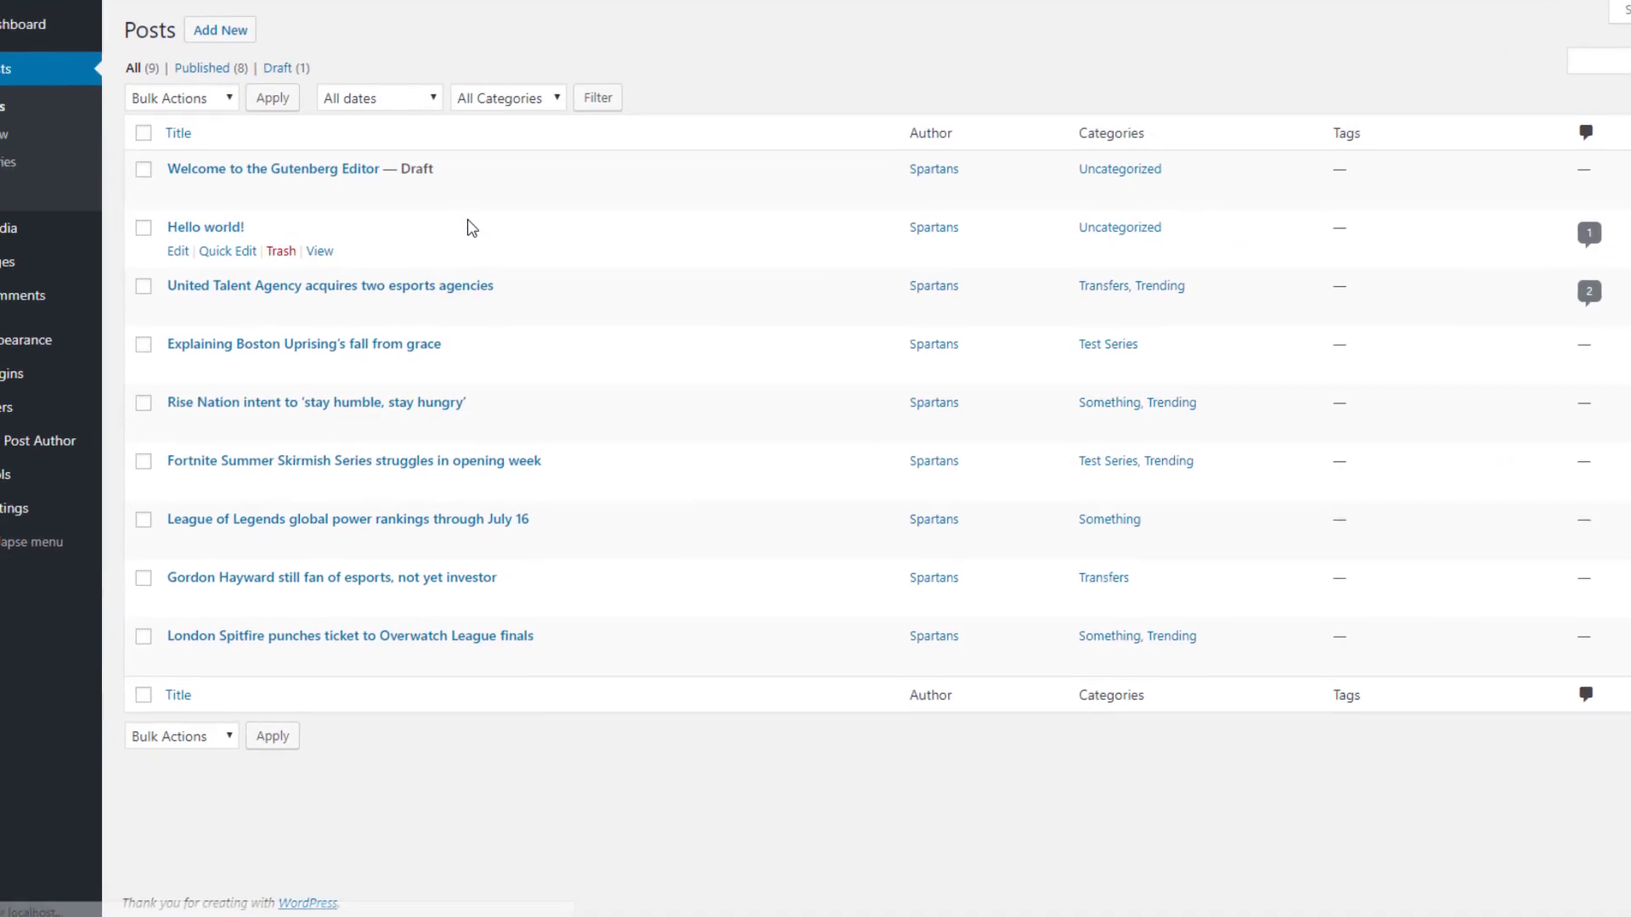
Bulk-edit all nine posts to add the Another Cat category, then view Categories
click(192, 129)
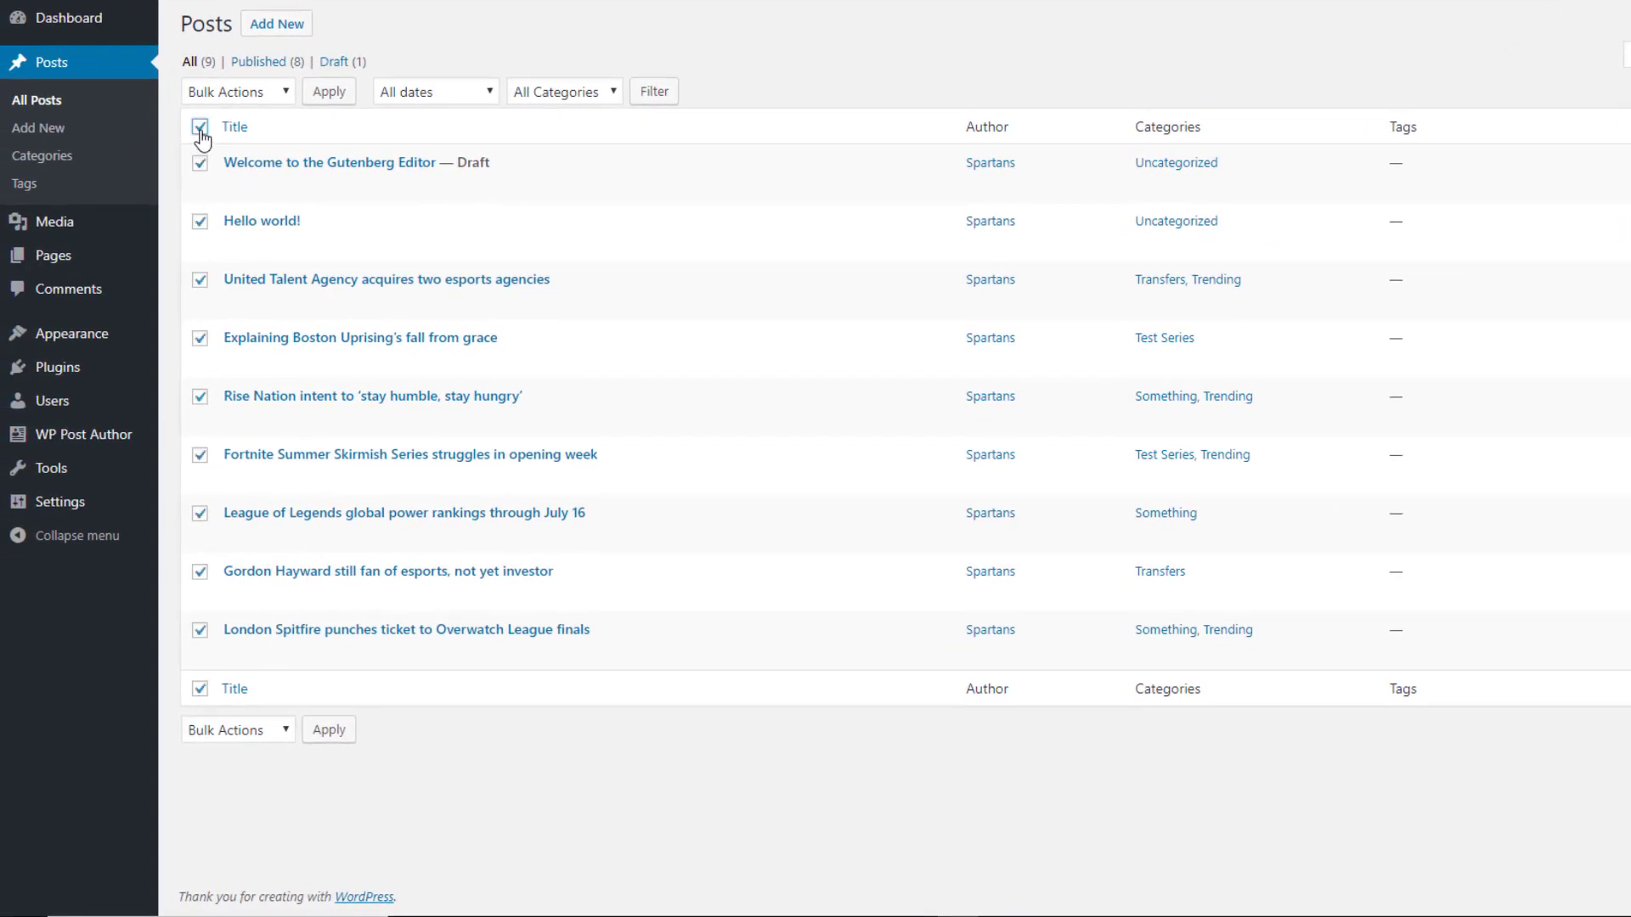
click(208, 93)
click(208, 131)
click(324, 94)
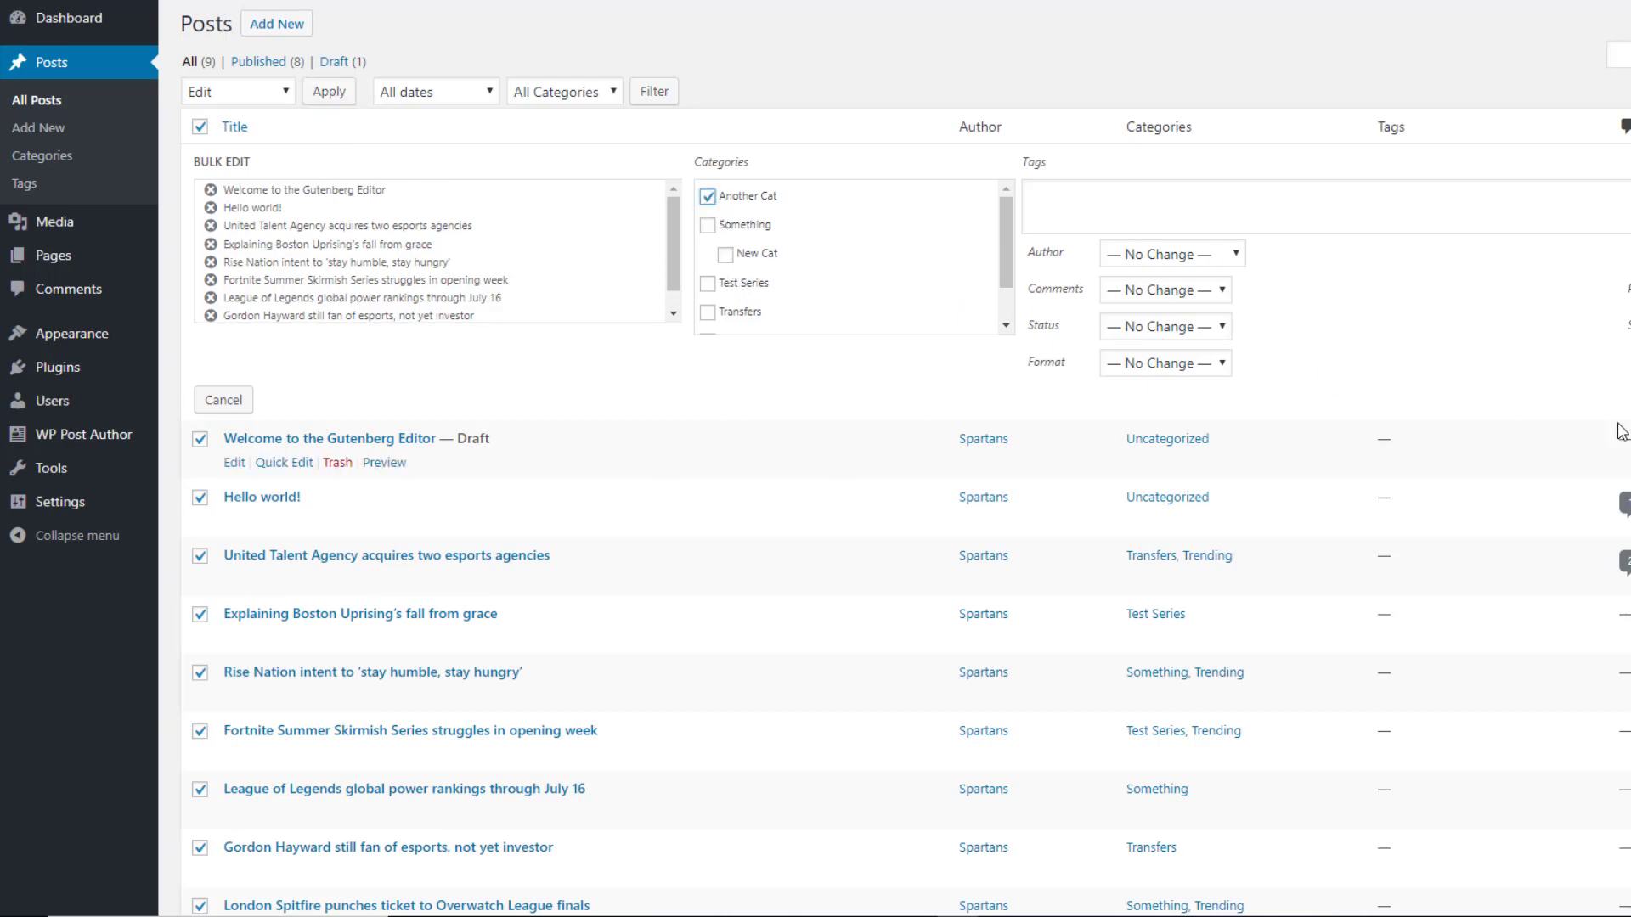
scroll(681, 390, down, 3)
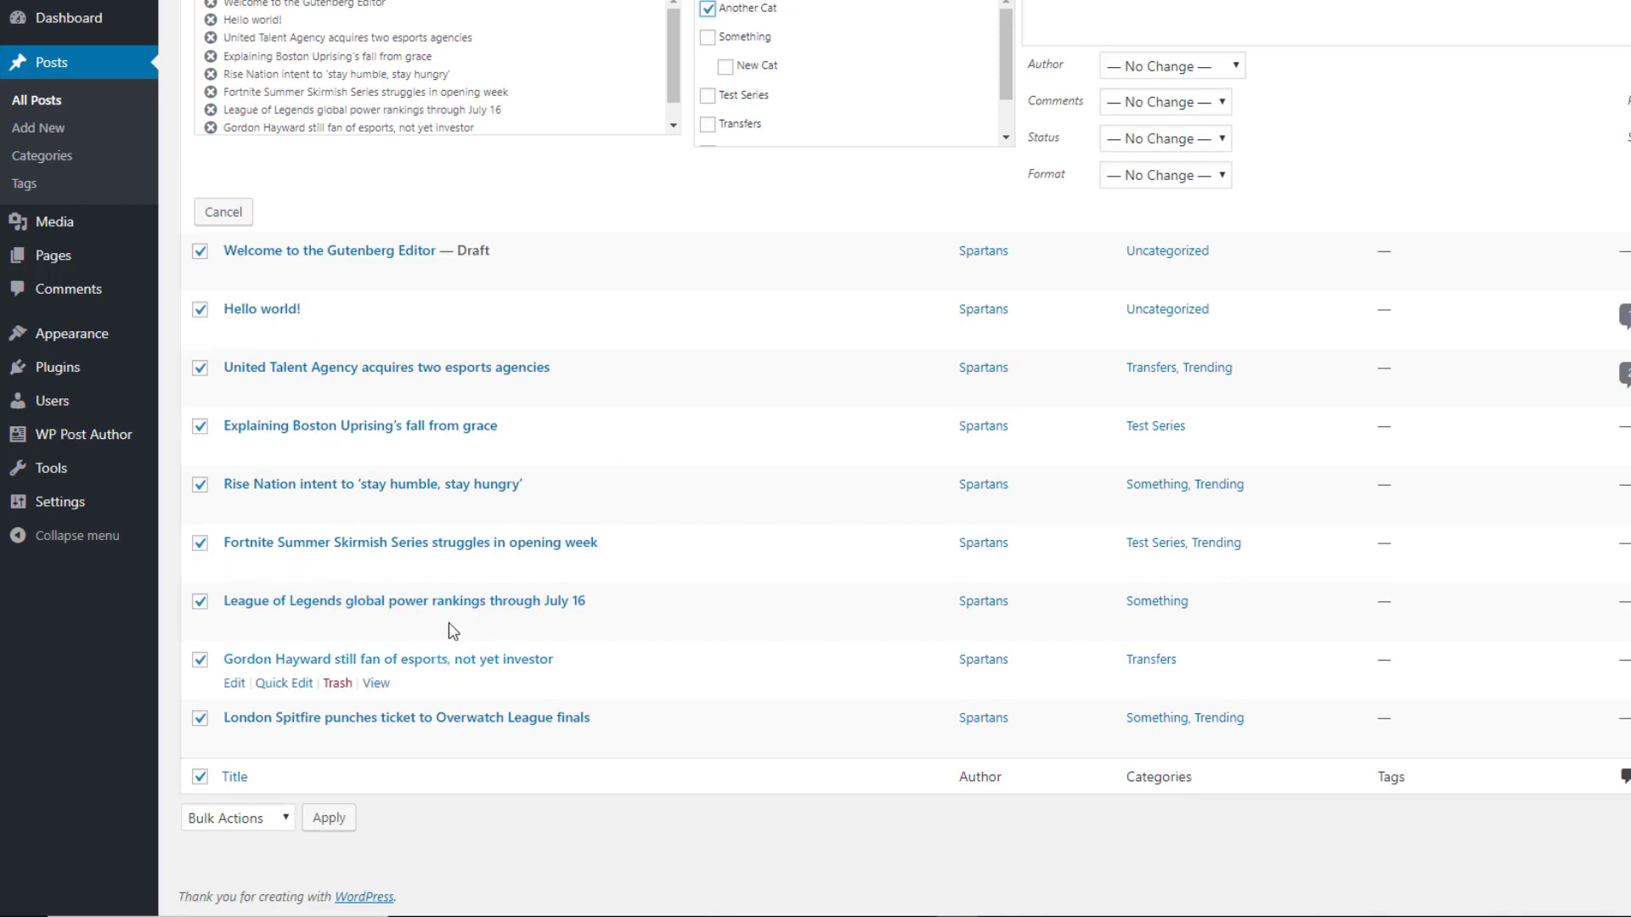
scroll(743, 404, up, 3)
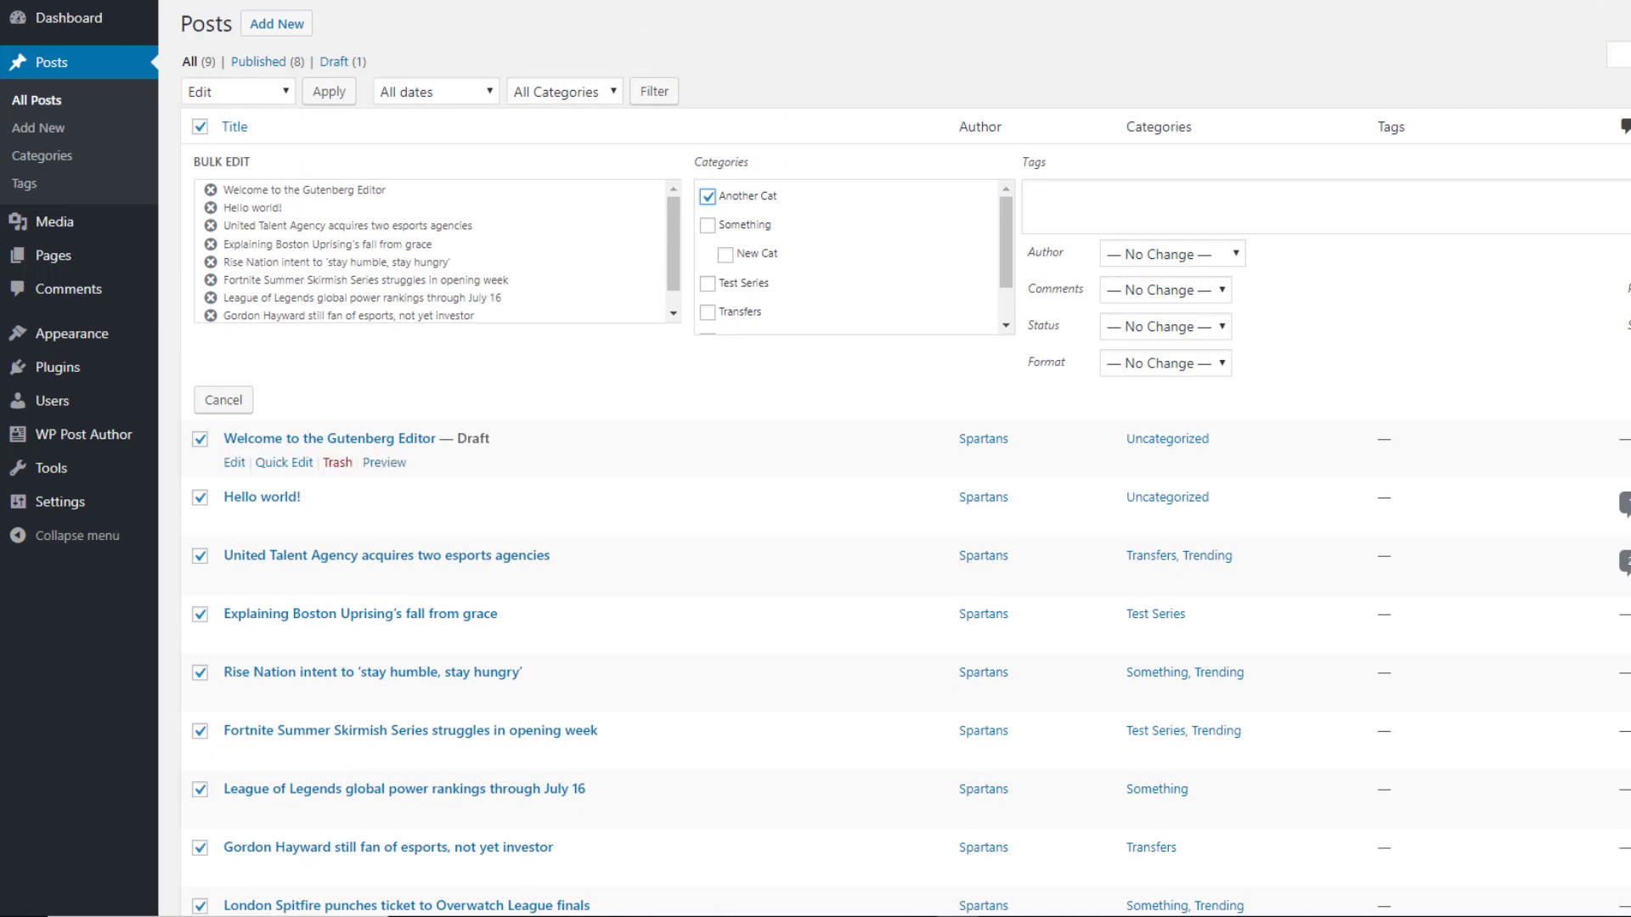
key(Return)
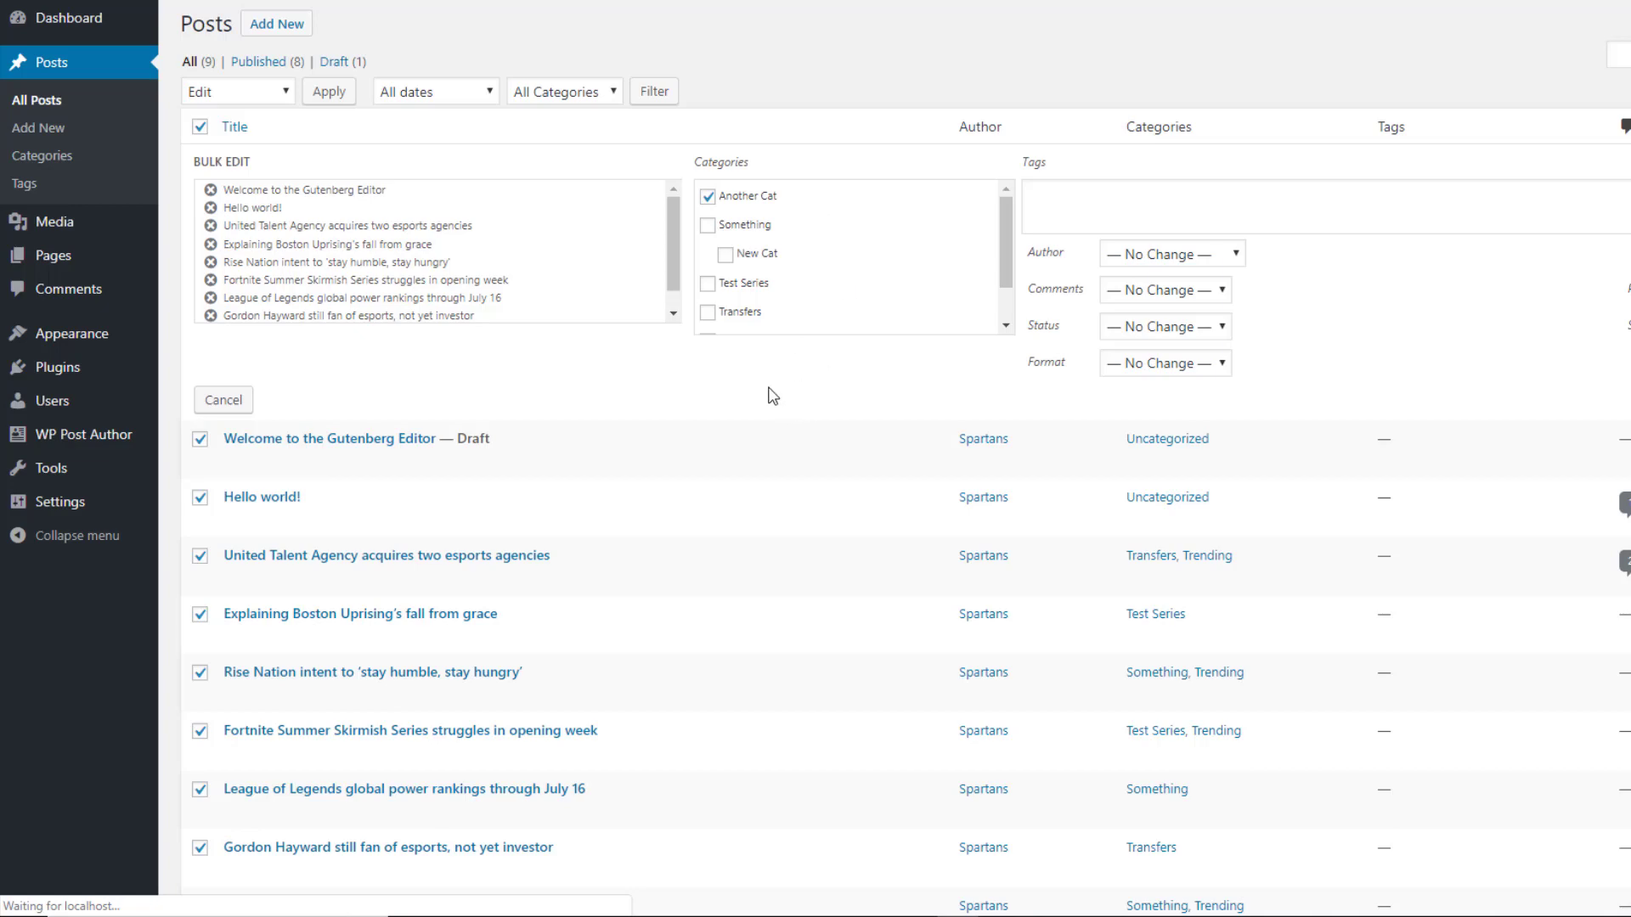
click(62, 161)
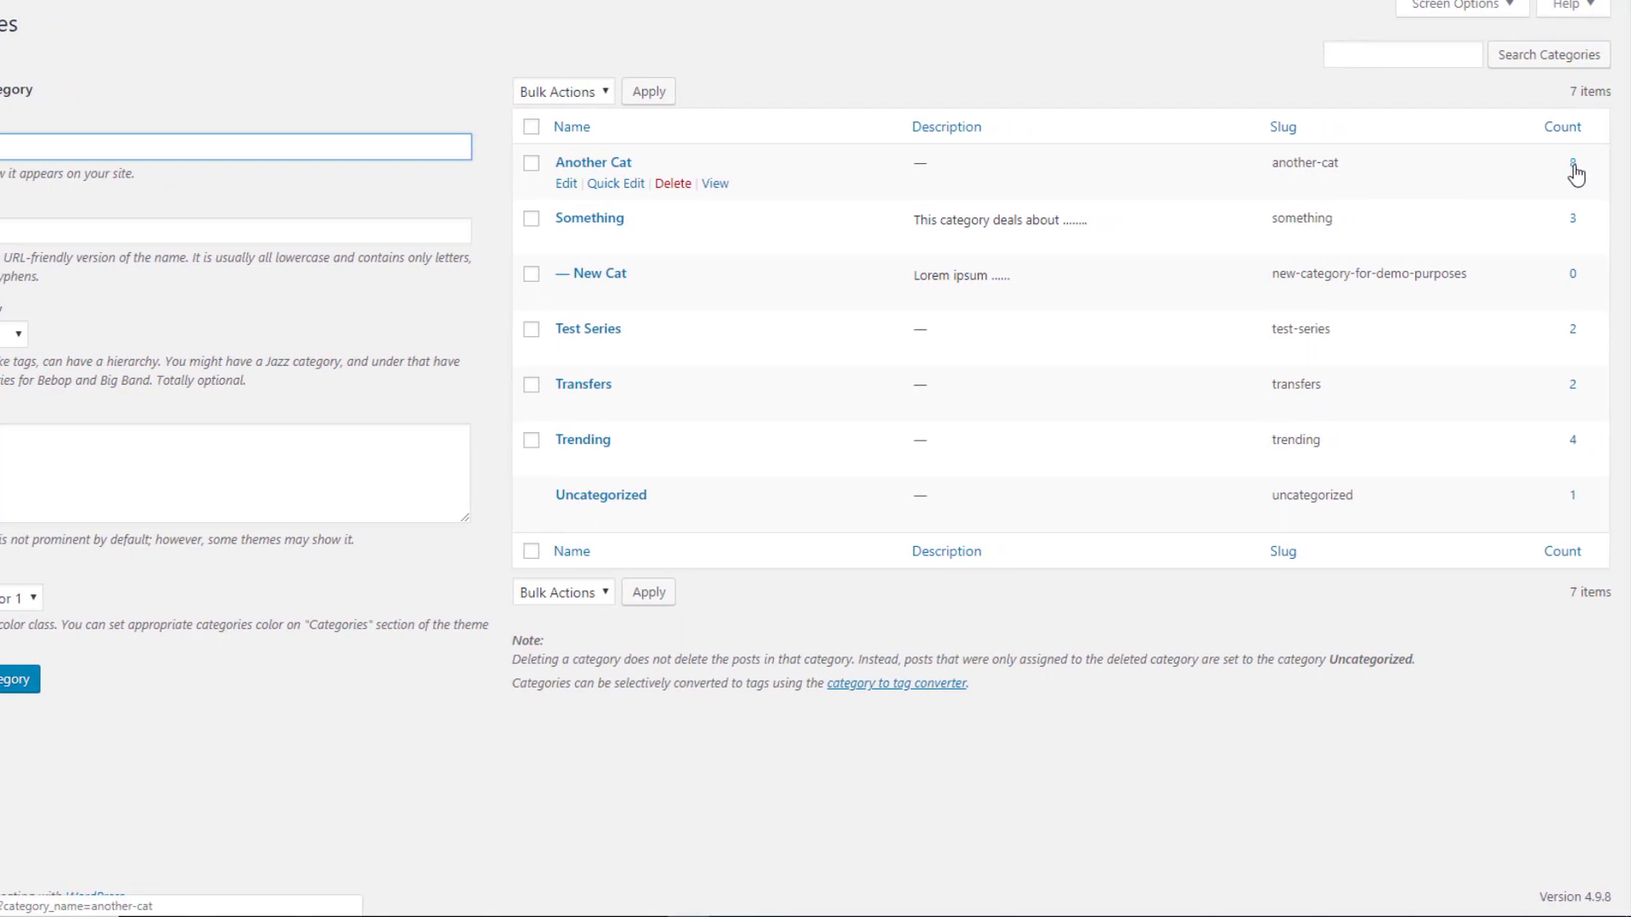
List the posts filed under Another Cat, then filter to the Something category
click(1574, 166)
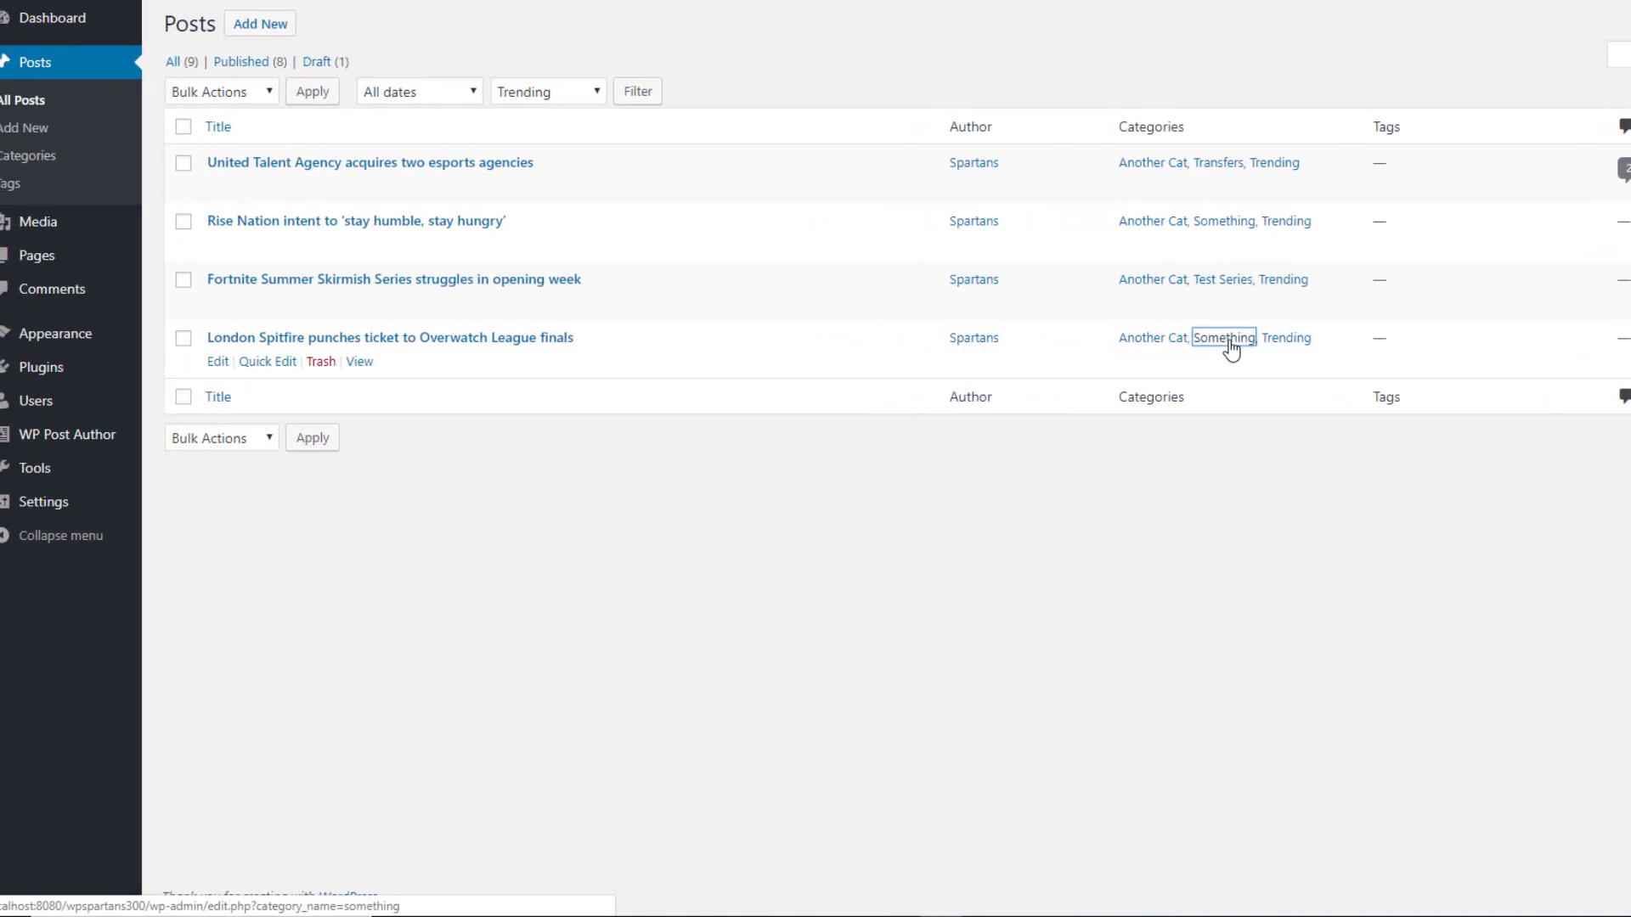
click(1205, 341)
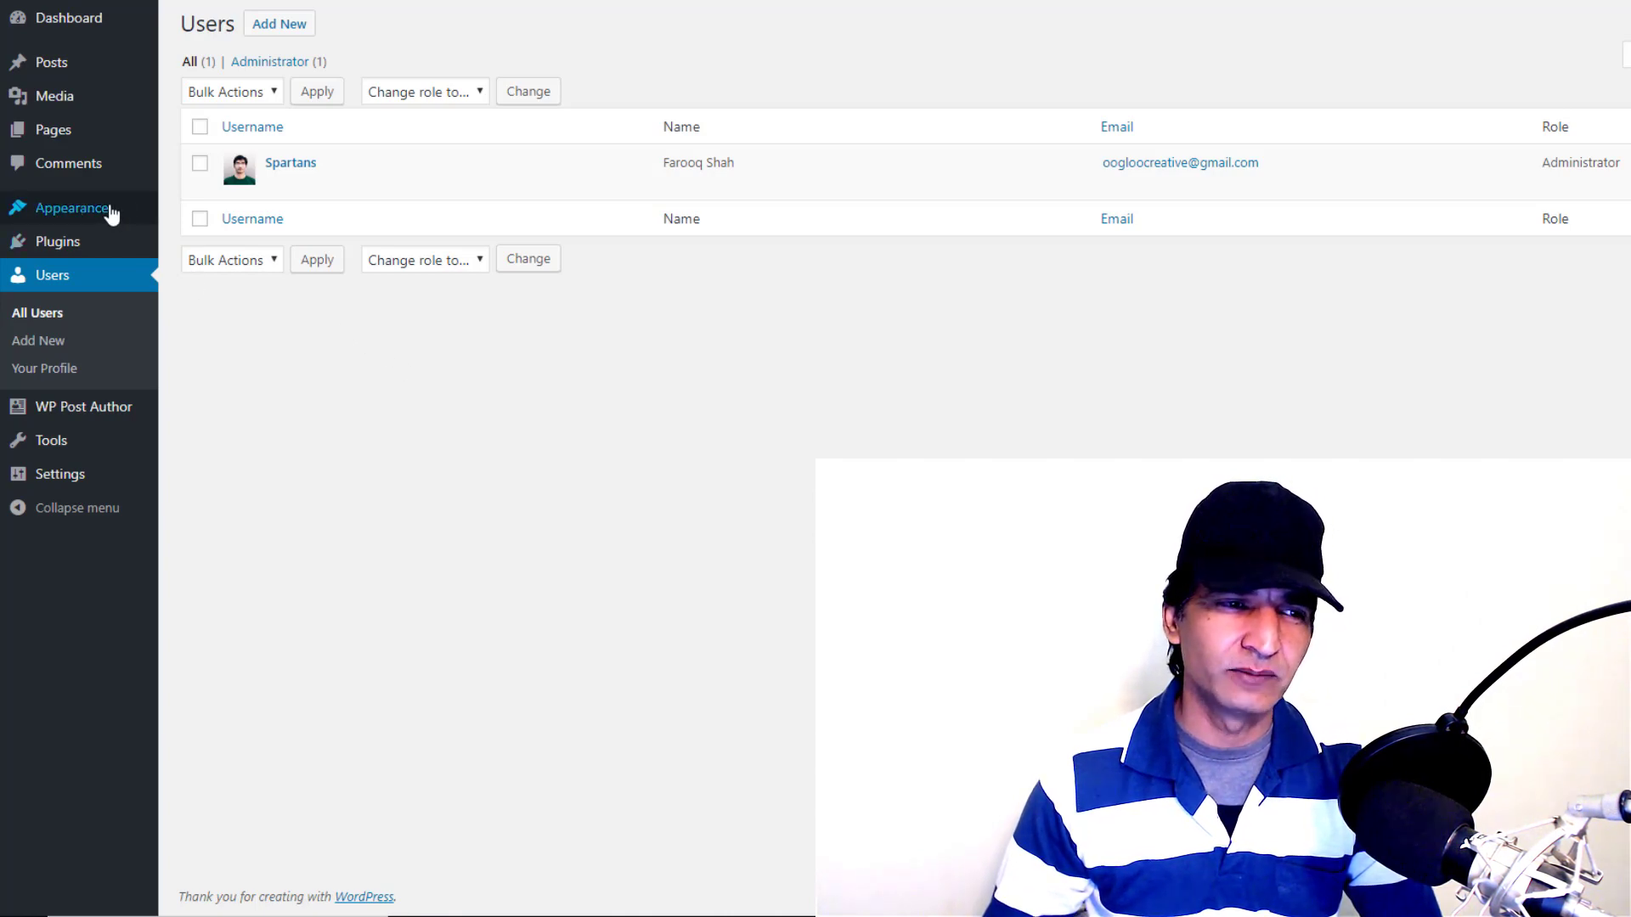
Visit the live site's front page from the admin toolbar
click(155, 11)
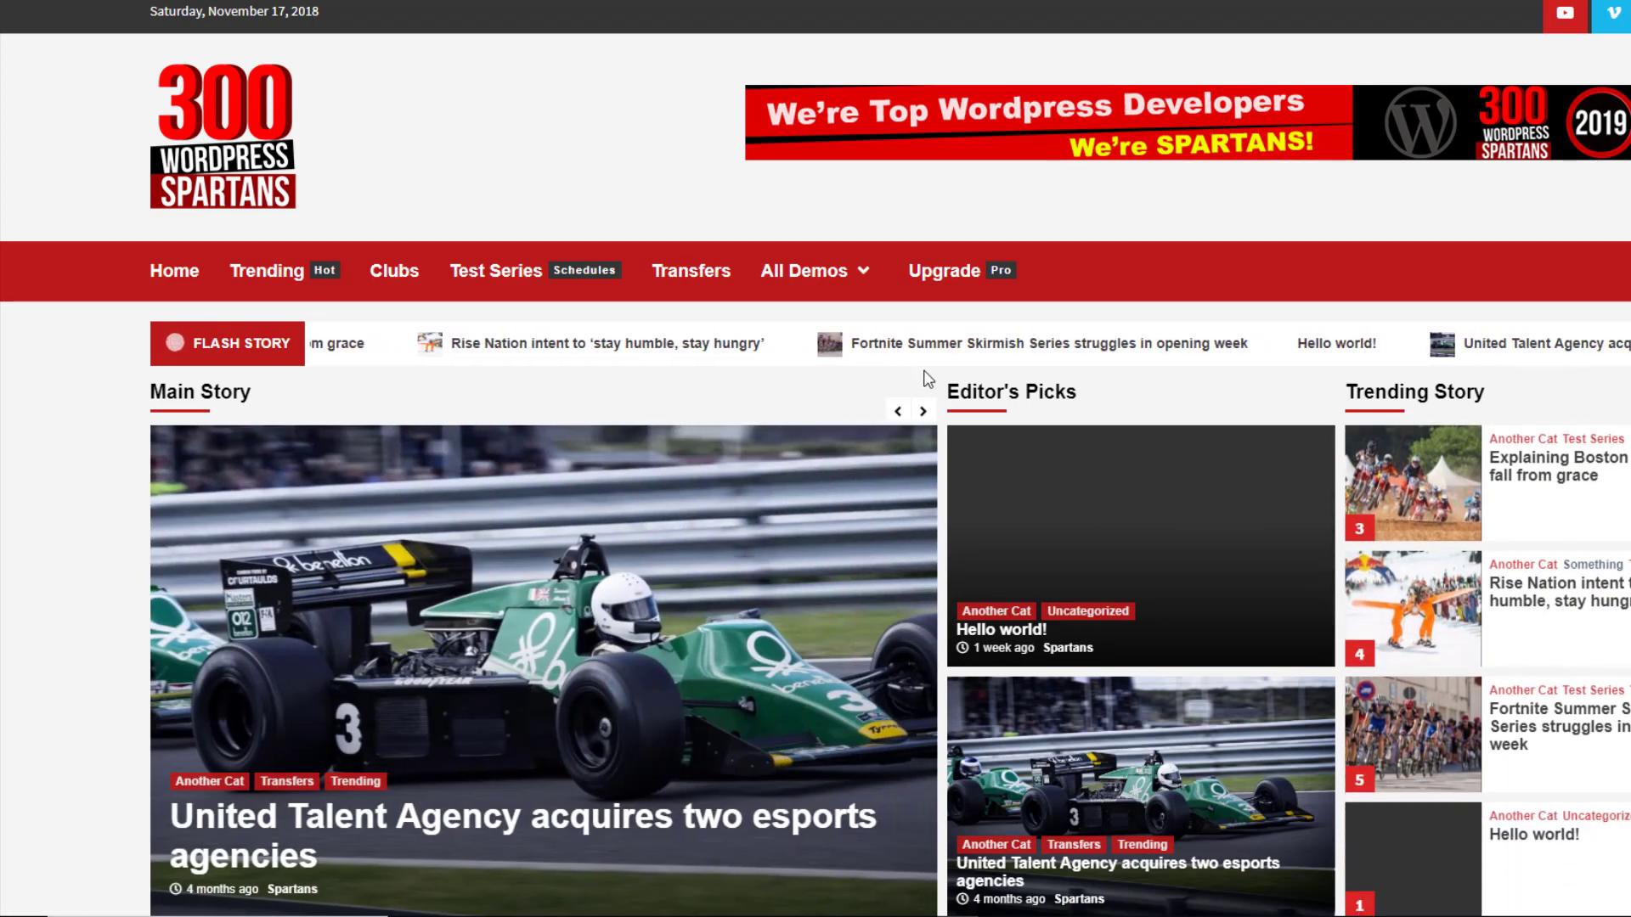
Inspect the Fortnite ticker link and resize DevTools to view the Flash Story marquee HTML
right_click(926, 338)
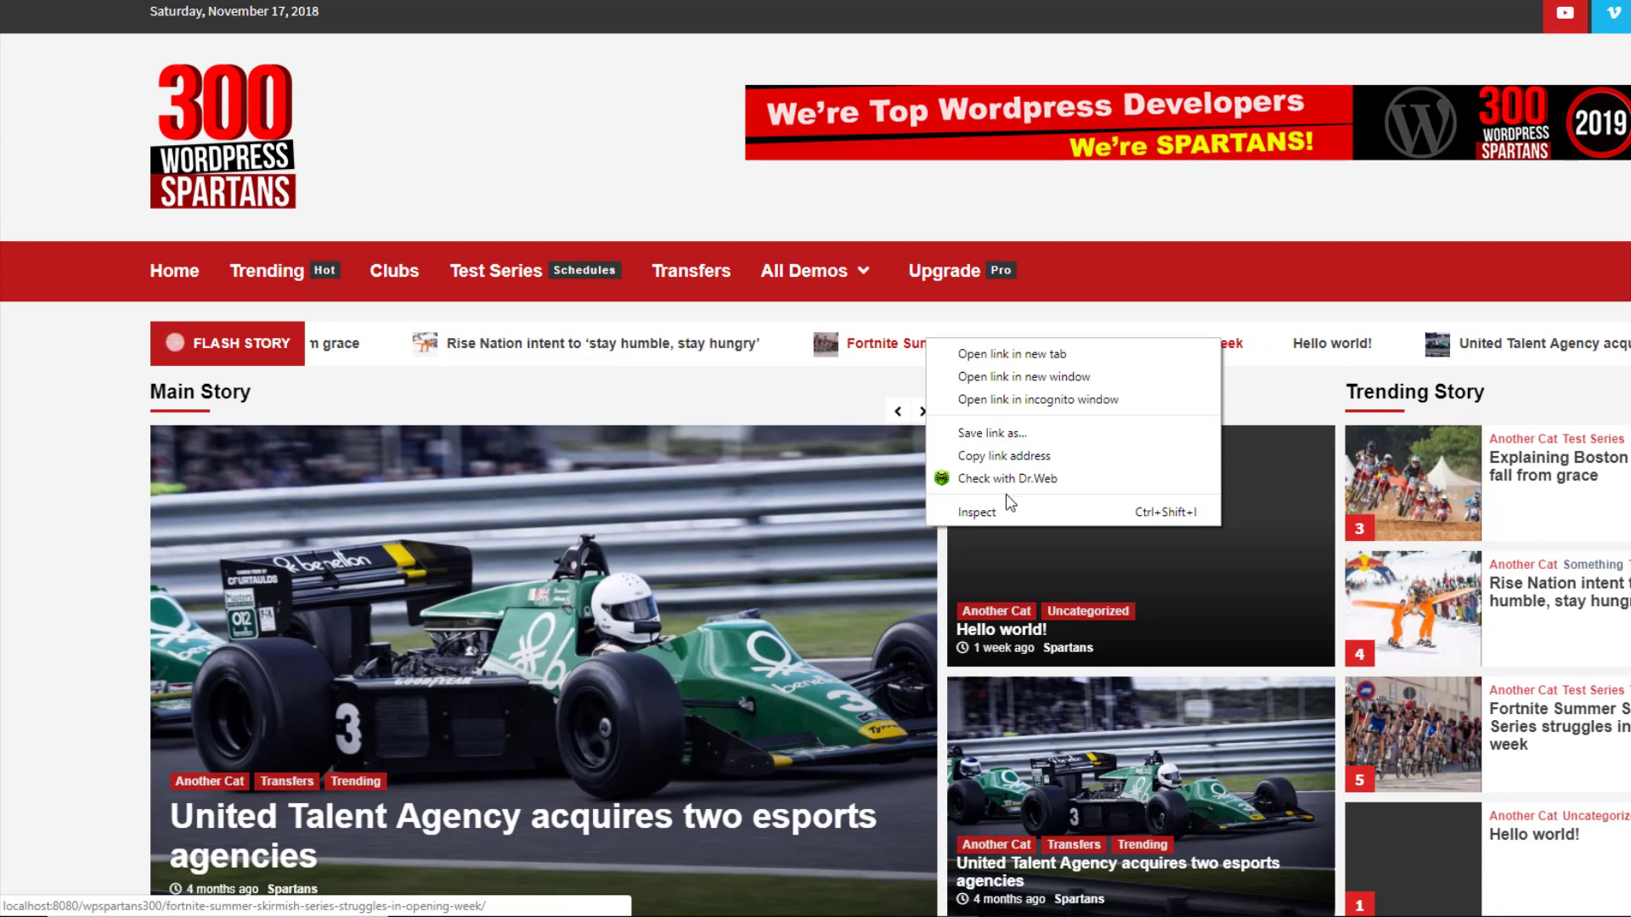
click(982, 513)
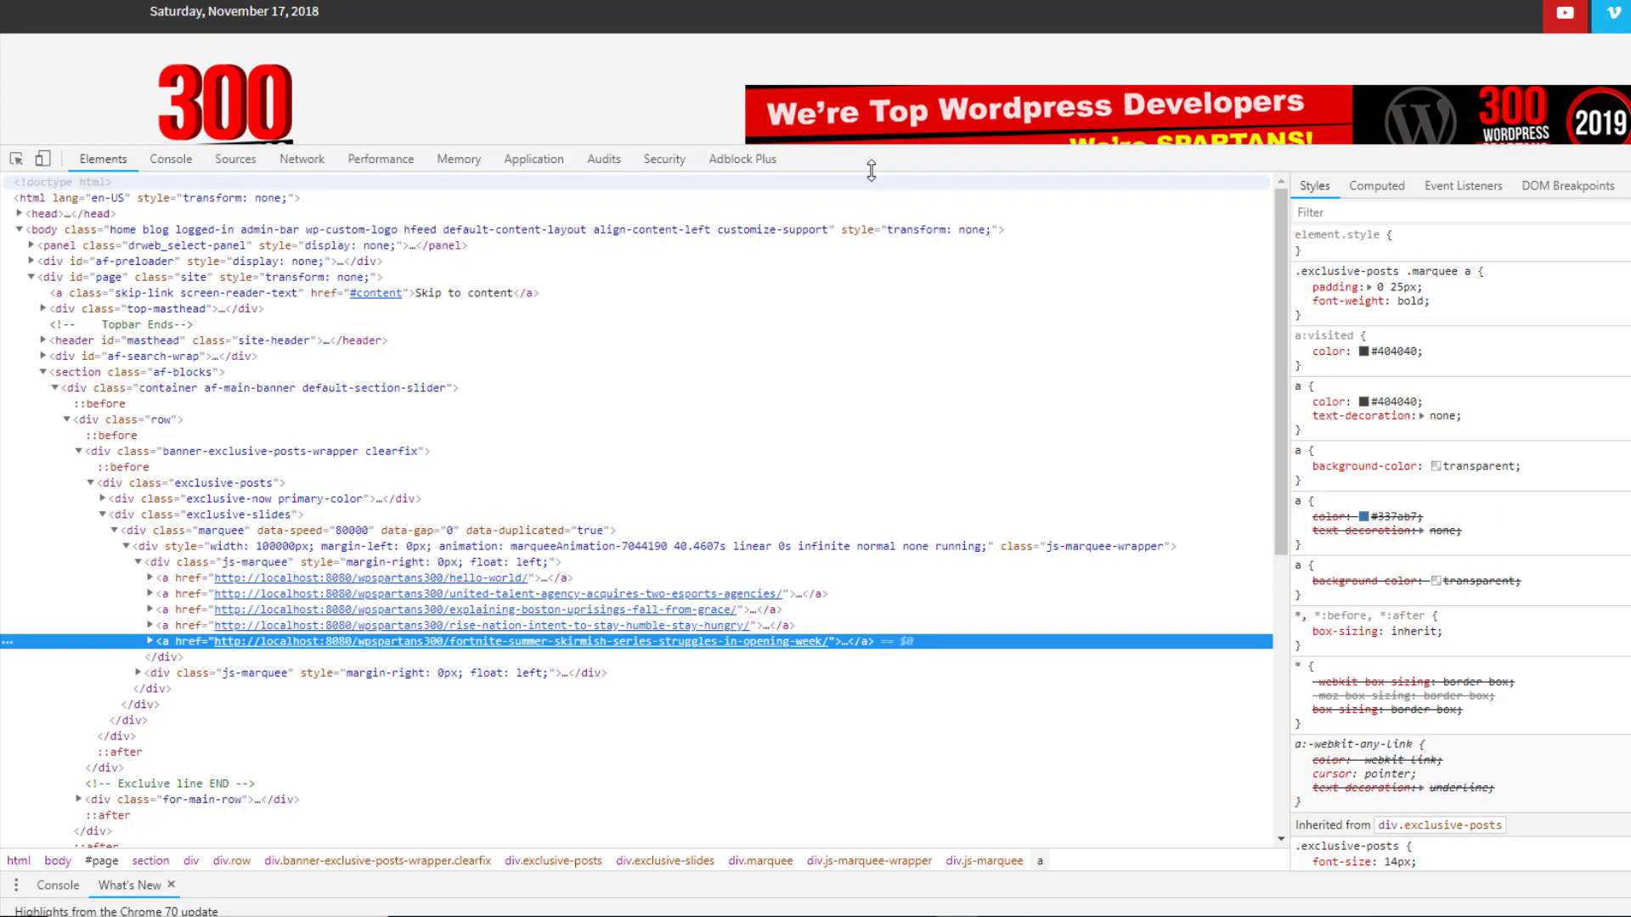
drag(871, 170, 866, 380)
scroll(370, 665, down, 3)
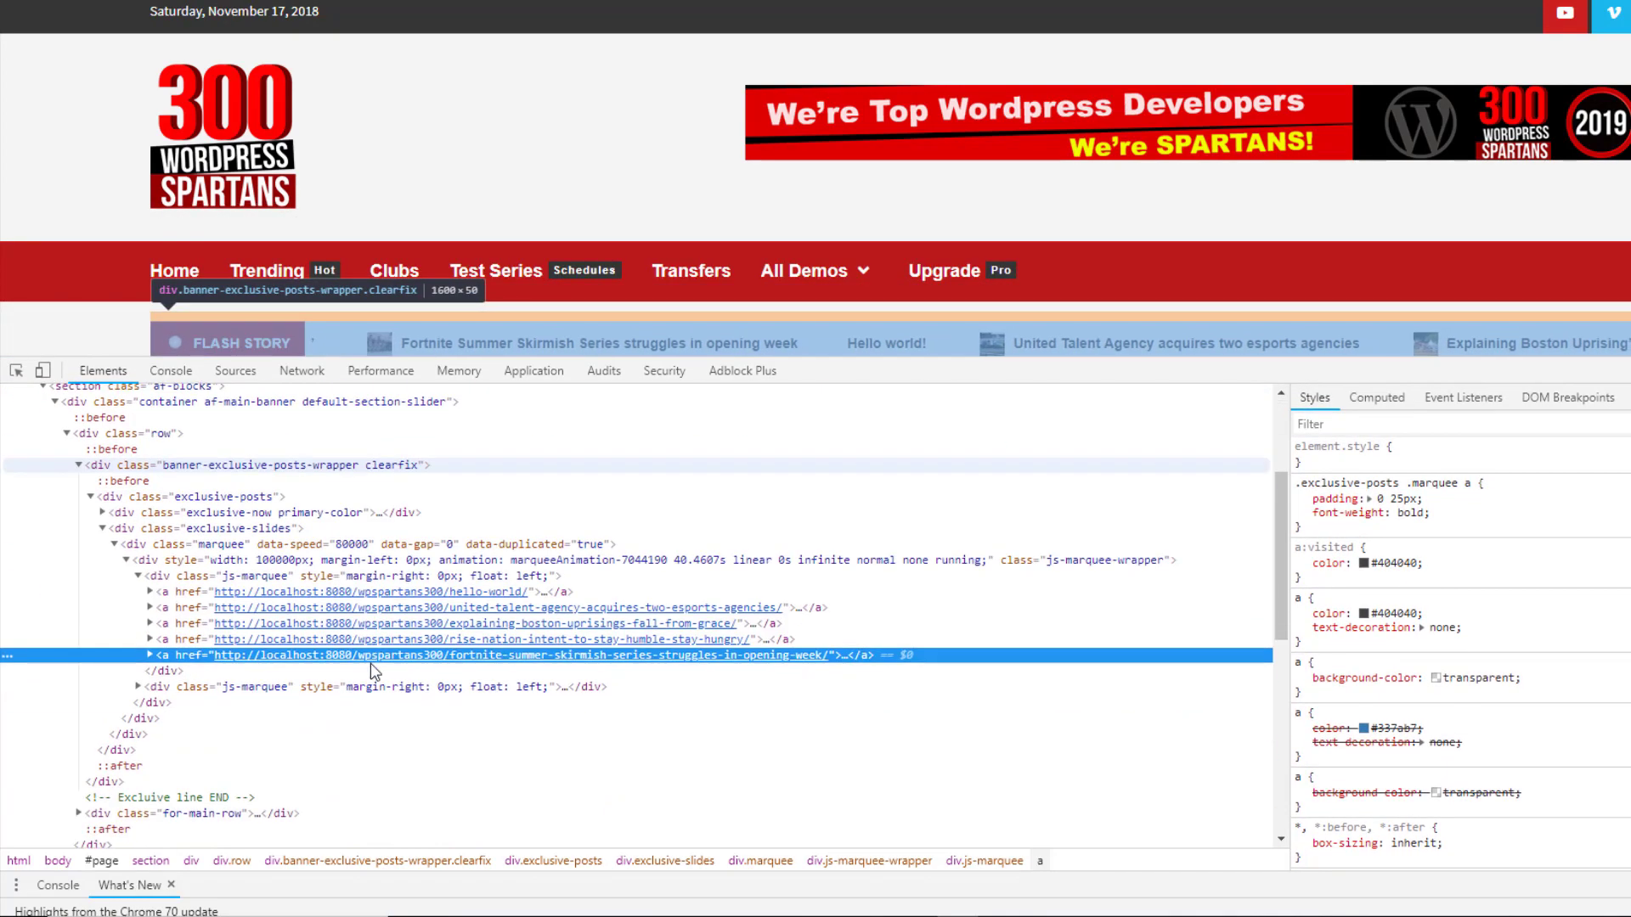
scroll(554, 515, up, 3)
scroll(556, 522, down, 3)
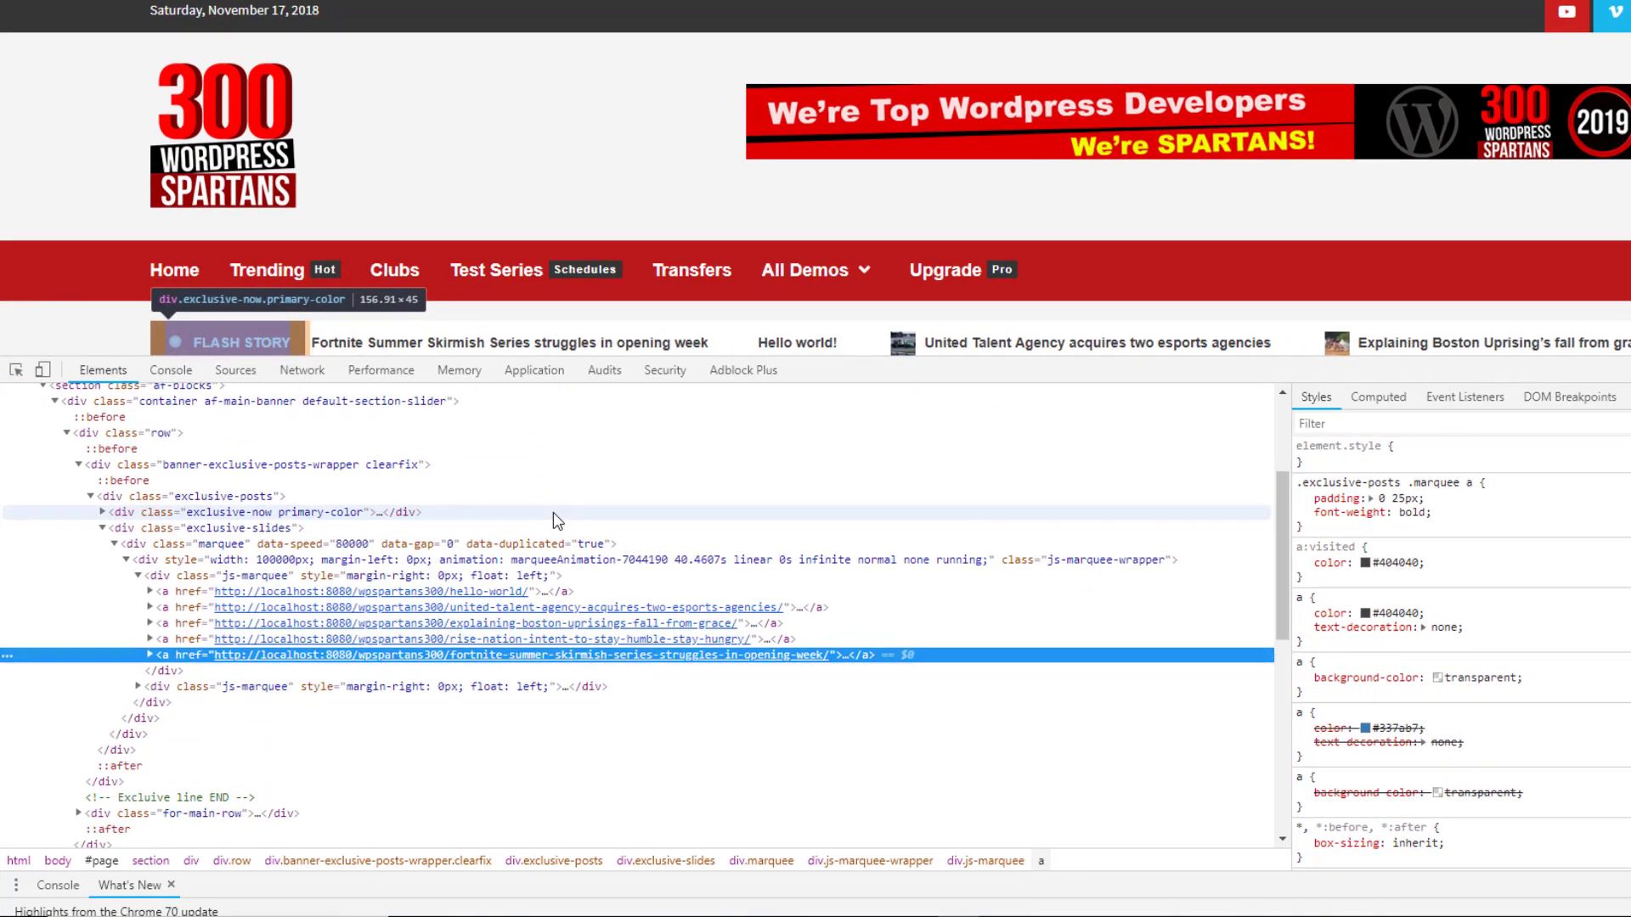
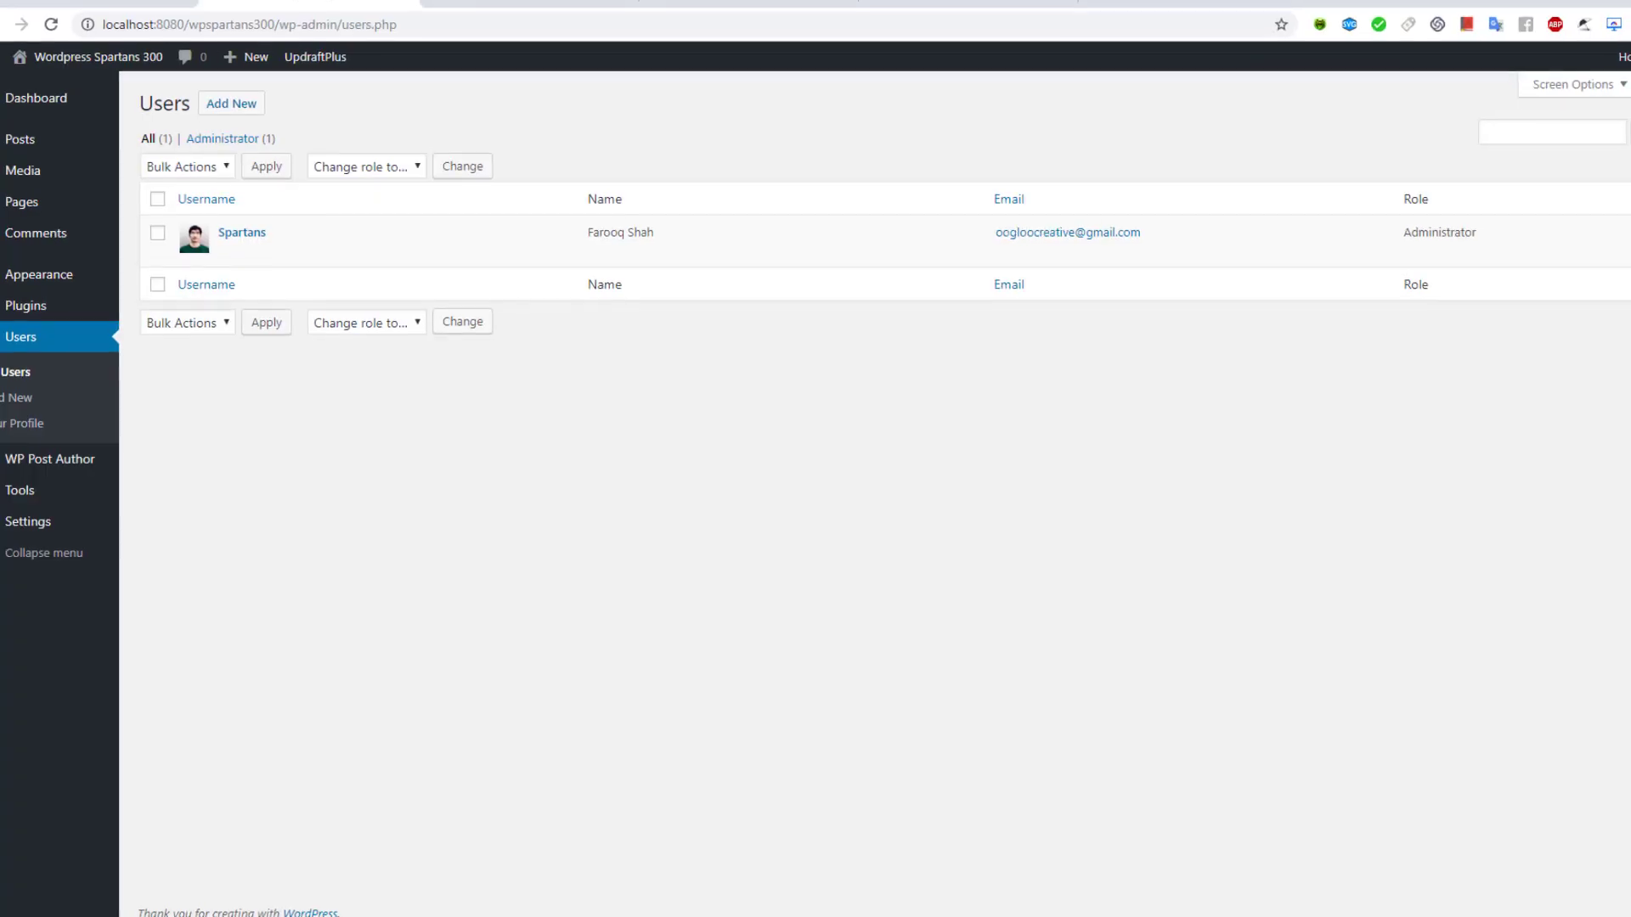
Check the live front page, then go back to the Users admin page and choose Appearance > Editor
click(521, 1)
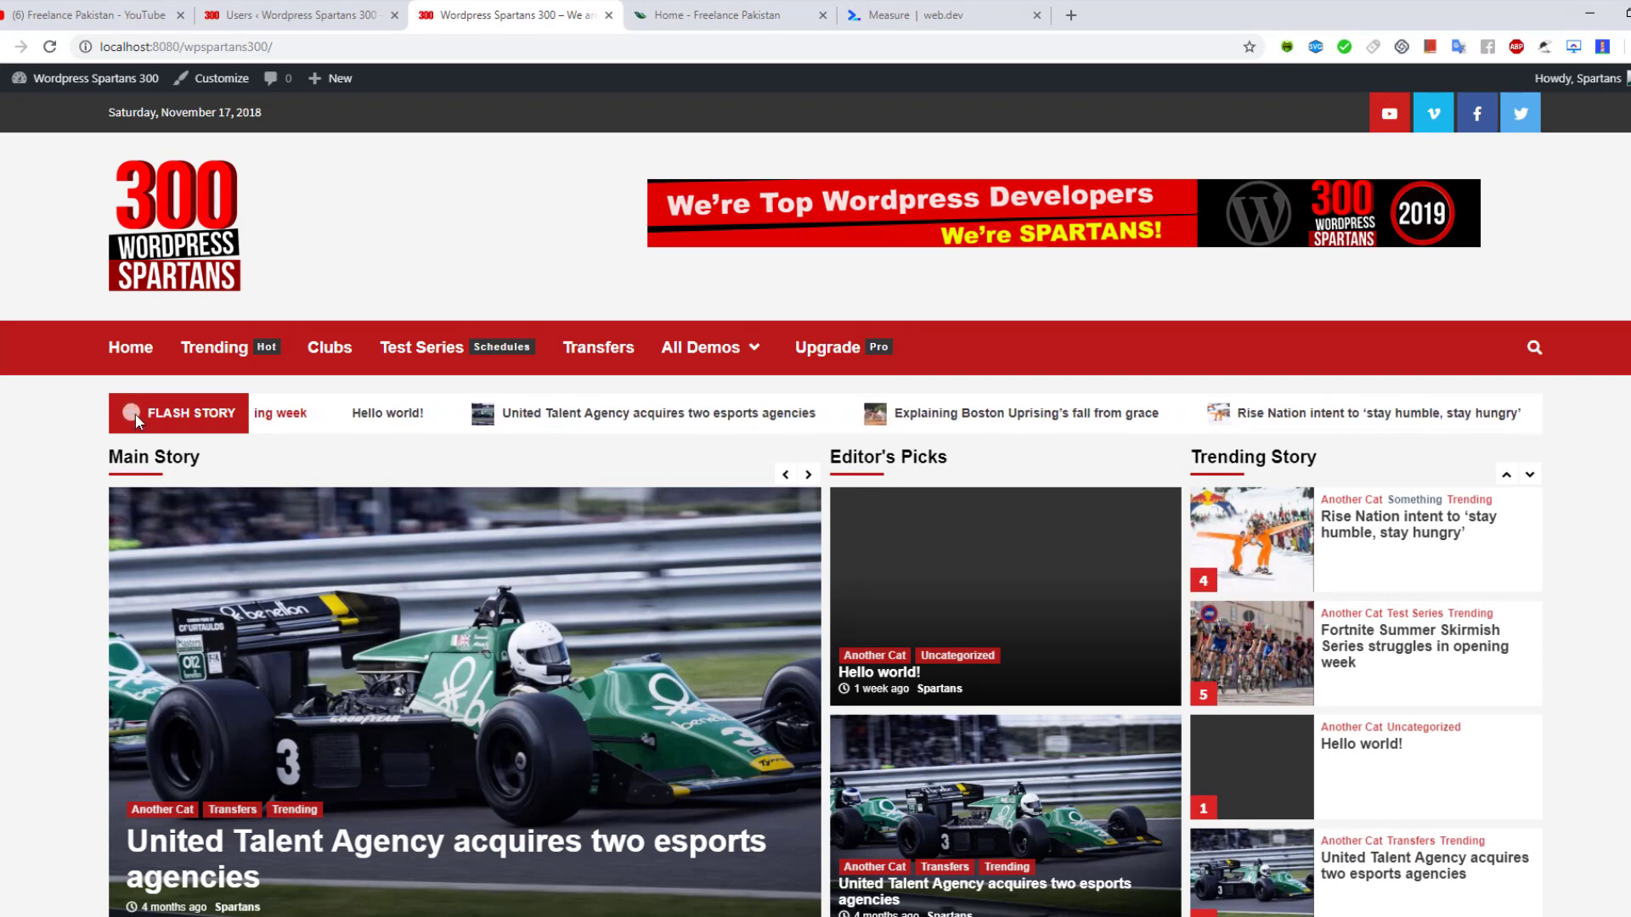
click(337, 8)
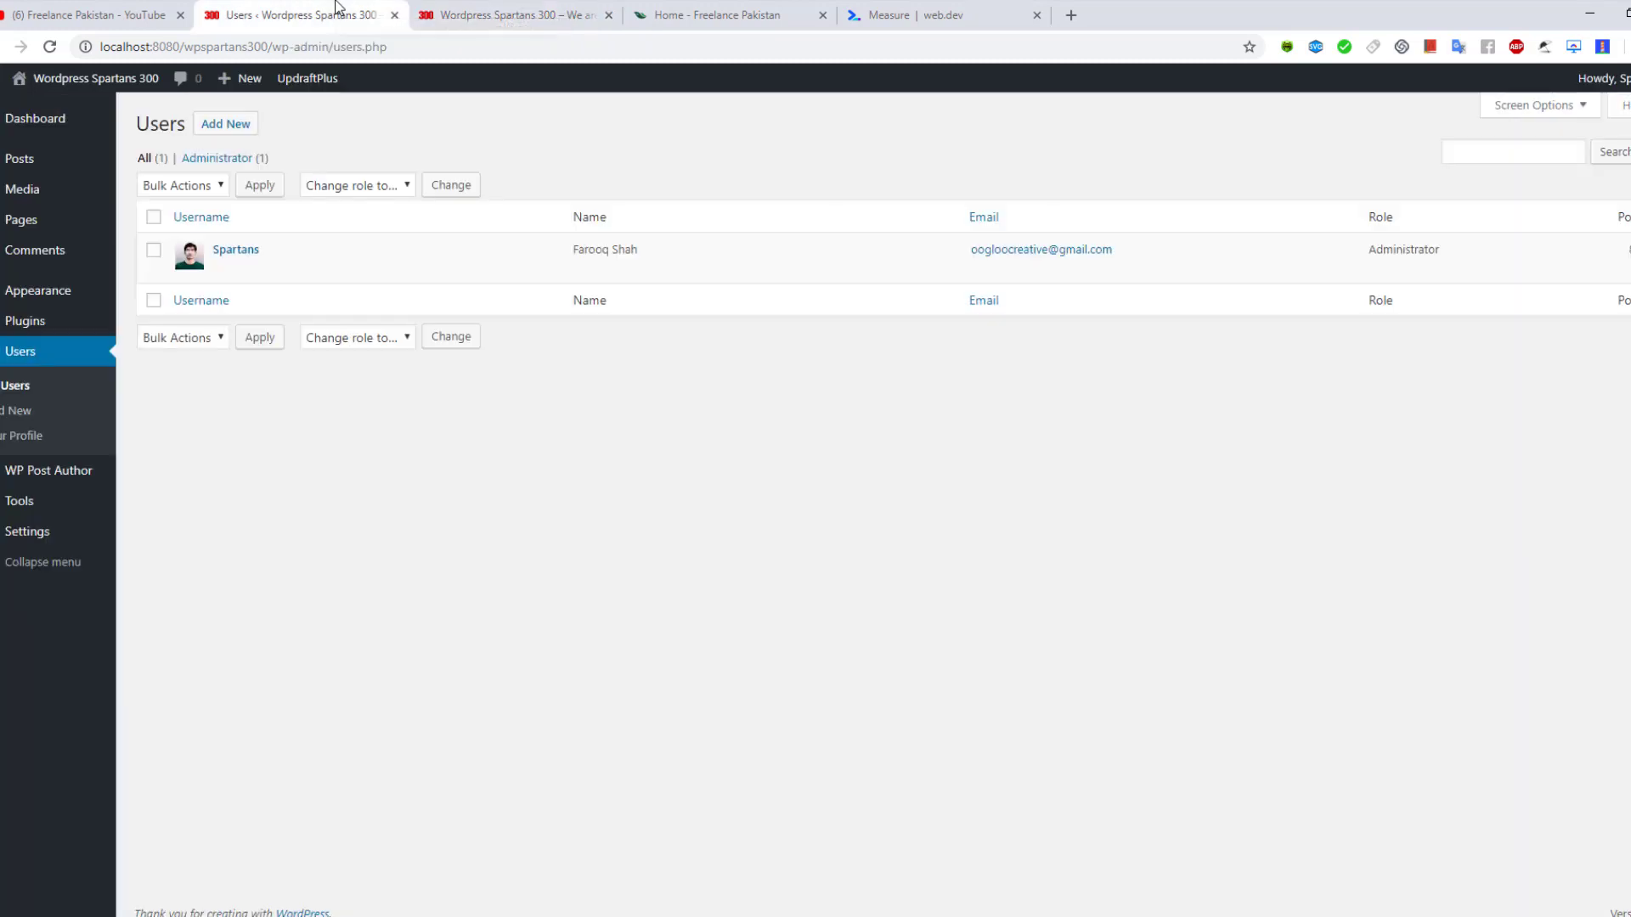
mouse_move(38, 291)
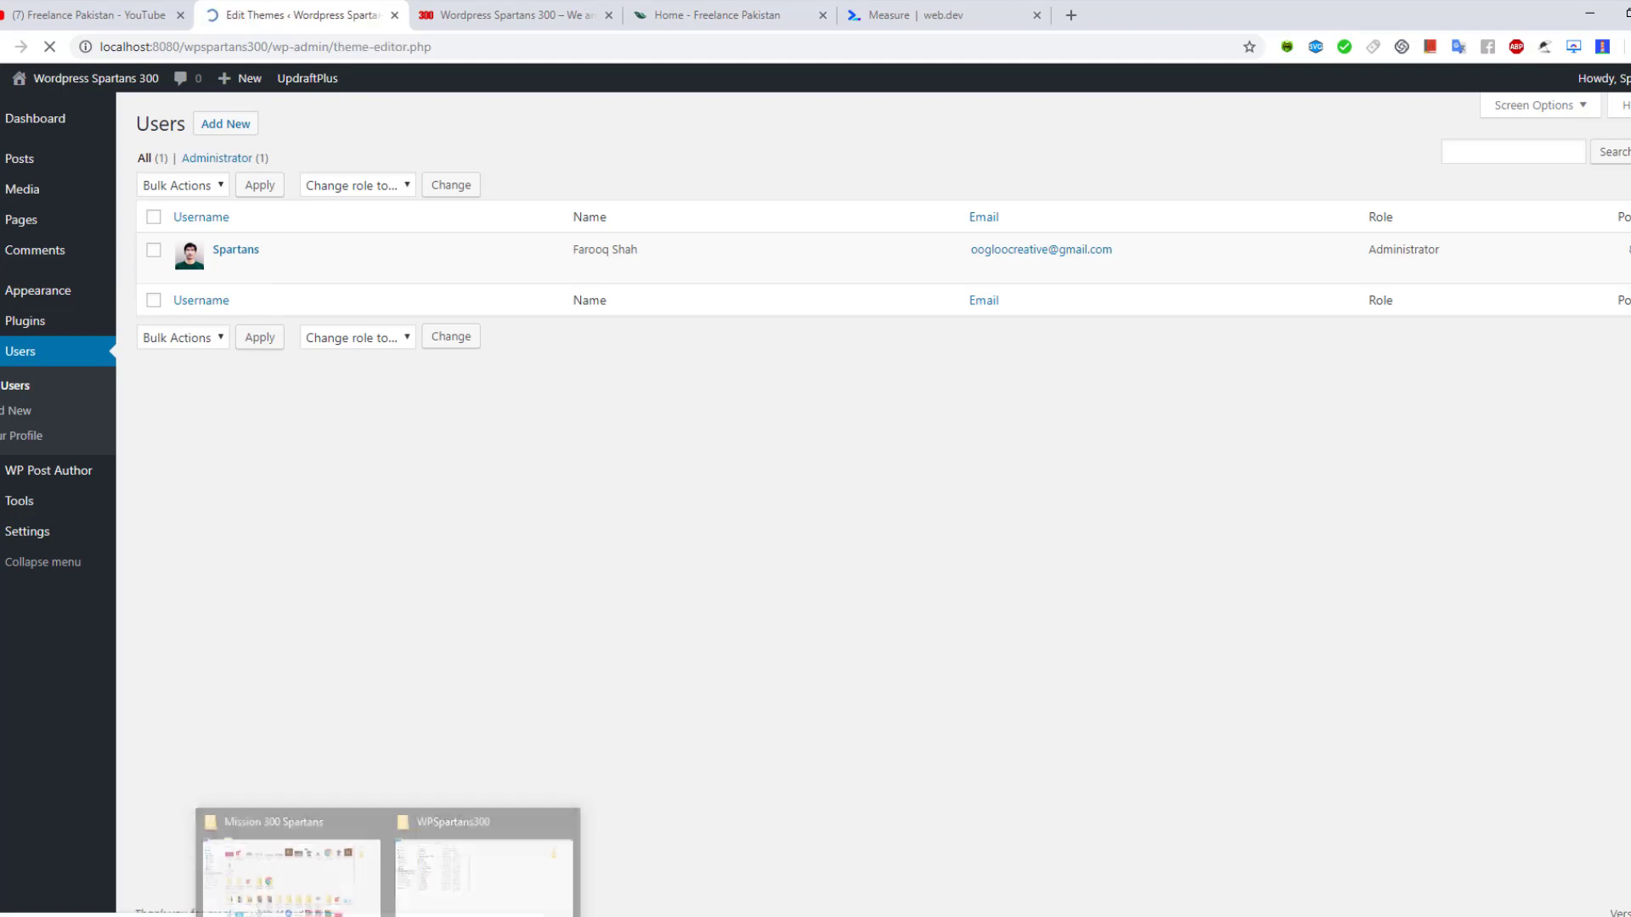
Browse to WPSpartans300\wp-content\themes\covernews and open functions.php with Edit with Notepad++
mouse_move(391, 913)
click(481, 864)
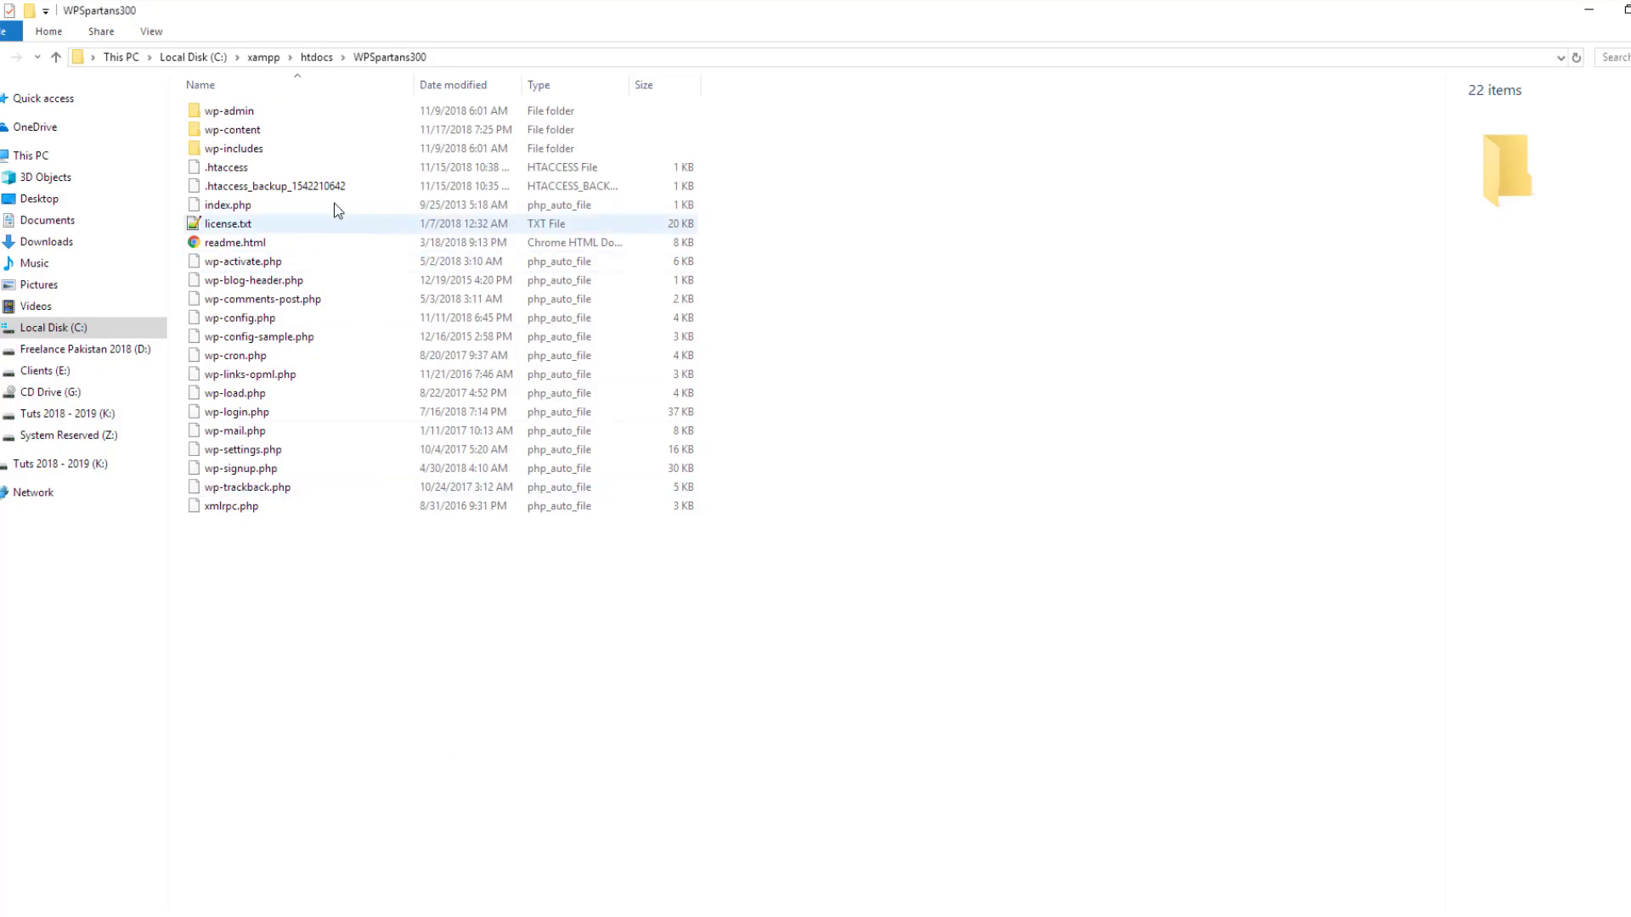
double_click(273, 130)
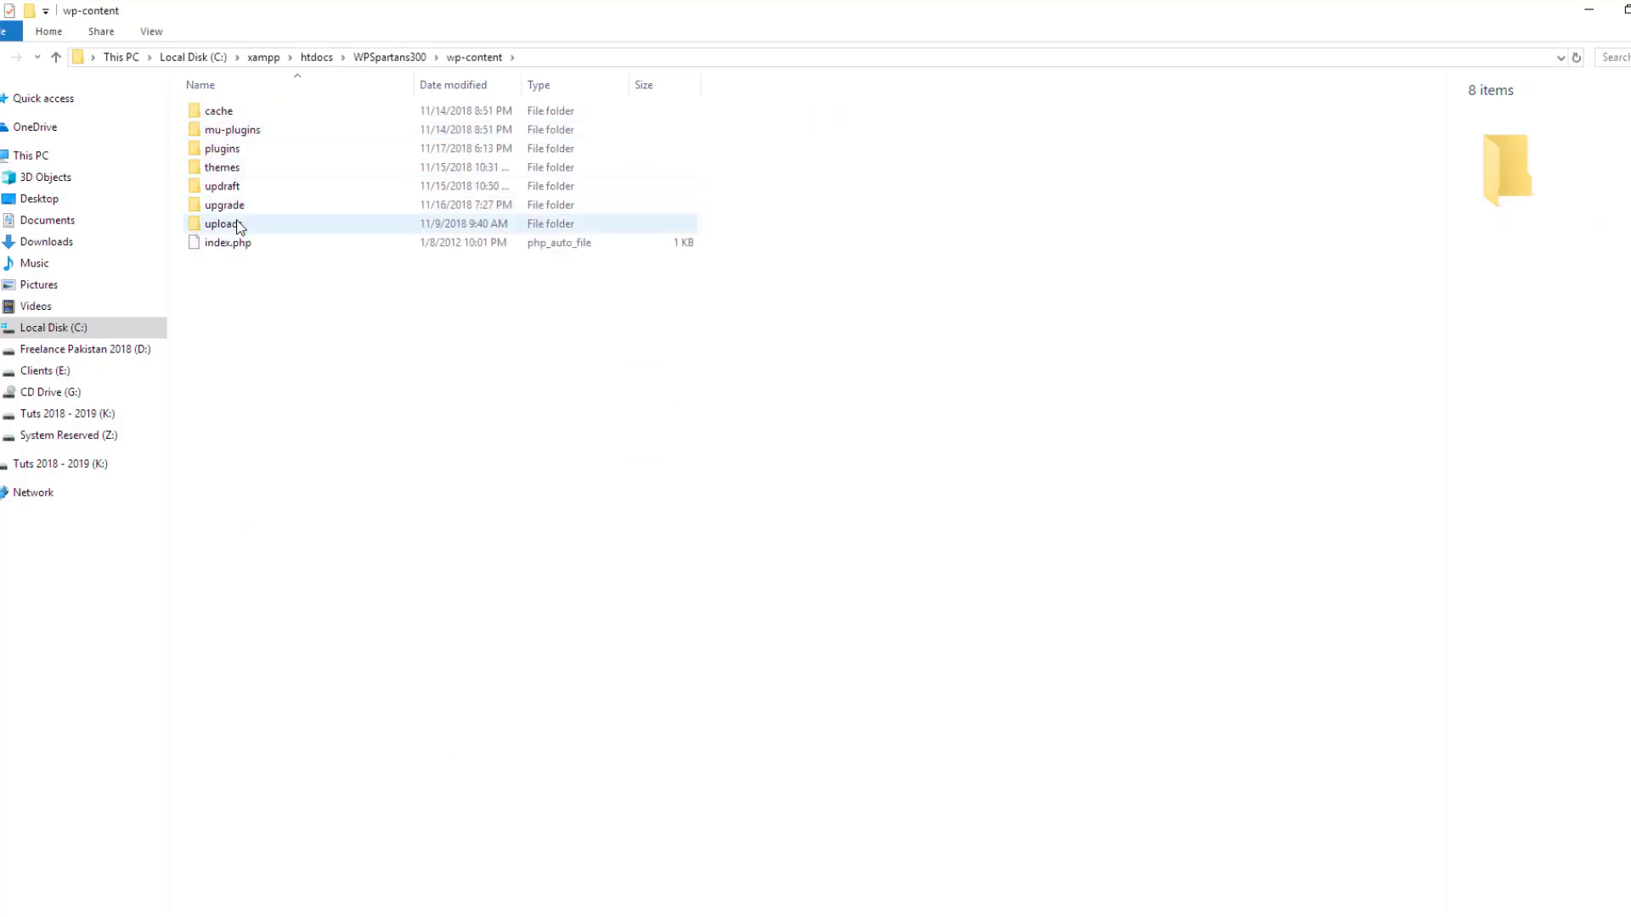
double_click(232, 171)
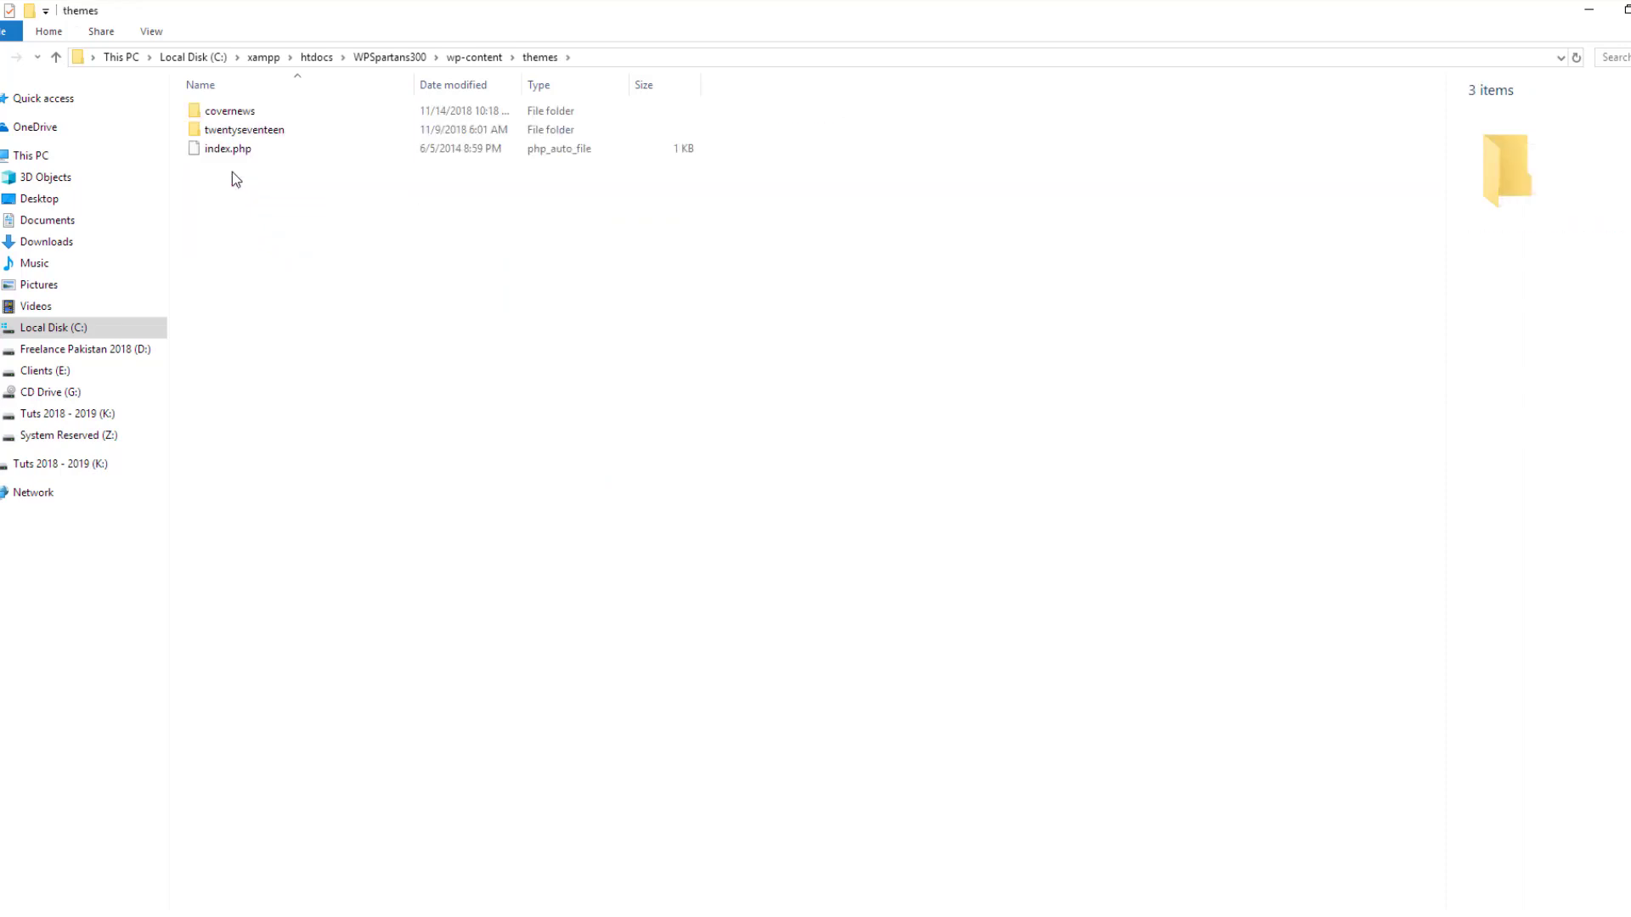
click(228, 111)
double_click(228, 111)
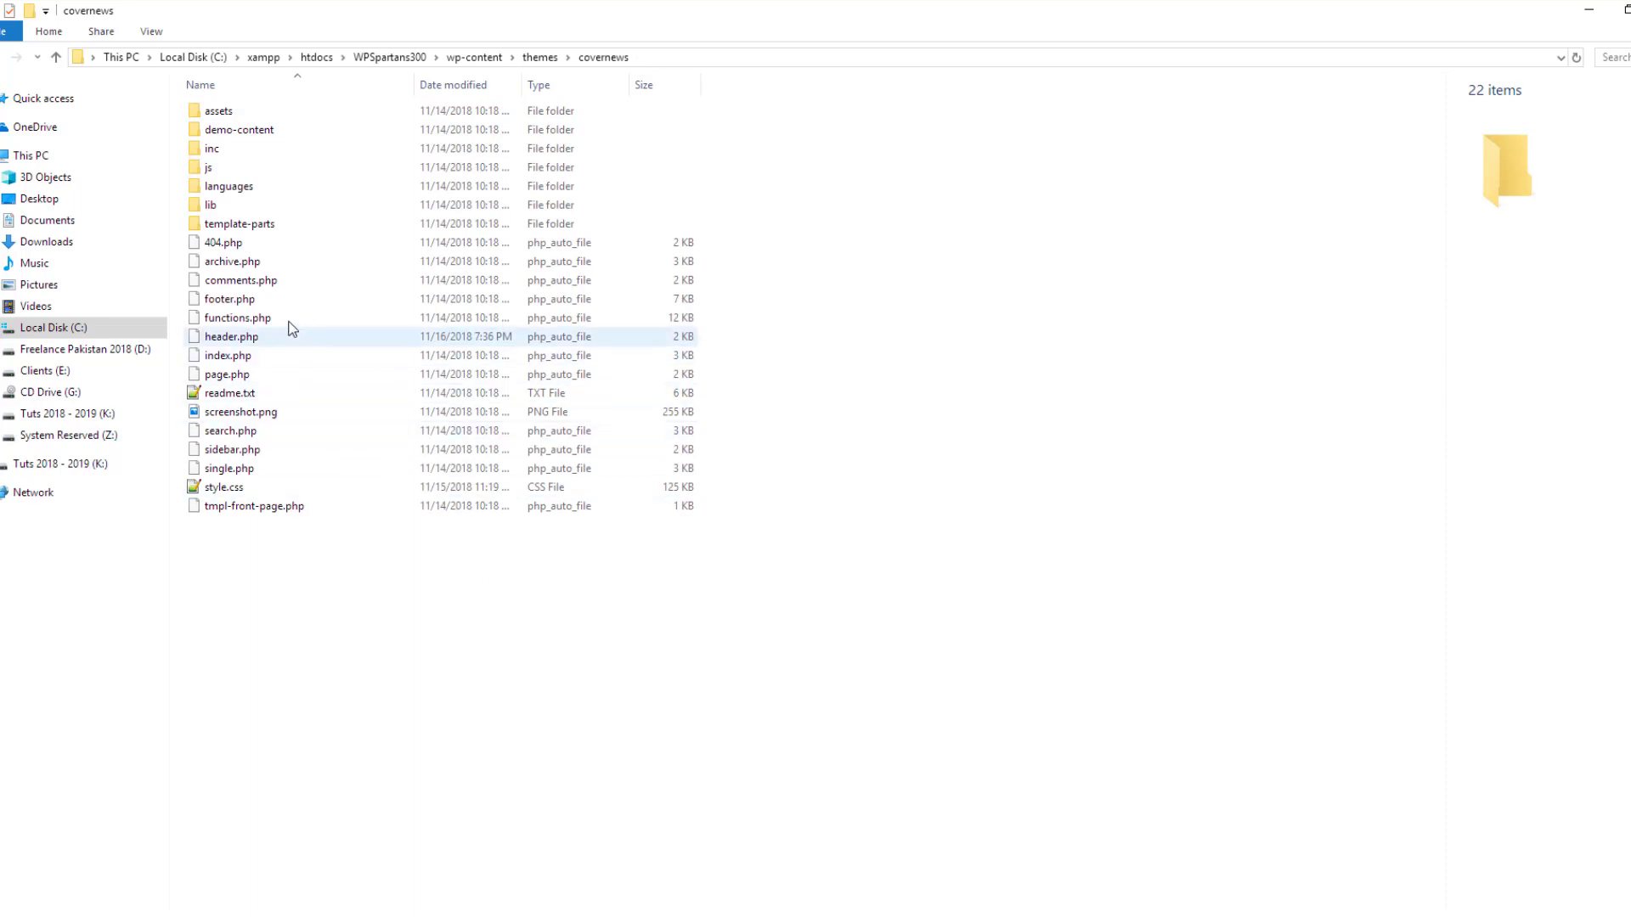
click(233, 316)
right_click(233, 316)
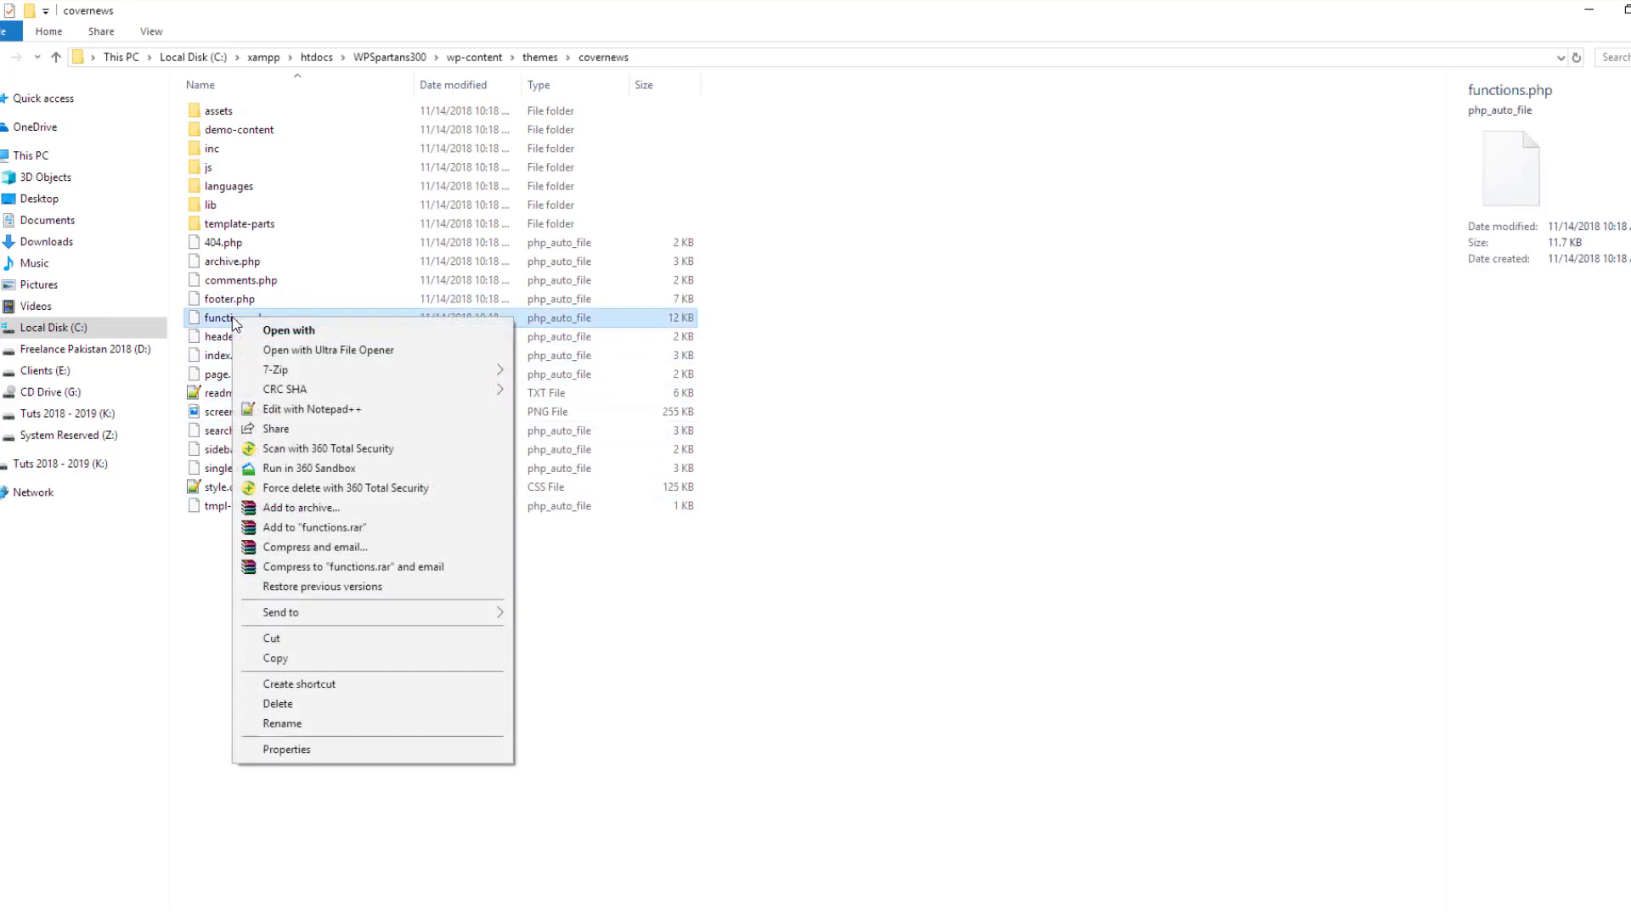
click(314, 409)
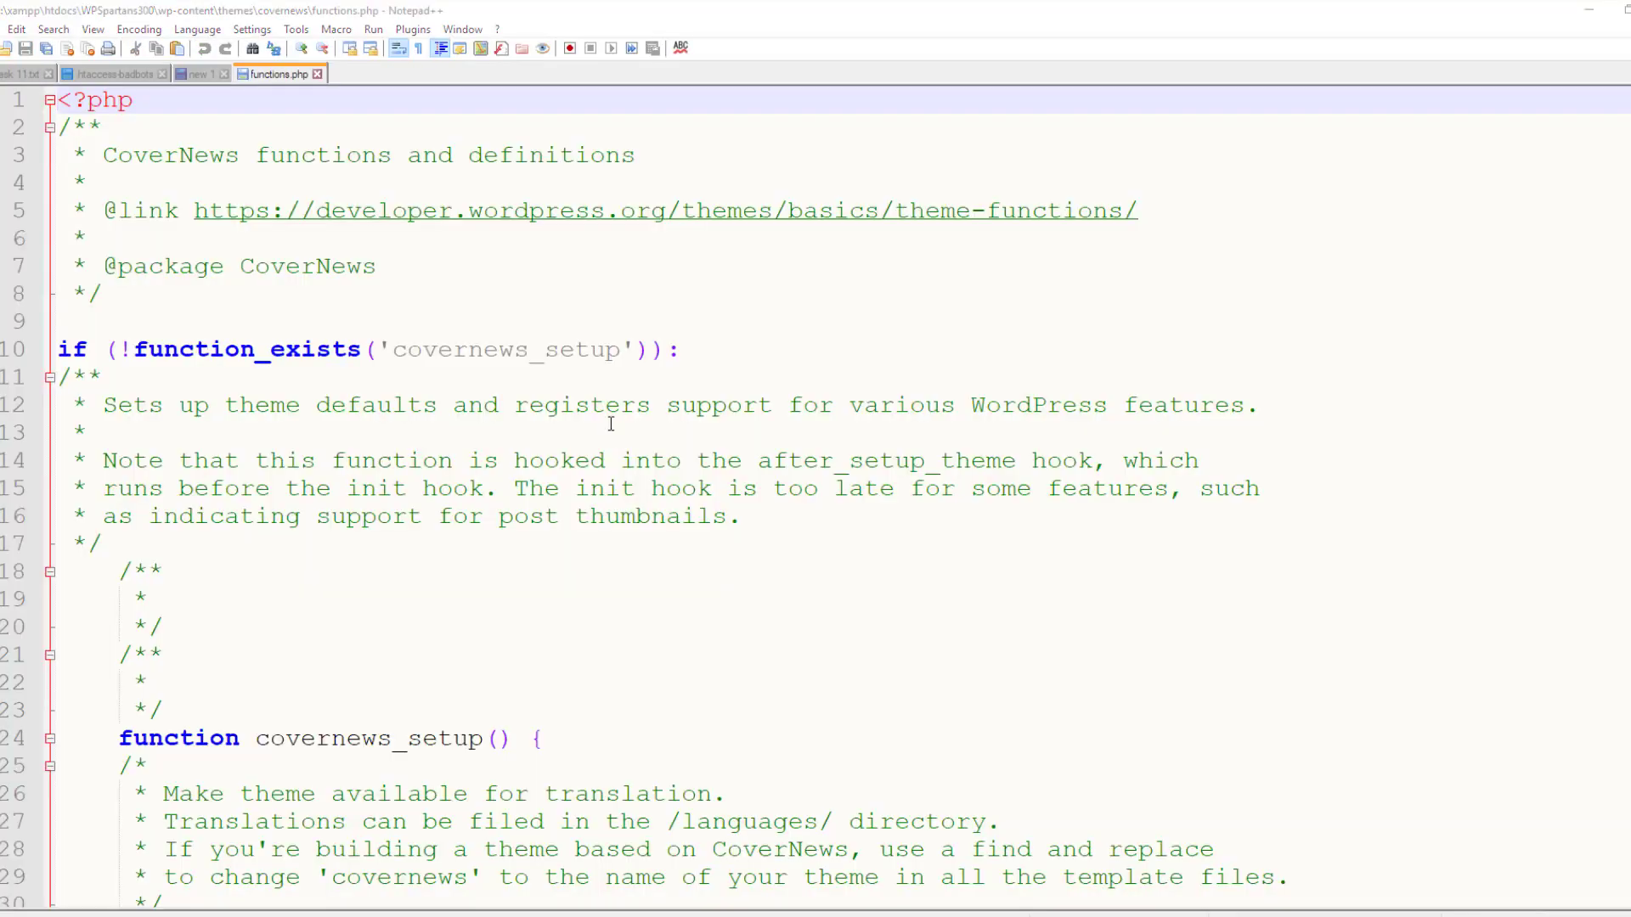
Run Find in Files for 'exclusive-slides' over the covernews folder, getting 4 hits in 2 files
key(ctrl+f)
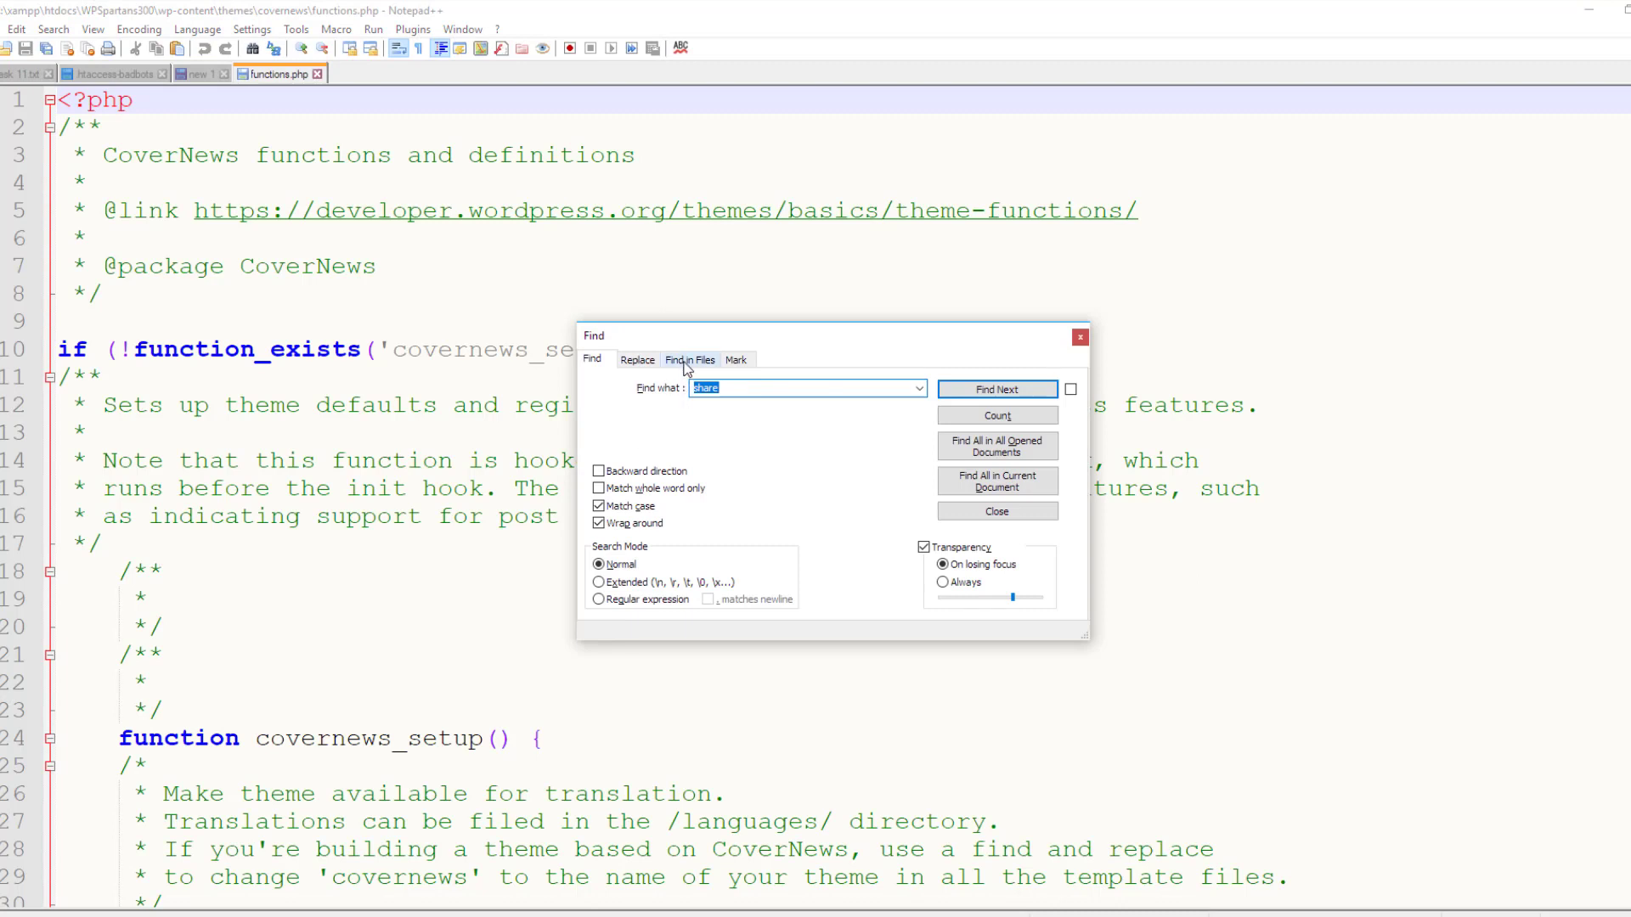
click(687, 360)
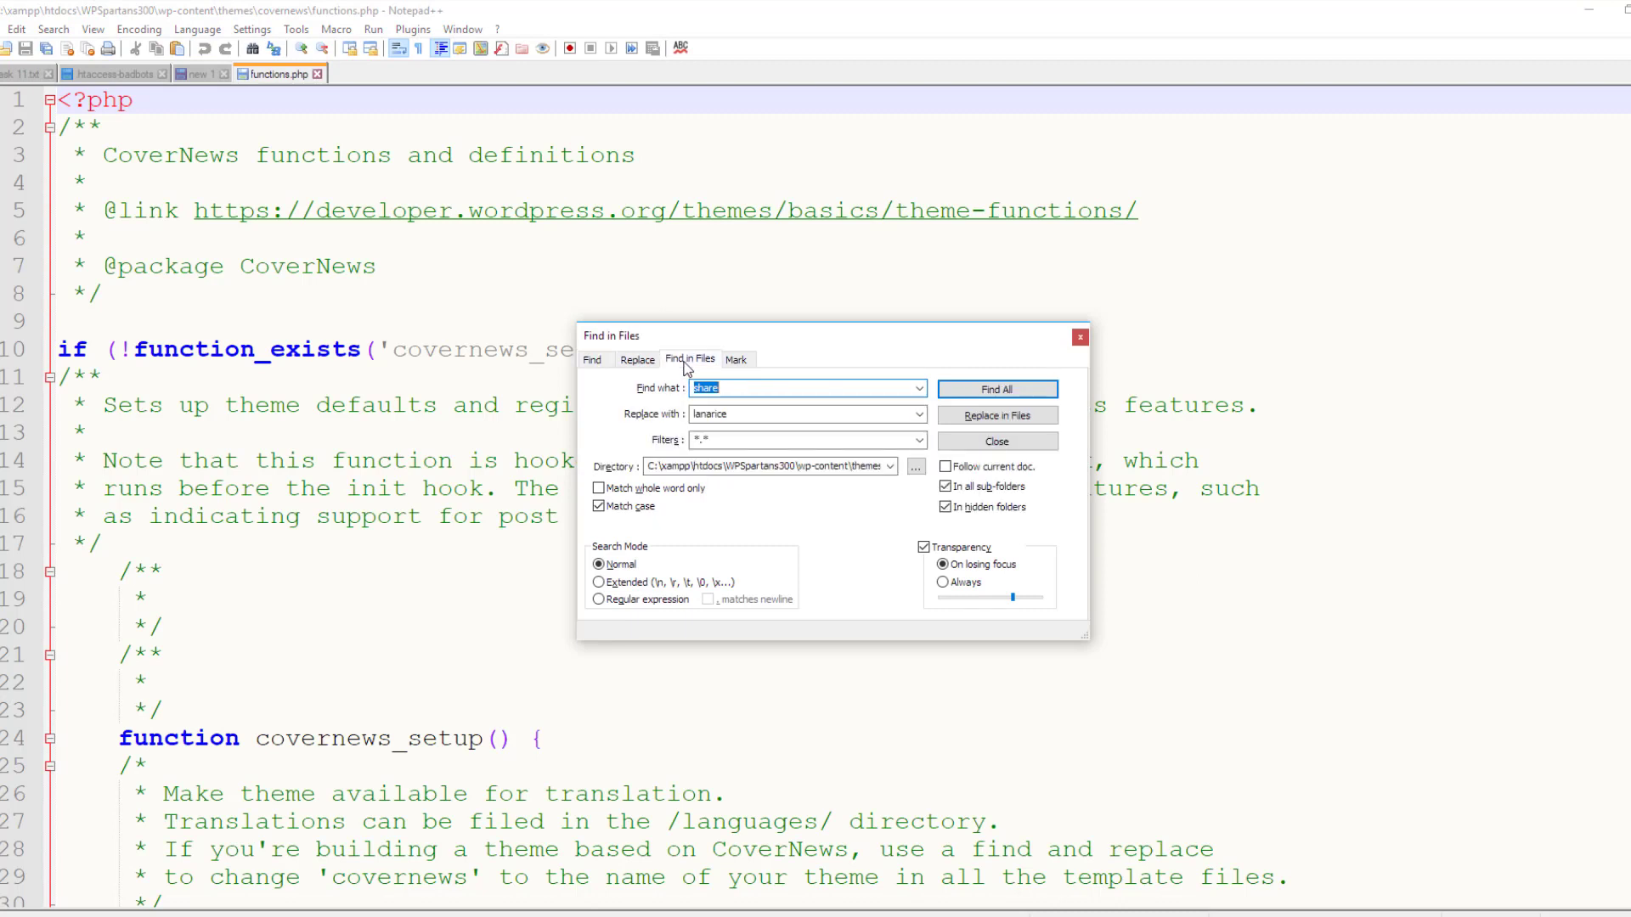
double_click(811, 467)
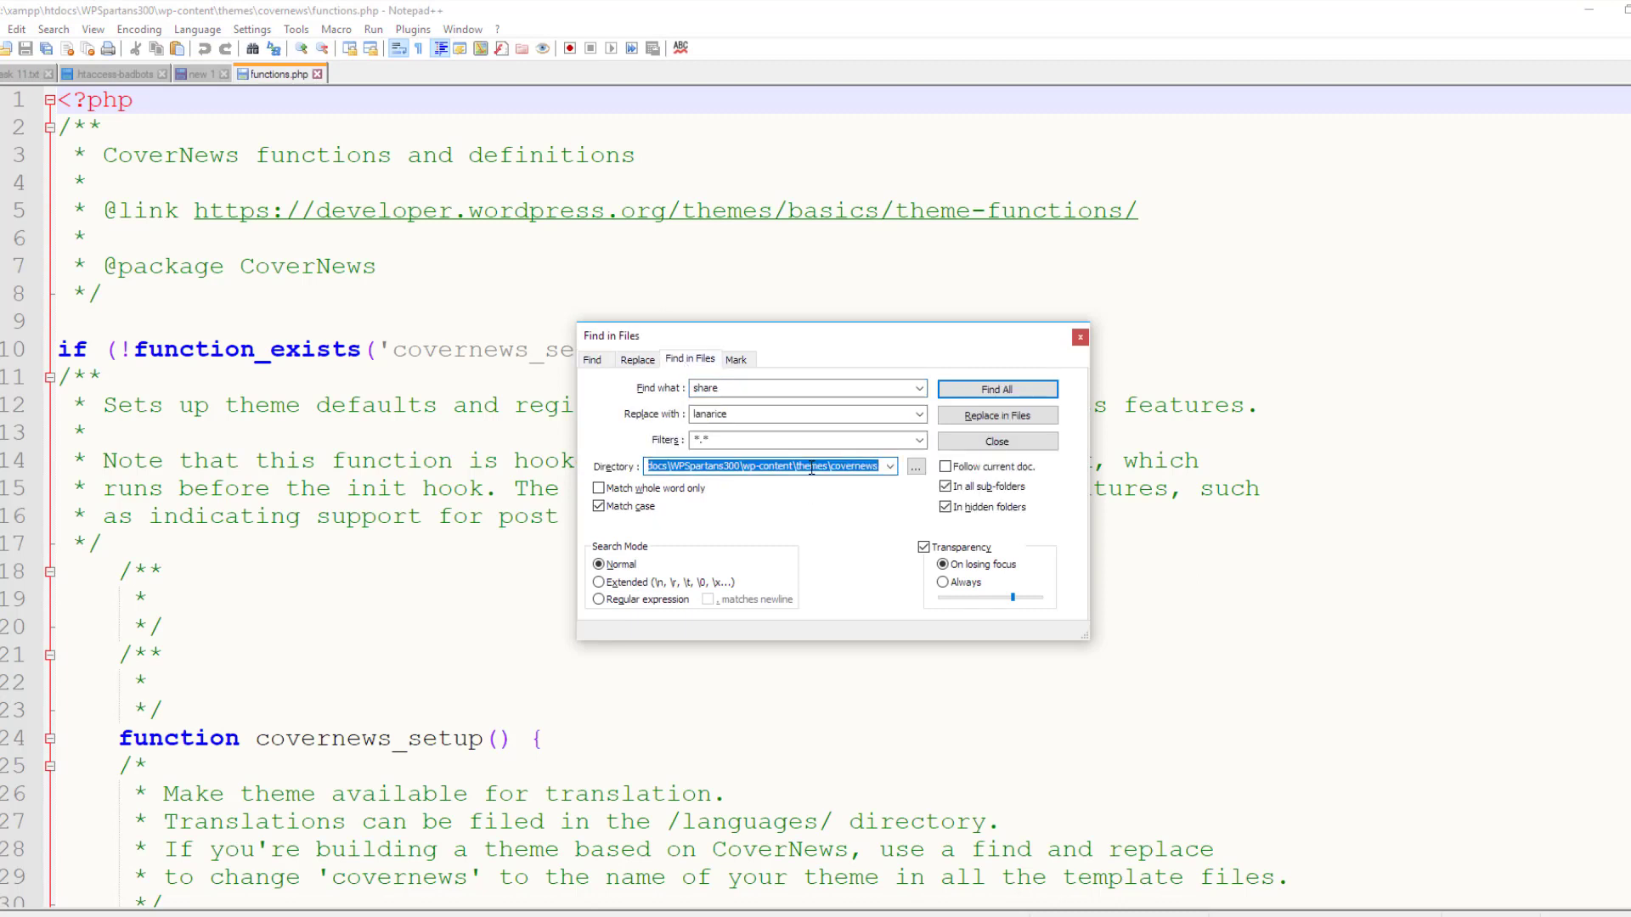
double_click(701, 386)
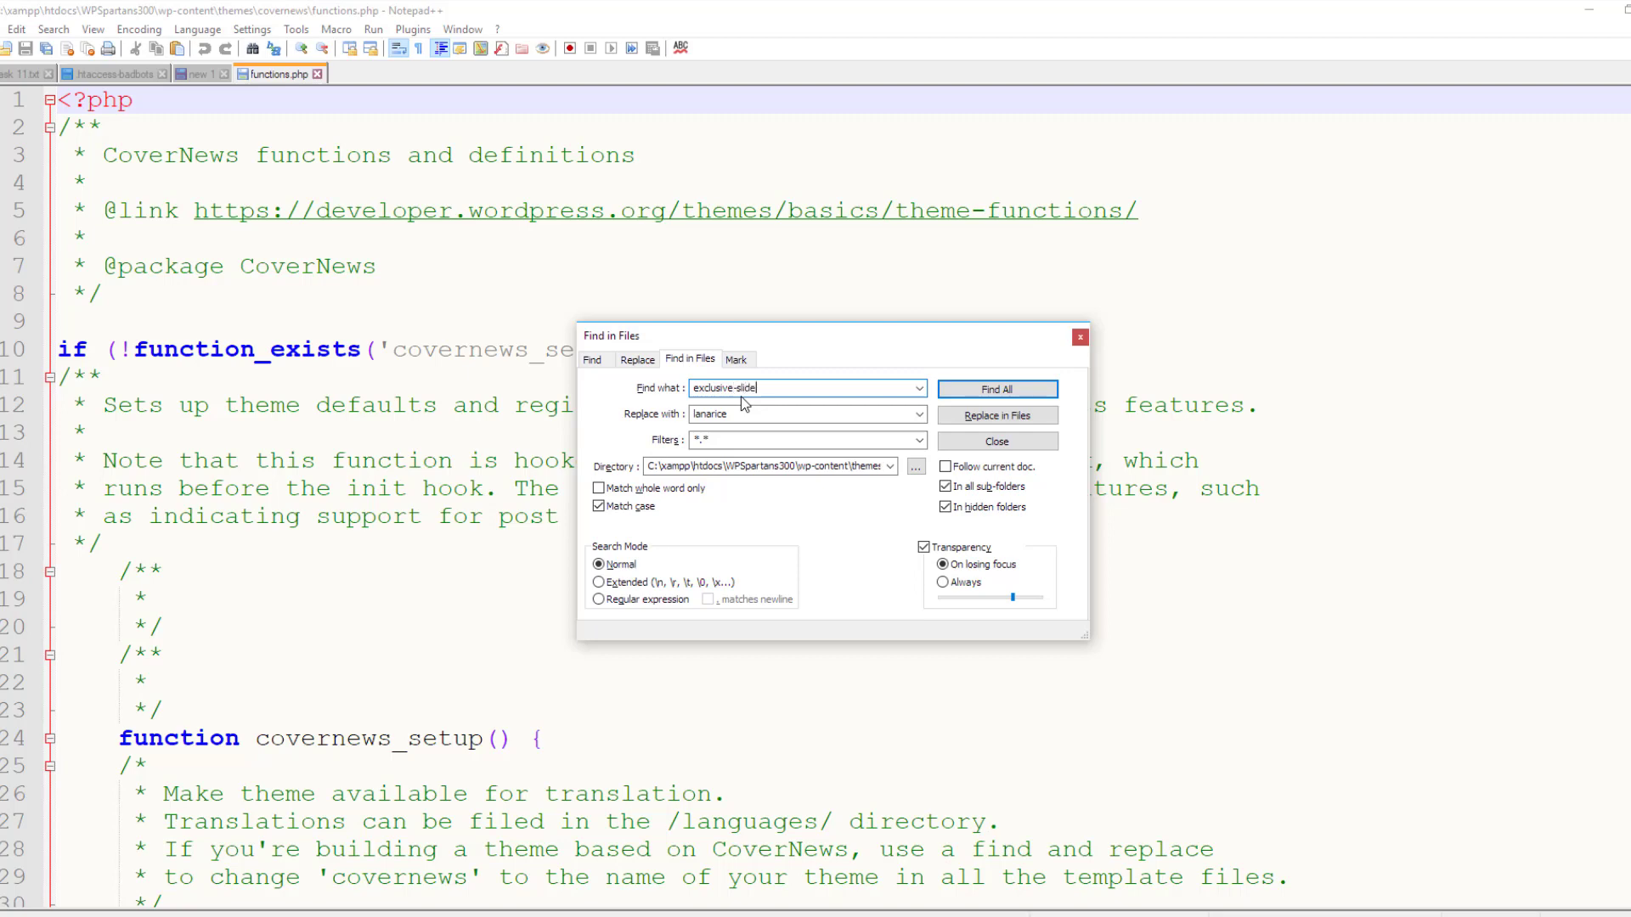
click(996, 392)
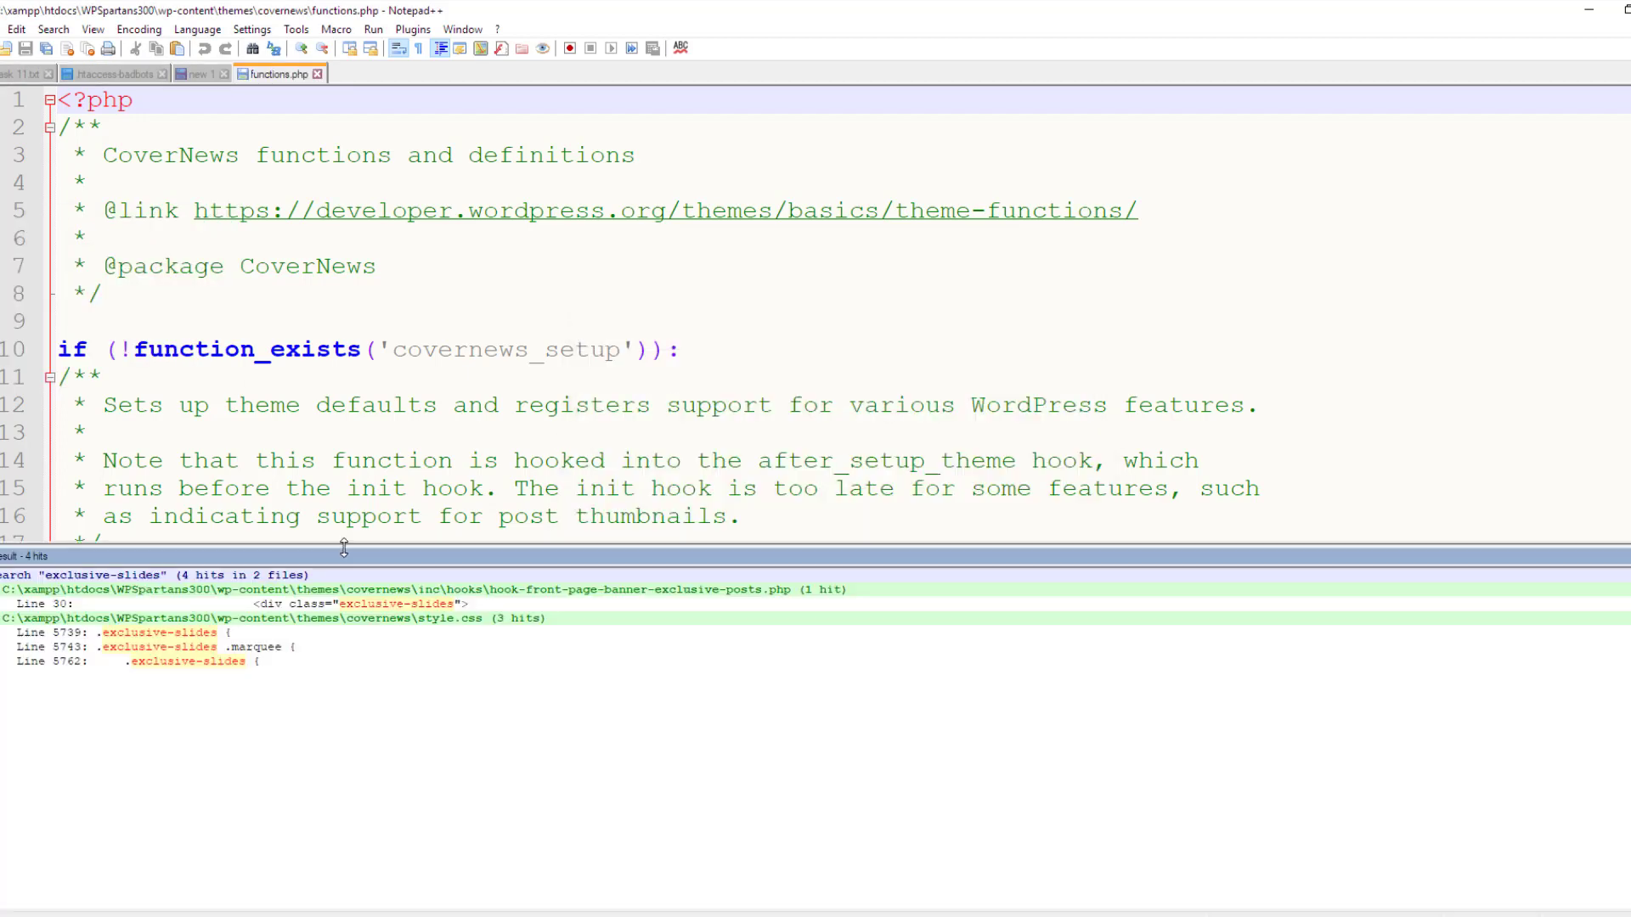
Open the Line 30 match in hook-front-page-banner-exclusive-posts.php, then switch to File Explorer
drag(344, 548, 400, 230)
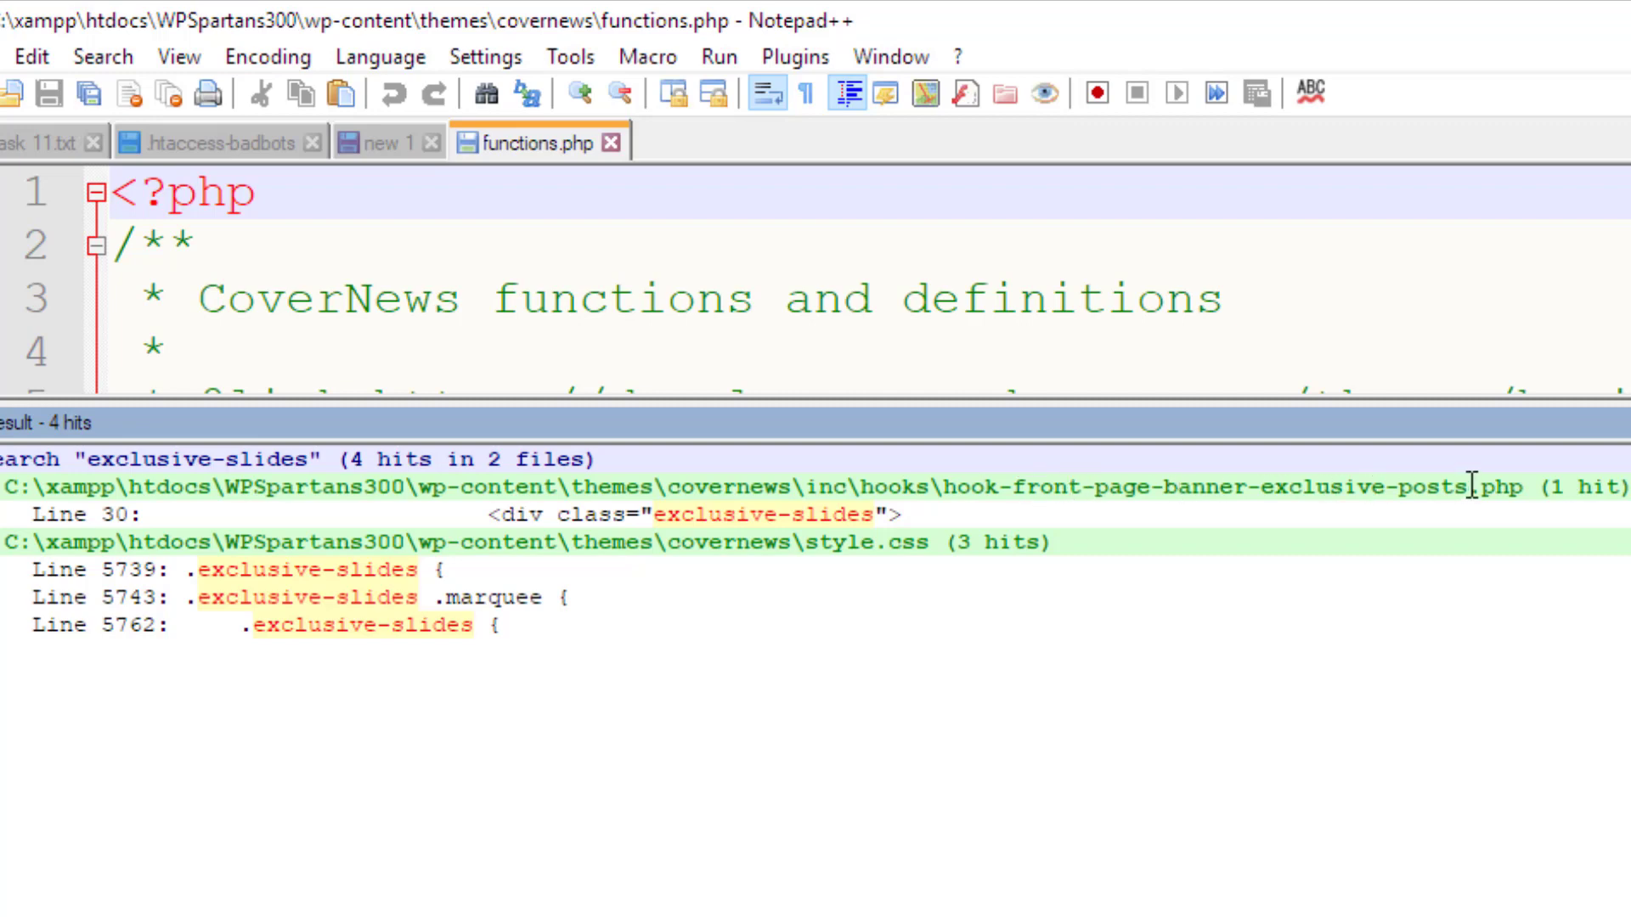
double_click(841, 515)
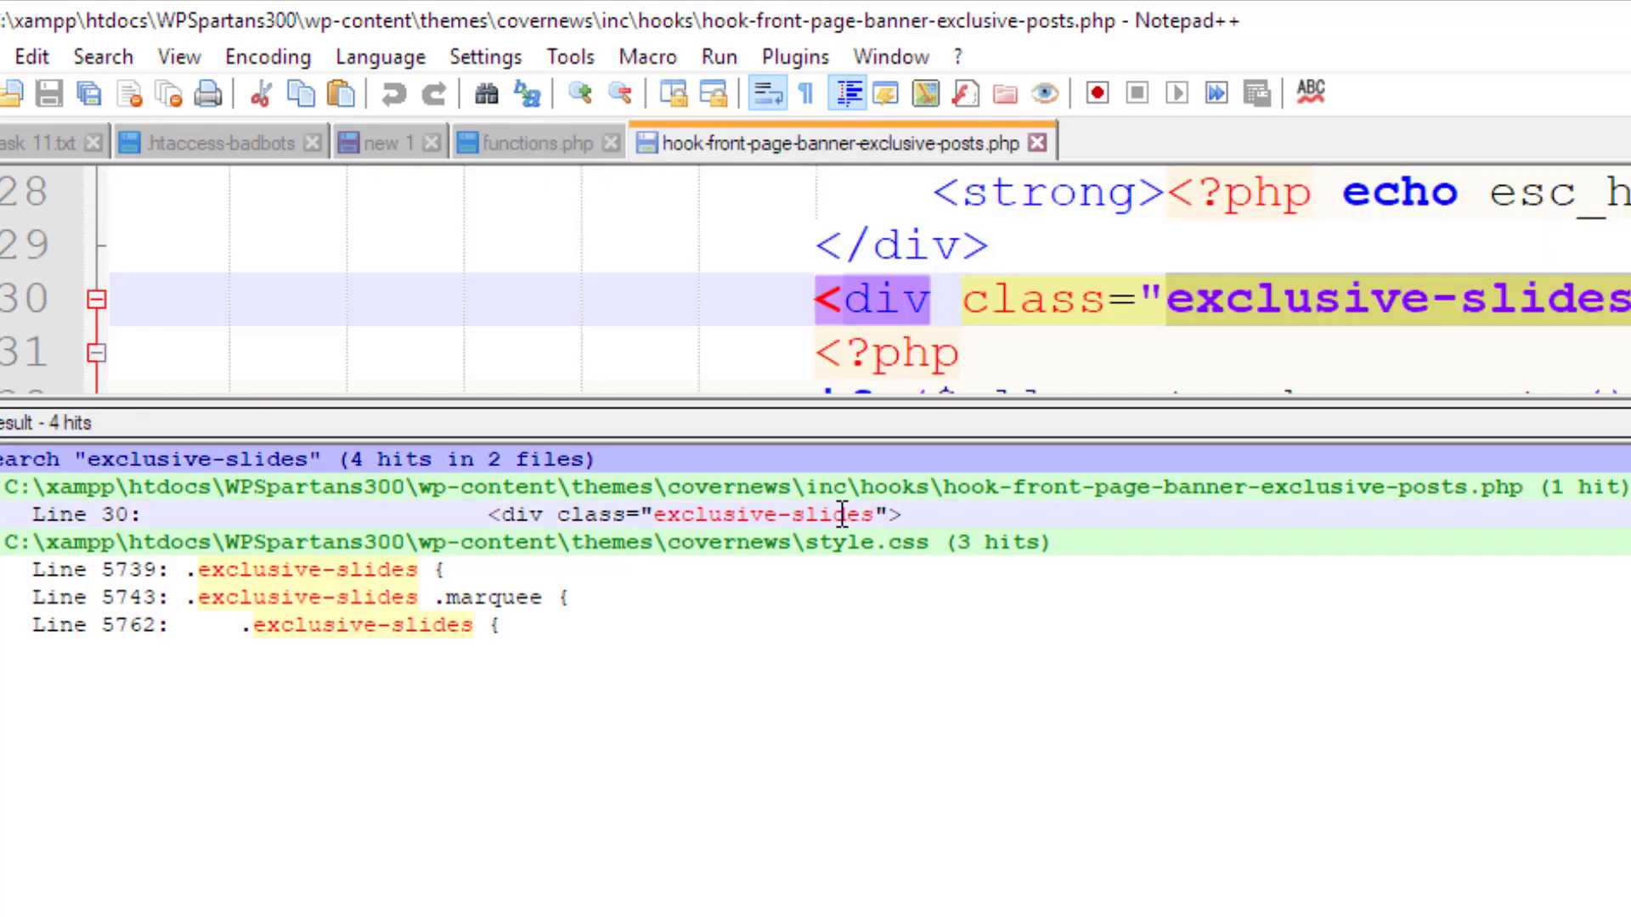
drag(961, 399, 993, 905)
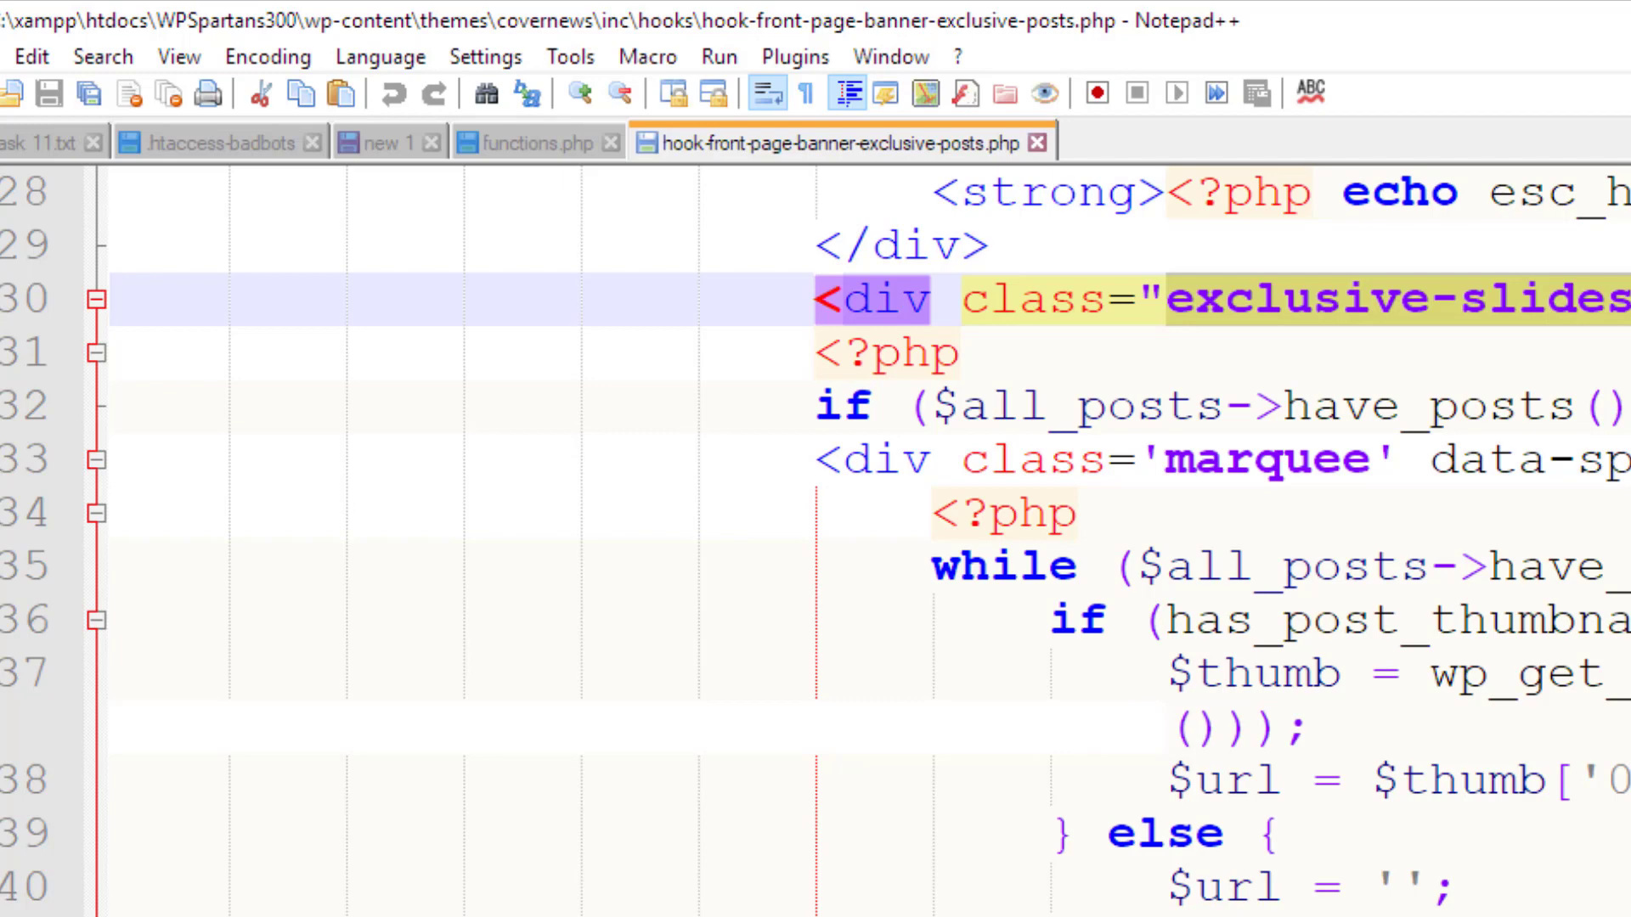
key(alt+Tab)
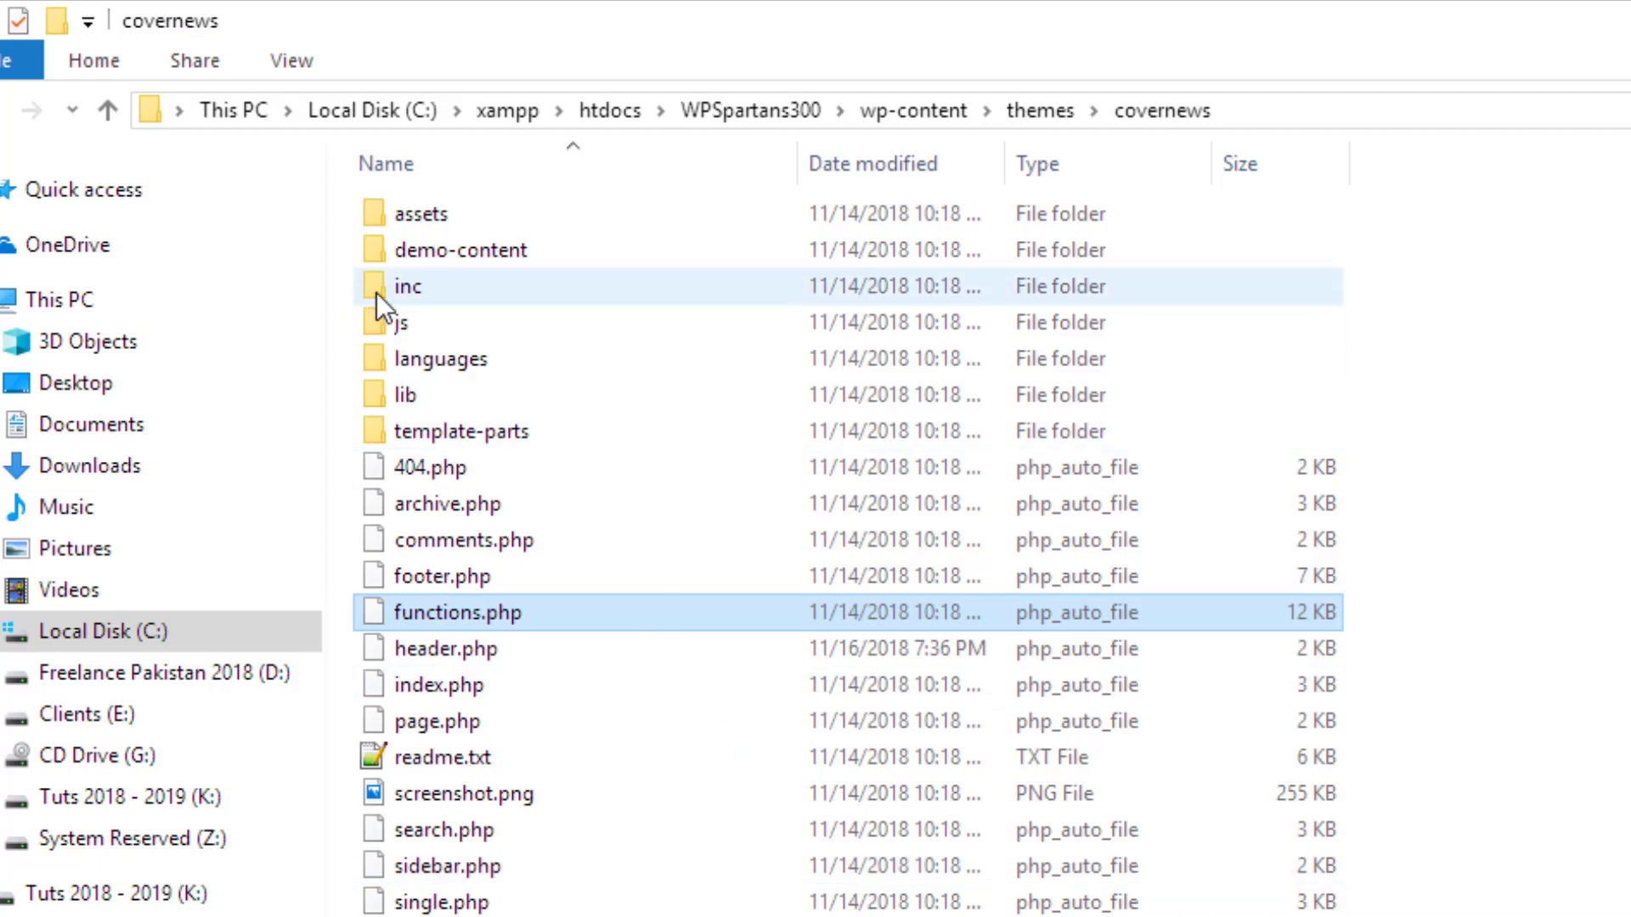
Open the inc and then hooks folders in covernews, checking them against the search result's path
double_click(376, 293)
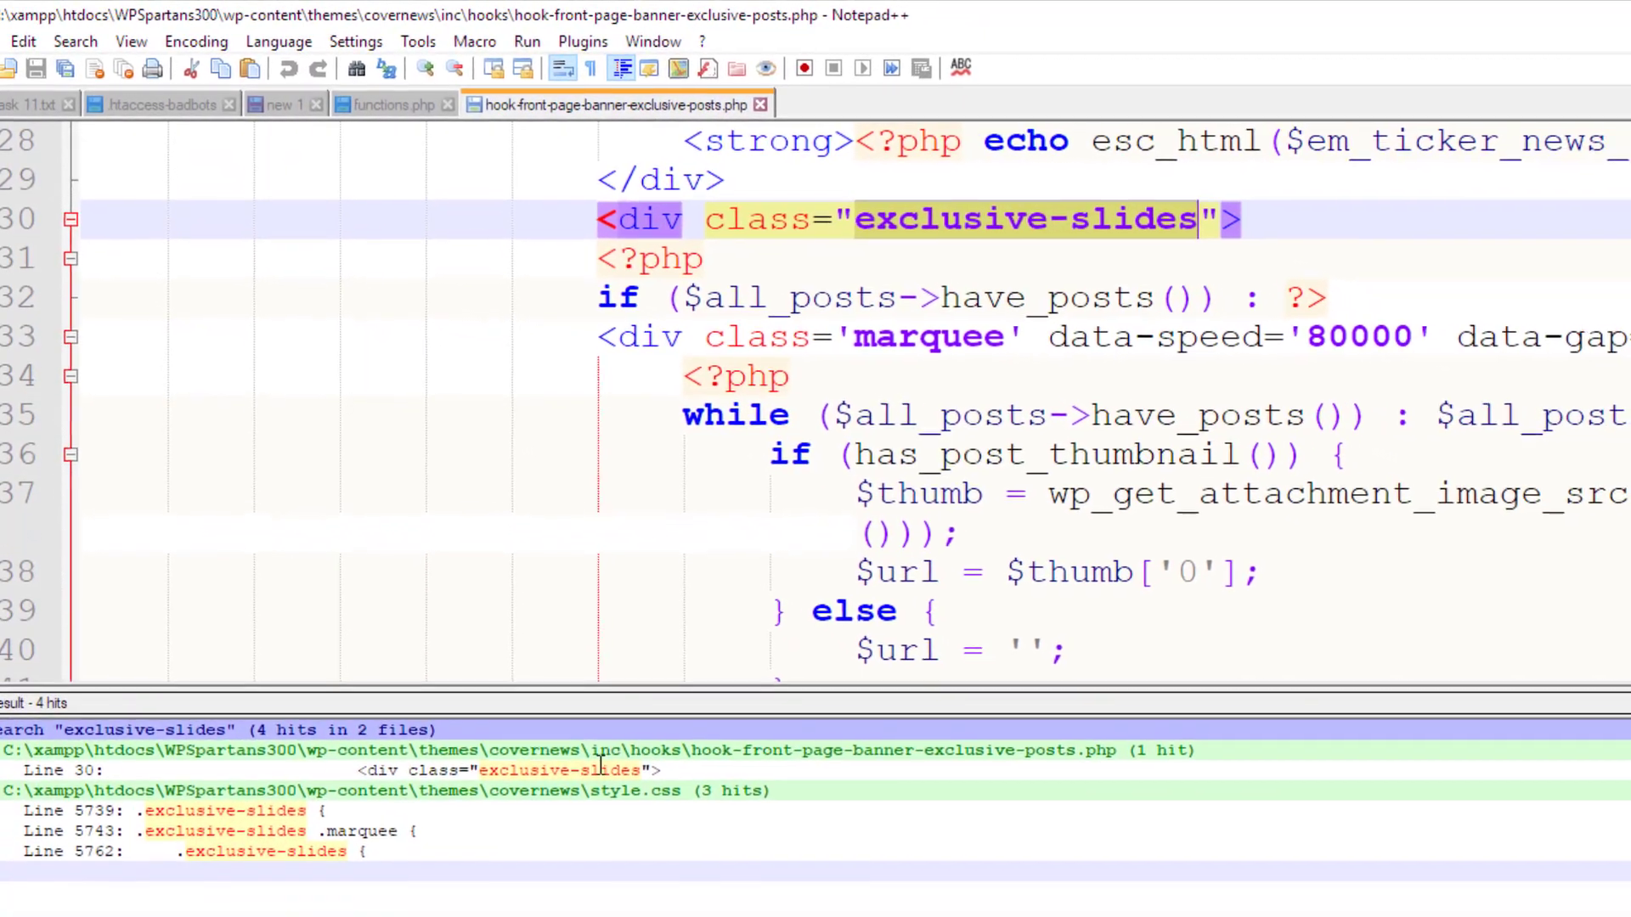
double_click(605, 750)
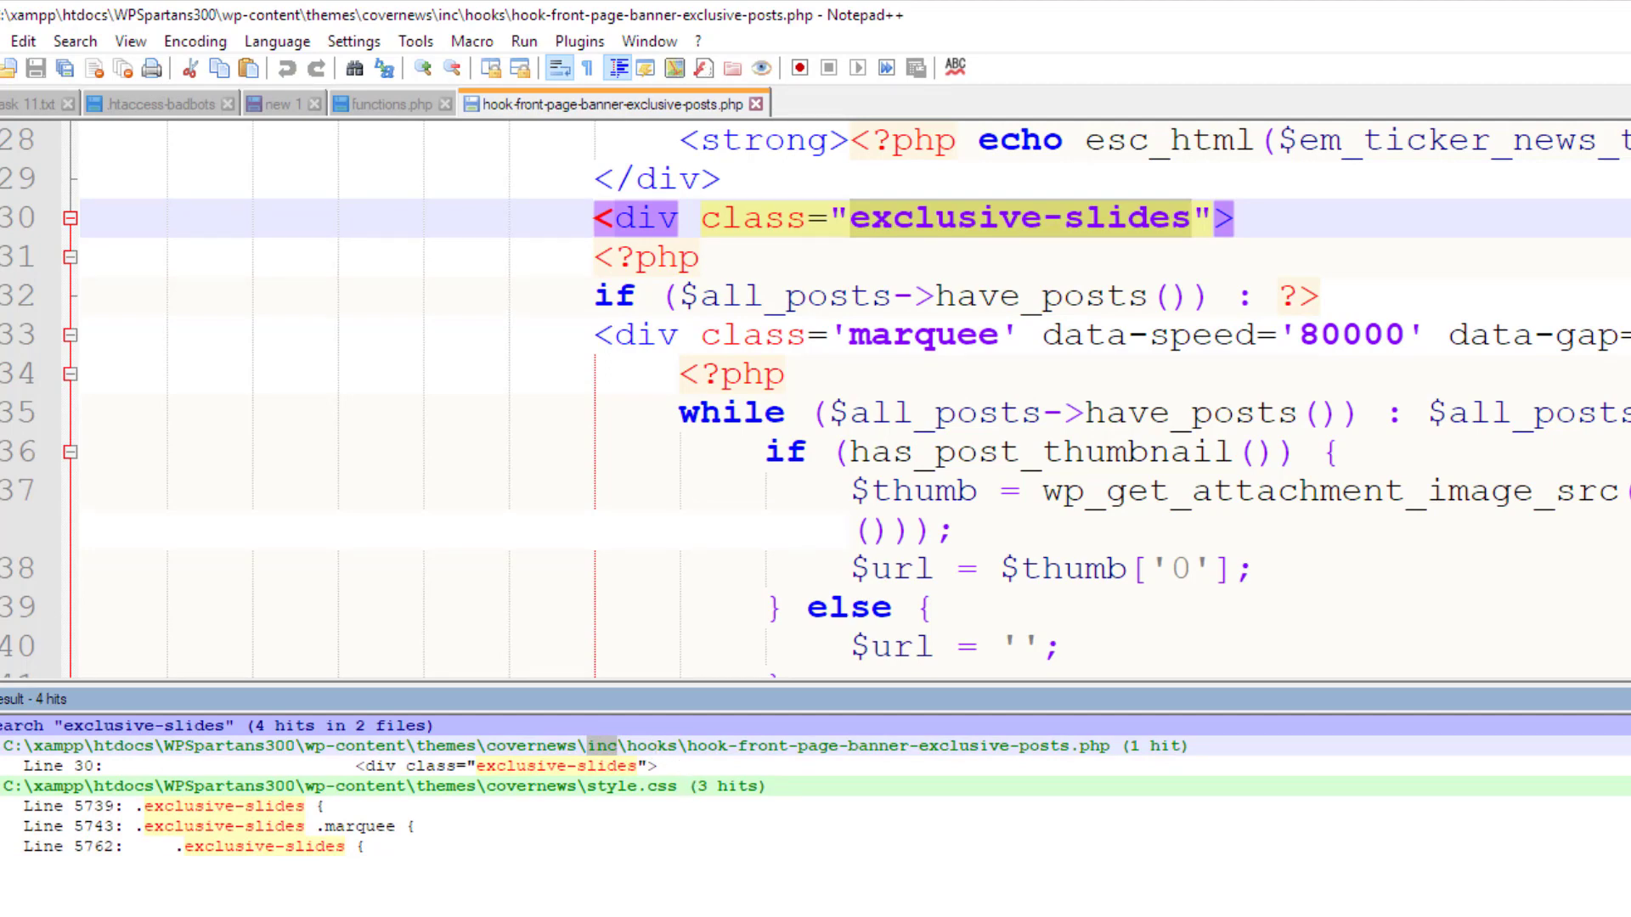
key(alt+Tab)
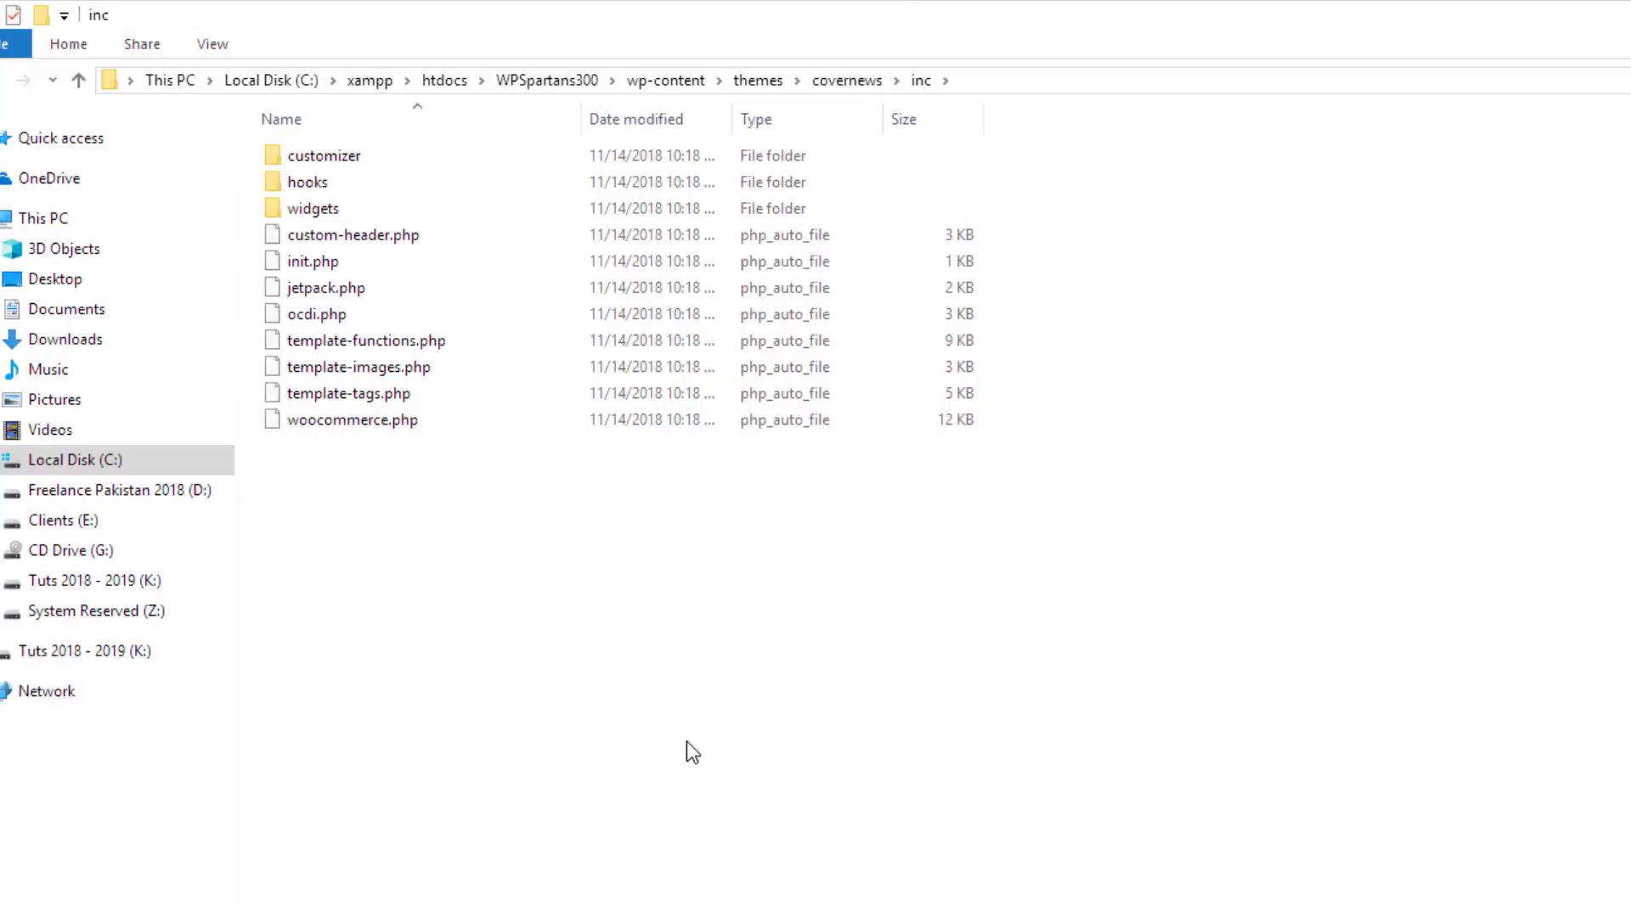
double_click(274, 180)
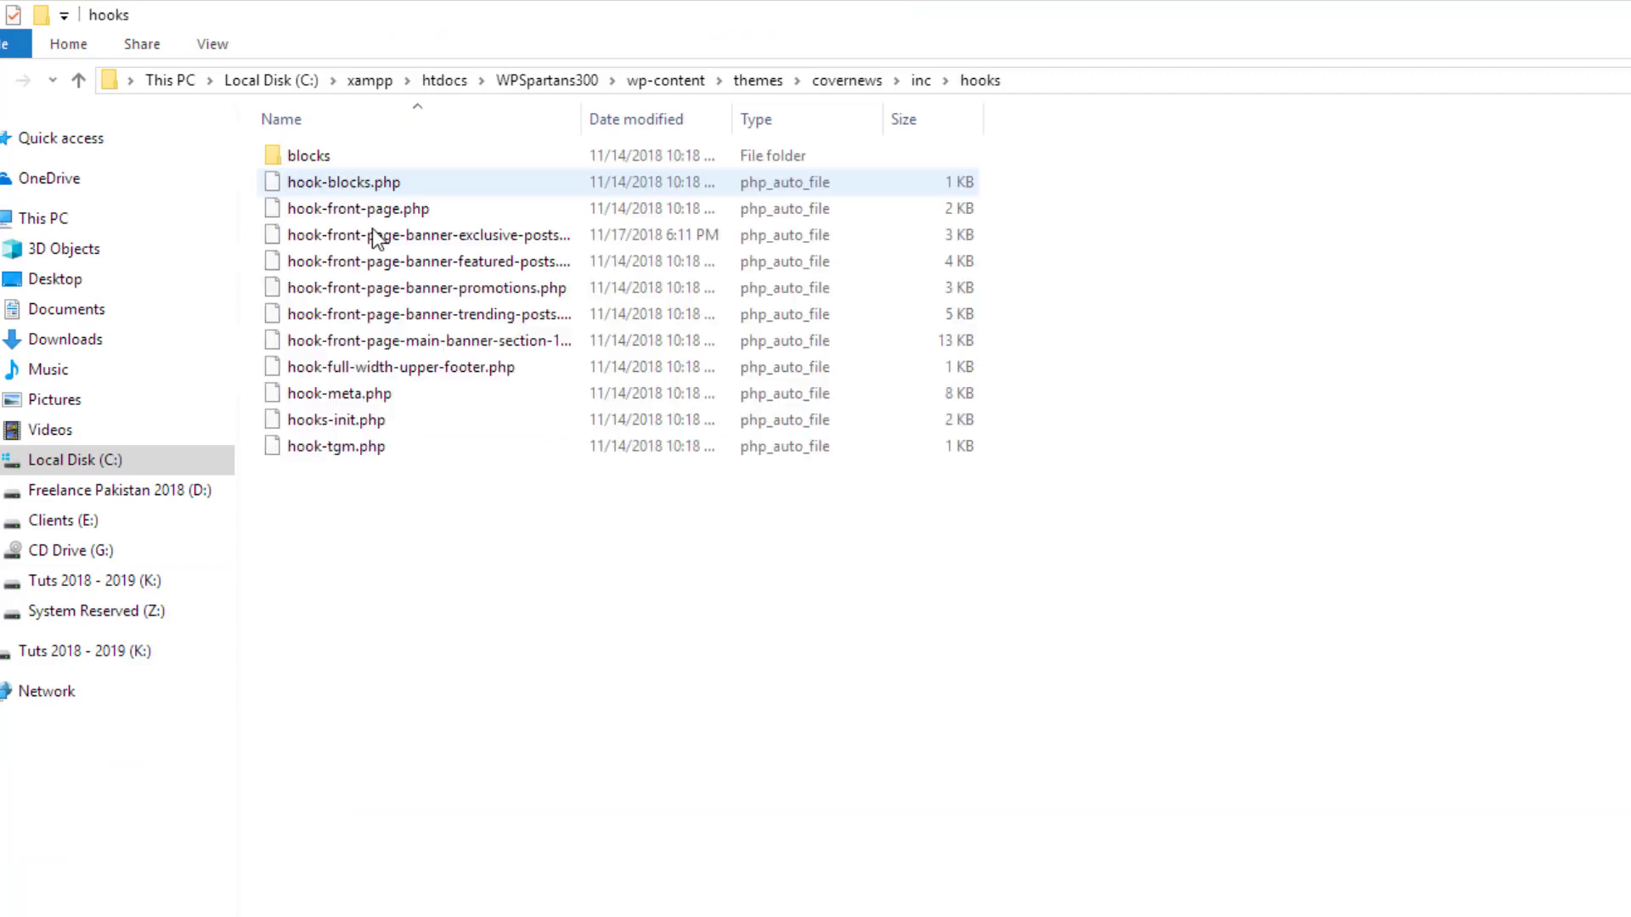
key(alt+Tab)
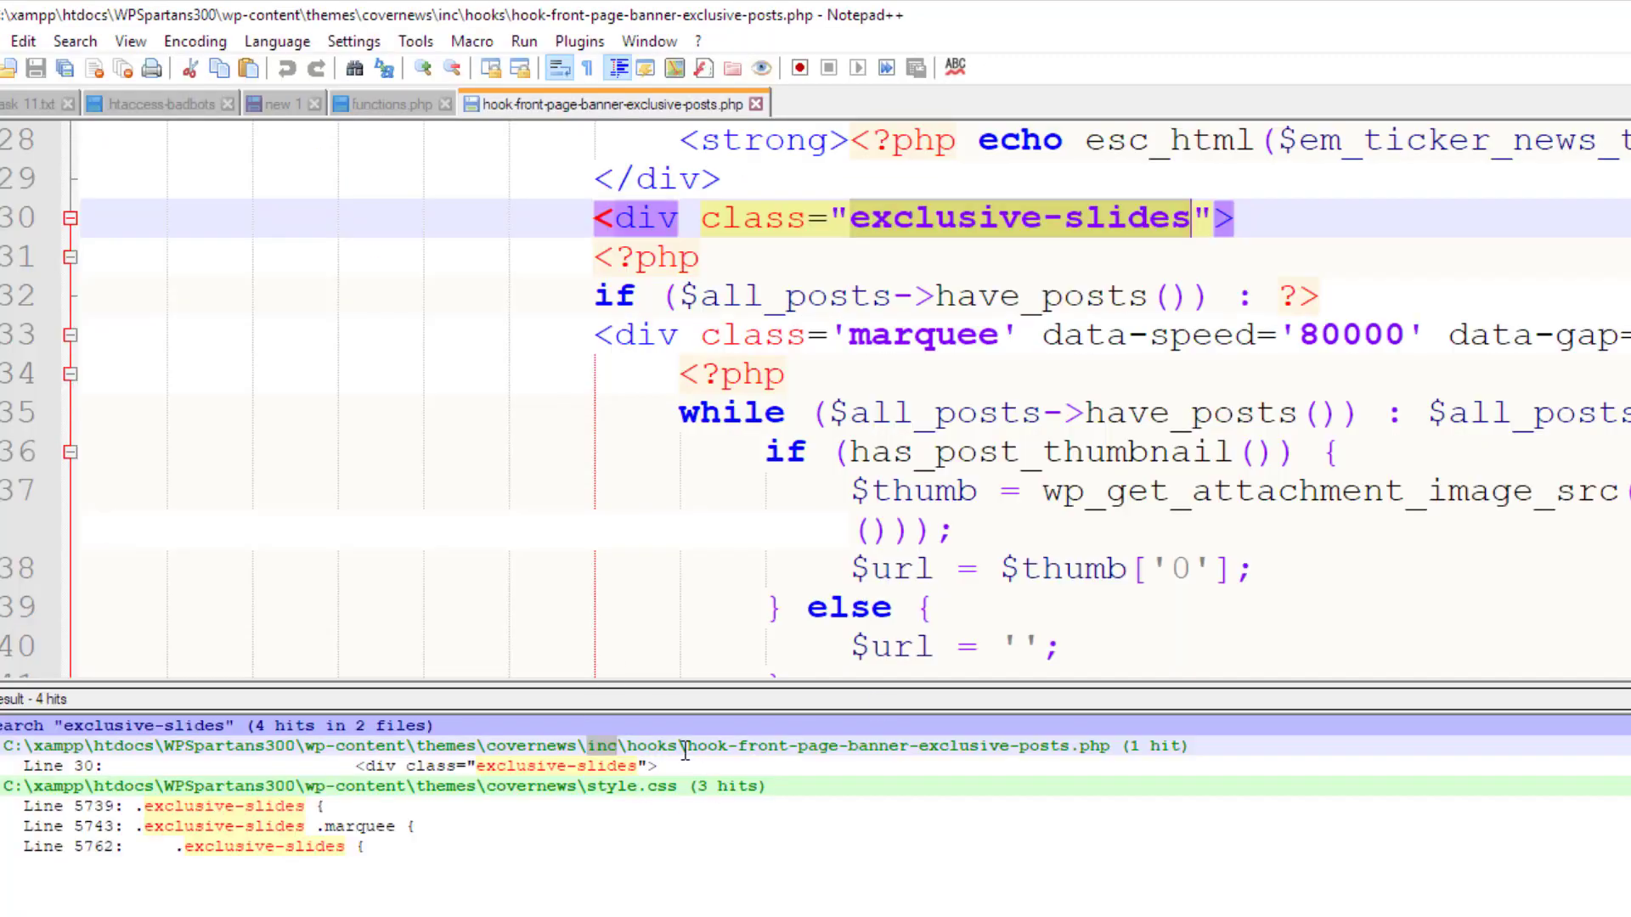
Widen the Name column and open hook-front-page-banner-exclusive-posts.php with Edit with Notepad++
drag(685, 753, 1114, 752)
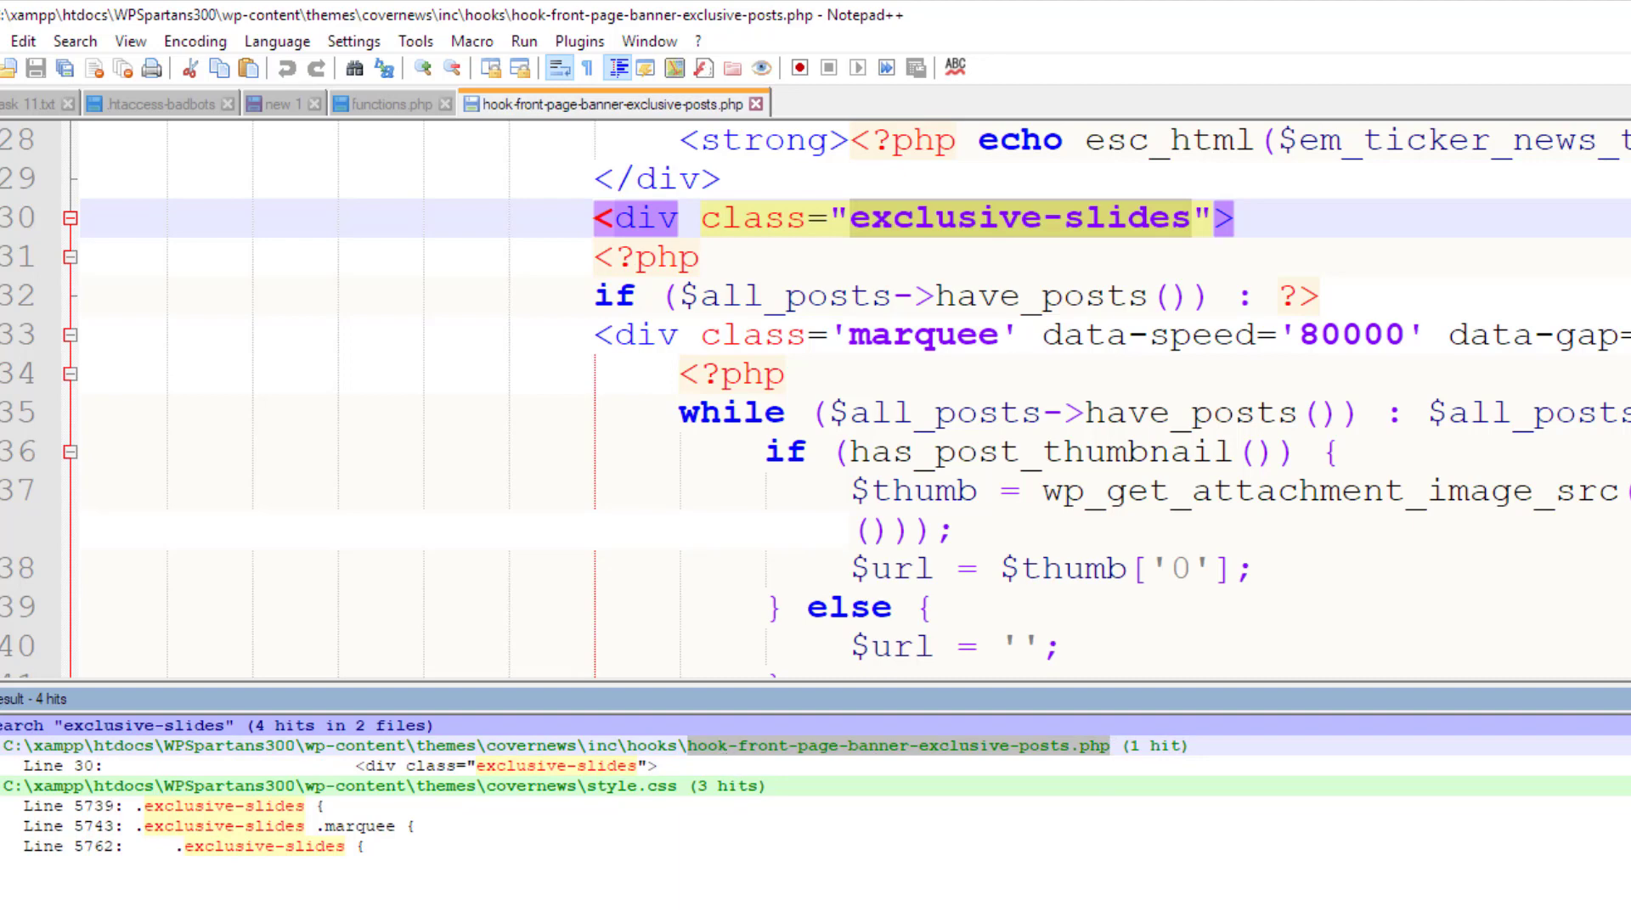
key(alt+Tab)
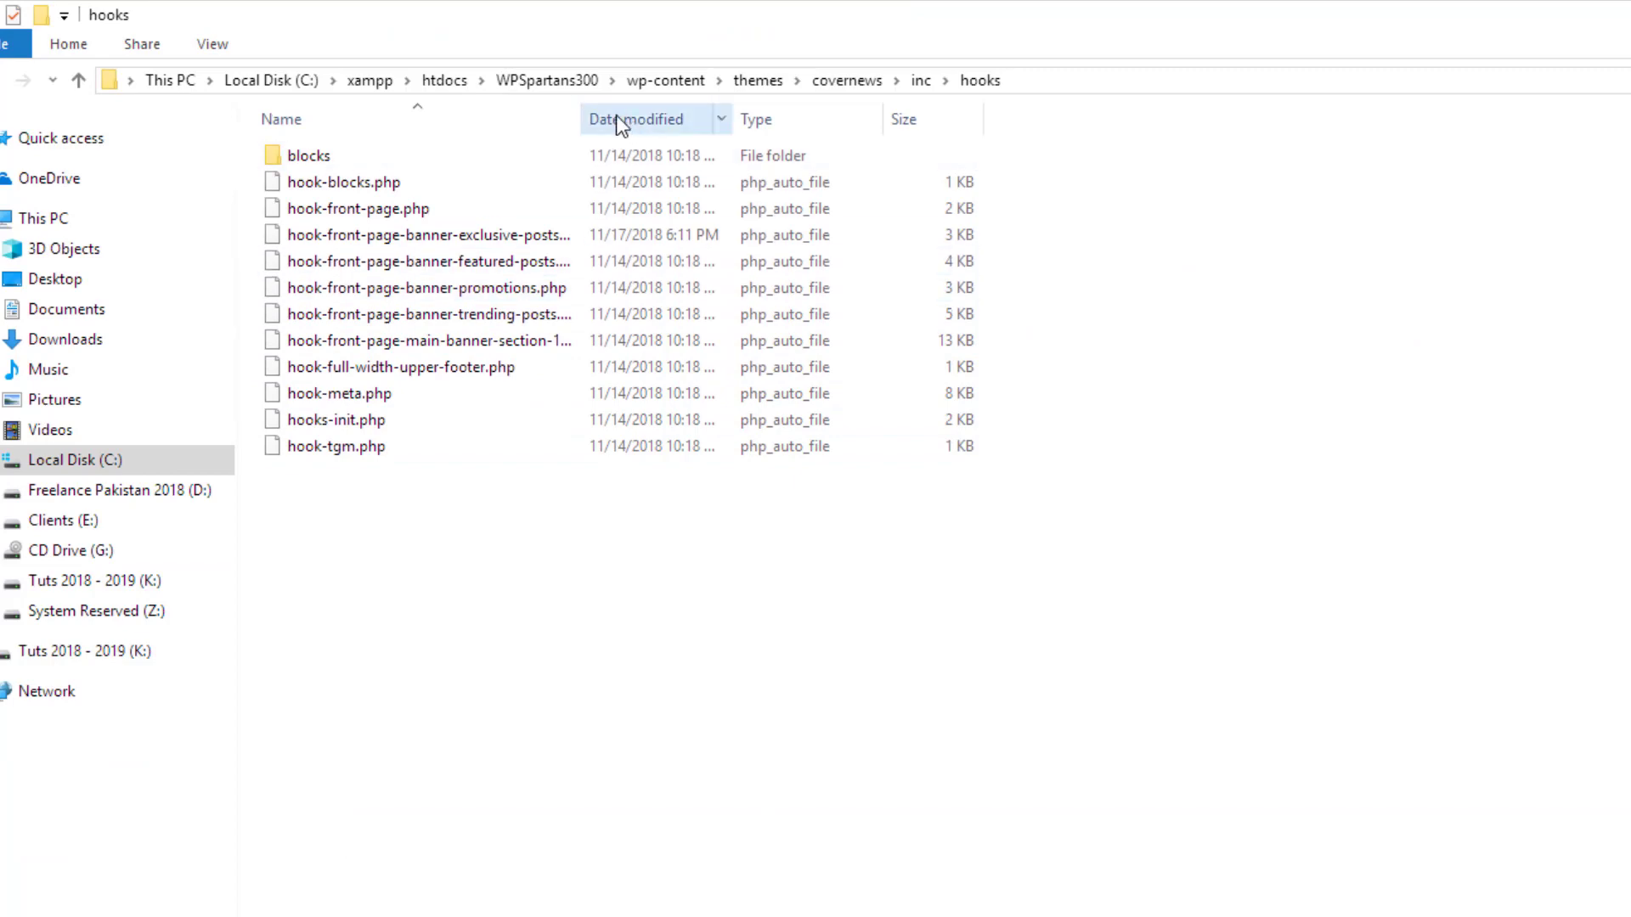
drag(584, 121, 807, 139)
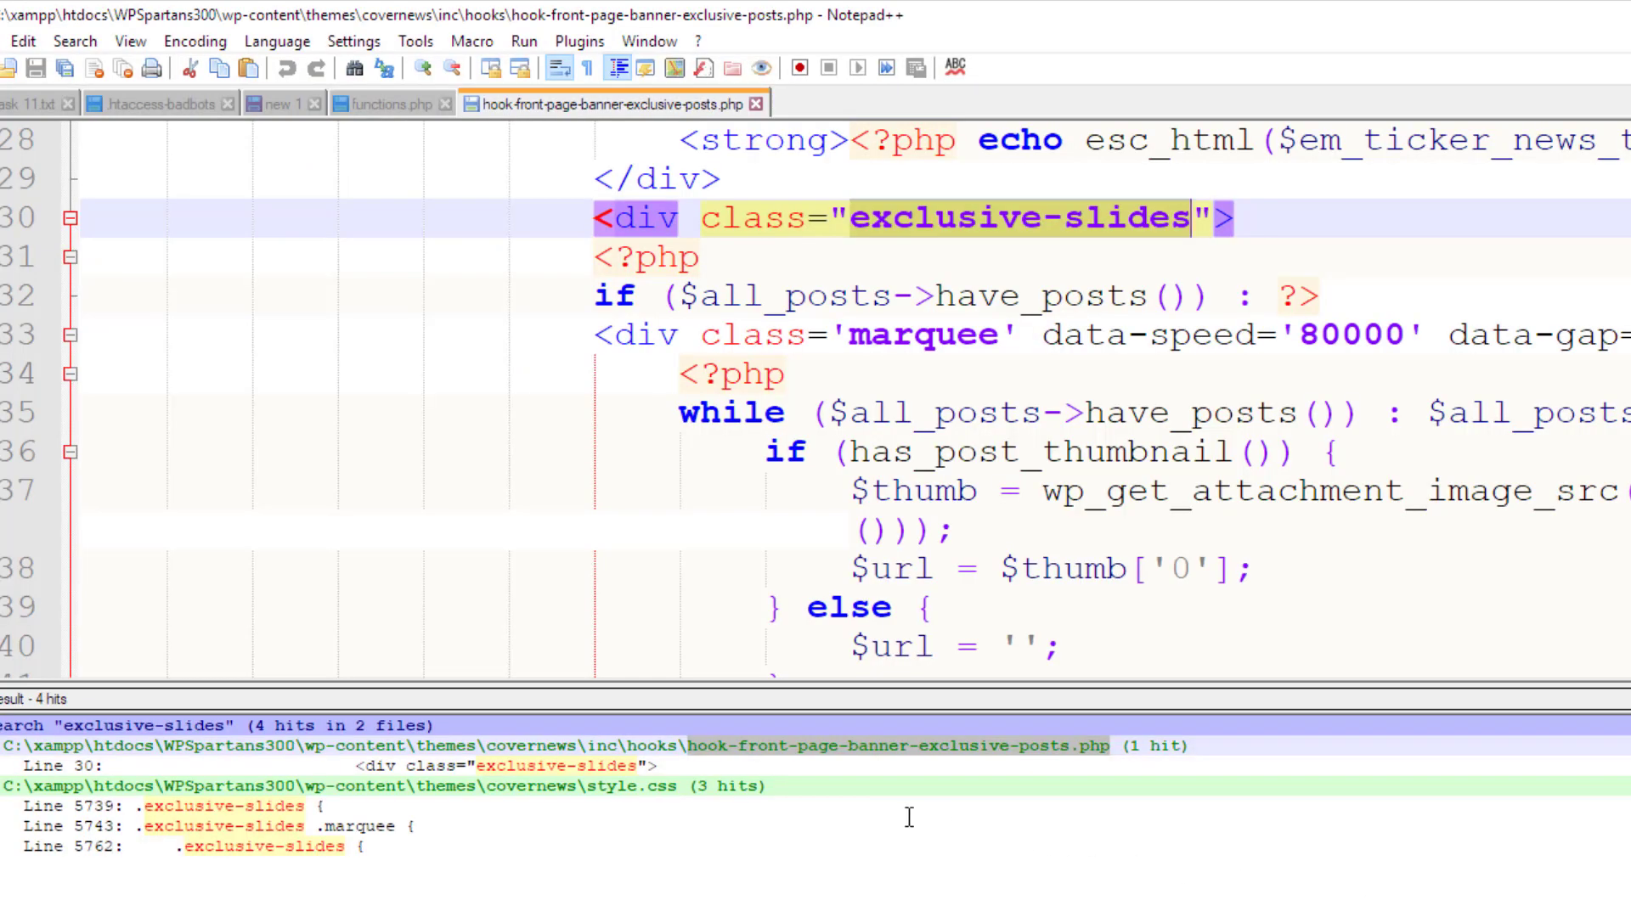
click(909, 818)
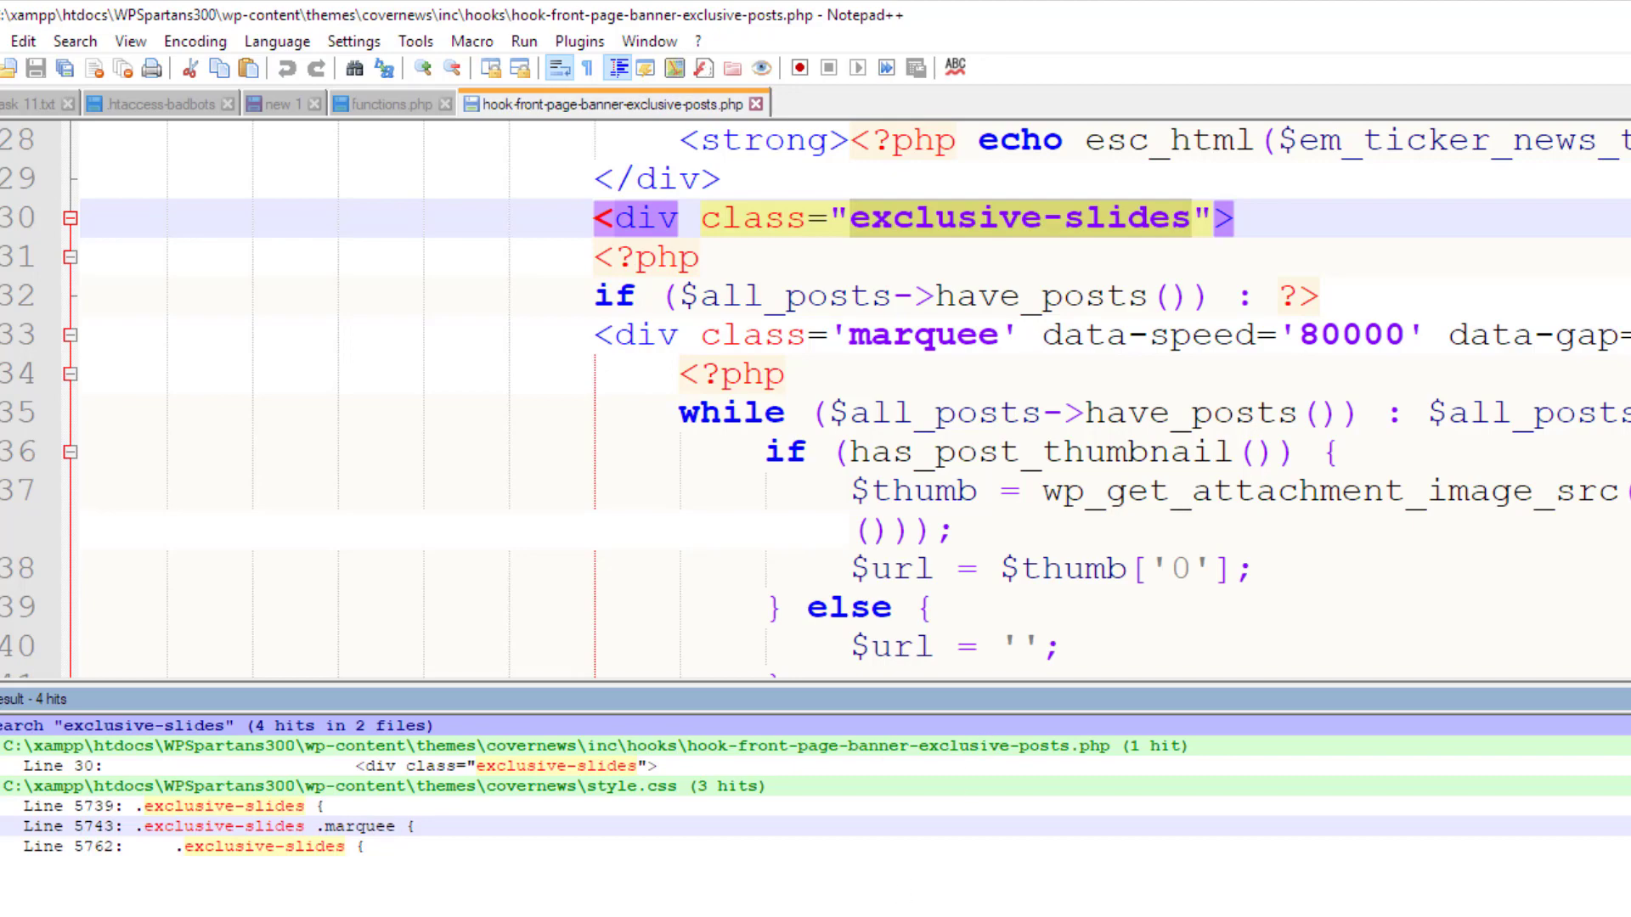
key(alt+Tab)
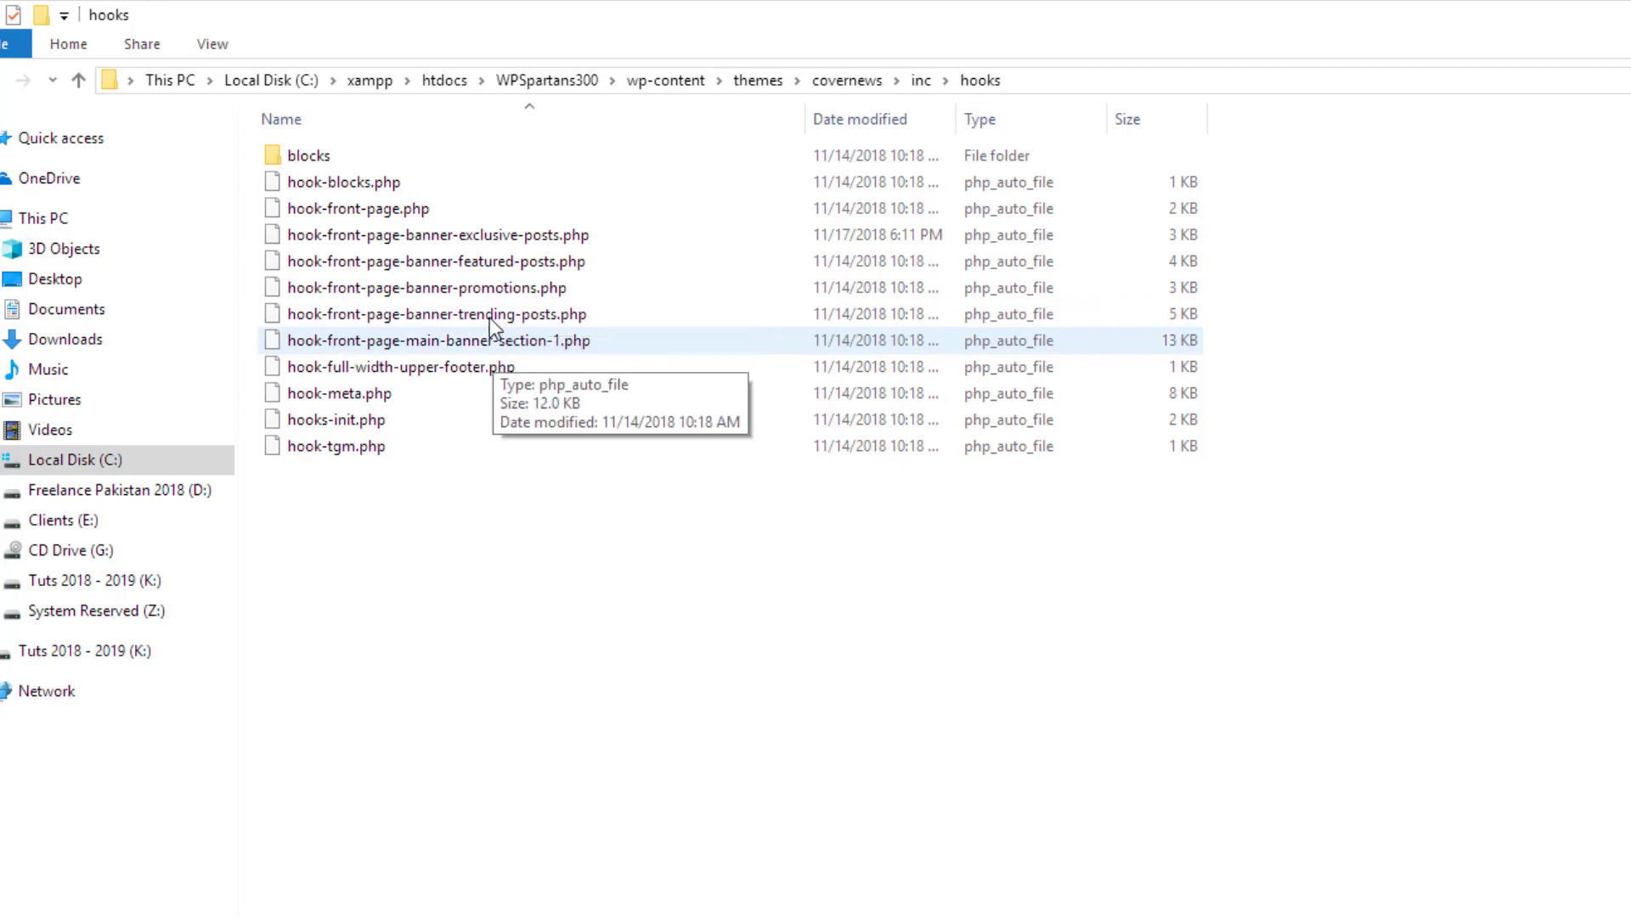
click(501, 237)
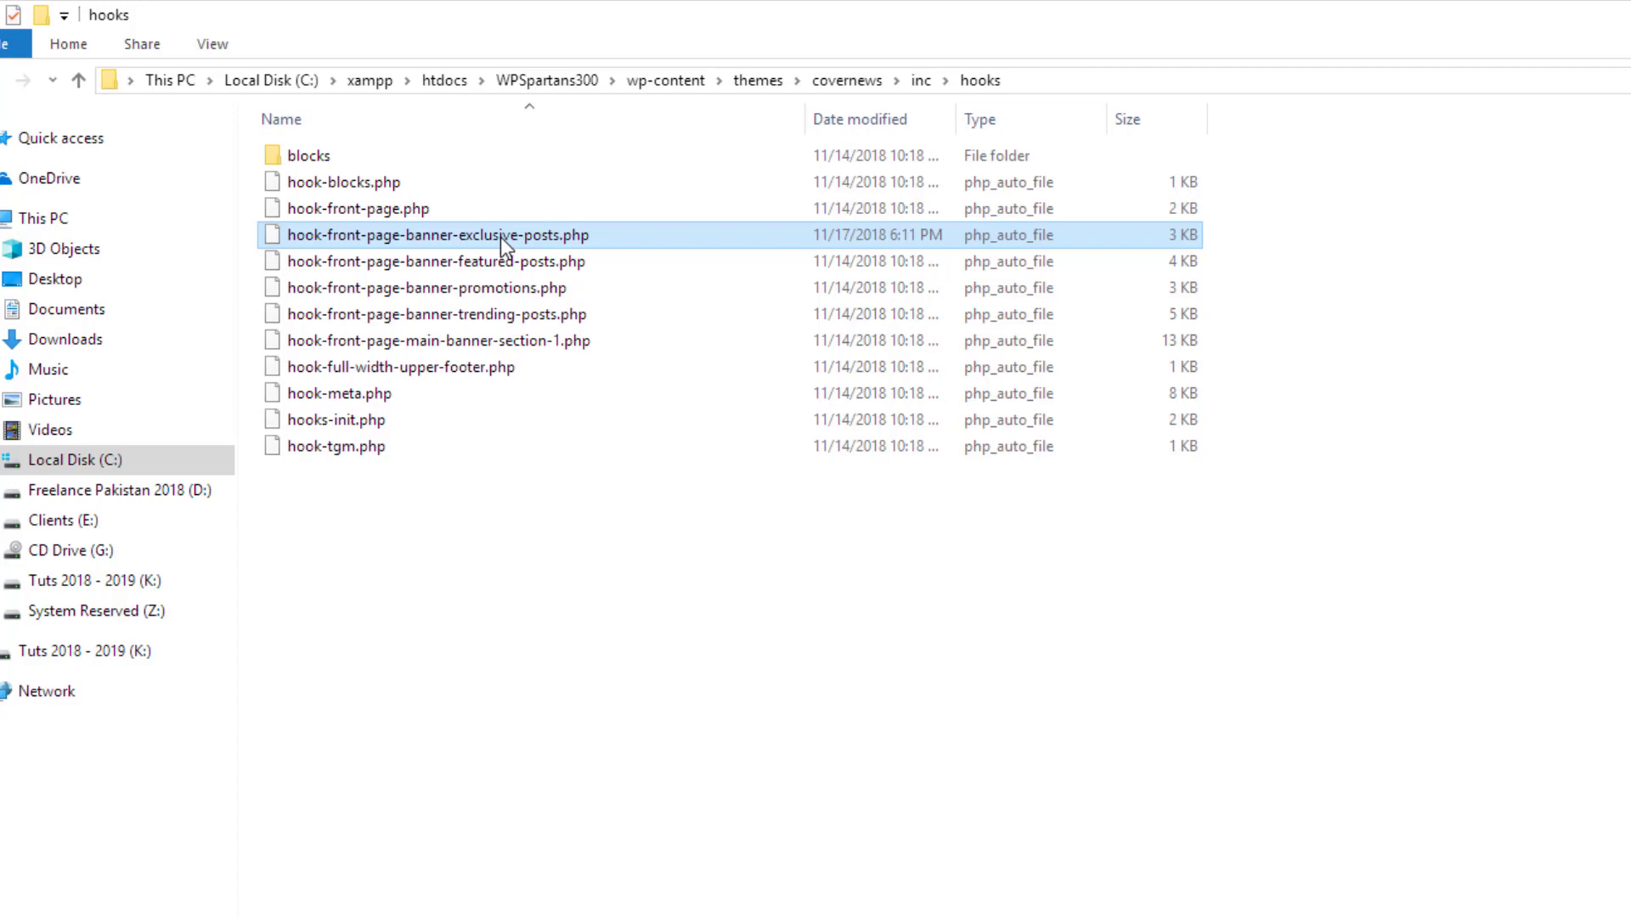
right_click(501, 237)
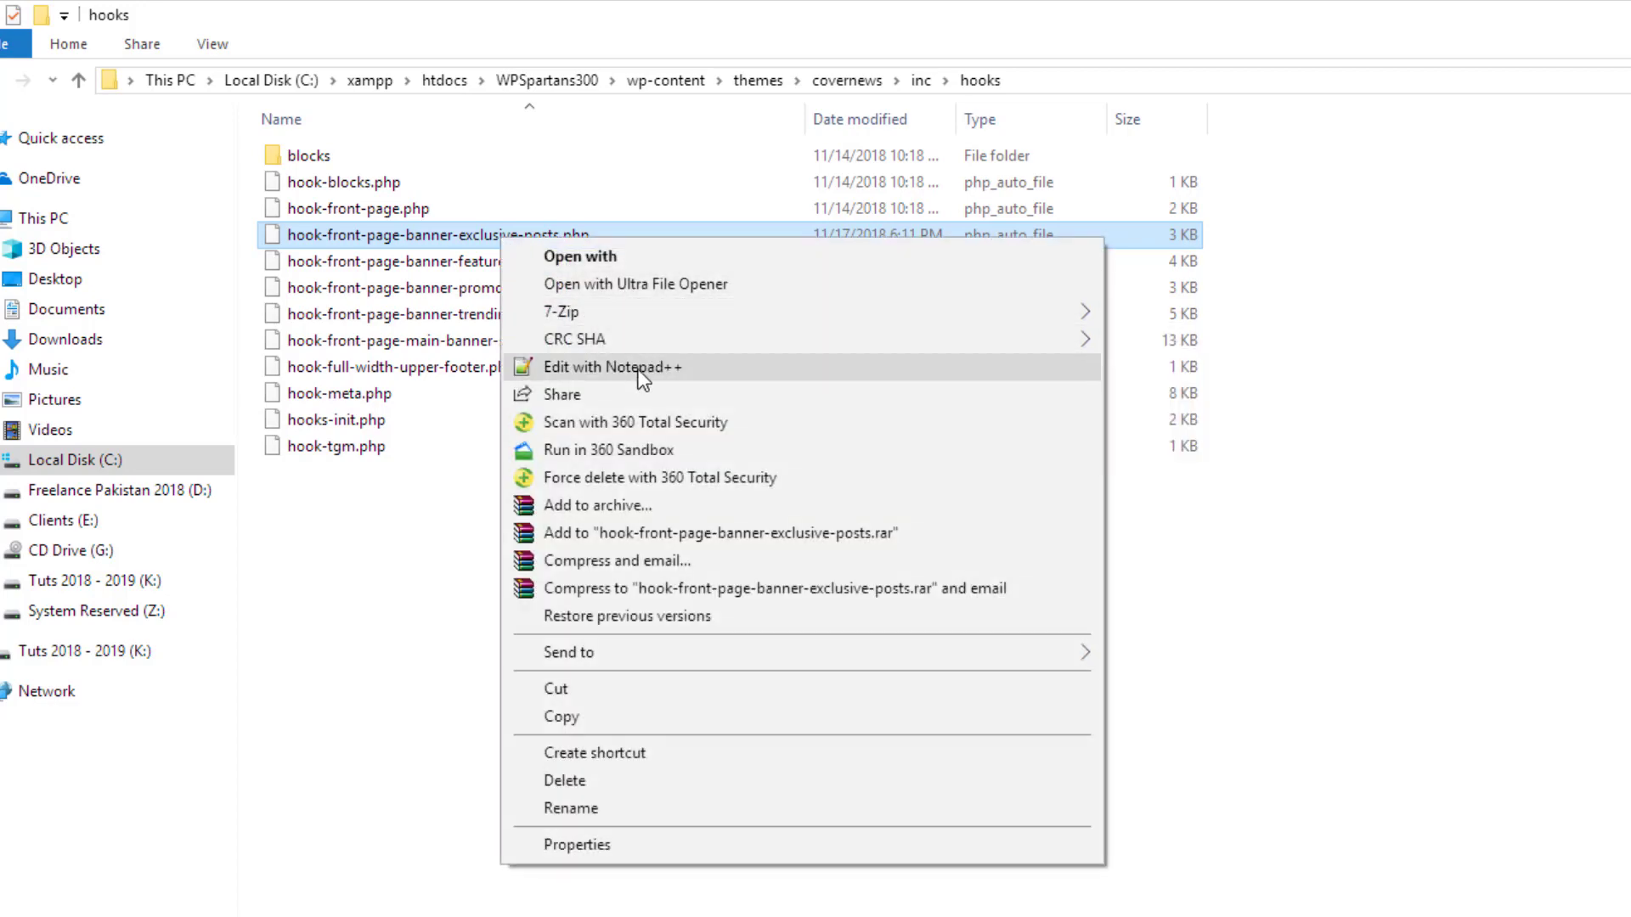
click(612, 367)
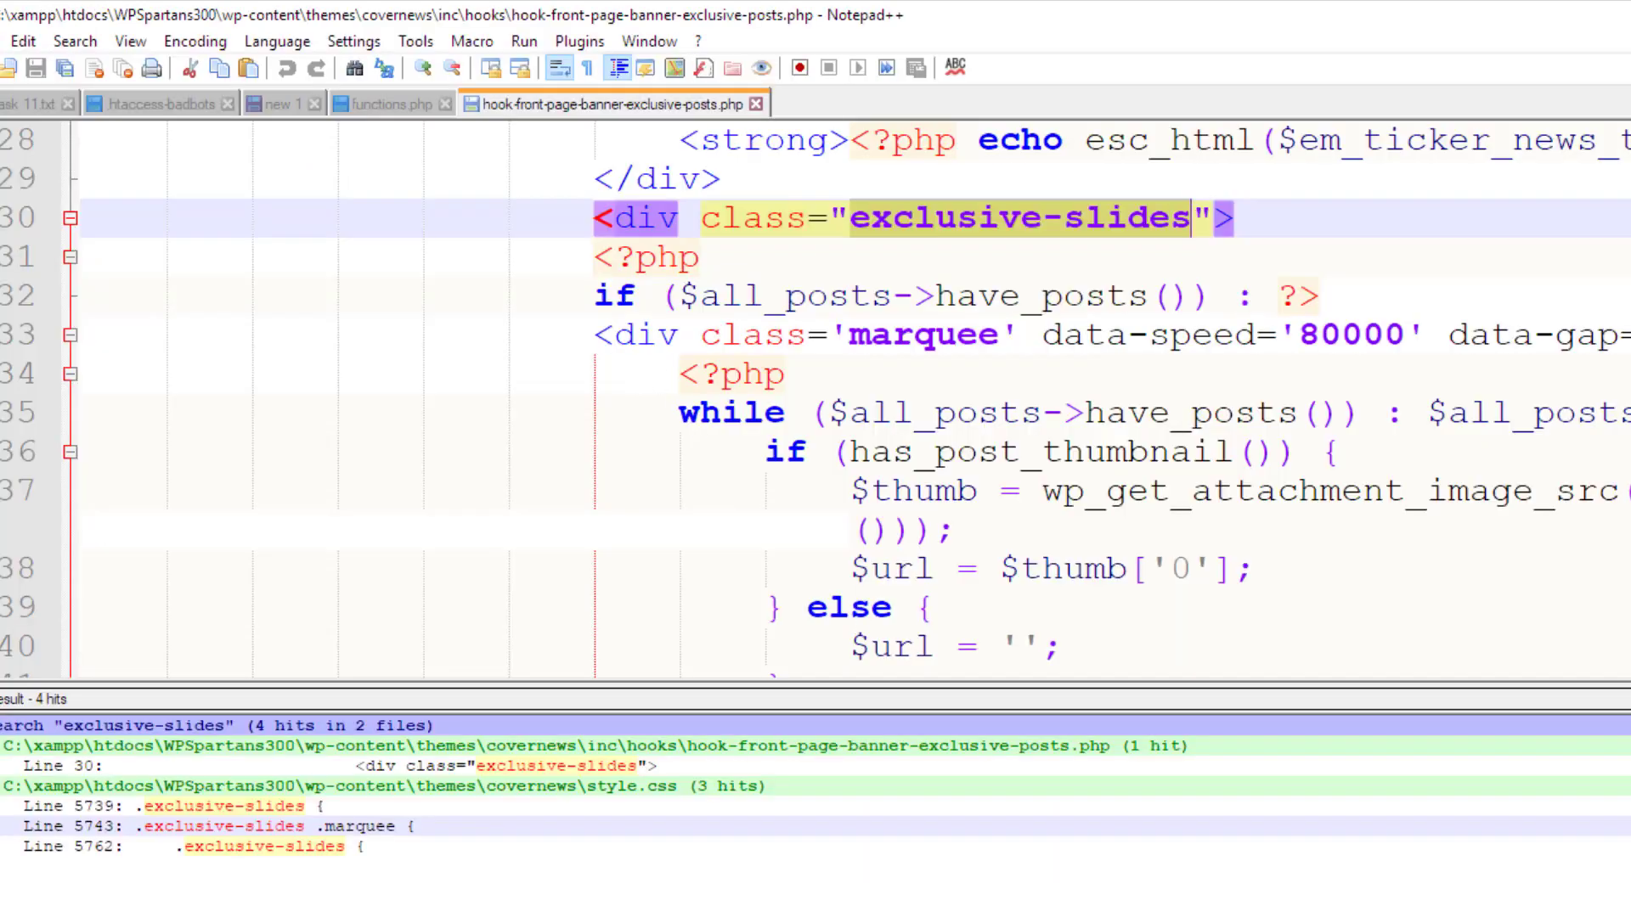
Close the Find result panel and inspect the php tag and if statement on lines 31–32
key(Escape)
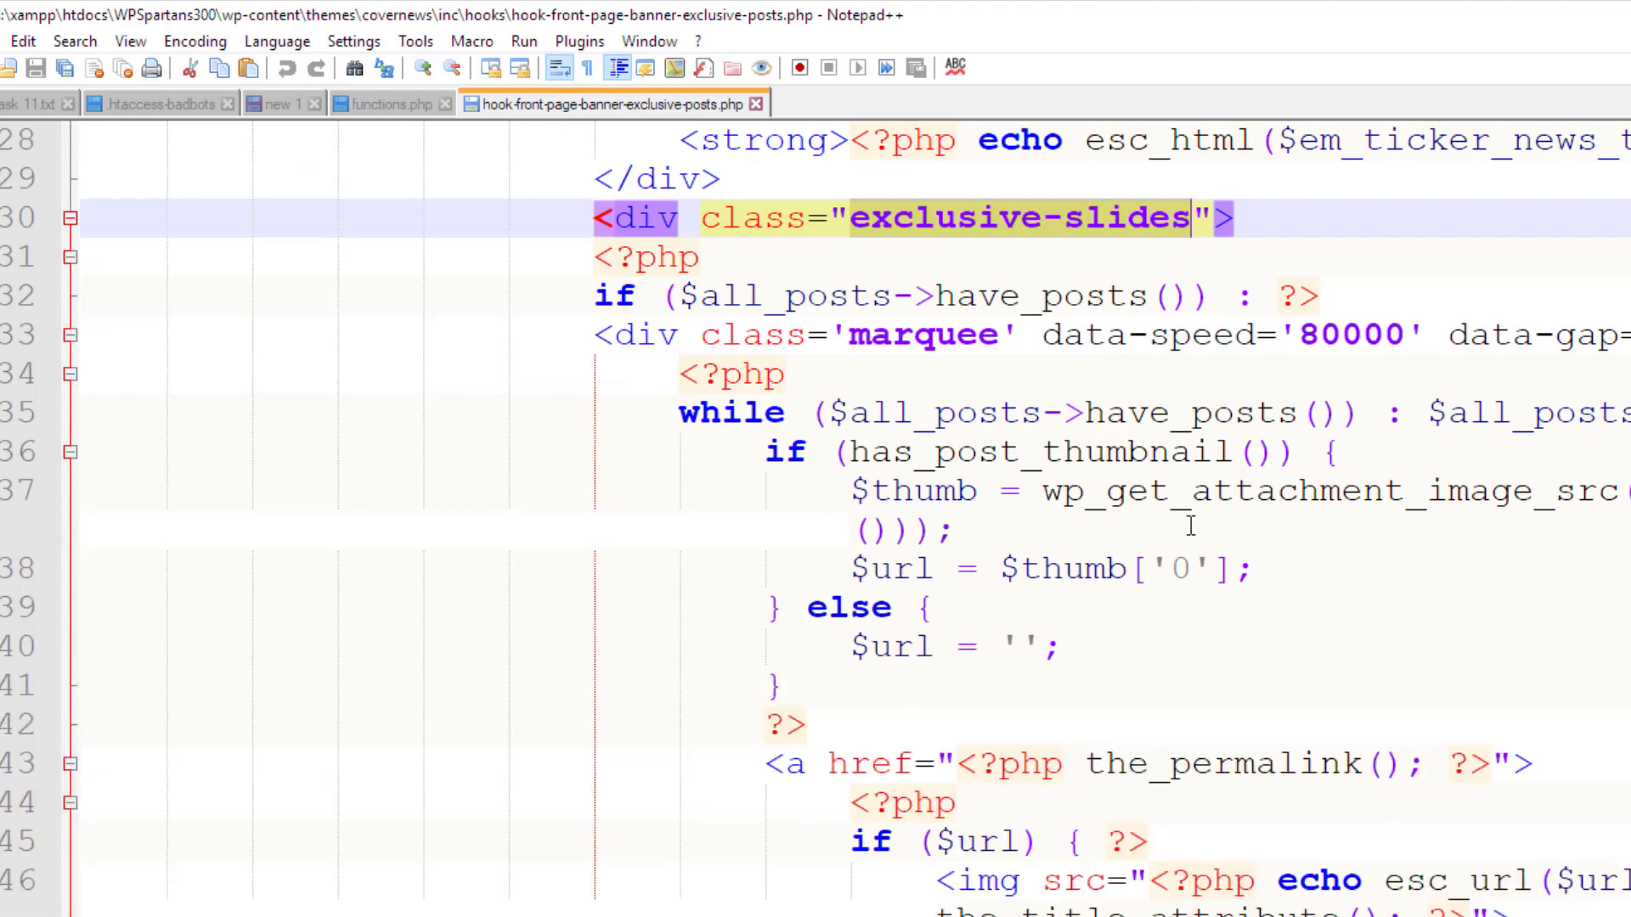
scroll(1183, 525, up, 3)
scroll(1183, 525, down, 1)
scroll(1183, 522, up, 2)
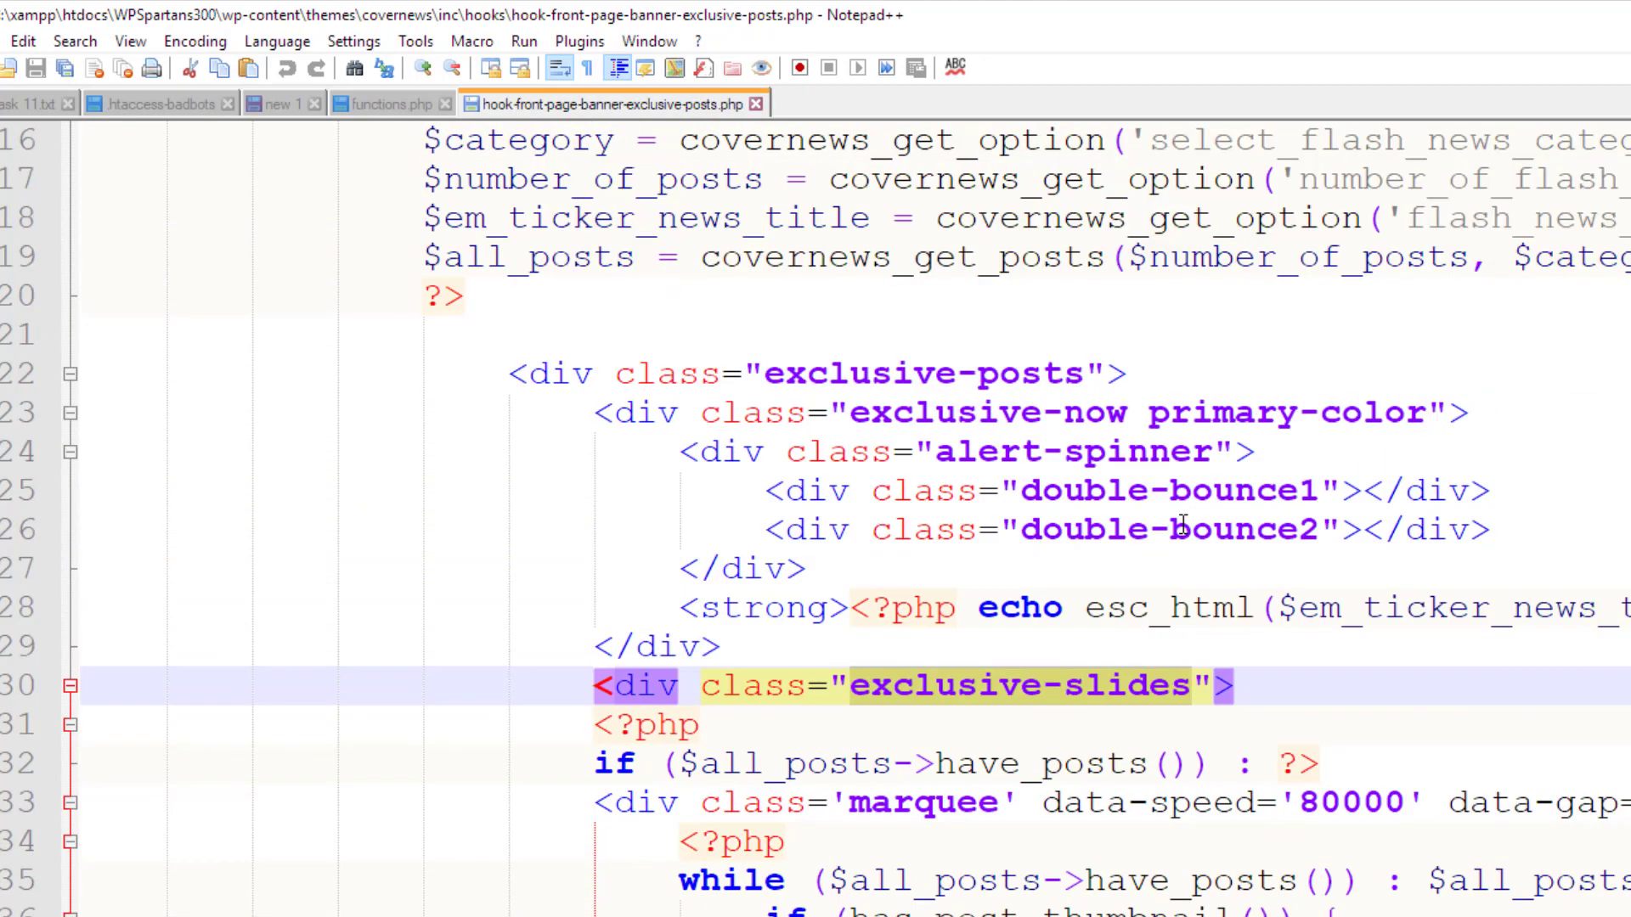
drag(594, 725, 704, 728)
click(550, 763)
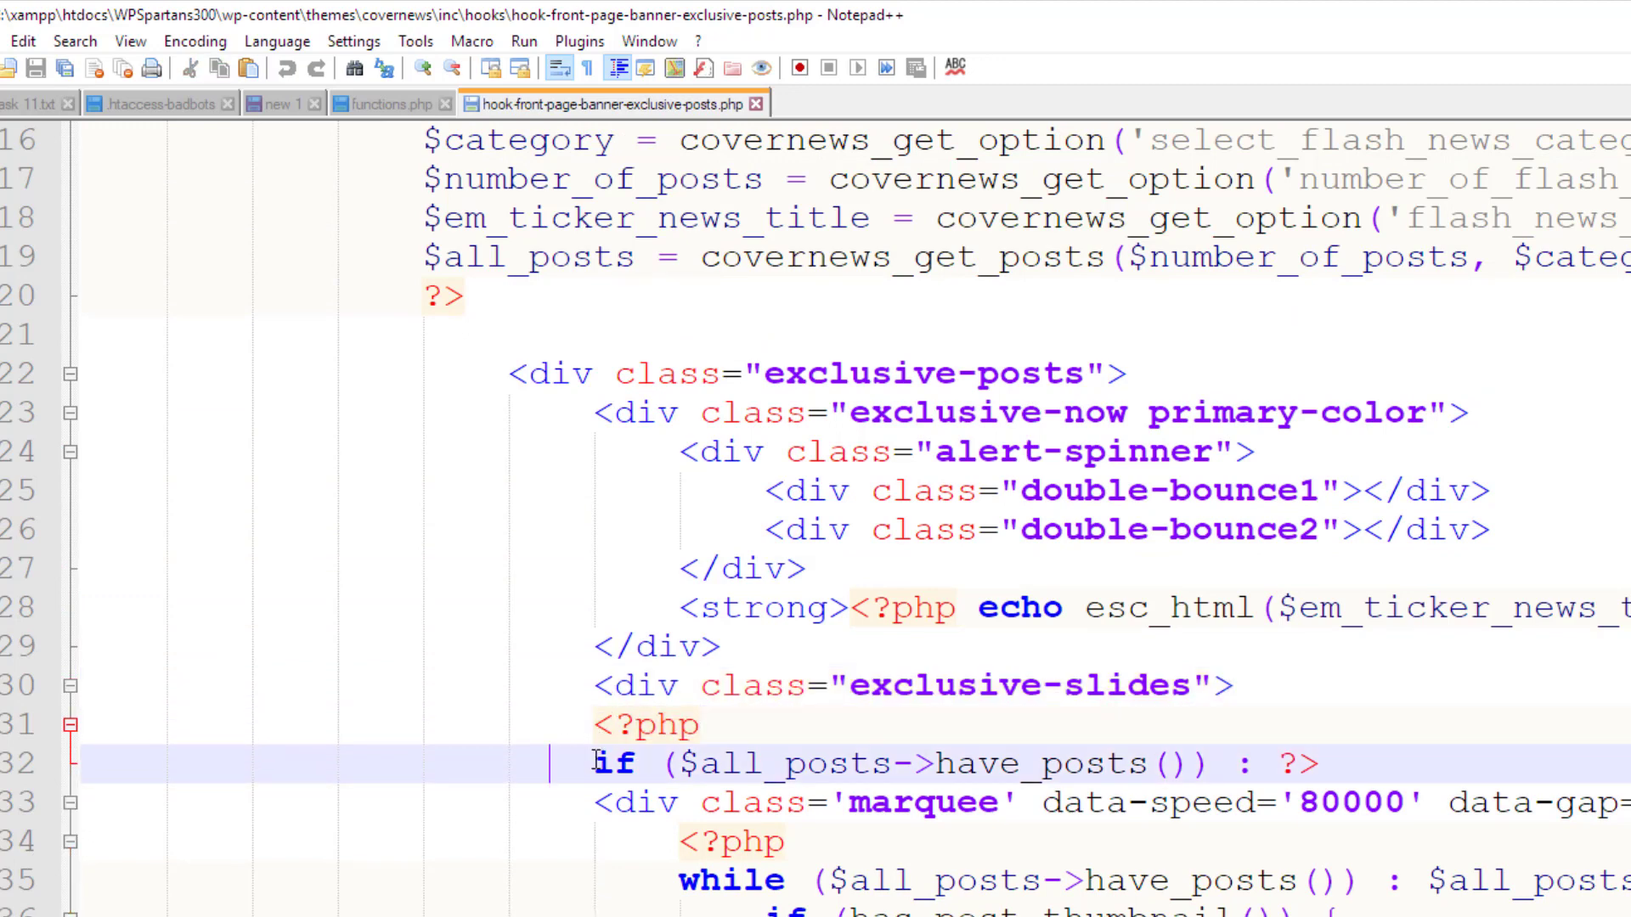
drag(597, 761, 634, 763)
scroll(634, 763, up, 2)
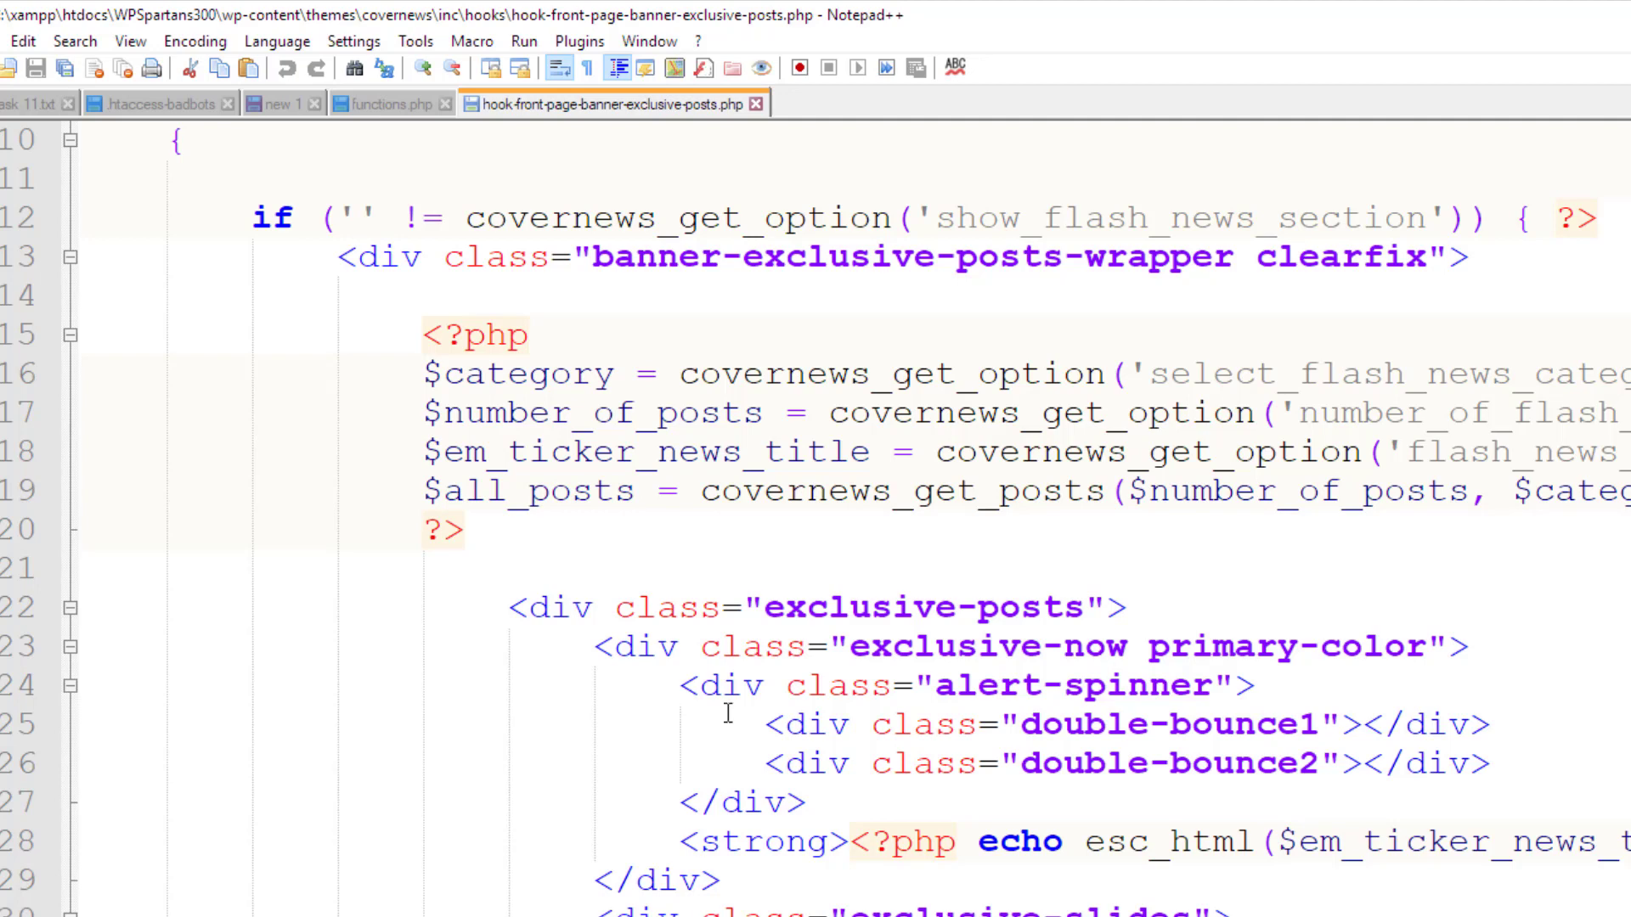
Select the $all_posts = covernews_get_posts call on line 19 and the marquee div on line 33
drag(702, 493, 1627, 495)
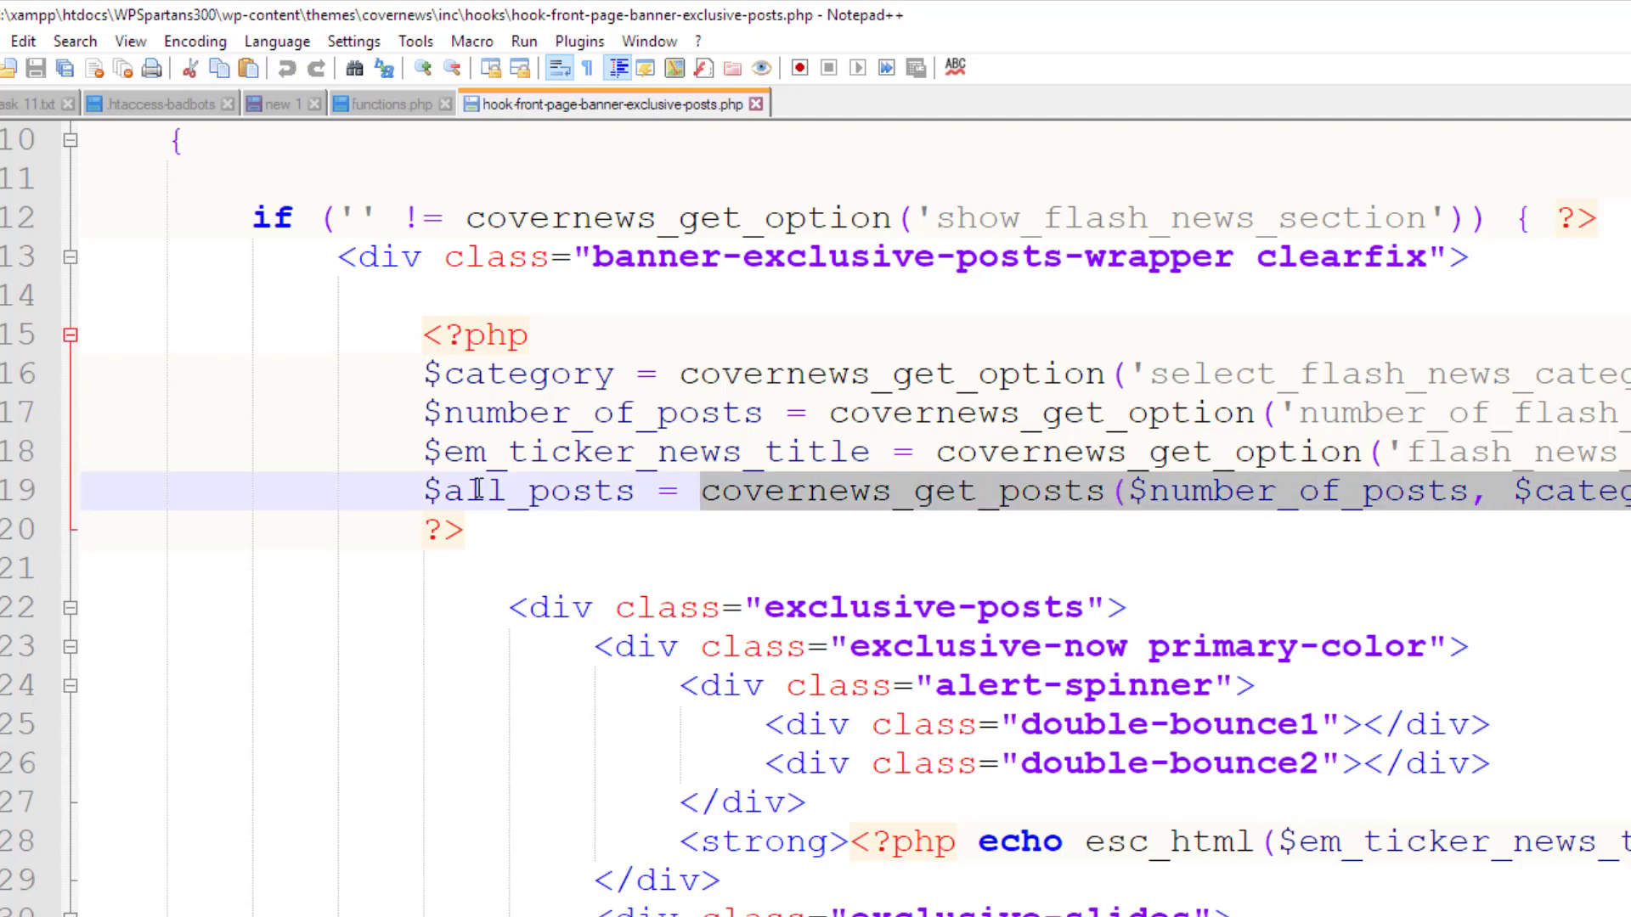
double_click(667, 492)
click(689, 493)
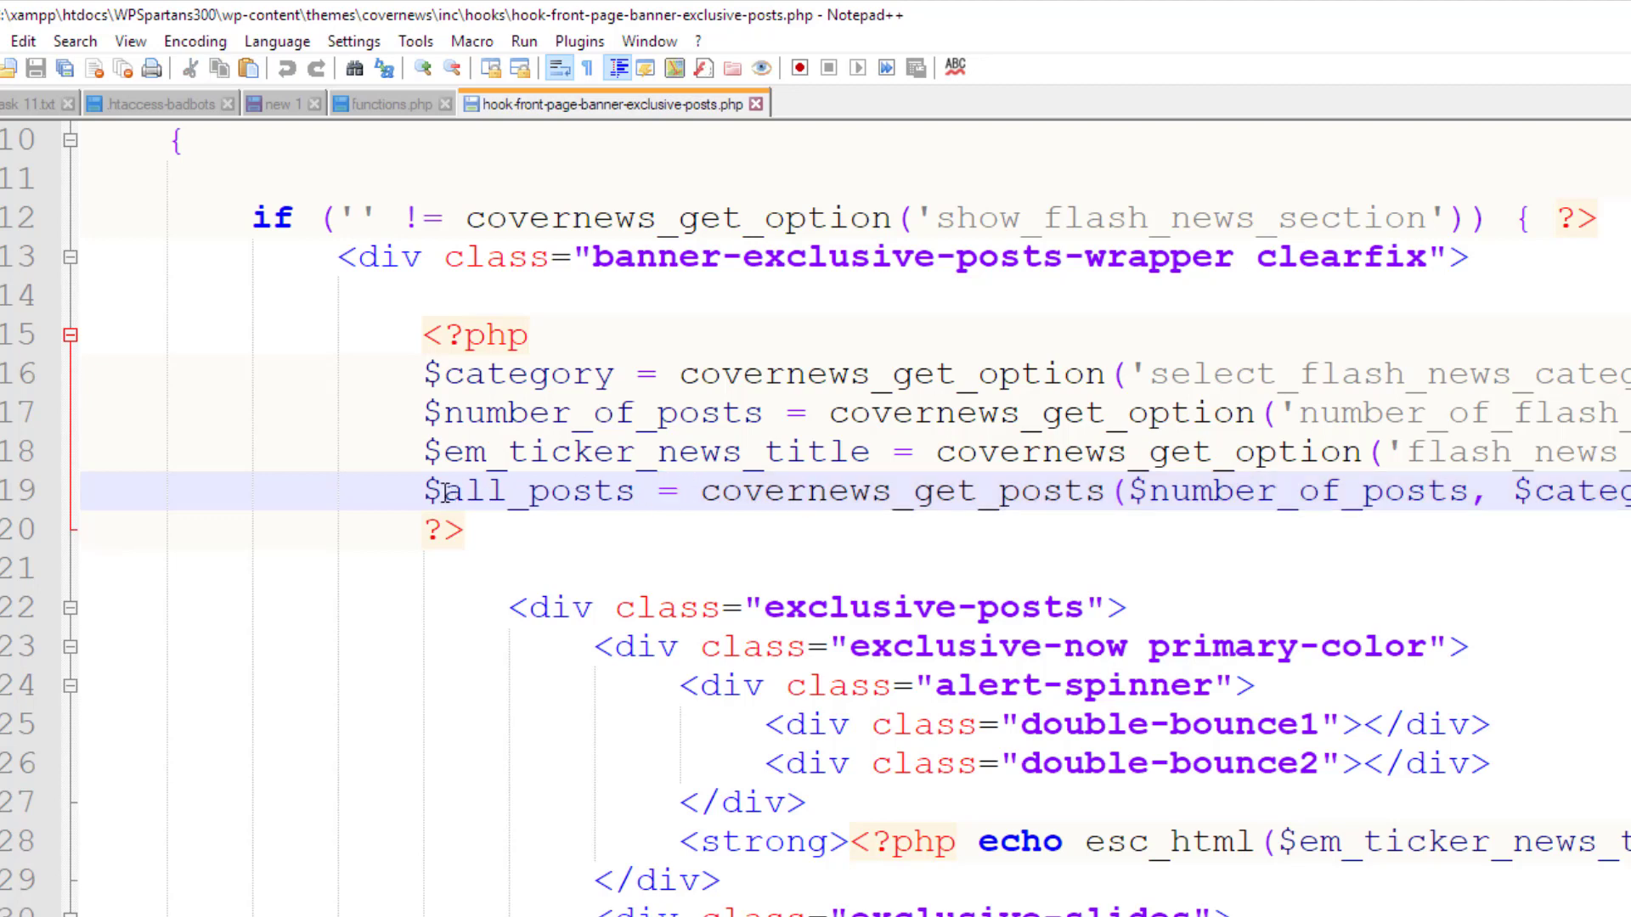
drag(424, 493, 1627, 497)
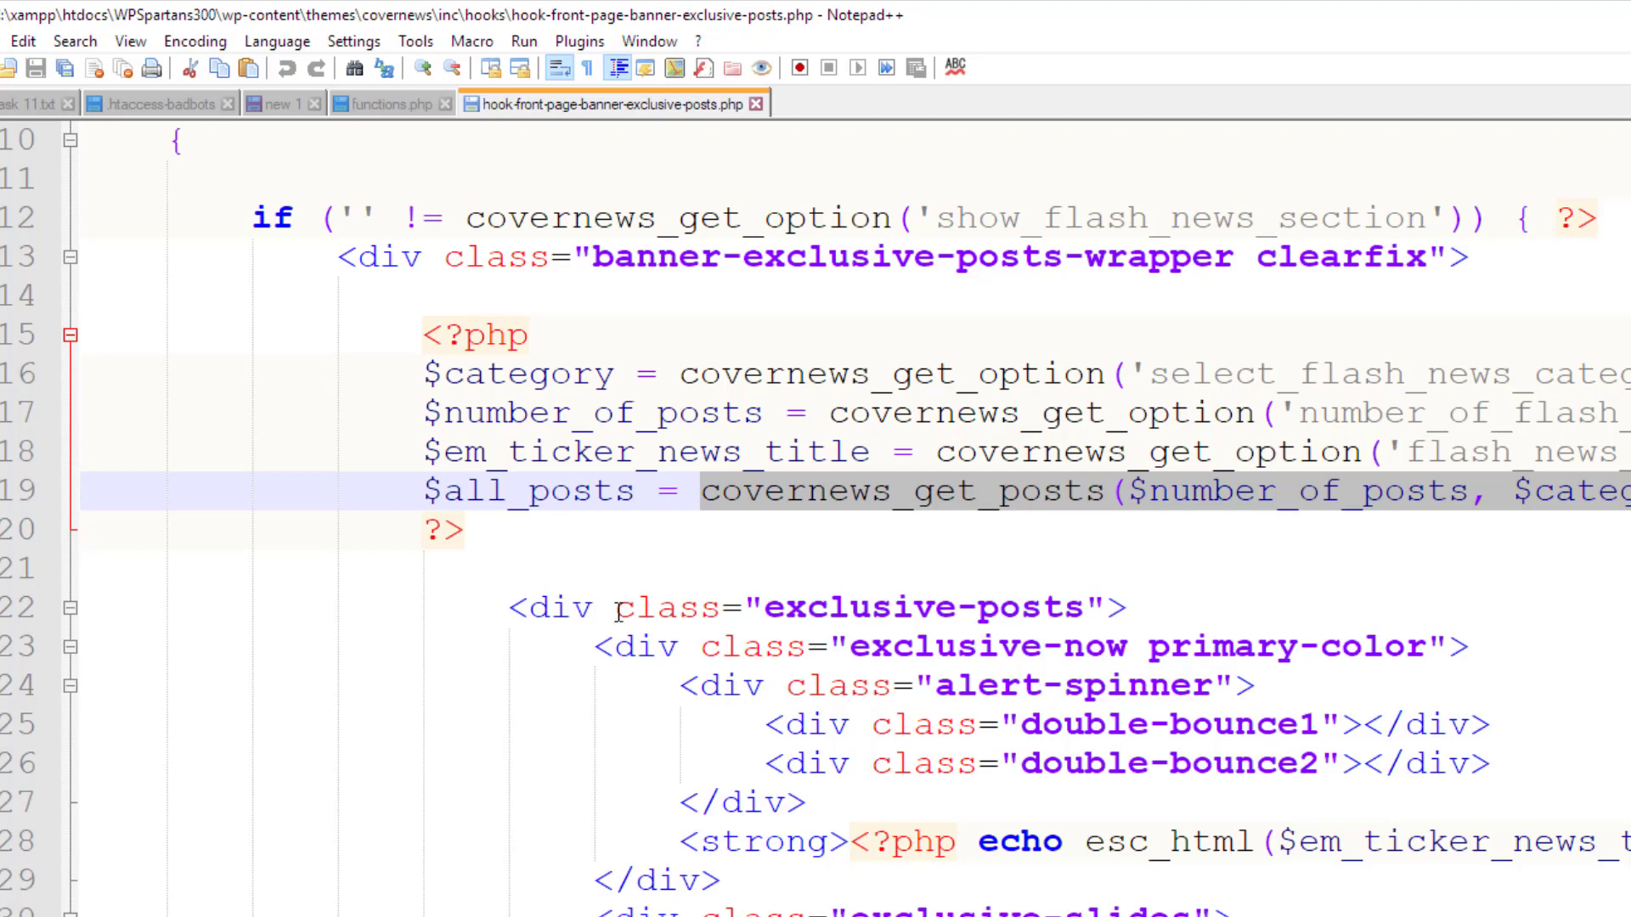
scroll(620, 609, down, 1)
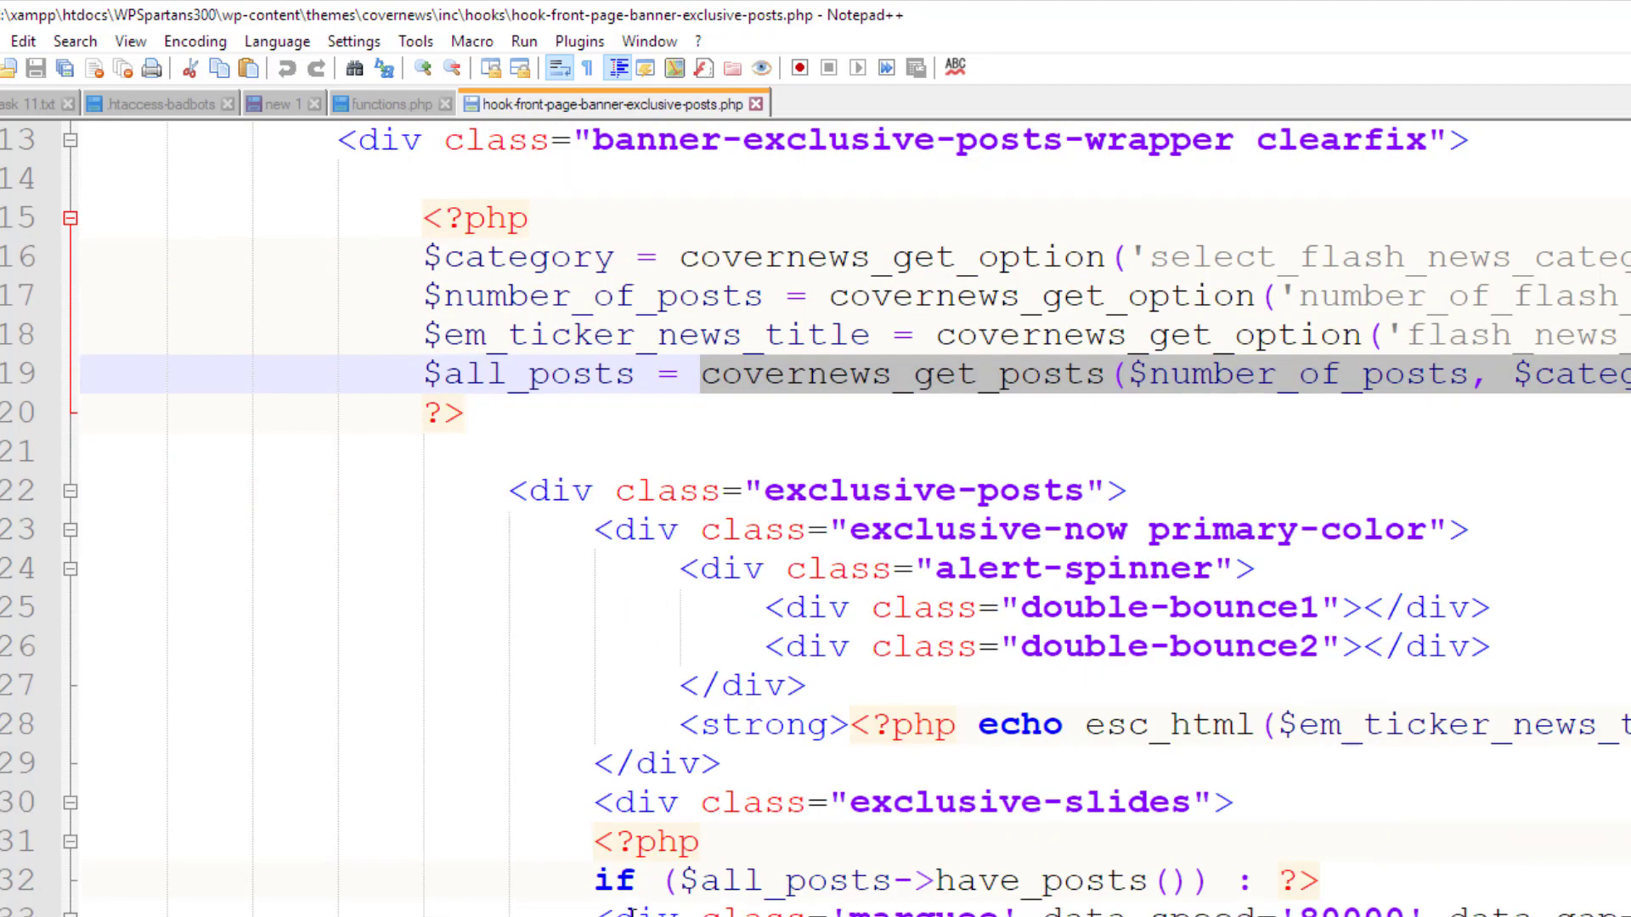
drag(596, 910, 1000, 910)
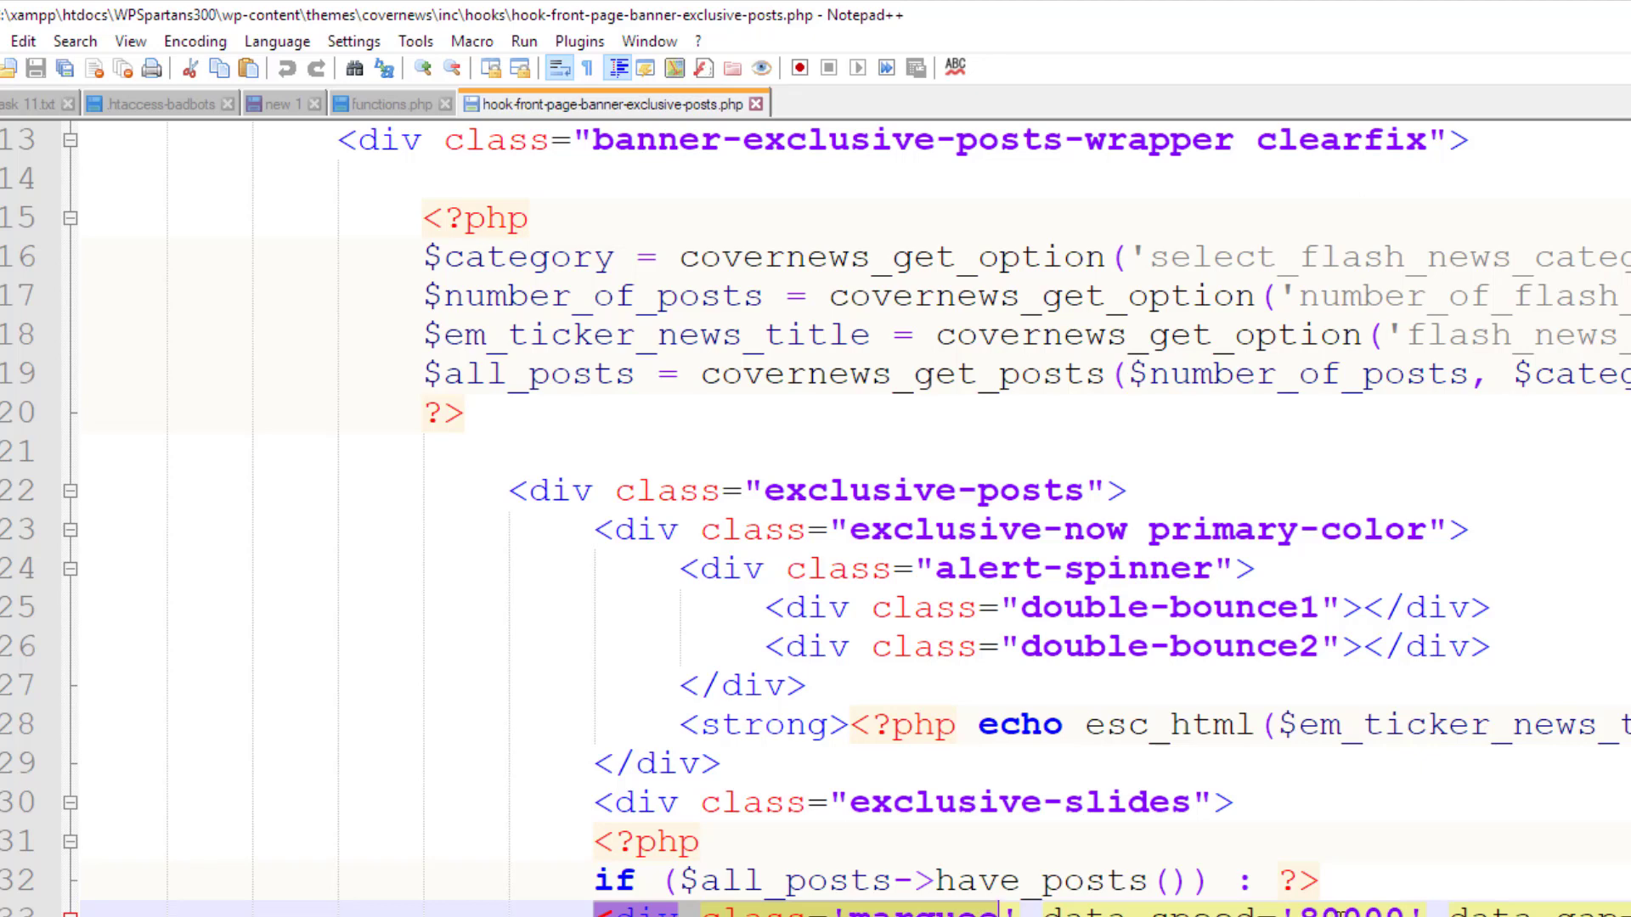
Delete a zero so line 33's data-speed reads 8000, save the file, and switch to the site tab
click(1382, 909)
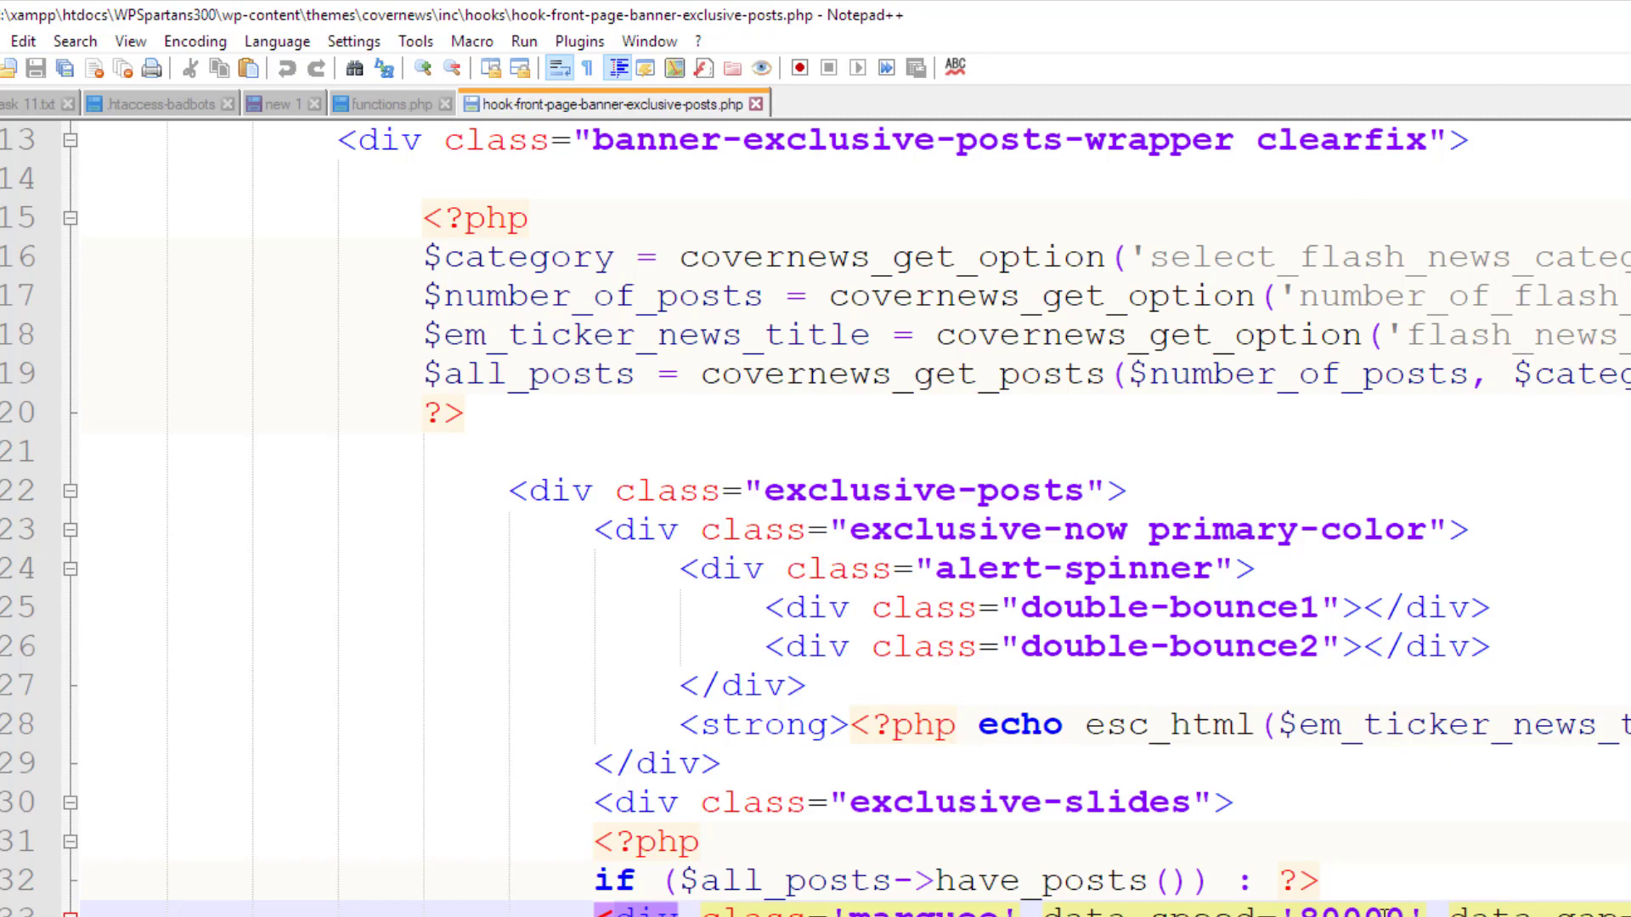
key(BackSpace)
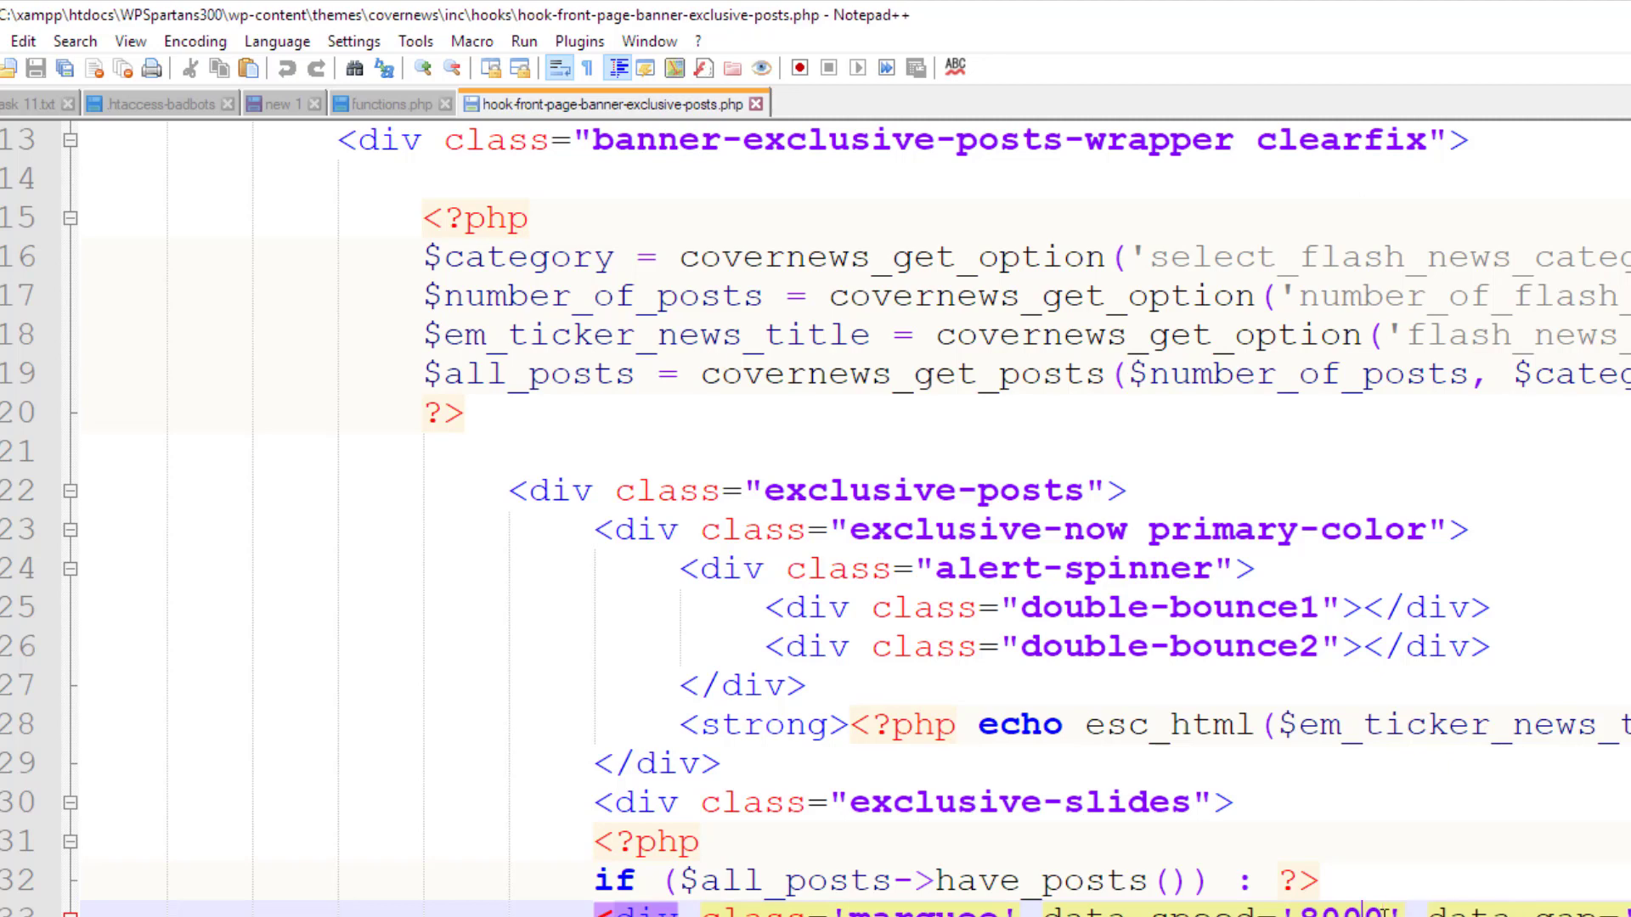
click(1300, 817)
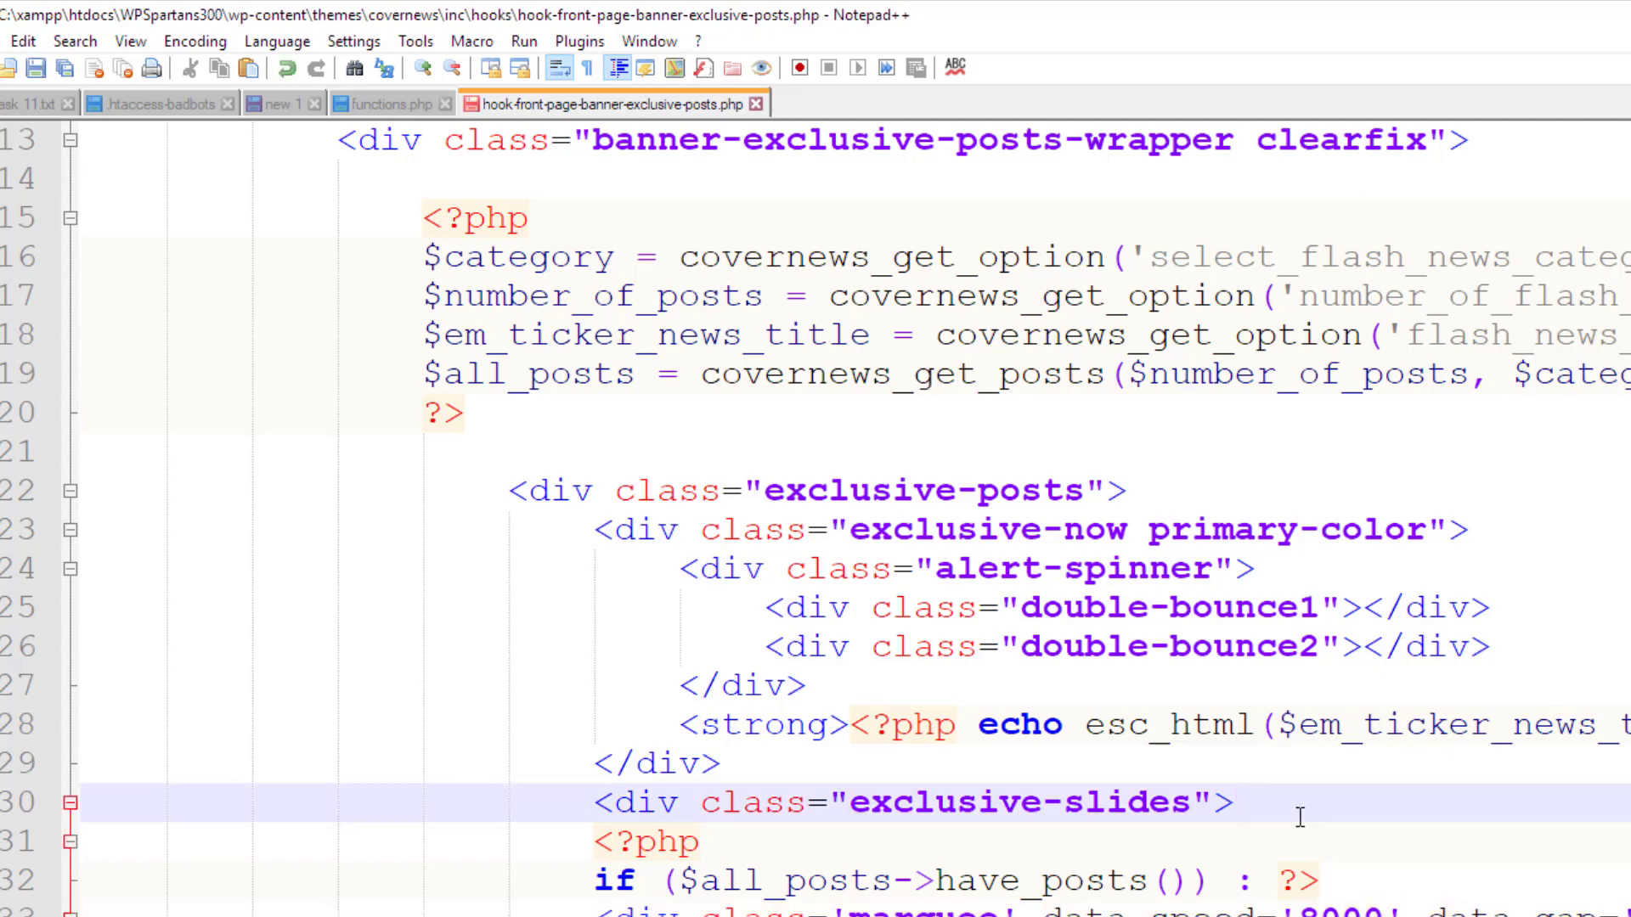
key(ctrl+s)
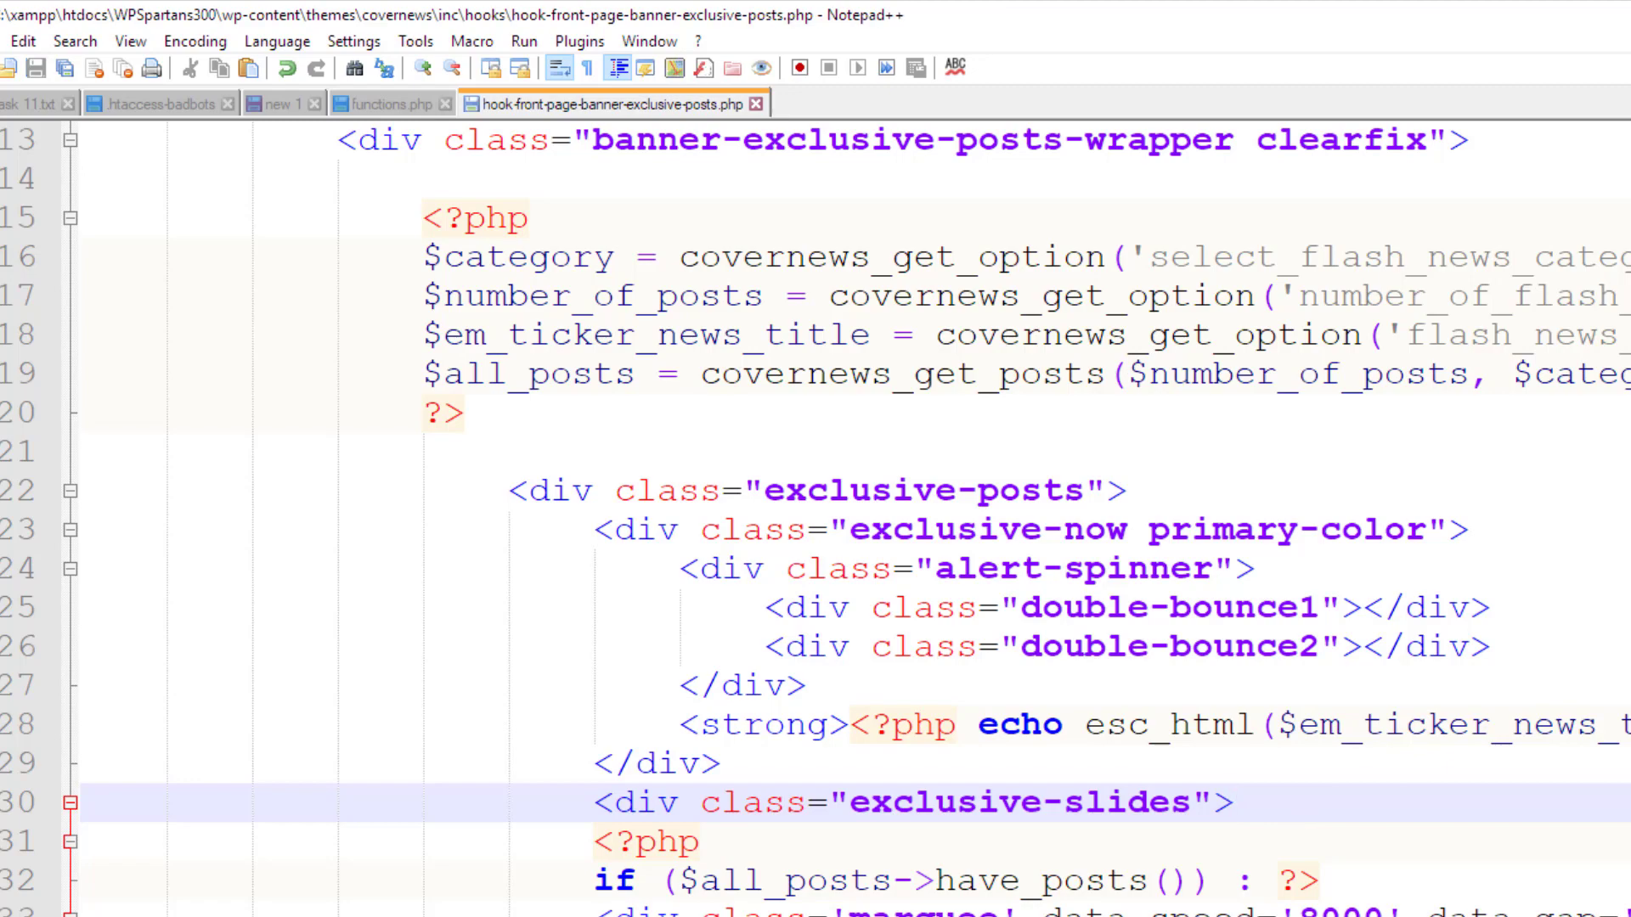
key(alt+Tab)
click(711, 10)
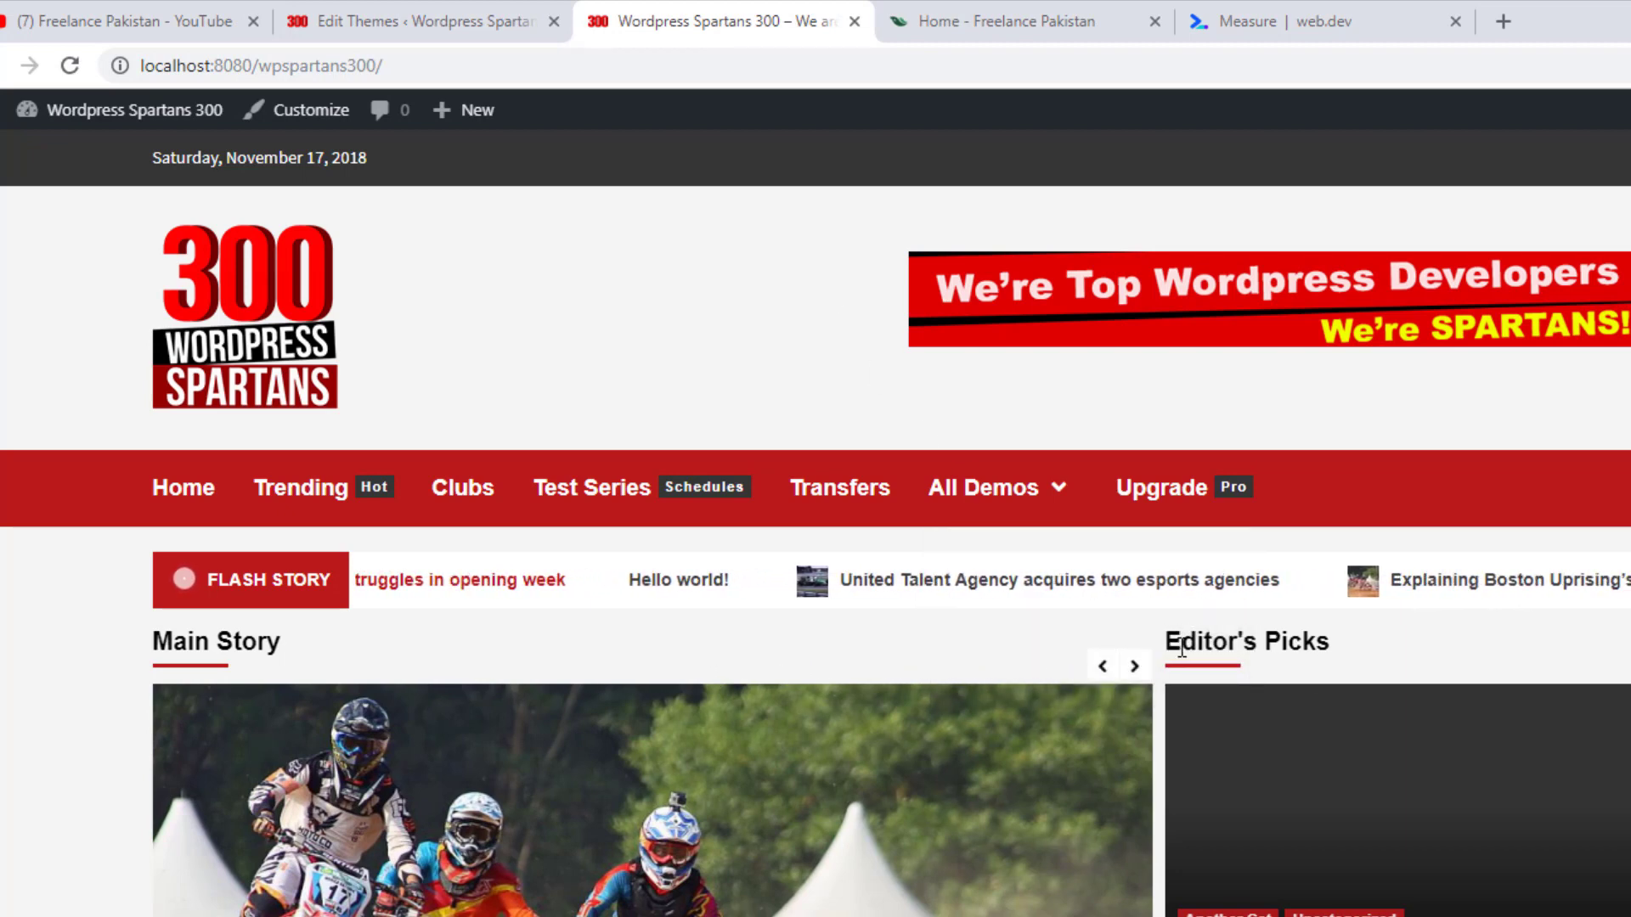
Reload the homepage to watch the Flash Story ticker at 8000, then return to Notepad++
click(70, 65)
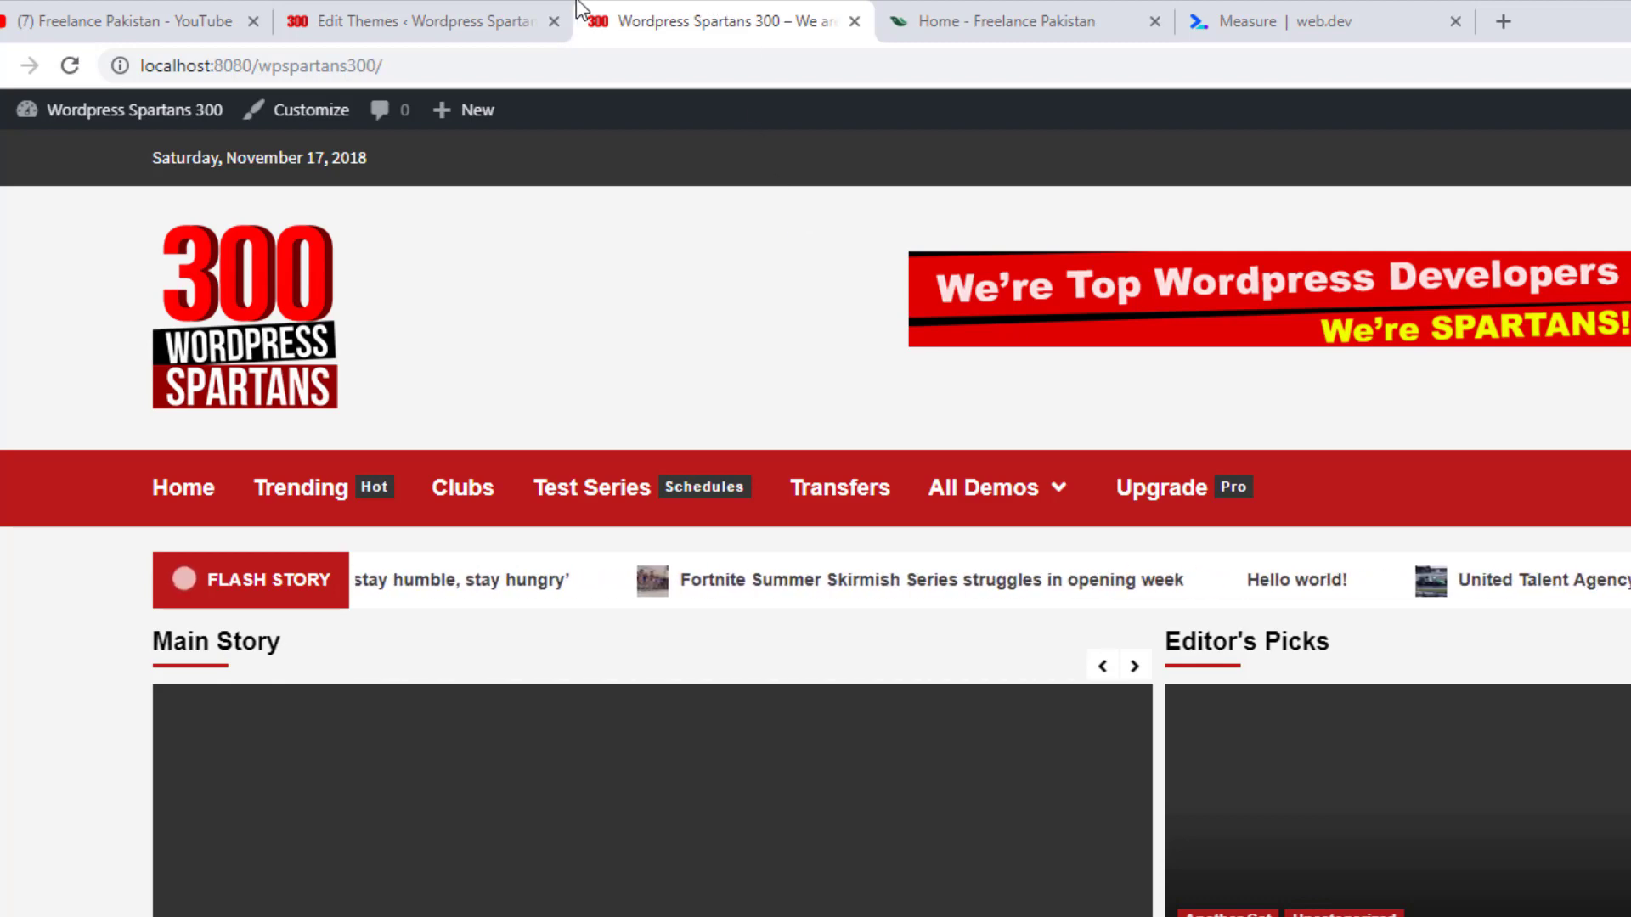
click(488, 15)
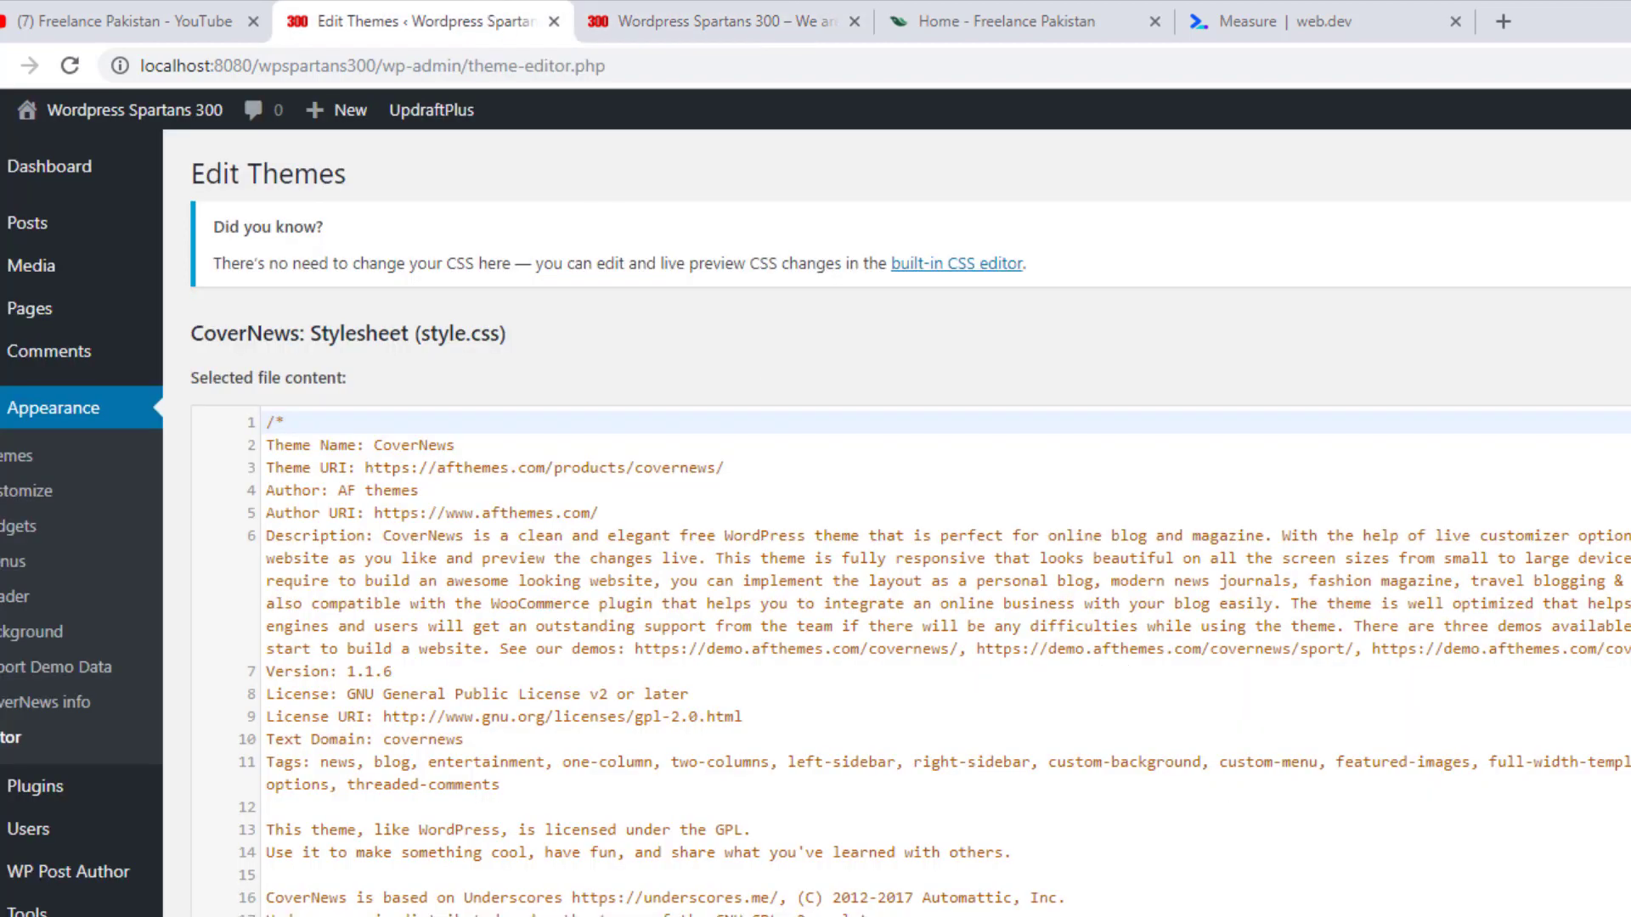
key(alt+Tab)
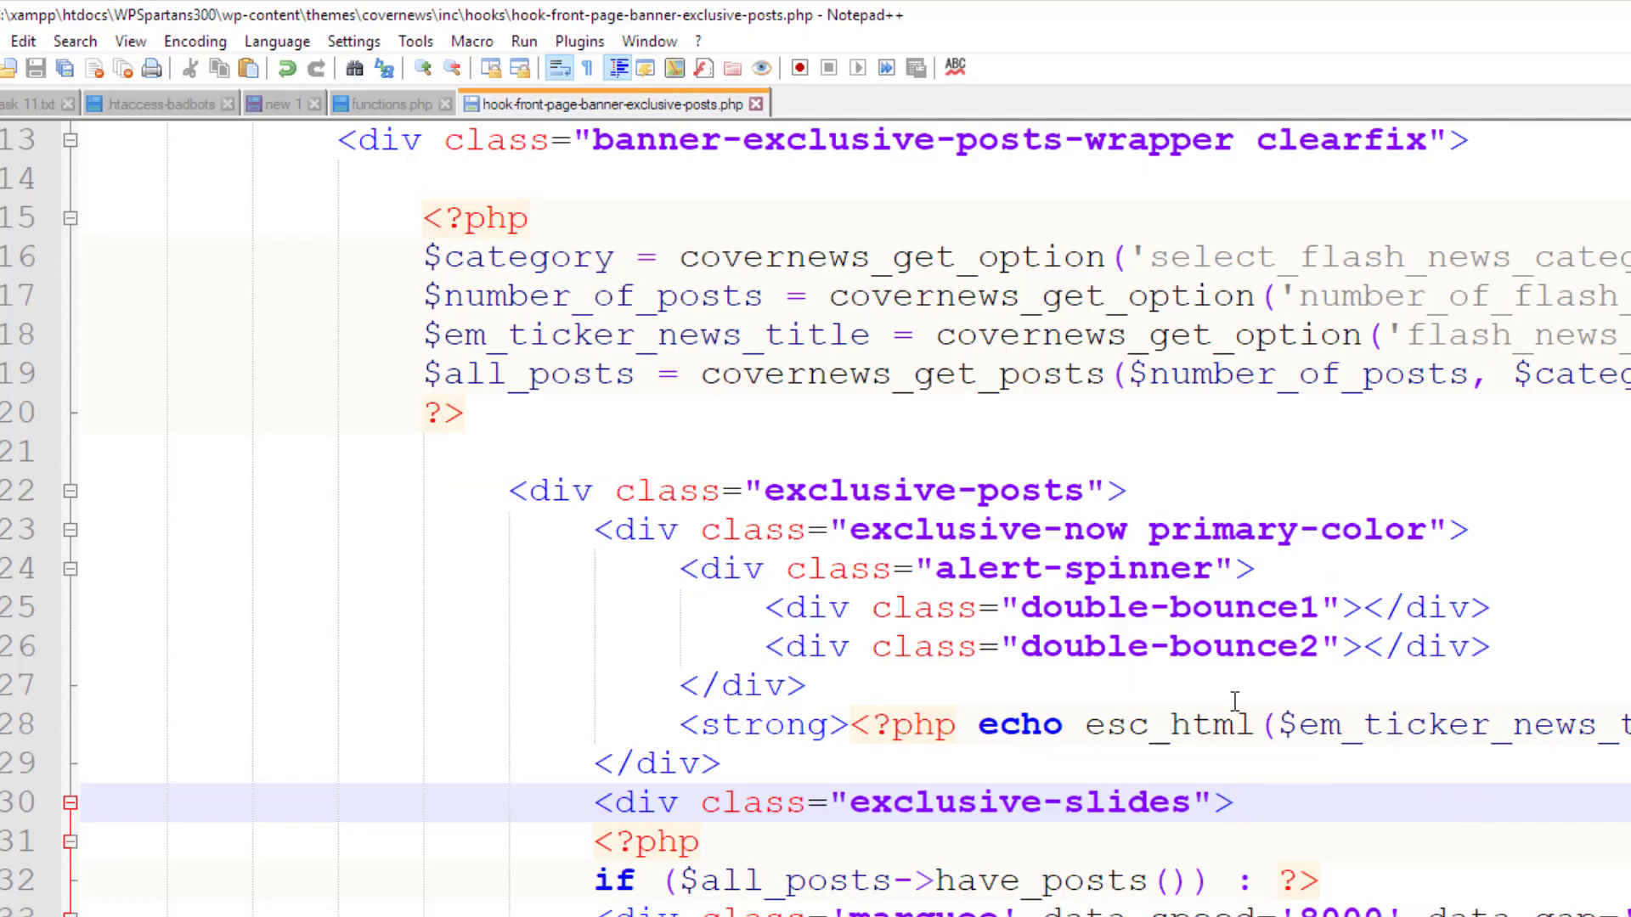
Append 00 to line 33's data-speed to make it 800000, save, and switch to Chrome
click(1364, 910)
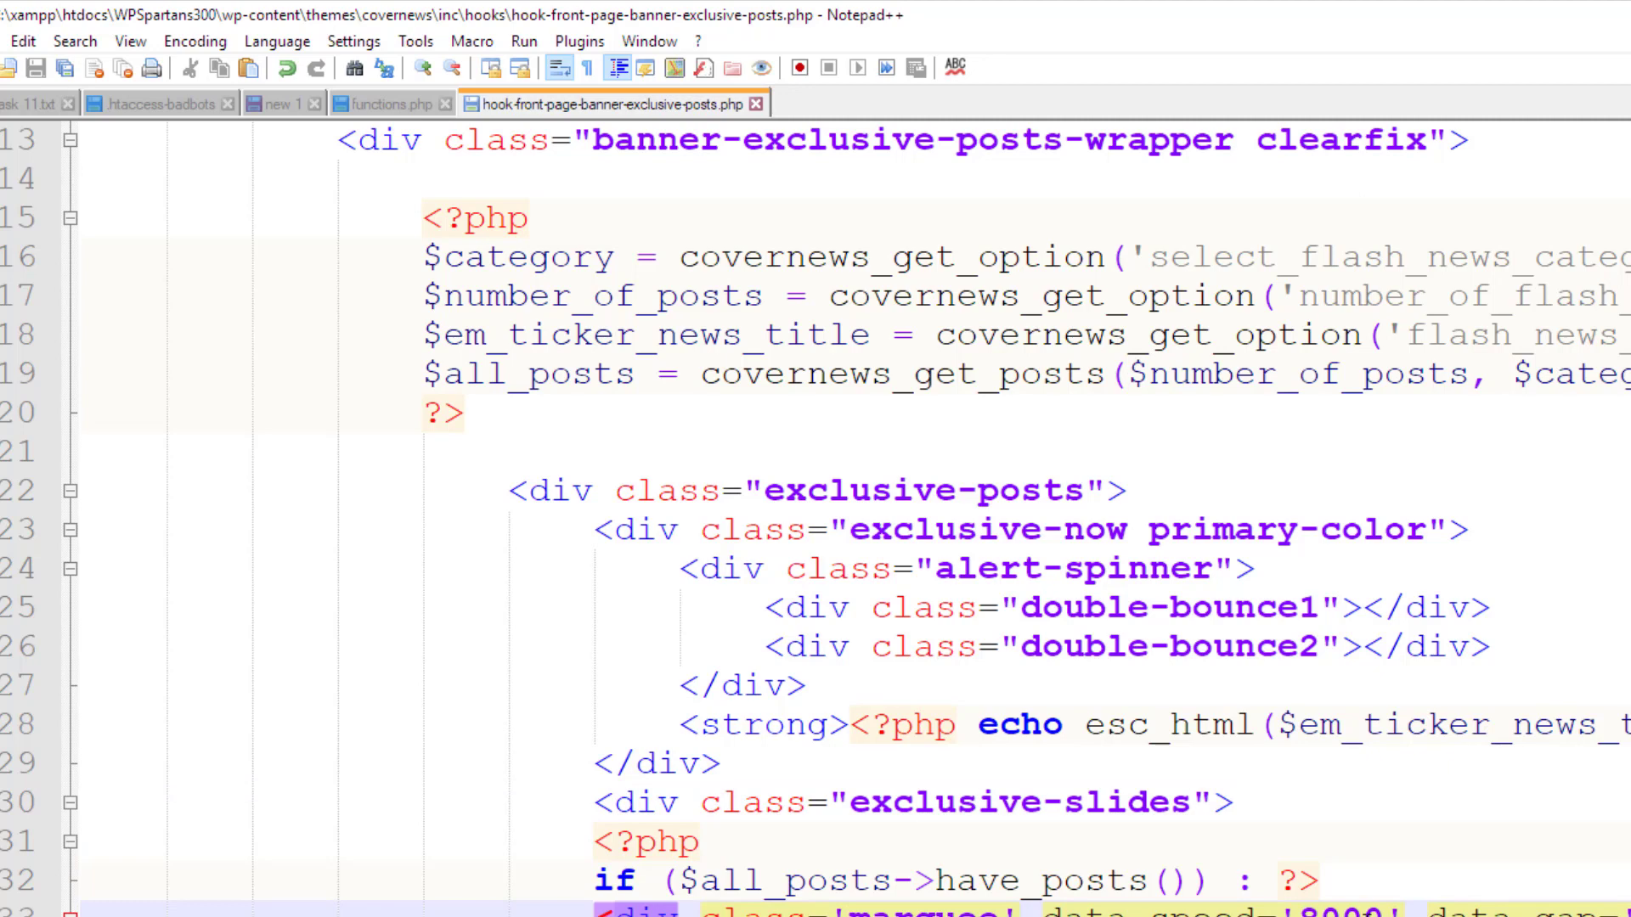
text(00)
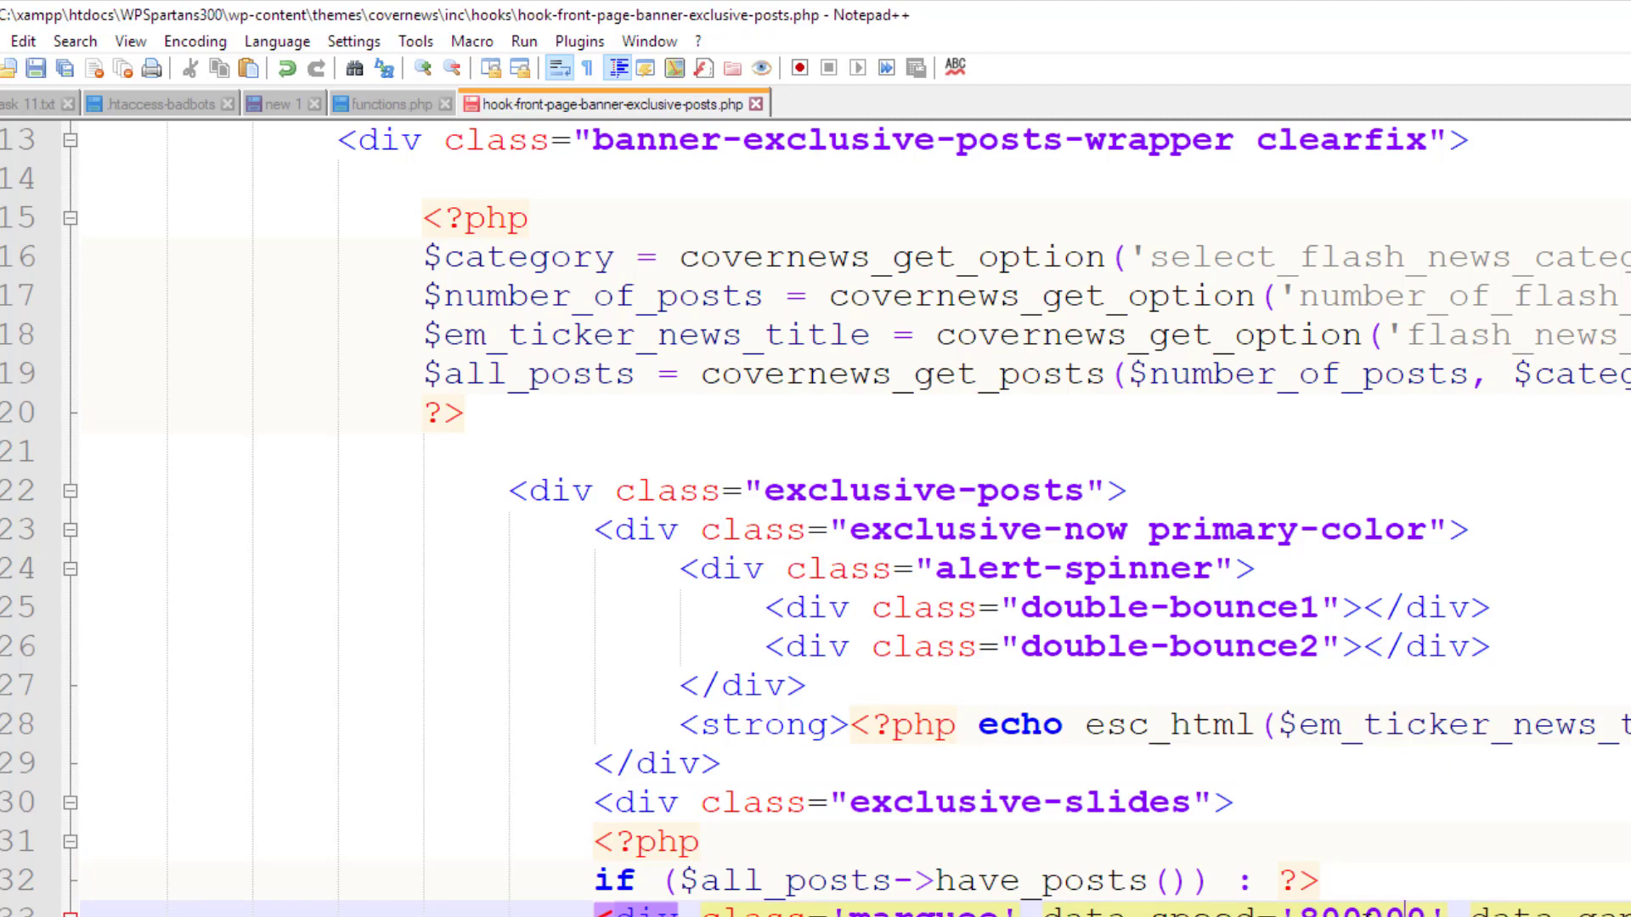
key(ctrl+s)
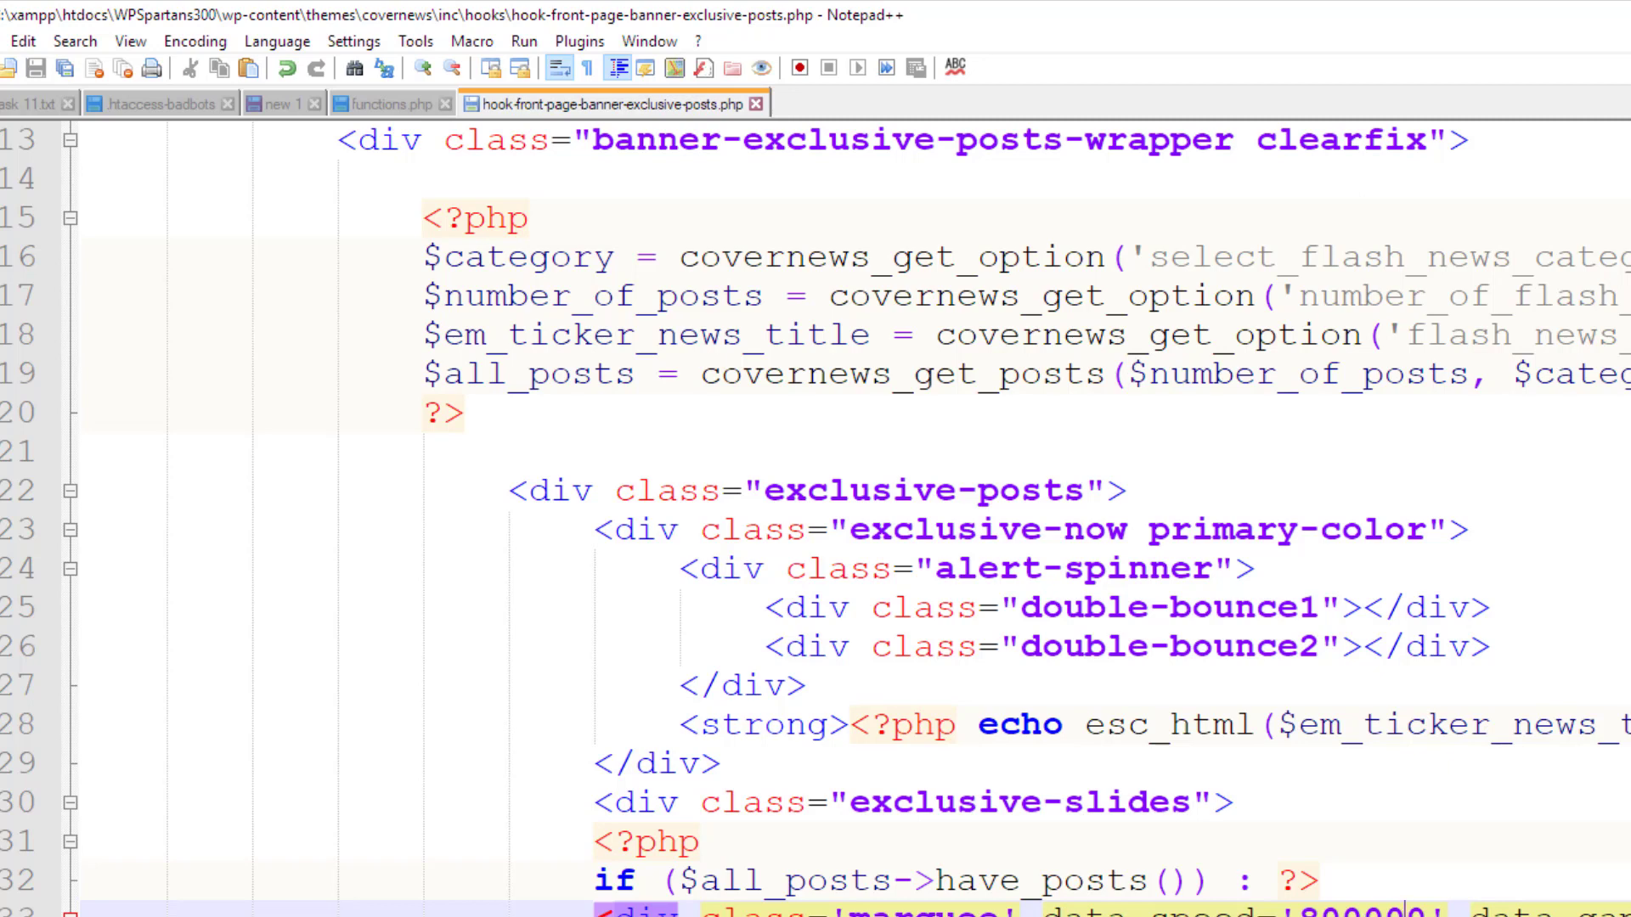
key(alt+Tab)
Reload the Wordpress Spartans 300 homepage to watch the slowed ticker, then return to Notepad++
click(730, 17)
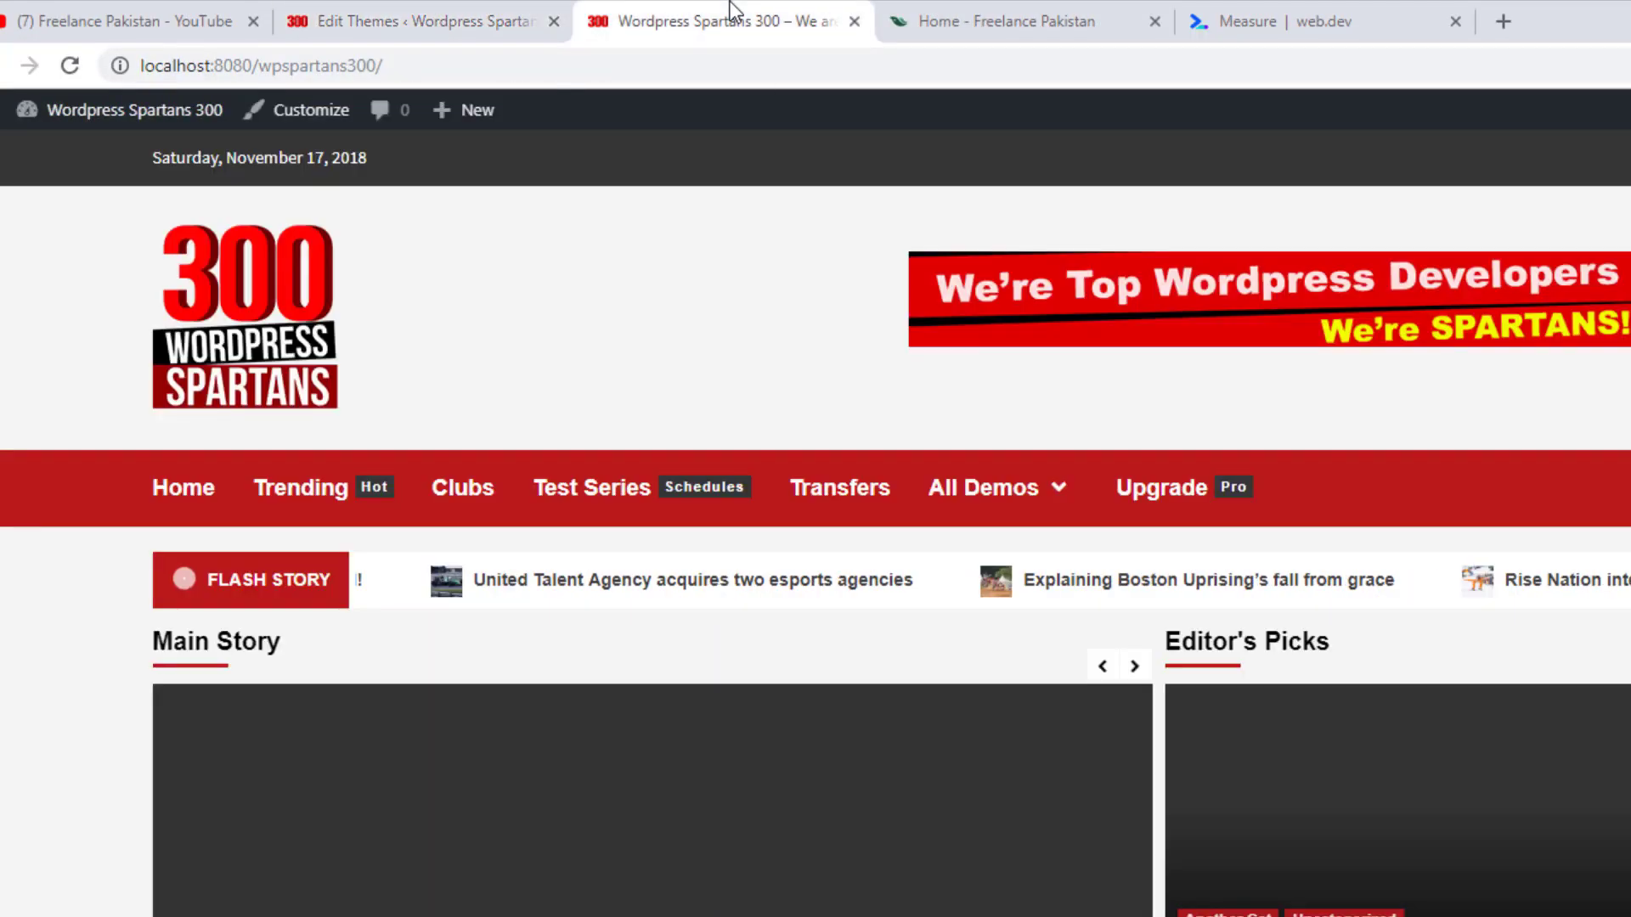
click(72, 64)
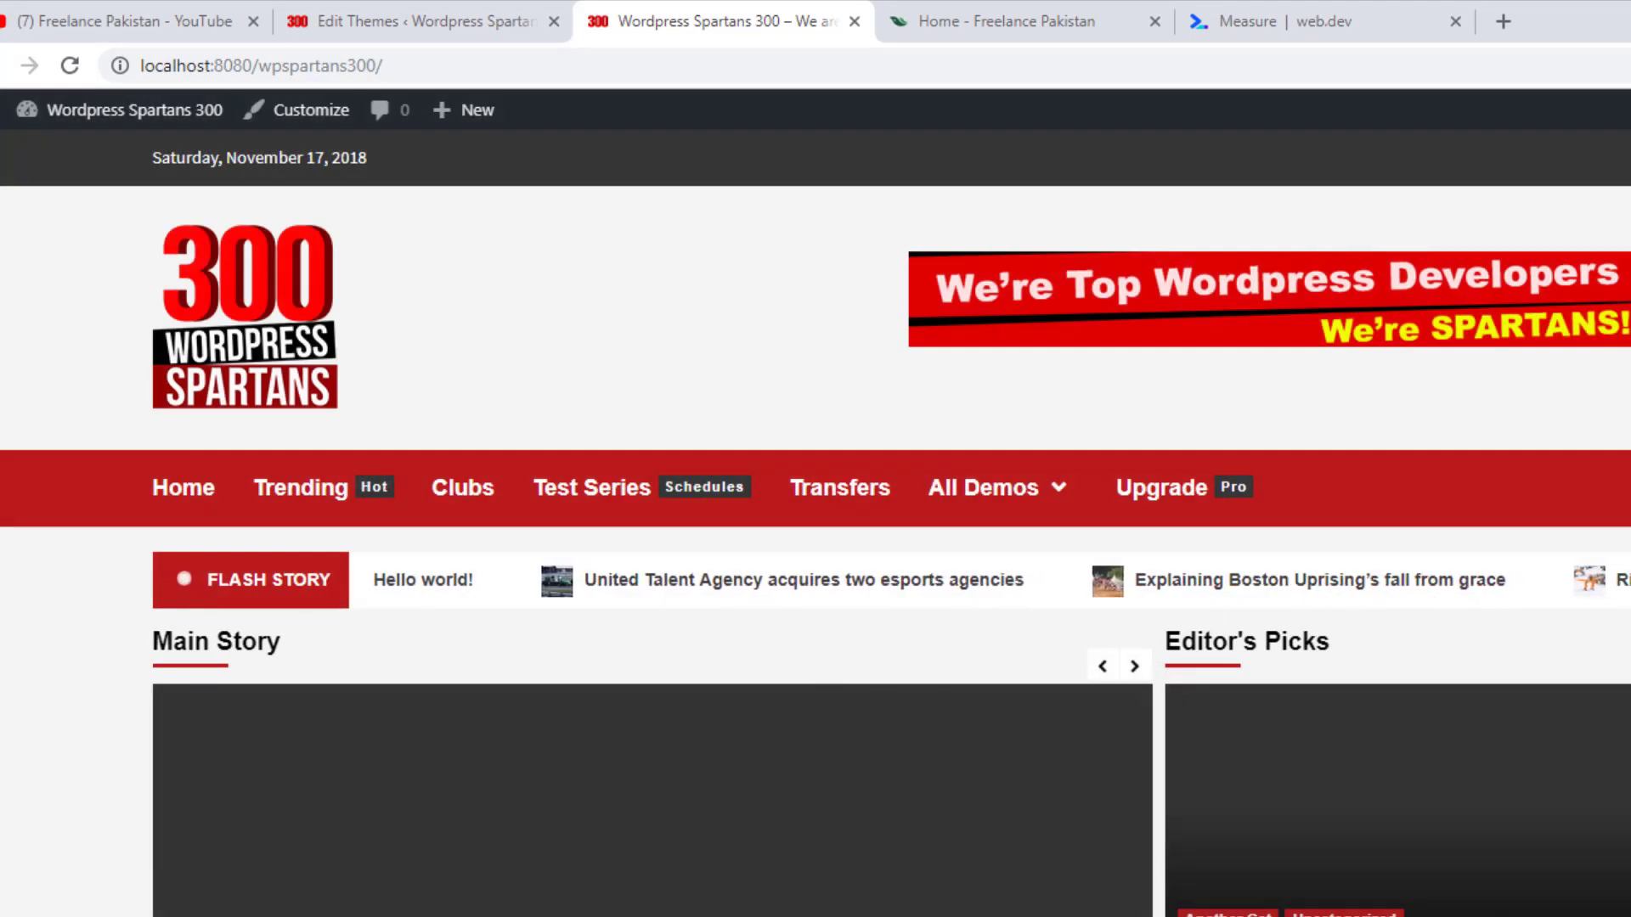
key(alt+Tab)
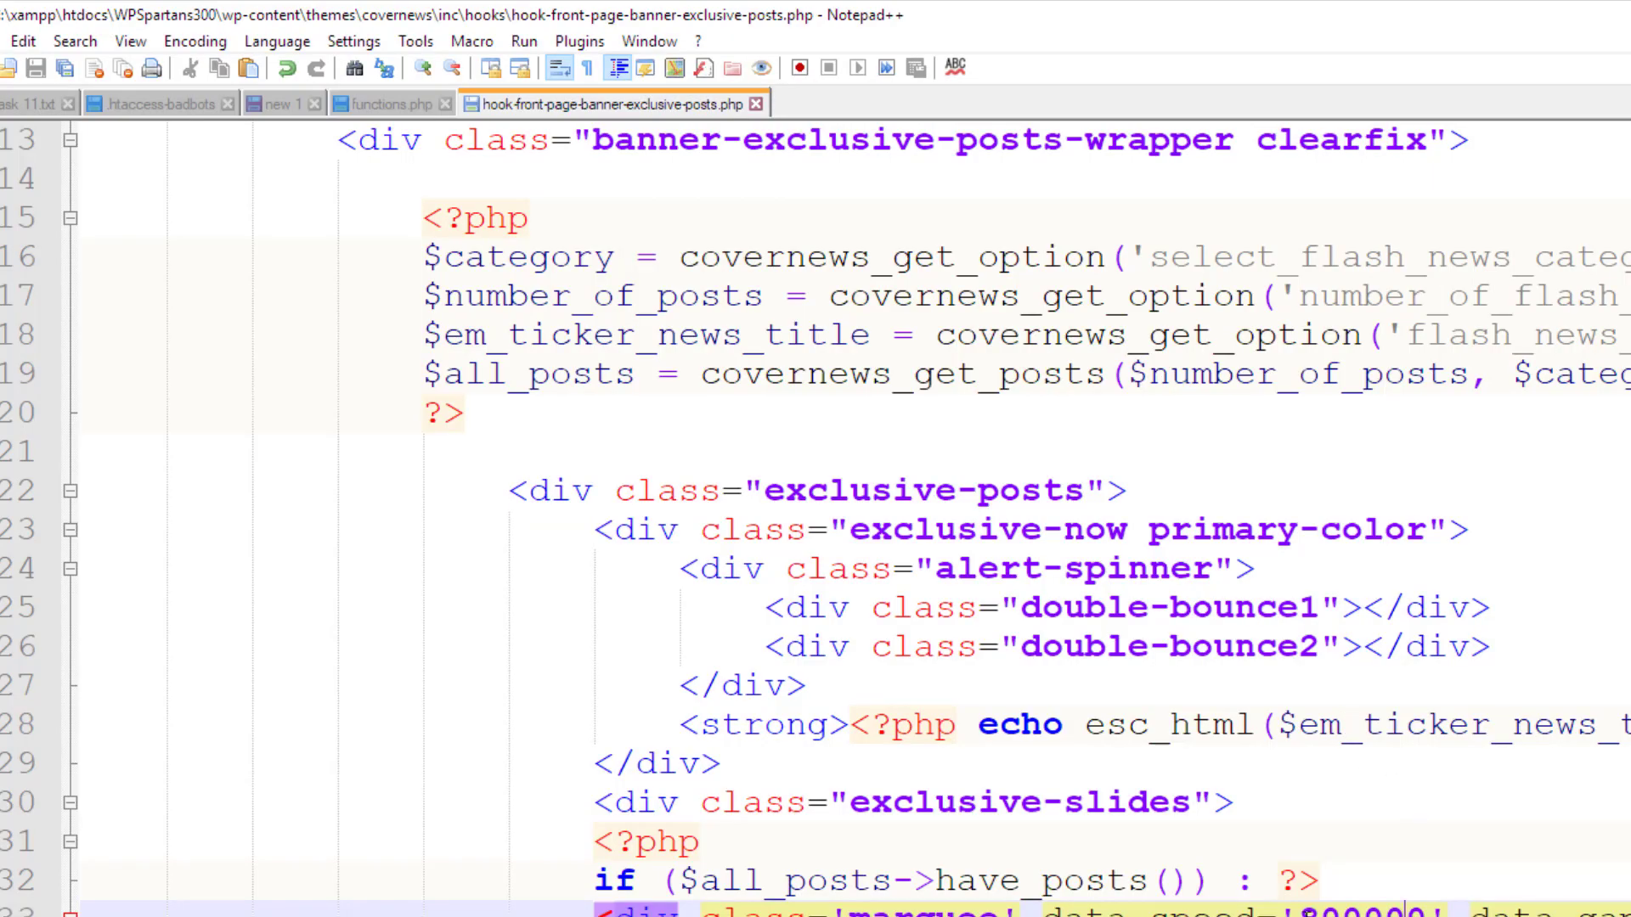
Change the marquee data-speed on line 33 from 800000 to 100000 and save
drag(1299, 909, 1426, 909)
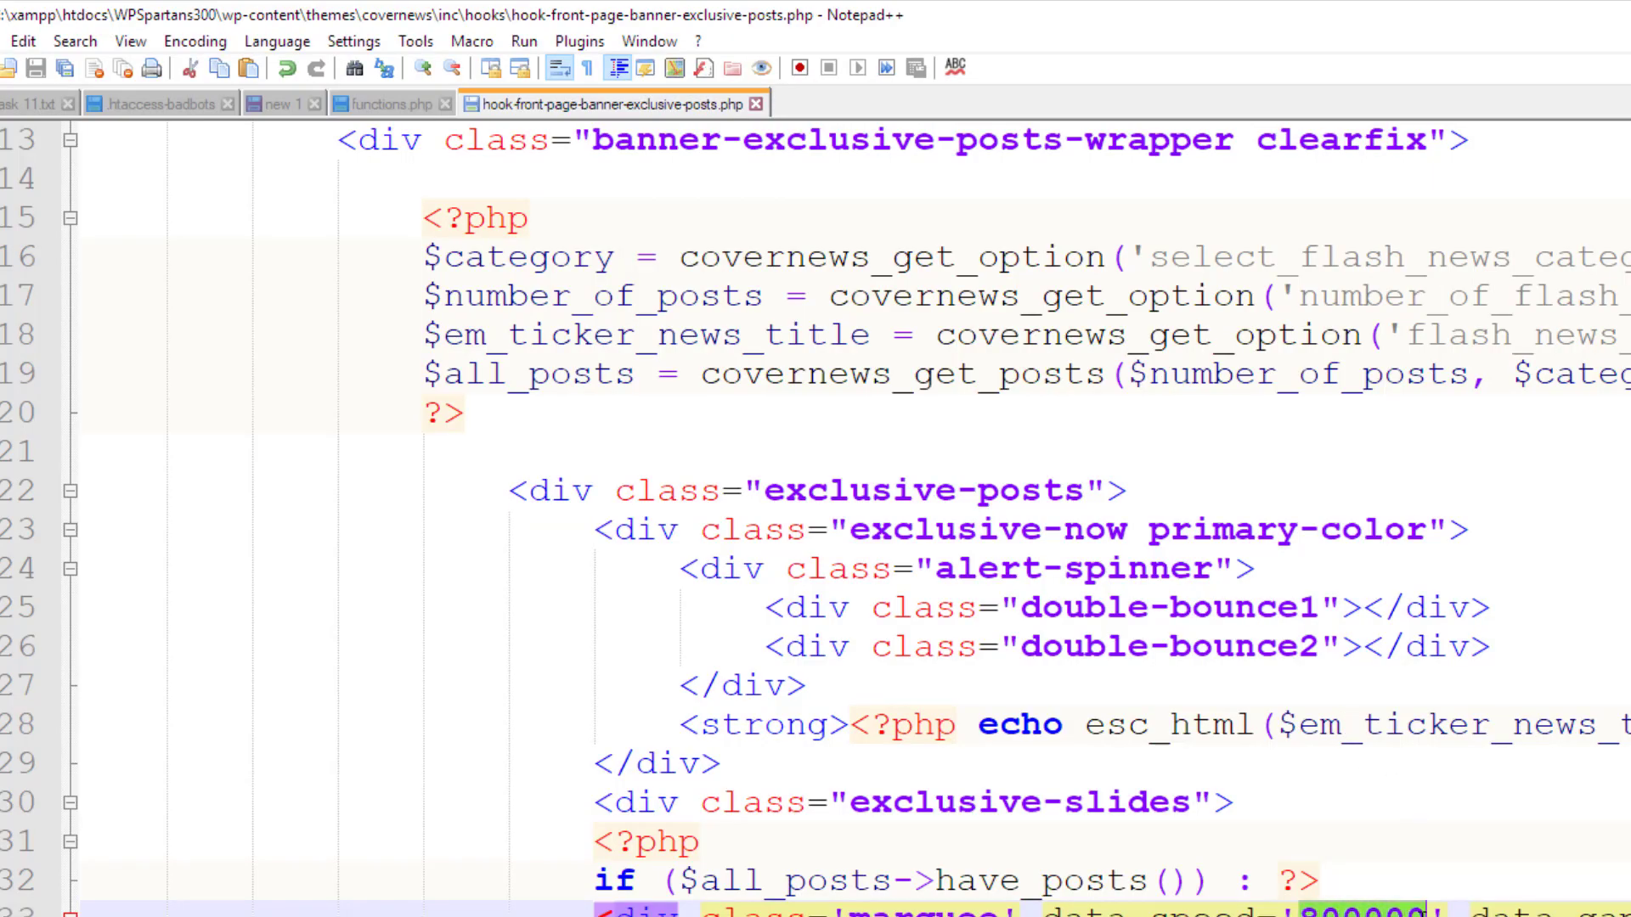
text(100000)
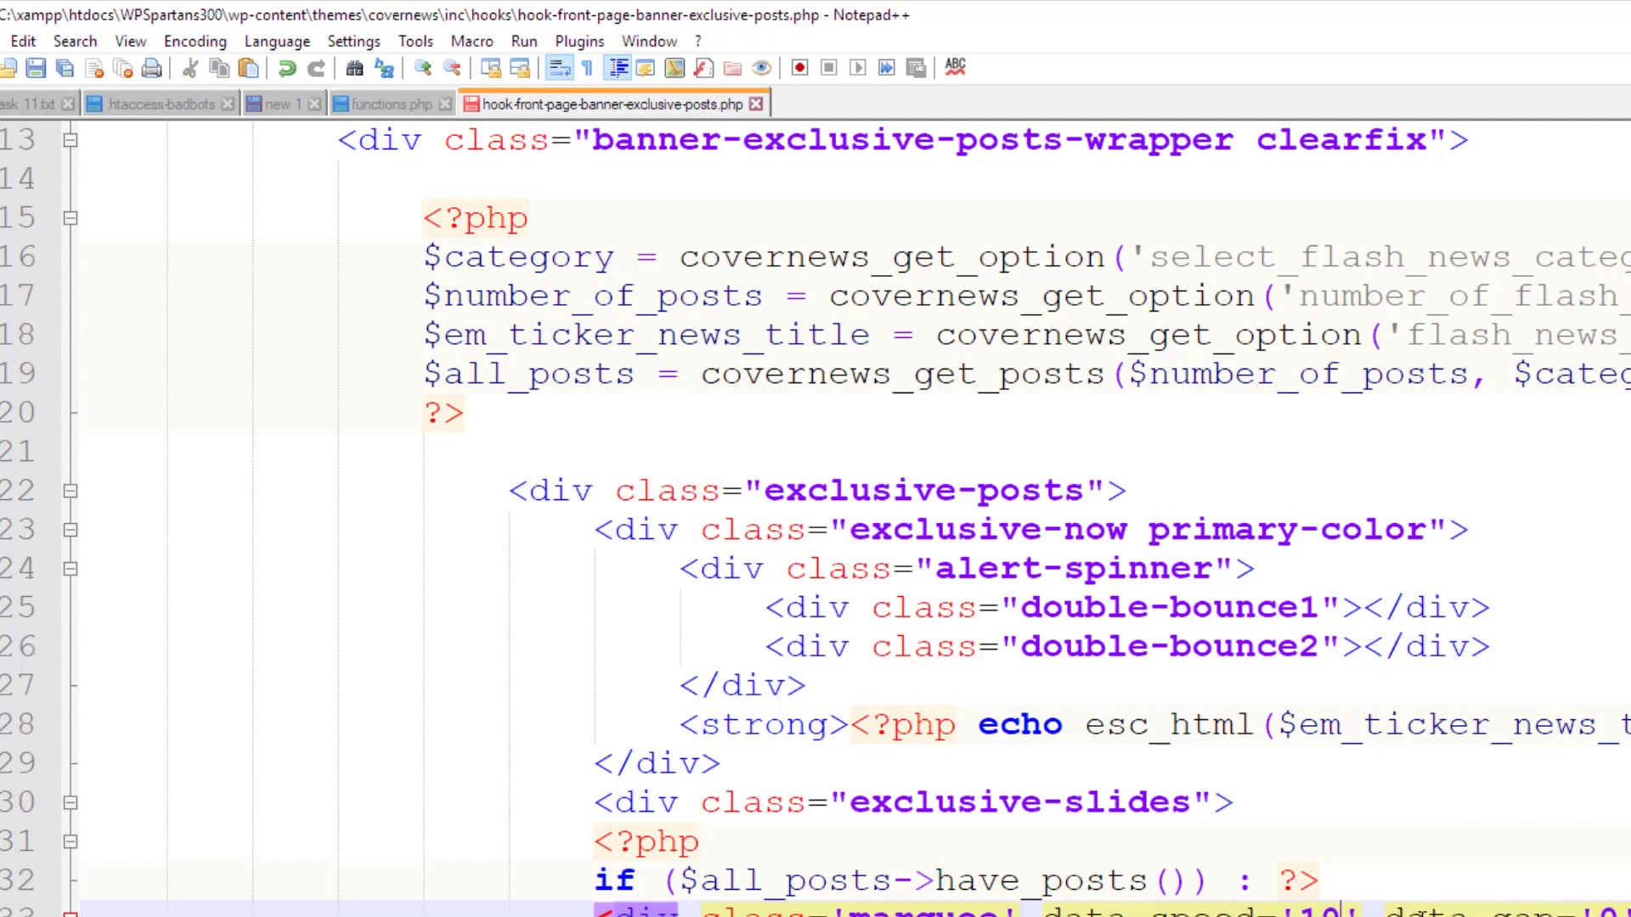
key(ctrl+s)
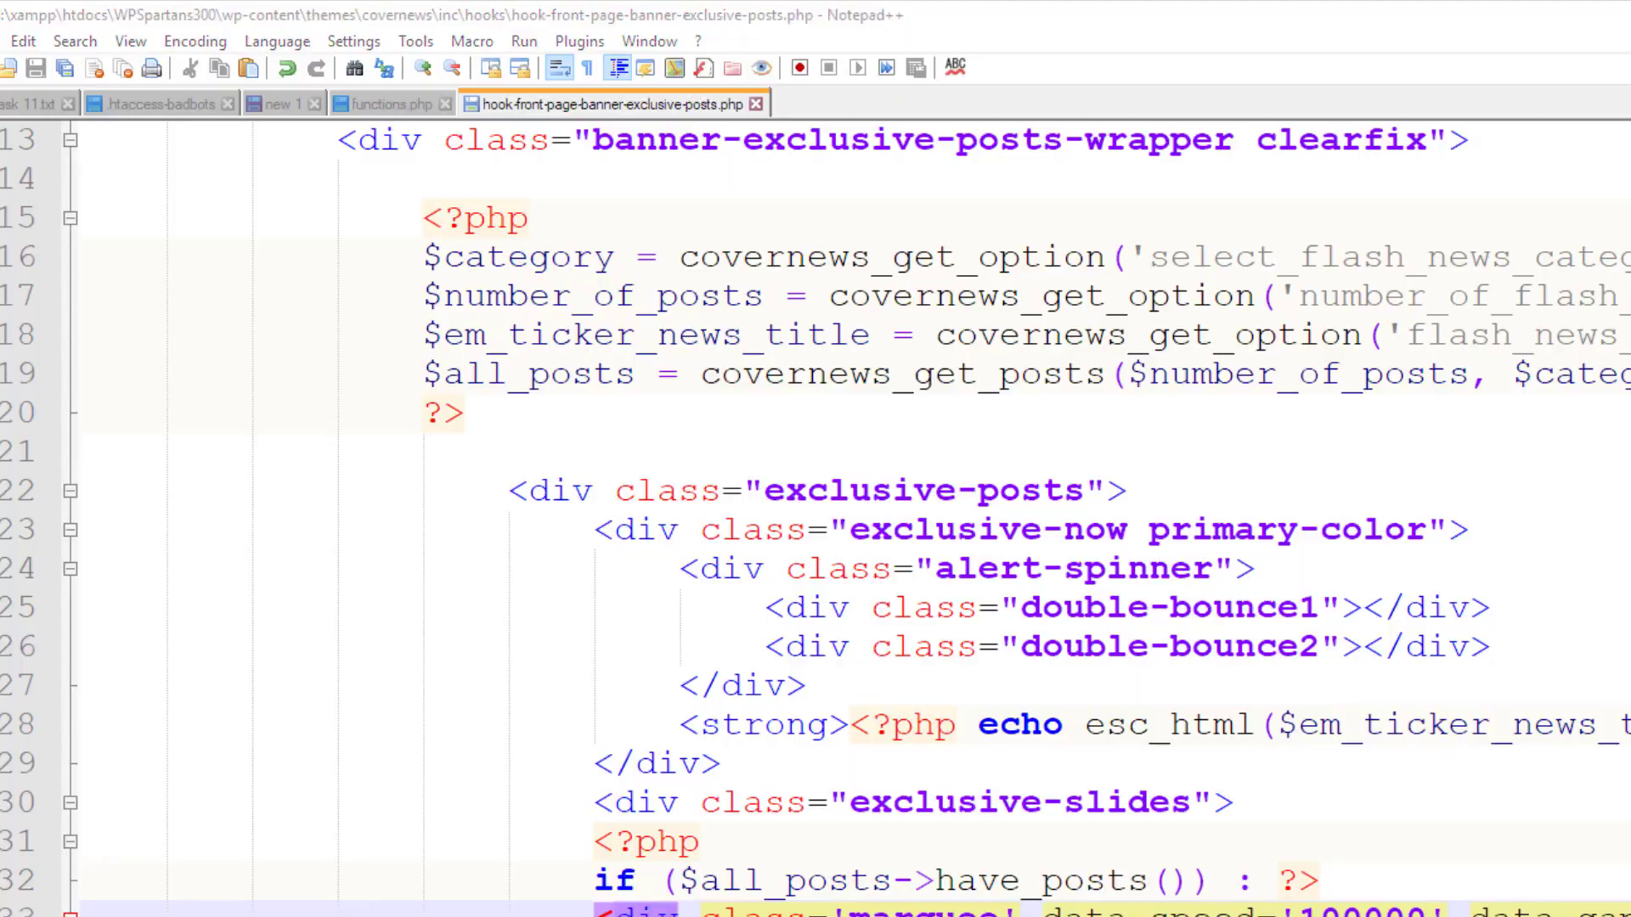
Reload the homepage in Chrome to check the Flash Story ticker at the new speed
key(alt+Tab)
click(67, 66)
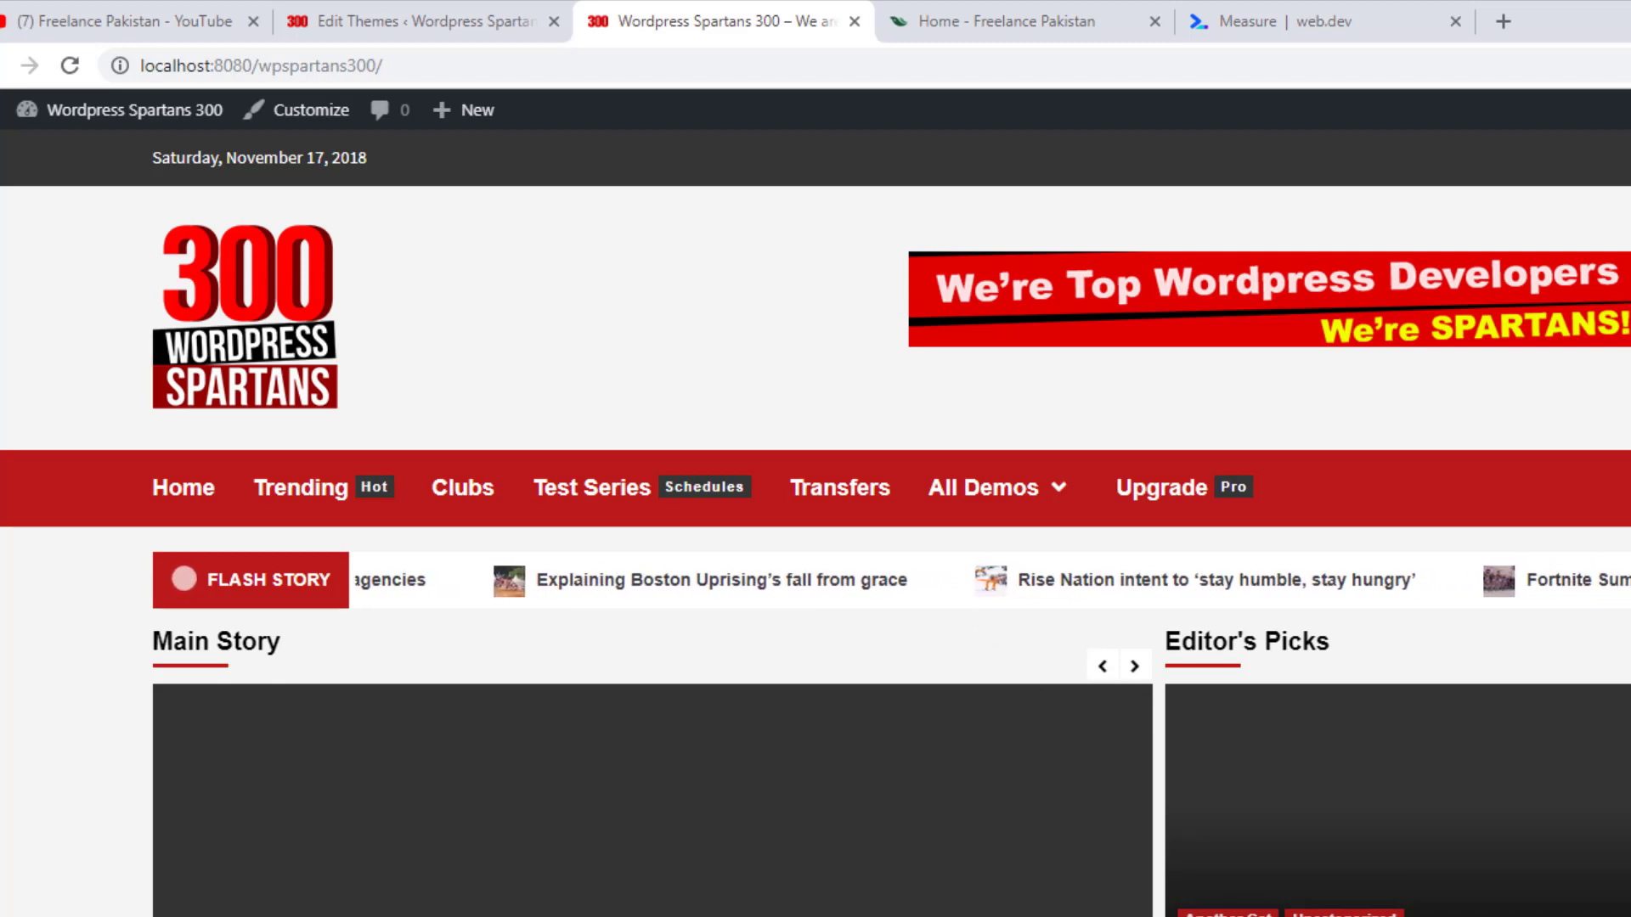
key(alt+Tab)
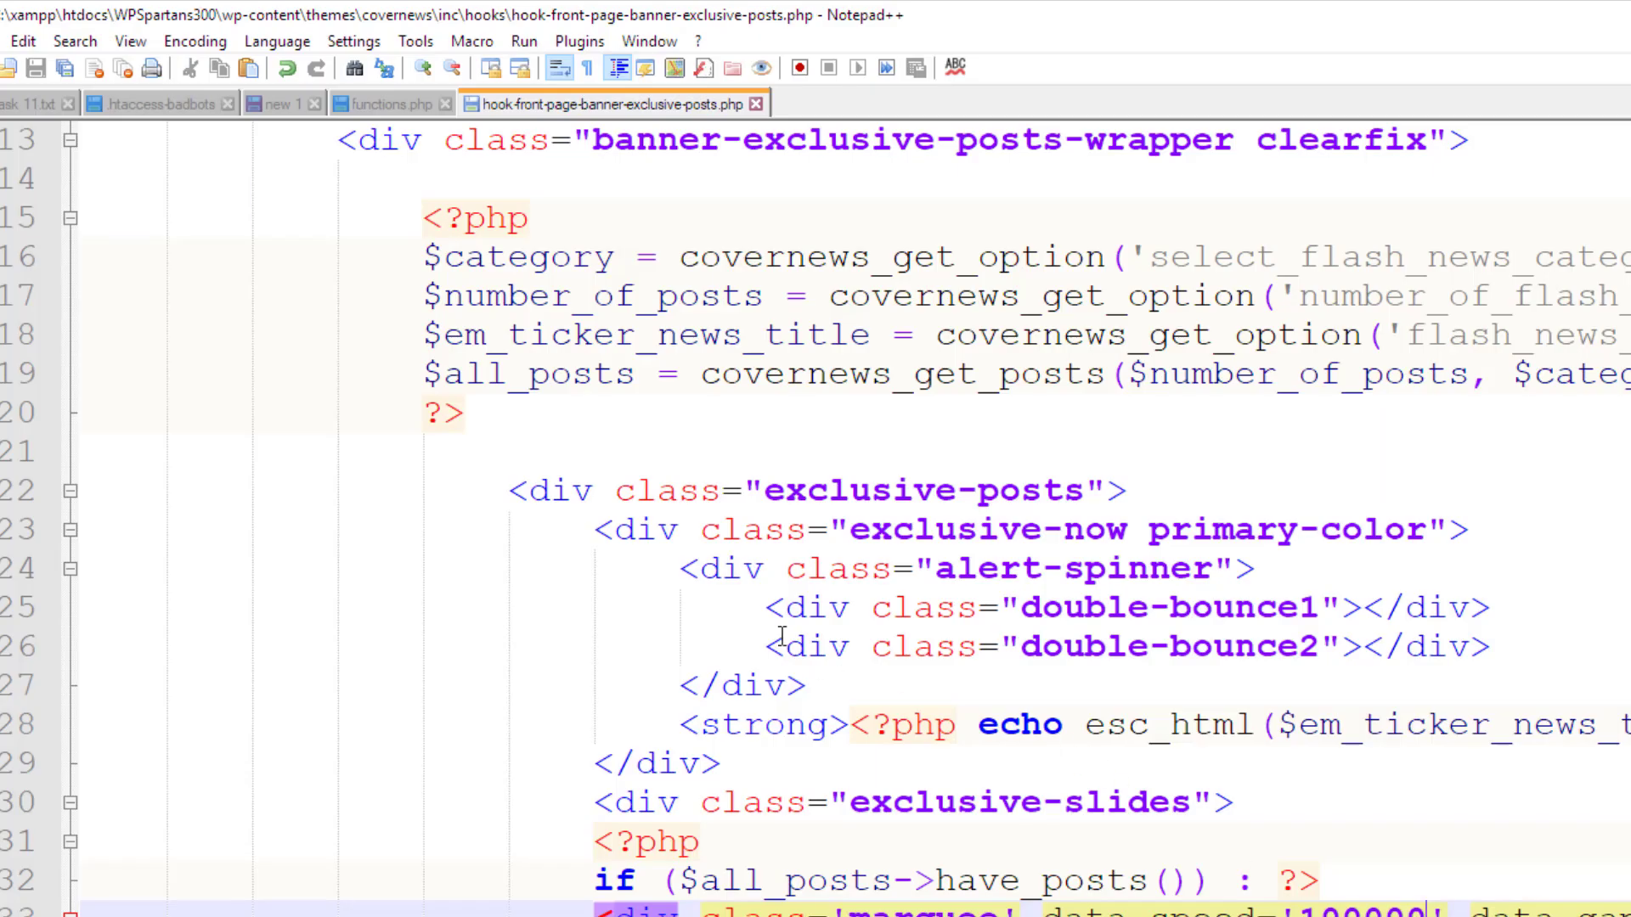
scroll(782, 637, down, 1)
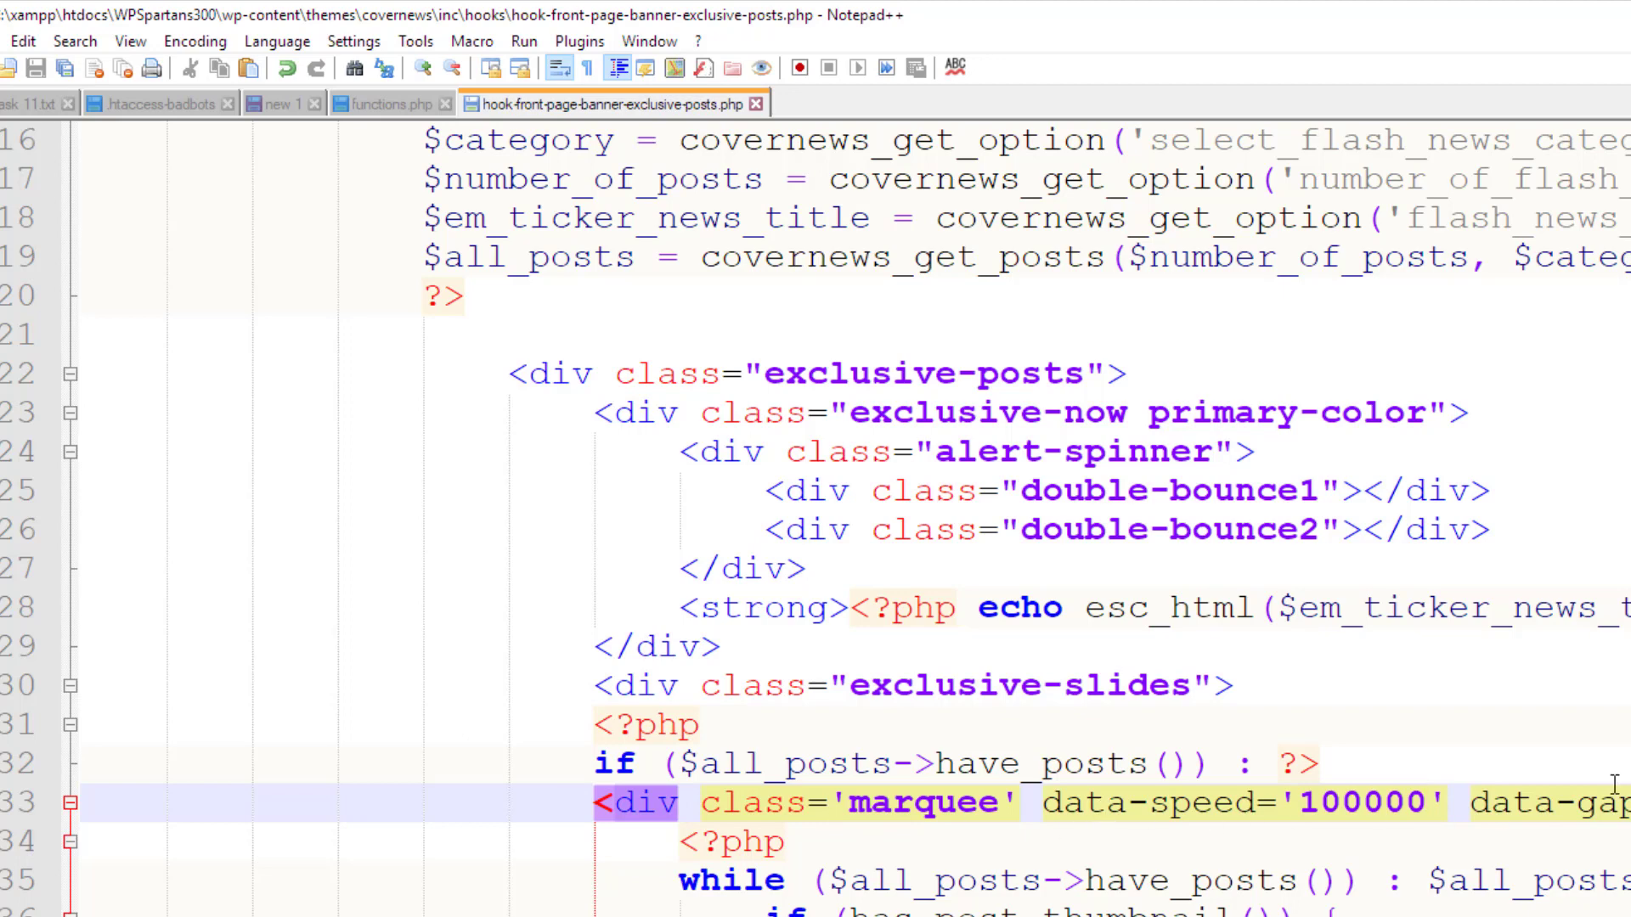
Change $thumb['0'] to $thumb['1'] on line 38 and save the hook file
click(595, 762)
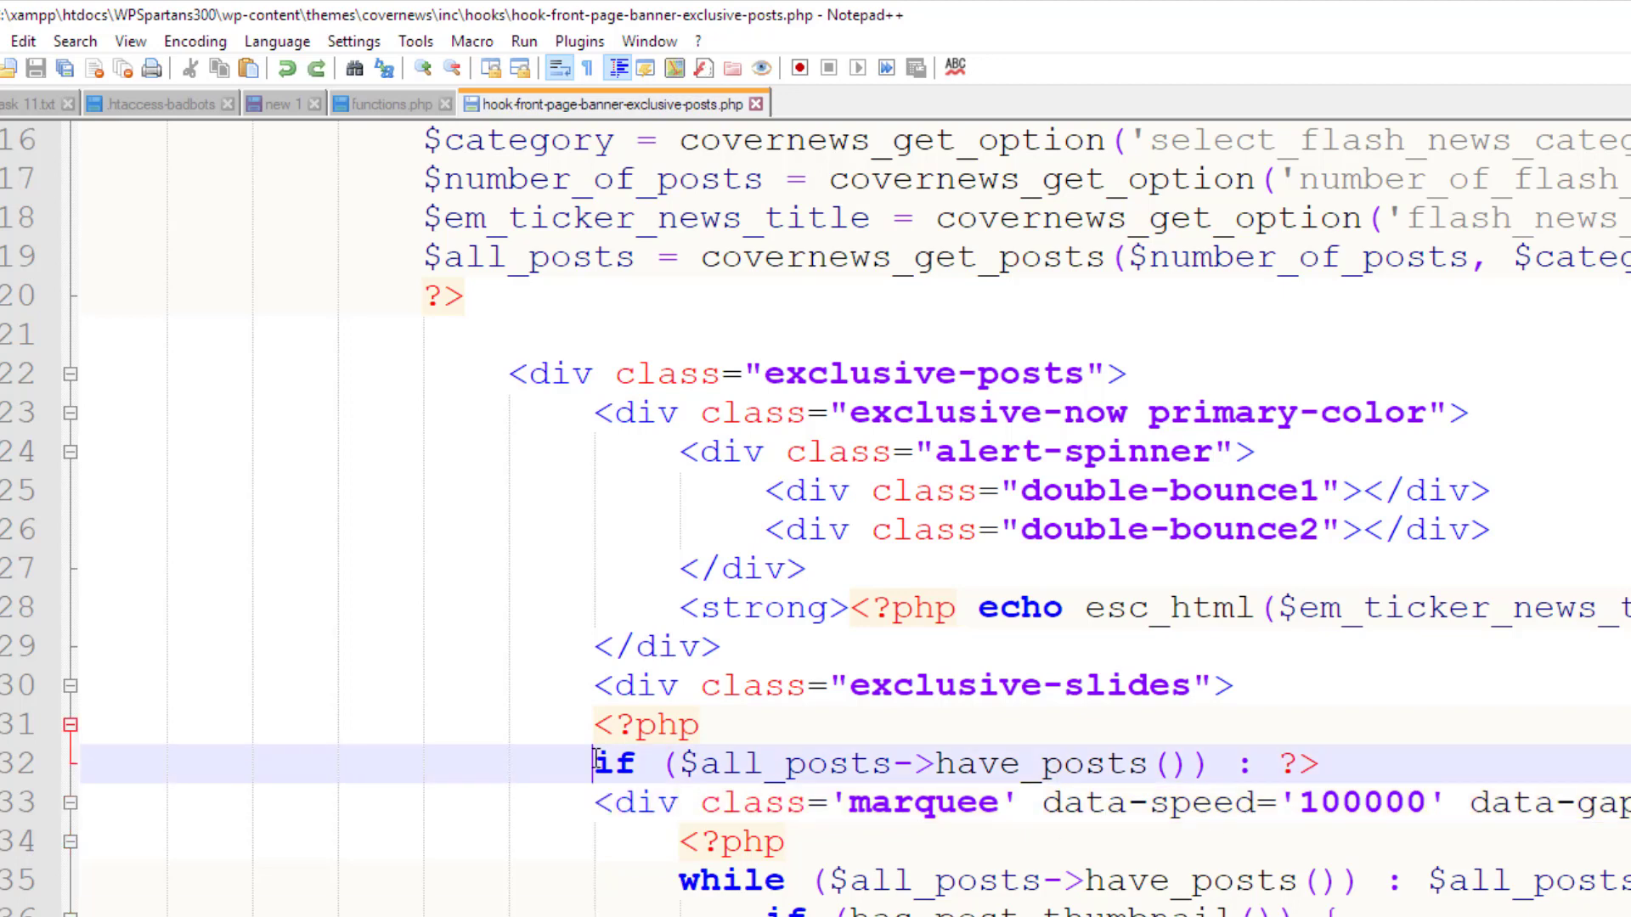
double_click(596, 762)
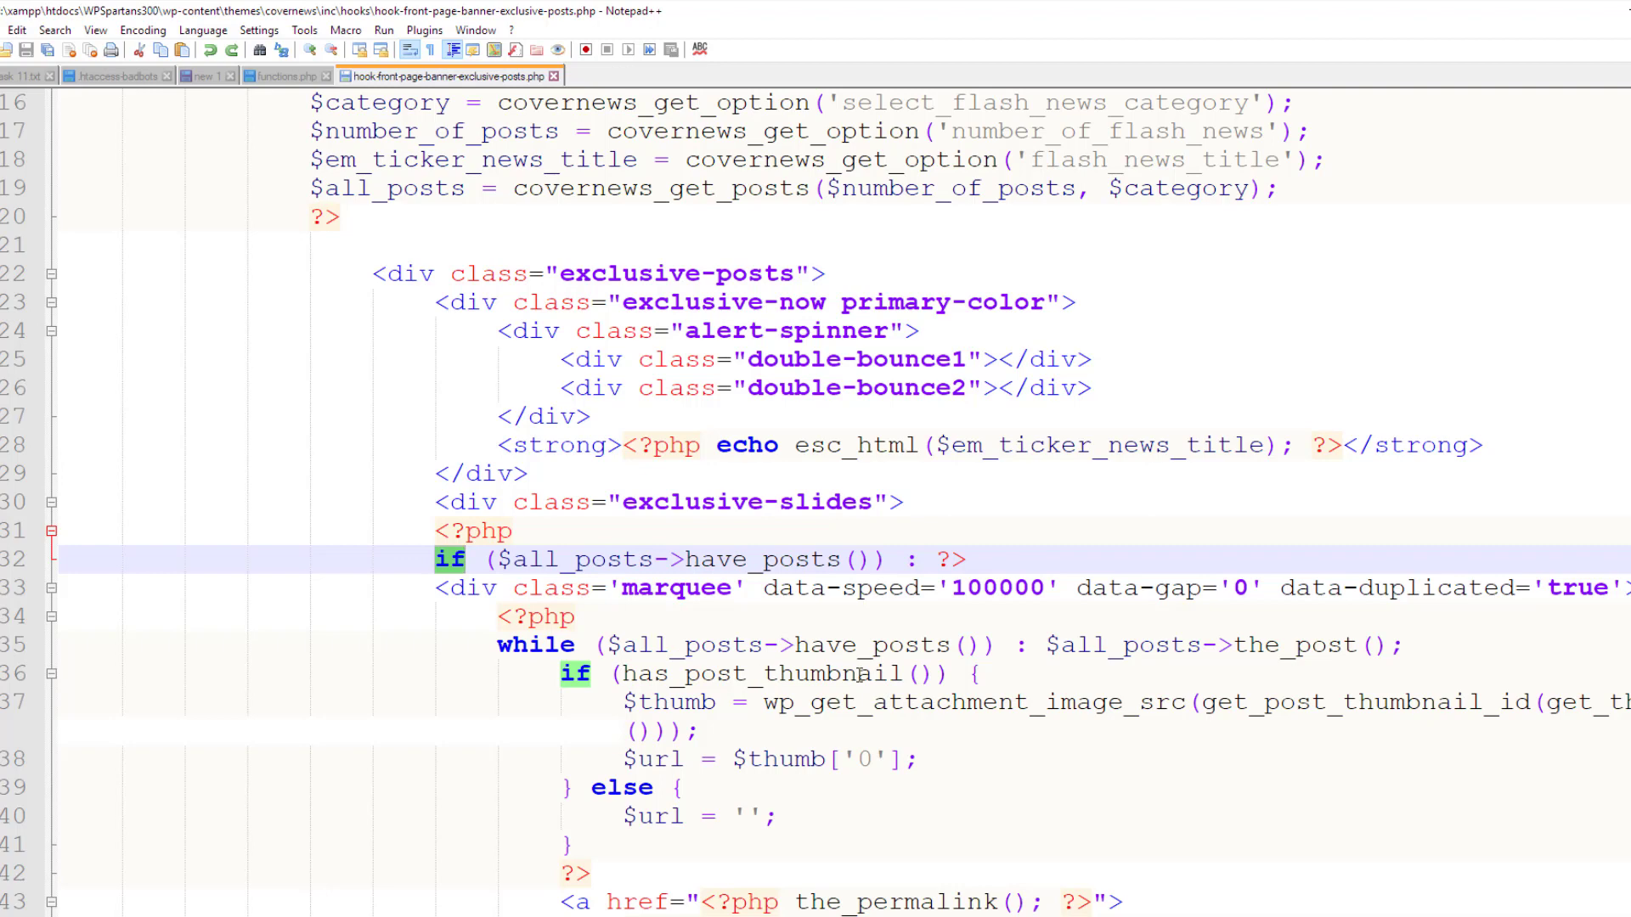
scroll(951, 676, down, 1)
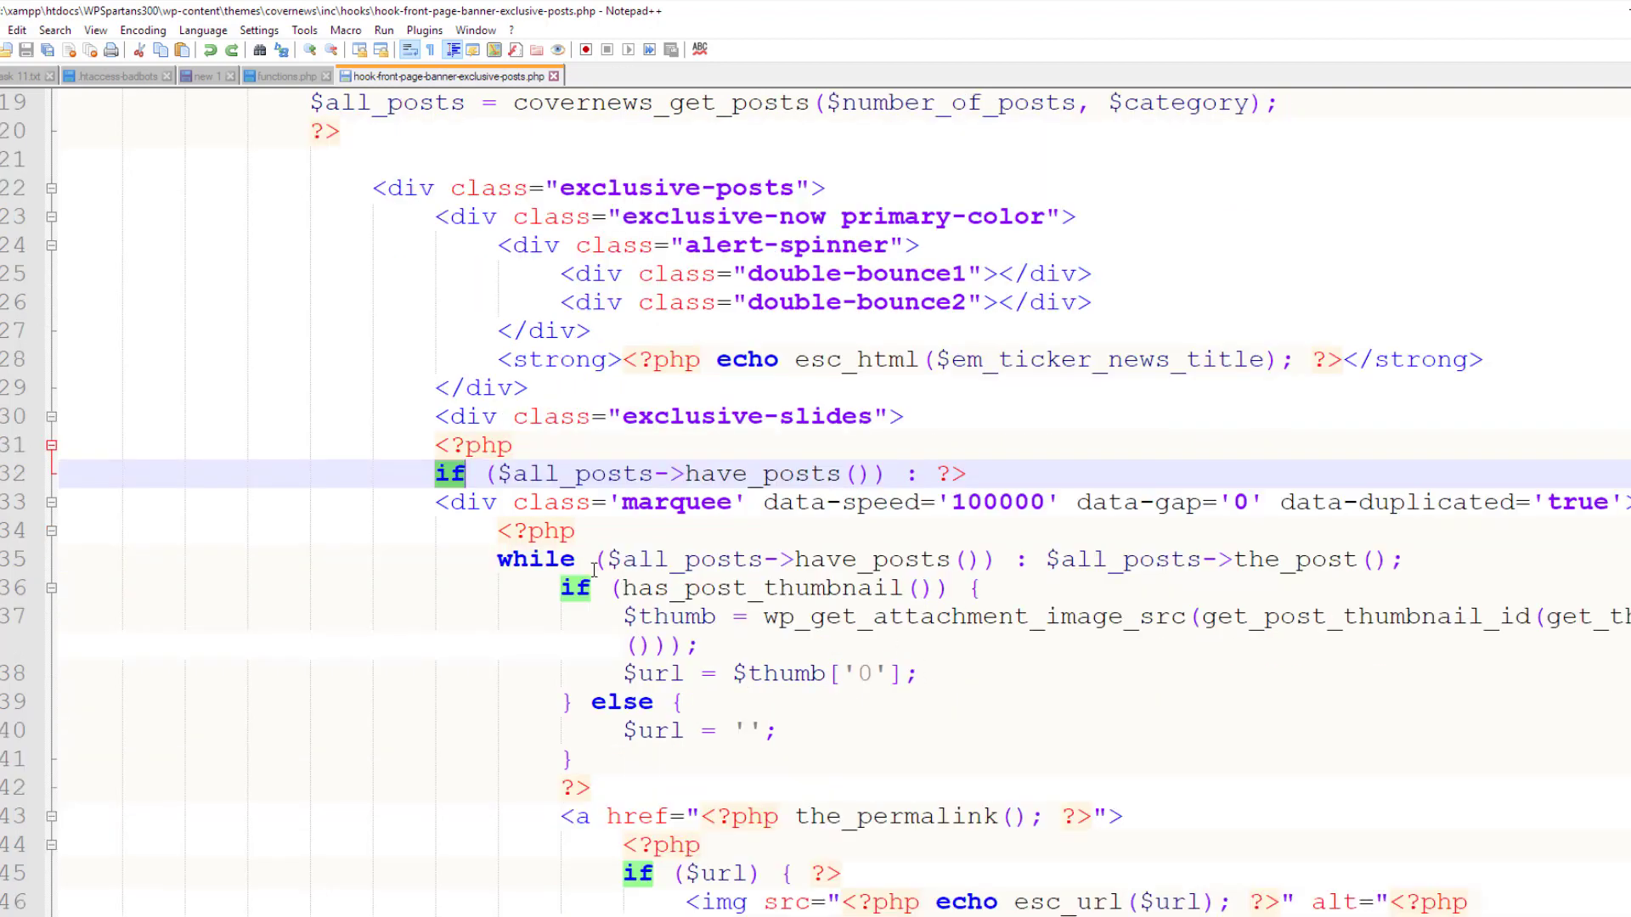
double_click(862, 675)
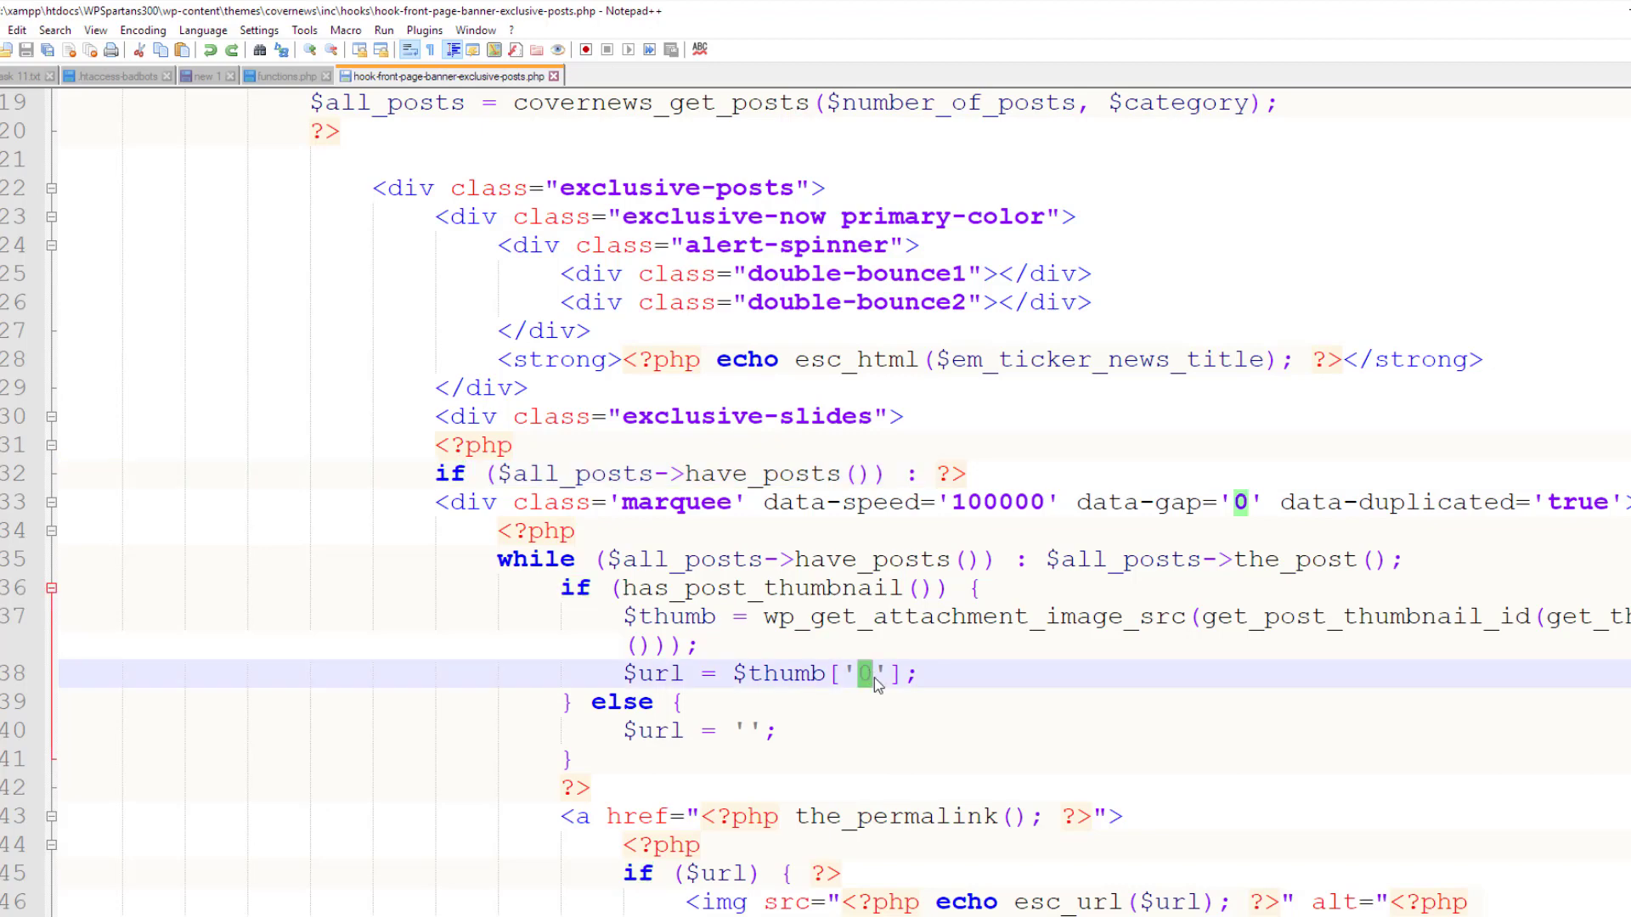
text(1)
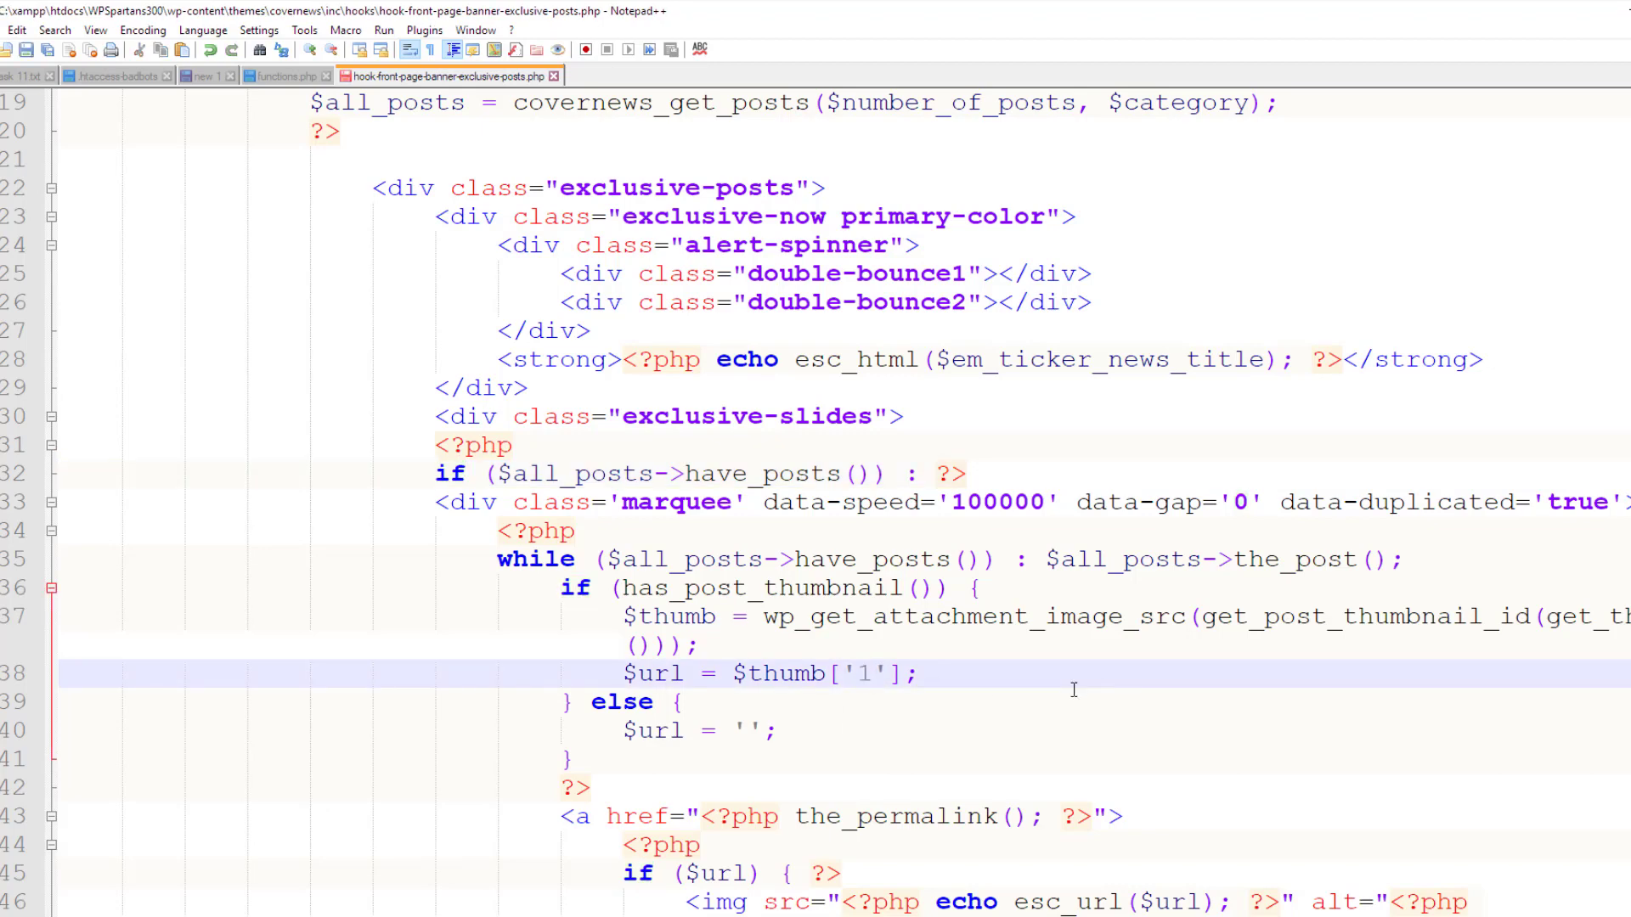
key(ctrl+s)
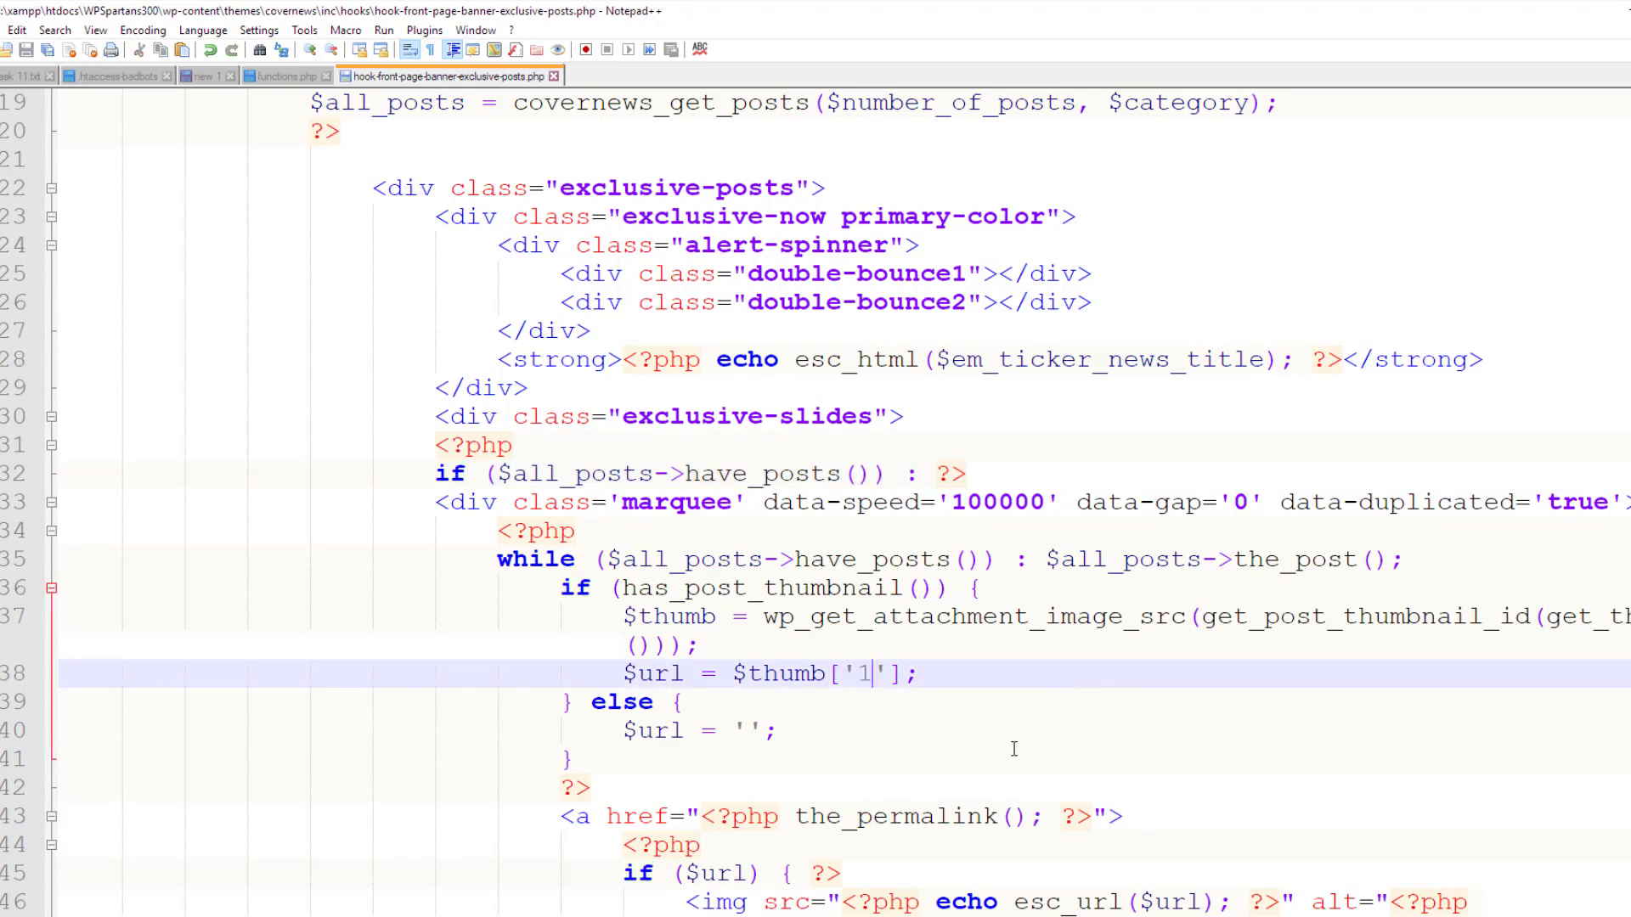
Reload the site in Chrome to see the Flash Story thumbnails using $thumb['1']
click(864, 875)
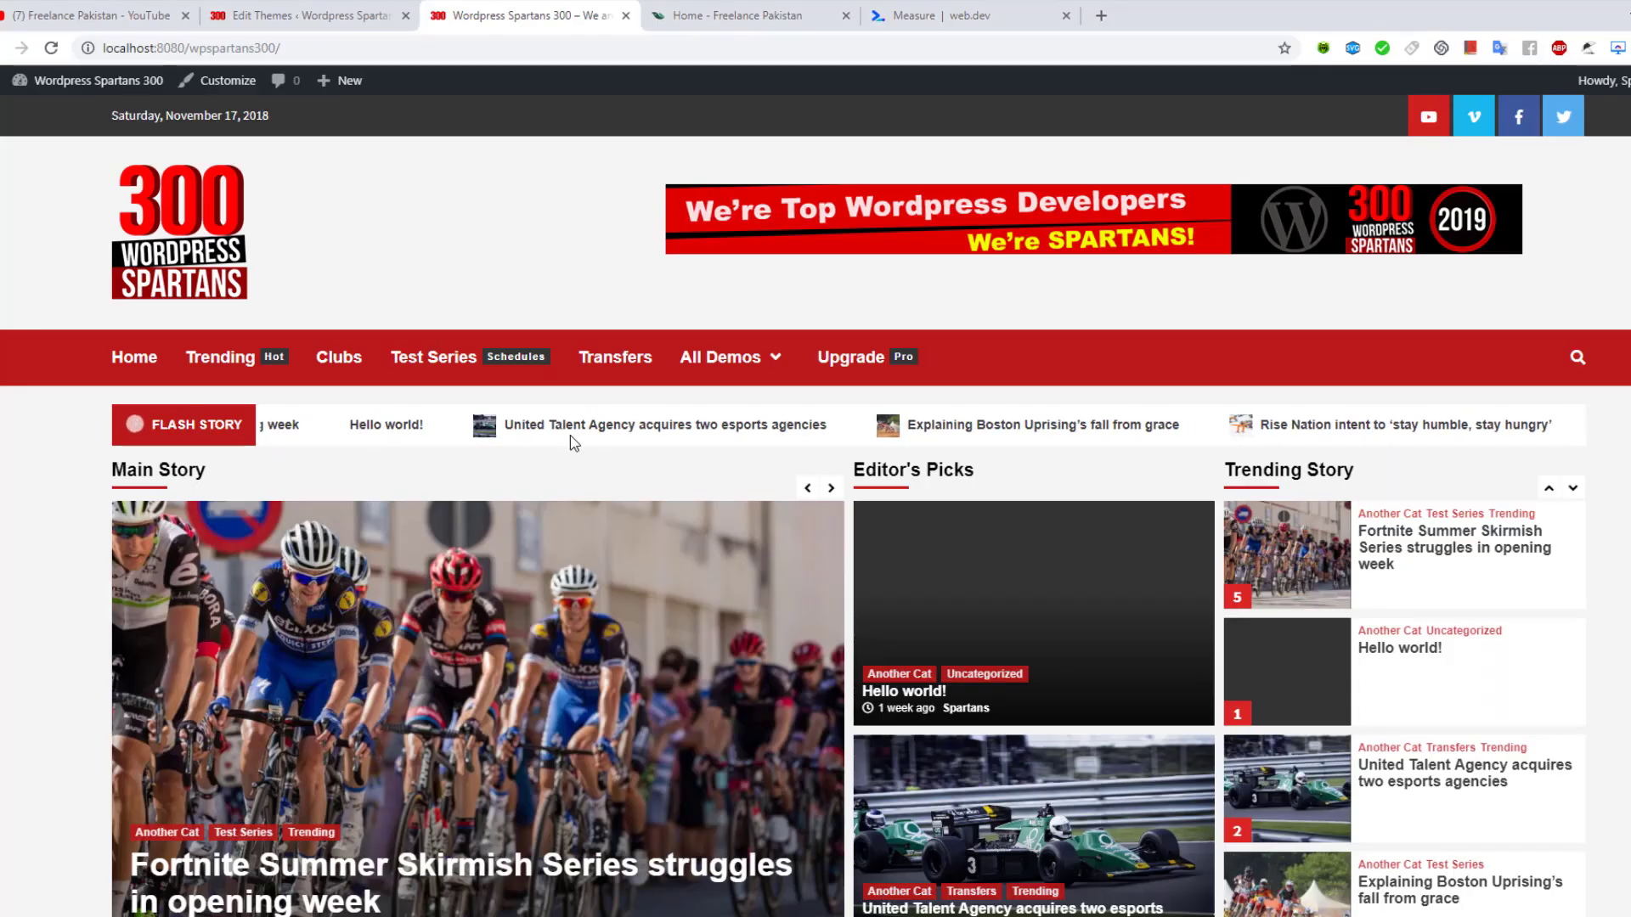
key(F5)
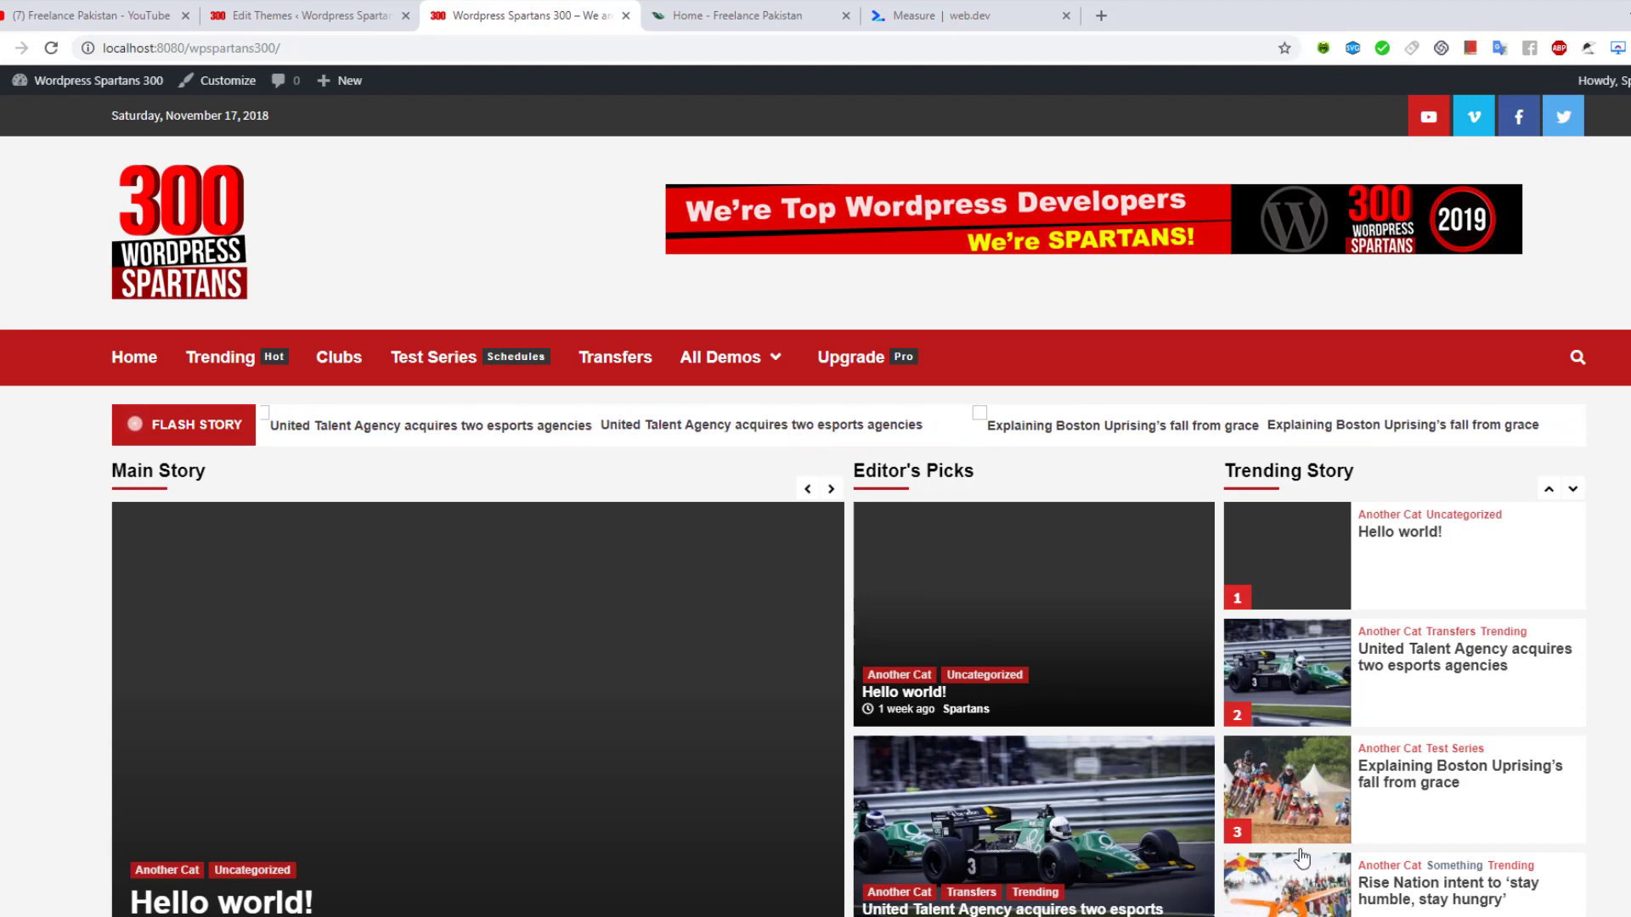
key(alt+Tab)
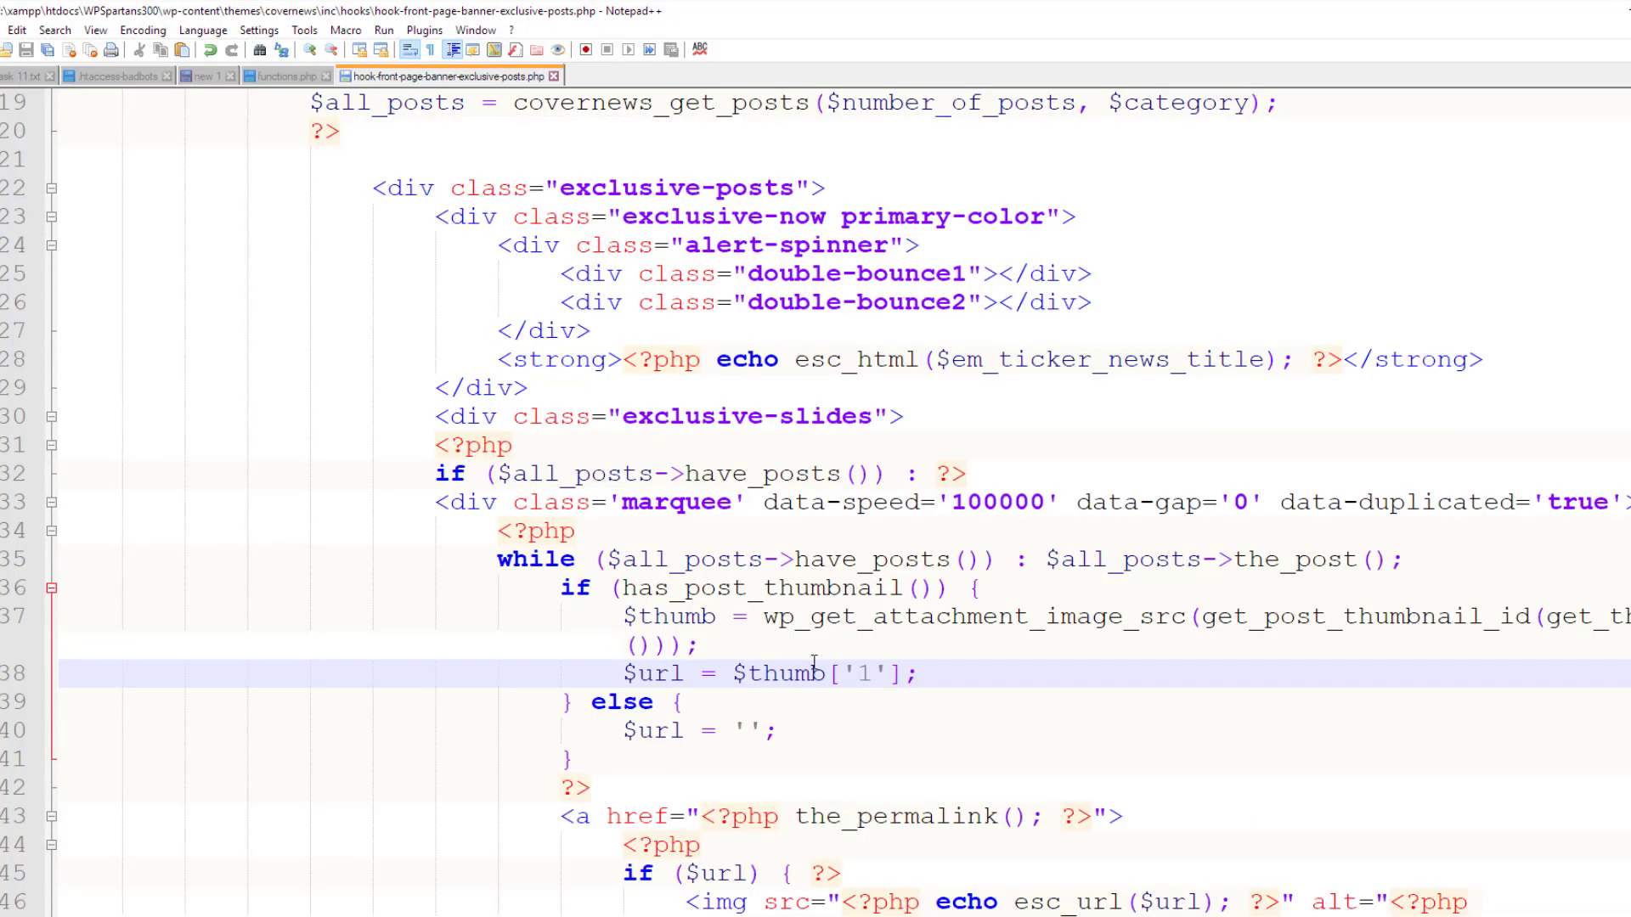
Revert line 38 to $thumb['0'] and save the hook file
key(BackSpace)
text(0)
key(ctrl+s)
Delete the opening <a href permalink tag on line 43 and save
key(Down)
key(Down)
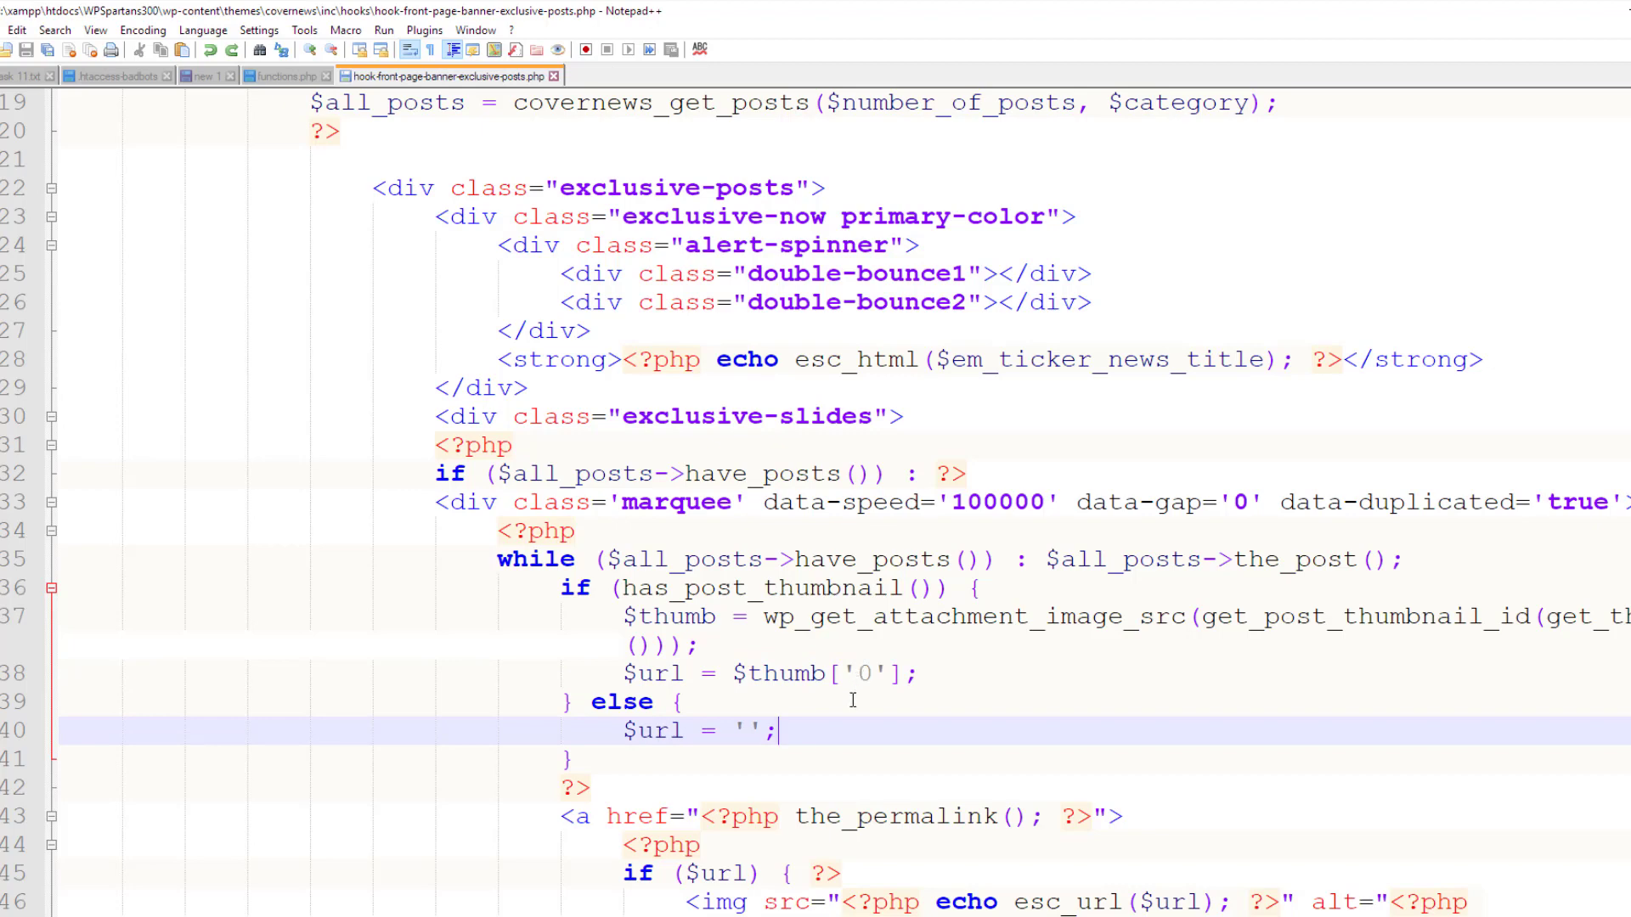
drag(896, 713, 498, 558)
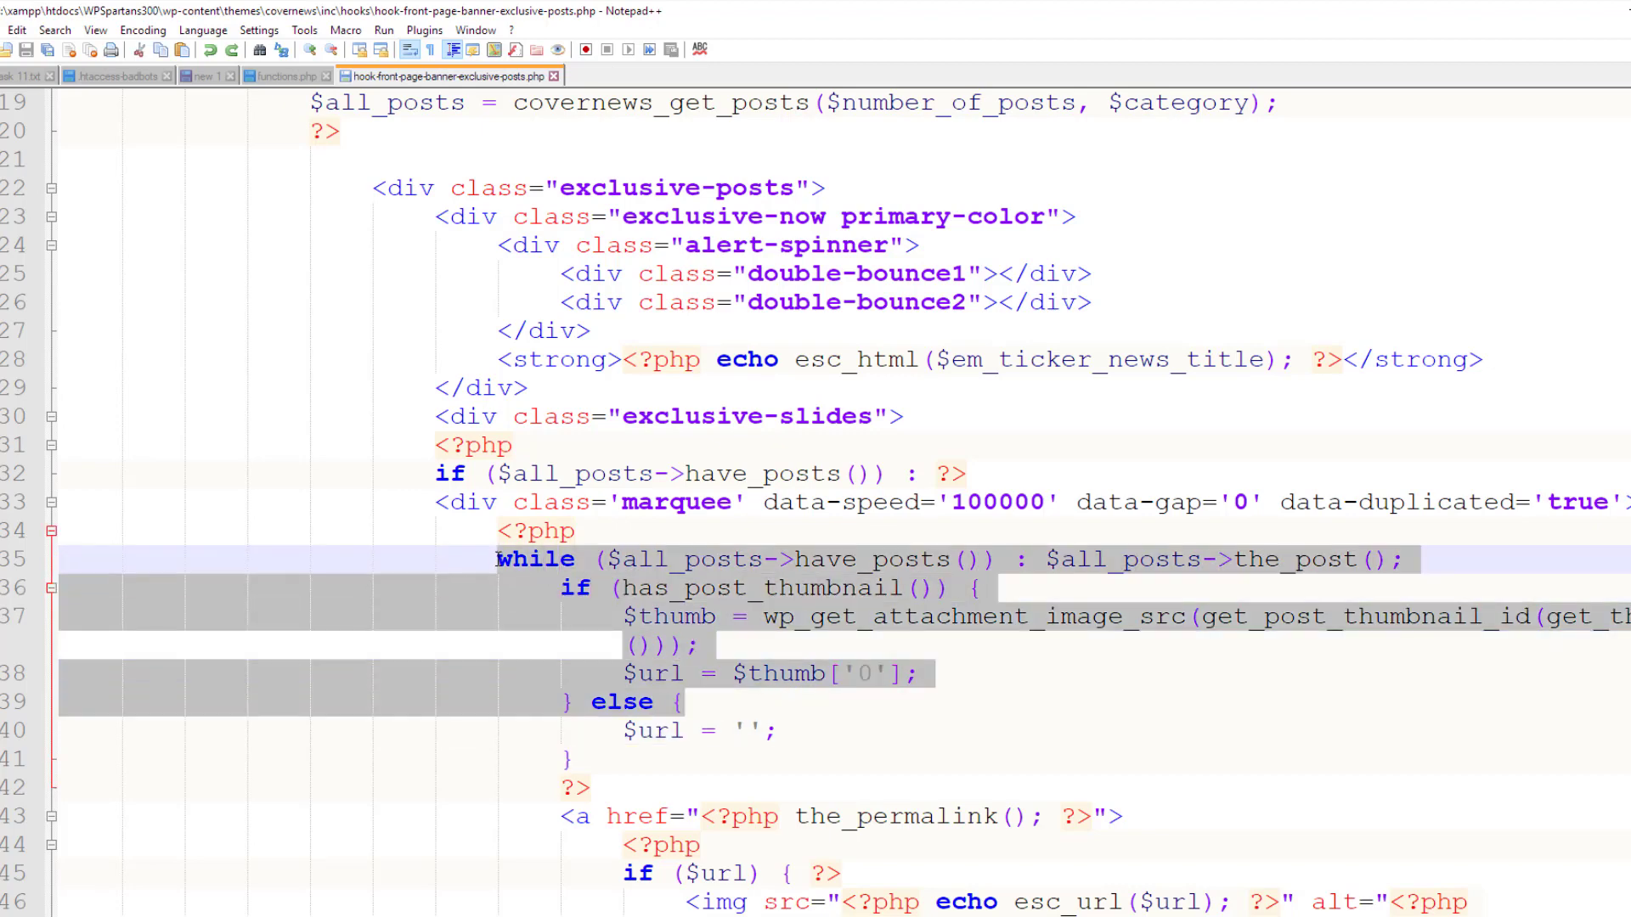
click(492, 567)
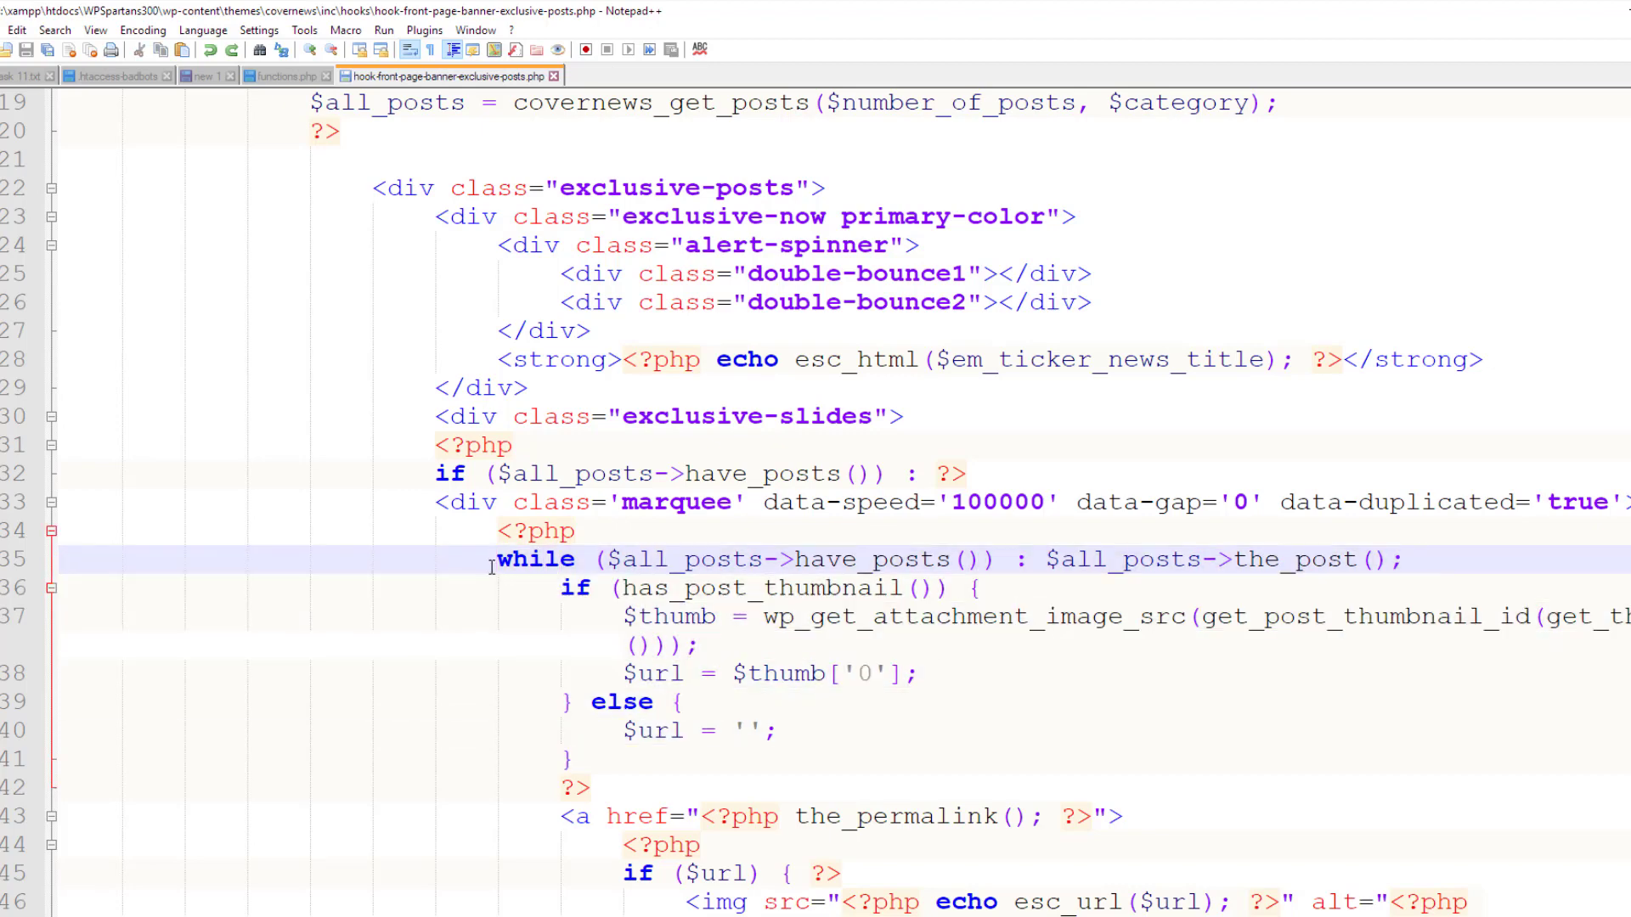
scroll(492, 567, down, 4)
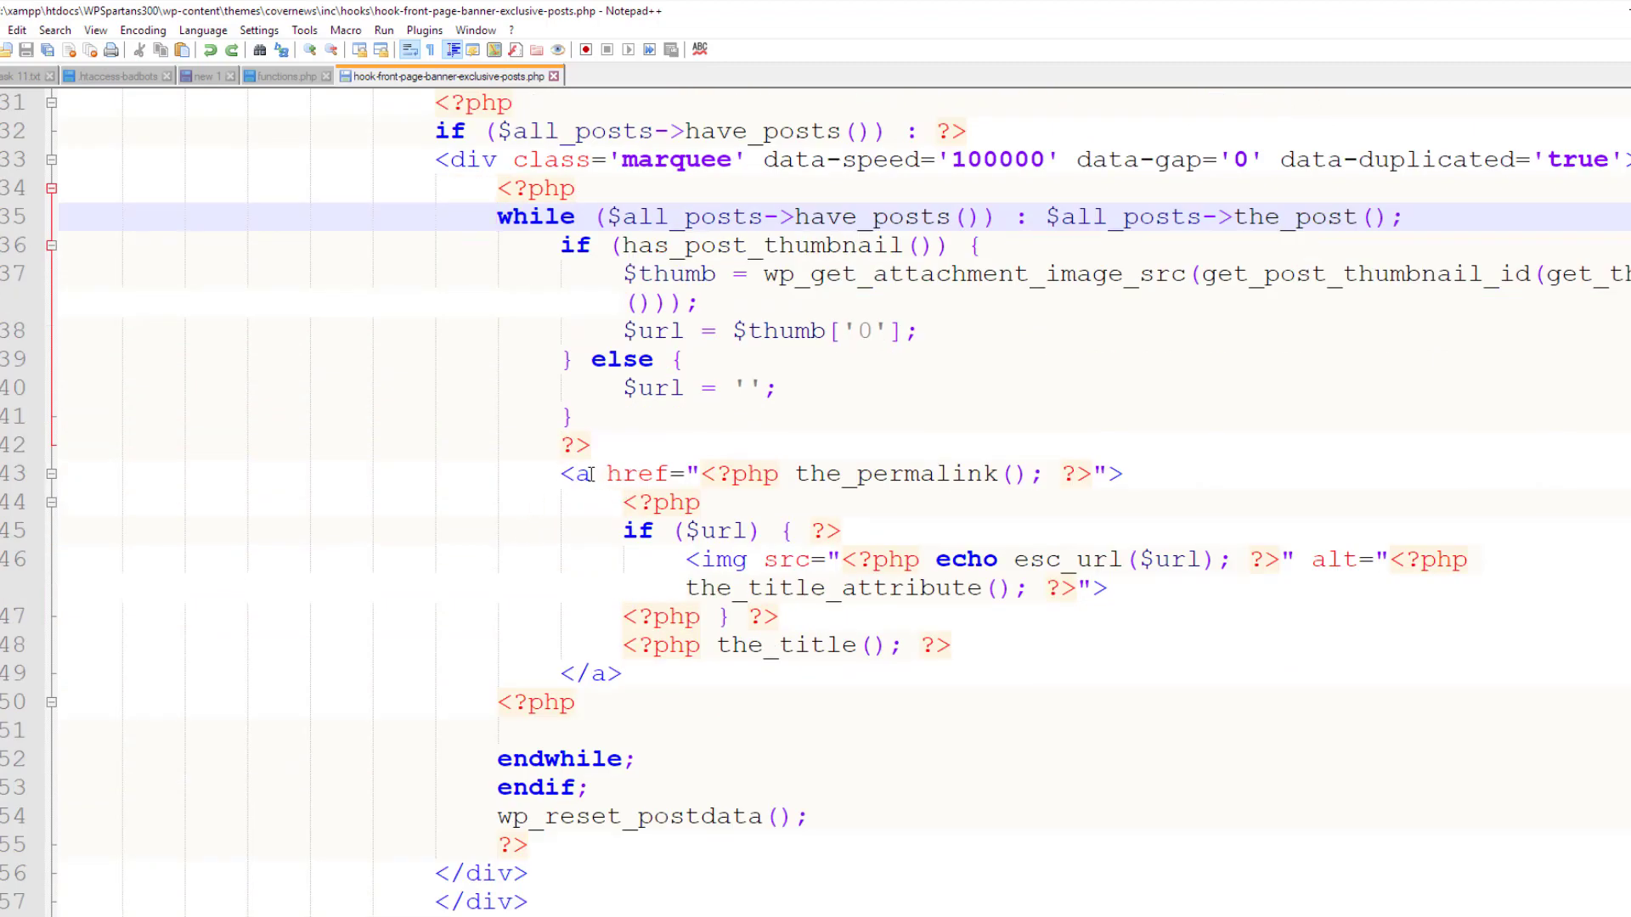
drag(590, 474, 563, 473)
click(553, 487)
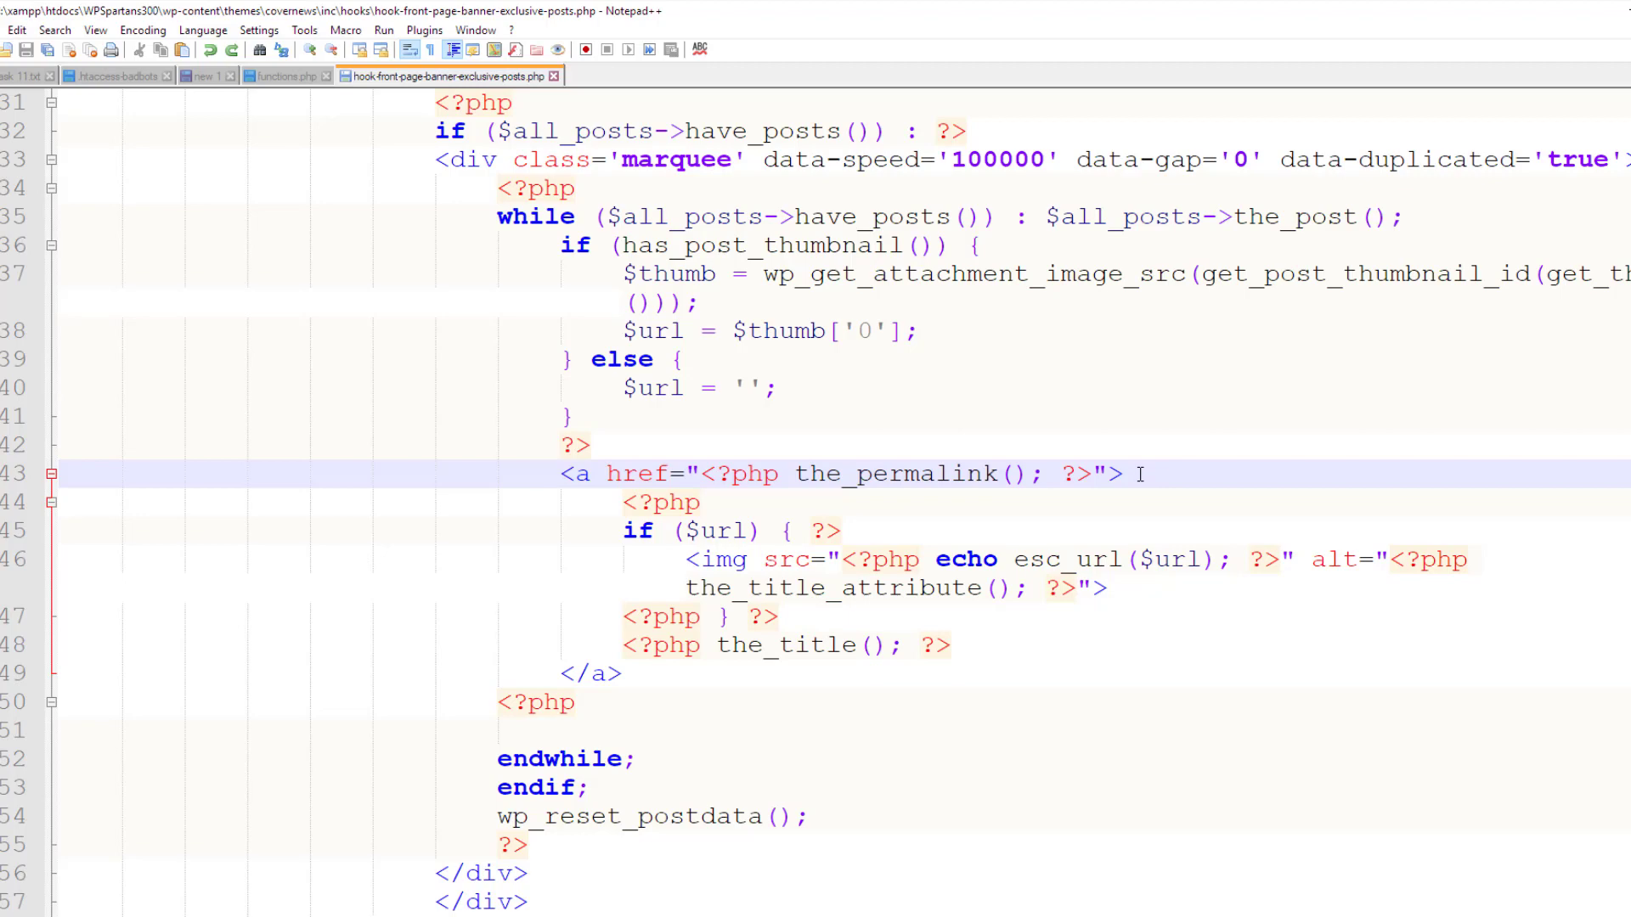
drag(1123, 474, 565, 473)
key(ctrl+c)
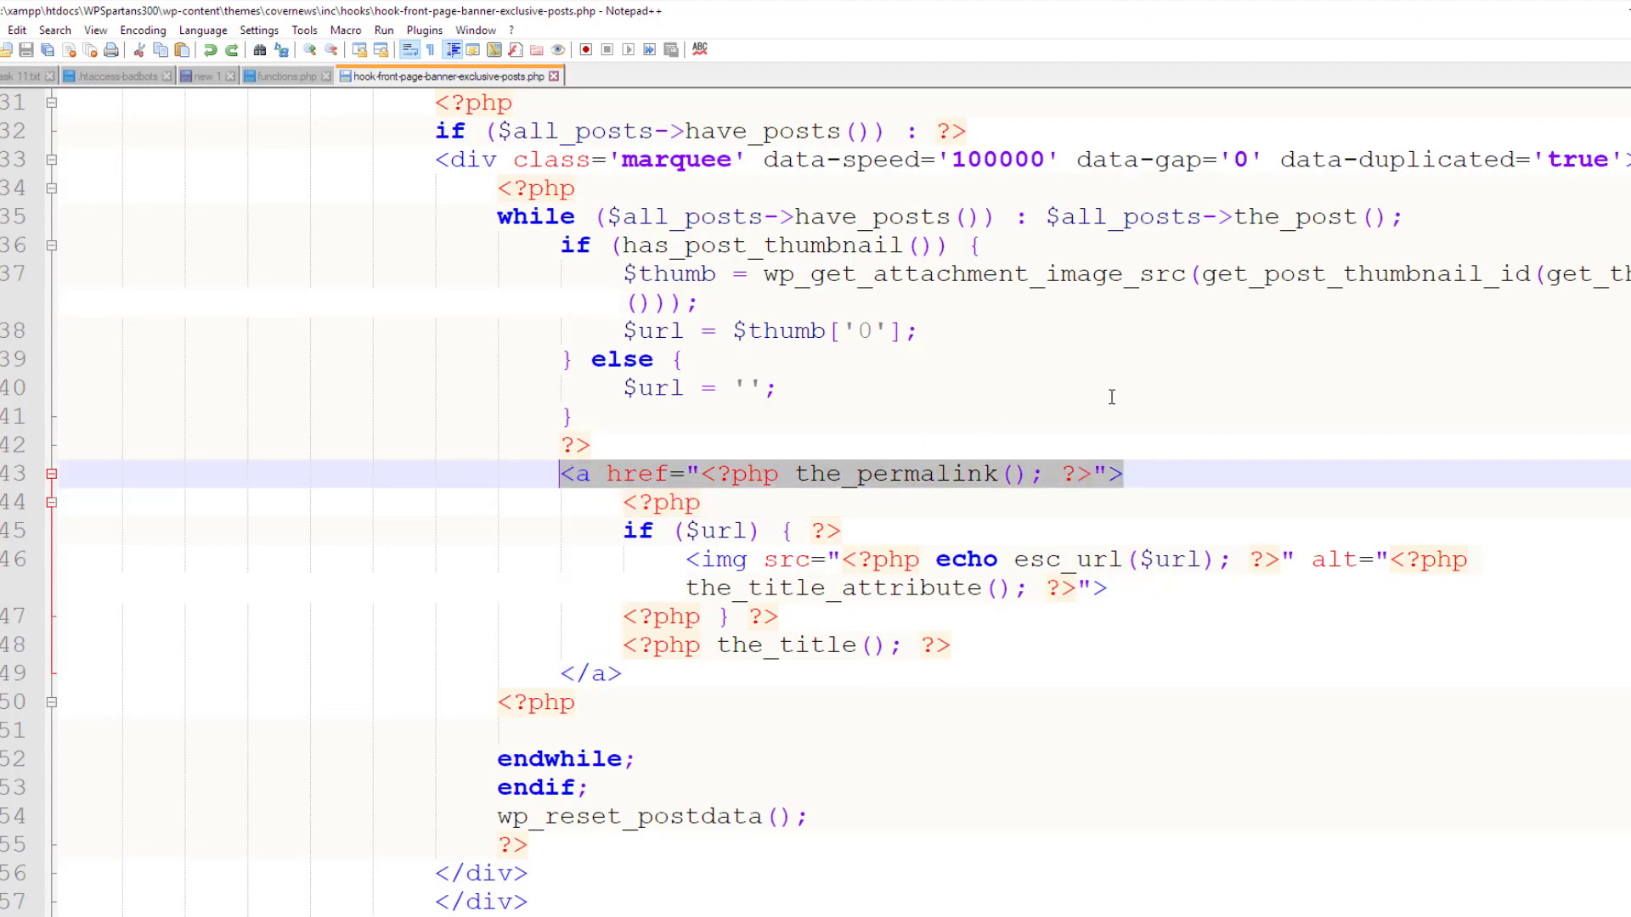
key(Delete)
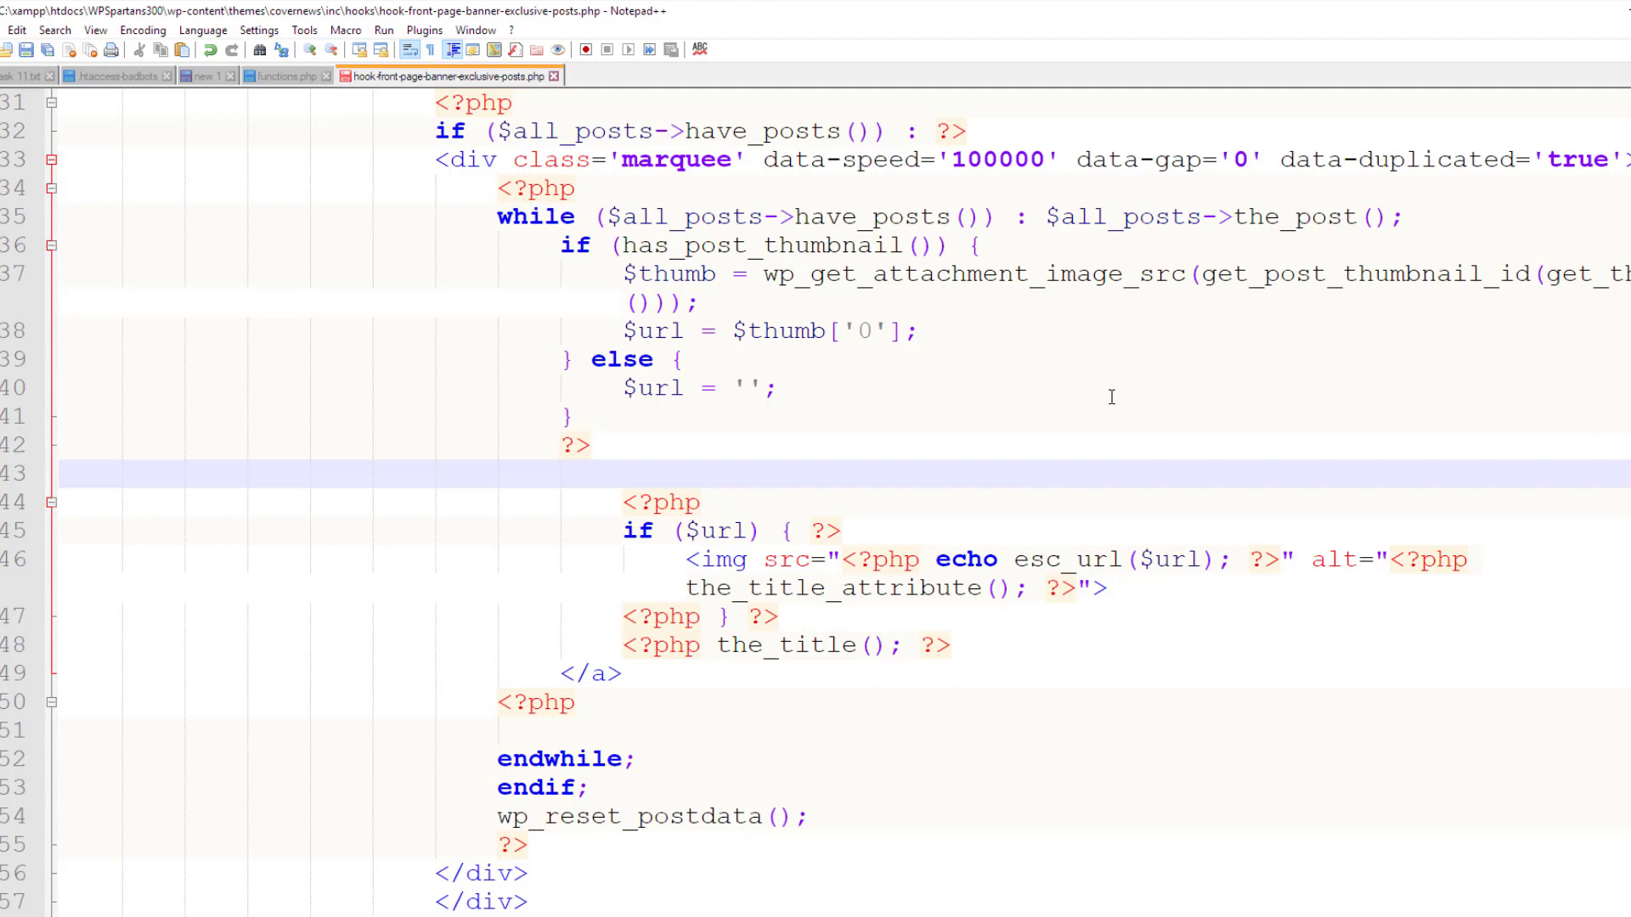
key(ctrl+s)
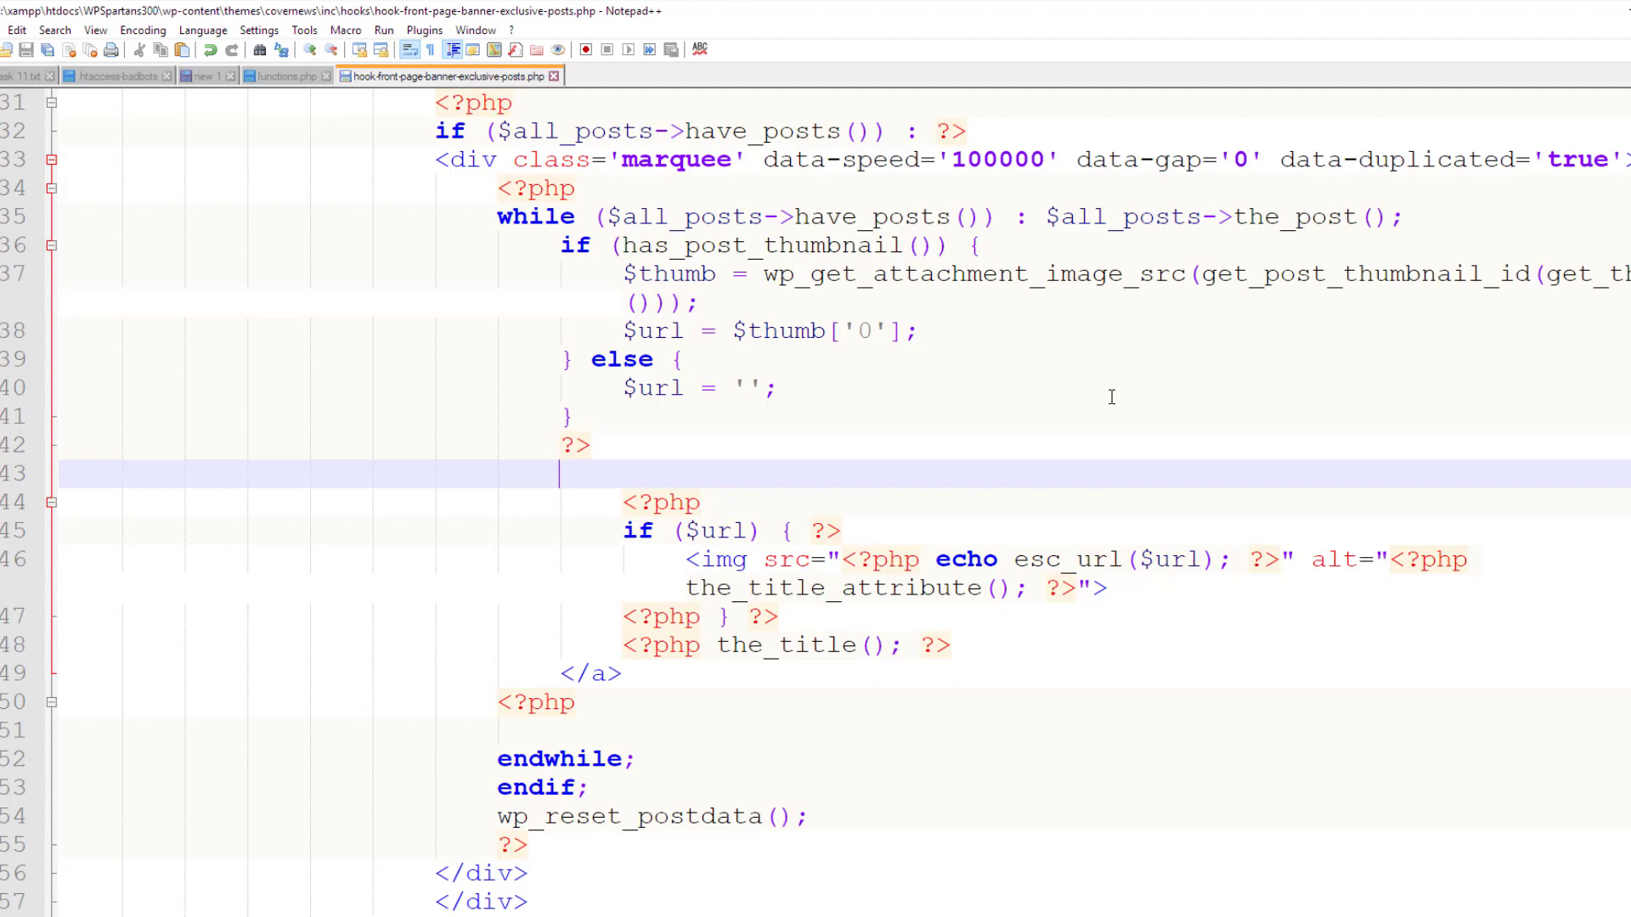
Reload the WordPress home page in Chrome to view the ticker without the permalink tag
mouse_move(862, 915)
click(862, 883)
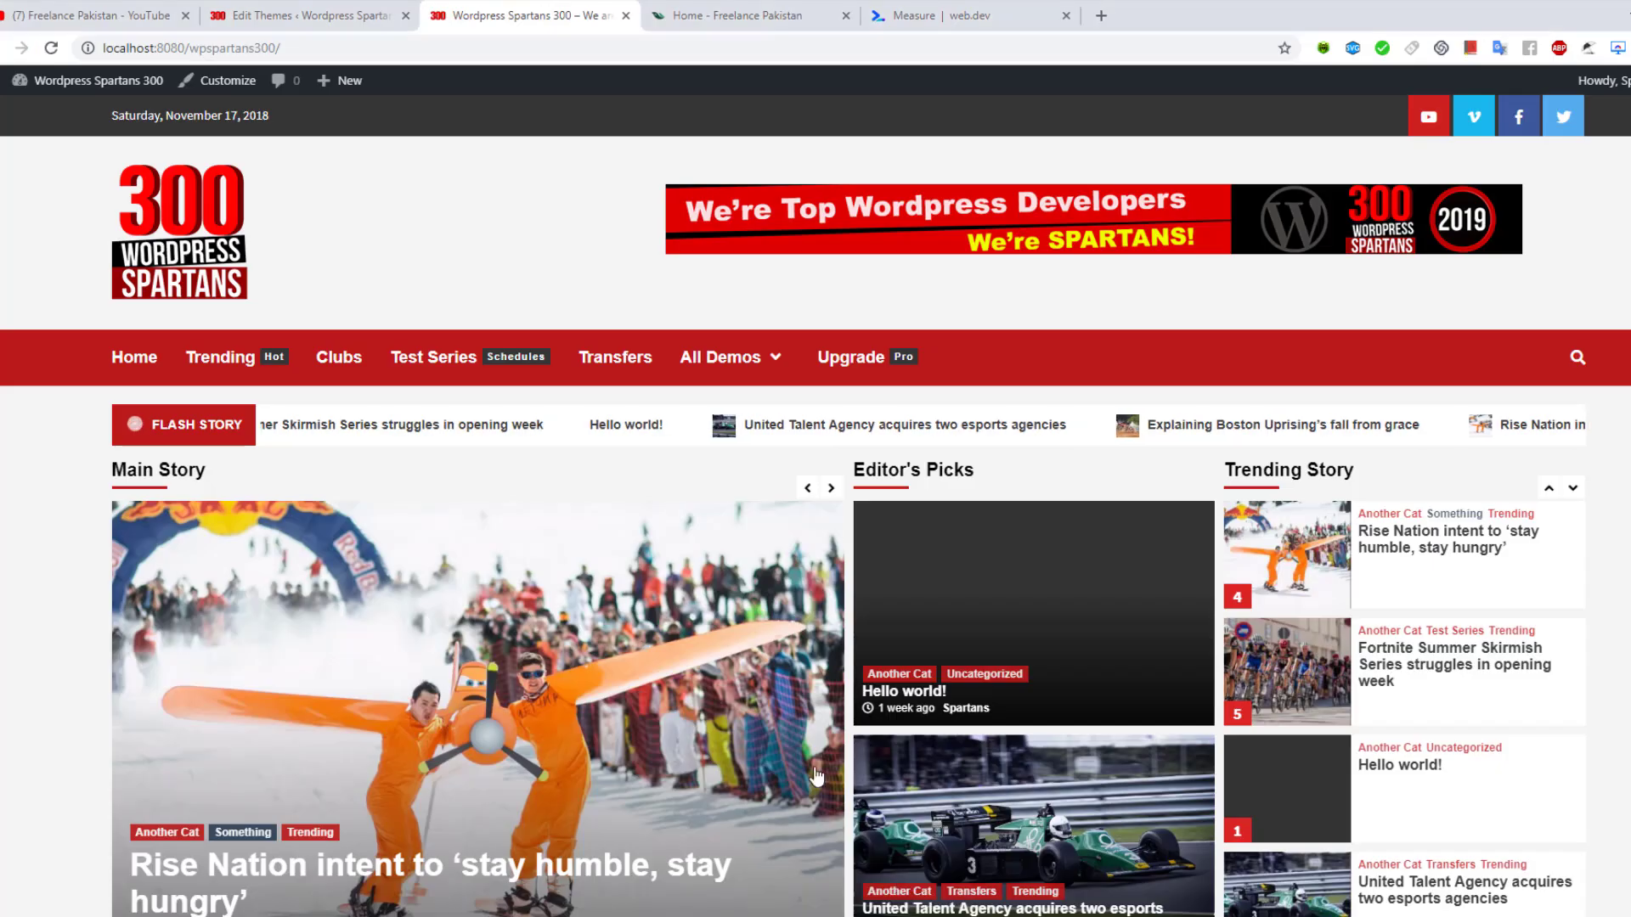
click(58, 47)
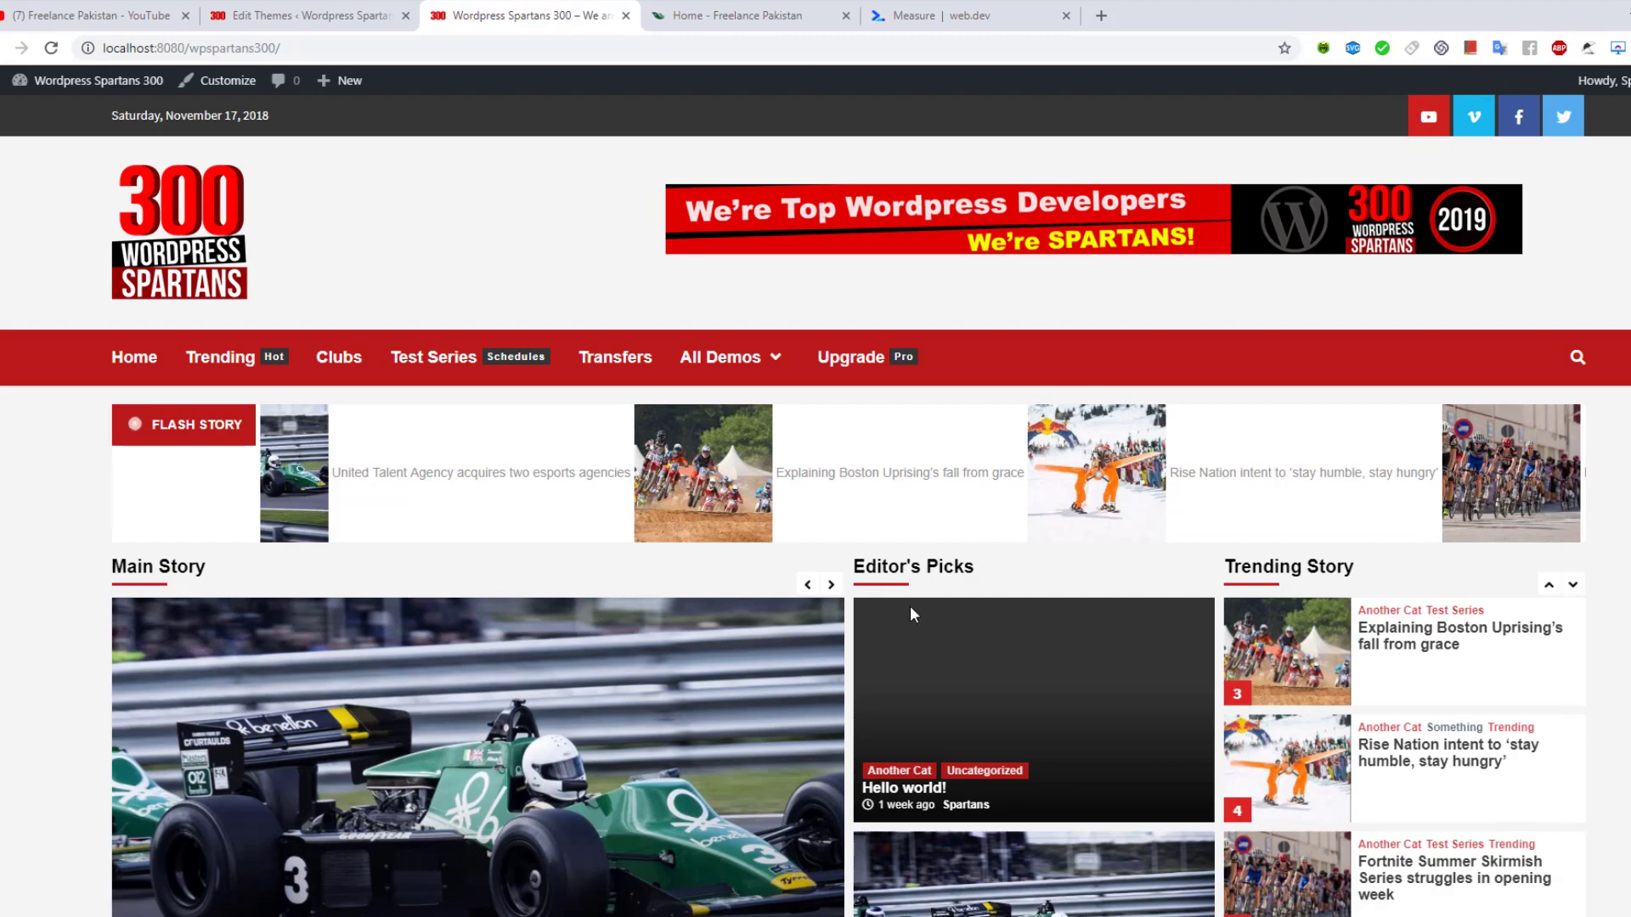
Paste the permalink tag back onto line 43 and save the hook file
mouse_move(1397, 915)
click(1397, 874)
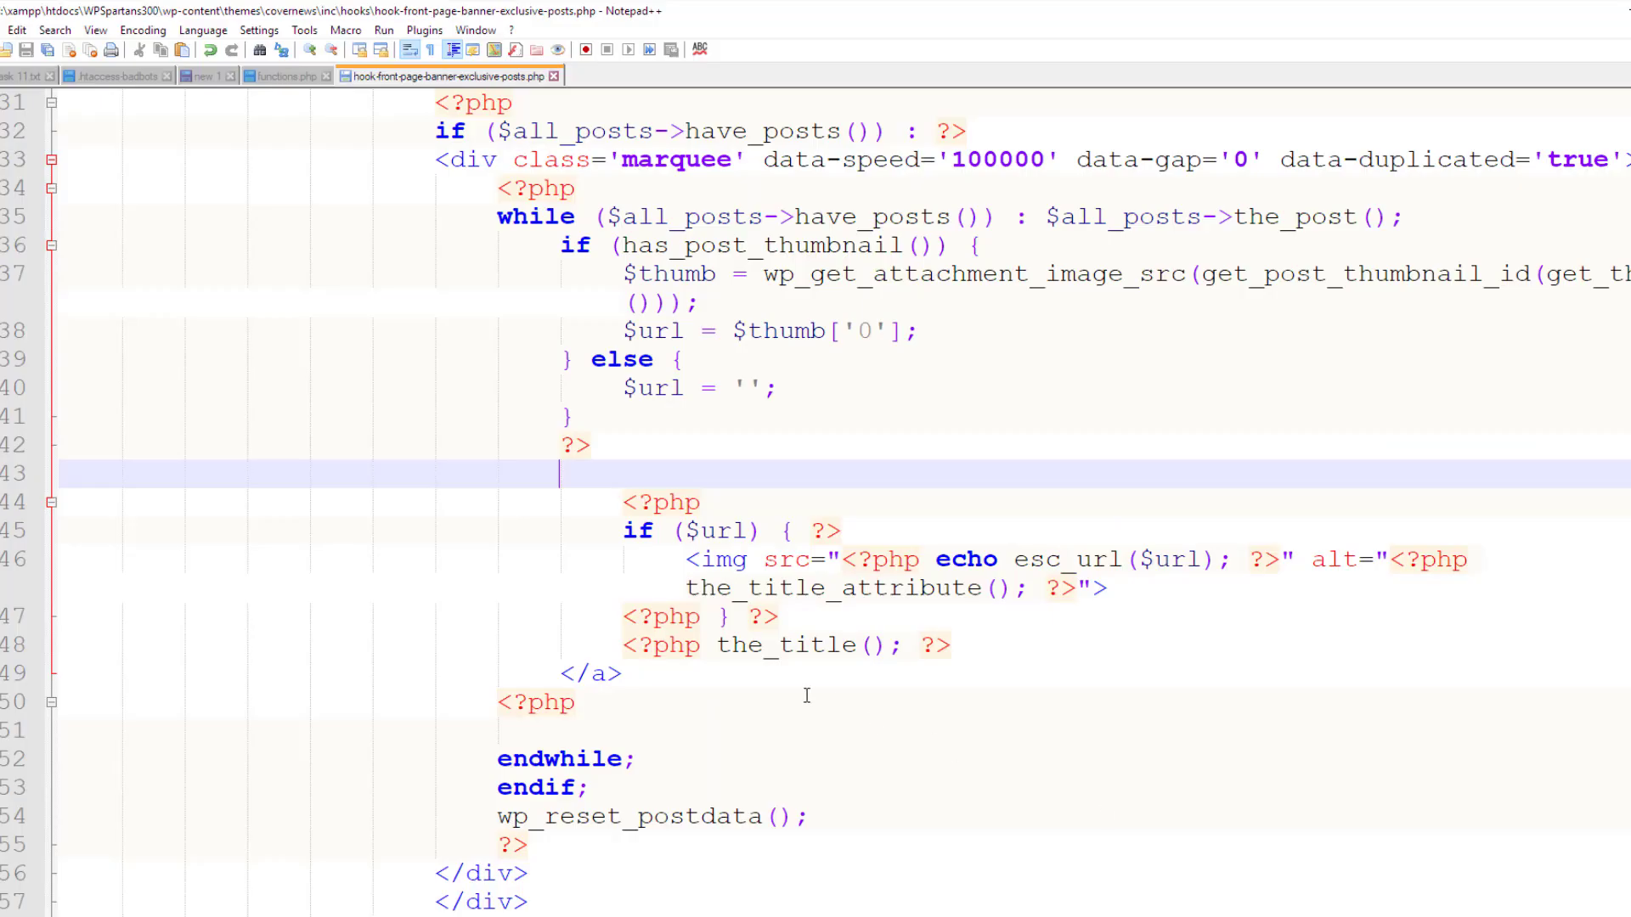
key(ctrl+v)
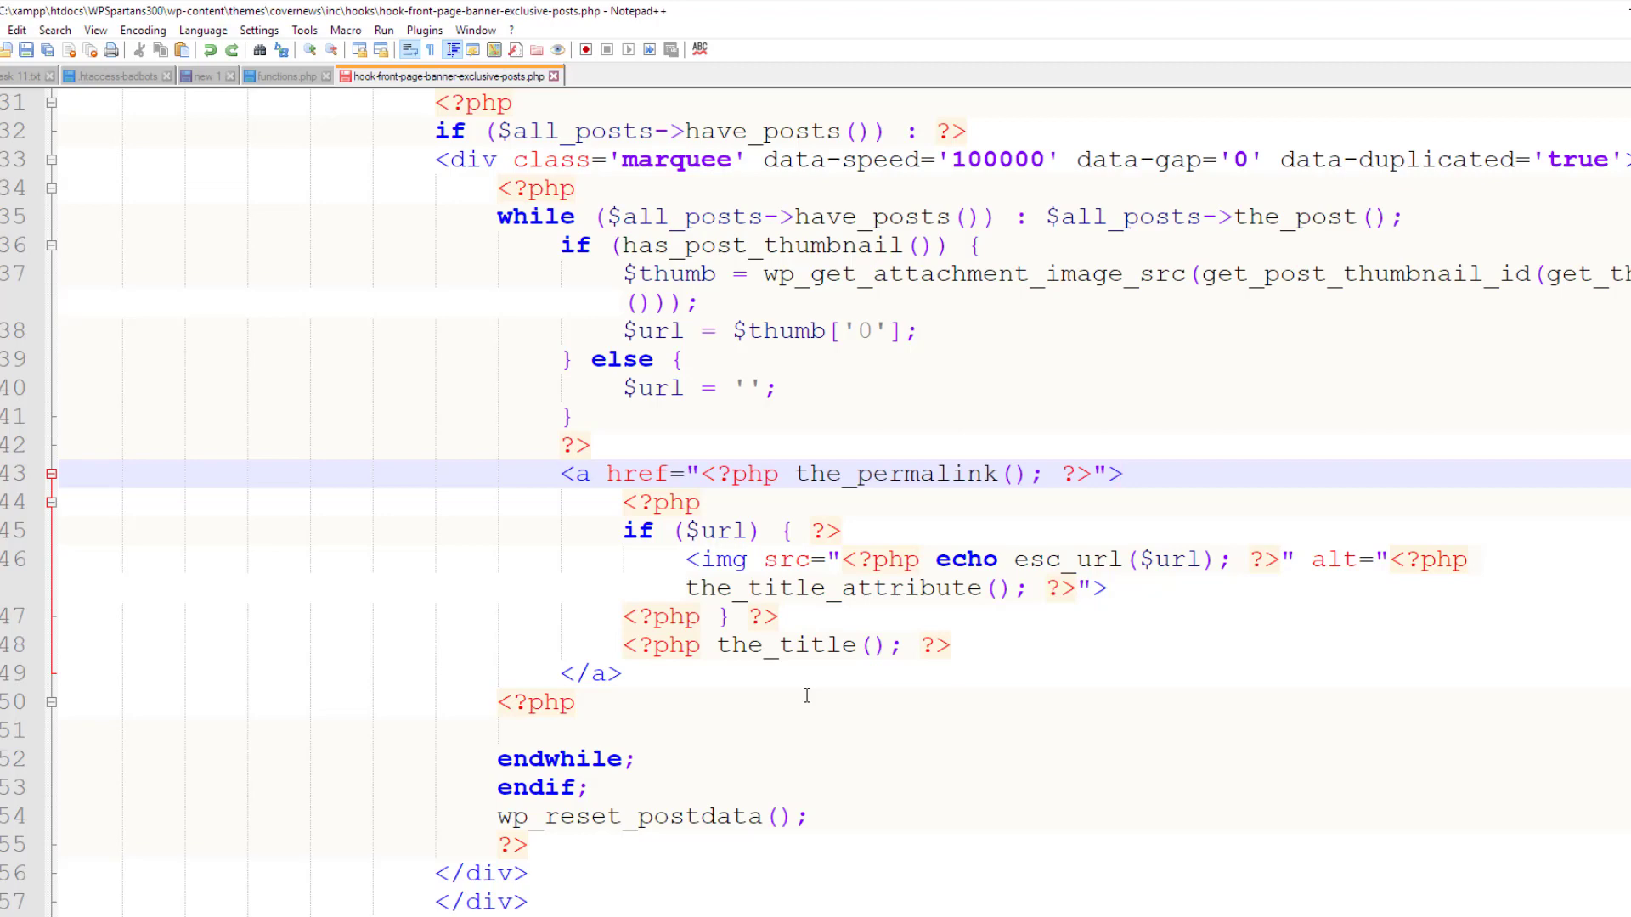
key(ctrl+s)
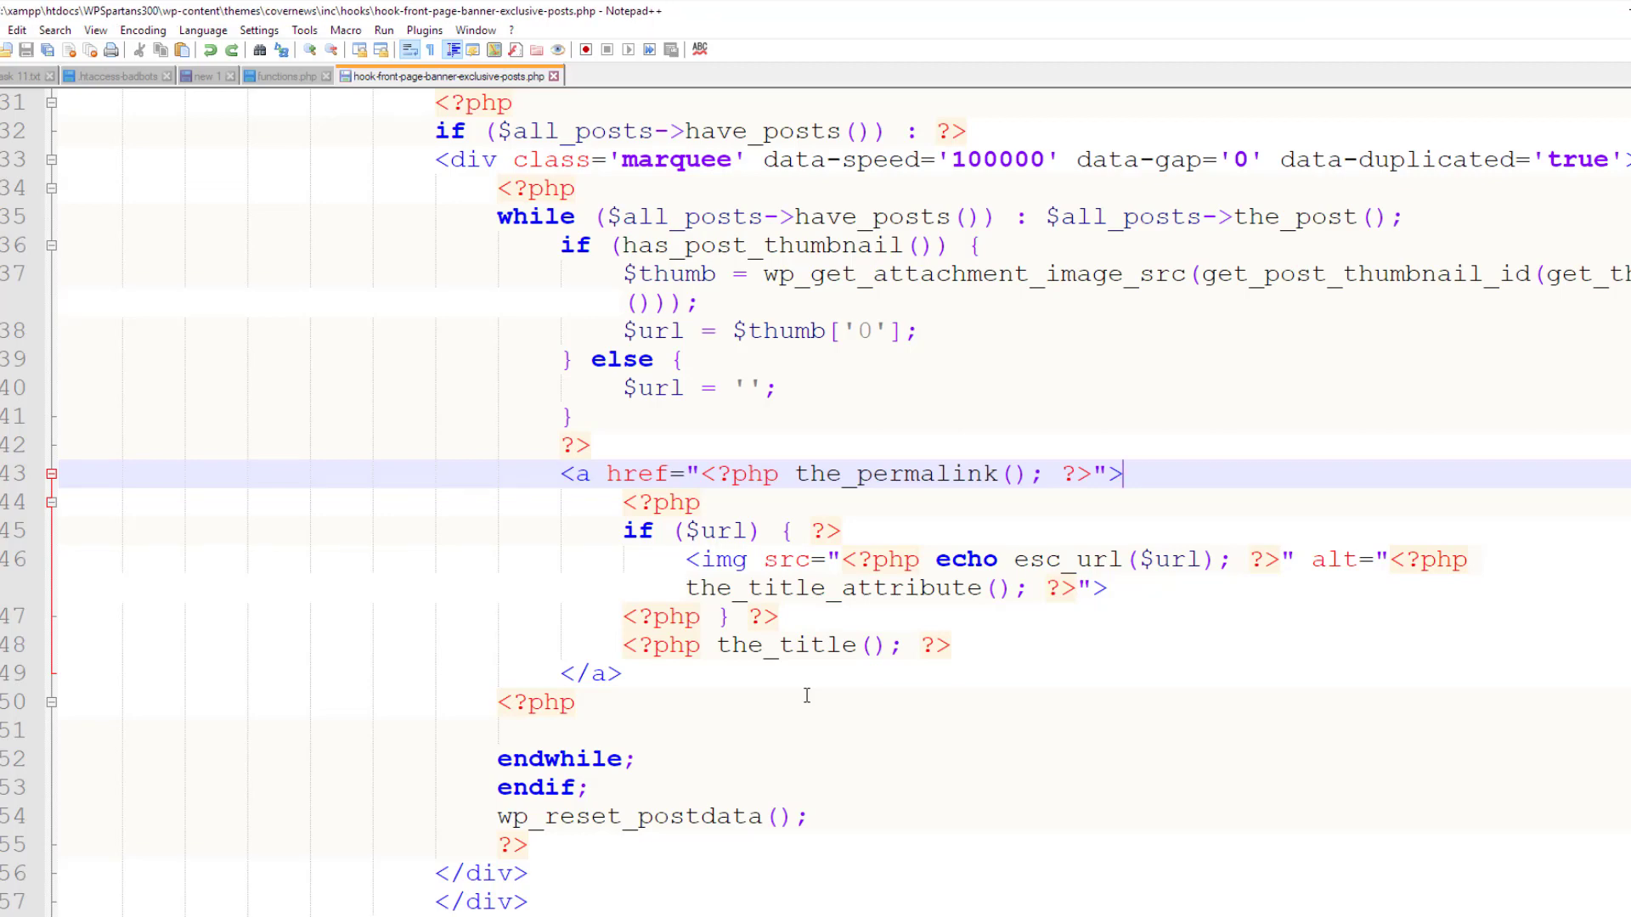
Reload the site in Chrome to check the Flash Story ticker with the tag restored
key(Down)
key(Down)
key(Down)
key(Down)
key(Down)
key(Down)
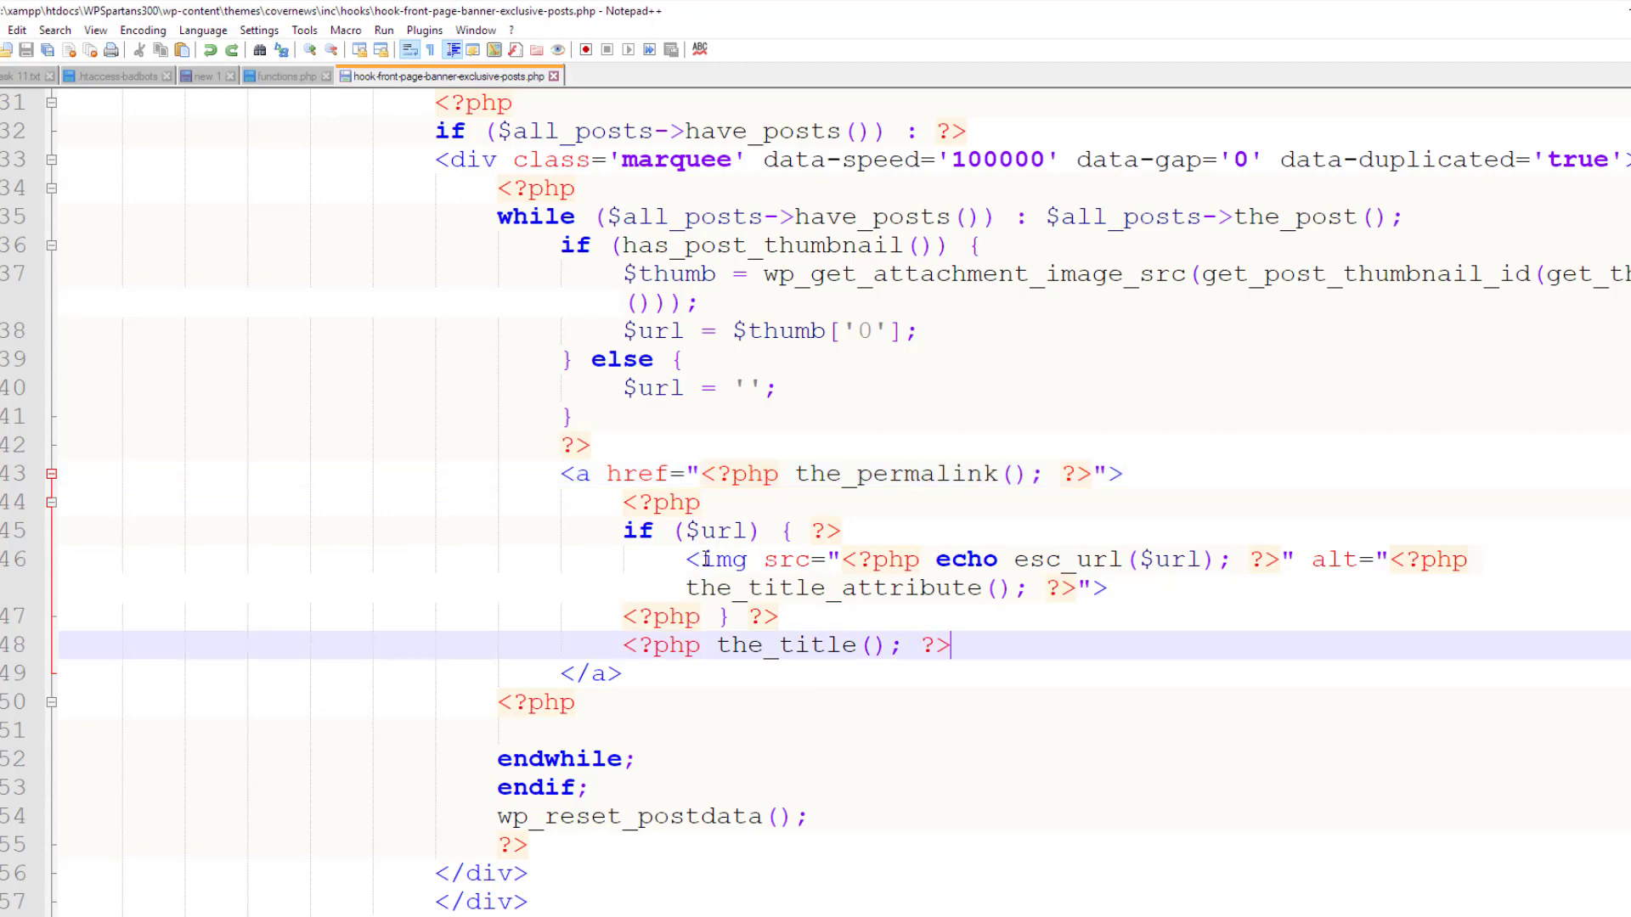
drag(854, 474, 1002, 474)
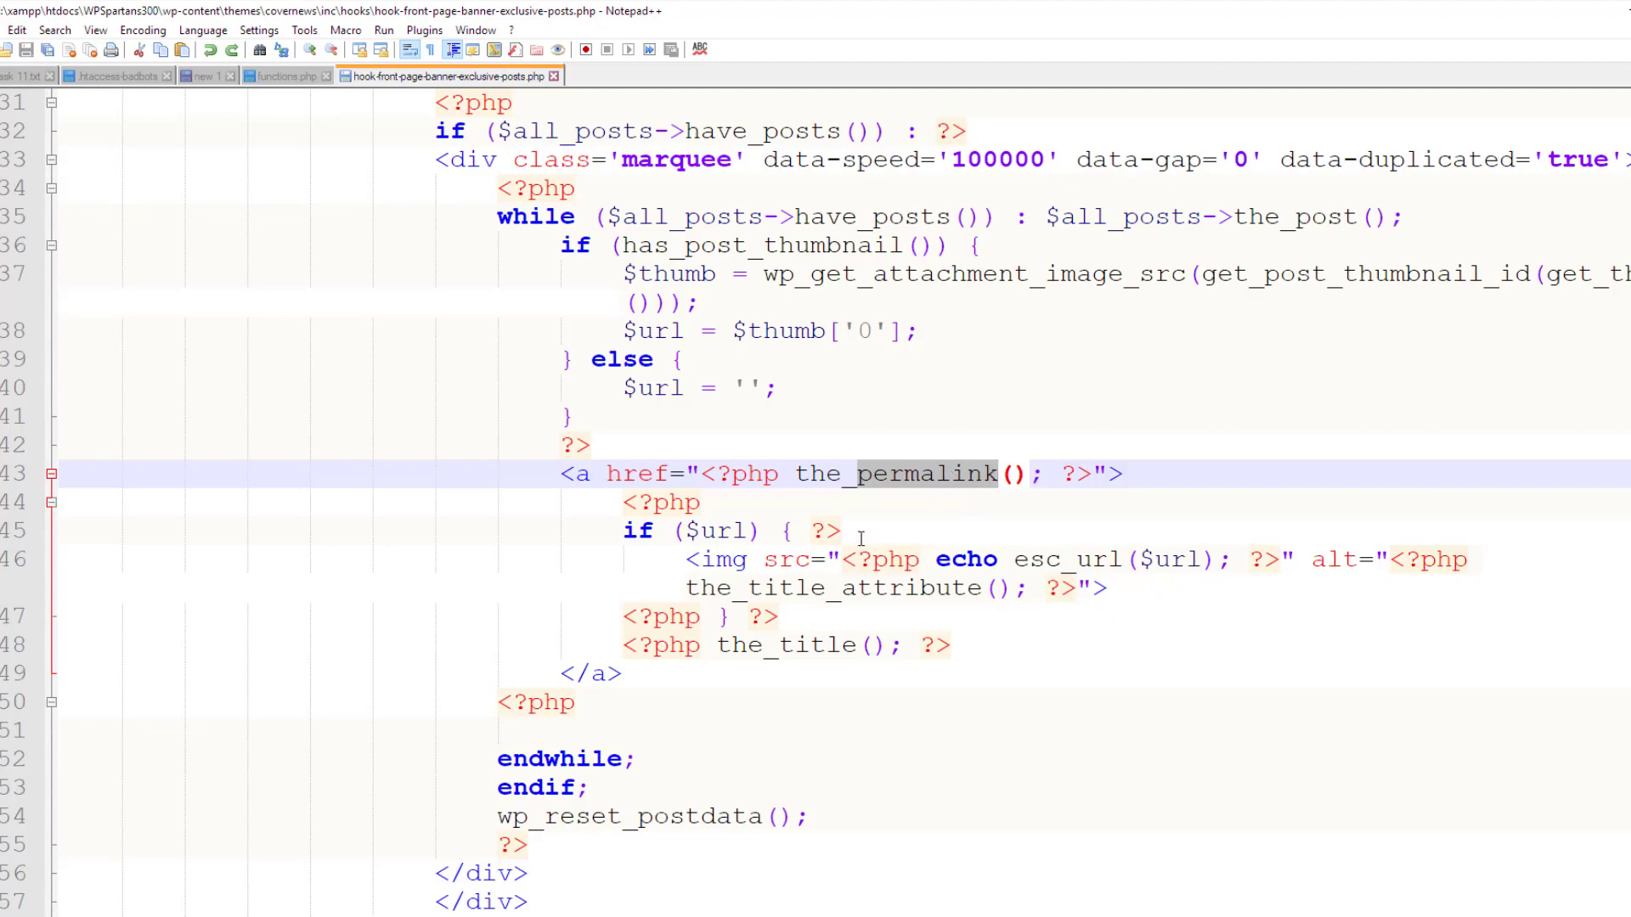
key(alt+Tab)
key(F5)
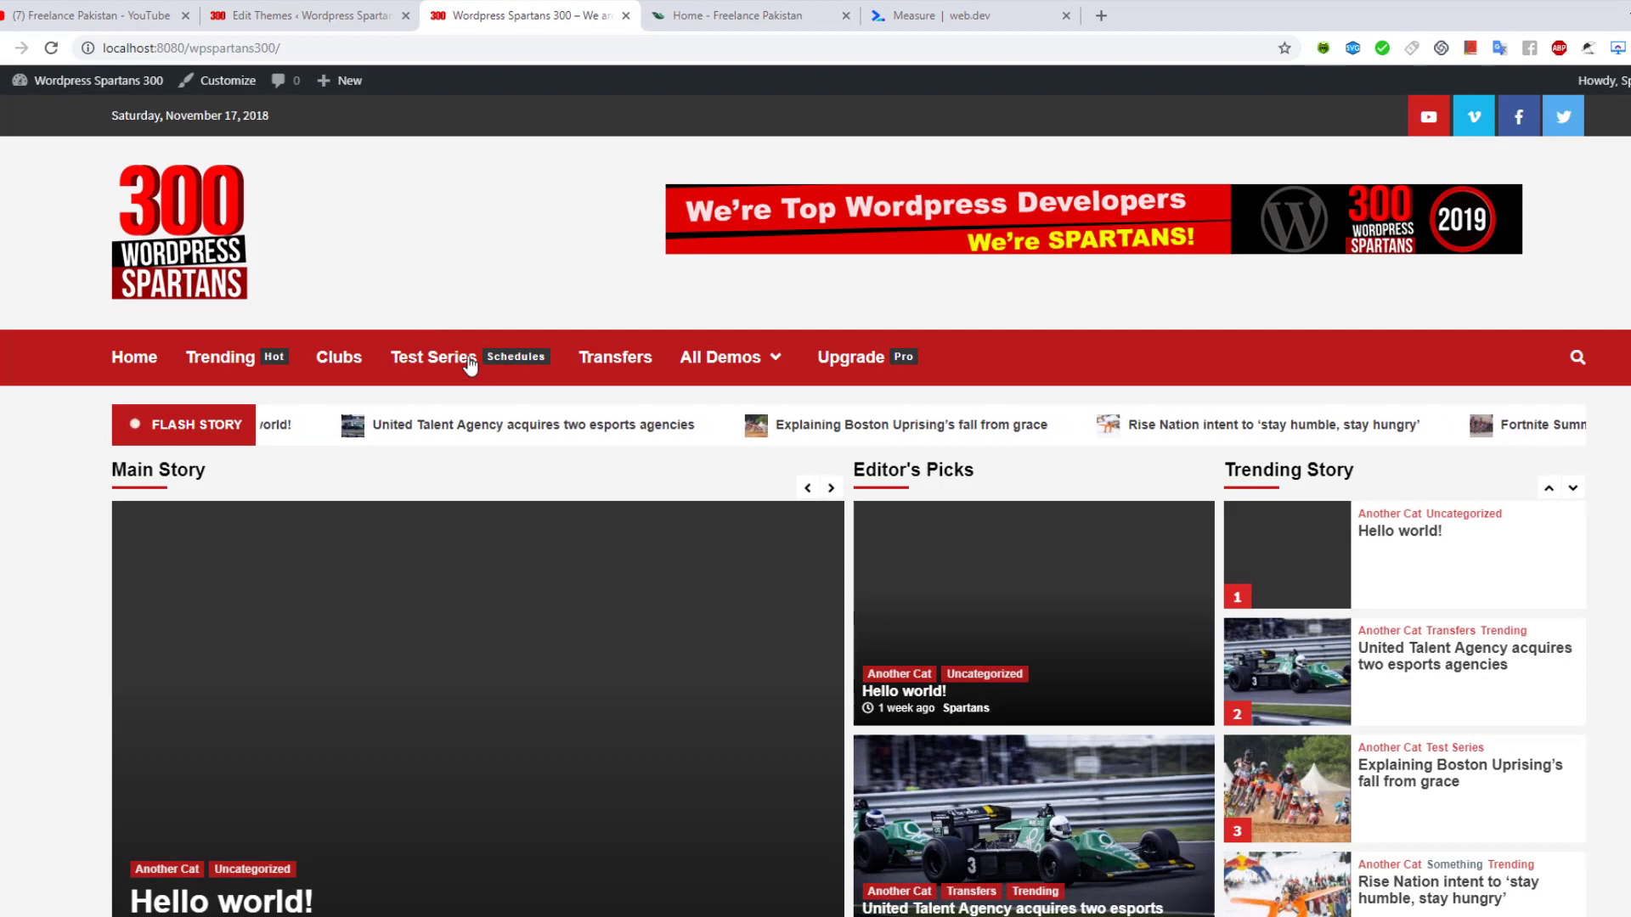
Open the 'Explaining Boston Uprising's fall from grace' headline and scroll down the article
click(827, 429)
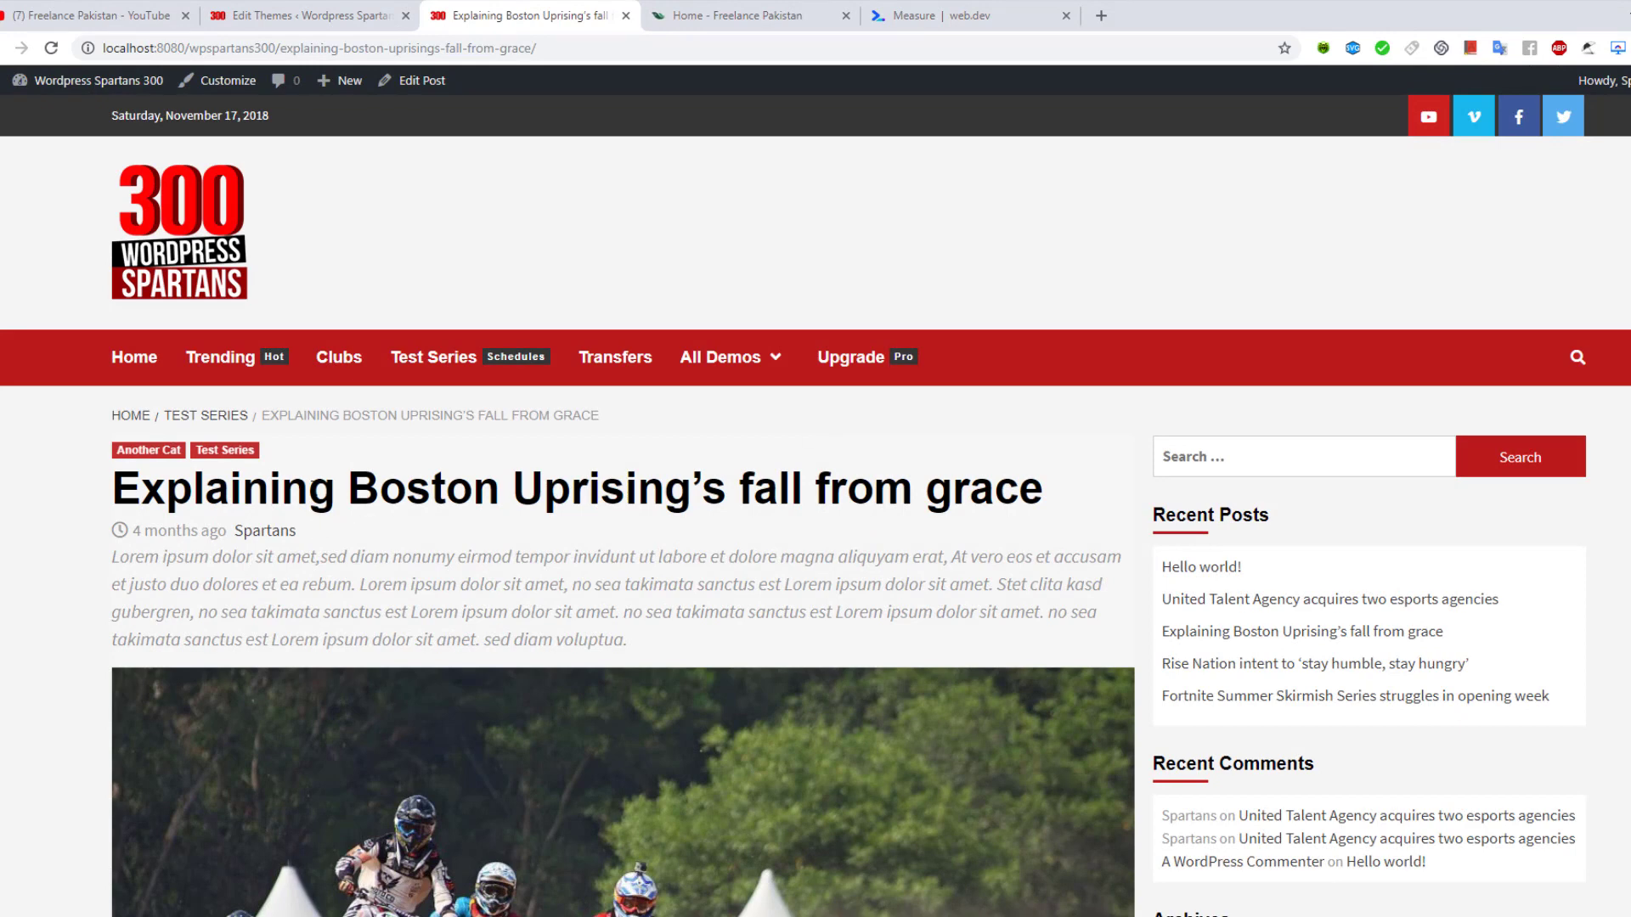
scroll(424, 391, down, 2)
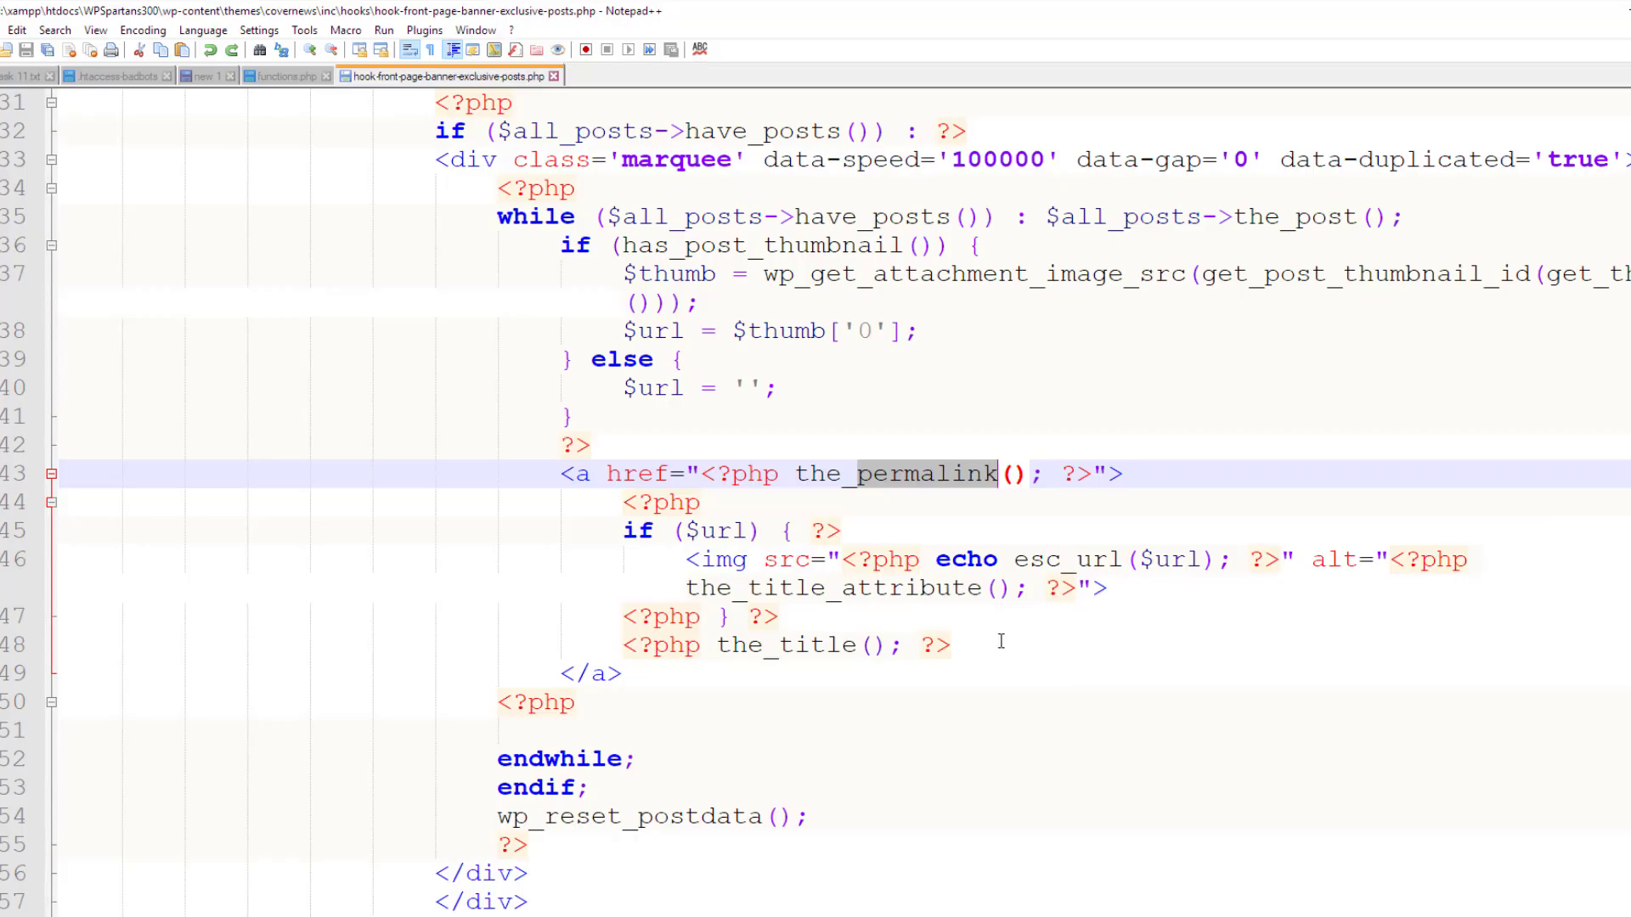
Delete the_title() output from line 48 and save the hook file
click(986, 650)
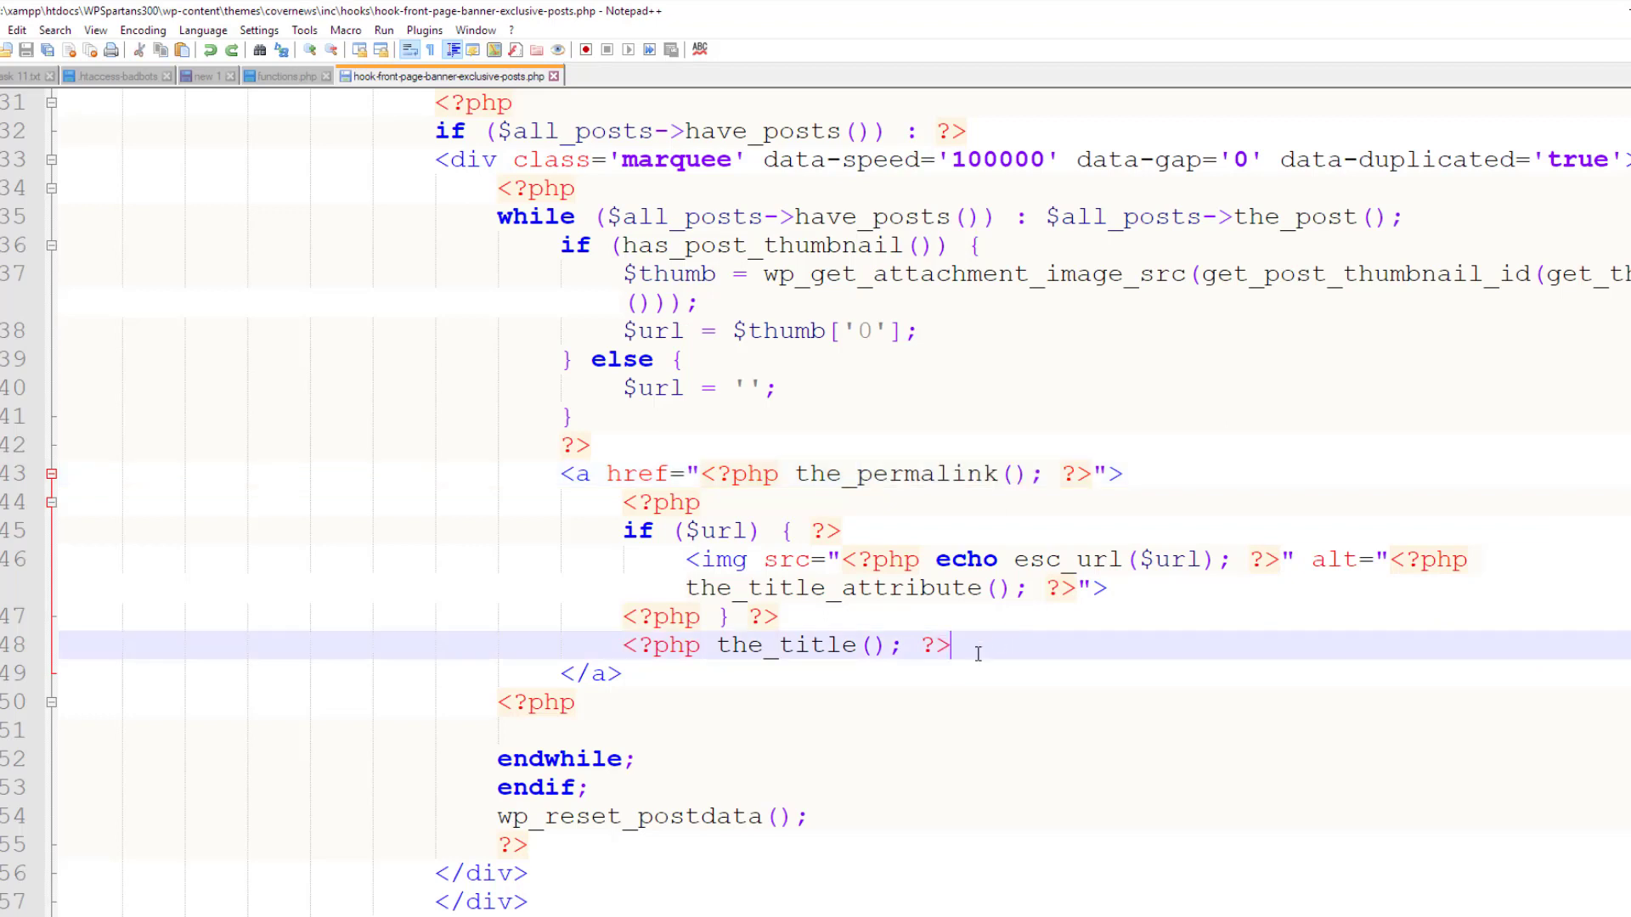
key(ctrl+shift+Left)
key(ctrl+shift+Left)
key(ctrl+shift+Left)
key(ctrl+shift+Left)
key(ctrl+shift+Left)
key(ctrl+shift+Left)
key(ctrl+c)
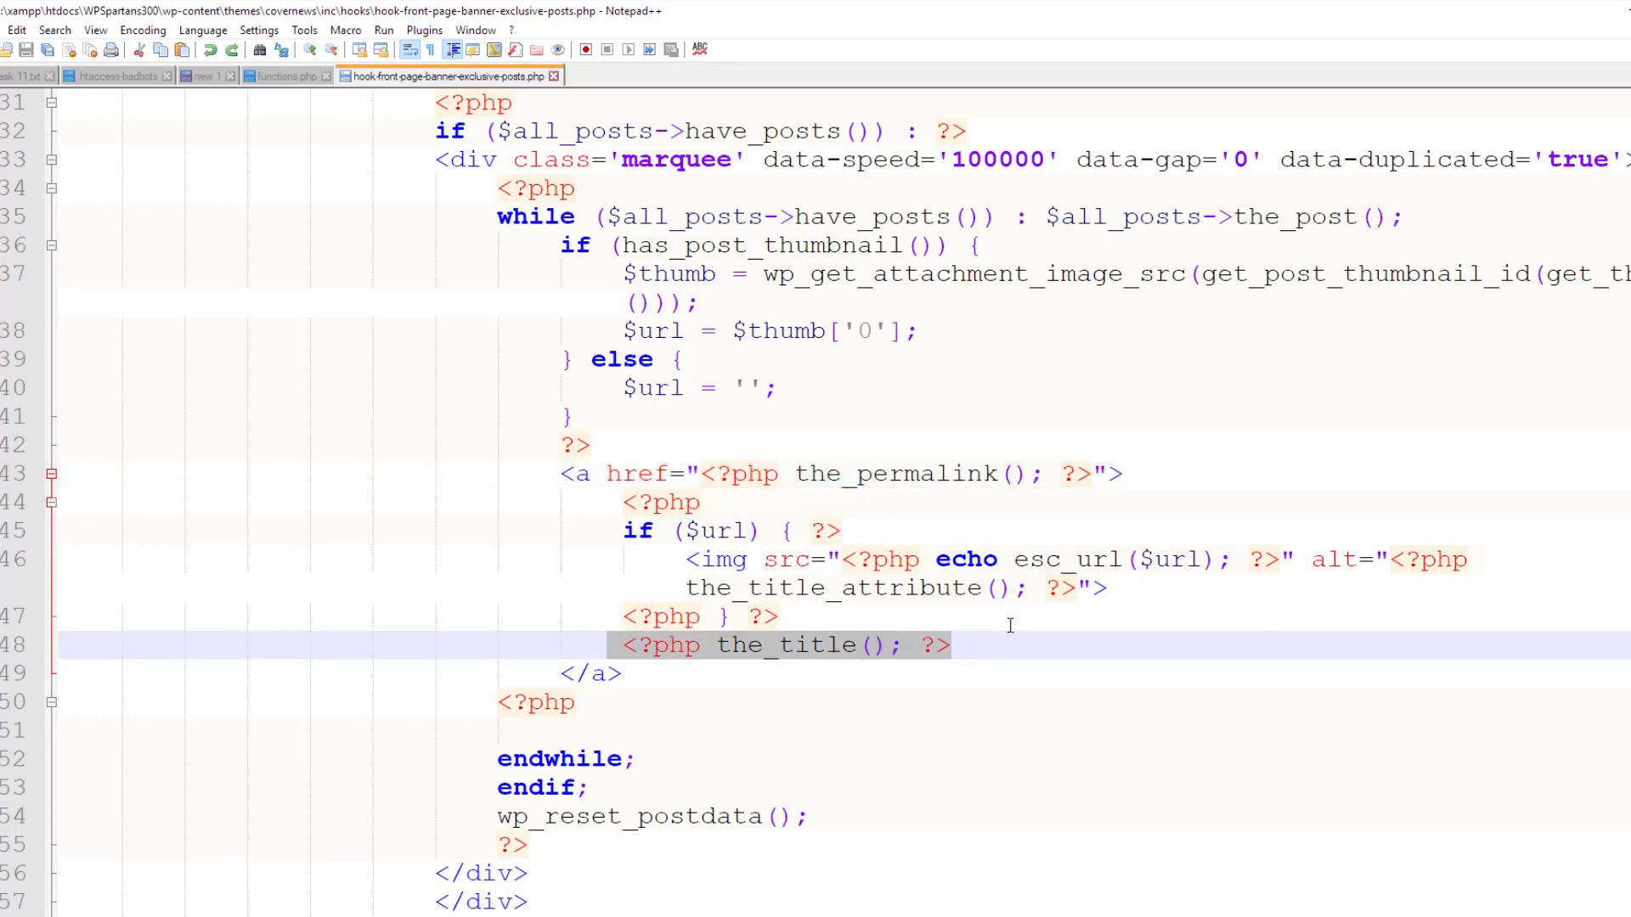
key(Delete)
key(ctrl+s)
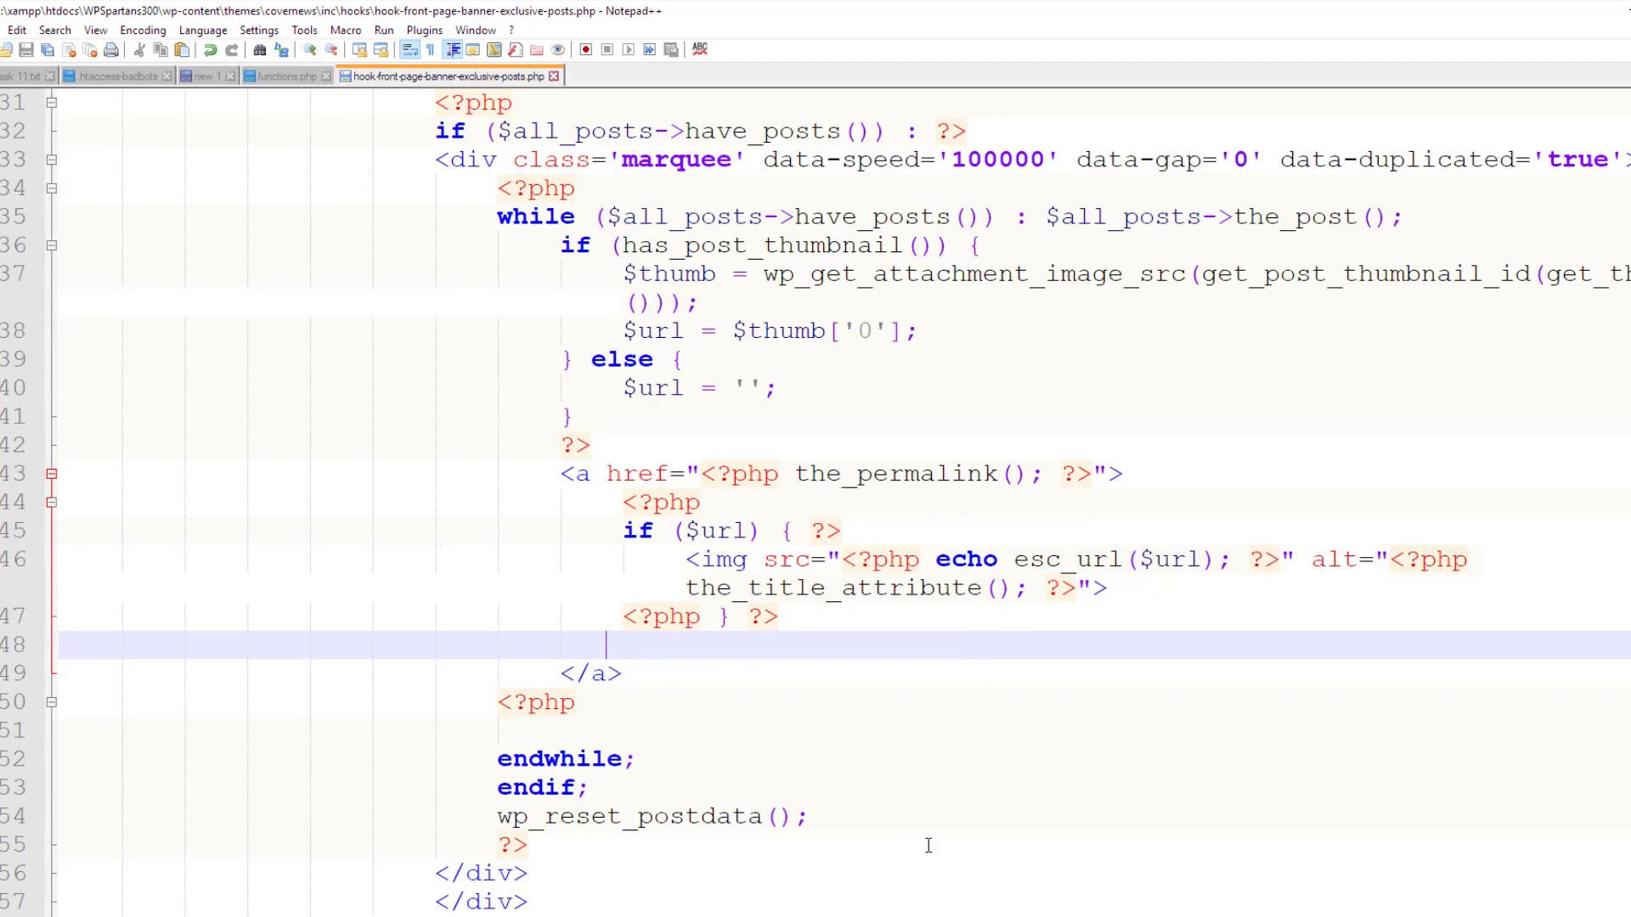
Reload the article and go to the home page to see the thumbnail-only ticker
click(865, 875)
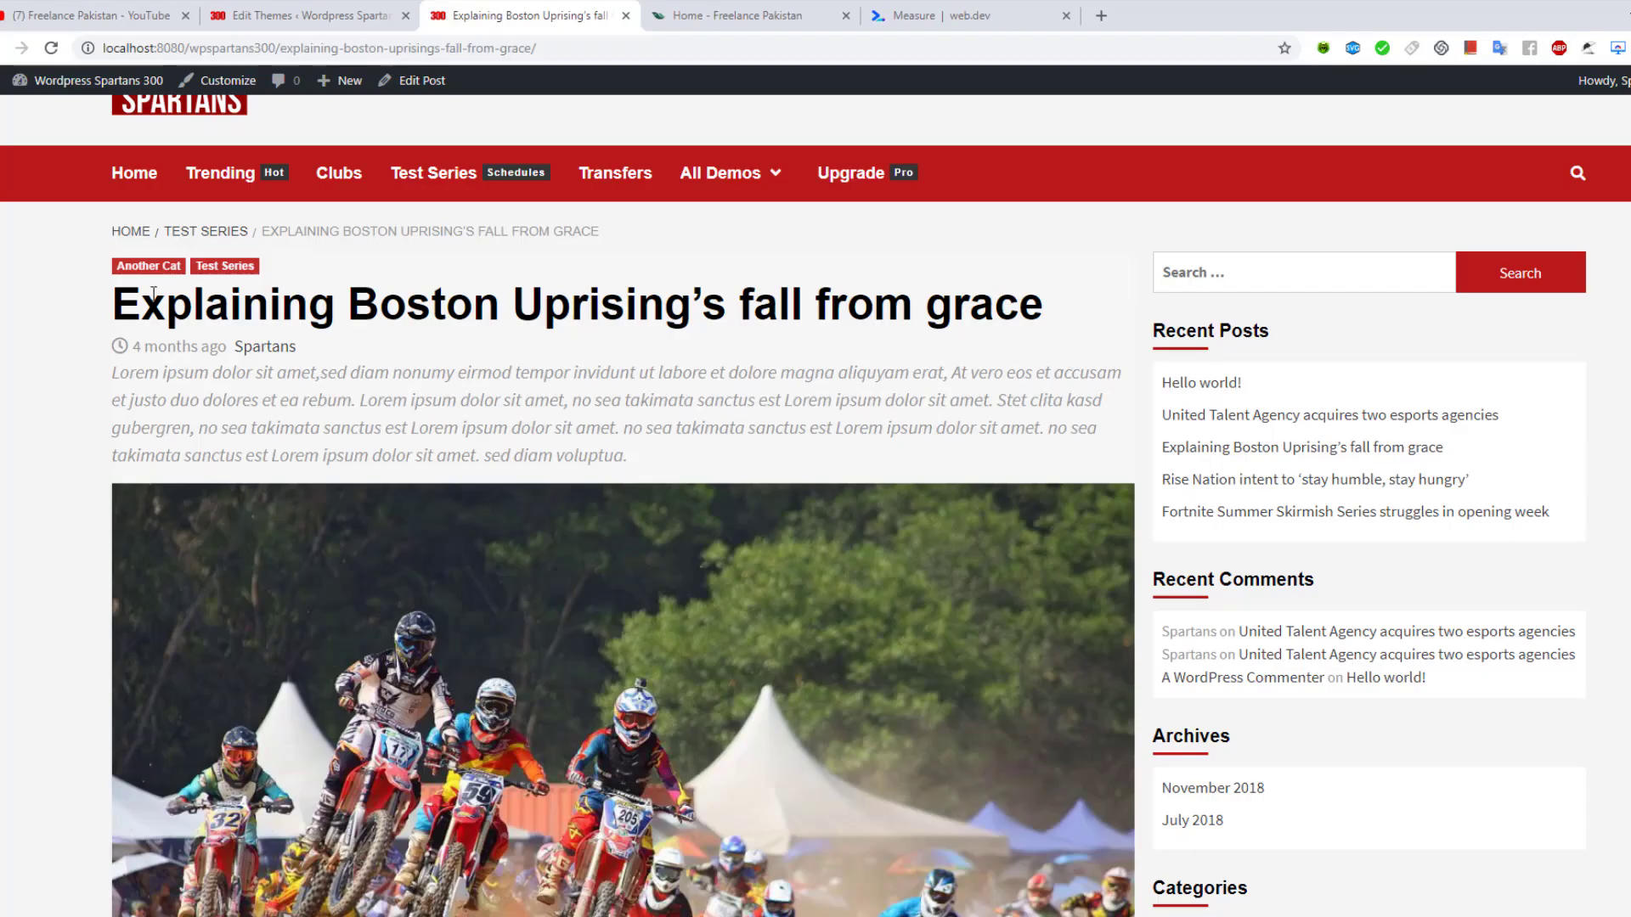
click(53, 48)
click(132, 173)
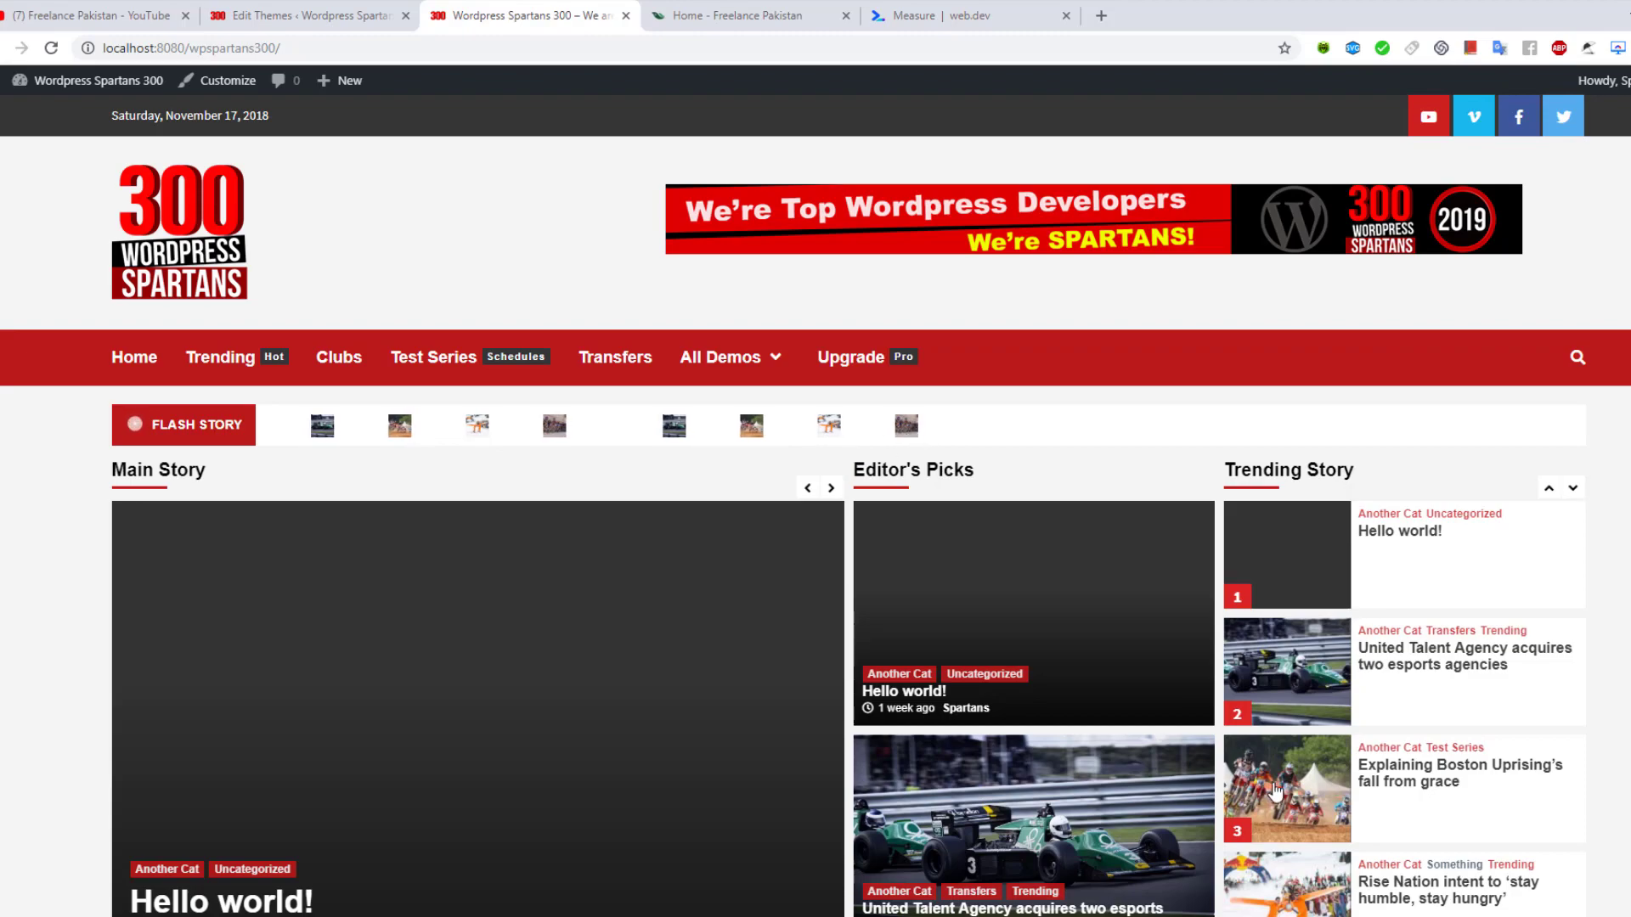
Paste the_title() back onto line 48 and bring the site's front page forward
key(alt+Tab)
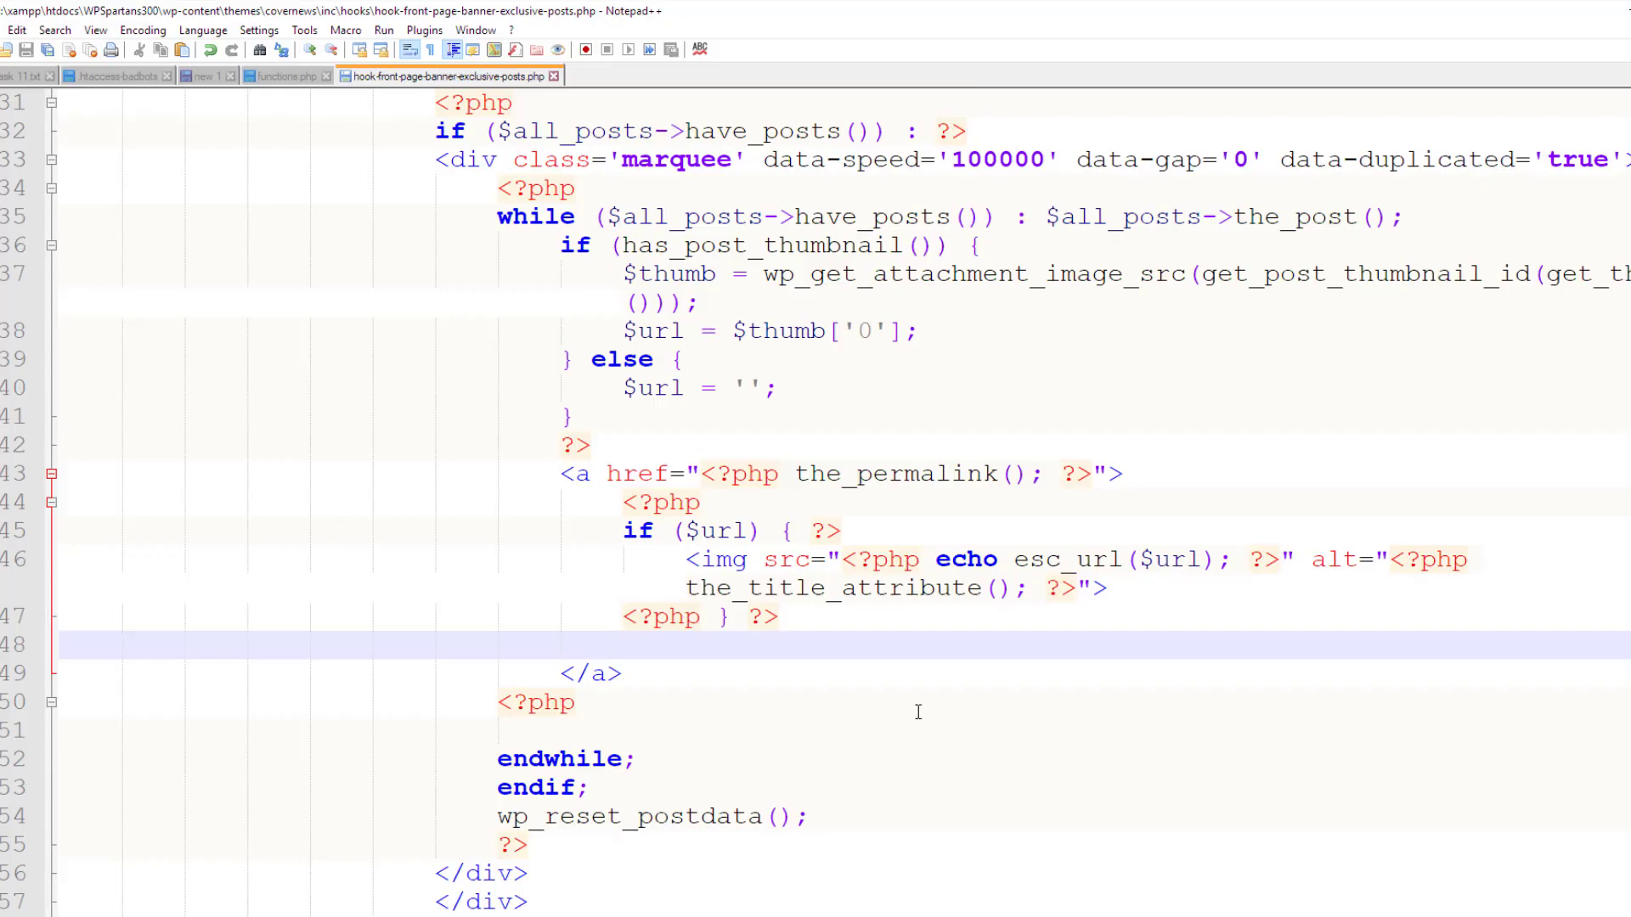
key(ctrl+v)
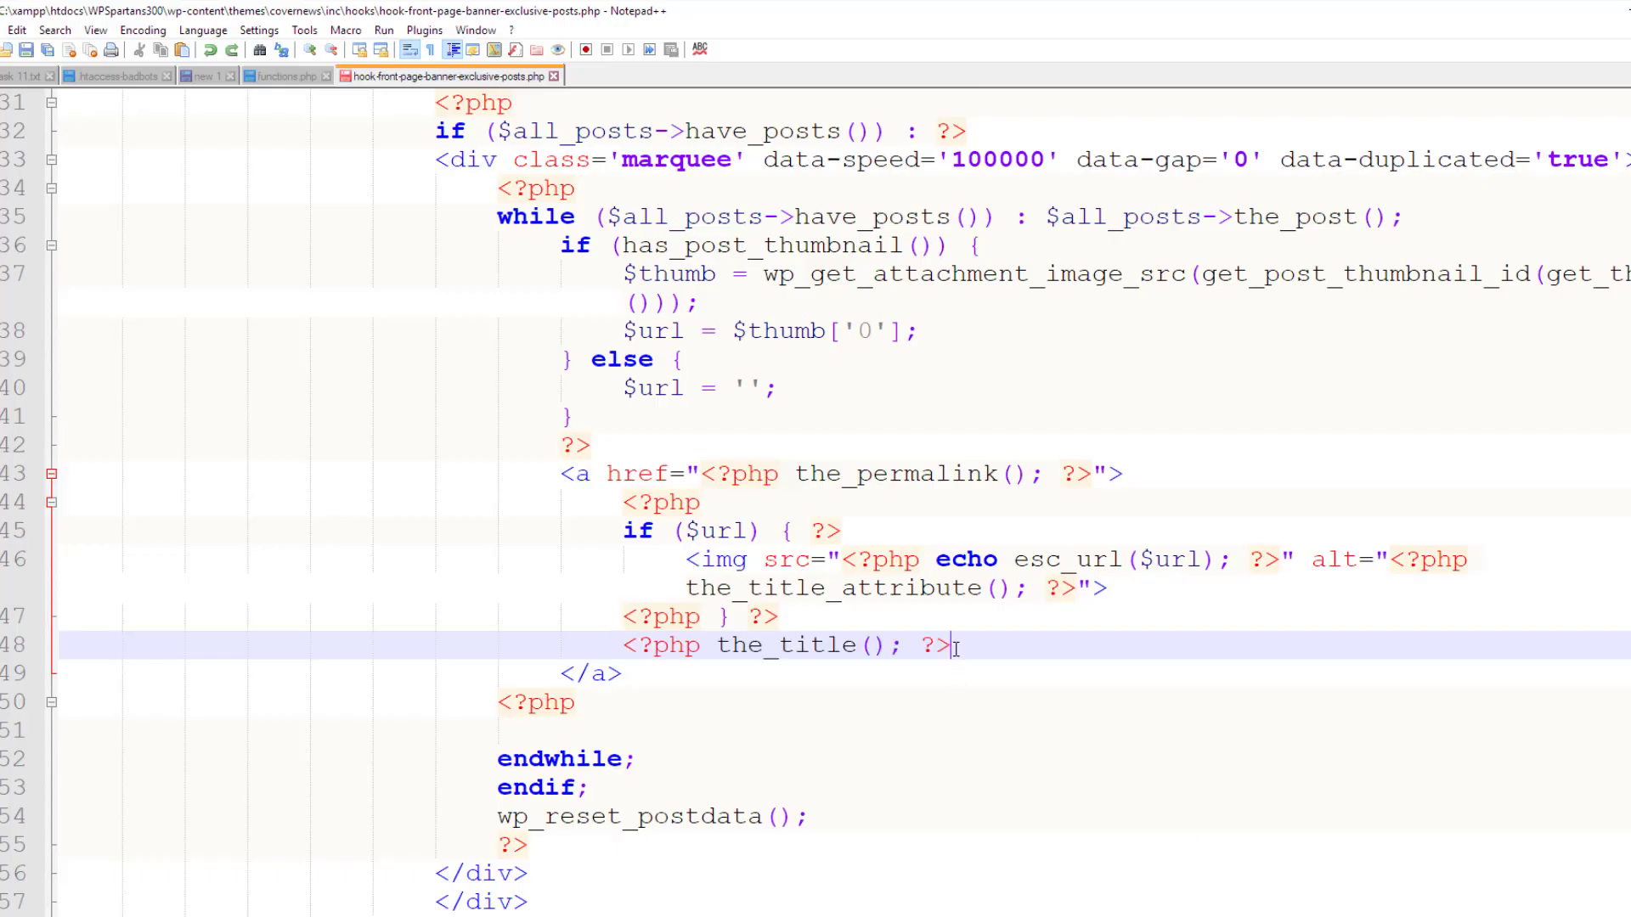
drag(953, 650, 612, 651)
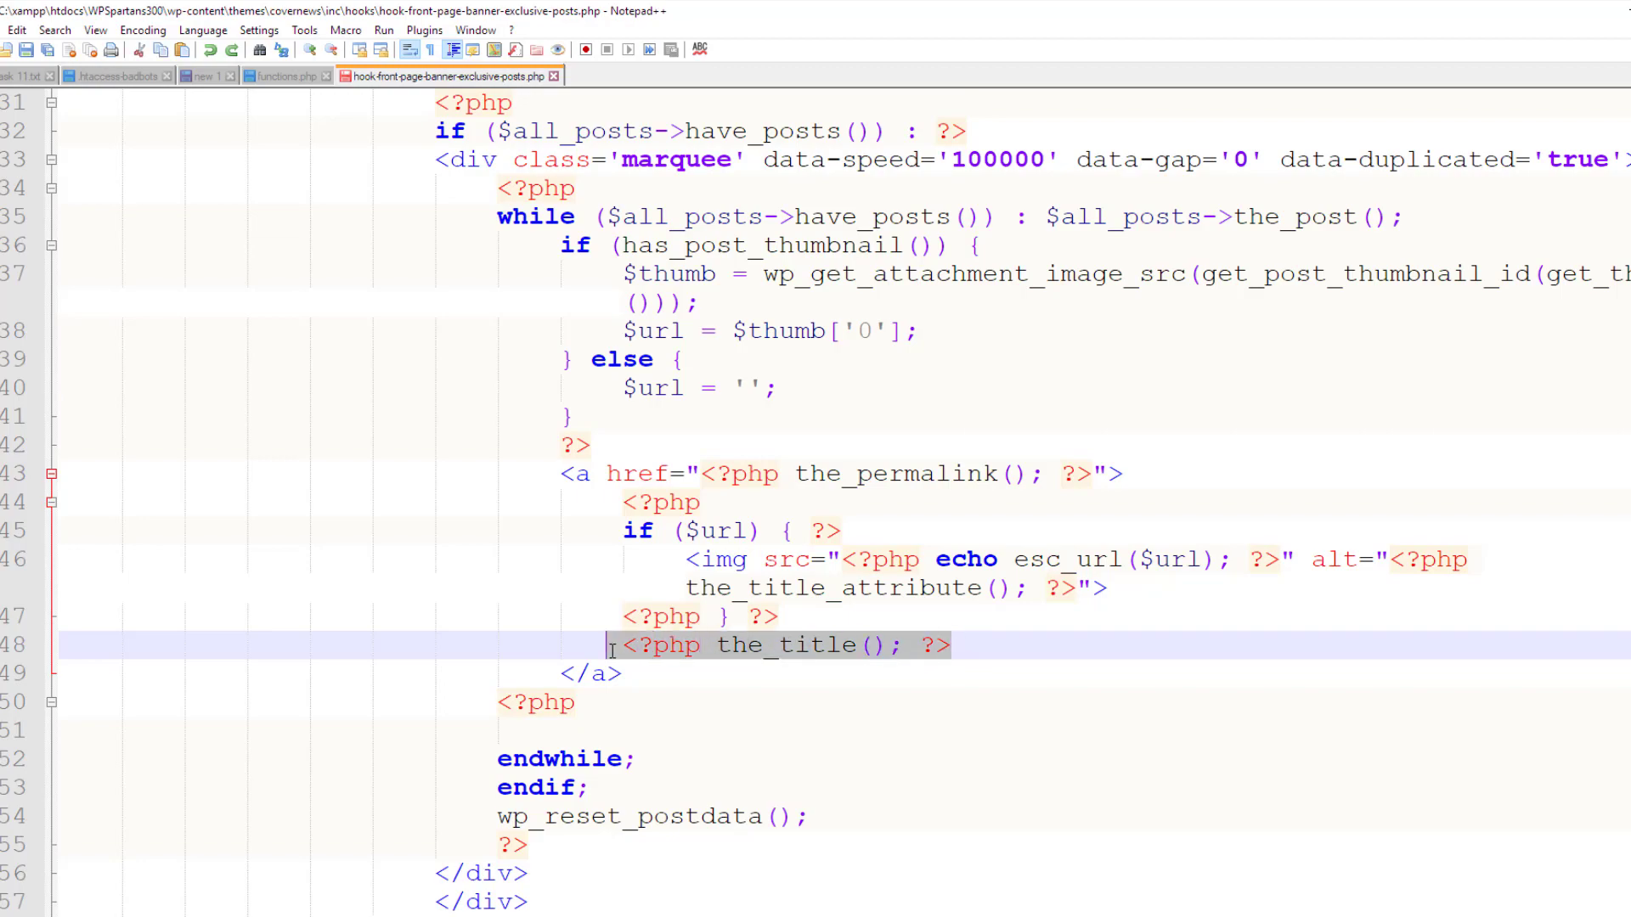
key(alt+Tab)
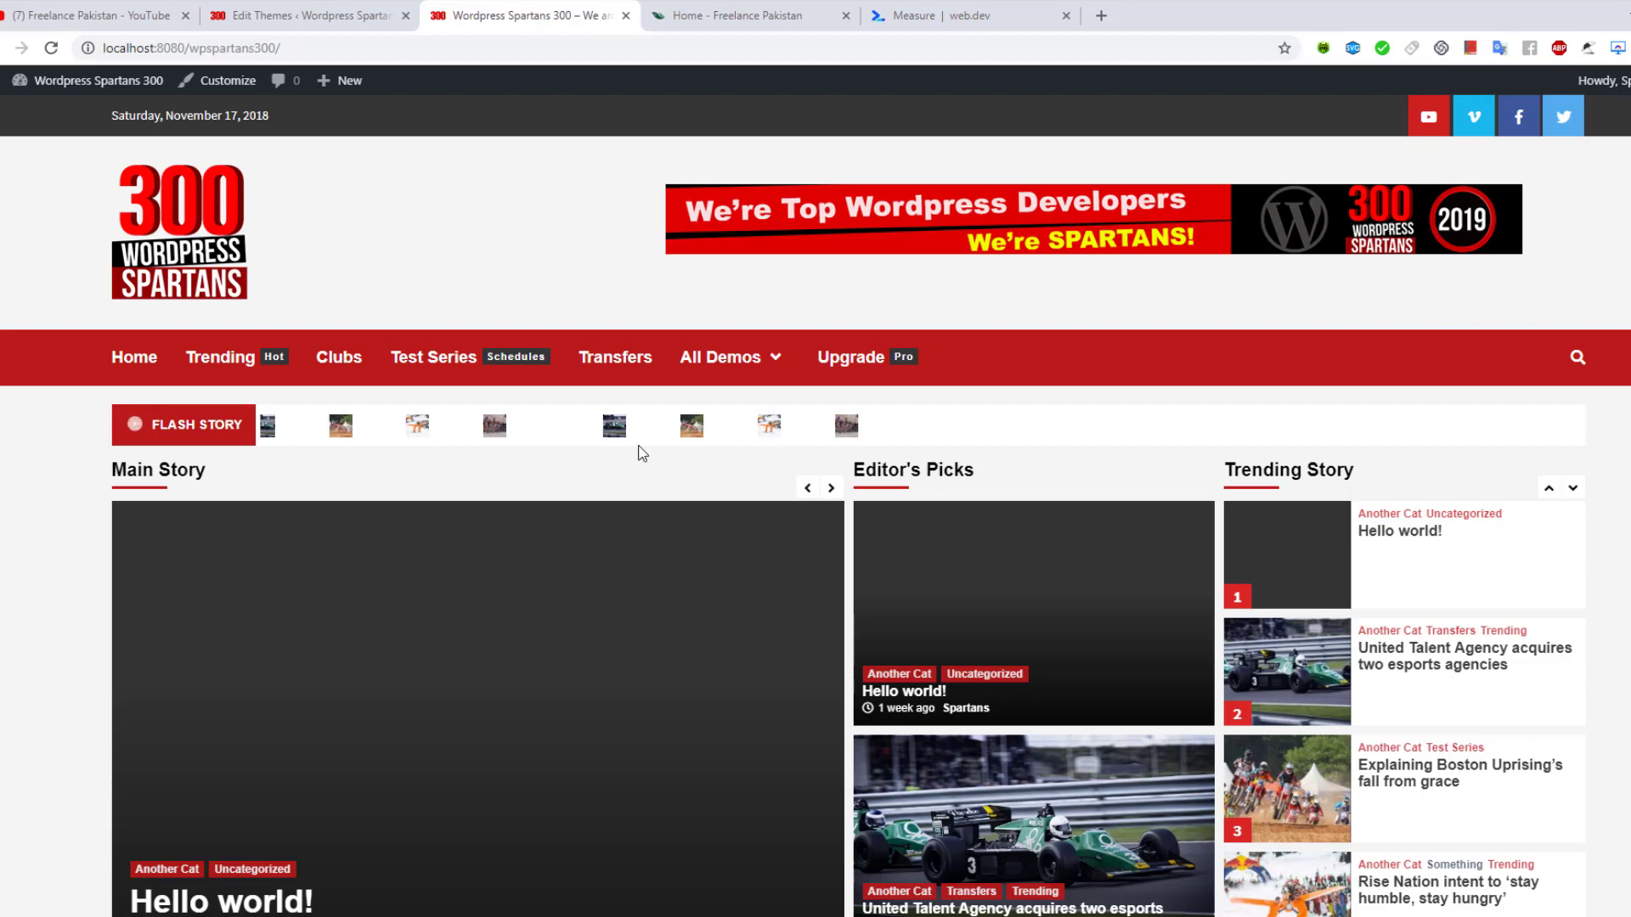
key(alt+Tab)
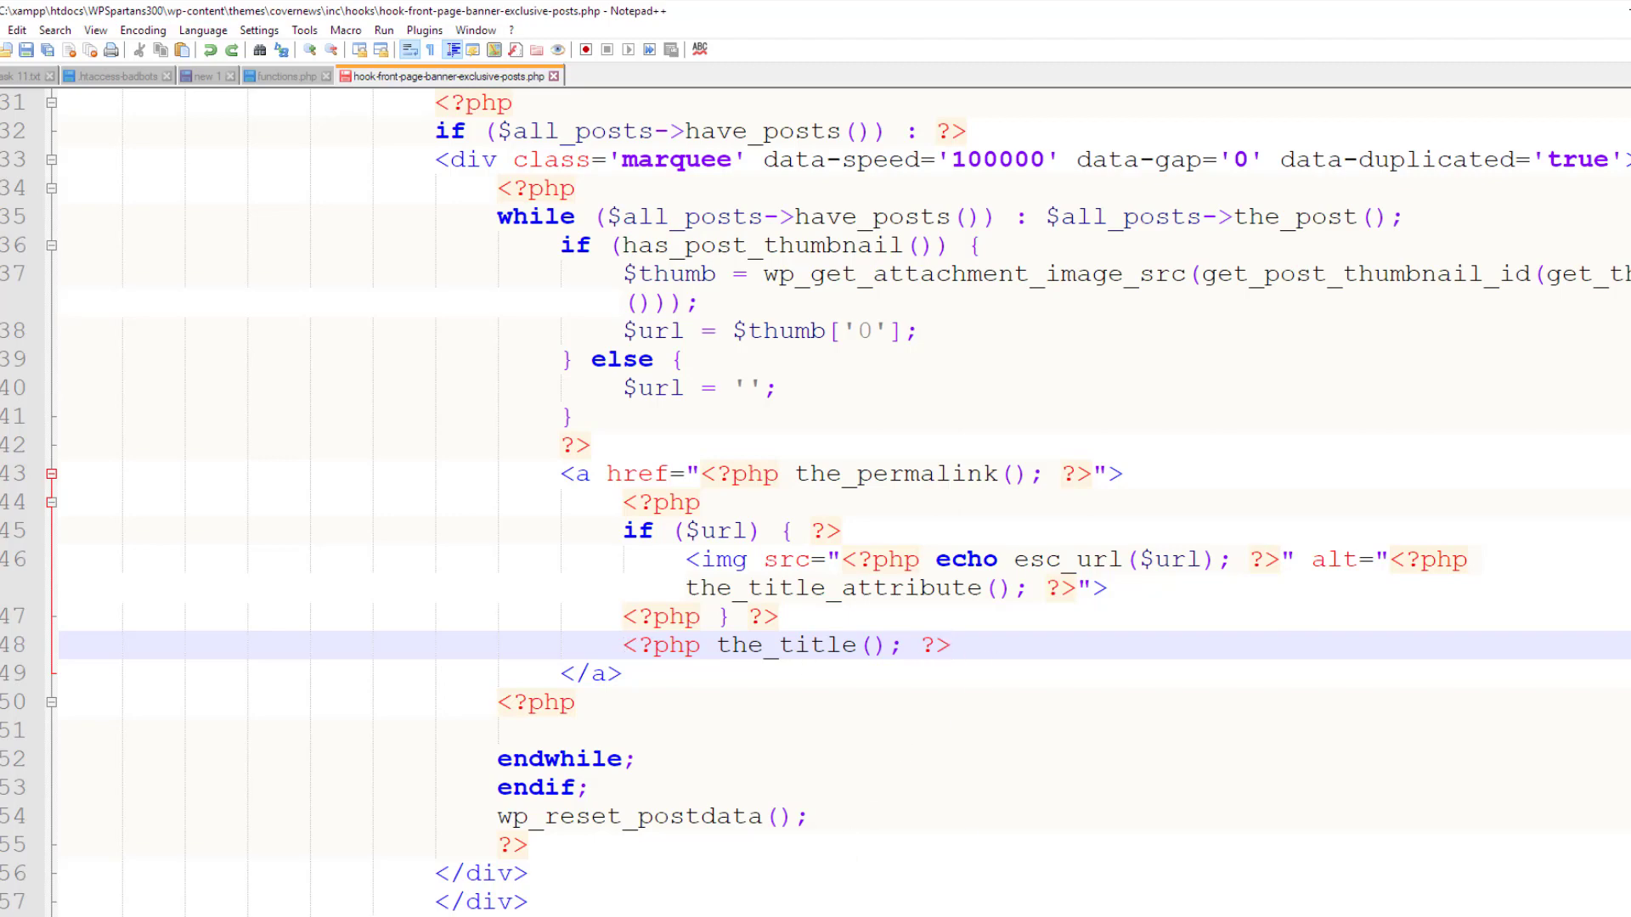
click(864, 866)
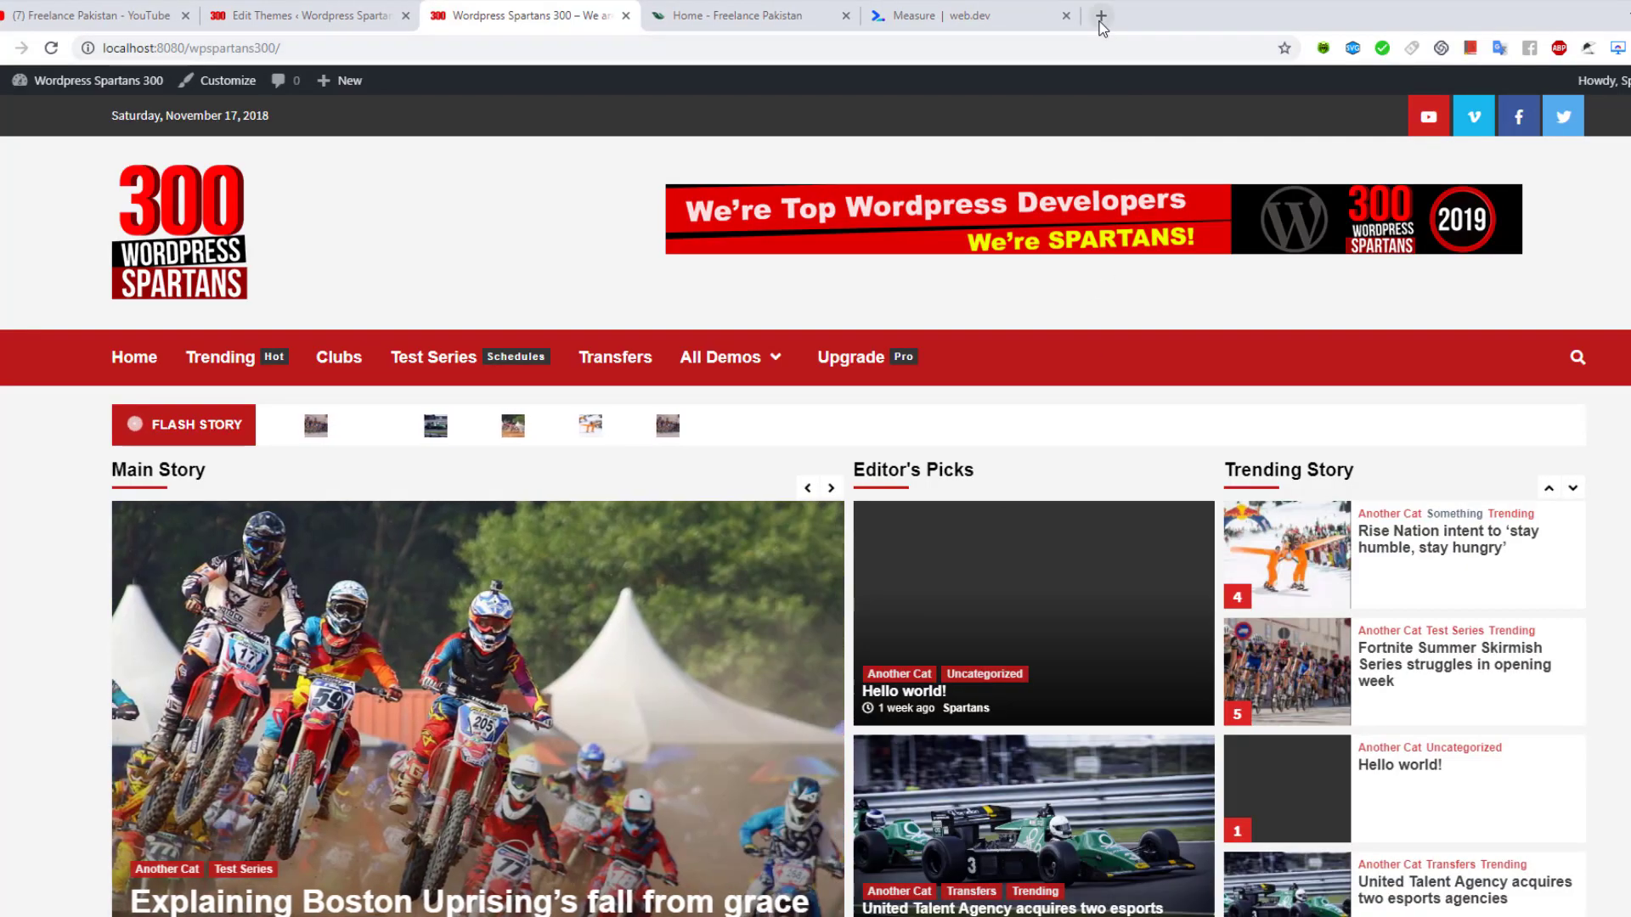
Search 'wp codex the title' in a new tab and select the Codex's h3 example line
click(1100, 19)
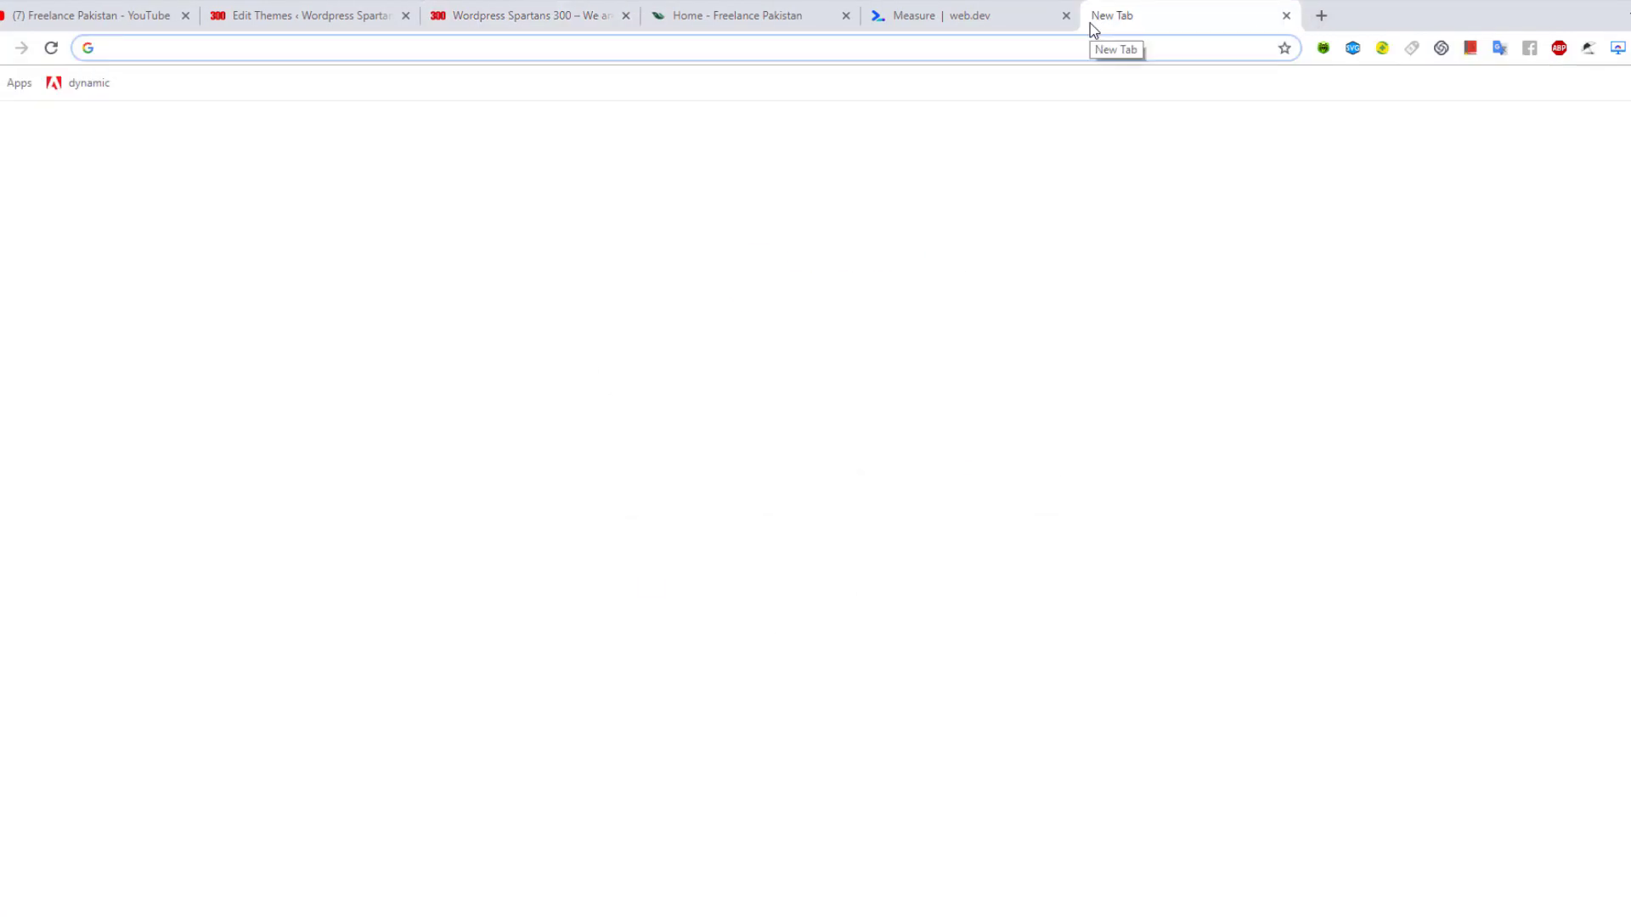
text(wp code)
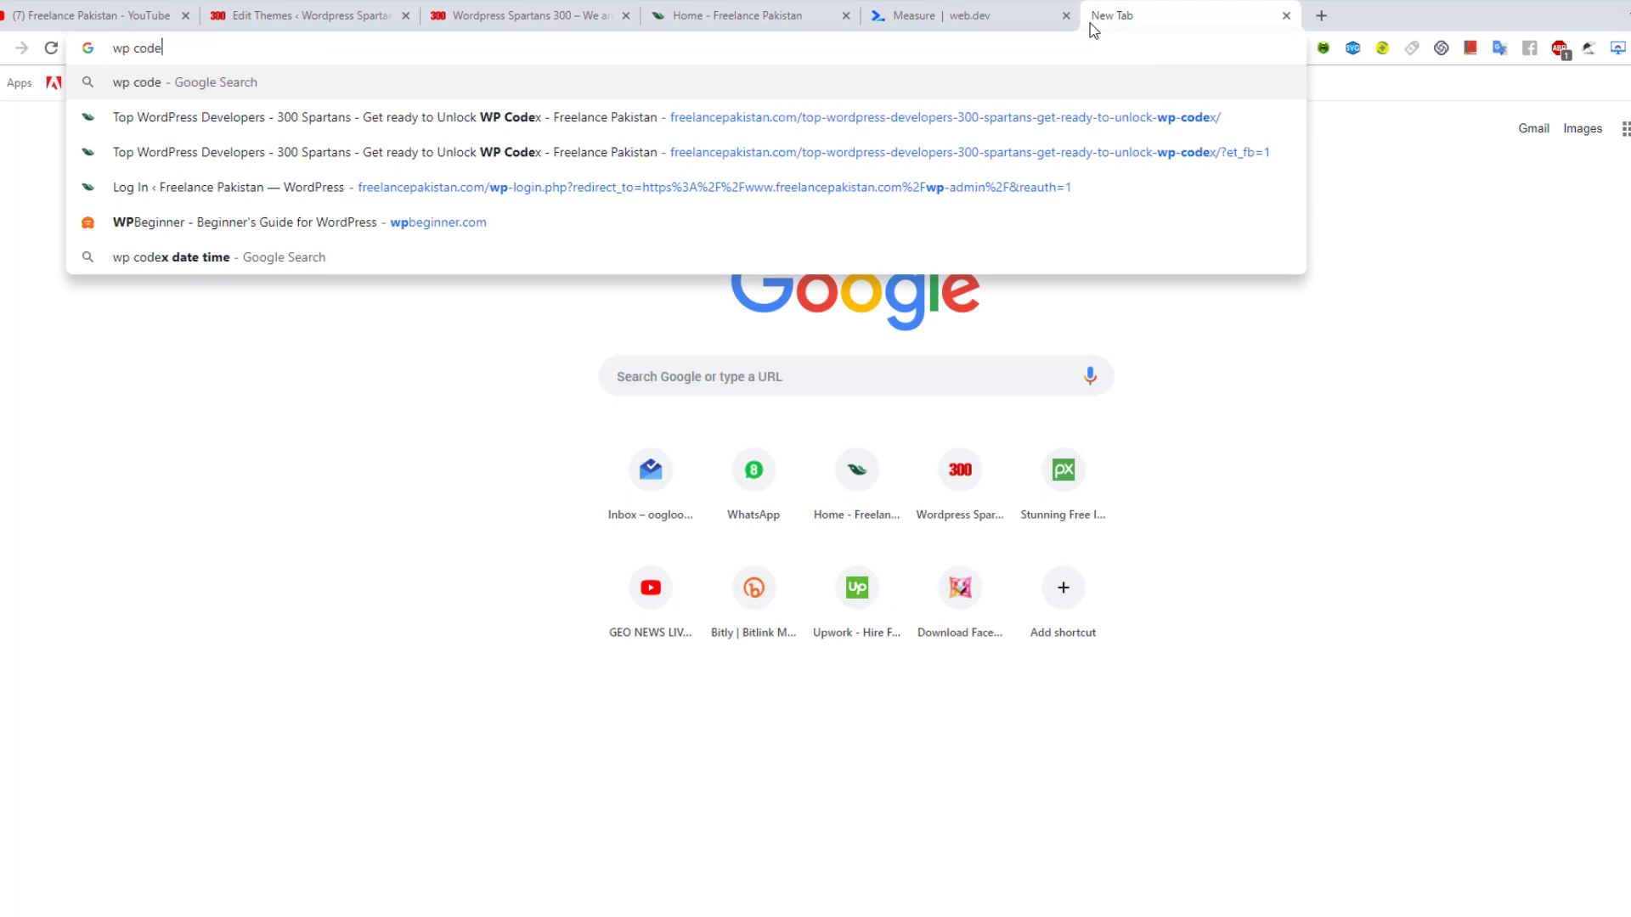
text(x the t)
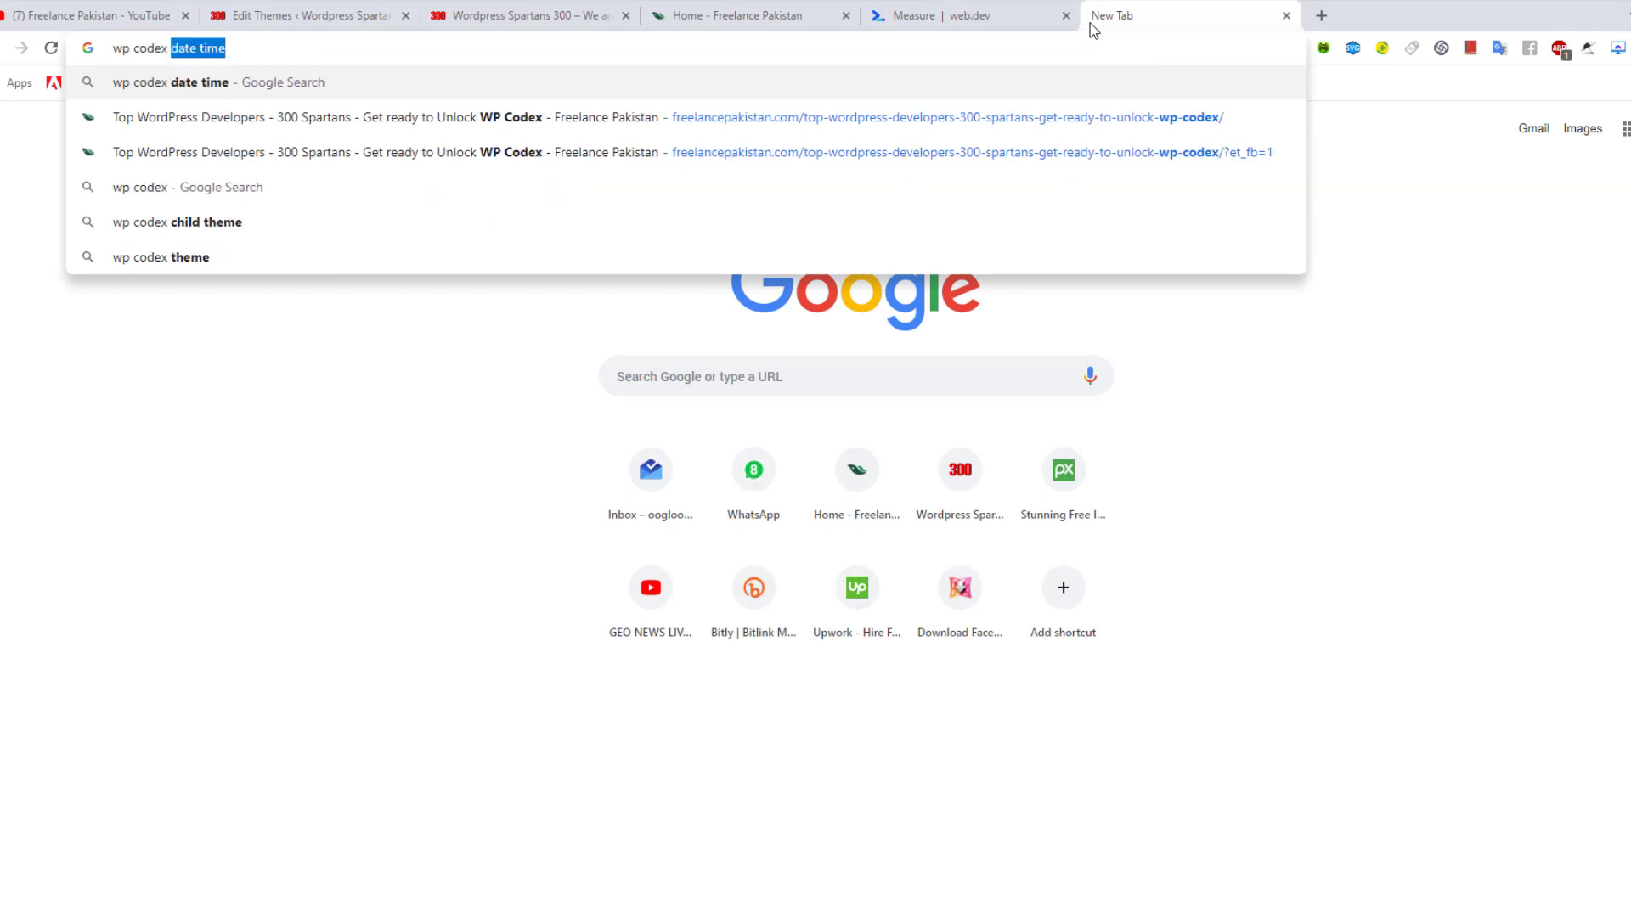
text(itle)
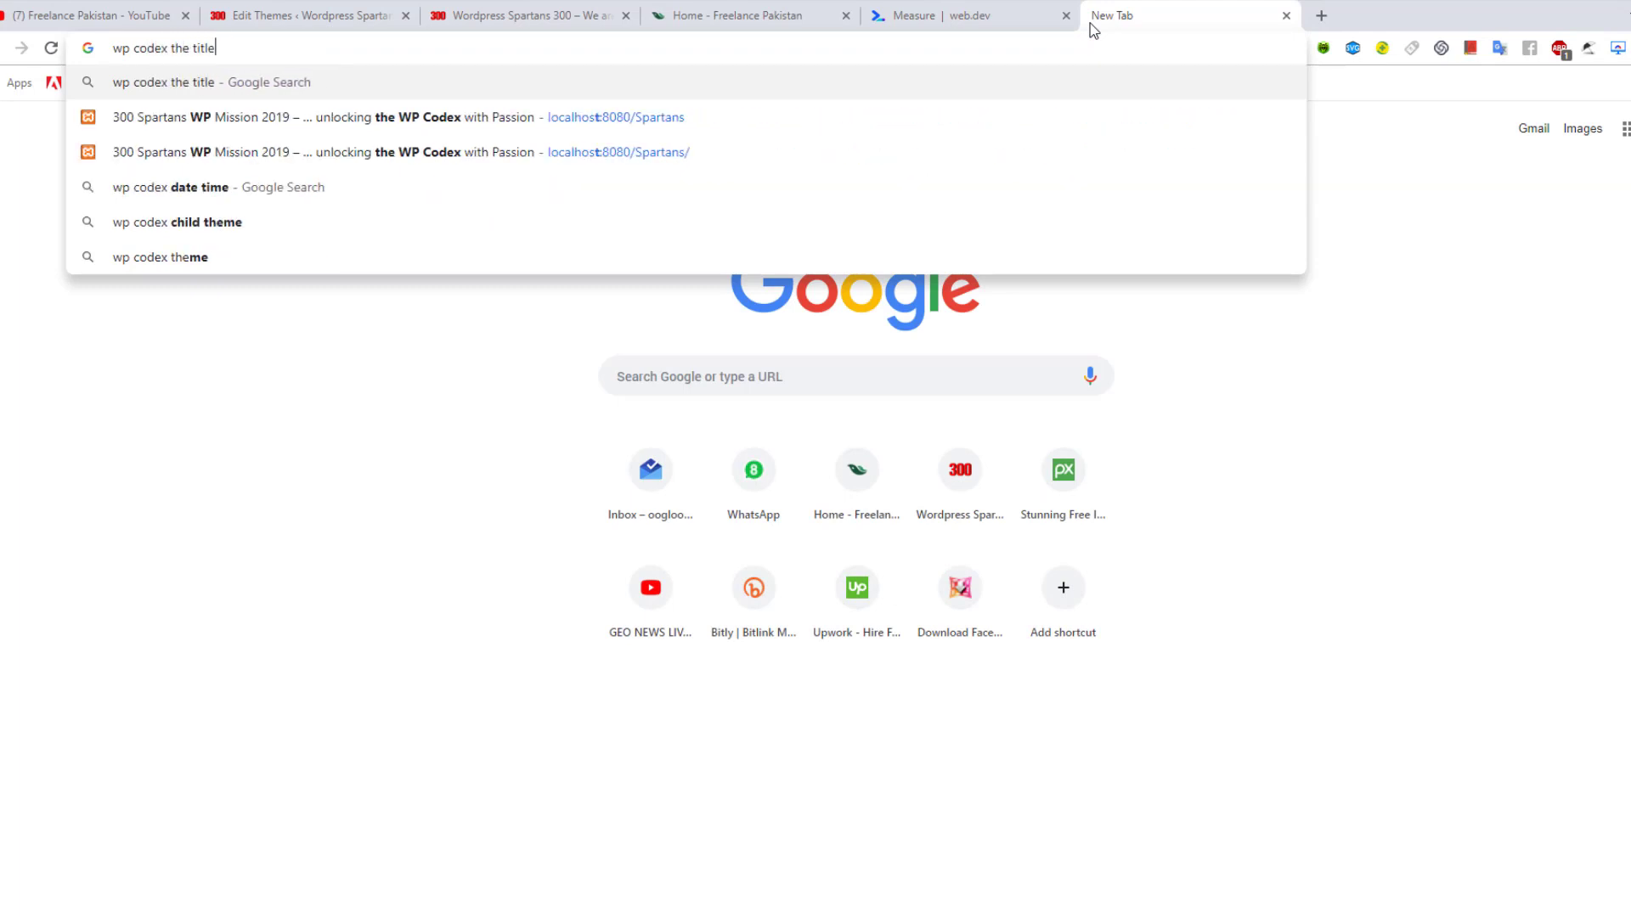
key(Return)
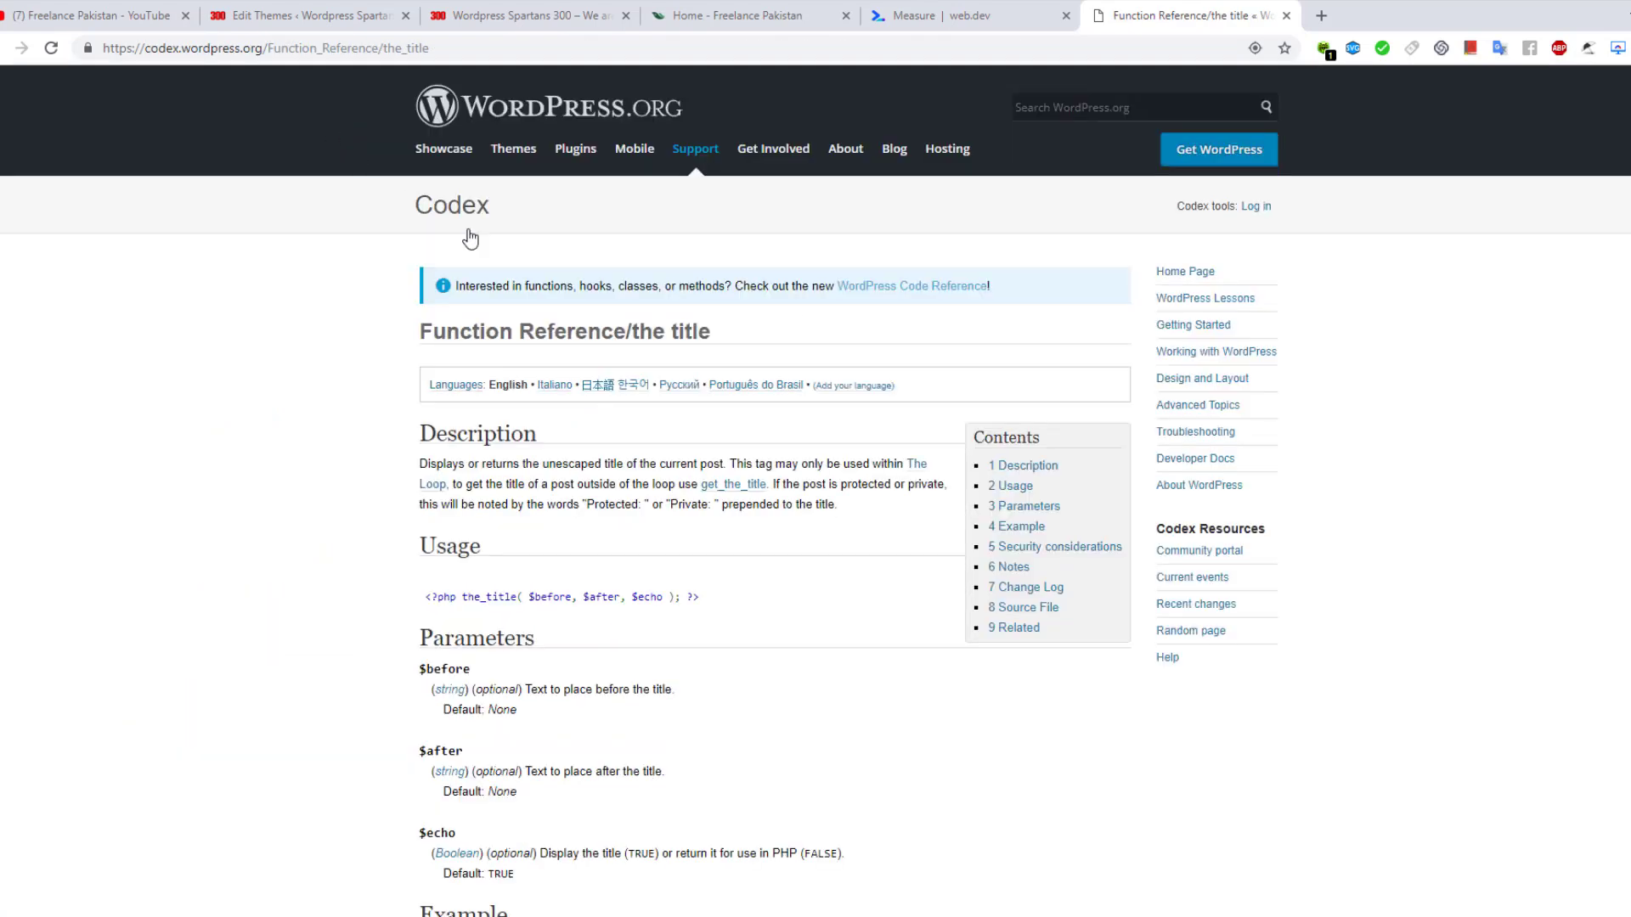
scroll(787, 441, down, 2)
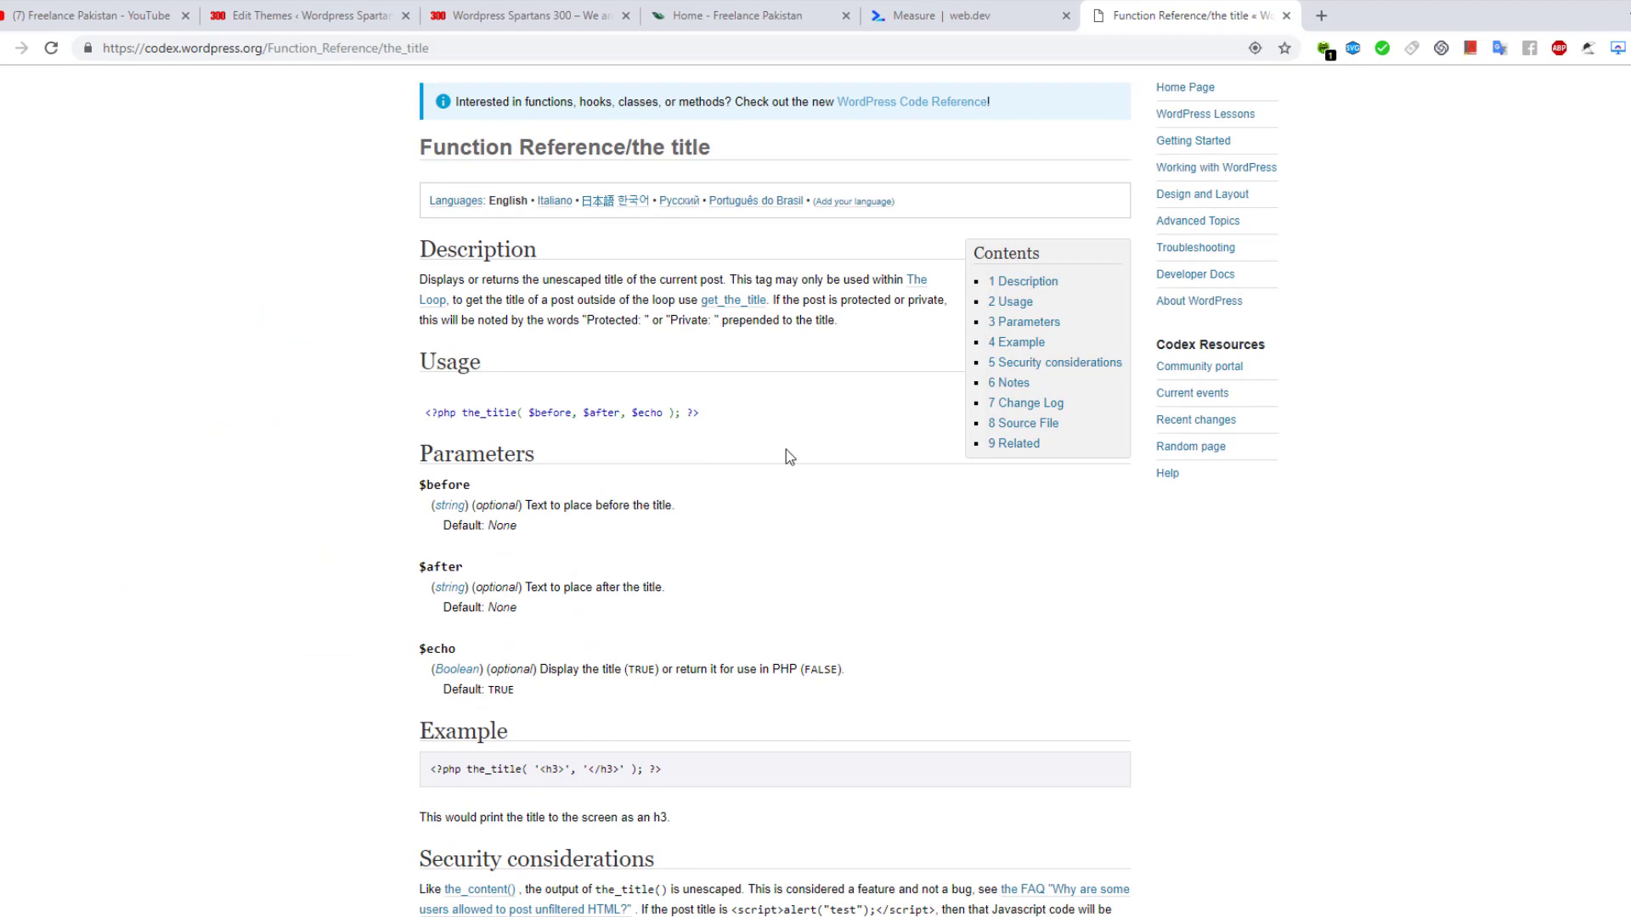
scroll(787, 450, down, 3)
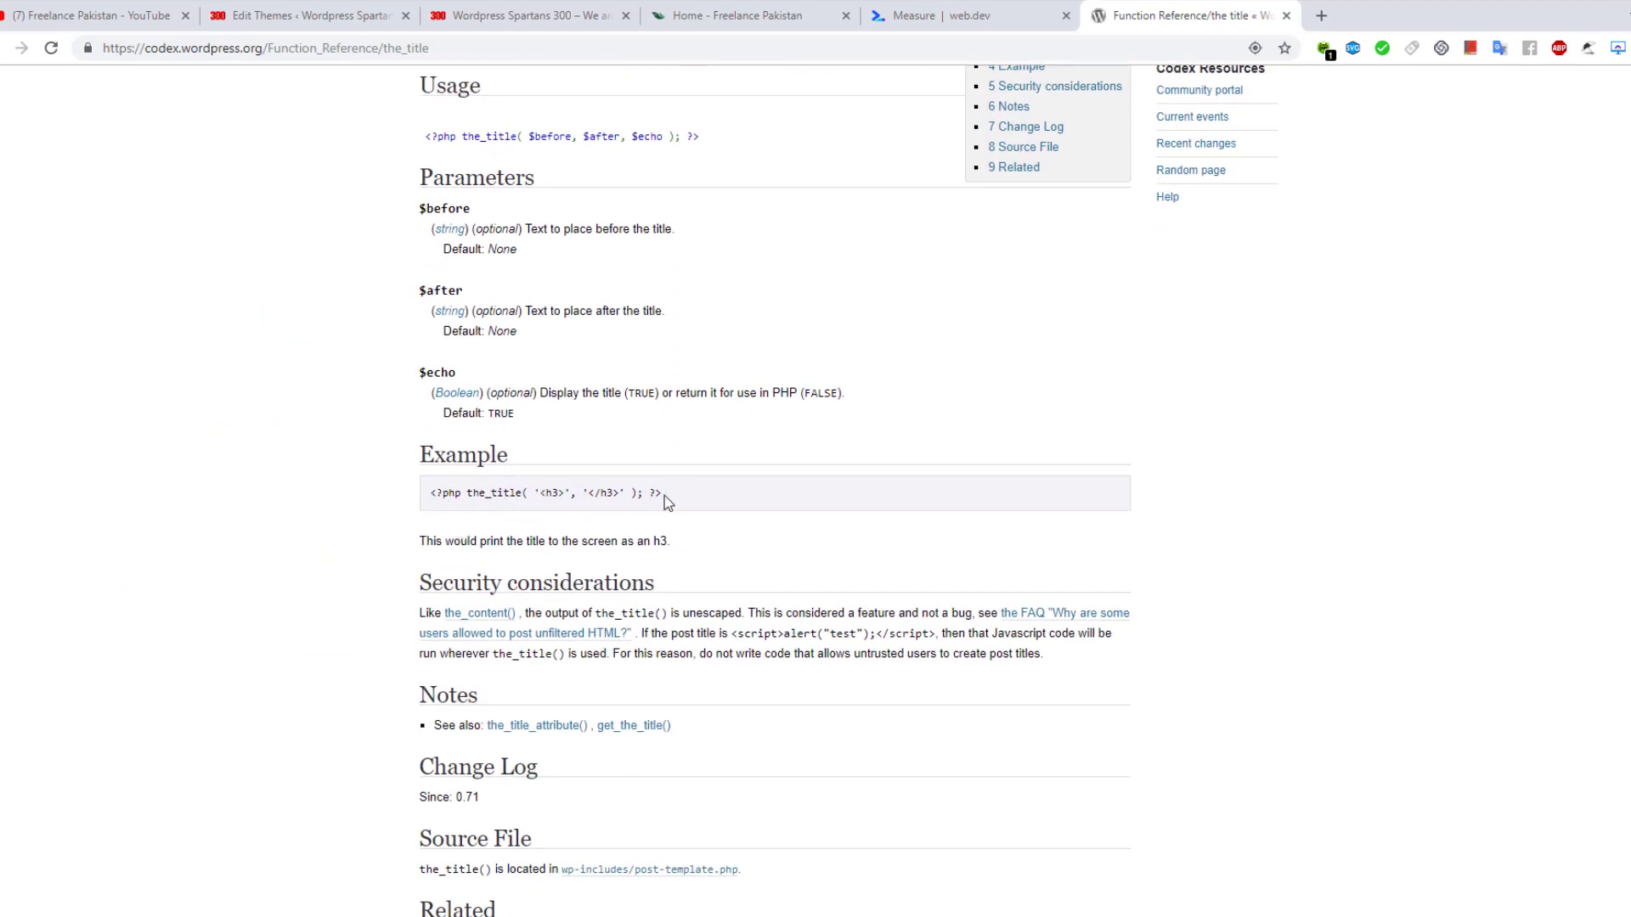
drag(665, 499, 428, 493)
key(ctrl+c)
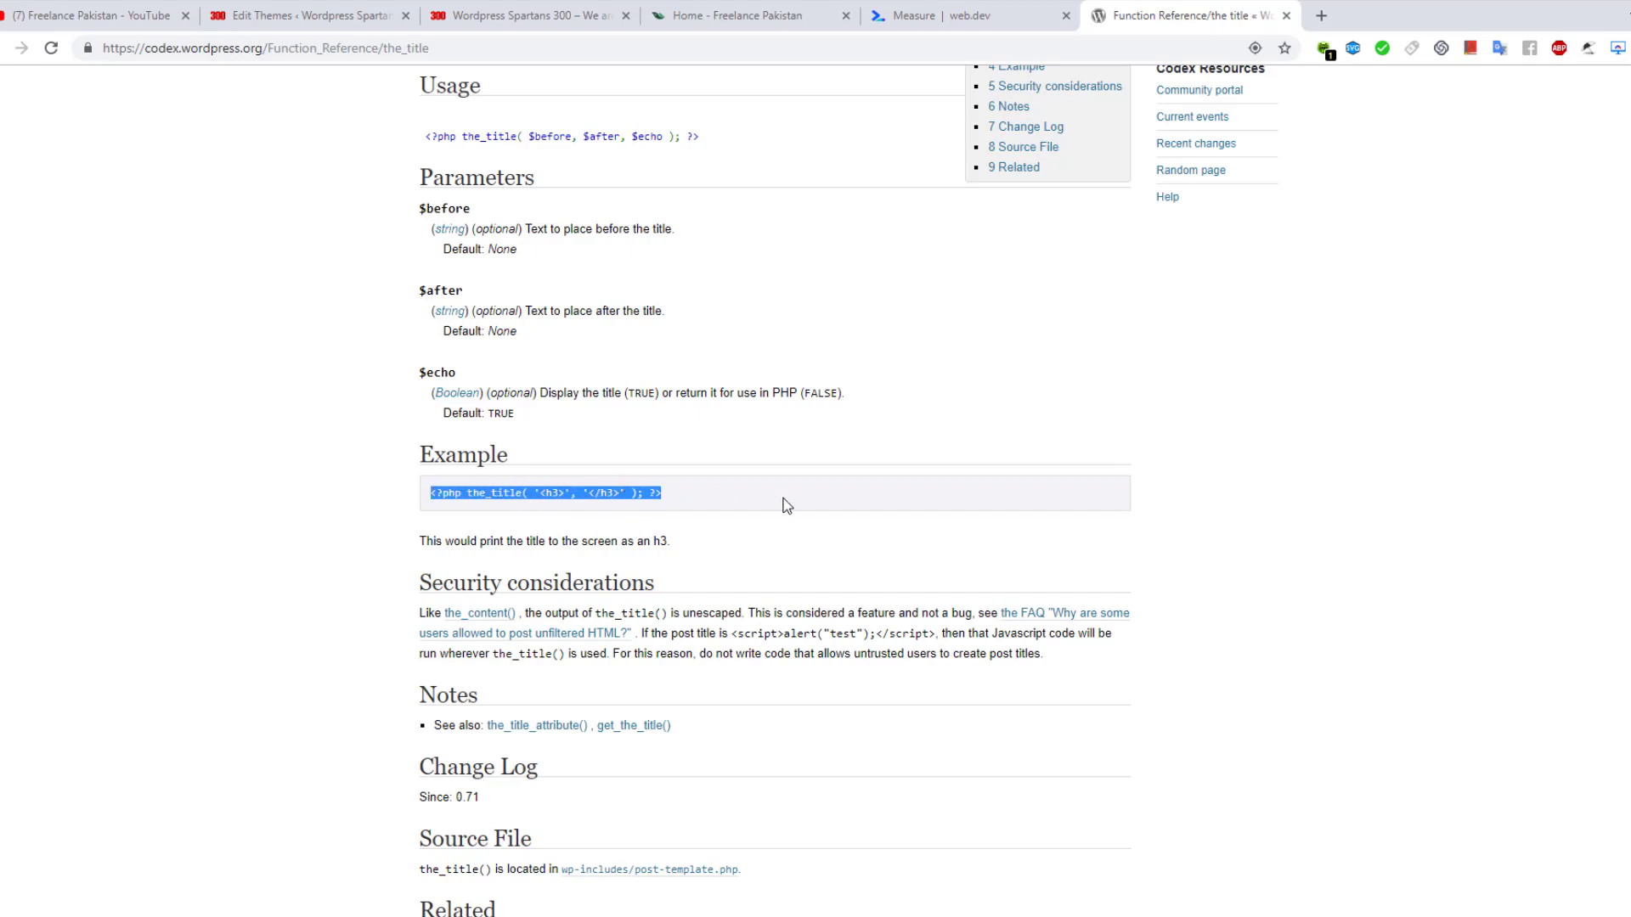
key(alt+Tab)
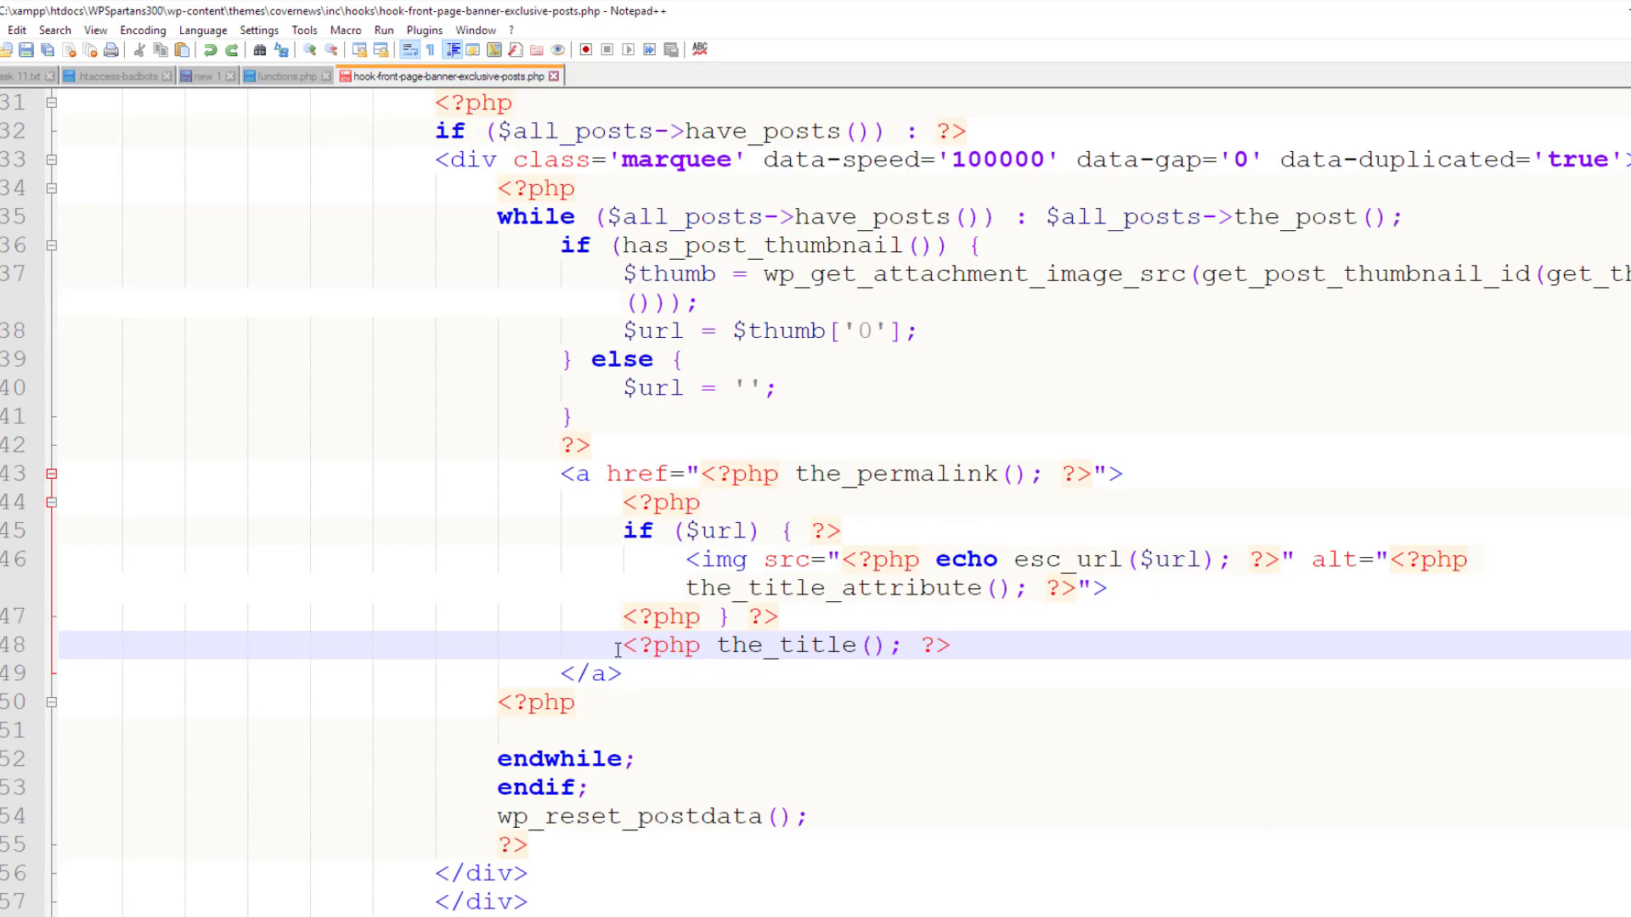
Replace line 48's title call with the h3-wrapped the_title example, save, and reload the site
drag(625, 646, 953, 646)
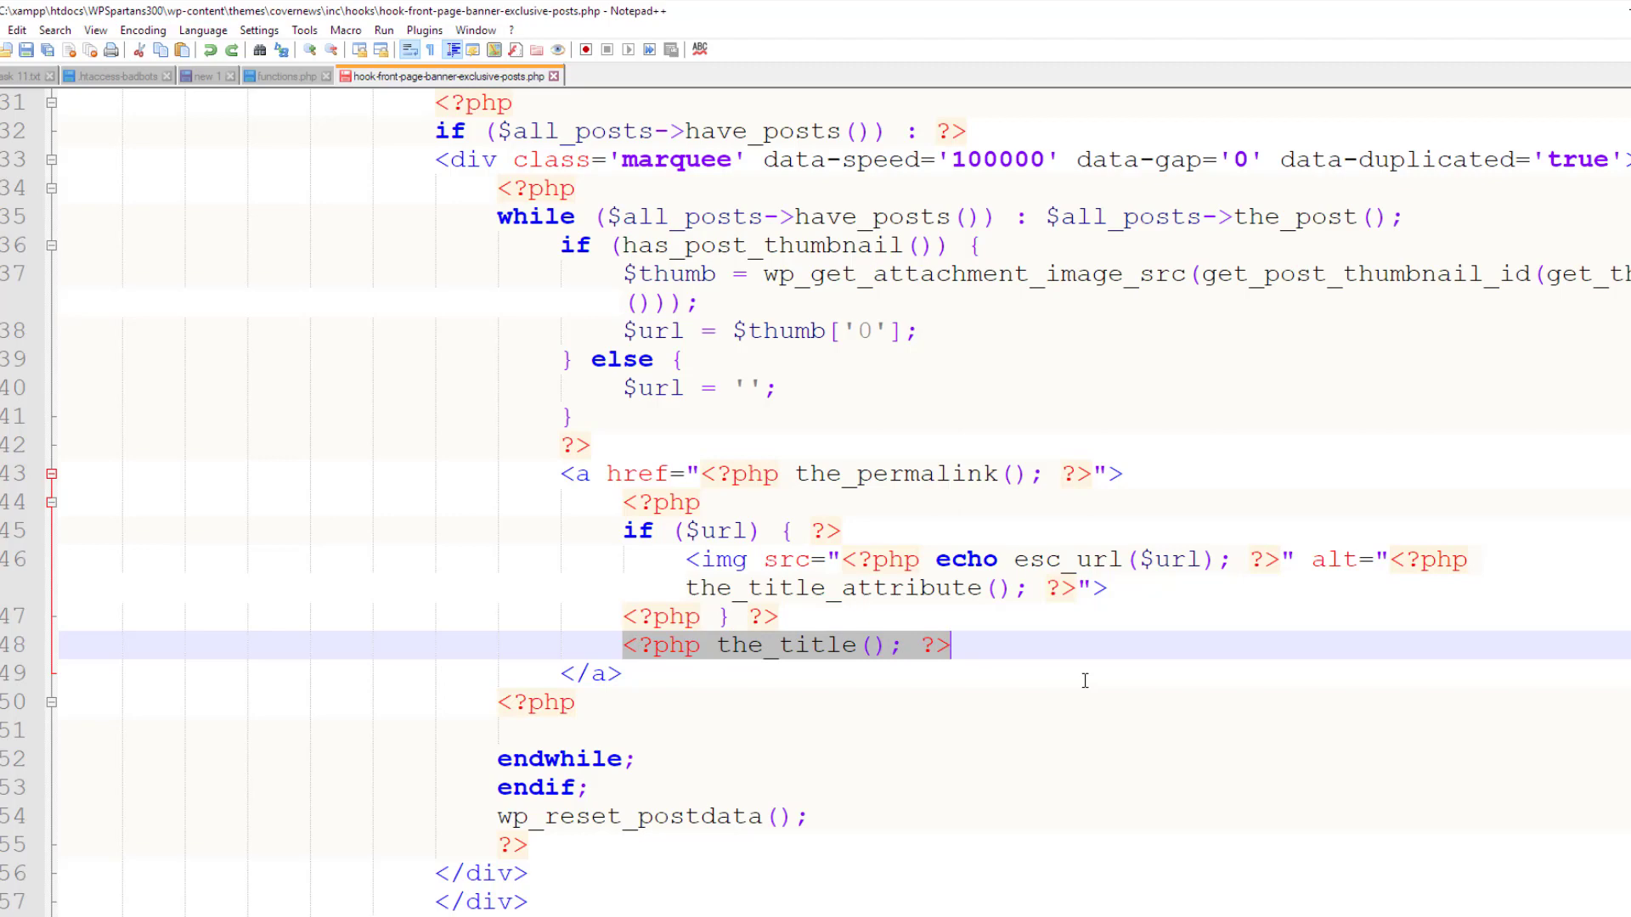
key(ctrl+v)
key(ctrl+s)
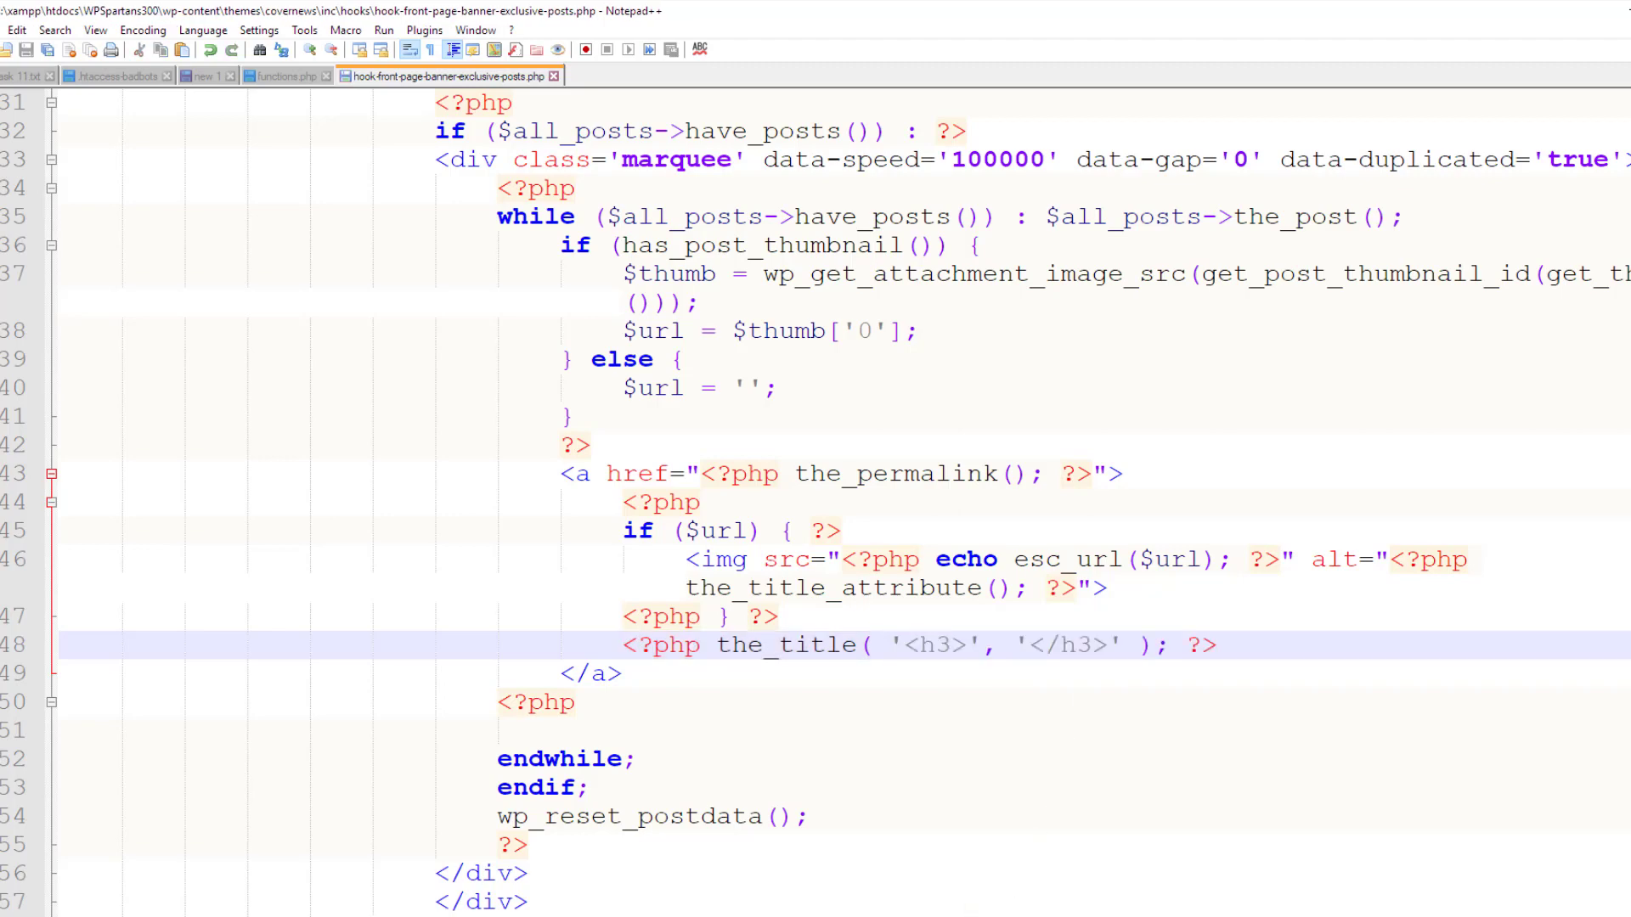
click(880, 900)
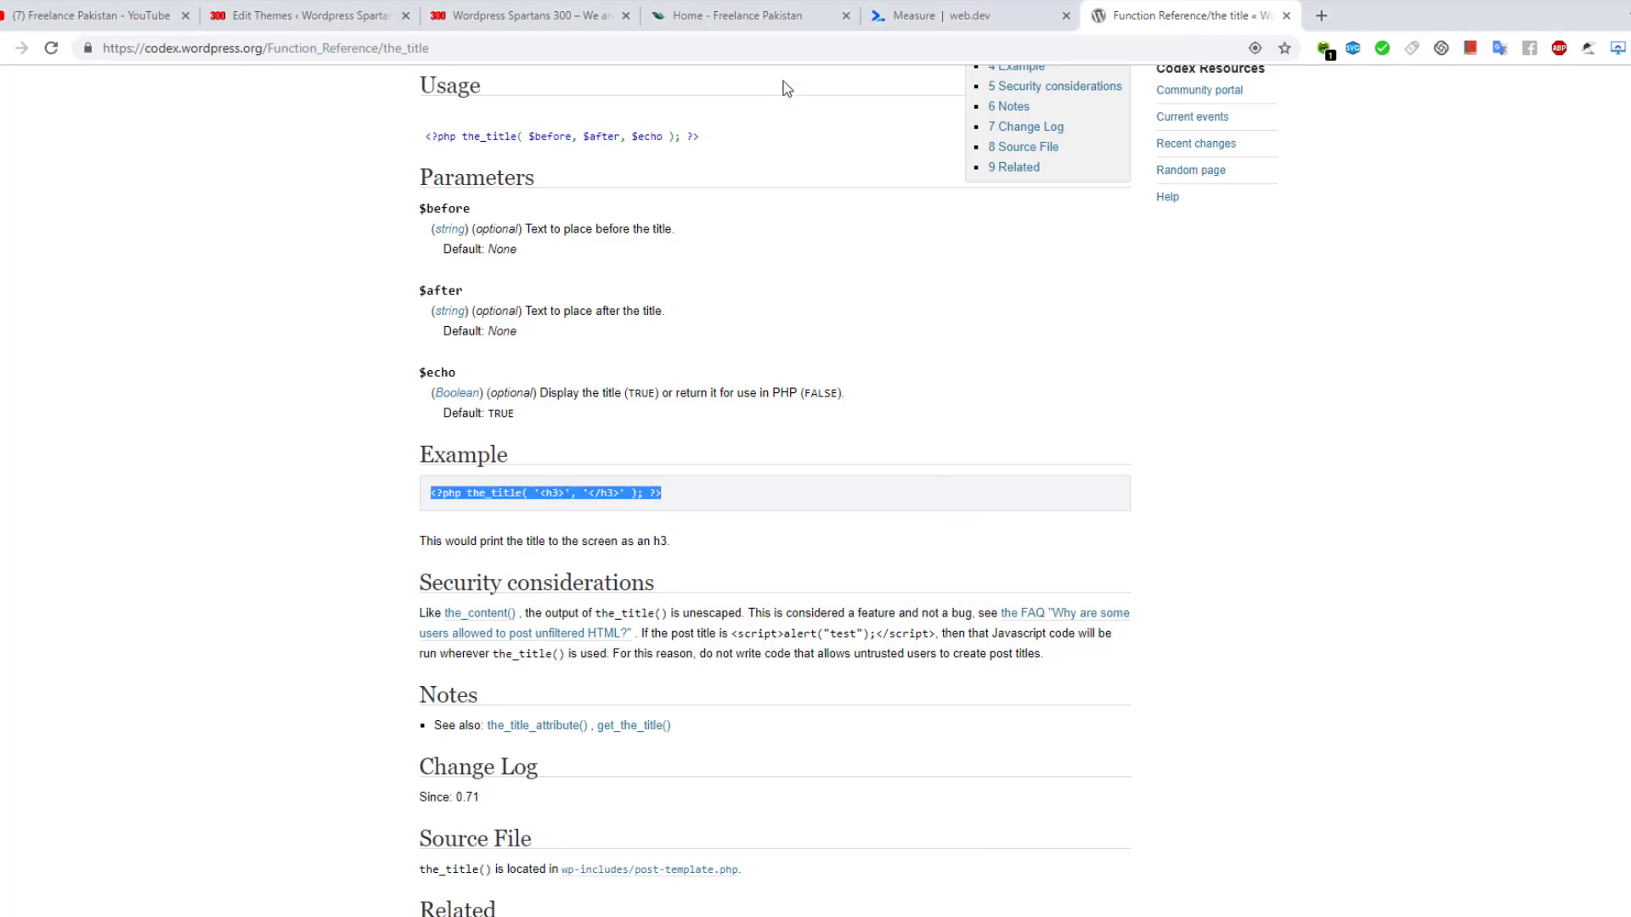
click(535, 15)
click(52, 48)
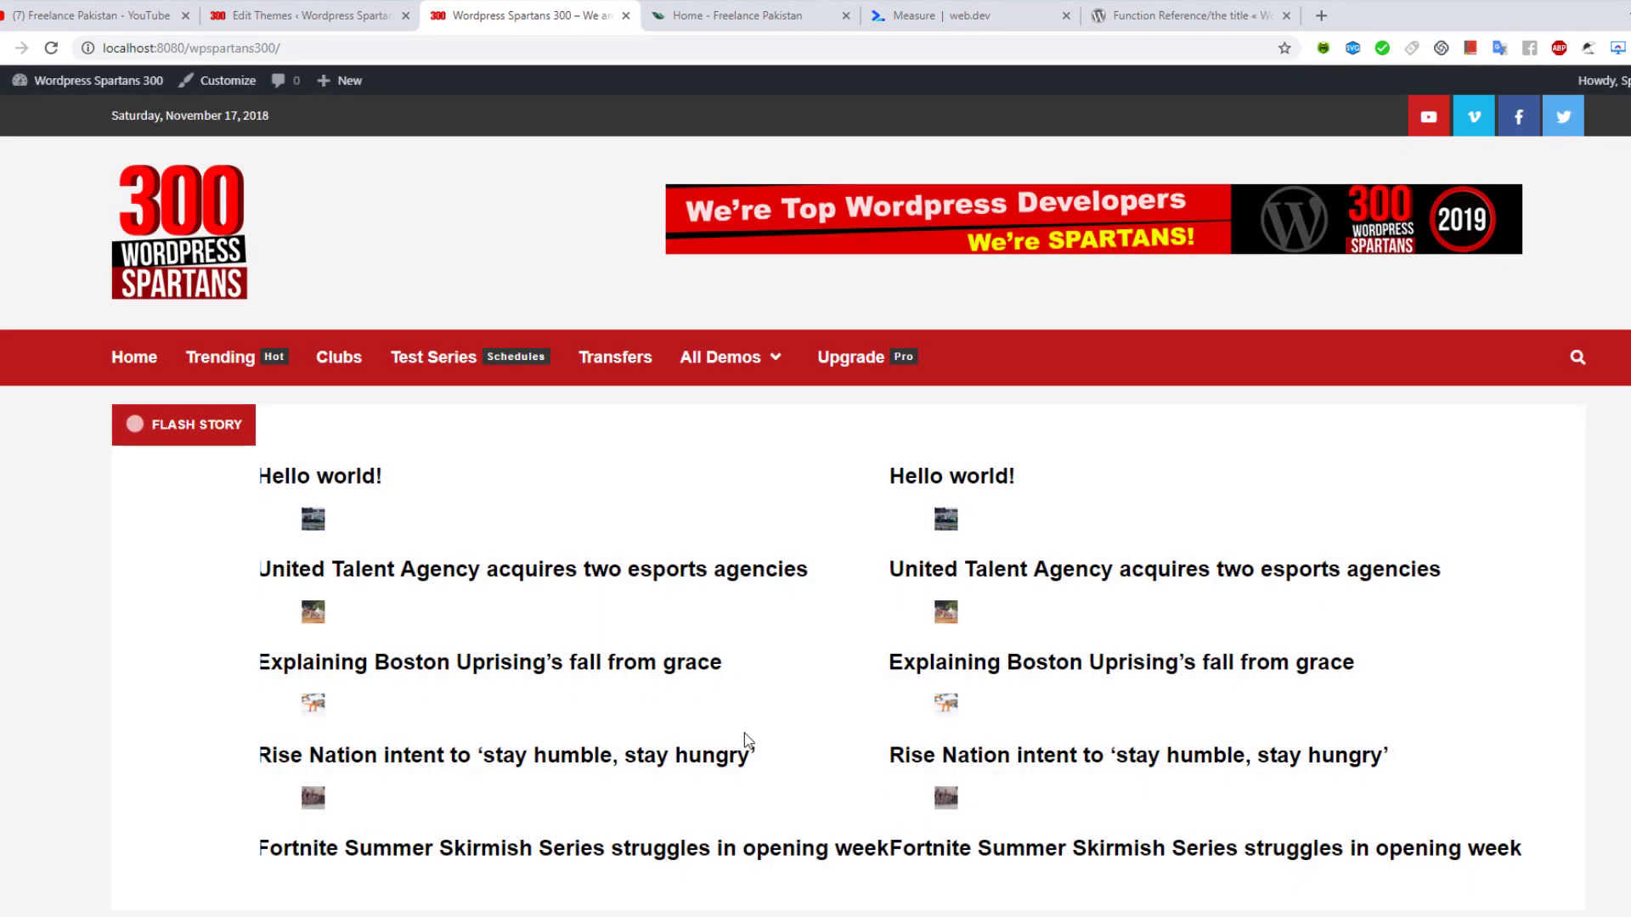
scroll(611, 557, down, 2)
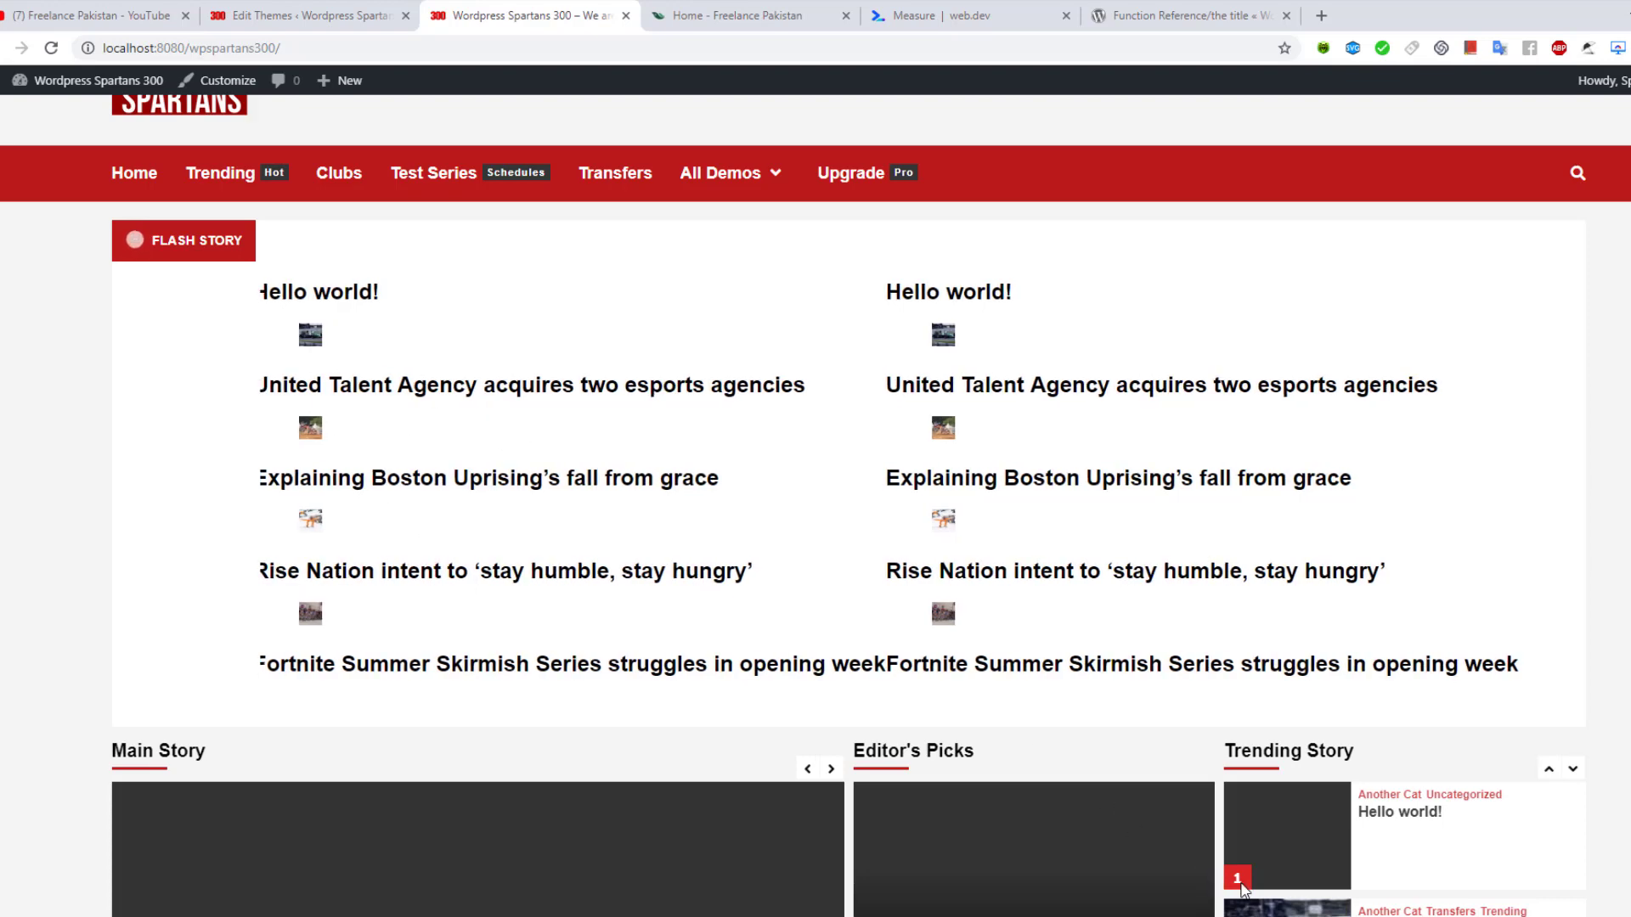
Delete the h3 arguments to restore plain the_title(), save, and reload the front page
mouse_move(1406, 916)
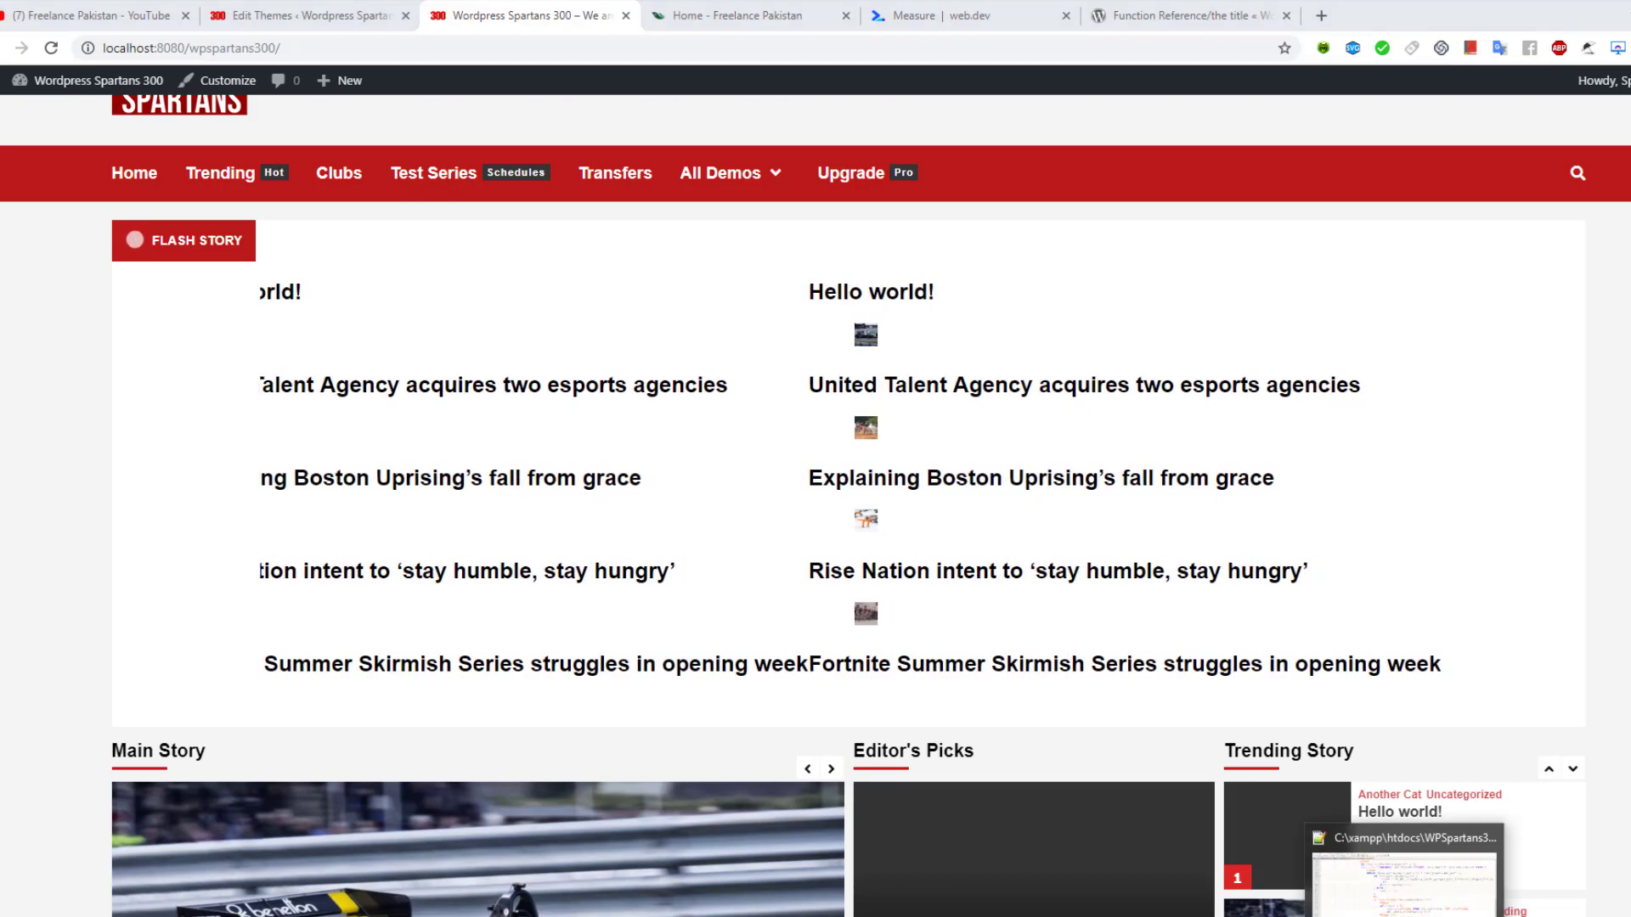
click(1405, 883)
drag(891, 642, 1123, 648)
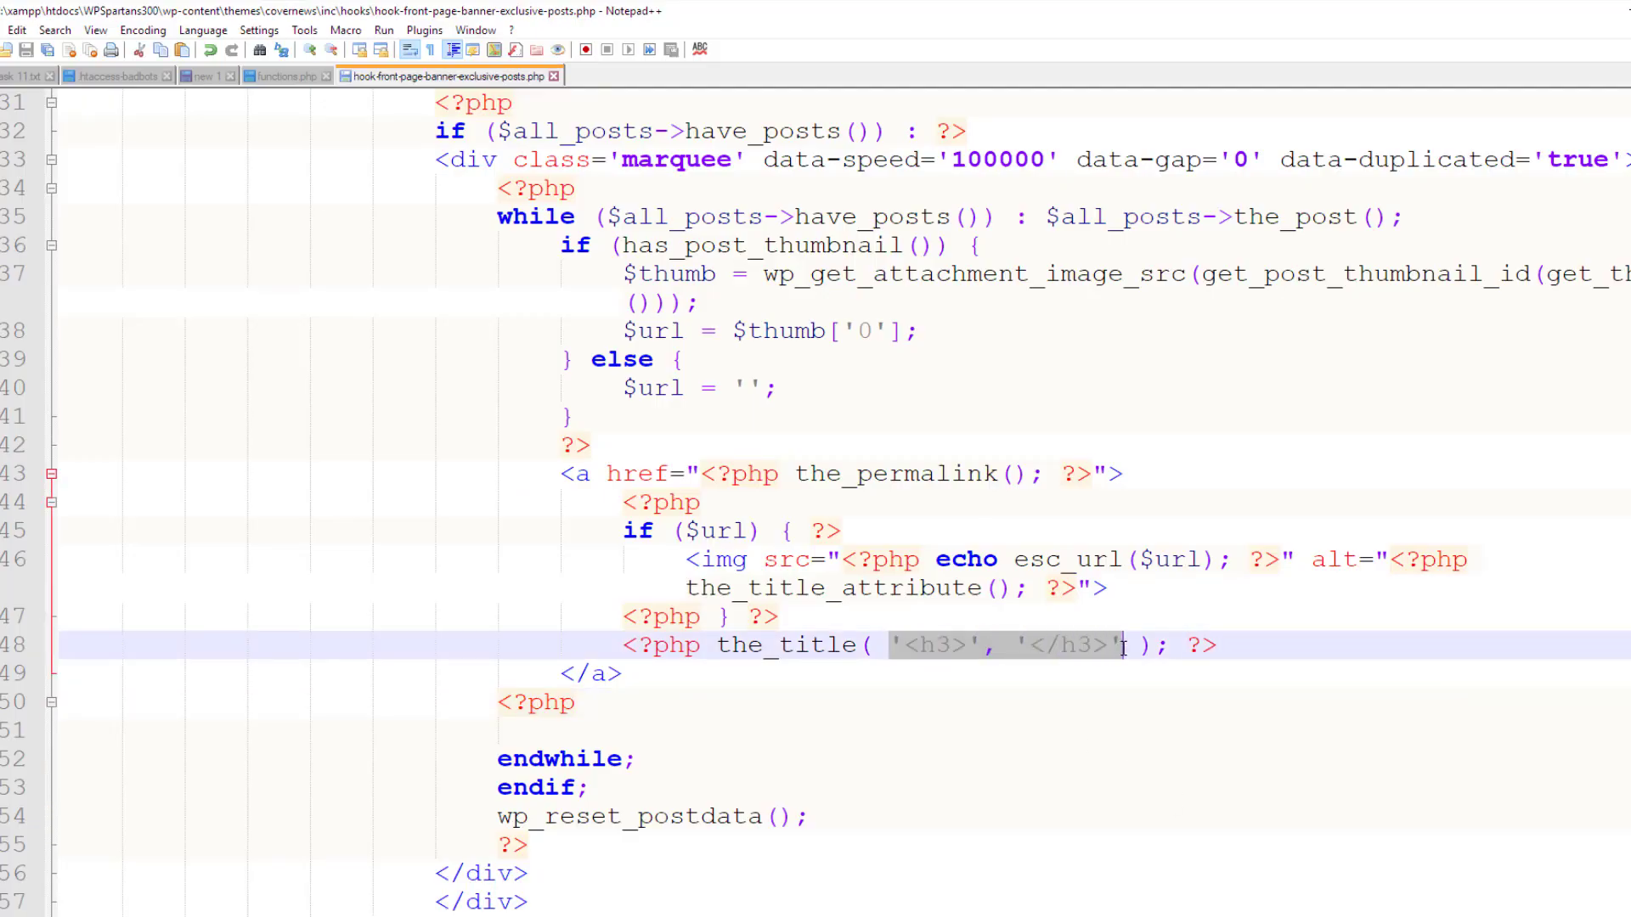
key(Delete)
key(Delete)
key(BackSpace)
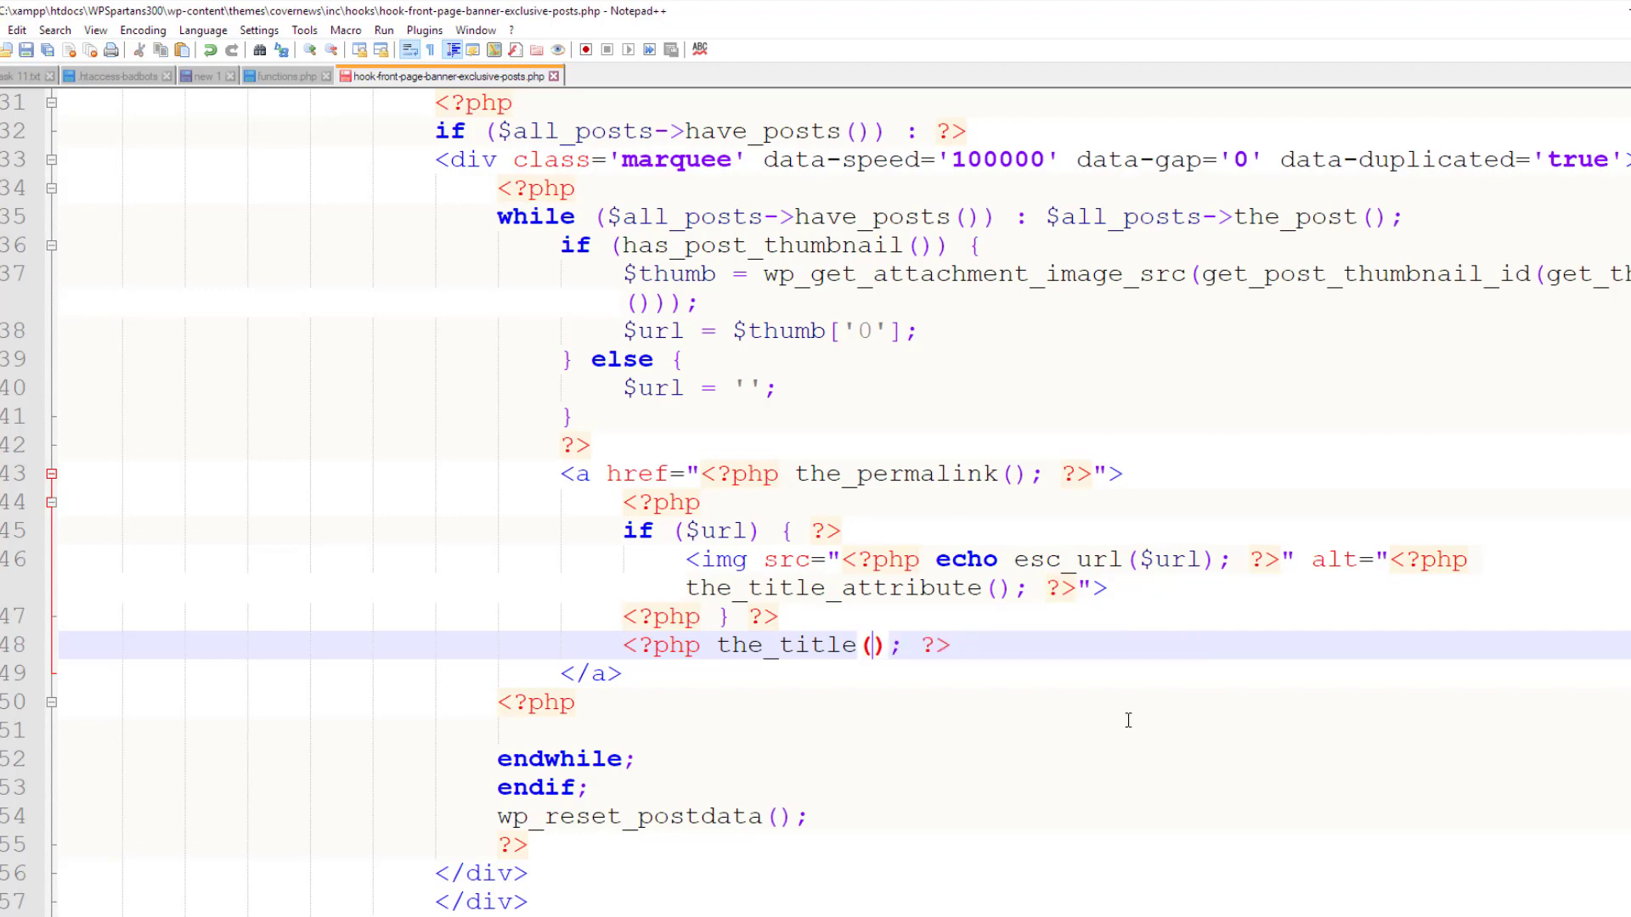
click(996, 639)
key(ctrl+s)
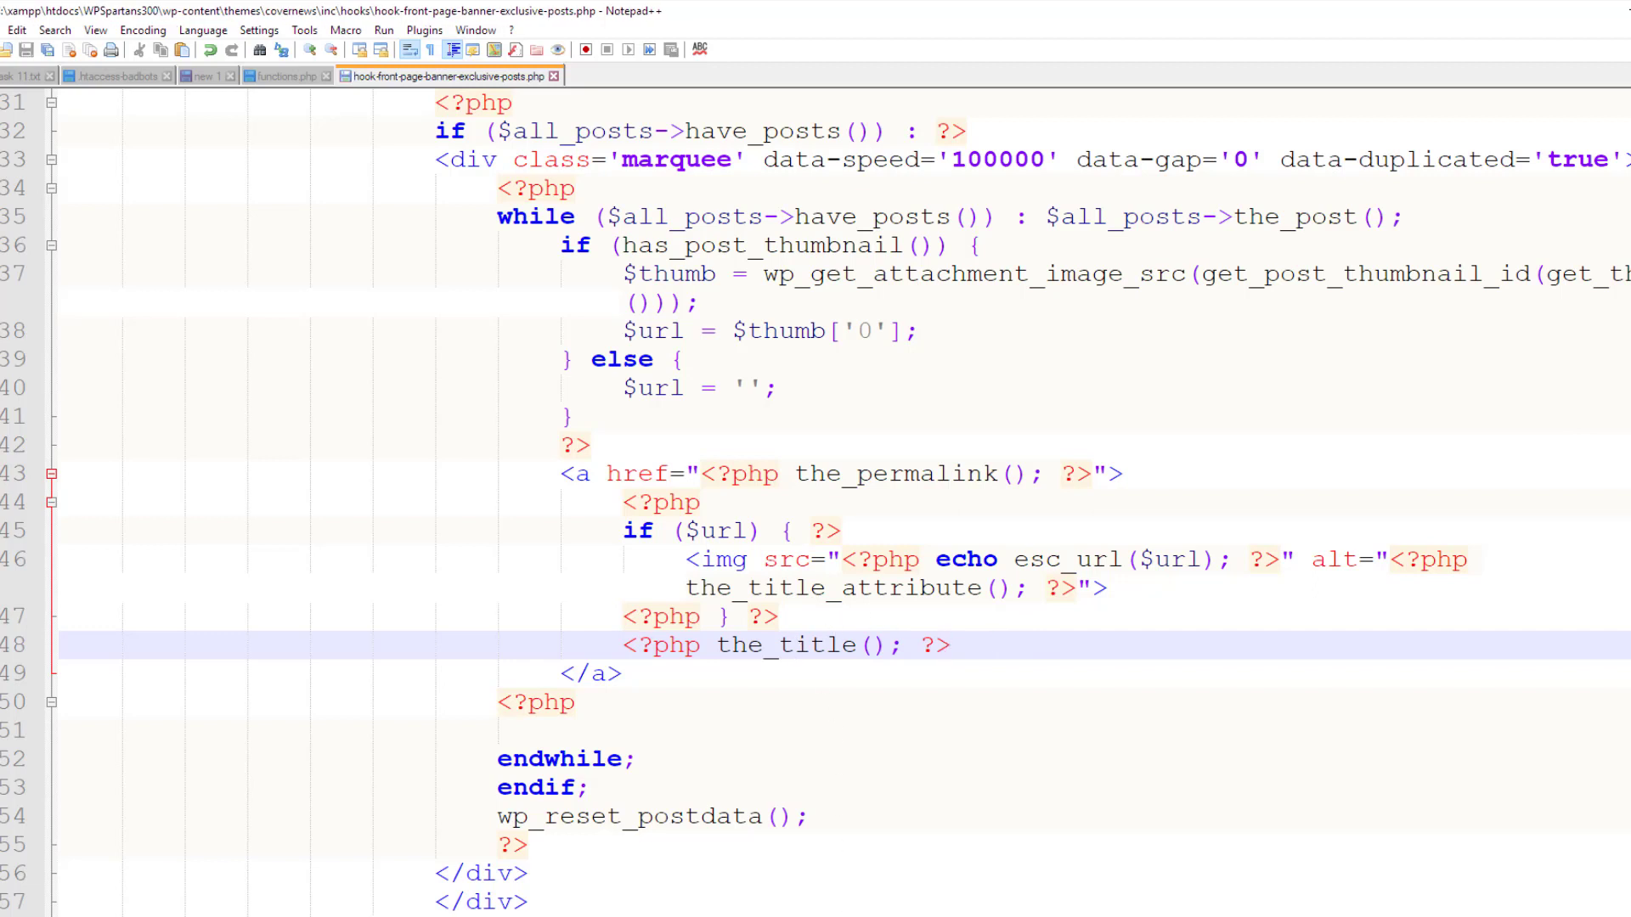
click(891, 892)
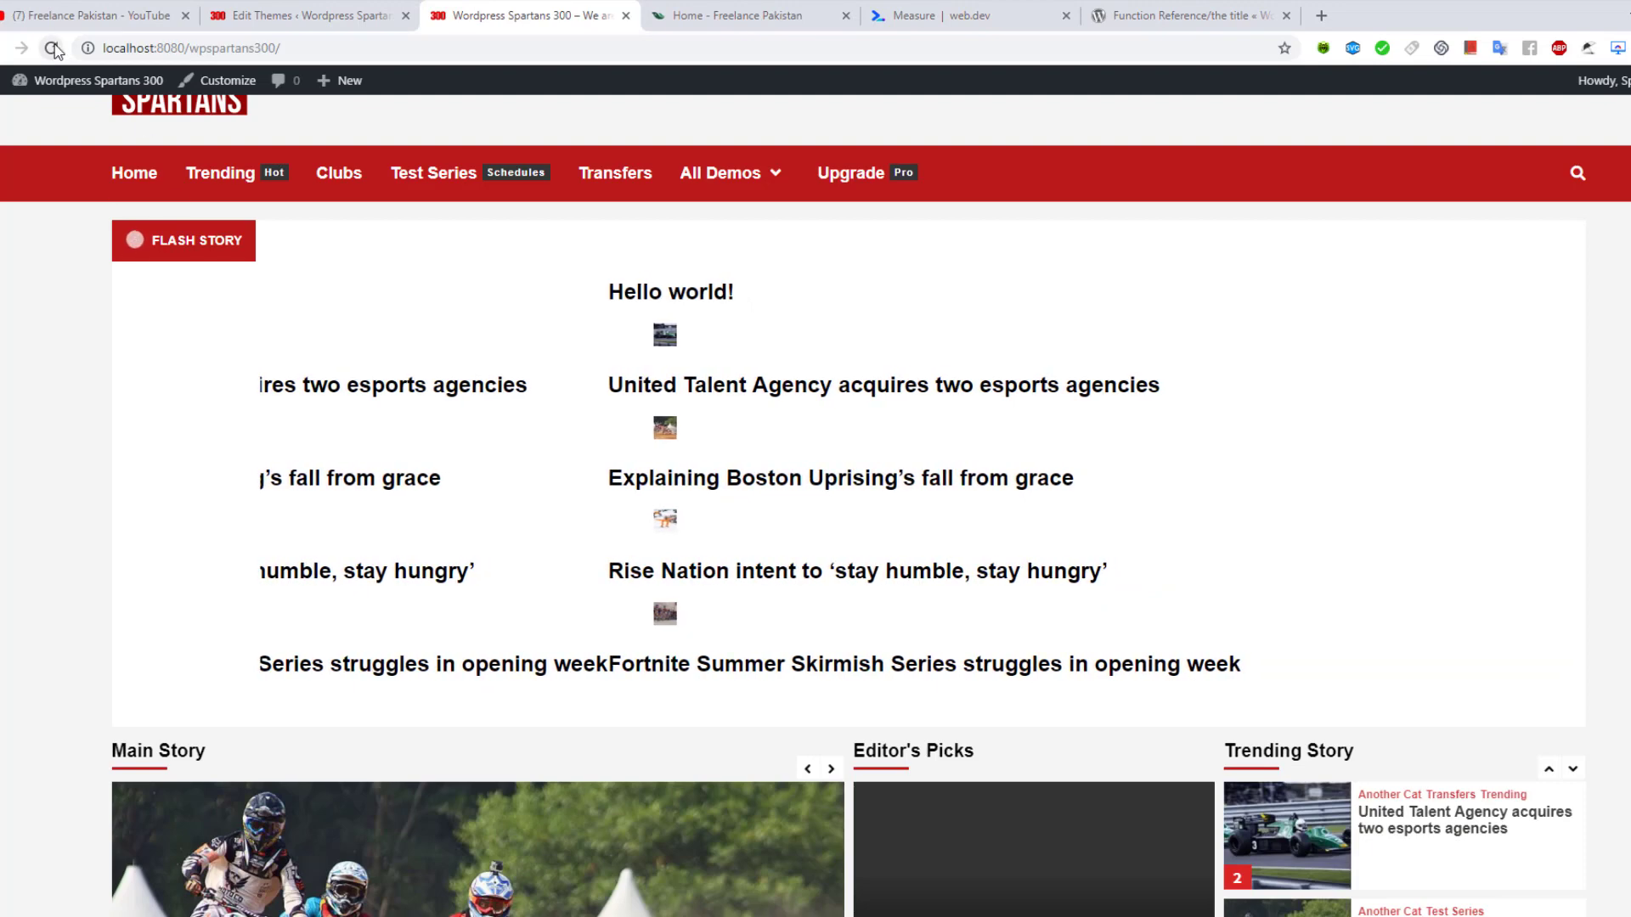
key(F5)
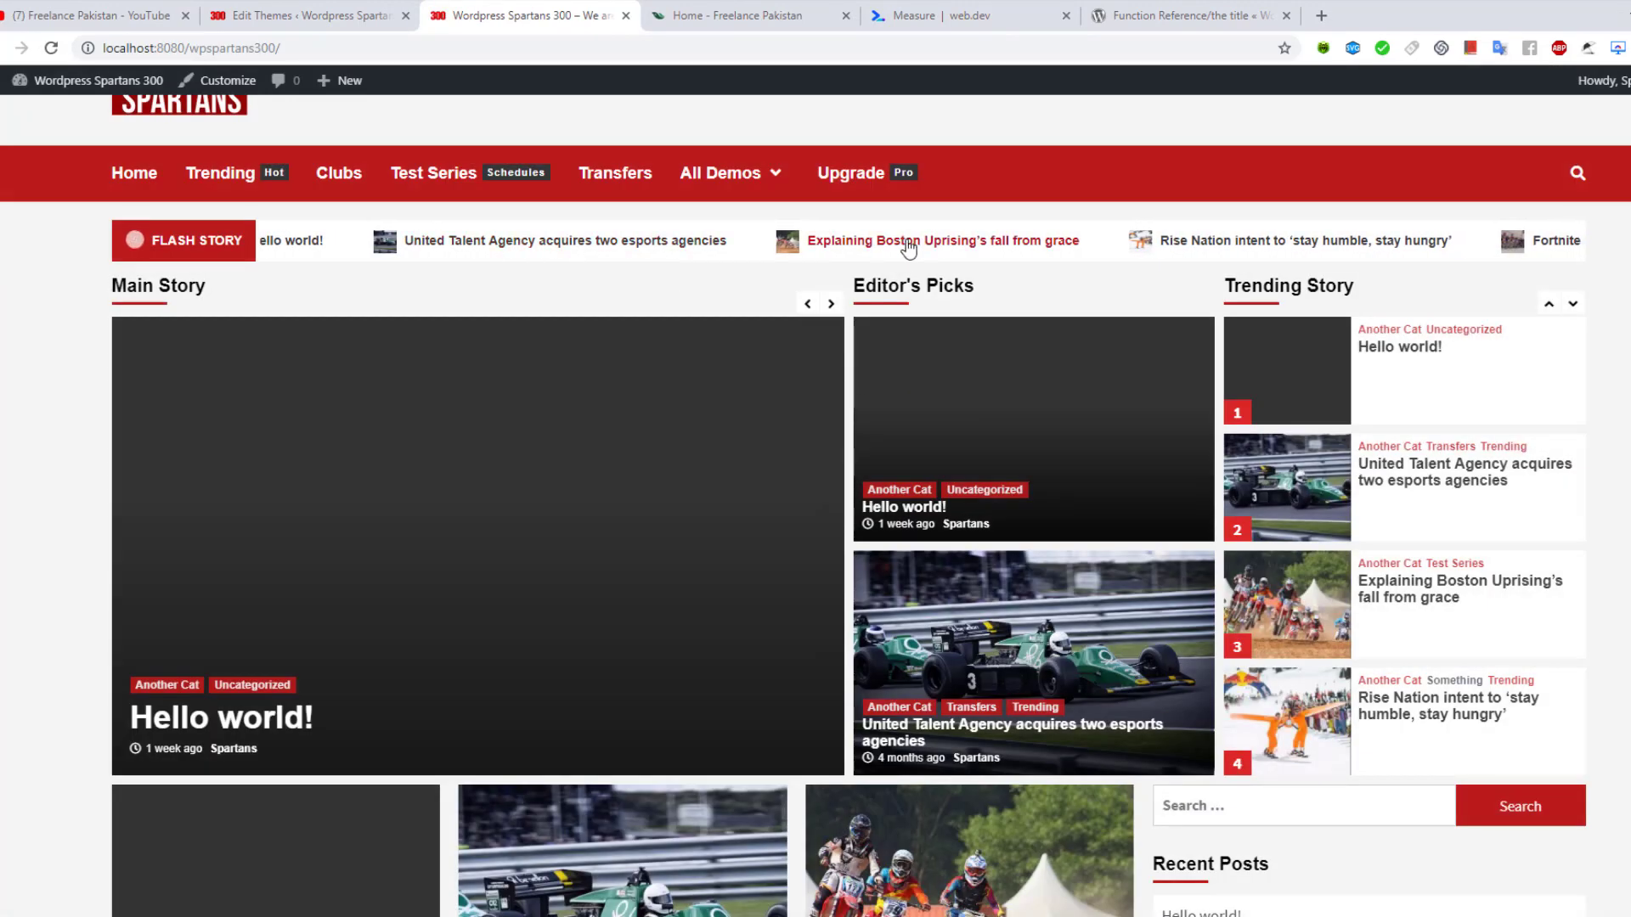
click(1151, 6)
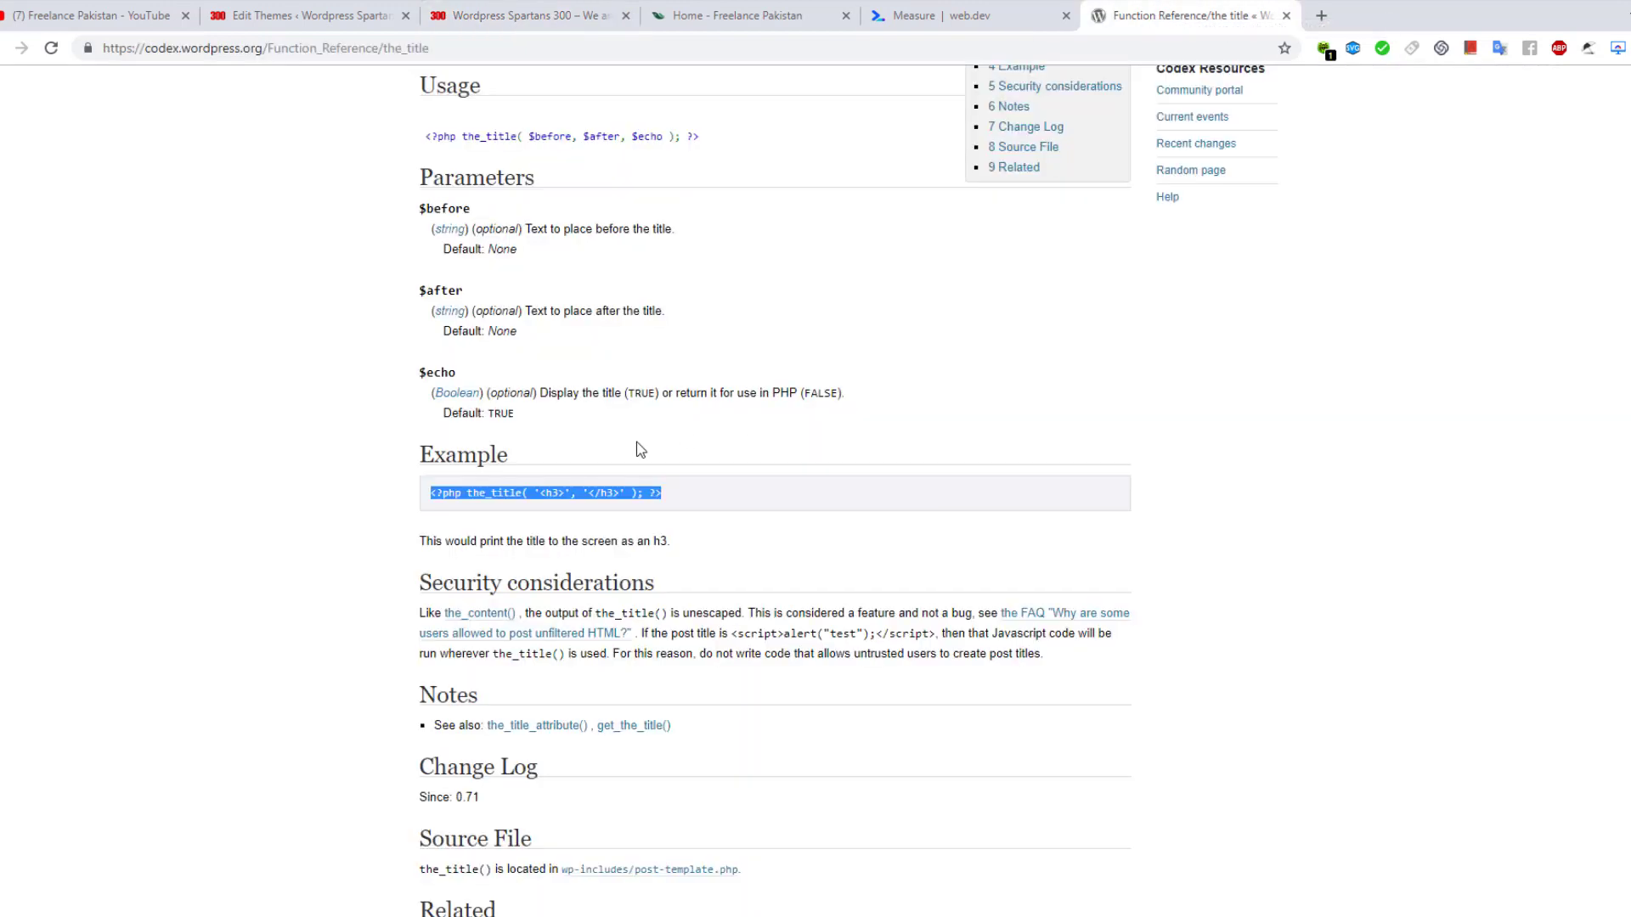
Scroll down to the Related functions and open the the_tags() reference page
scroll(699, 422, down, 5)
scroll(723, 409, down, 1)
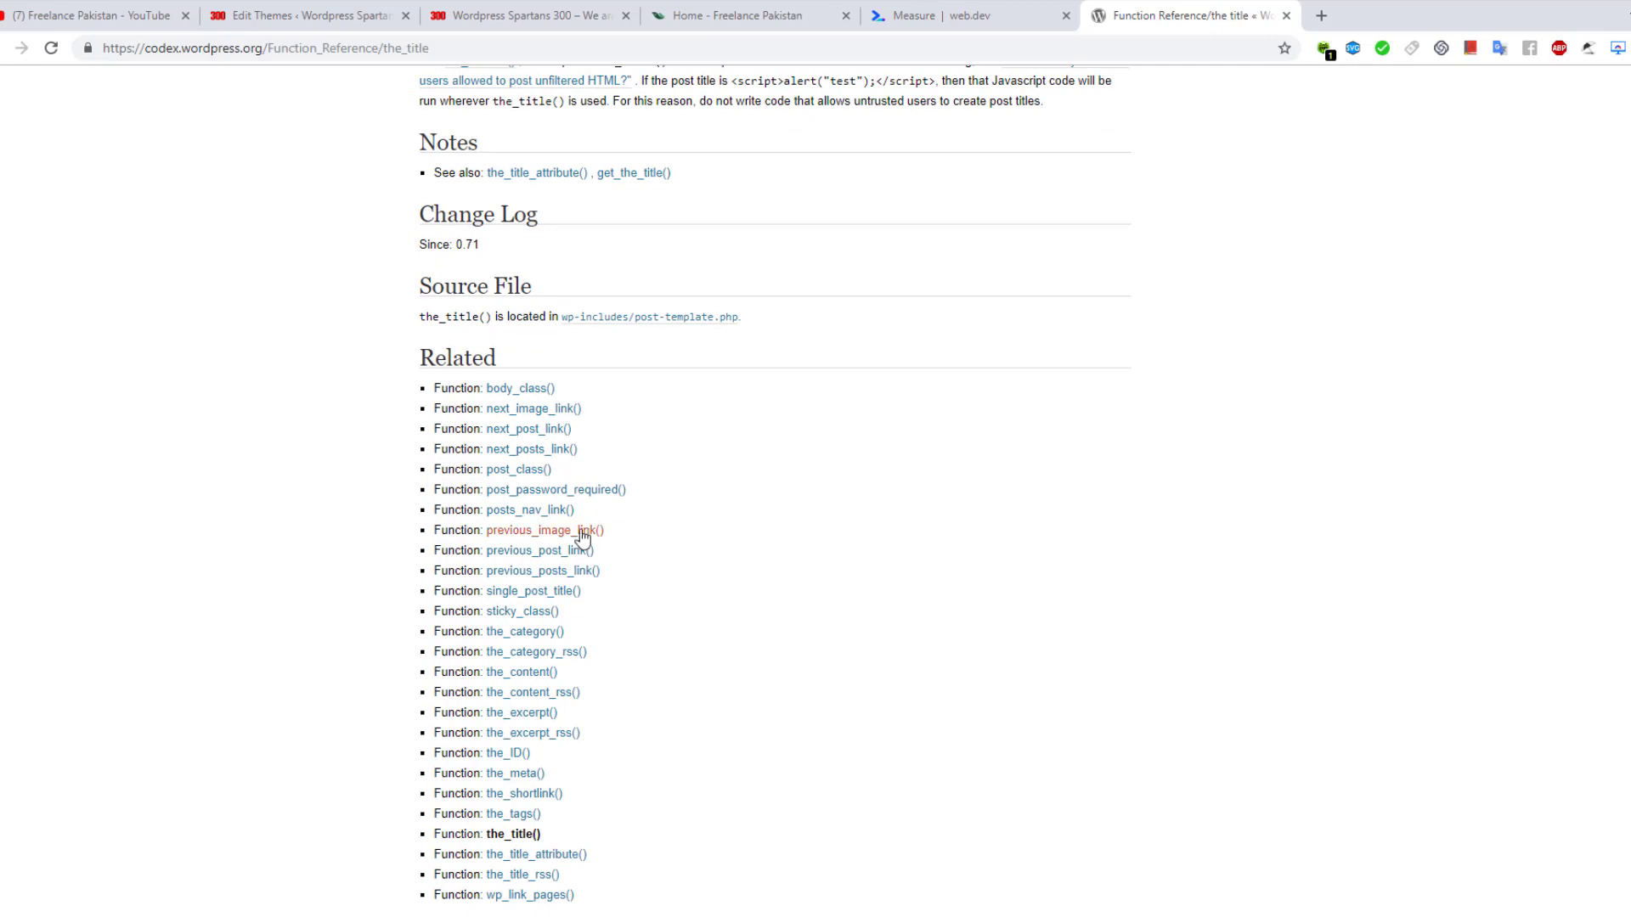
scroll(770, 491, down, 3)
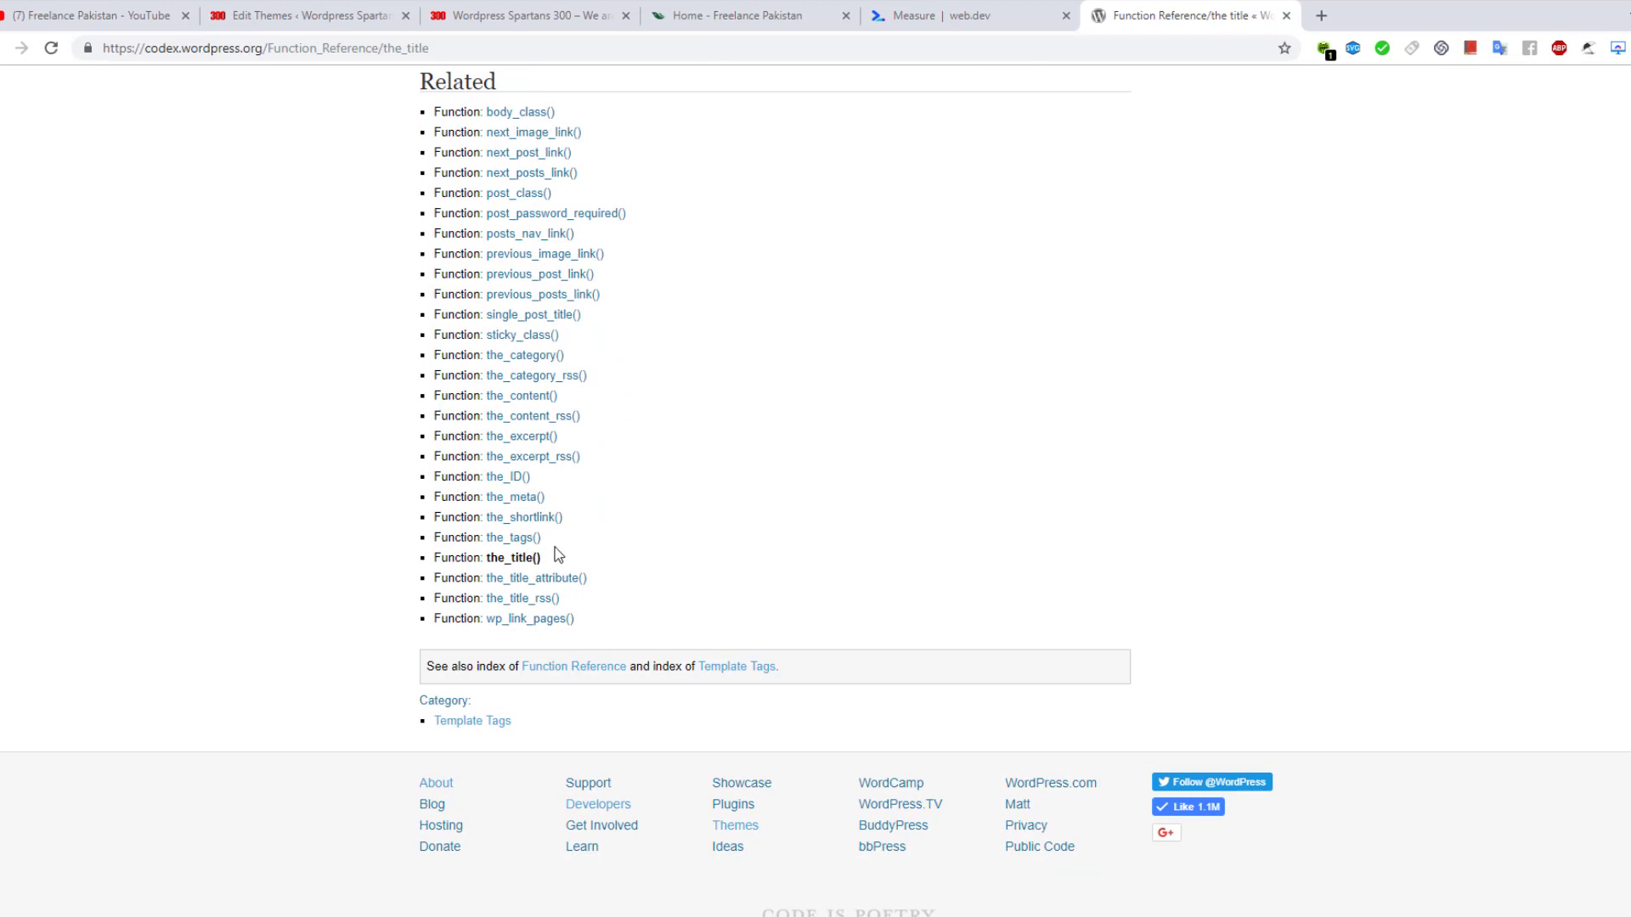
mouse_move(543, 541)
mouse_down()
mouse_move(486, 538)
mouse_move(519, 544)
mouse_up()
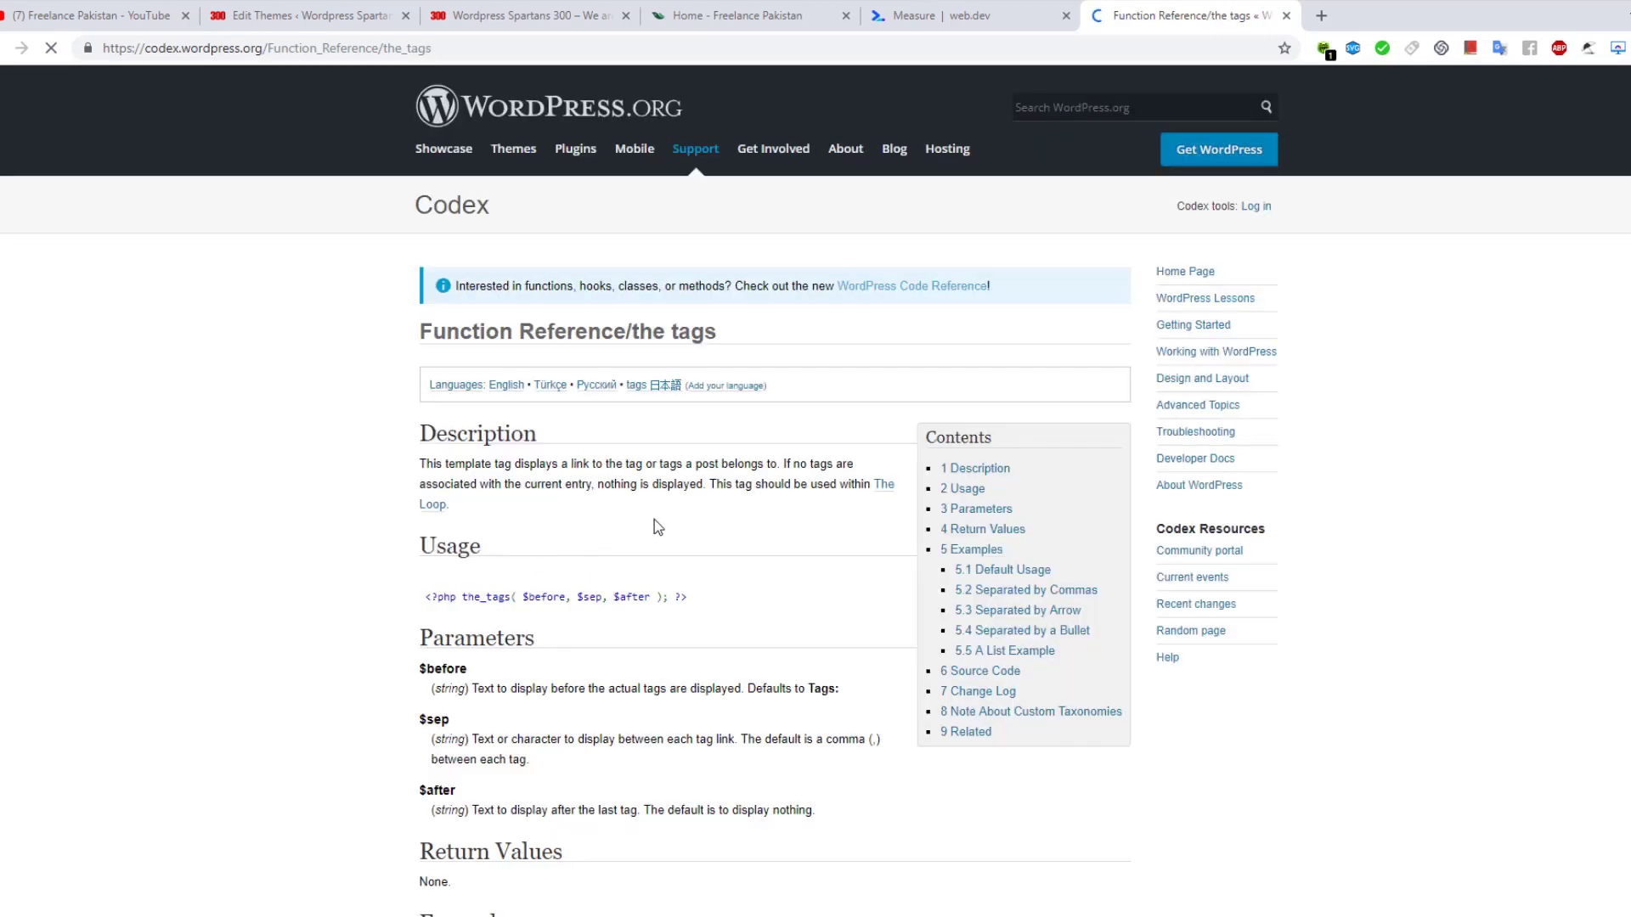
Read through the the_tags usage examples, then switch to the site's front page tab
scroll(654, 518, down, 1)
scroll(600, 528, down, 1)
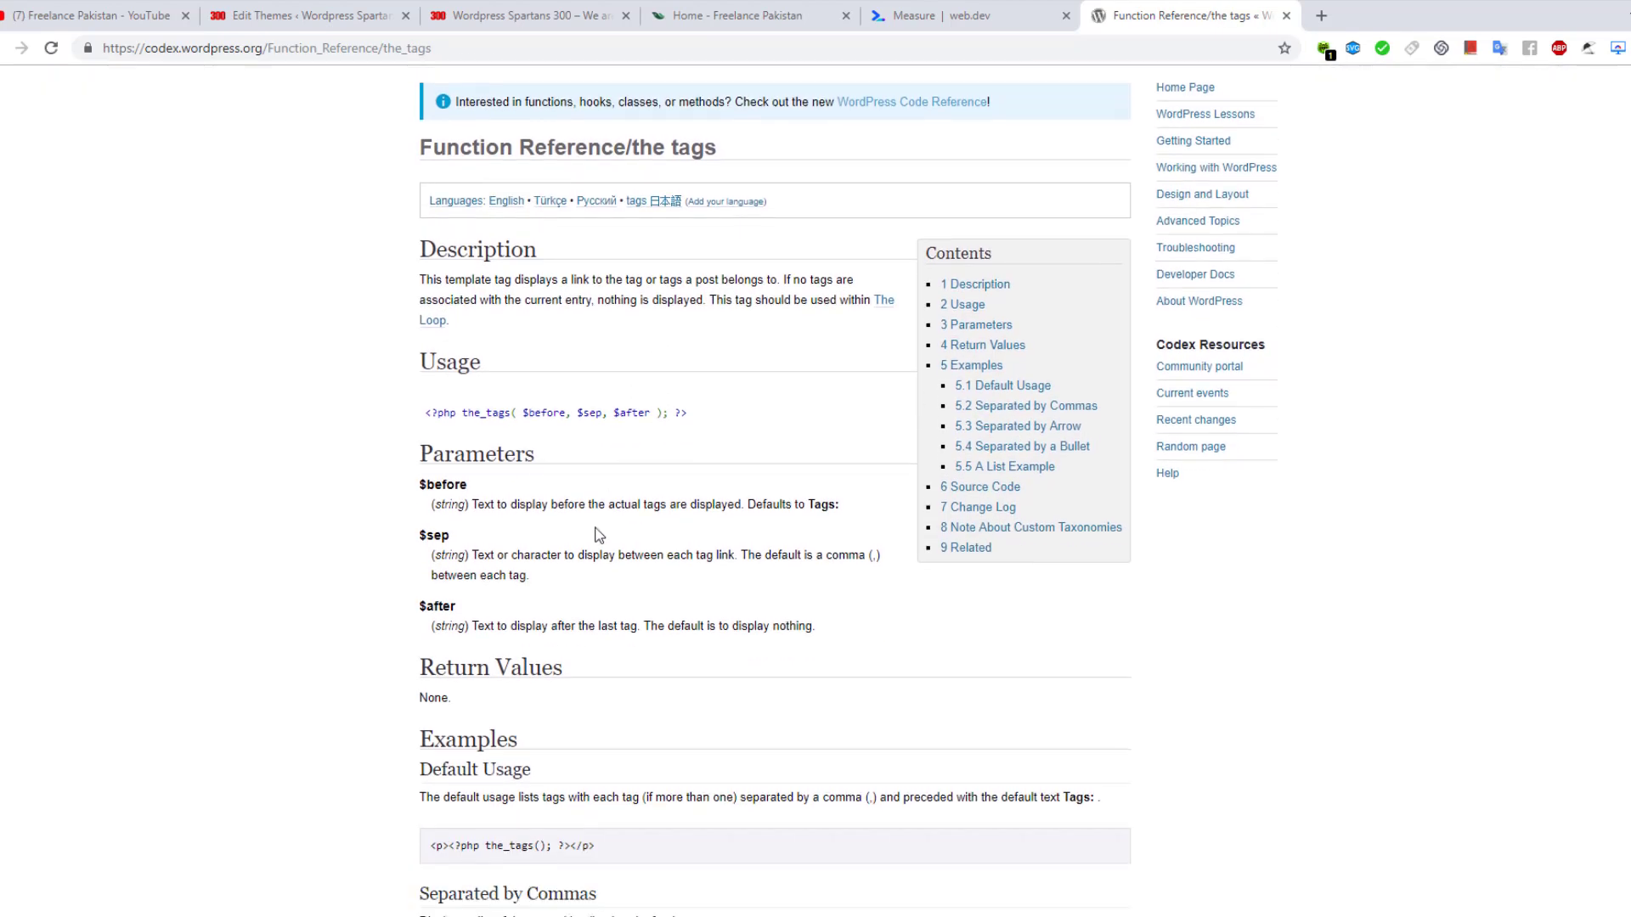
scroll(446, 457, down, 4)
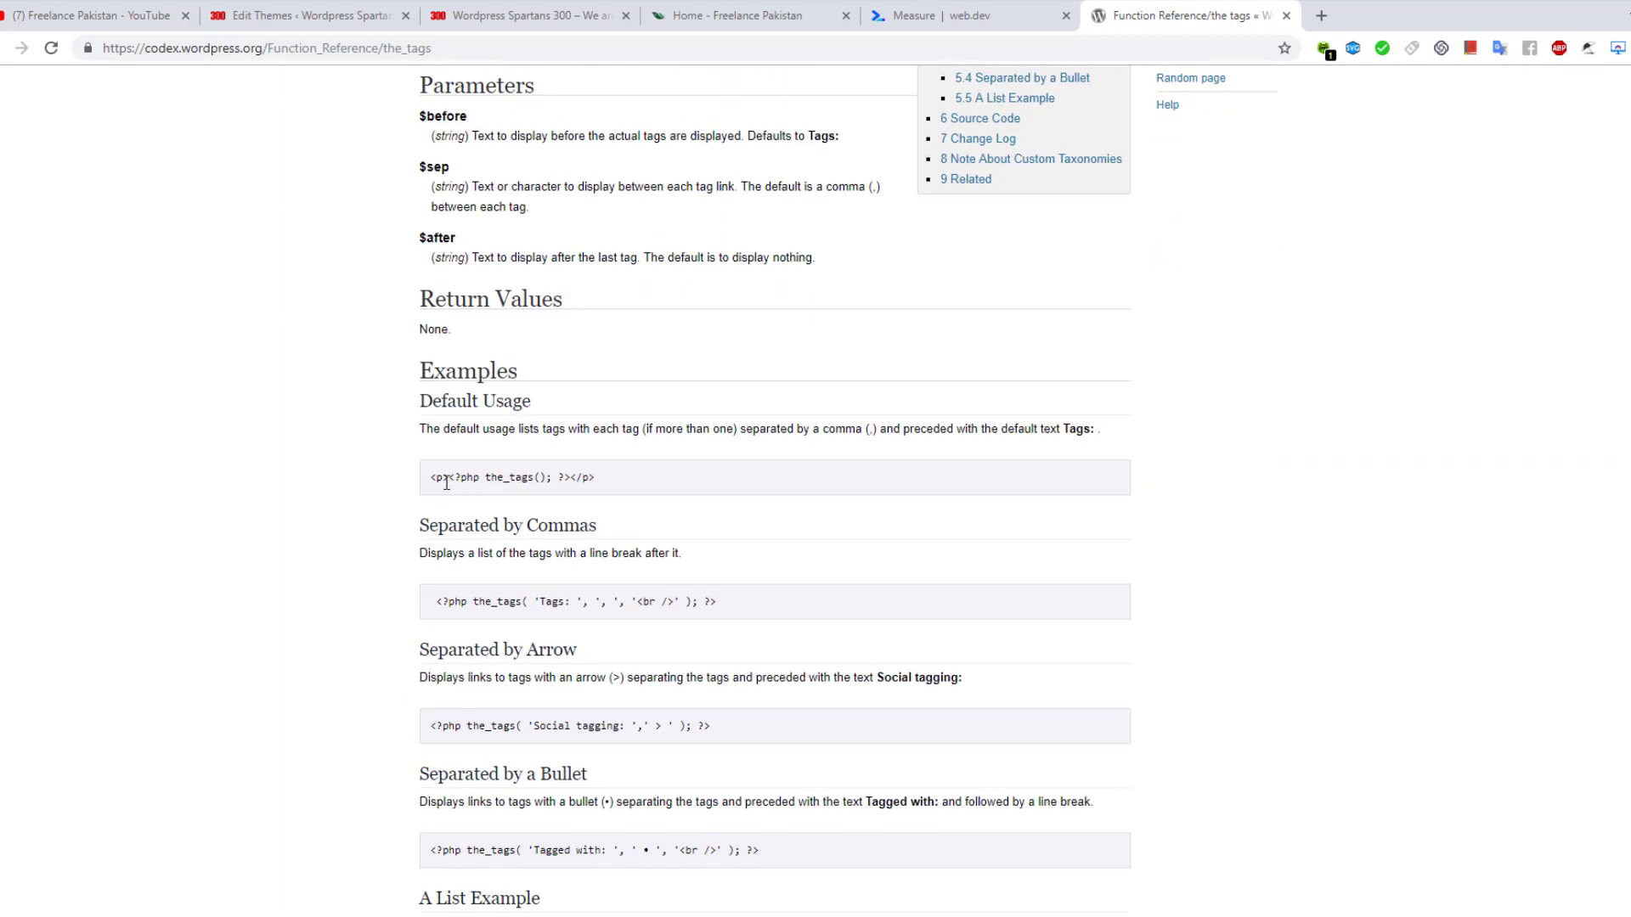
key(ctrl+3)
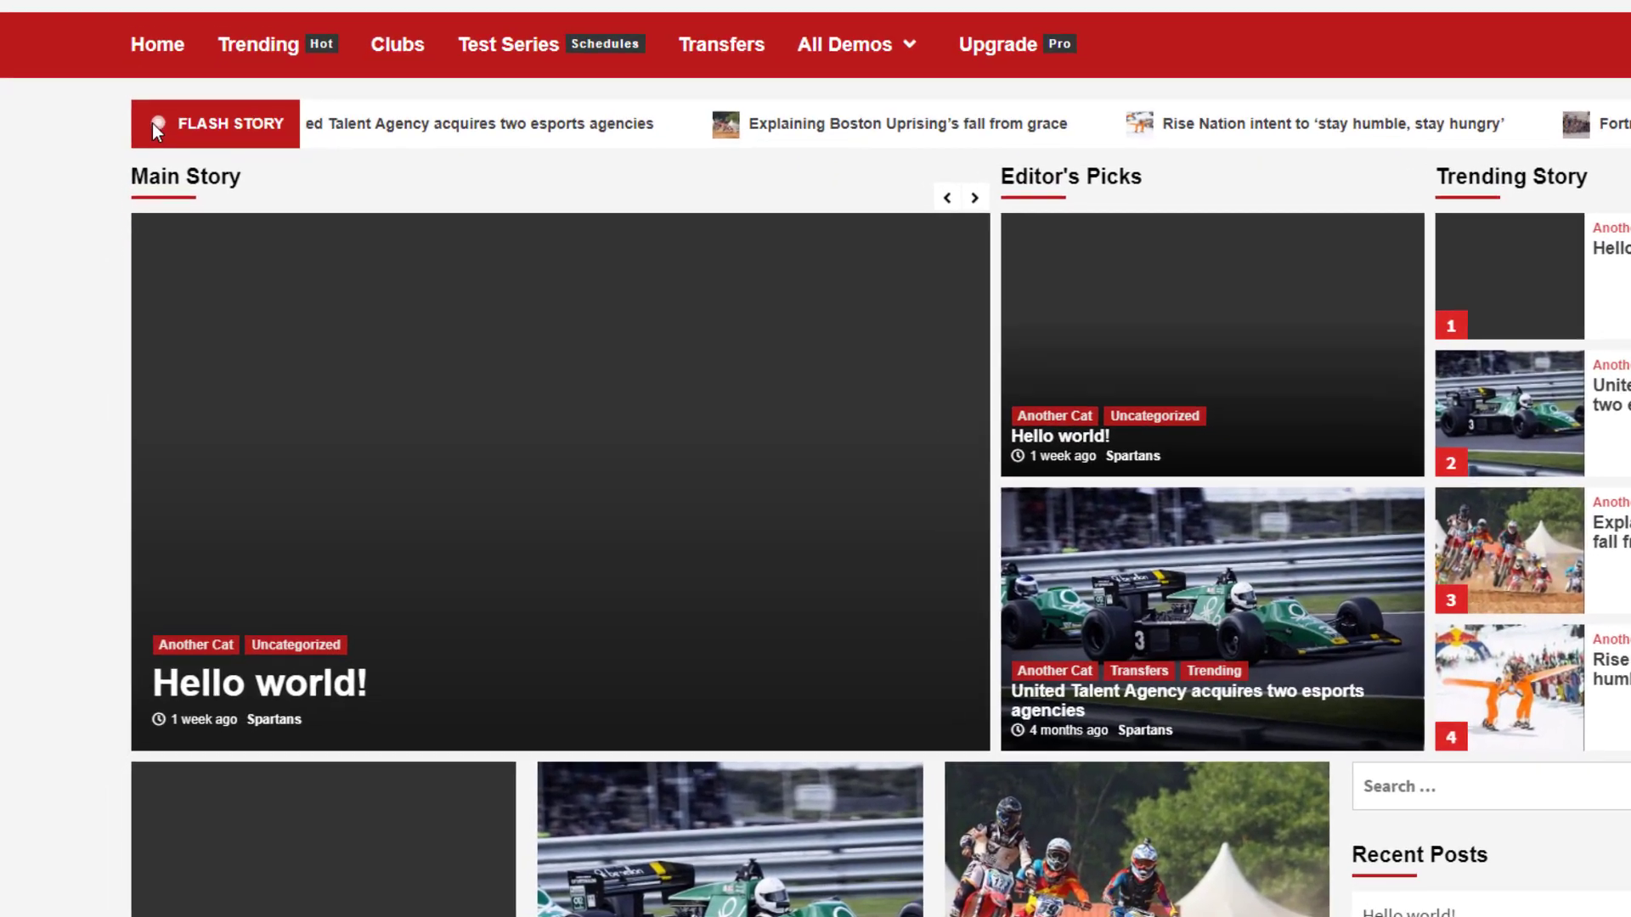
Bring up and then dismiss the context menu on the Flash Story ticker
right_click(149, 158)
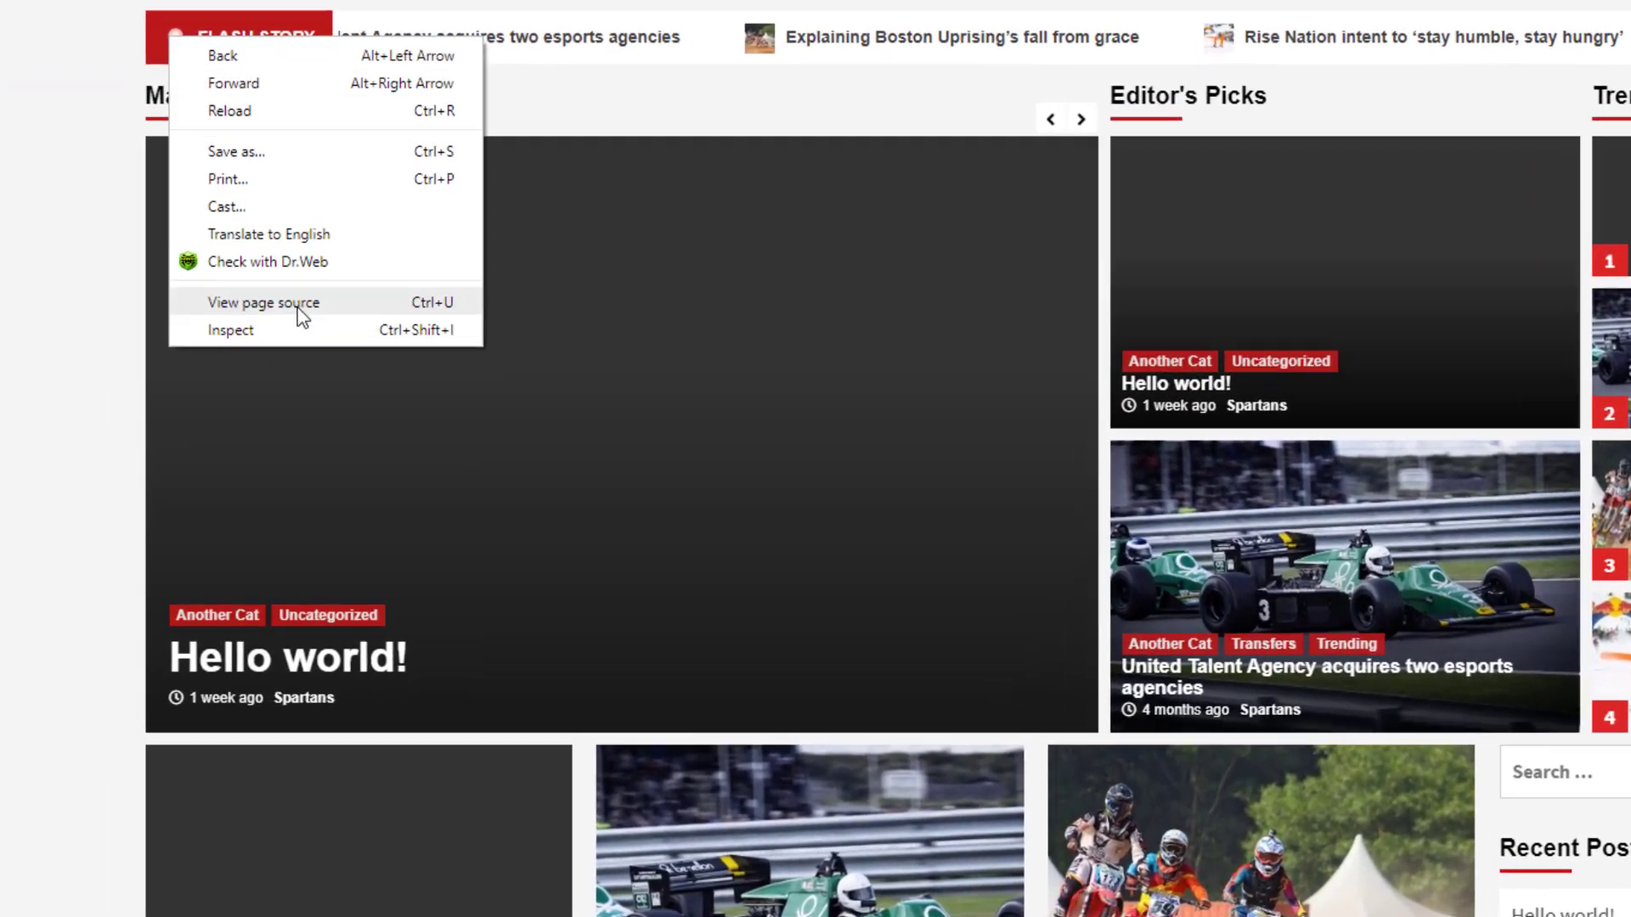
key(Escape)
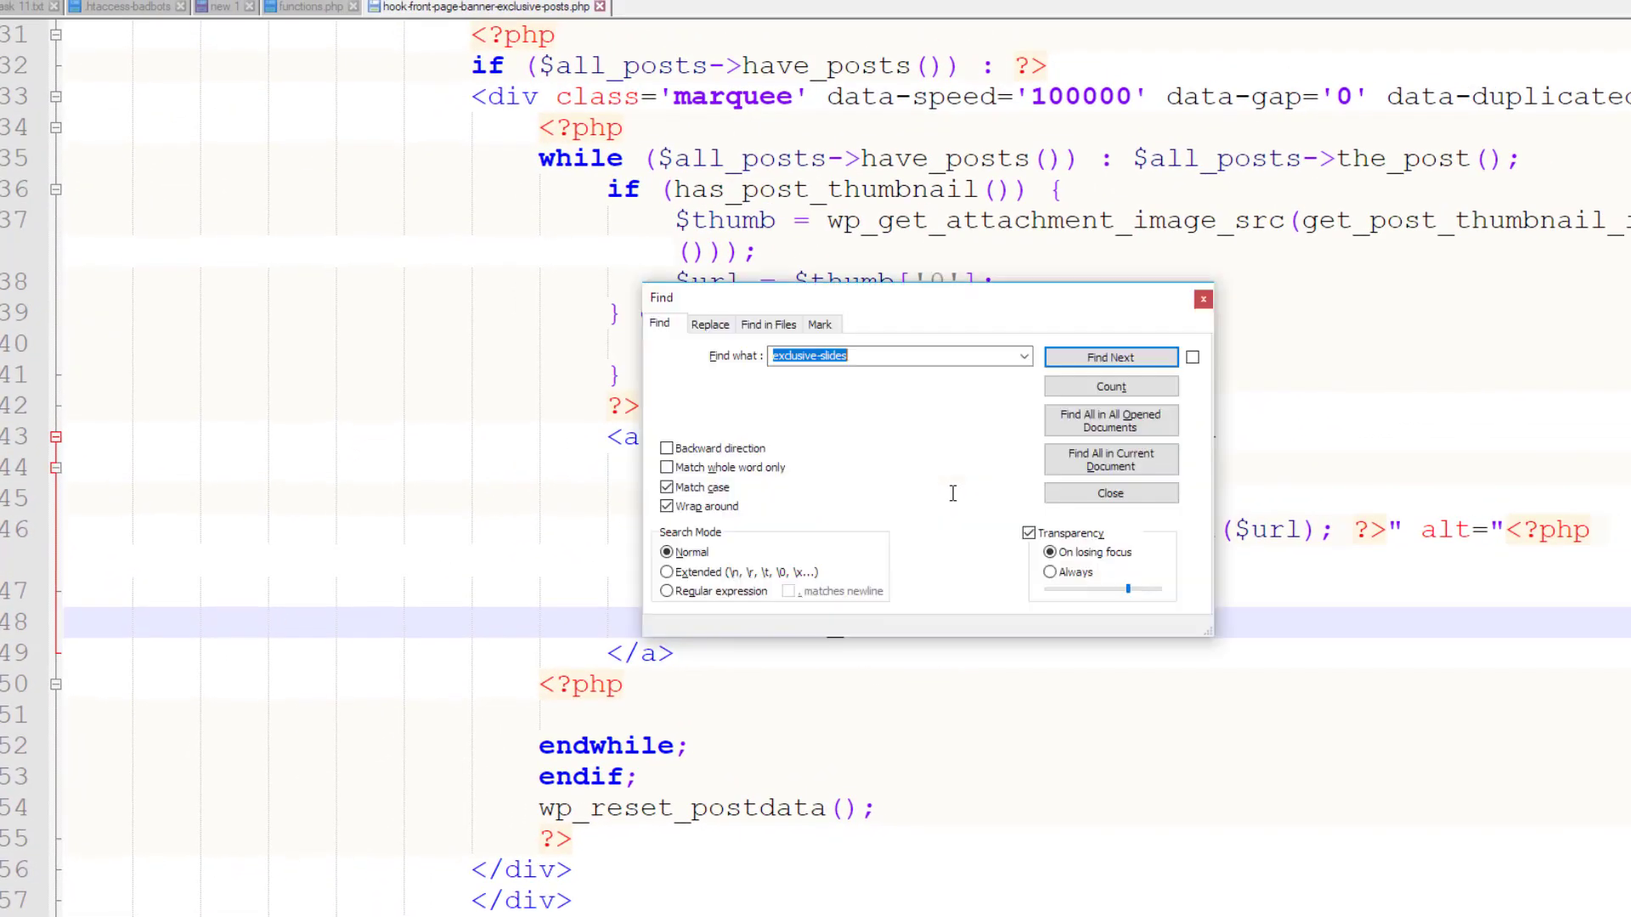
Find all occurrences of 'alert' in the hook file and jump to the line 24 match
text(alert)
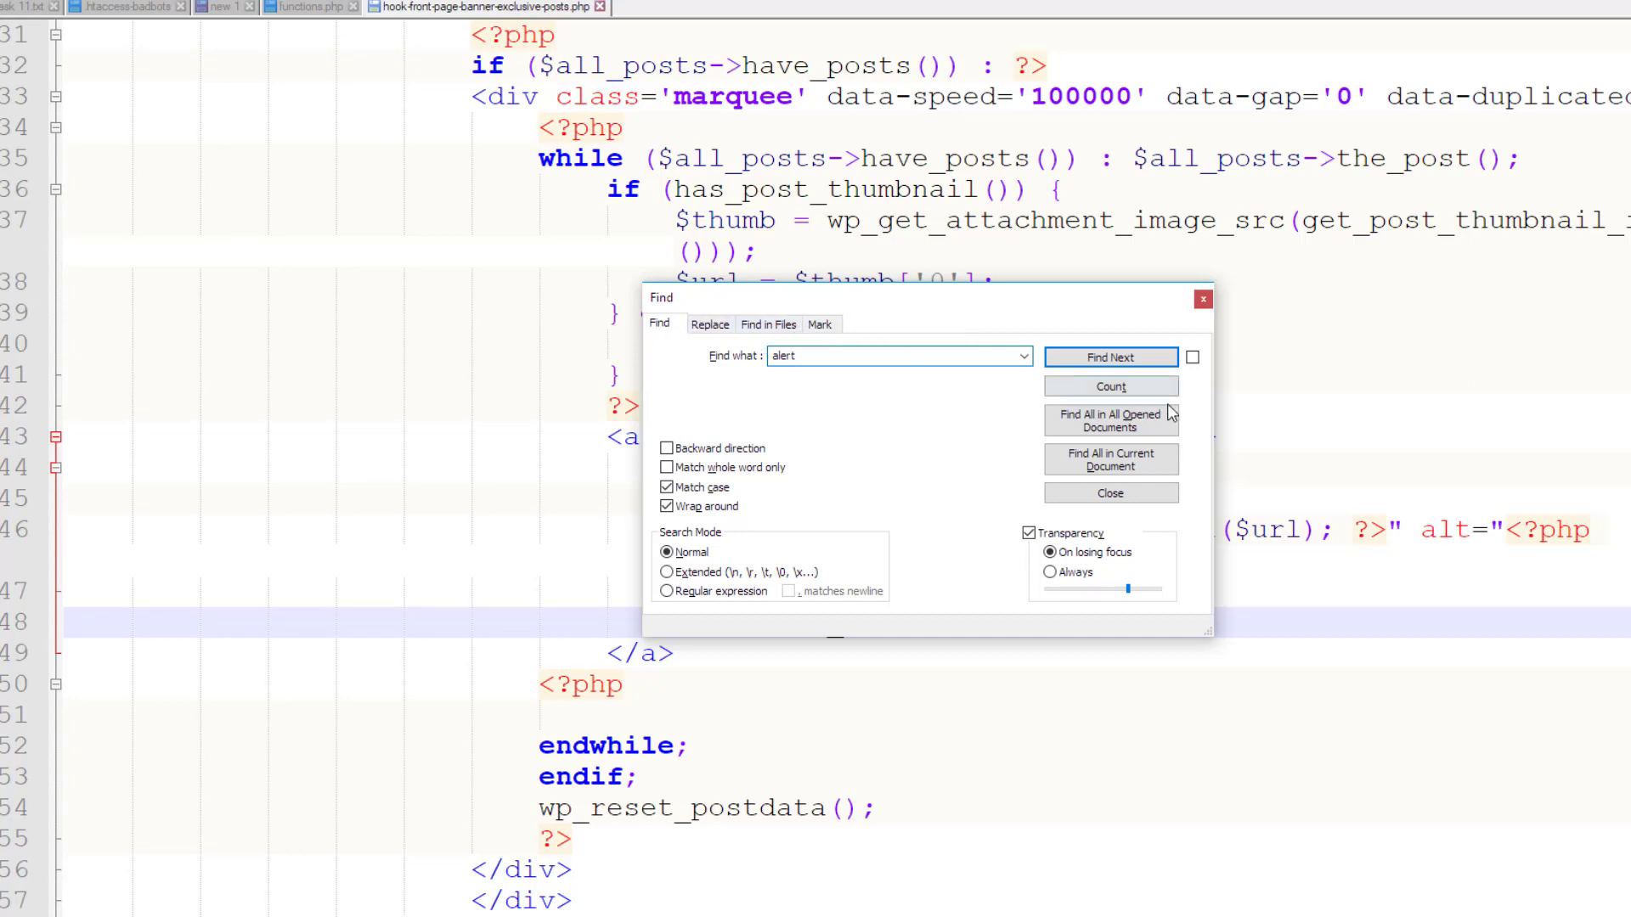
click(1094, 465)
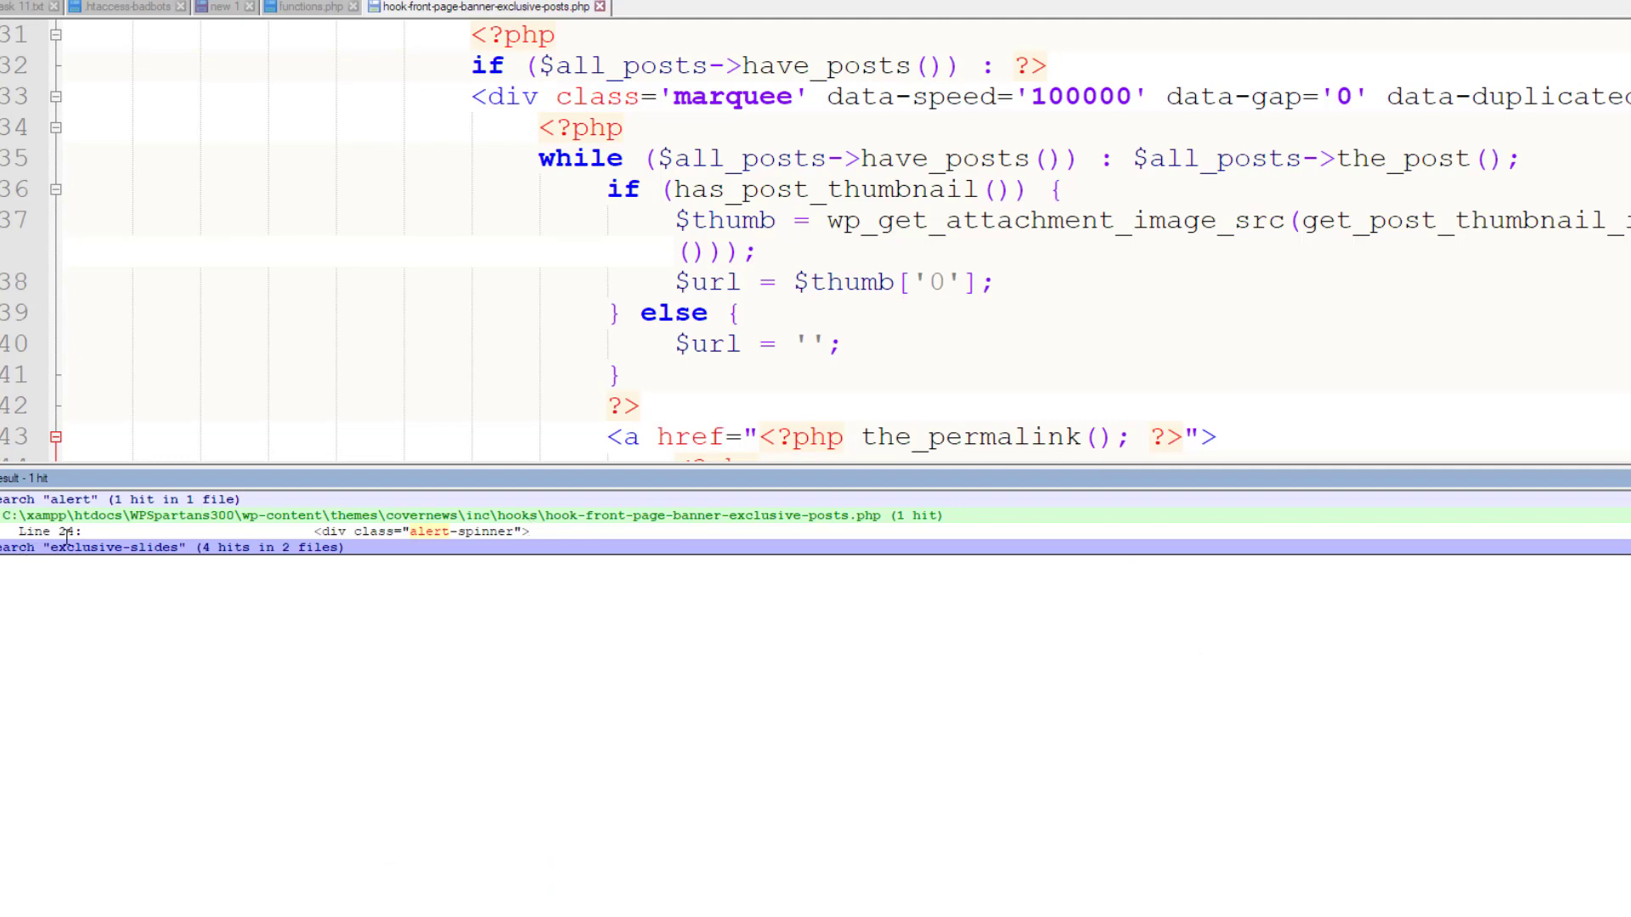
double_click(427, 533)
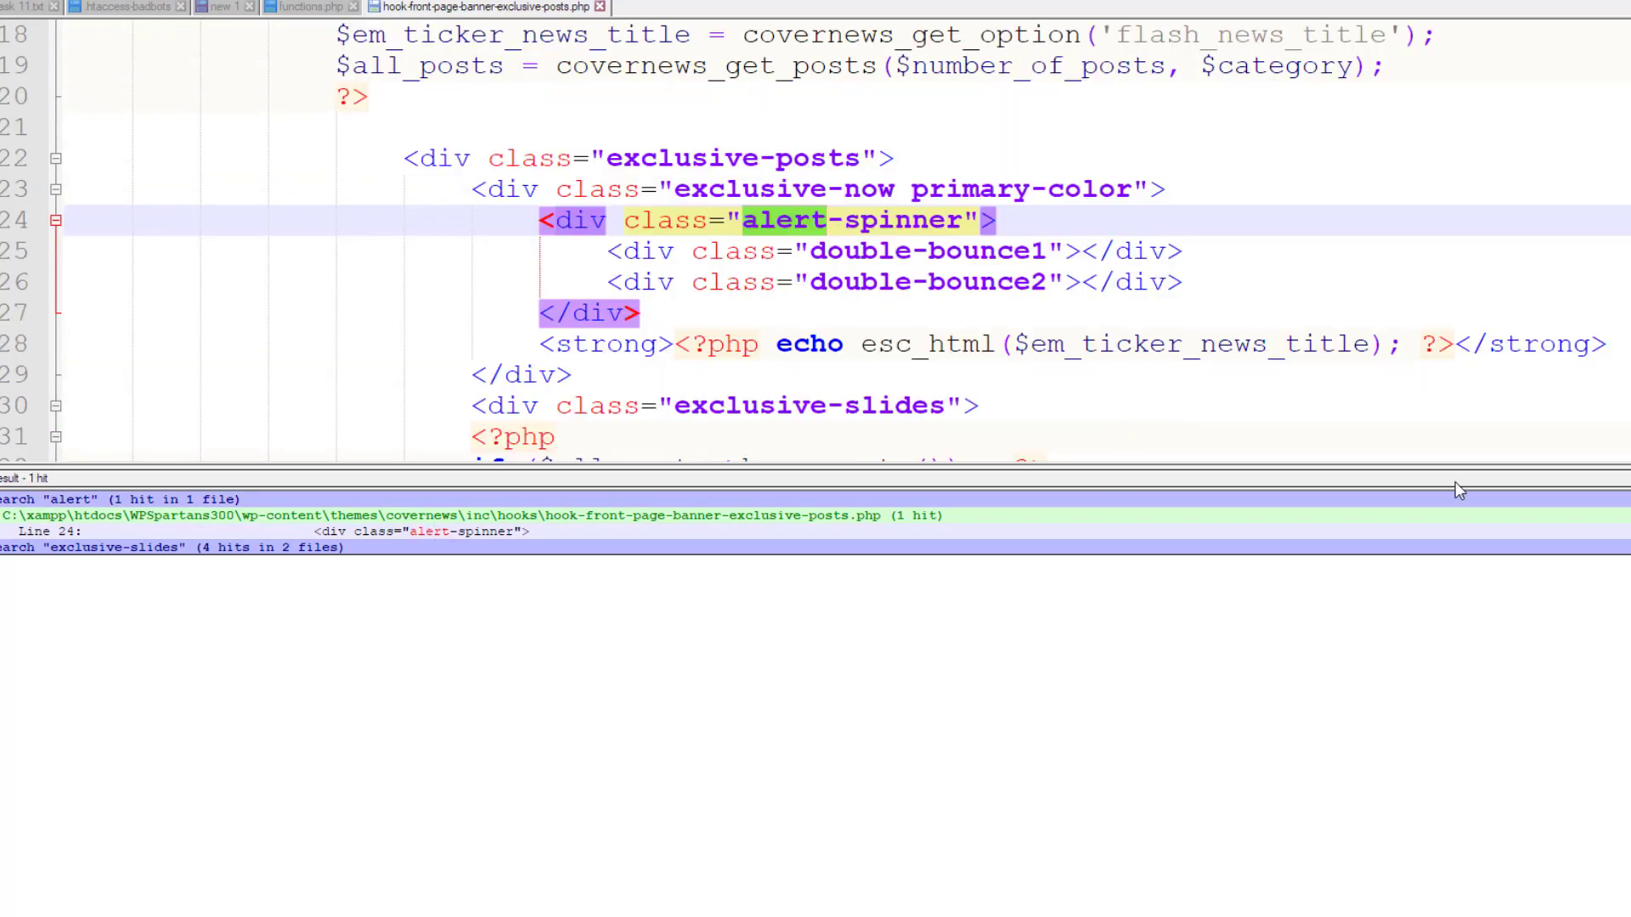
key(Escape)
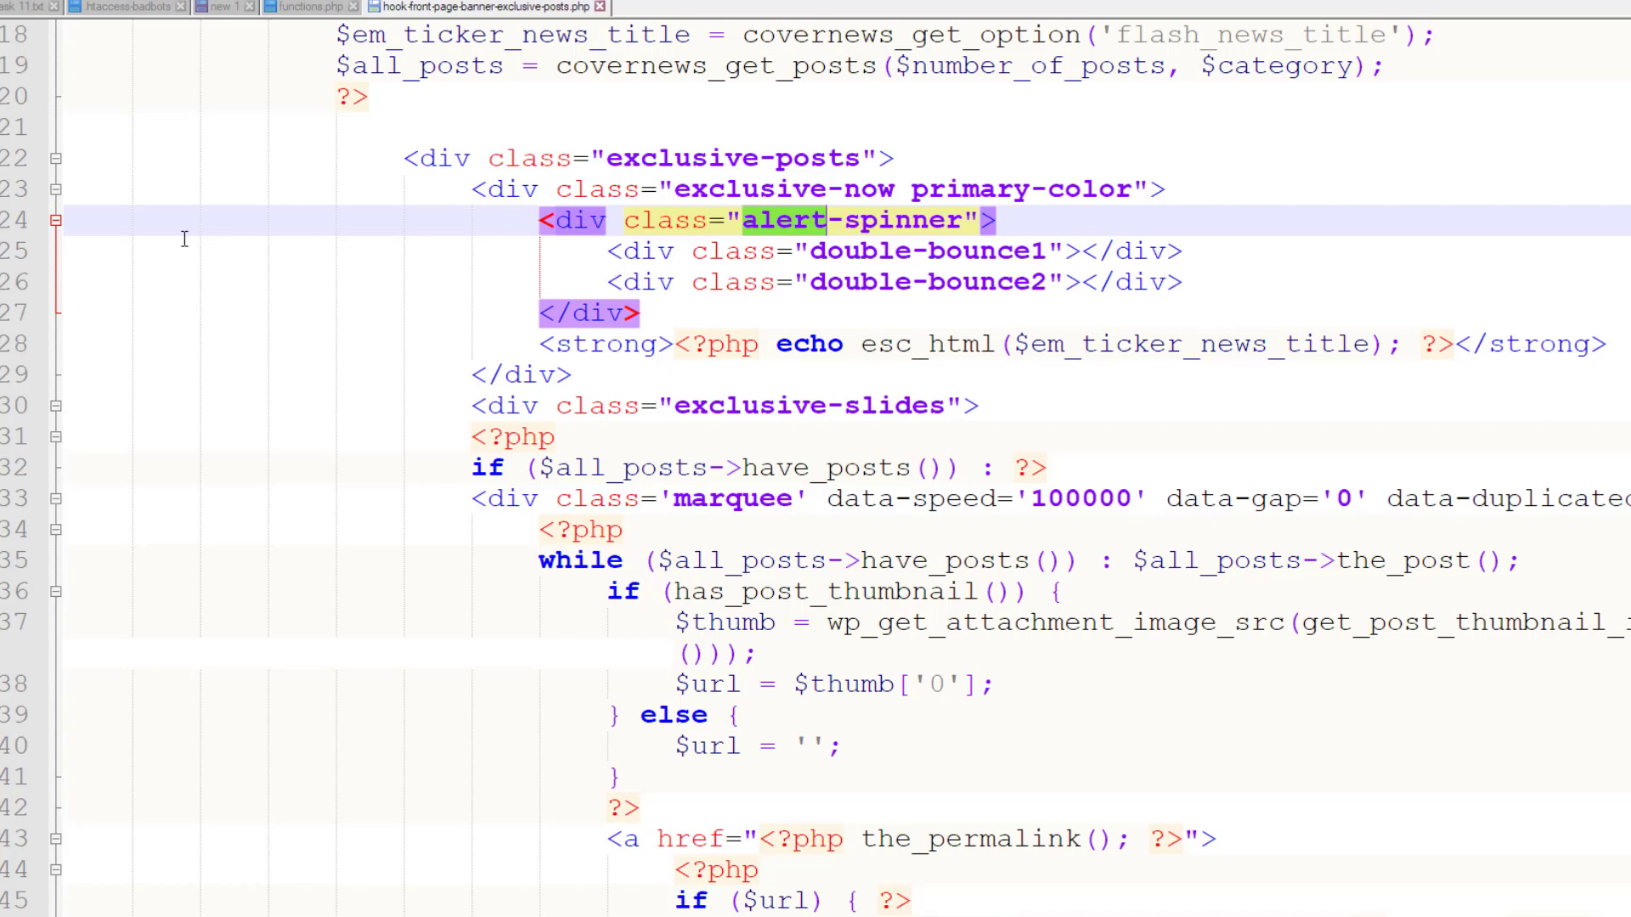
Select the alert-spinner tag on line 24 and the double-bounce1 class on line 25
click(542, 220)
drag(541, 220, 1050, 219)
click(573, 252)
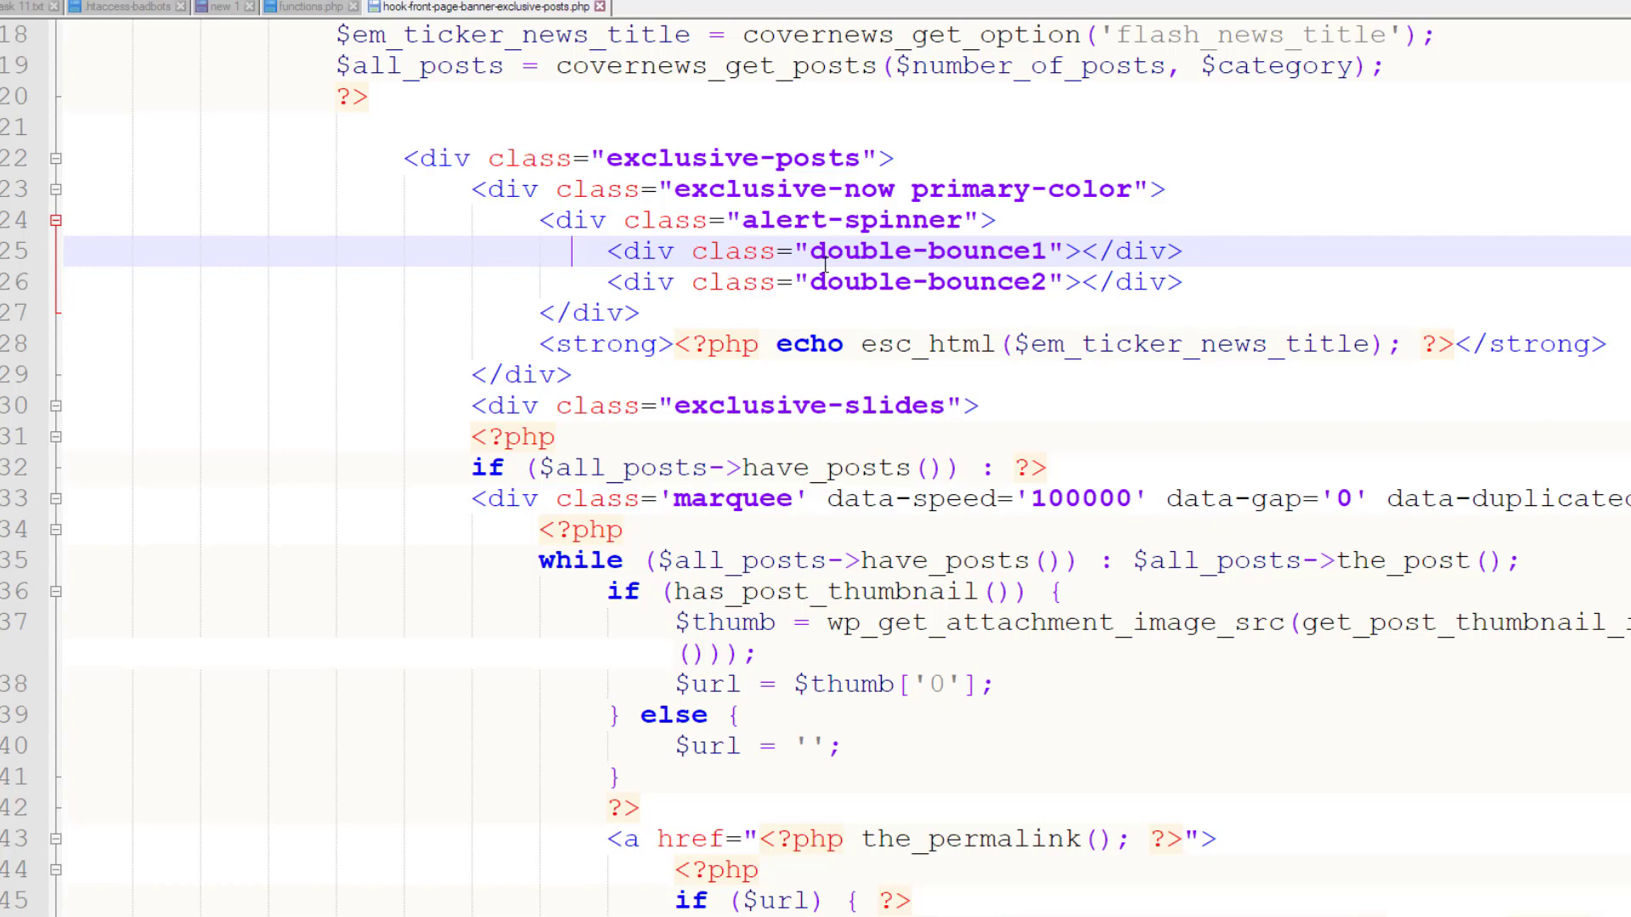
drag(813, 250, 1046, 255)
key(ctrl+c)
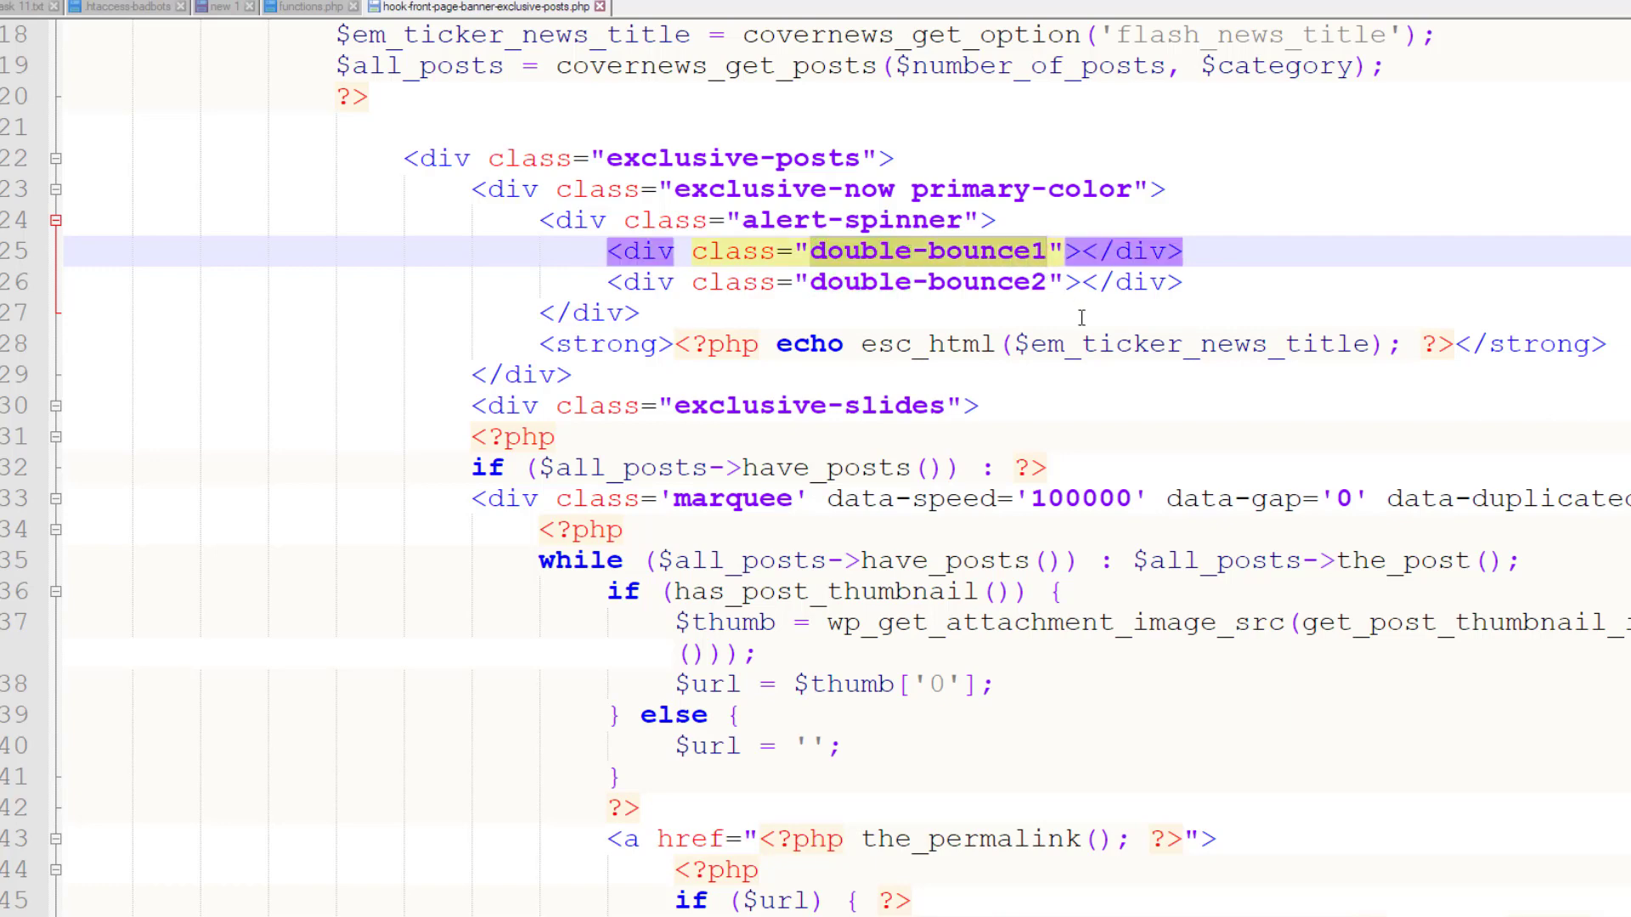
click(1264, 250)
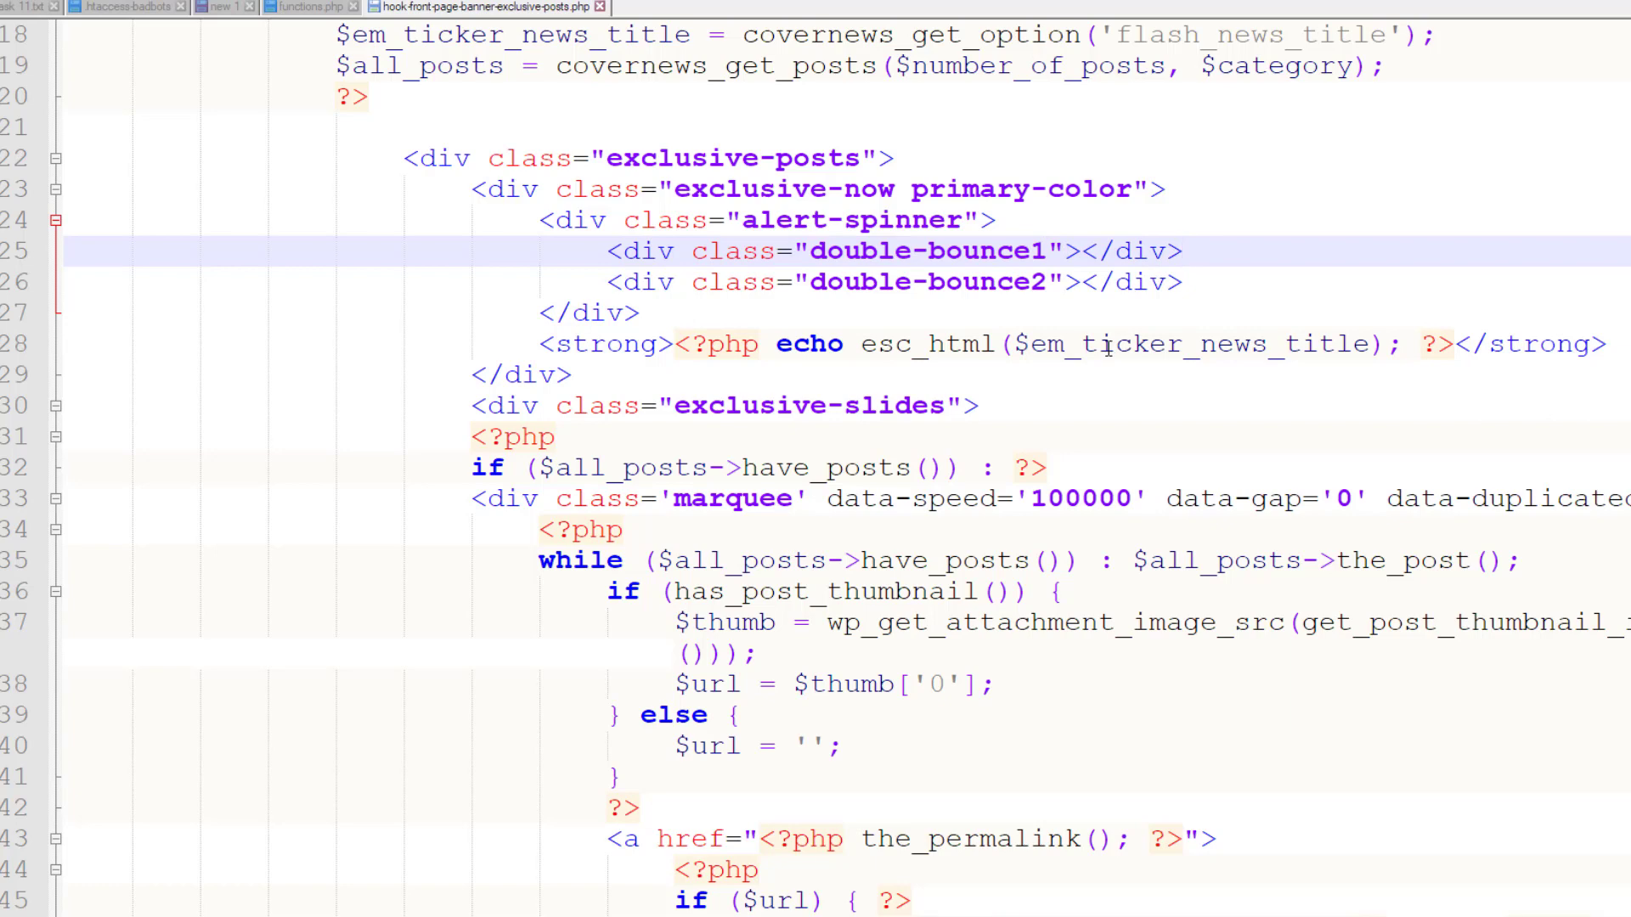
key(ctrl+f)
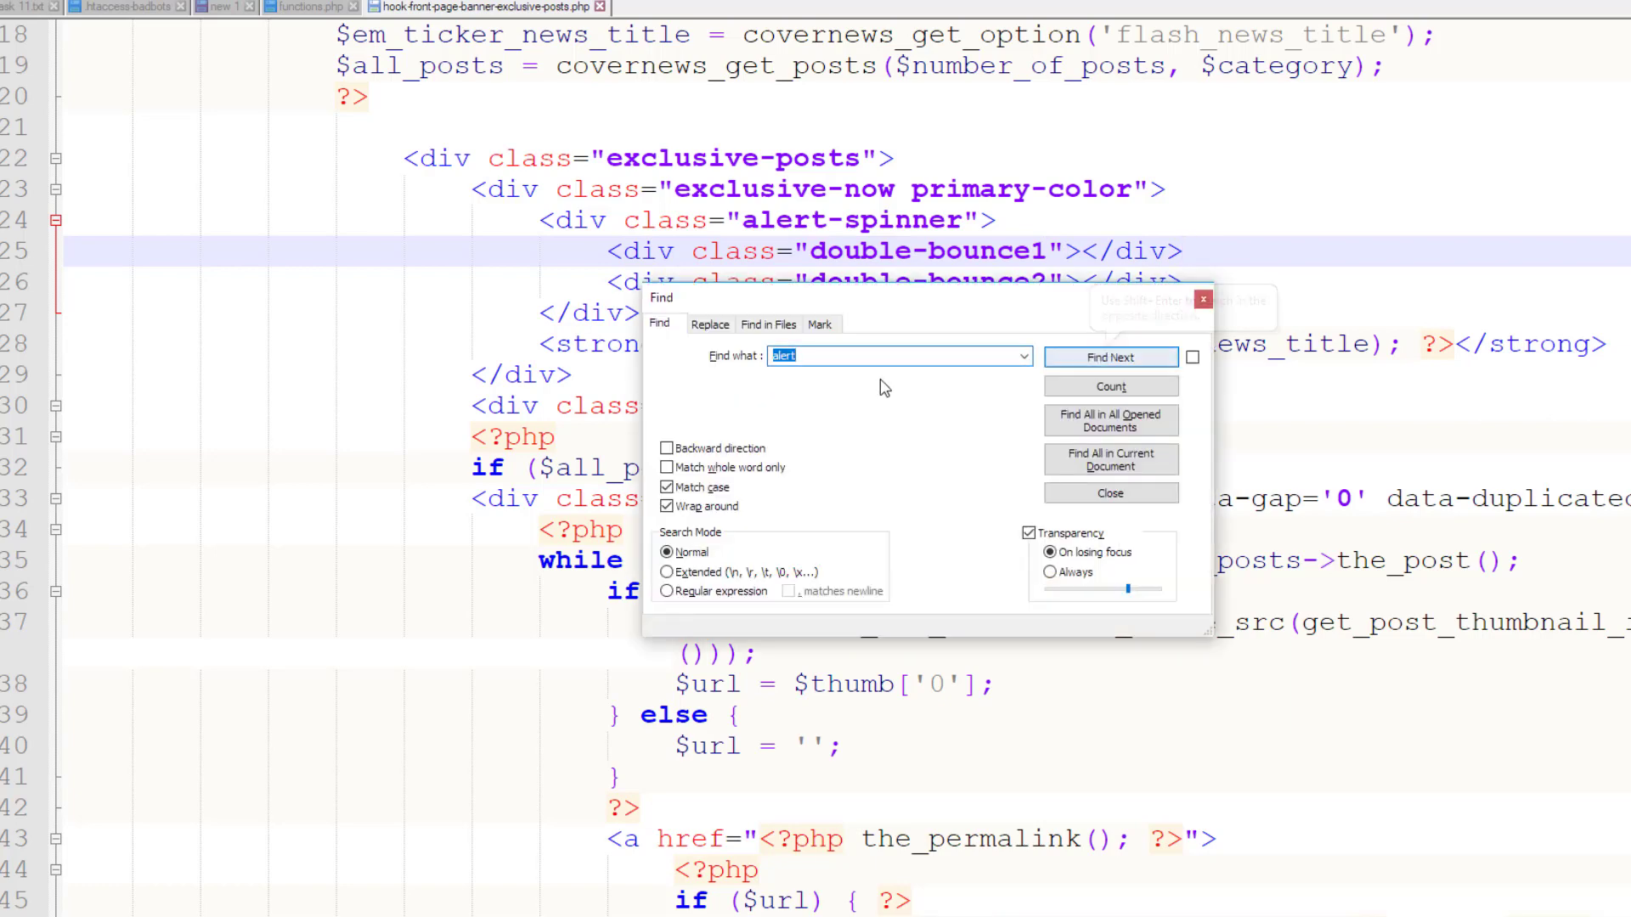
Search the theme files for double-bounce1 and open the style.css .double-bounce1 match
click(779, 337)
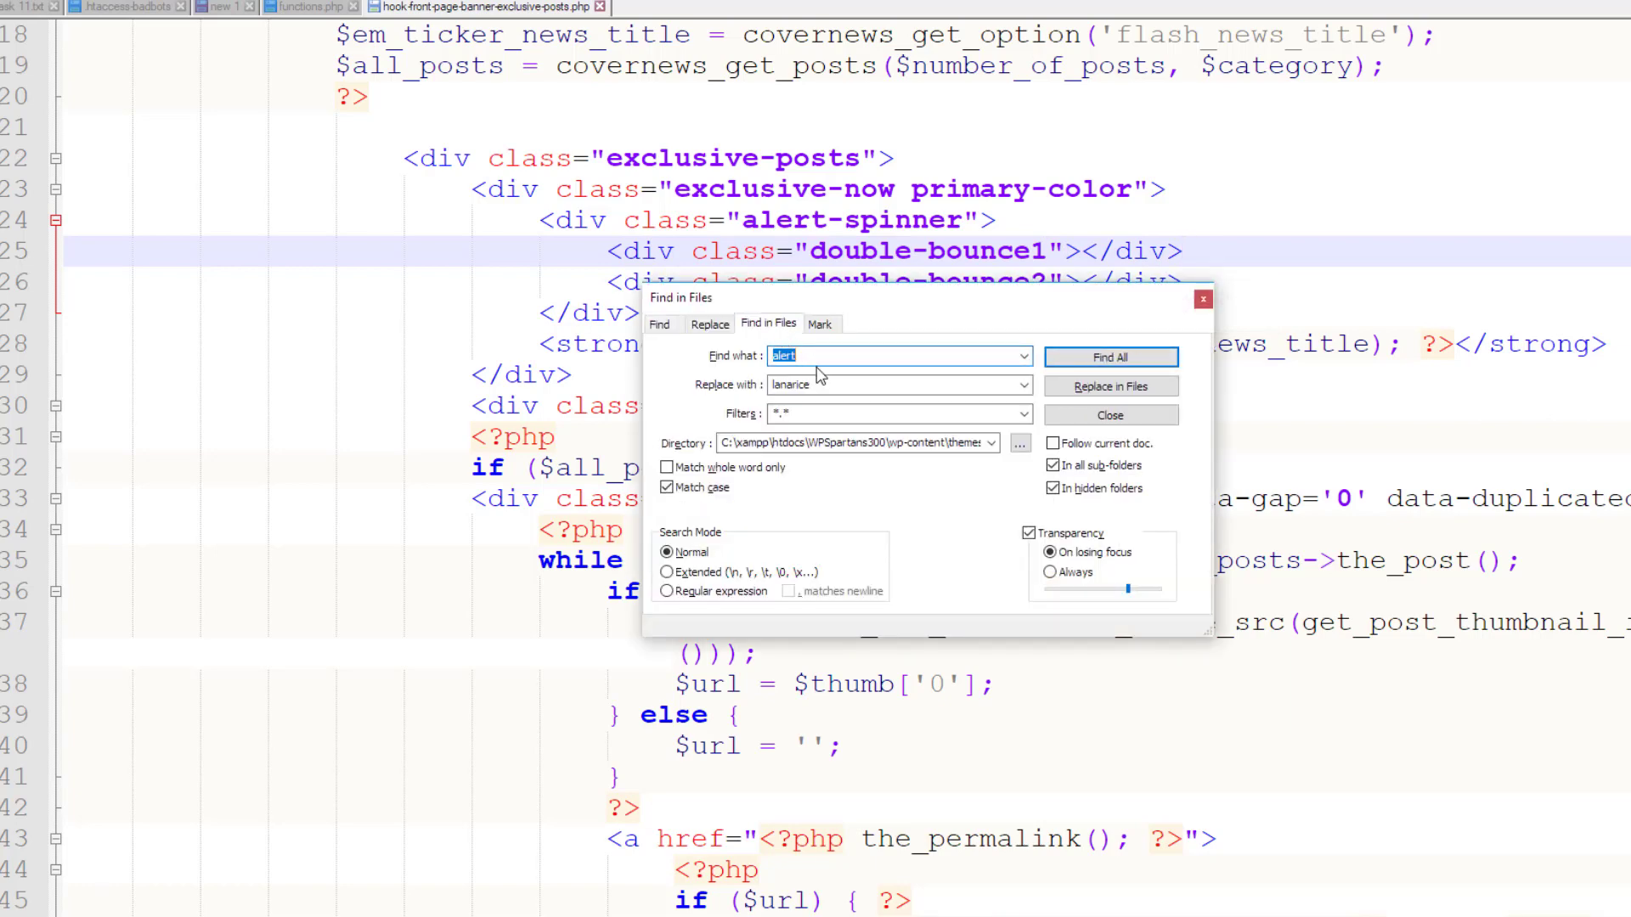
key(ctrl+v)
click(1095, 359)
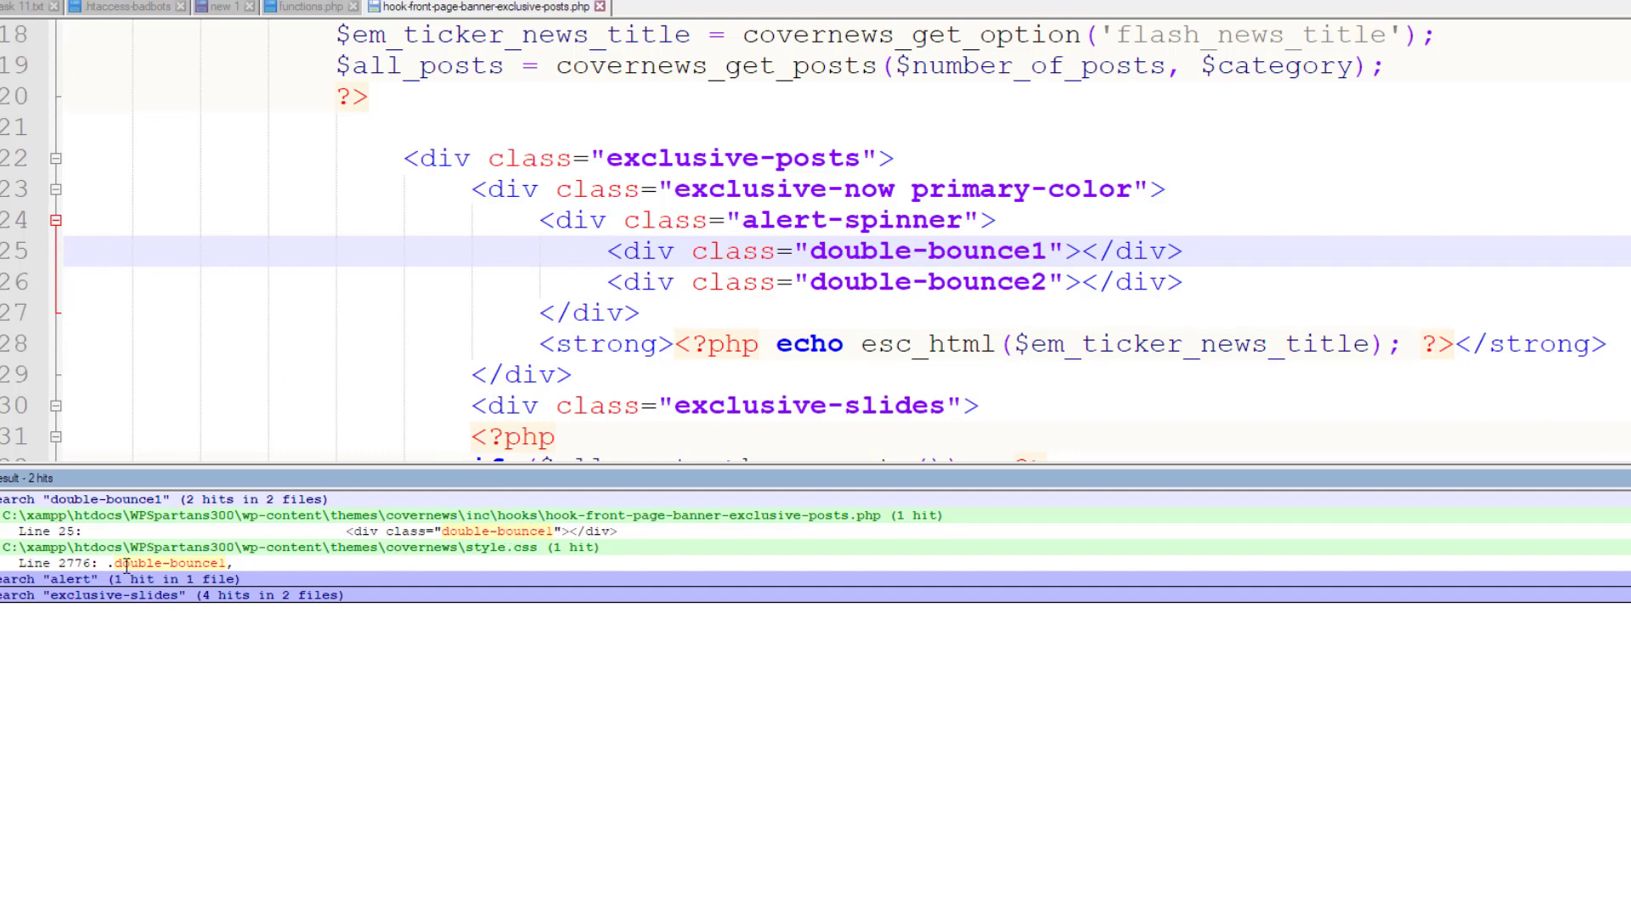
double_click(171, 564)
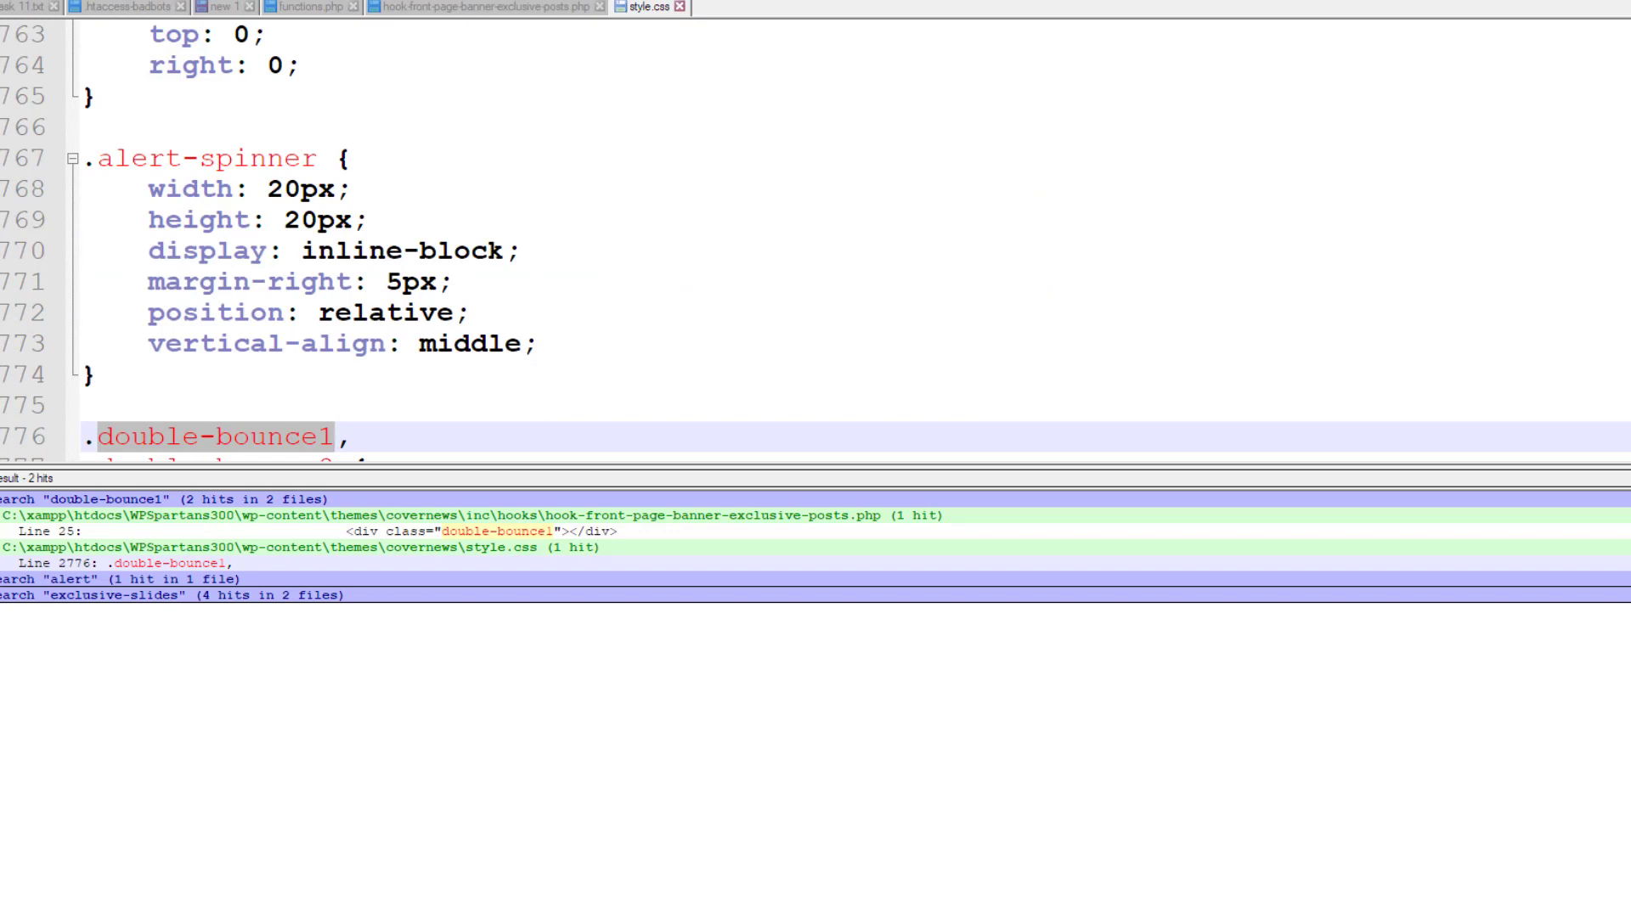
Change the -webkit-animation duration on line 786 from sk-bounce 2.0s to 5.0s
key(Escape)
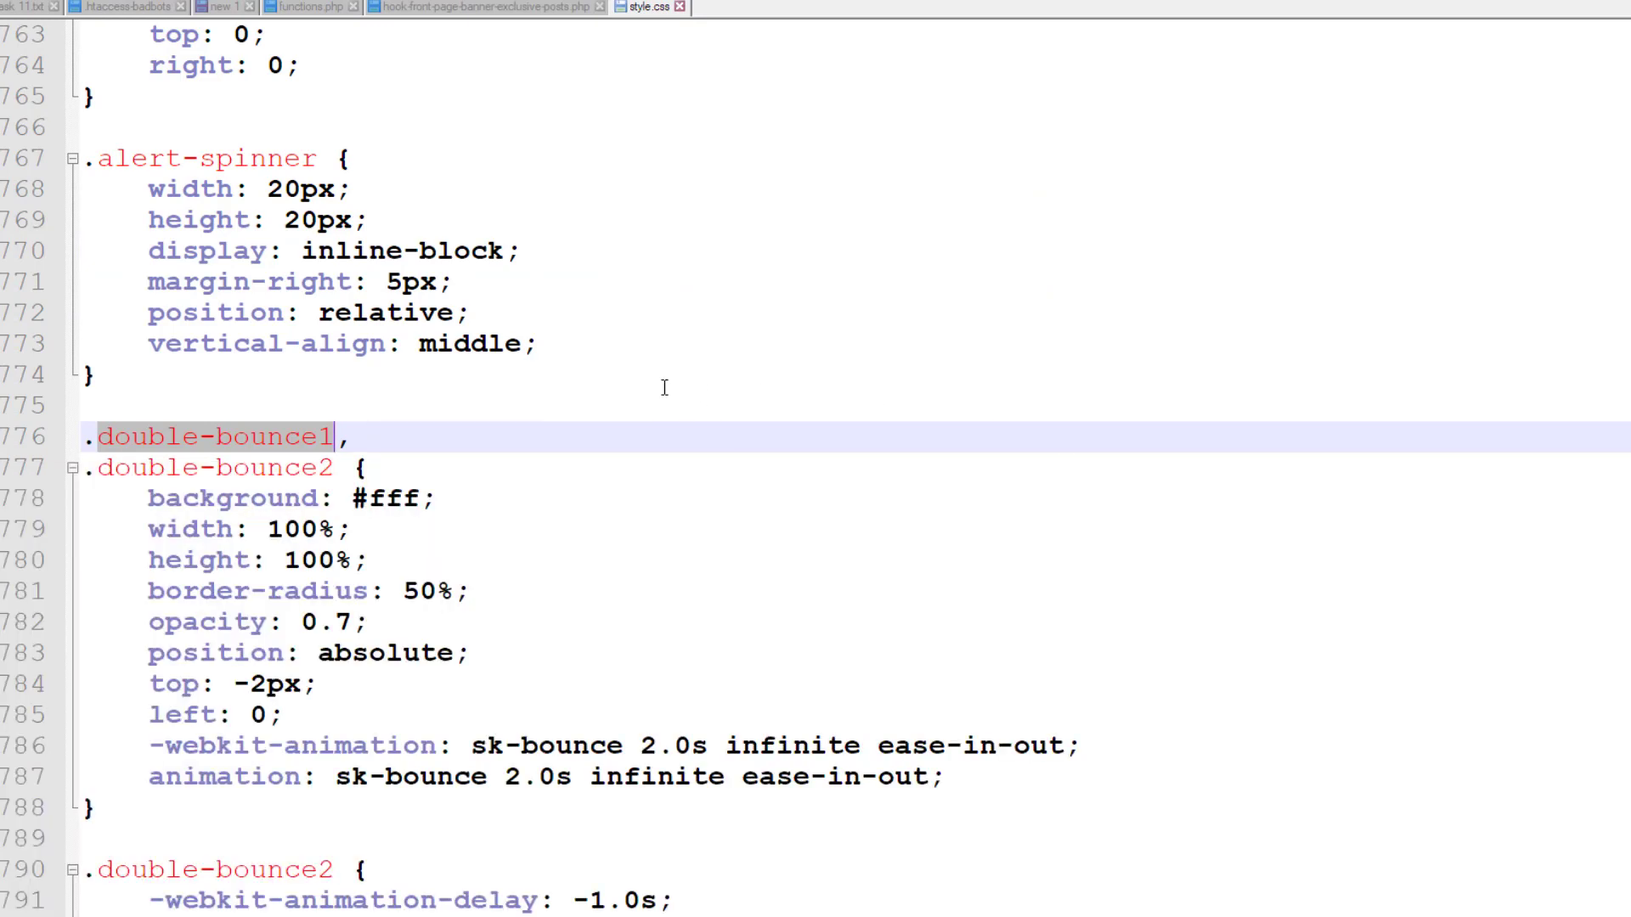
scroll(664, 387, down, 2)
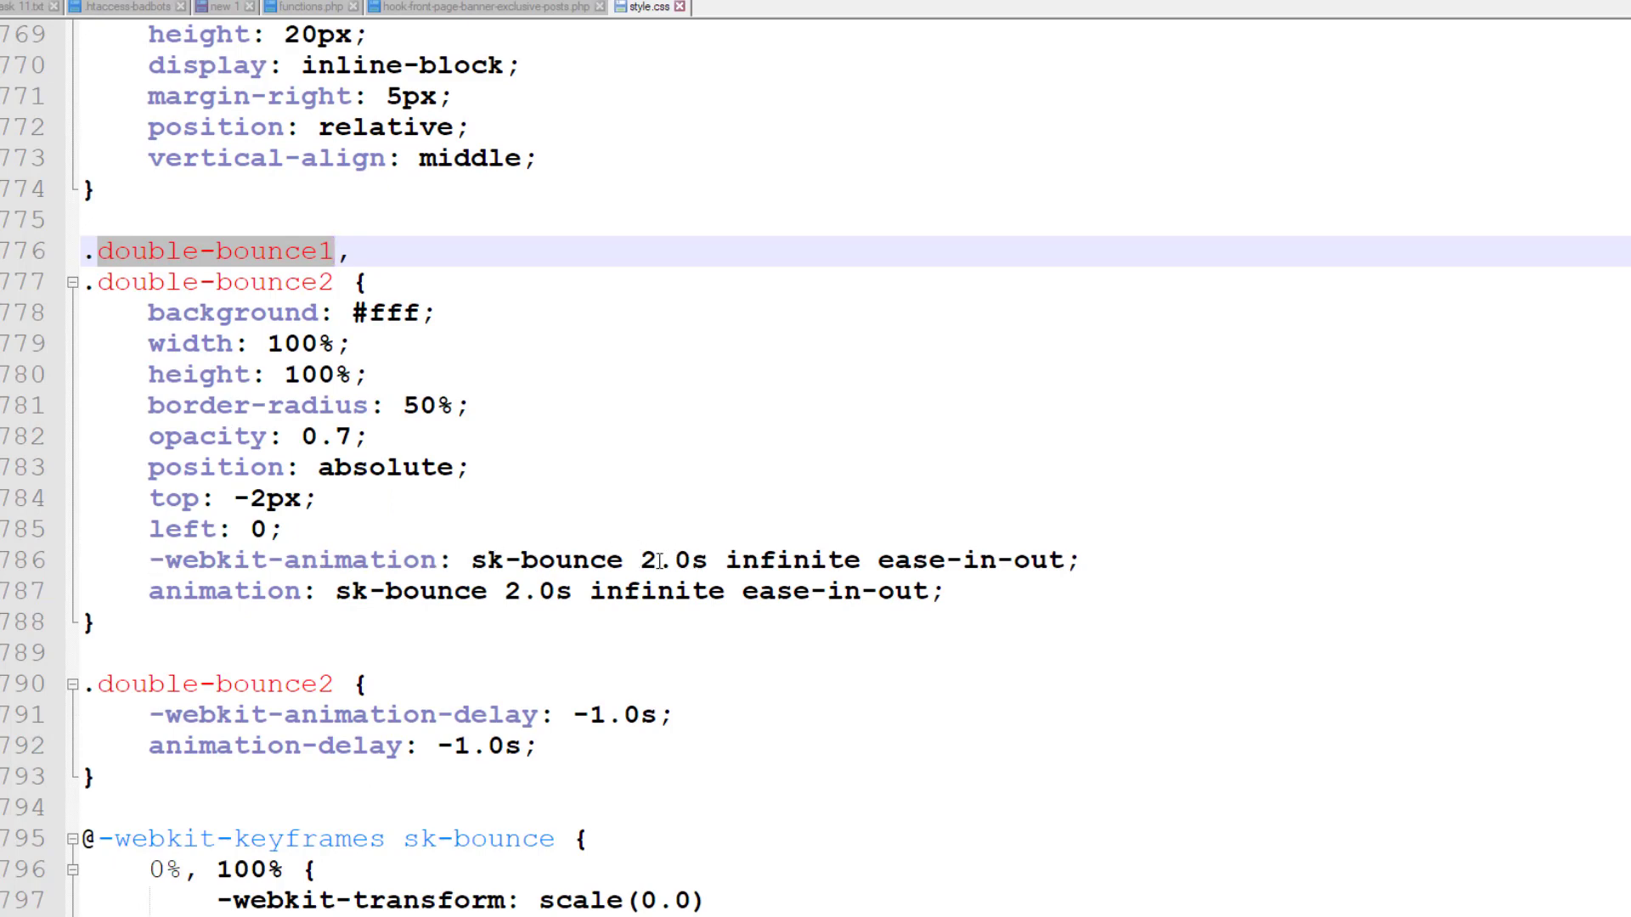
click(652, 560)
double_click(649, 560)
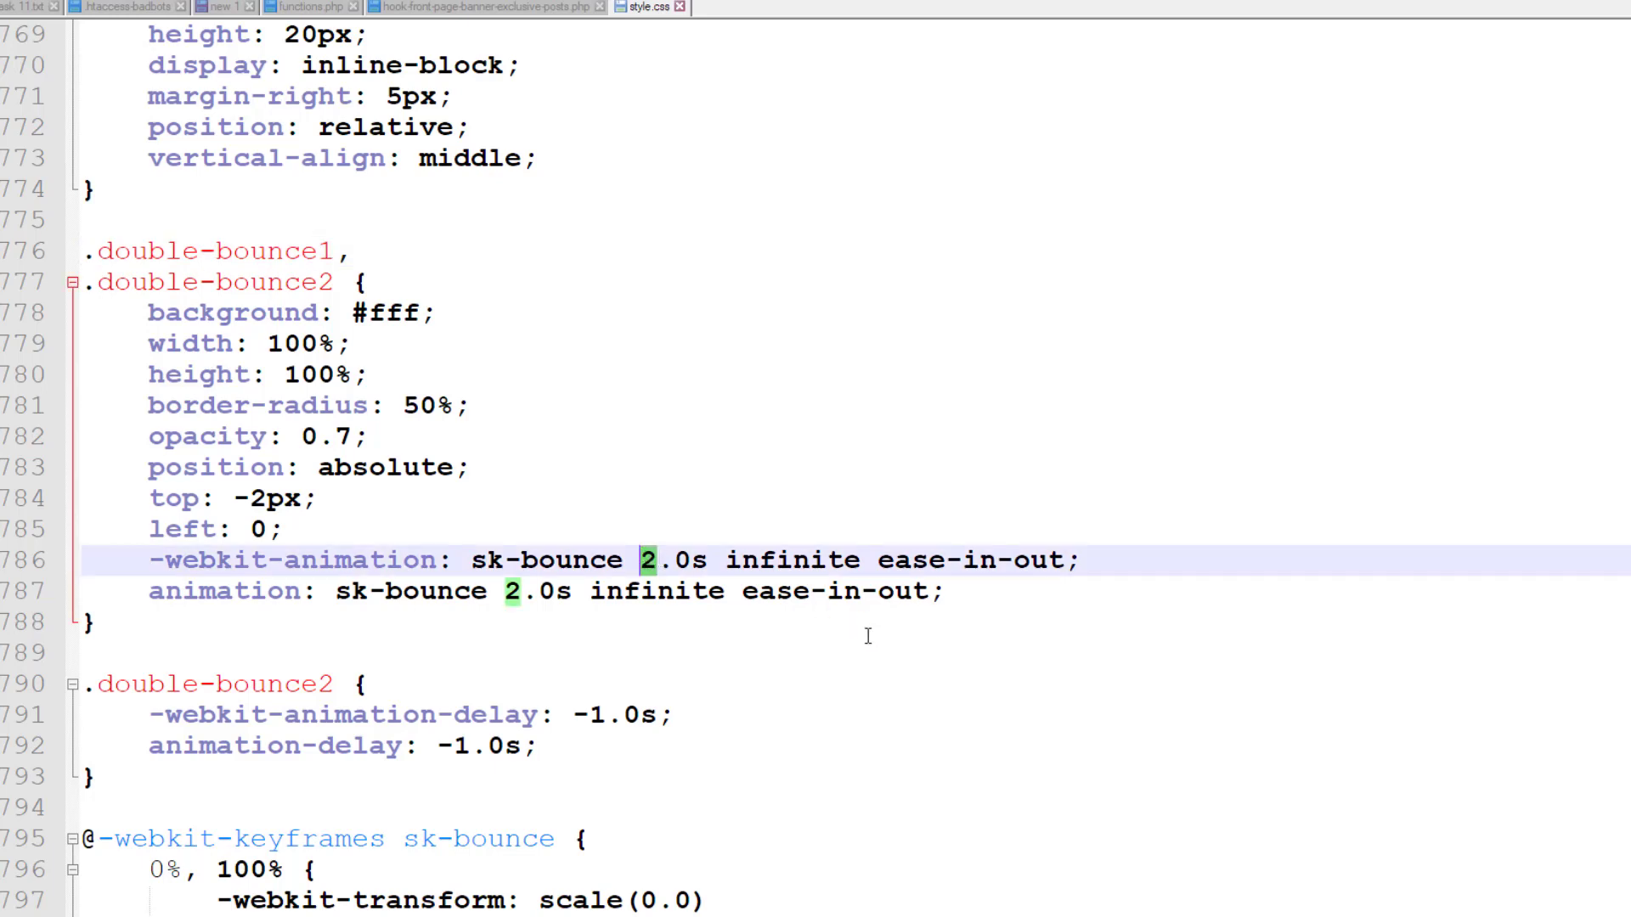
text(5)
Reload the live site in Chrome, with the inspector hidden, to check the slower bounce
key(alt+Tab)
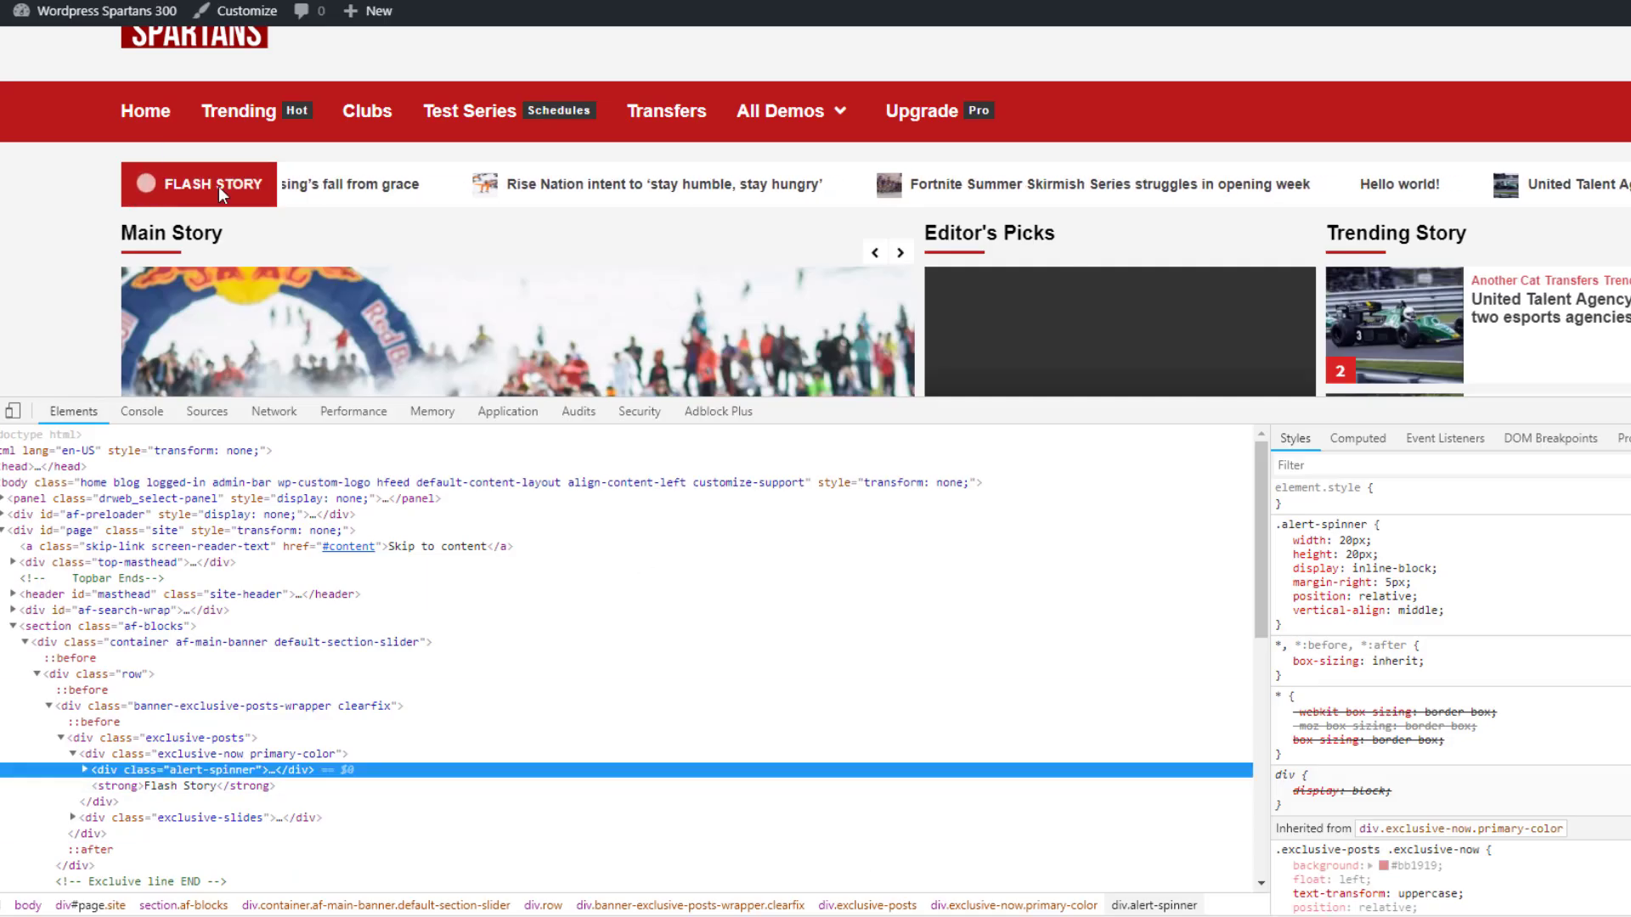
key(F5)
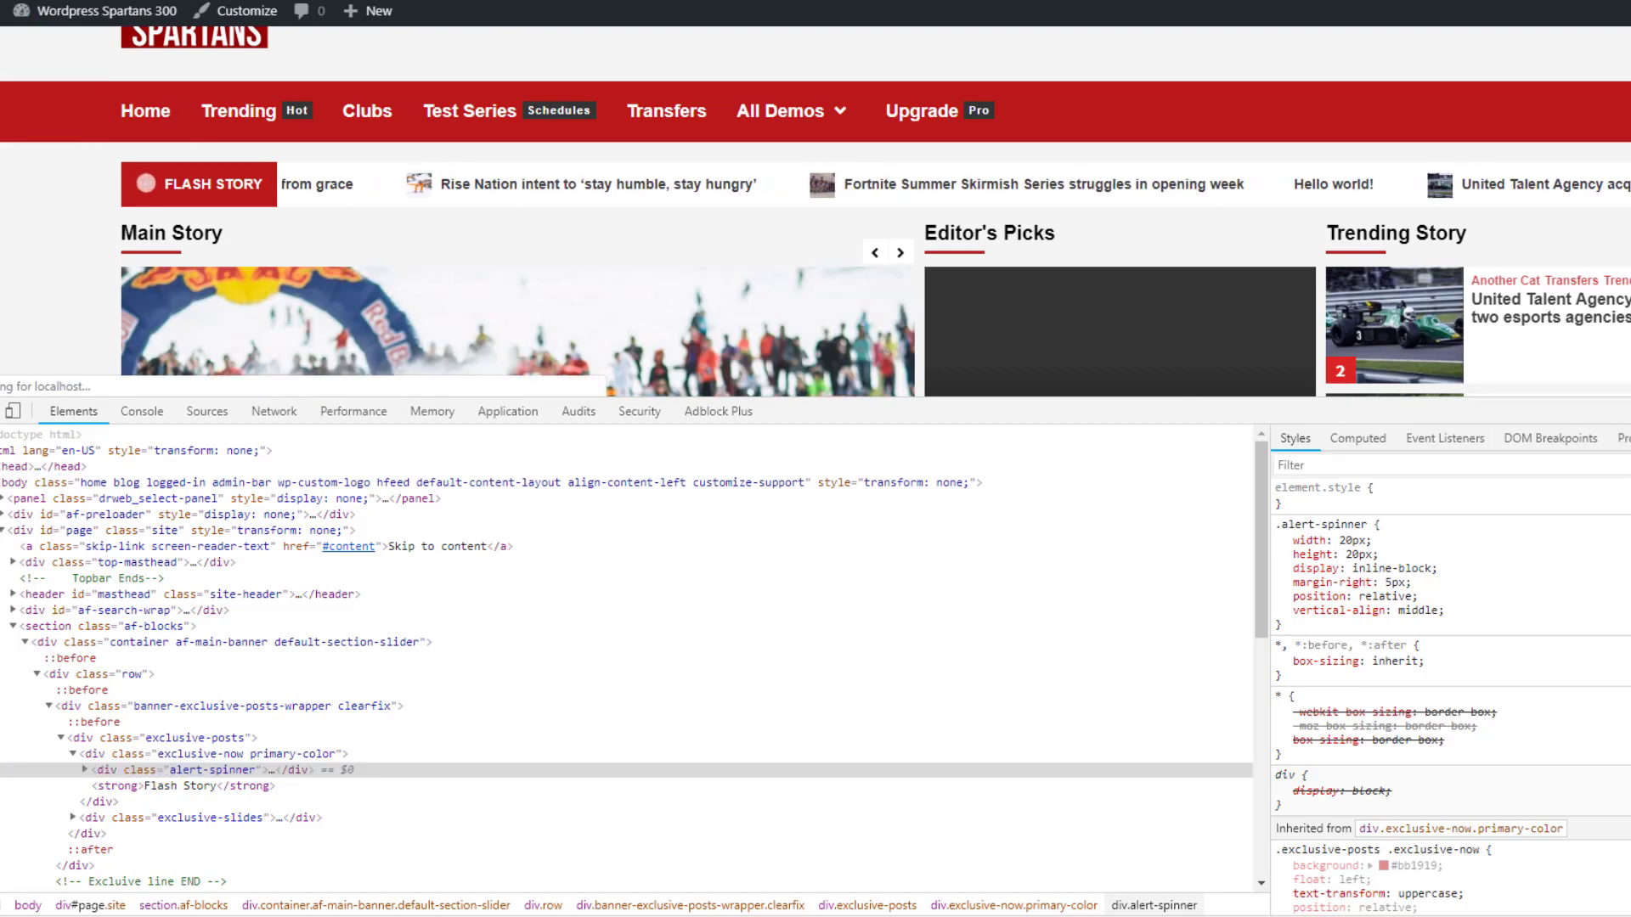
key(F12)
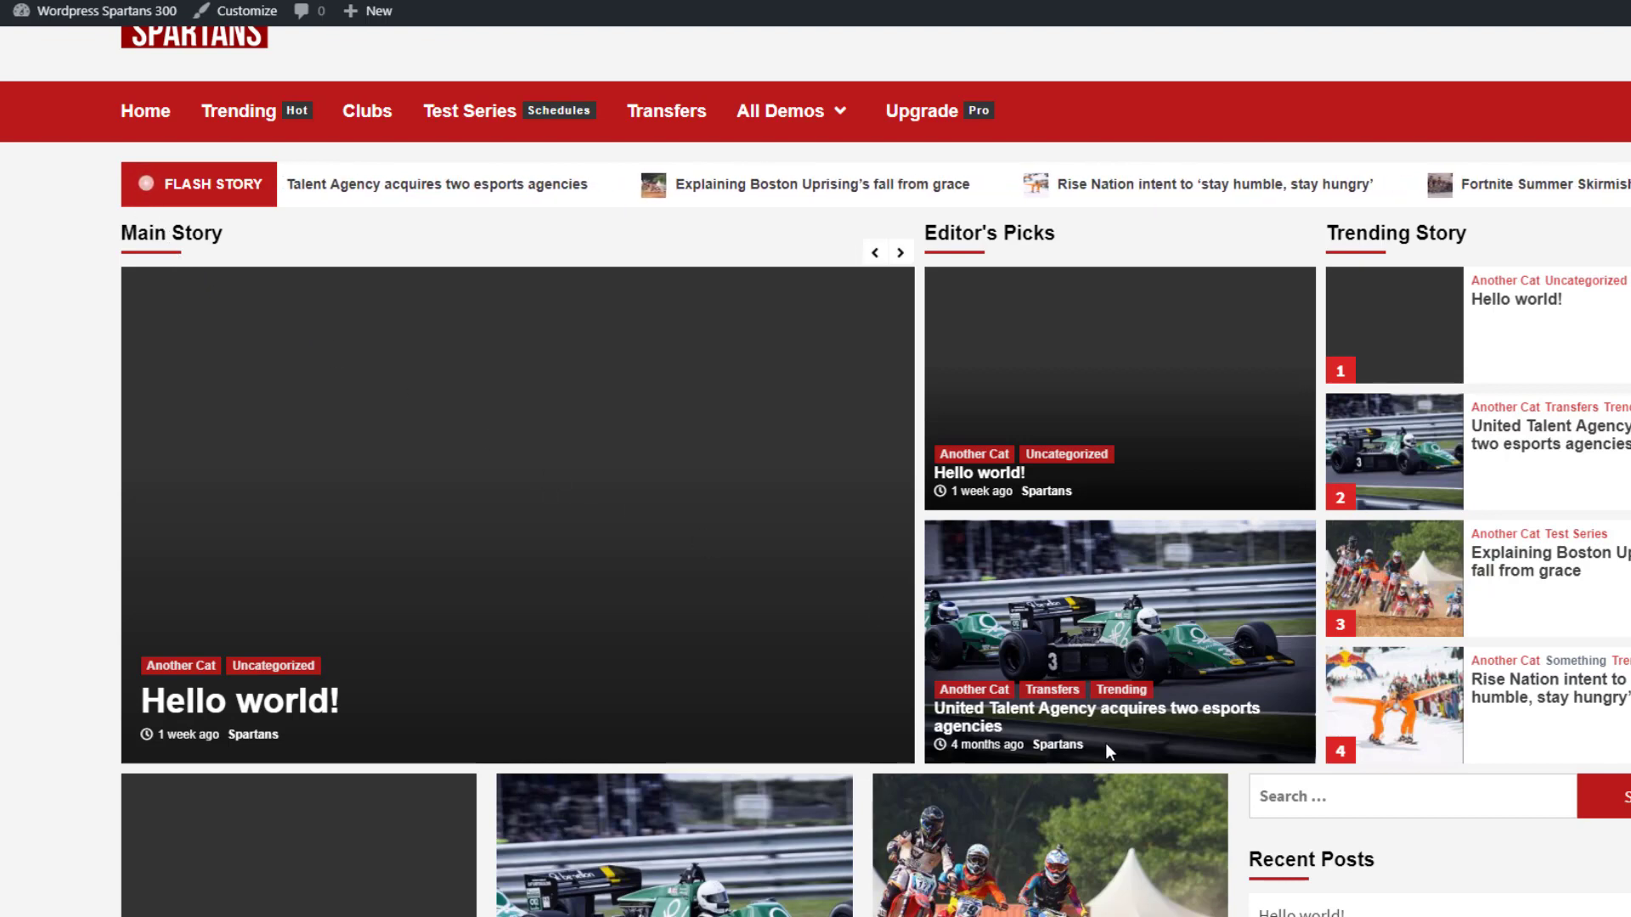
key(alt+Tab)
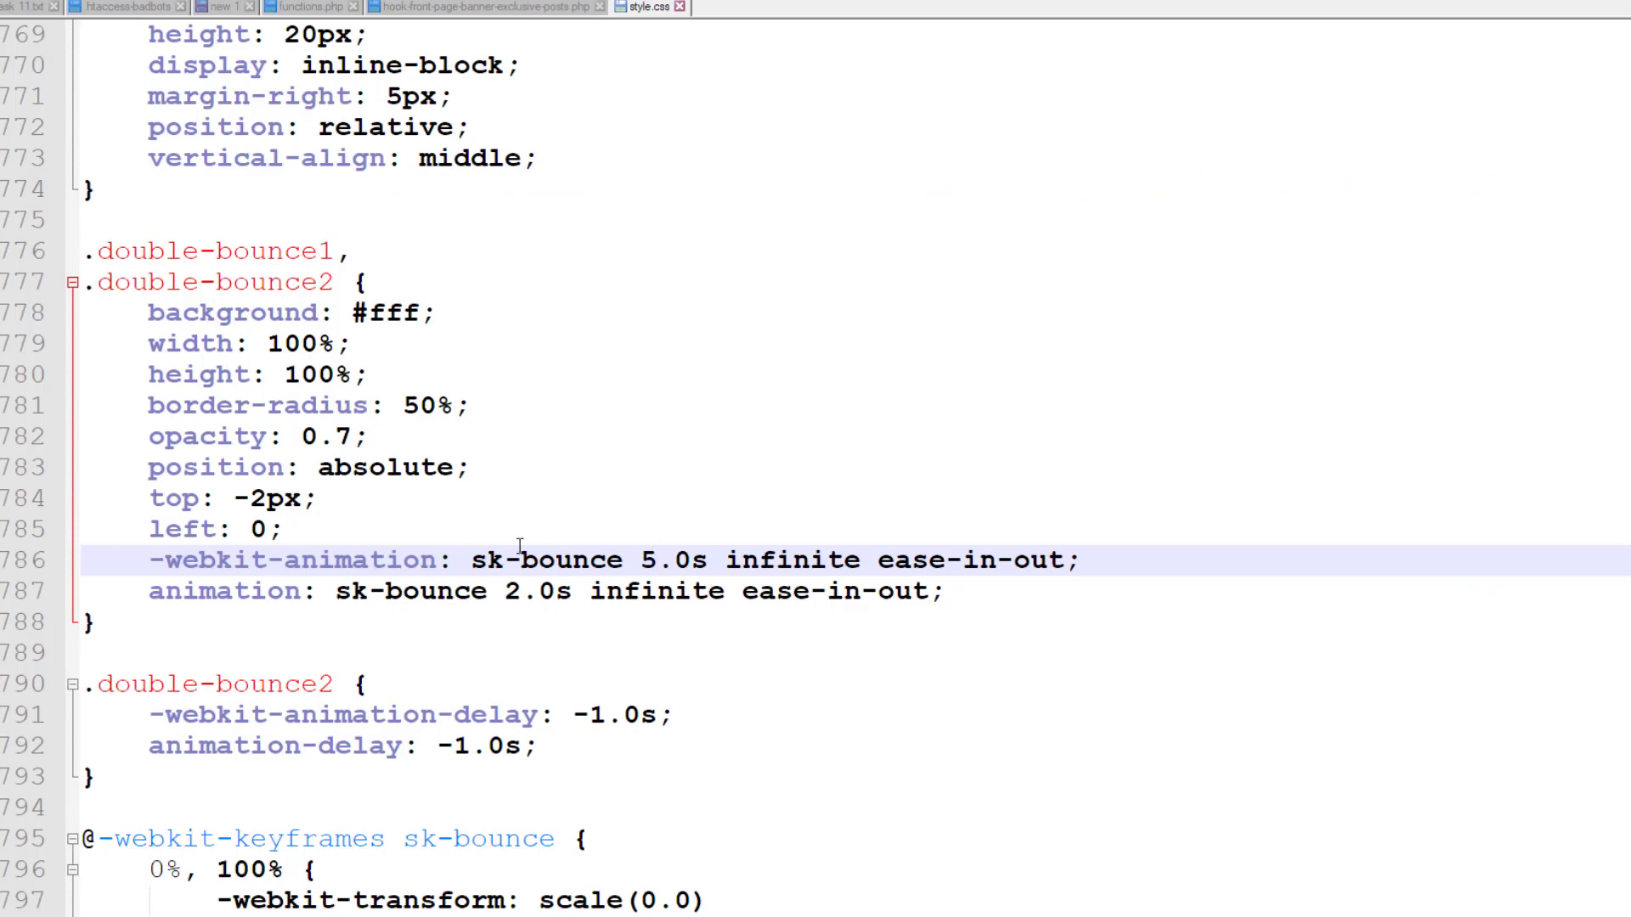
Change the standard animation duration on line 787 from 2.0s to 5.0s
click(519, 592)
key(BackSpace)
text(5)
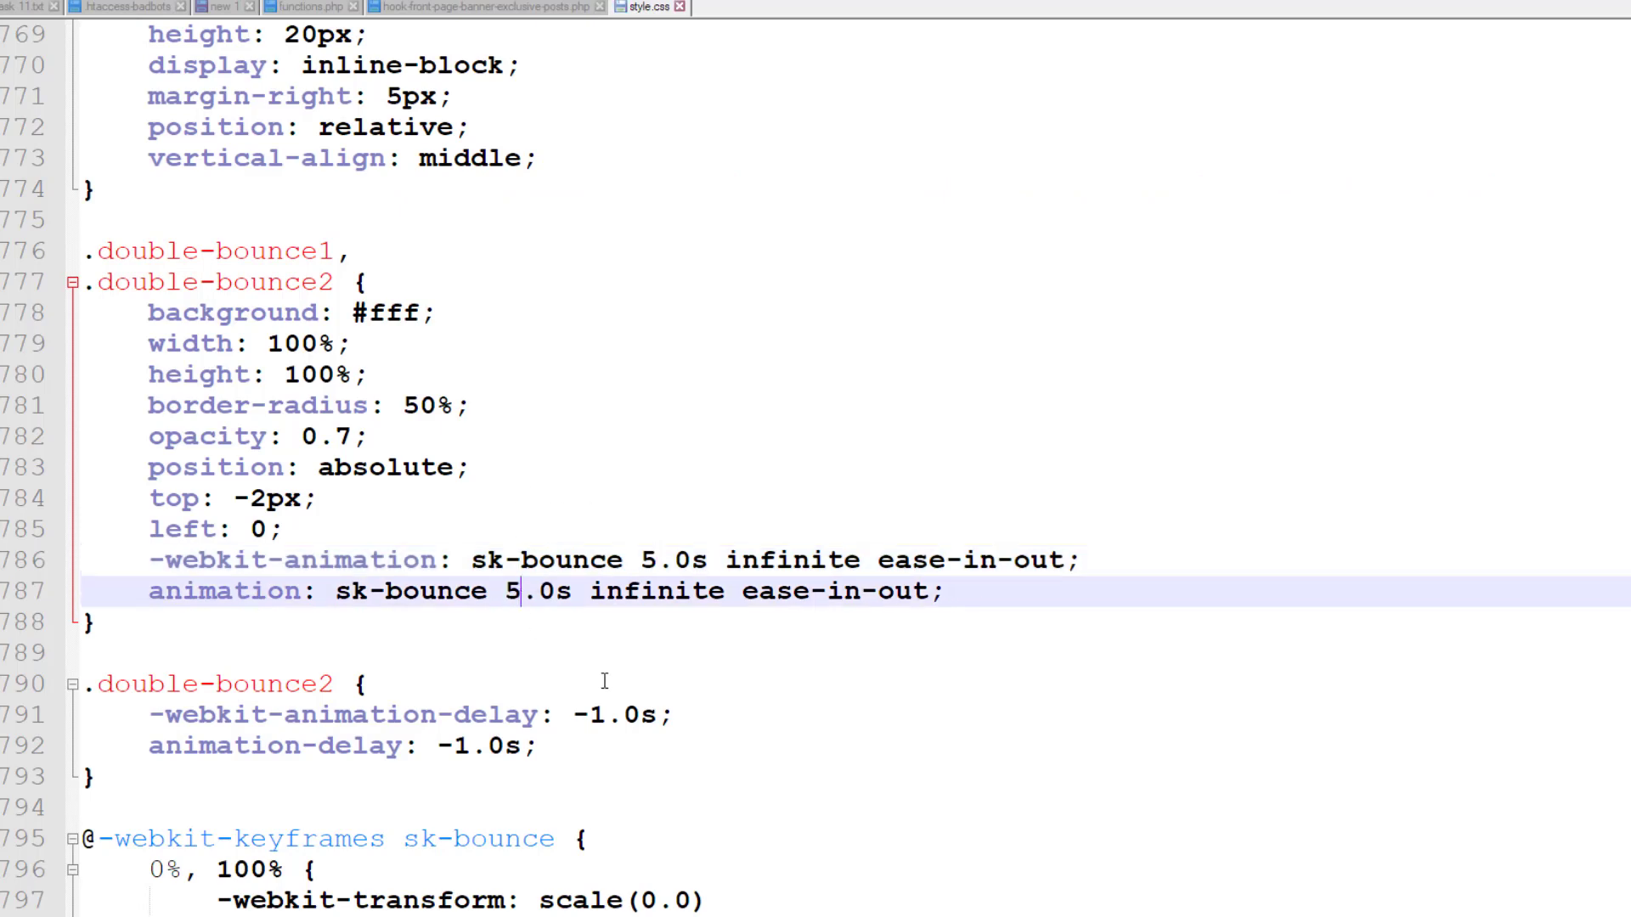
Reload the site in Chrome to see the slower bounce, then return to style.css
key(alt+Tab)
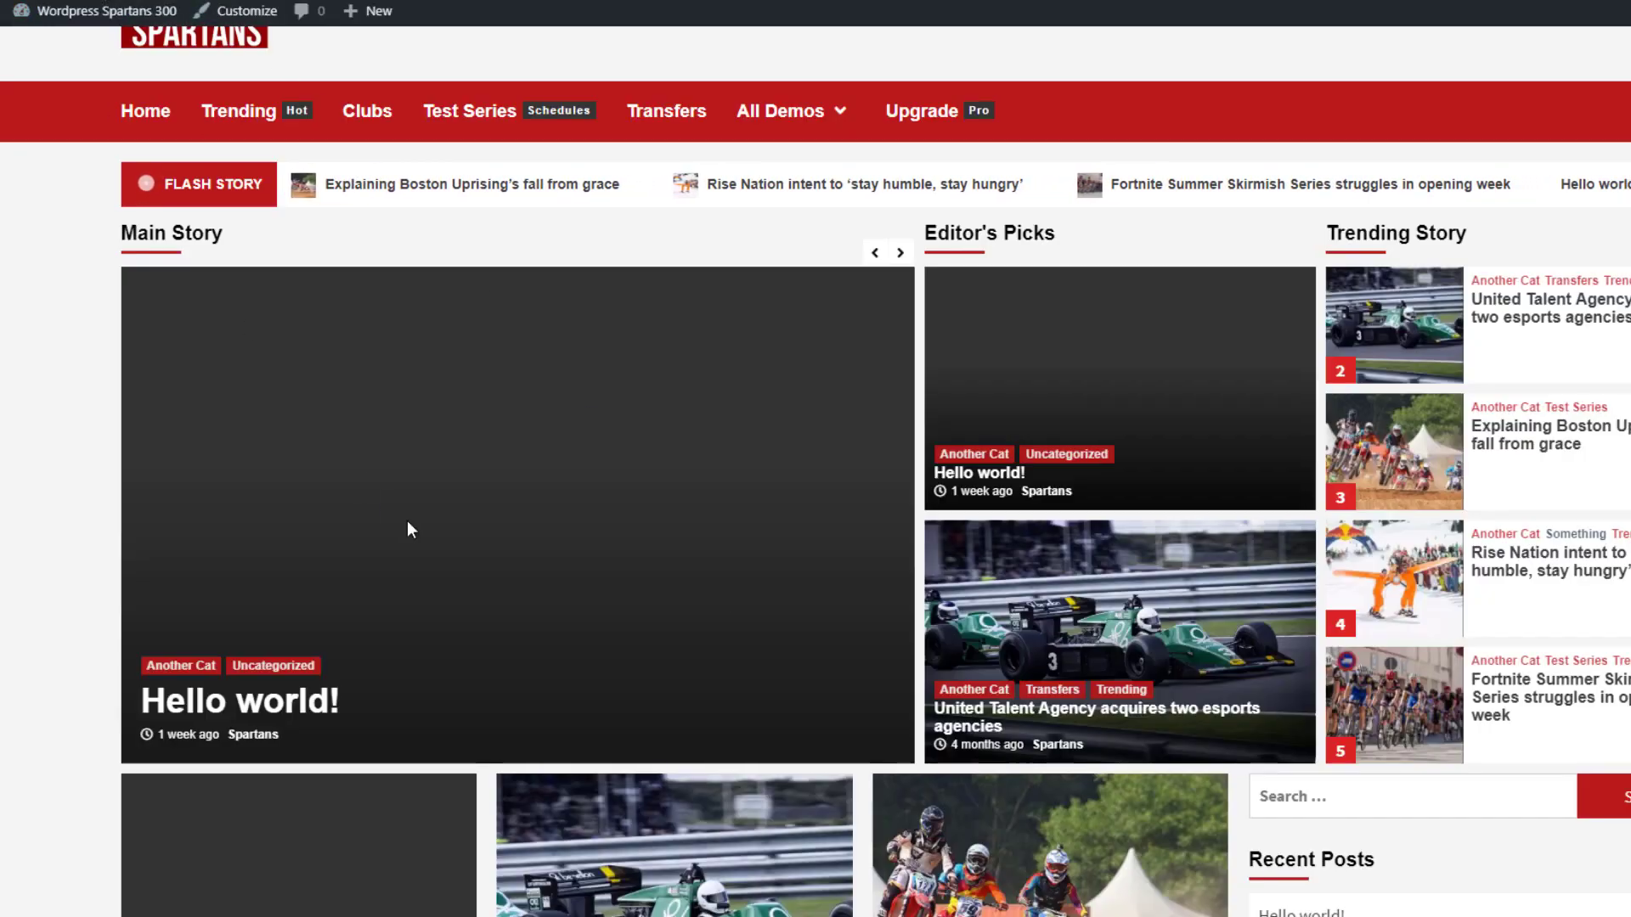
key(F5)
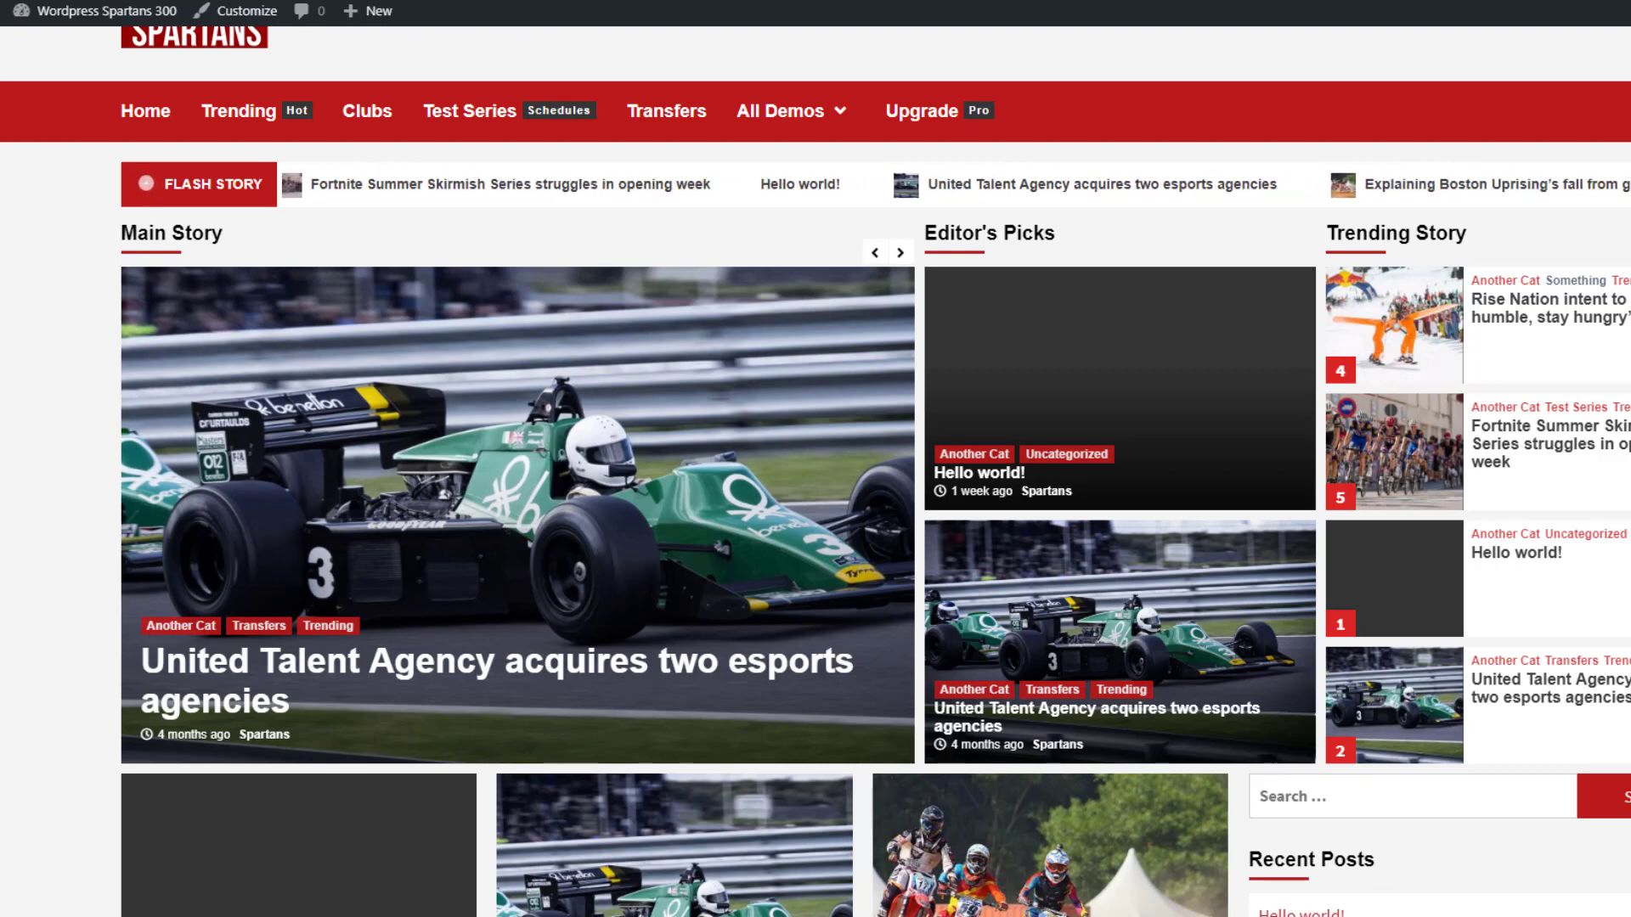
key(alt+Tab)
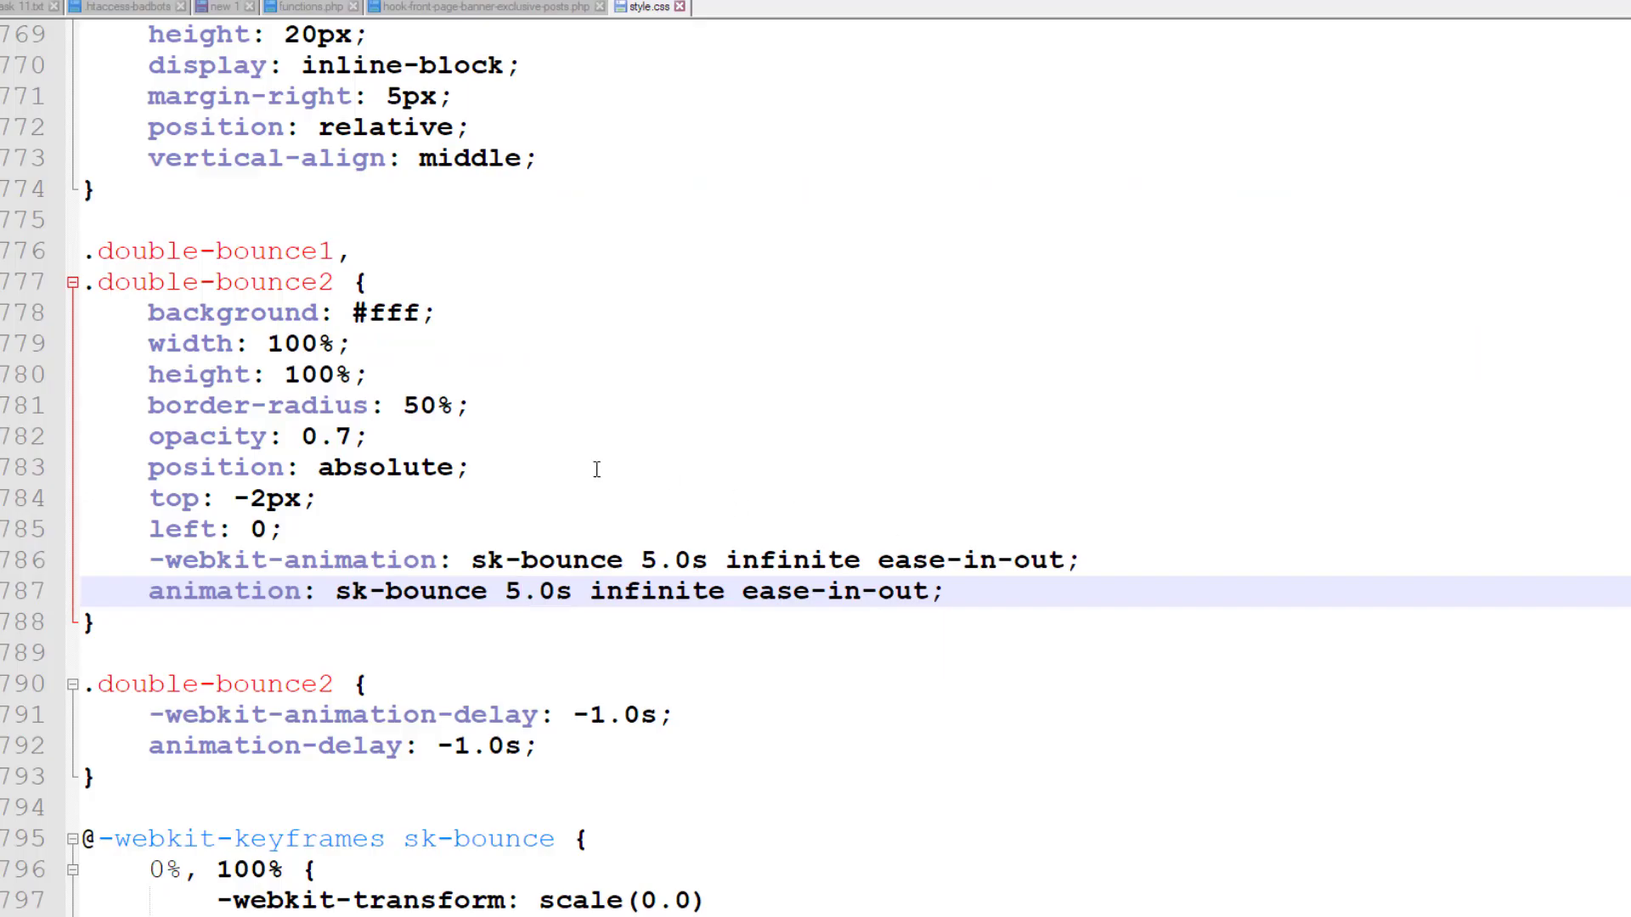
scroll(596, 470, up, 4)
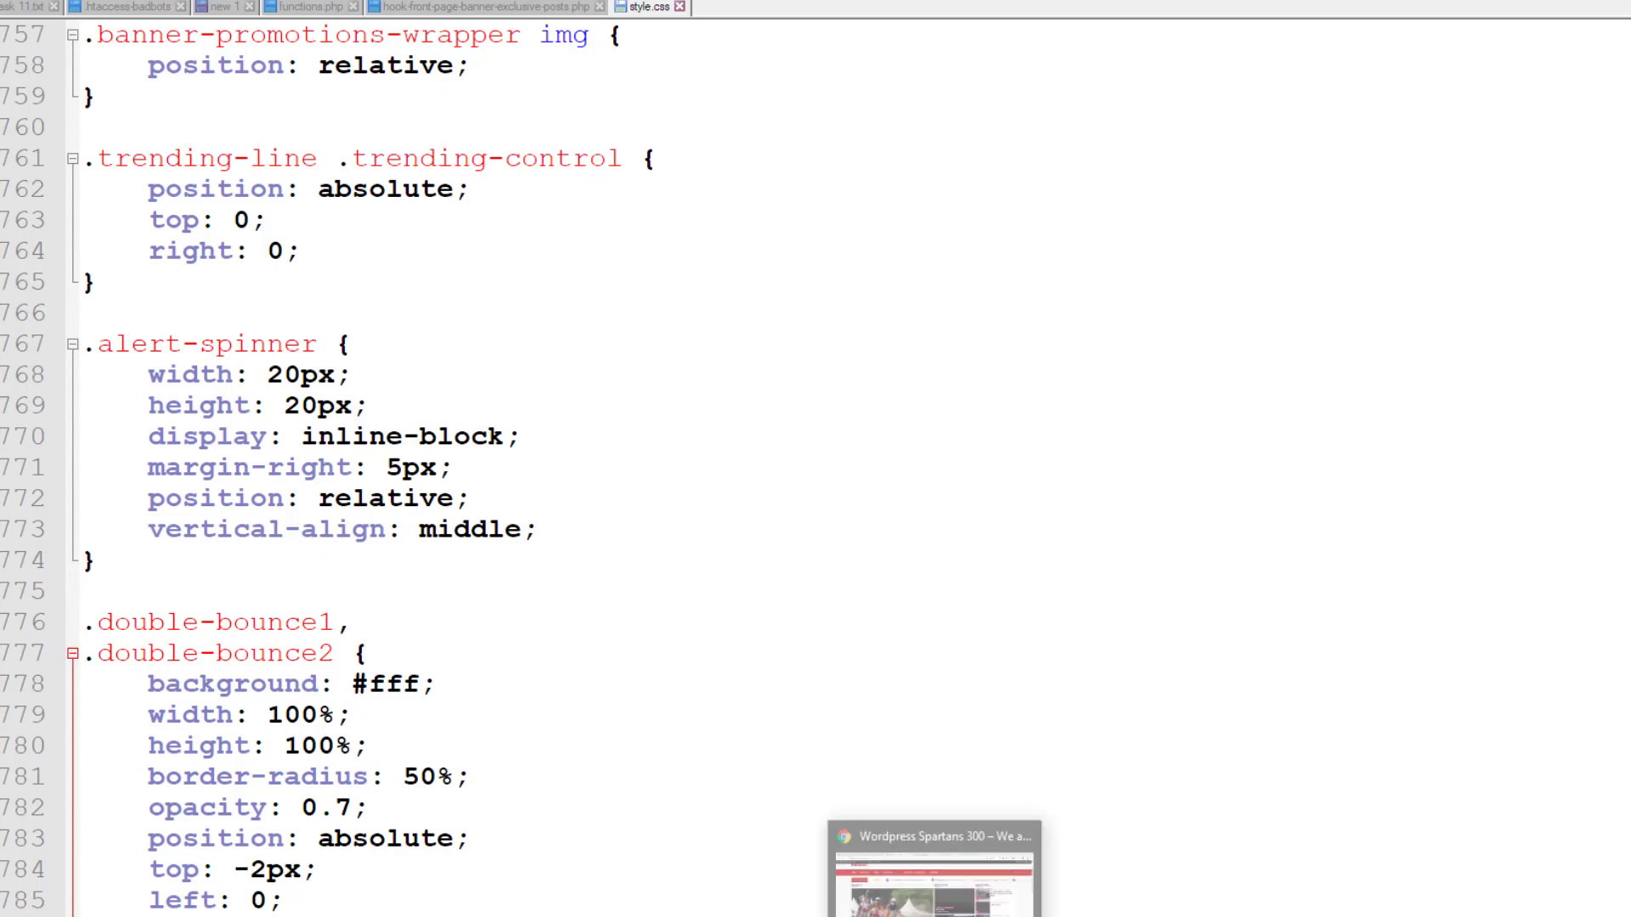
Switch to Chrome showing the WordPress admin Dashboard
click(922, 862)
mouse_move(65, 59)
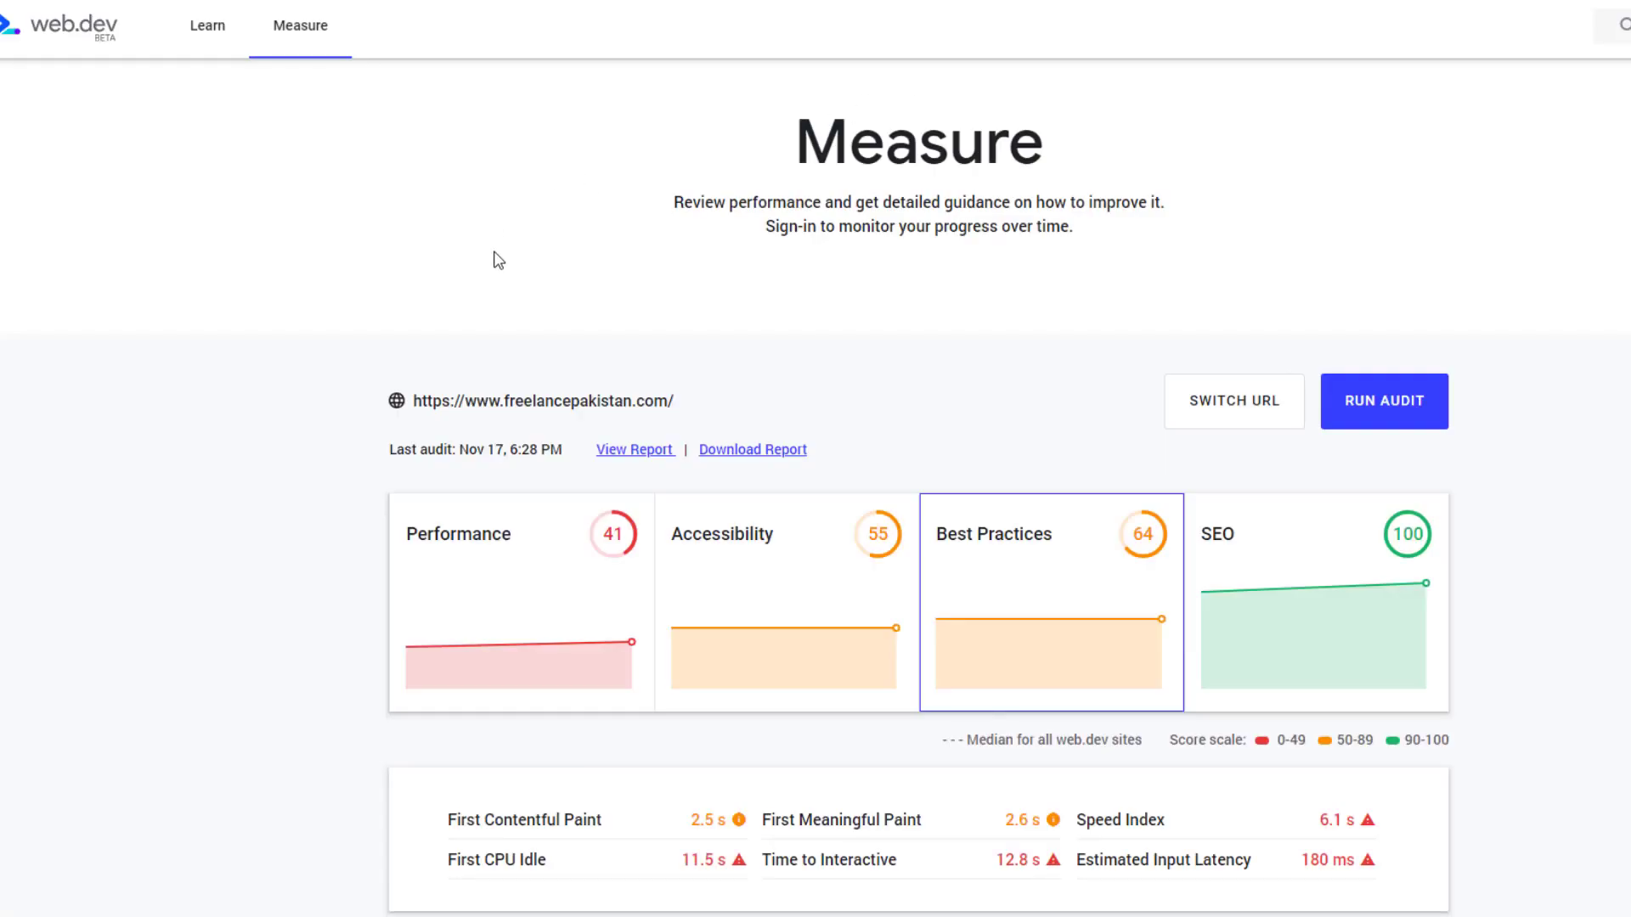
click(486, 564)
click(721, 565)
click(969, 566)
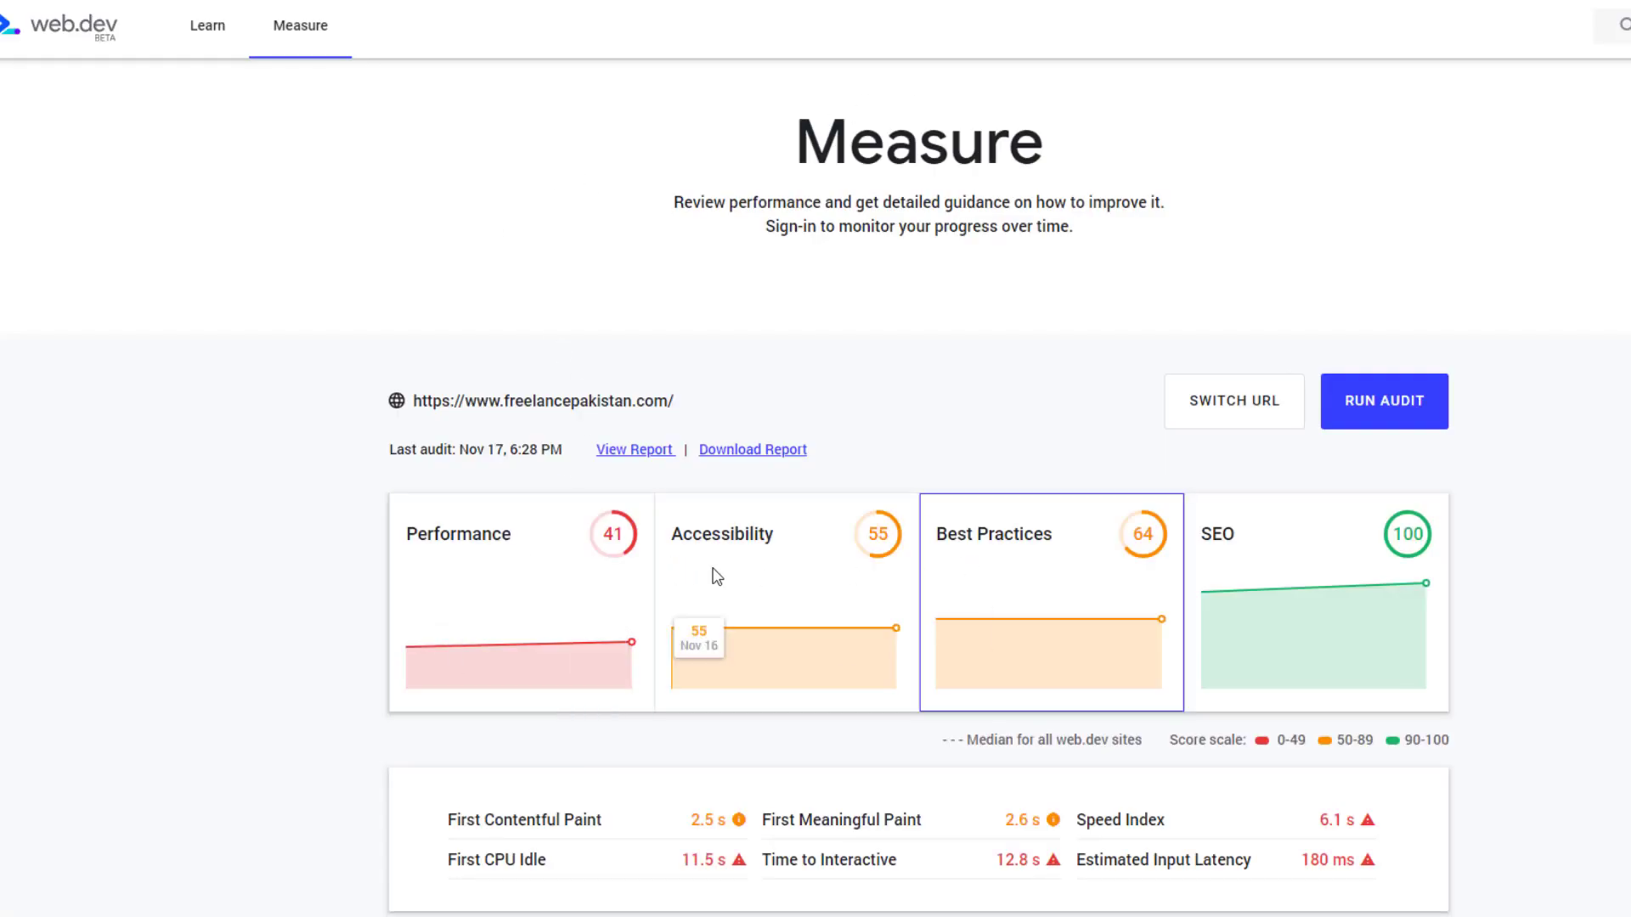
click(549, 555)
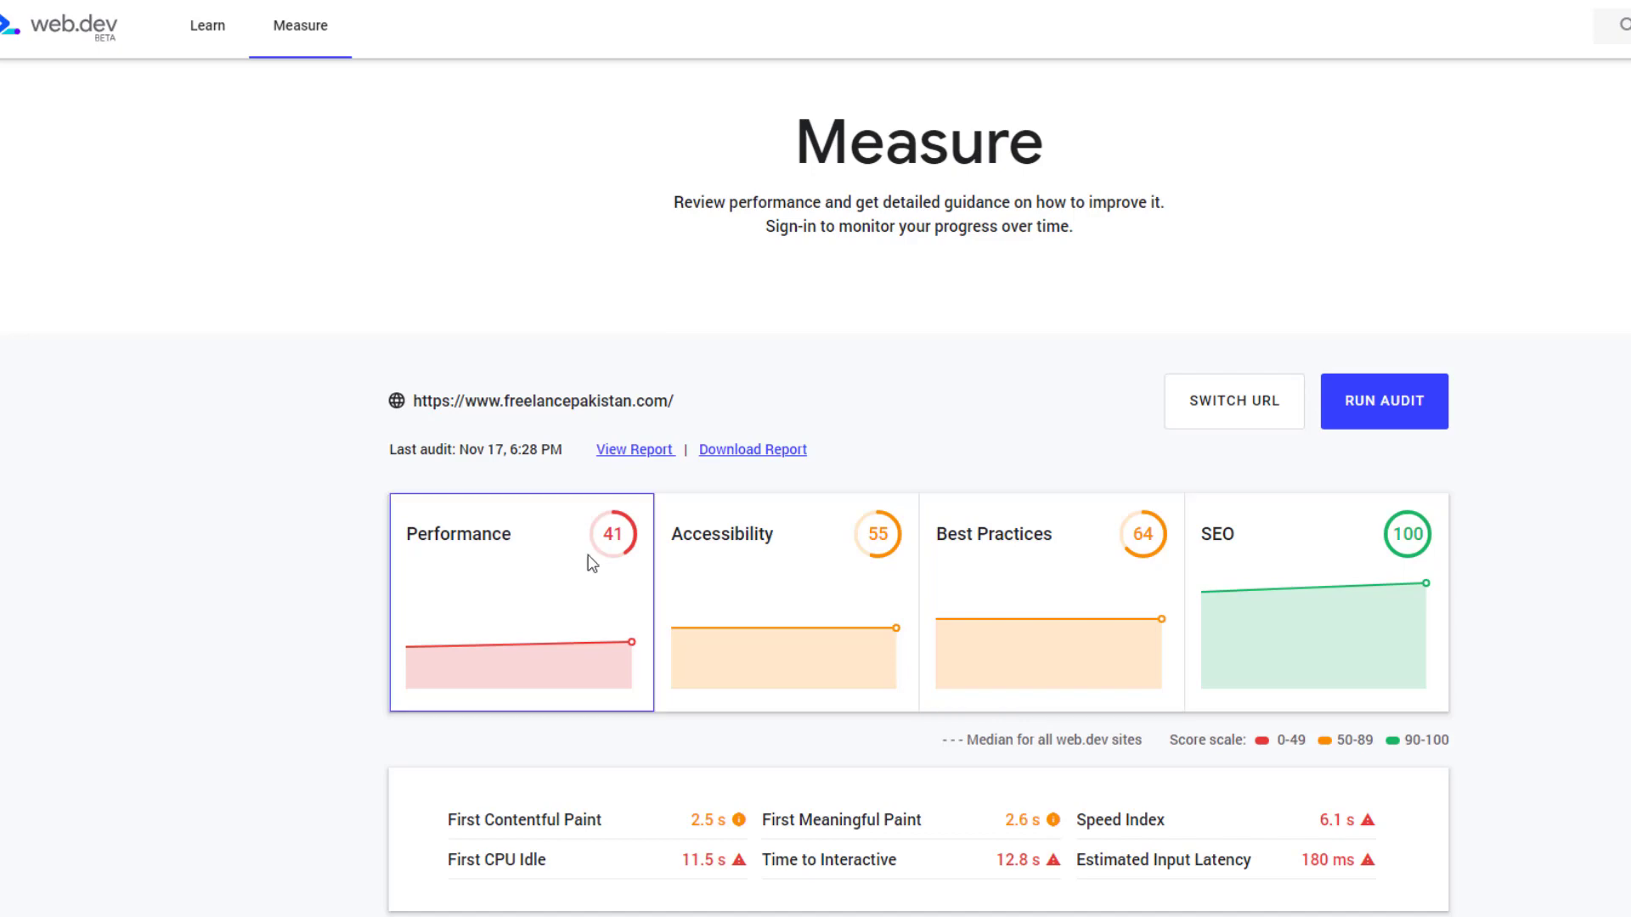
click(772, 540)
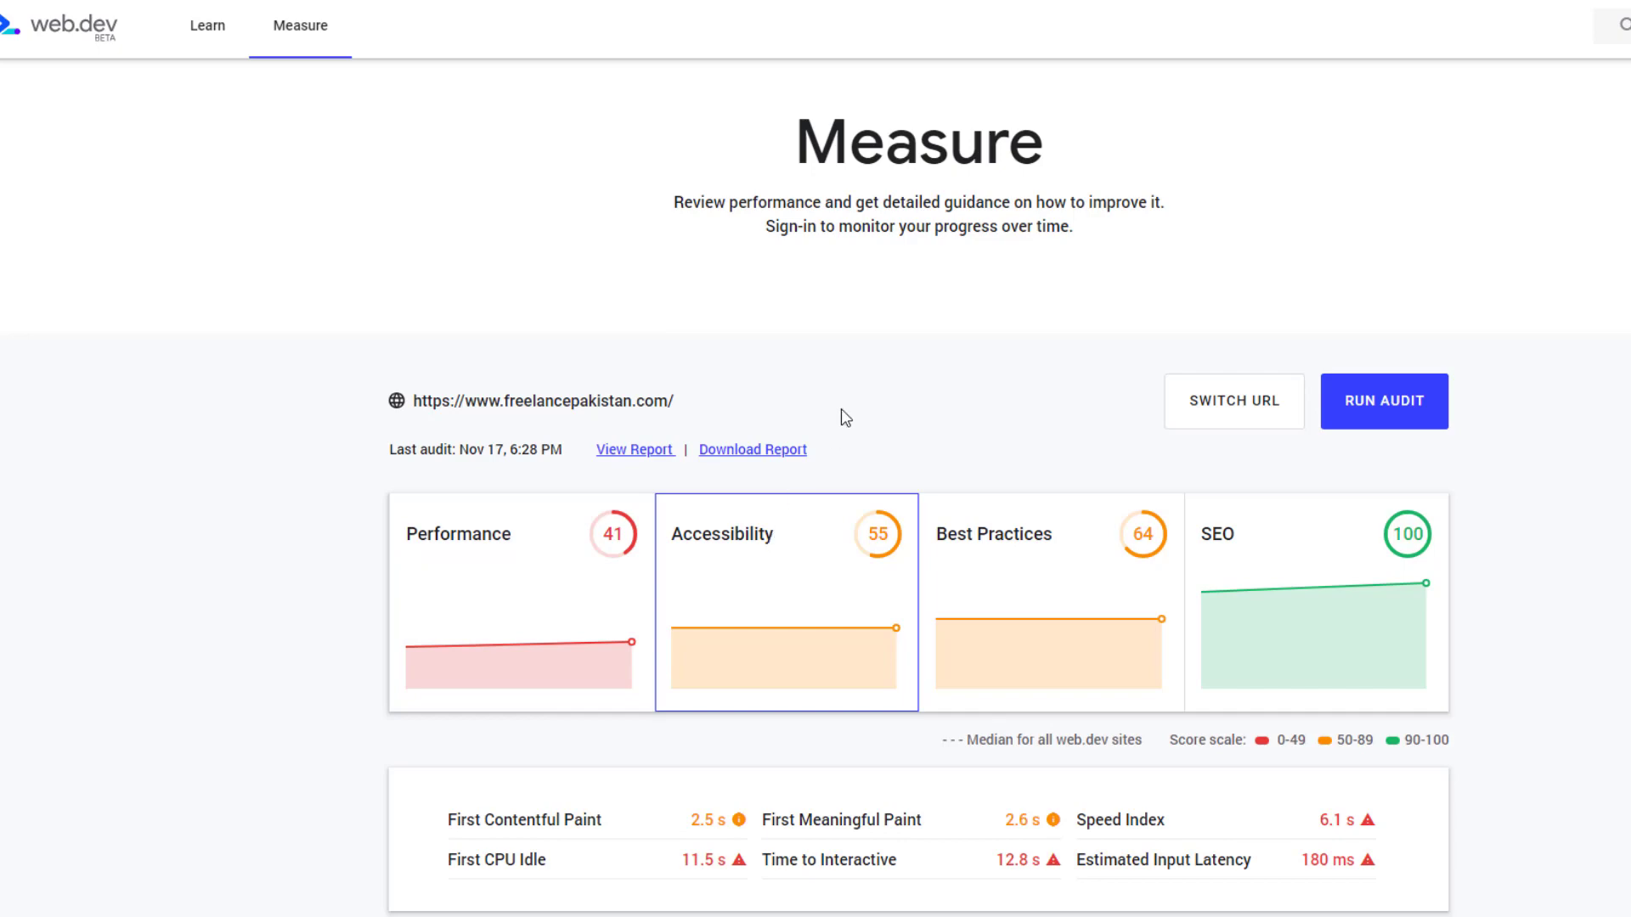
key(Tab)
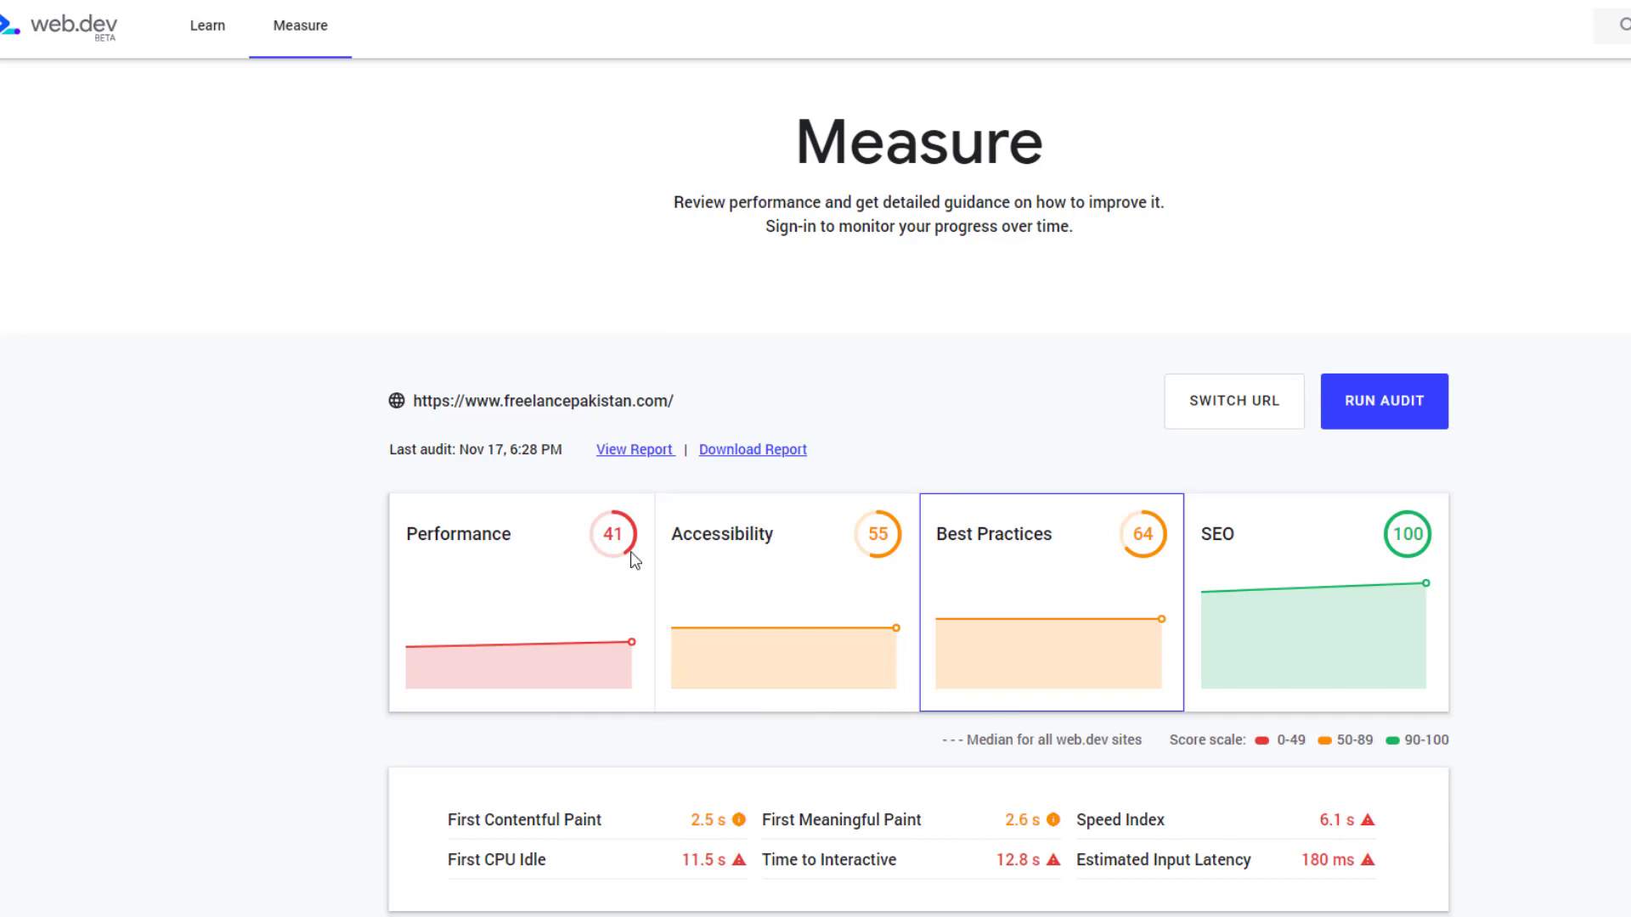
scroll(633, 559, down, 7)
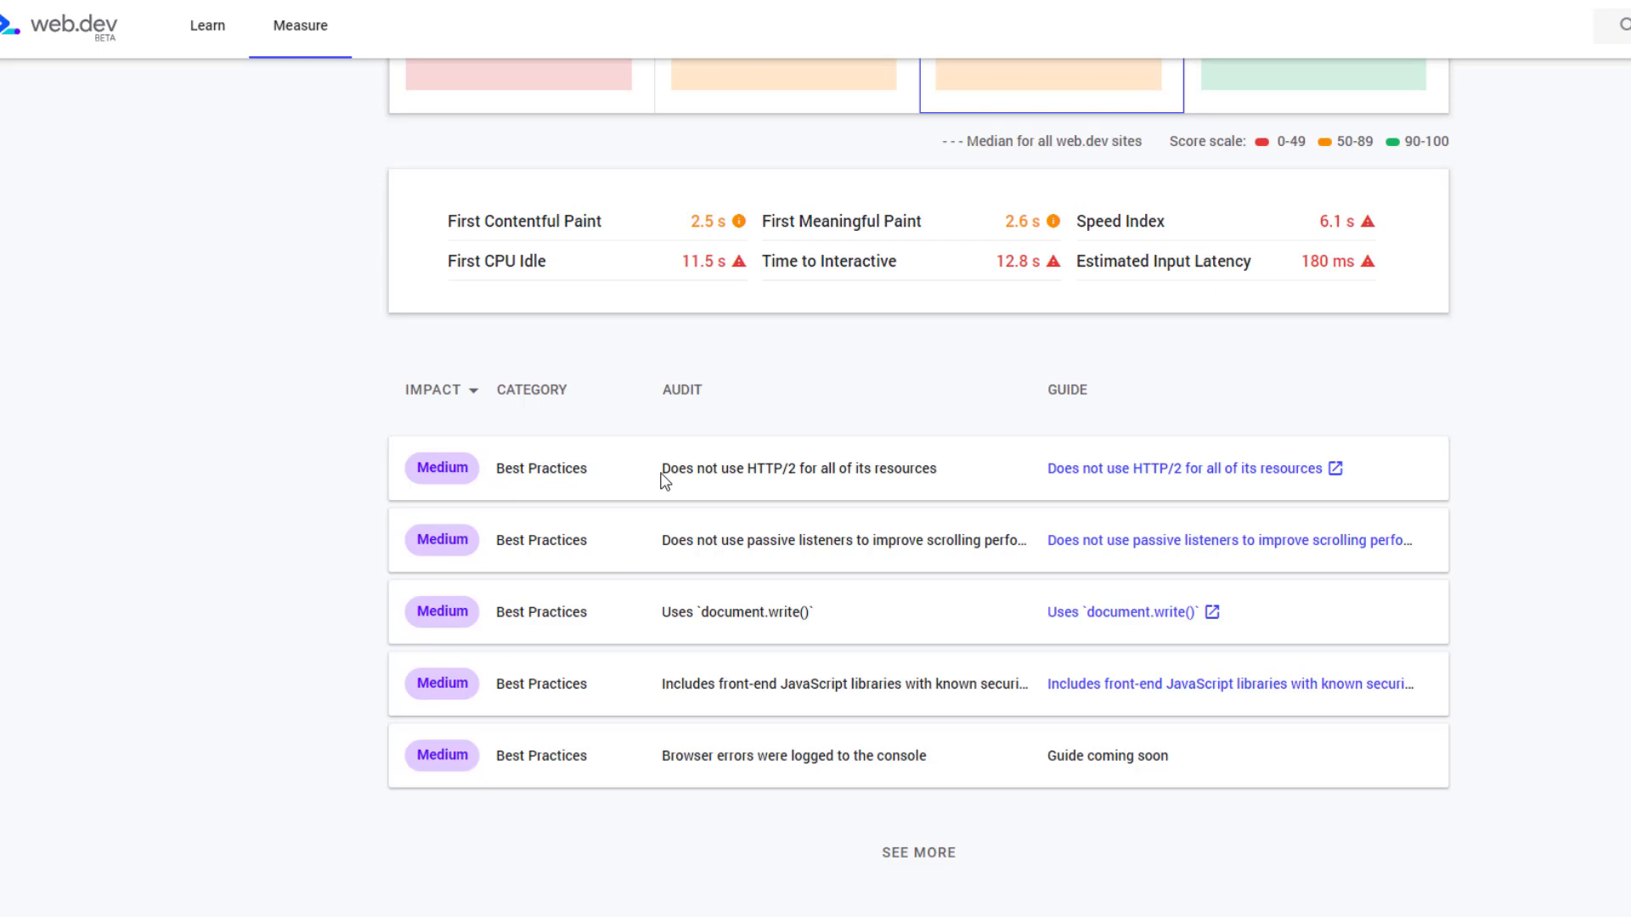
scroll(665, 482, up, 2)
scroll(654, 472, up, 1)
mouse_move(605, 344)
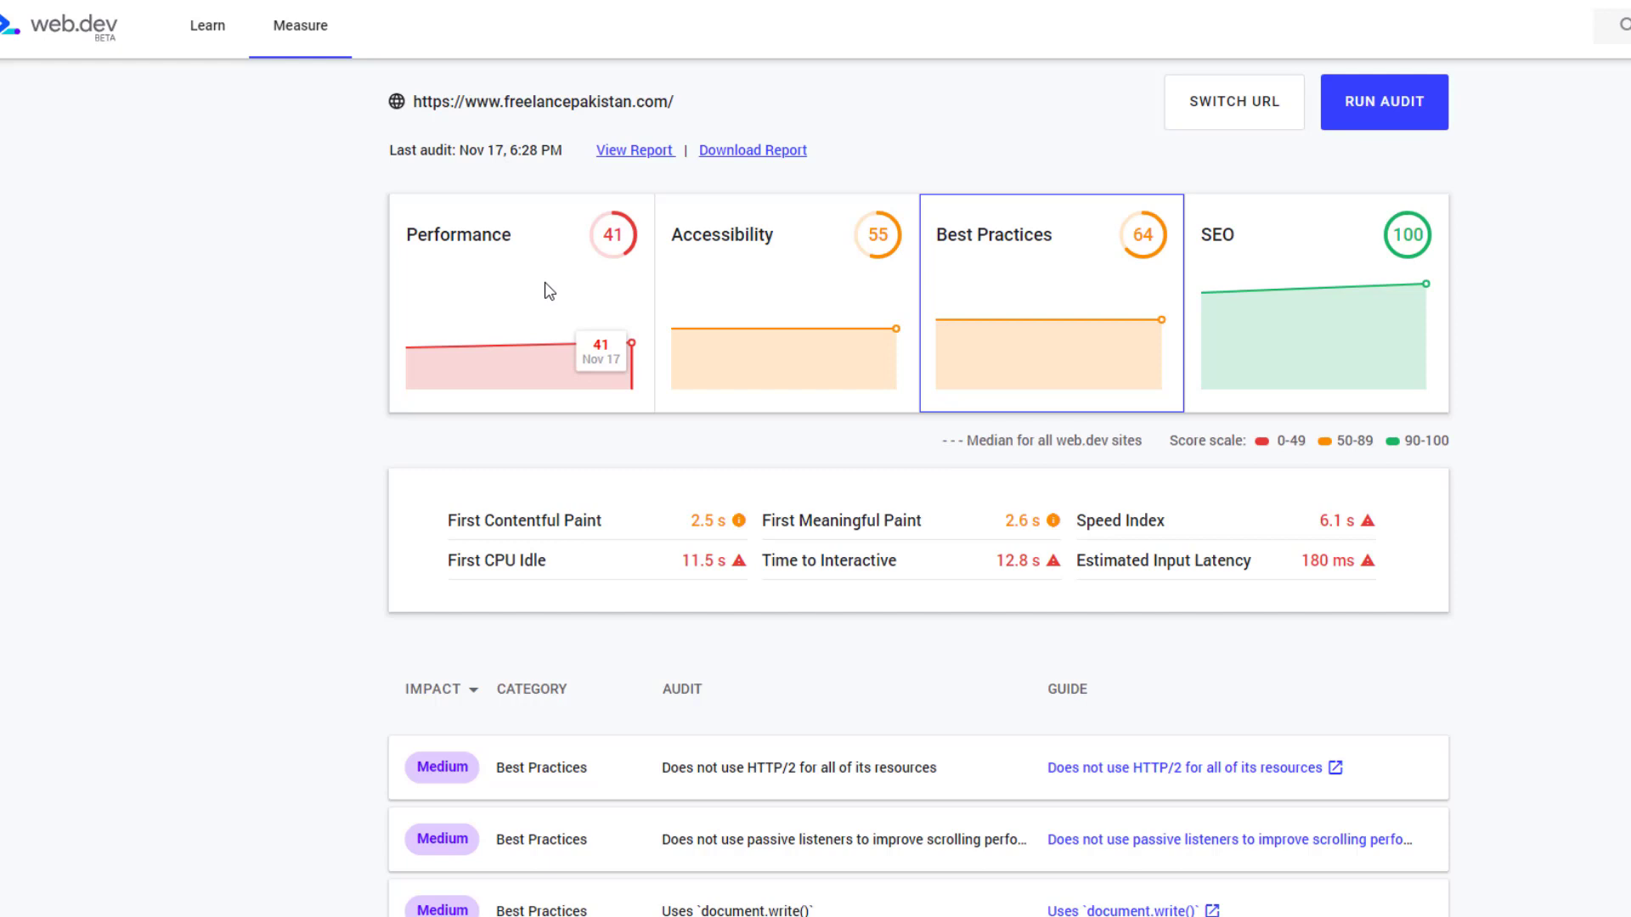